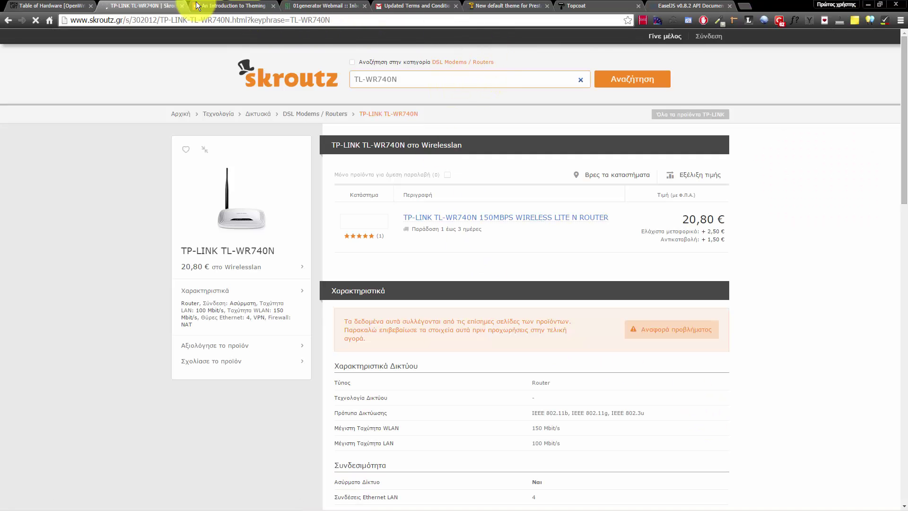
# Close the router product page and open localhost/ in a new browser tab
pyautogui.hotkey('ctrl', 'w')
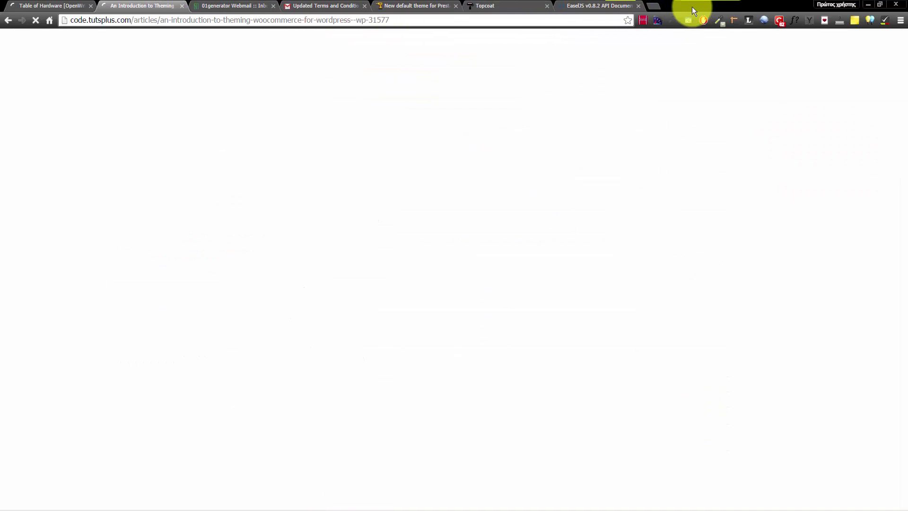
pyautogui.click(655, 6)
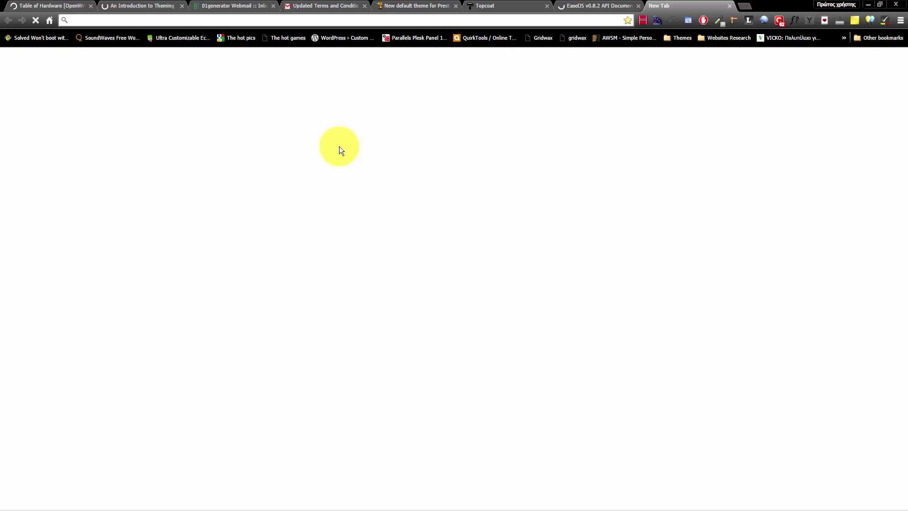
pyautogui.write('lcao')
pyautogui.press('BackSpace')
pyautogui.press('BackSpace')
pyautogui.press('BackSpace')
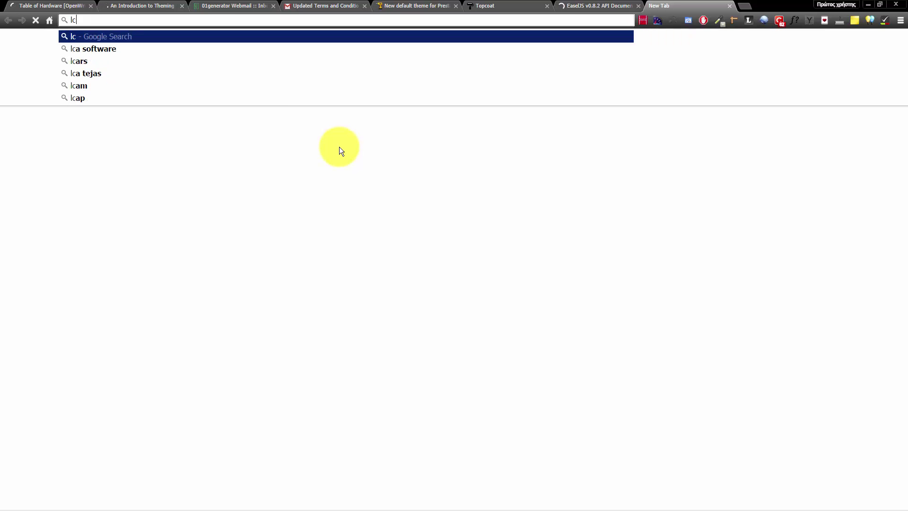
pyautogui.write('ocalhost')
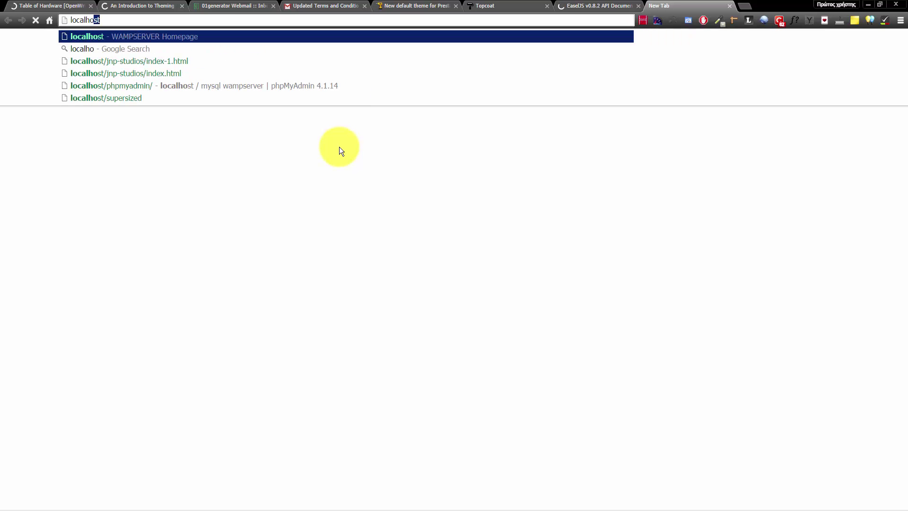
pyautogui.write('/')
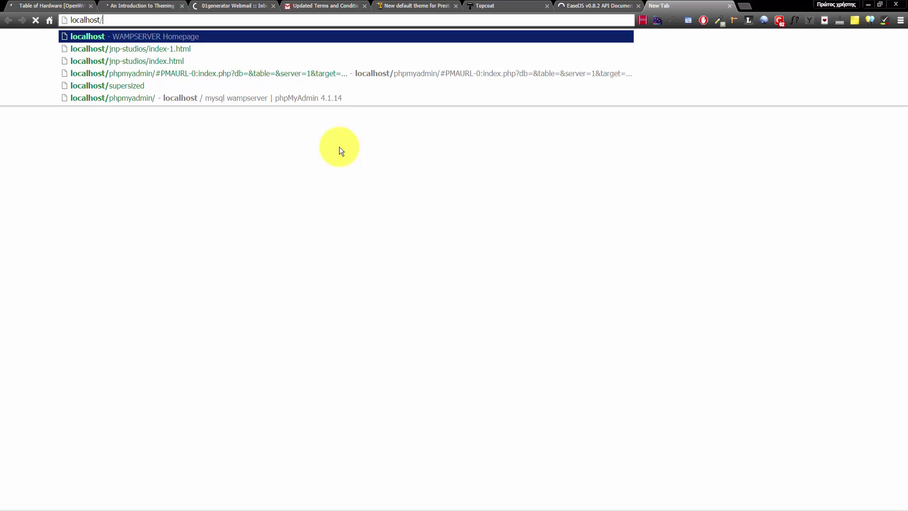
pyautogui.press('Return')
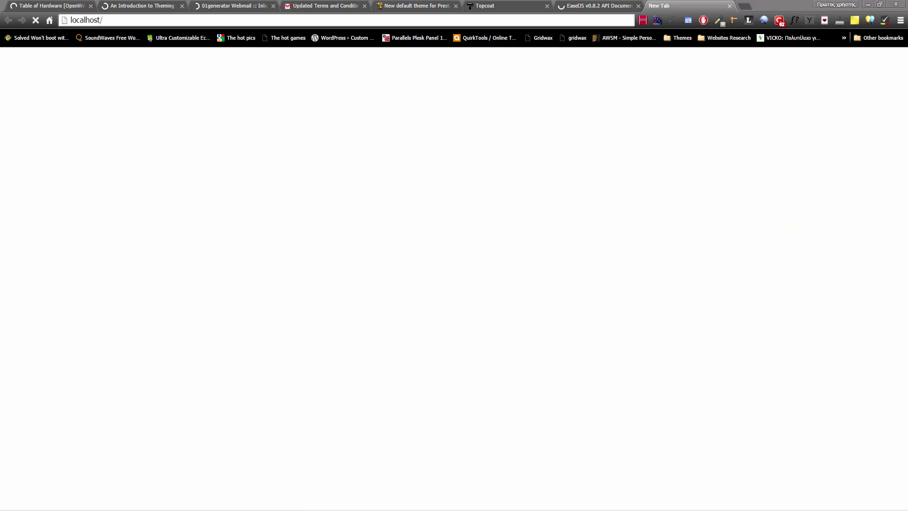
# Open the www folder in the file explorer and locate the 01shop folder
pyautogui.moveTo(907, 142); pyautogui.dragTo(354, 126)
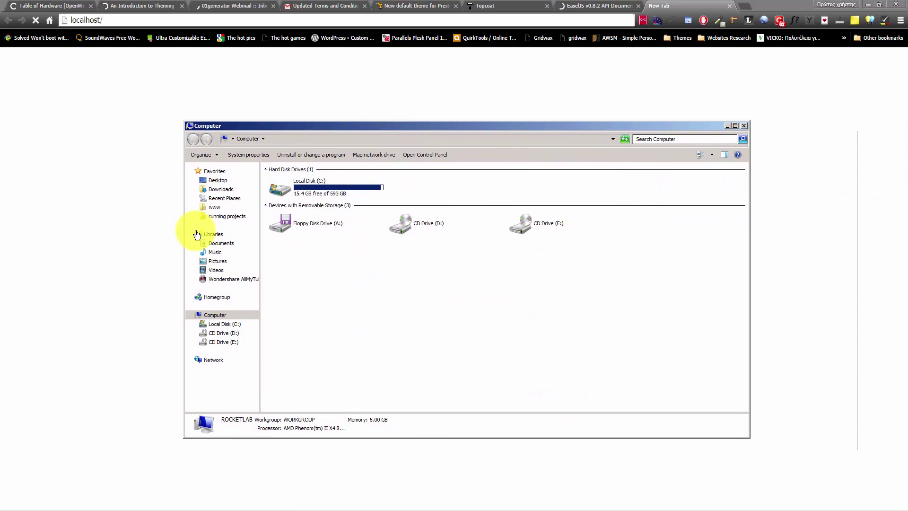
pyautogui.click(216, 208)
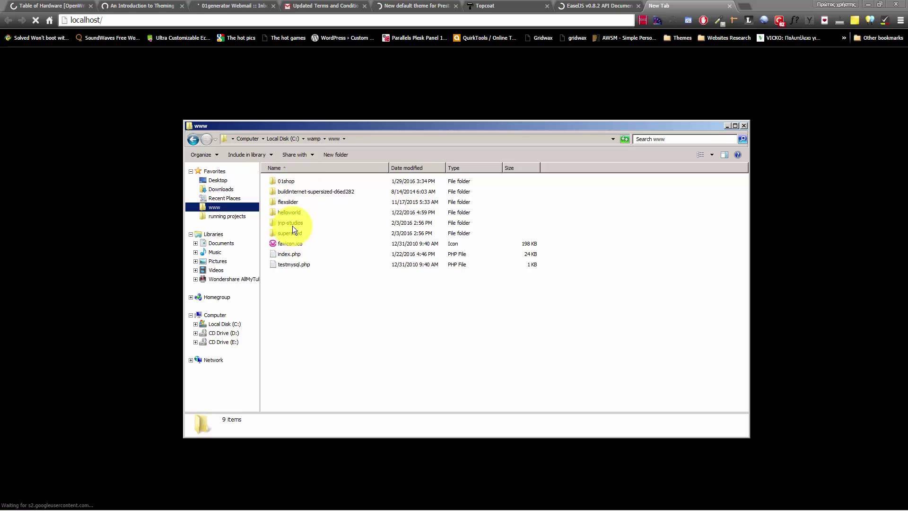
pyautogui.click(290, 183)
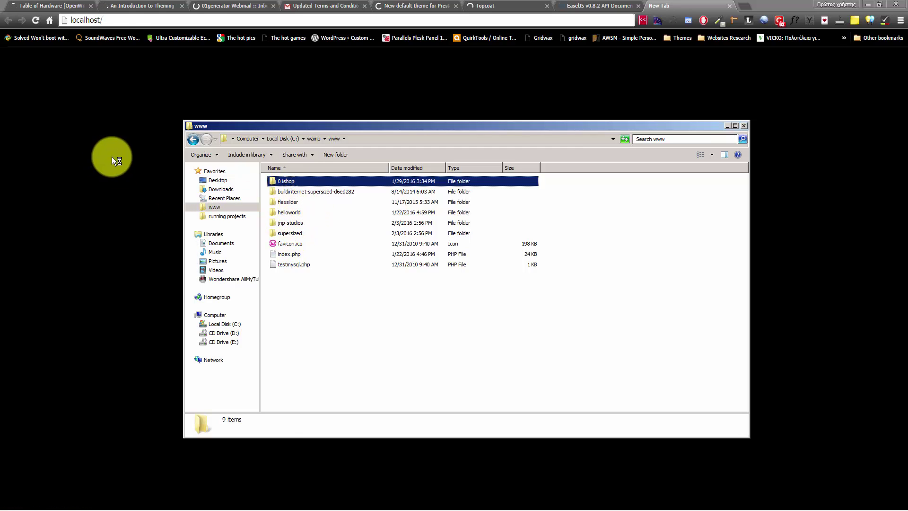
# Load localhost/01shop in the browser and move its tab into a separate window
pyautogui.click(112, 157)
pyautogui.click(140, 20)
pyautogui.click(140, 20)
pyautogui.write('01shop')
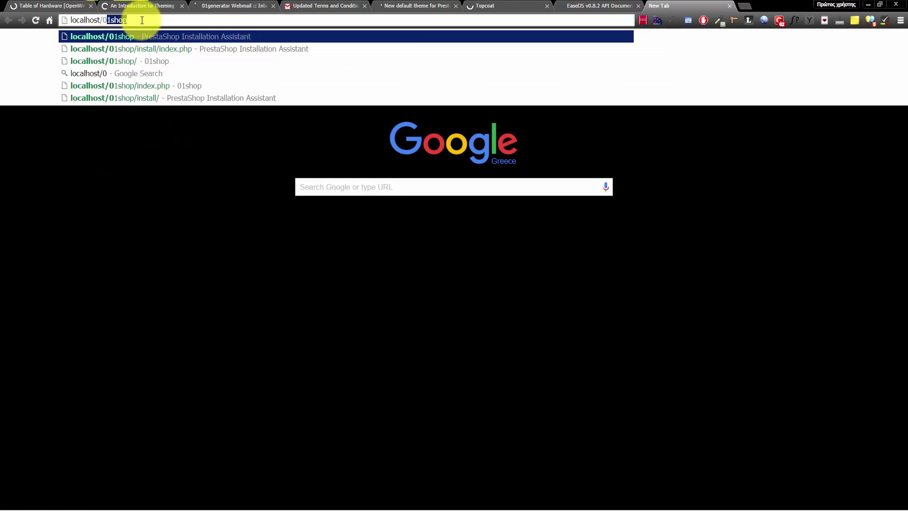
pyautogui.press('Return')
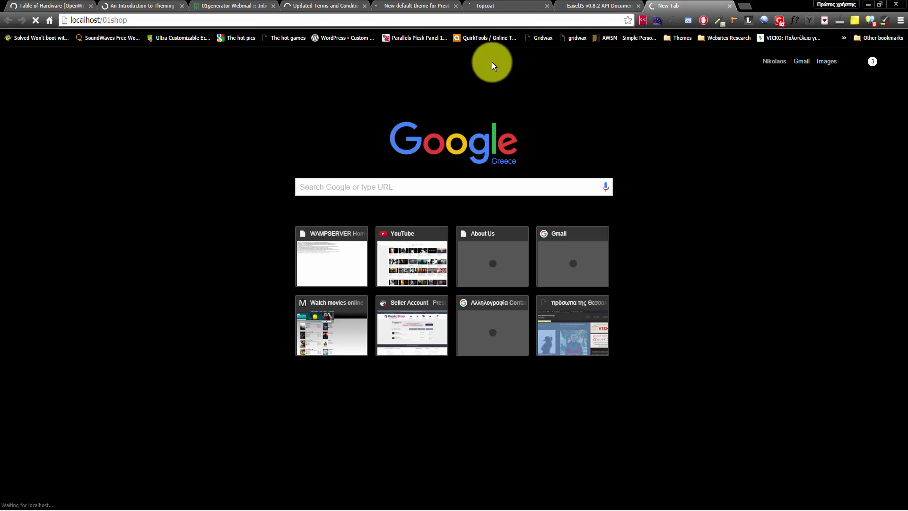
pyautogui.moveTo(673, 2); pyautogui.dragTo(659, 56)
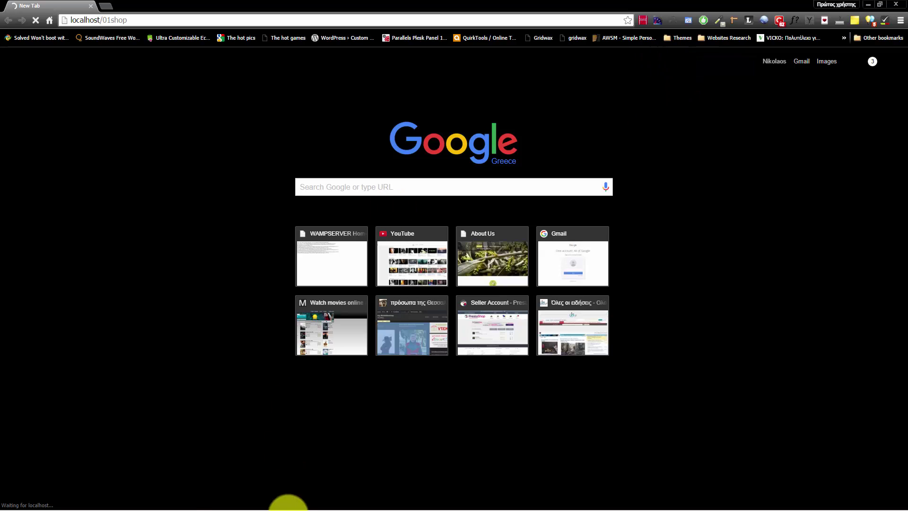
# Open the 01shop folder in the file explorer and copy the name of its admin folder, admin099embnns
pyautogui.click(592, 500)
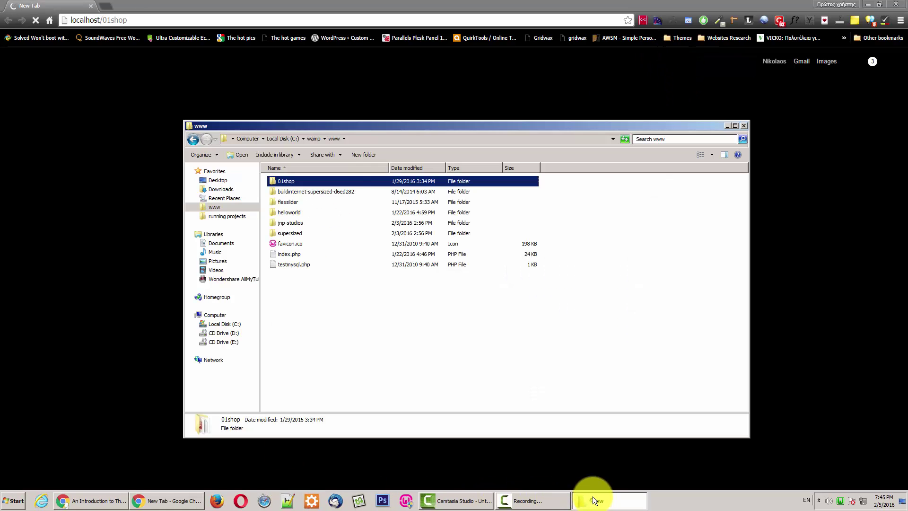
pyautogui.doubleClick(294, 184)
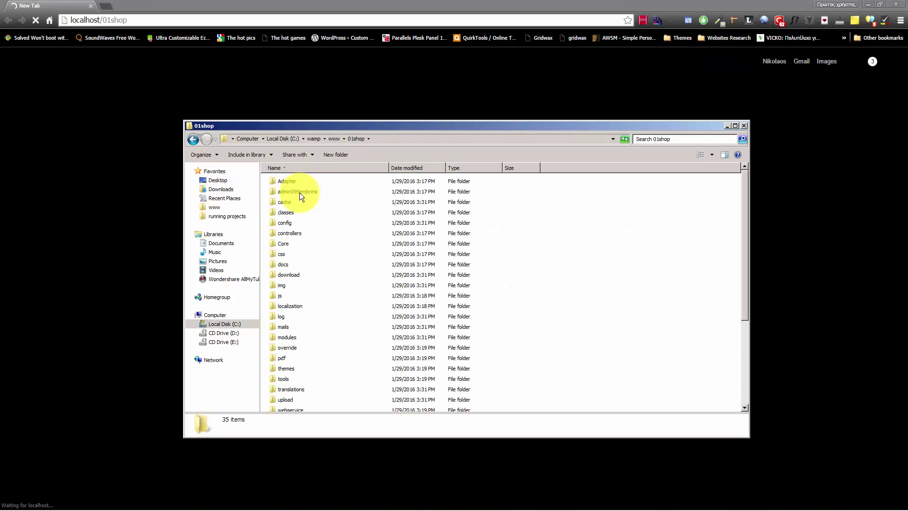
pyautogui.click(301, 192)
pyautogui.press('F2')
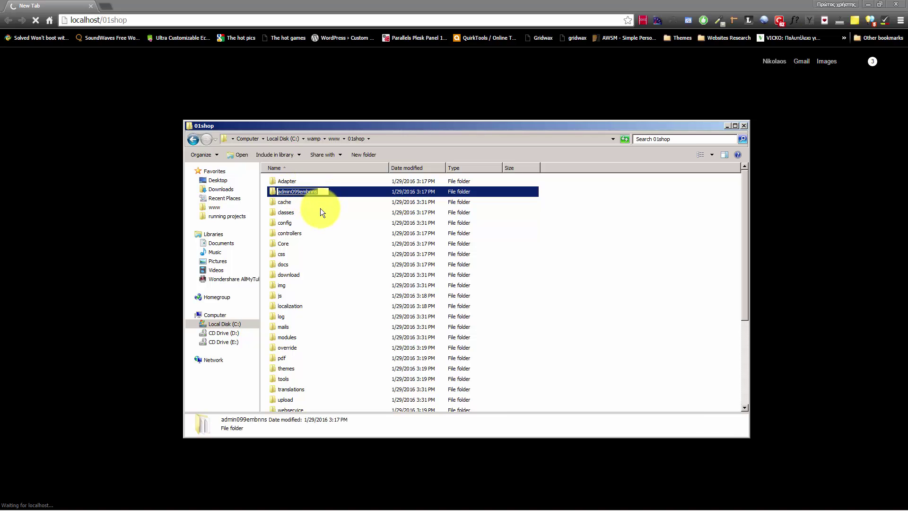
pyautogui.click(355, 191)
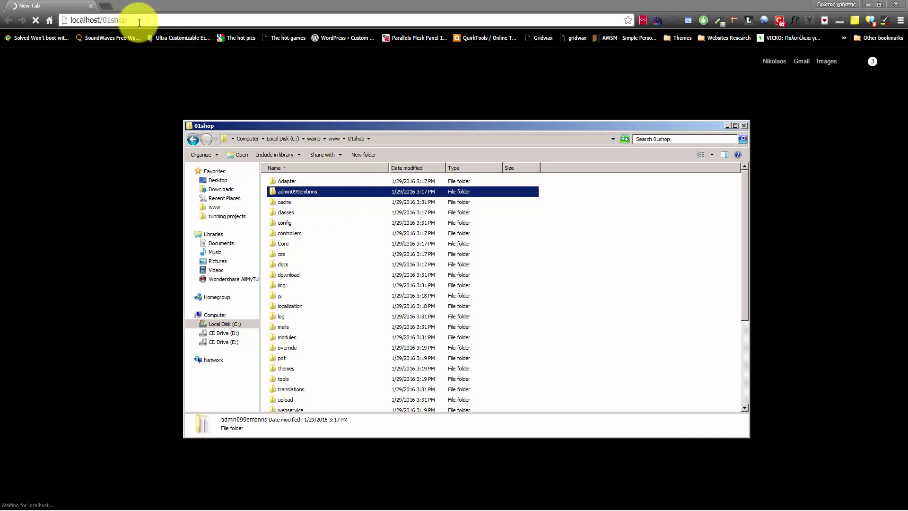
# Load the shop's back office at localhost/01shop/admin099embnns, also copying the base address localhost/01shop/
pyautogui.click(173, 20)
pyautogui.hotkey('ctrl', 'c')
pyautogui.click(191, 22)
pyautogui.write('/')
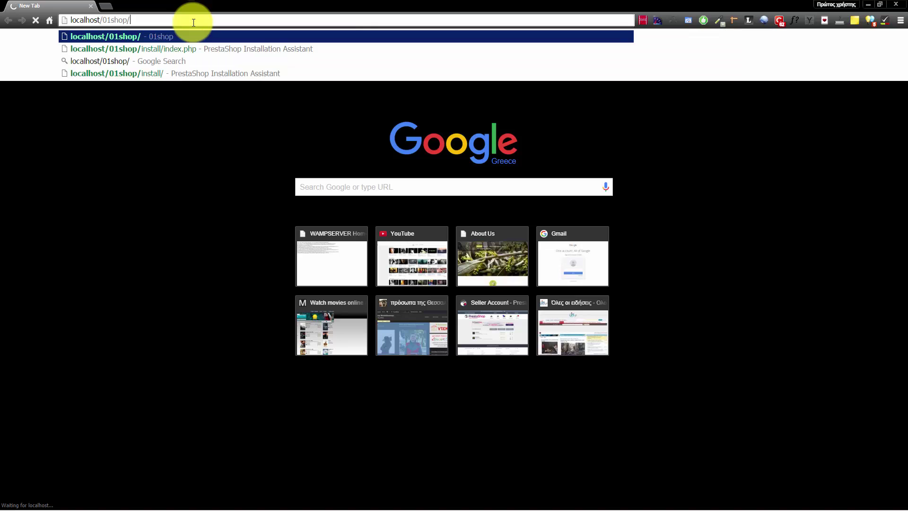
pyautogui.write('admin099embnns')
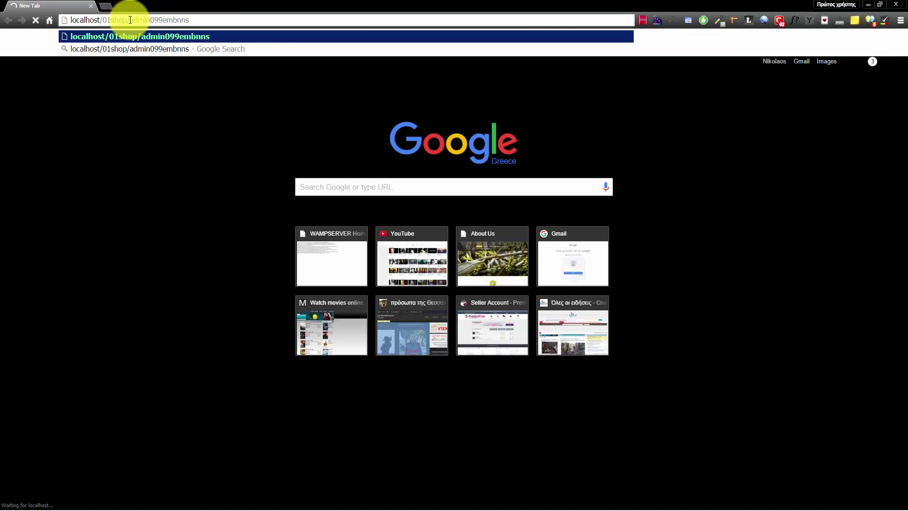
pyautogui.moveTo(128, 20); pyautogui.dragTo(7, 14)
pyautogui.click(233, 17)
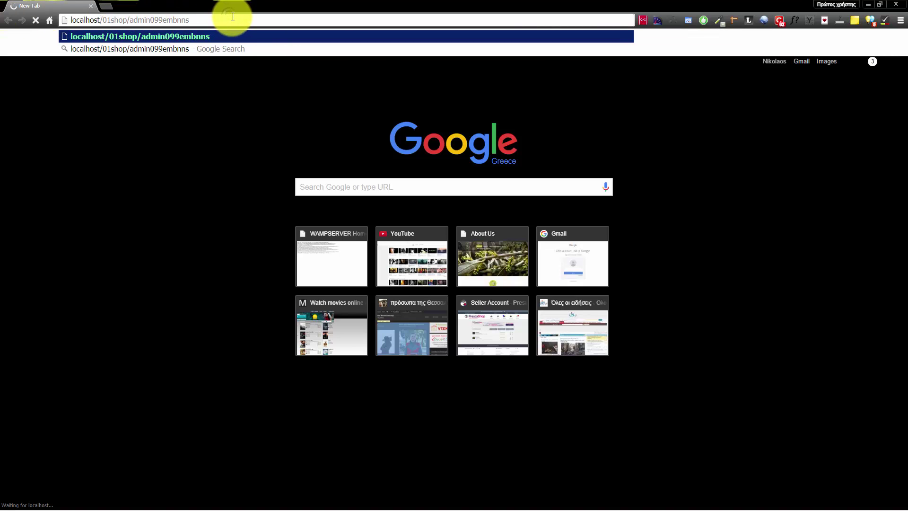
pyautogui.press('Return')
pyautogui.click(106, 6)
pyautogui.hotkey('ctrl', 'v')
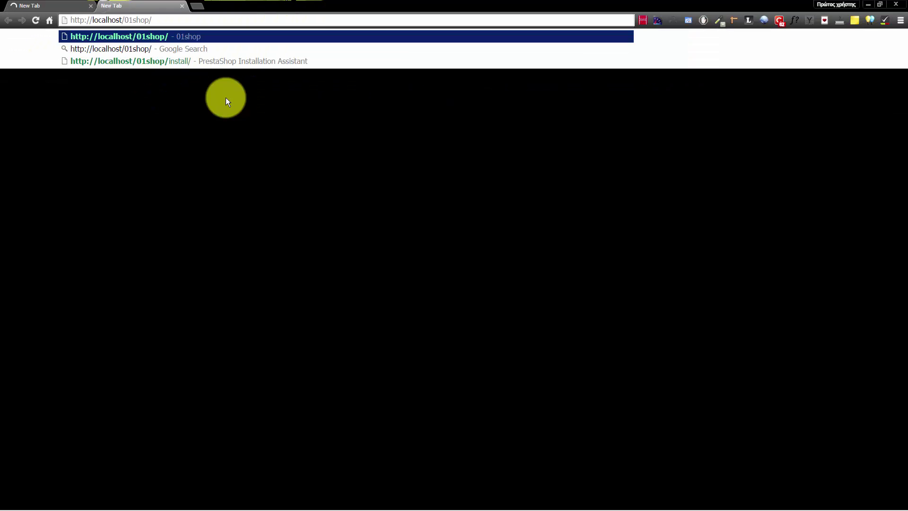
pyautogui.press('Return')
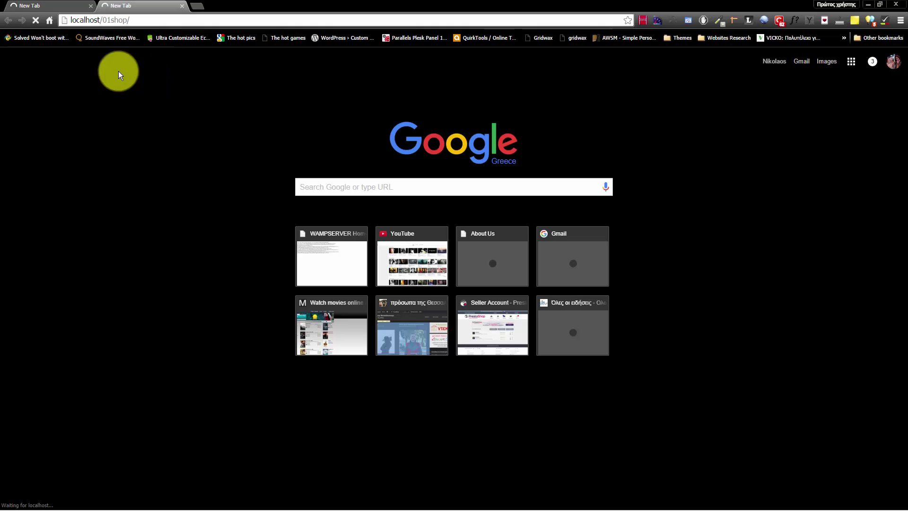
pyautogui.click(40, 5)
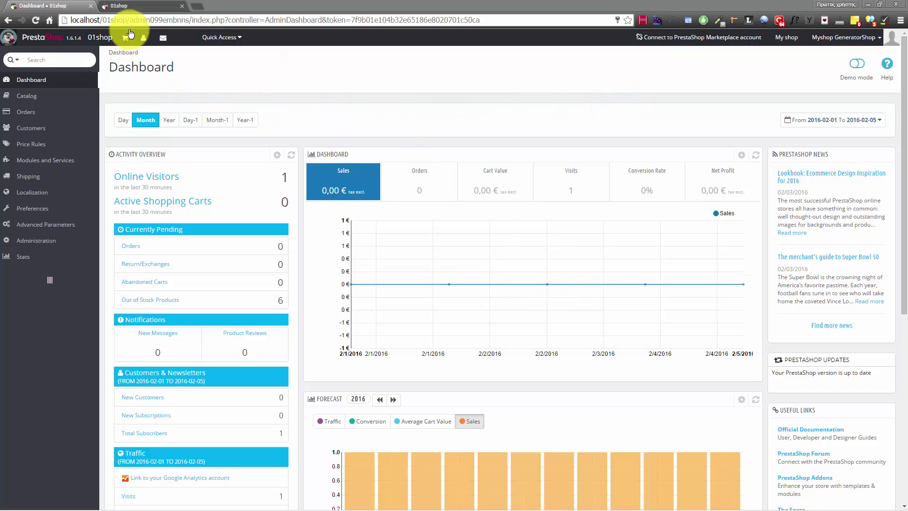
# Examine the storefront home page, including its banners and the new arrivals products
pyautogui.click(138, 6)
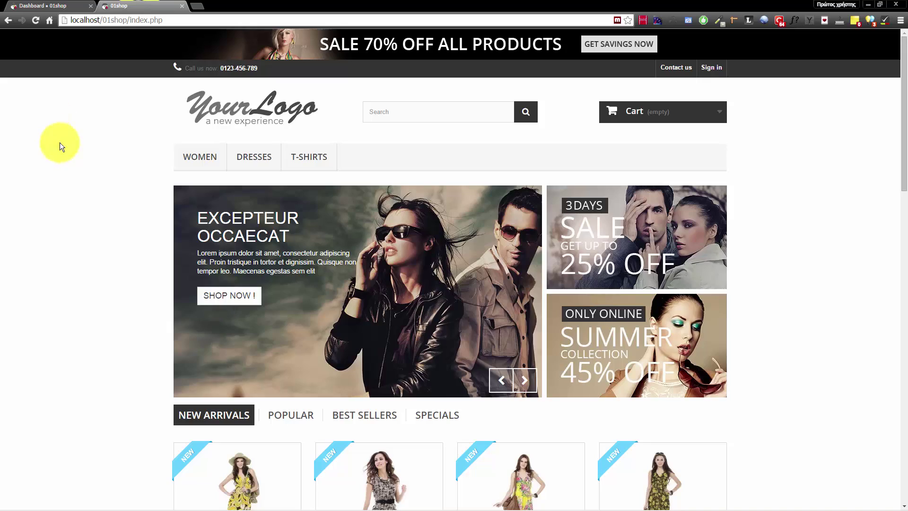
pyautogui.scroll(-10, 66, 177)
pyautogui.scroll(-7, 72, 186)
pyautogui.scroll(17, 72, 182)
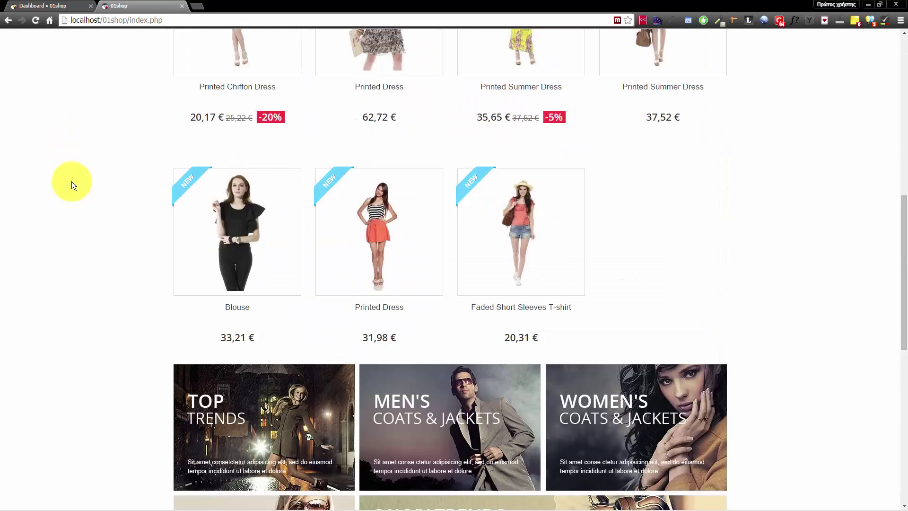
pyautogui.scroll(-8, 69, 181)
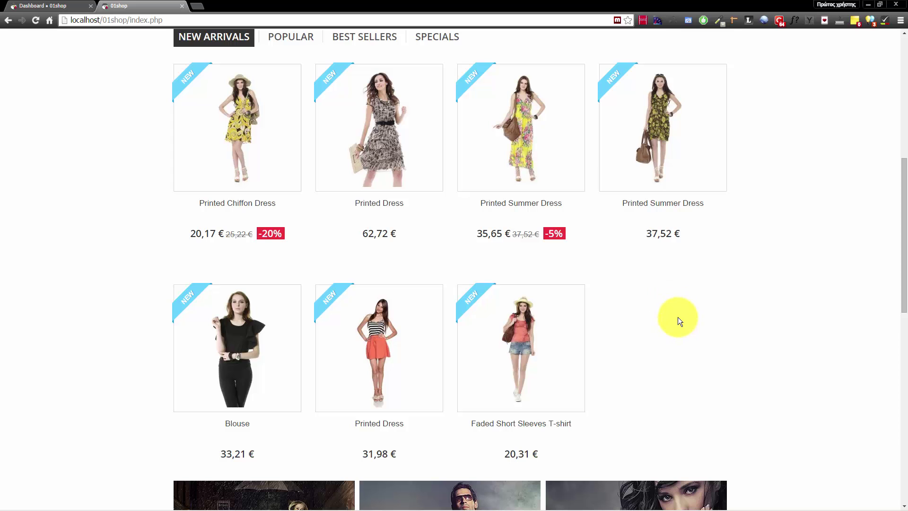
pyautogui.scroll(4, 289, 160)
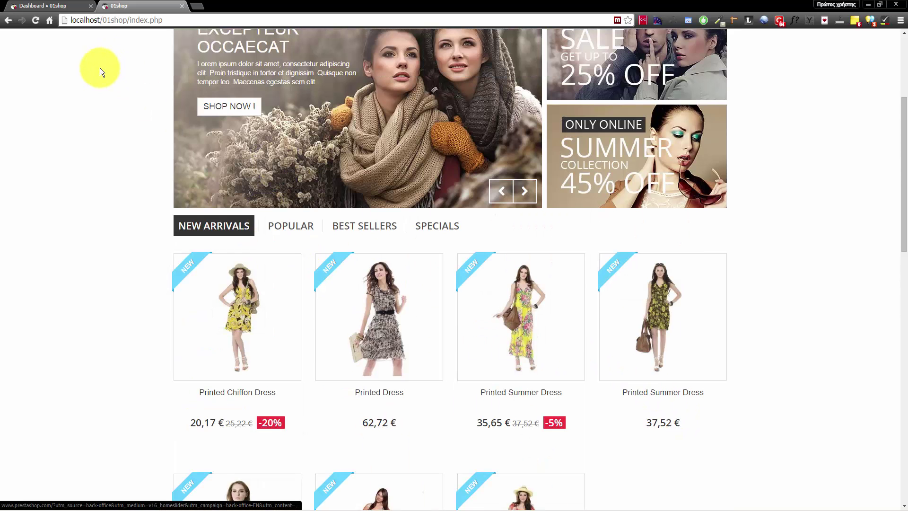
pyautogui.scroll(4, 104, 76)
# Return to the back office and open the signed-in employee's My preferences page
pyautogui.click(28, 6)
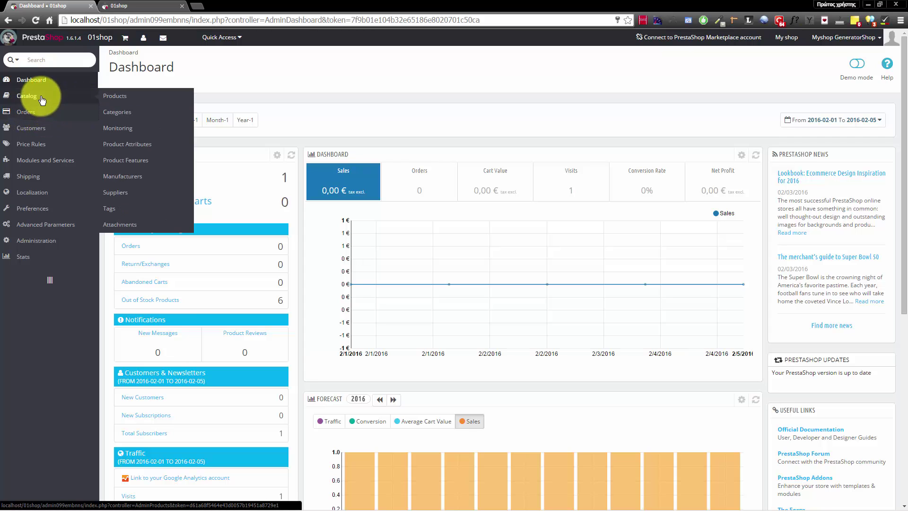
pyautogui.moveTo(40, 240)
pyautogui.moveTo(51, 207)
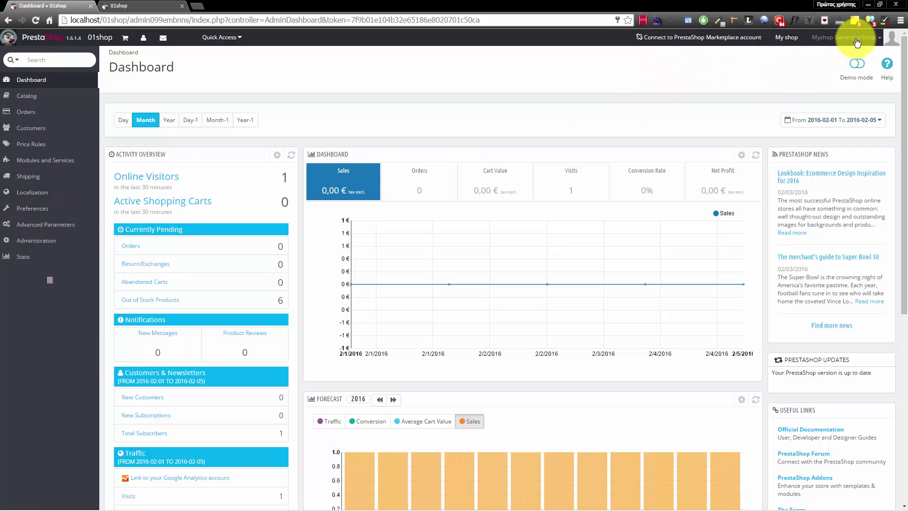
pyautogui.click(875, 40)
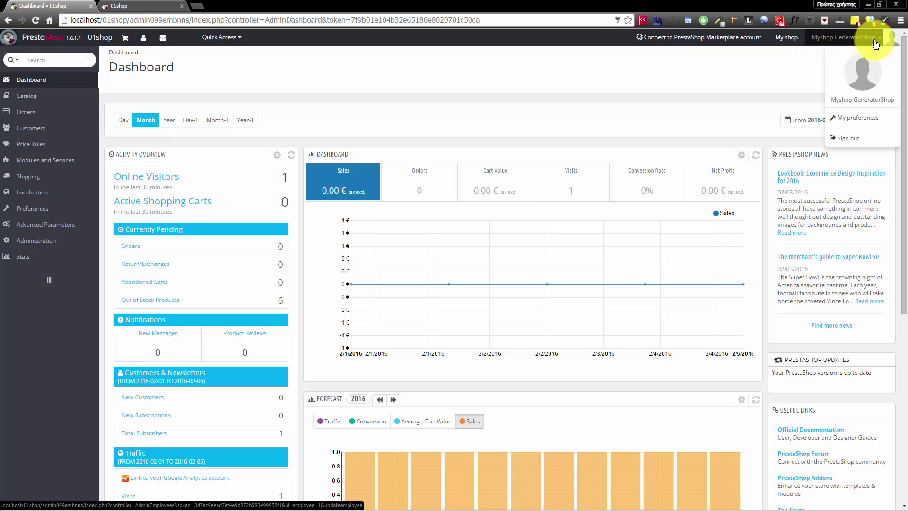
pyautogui.click(854, 129)
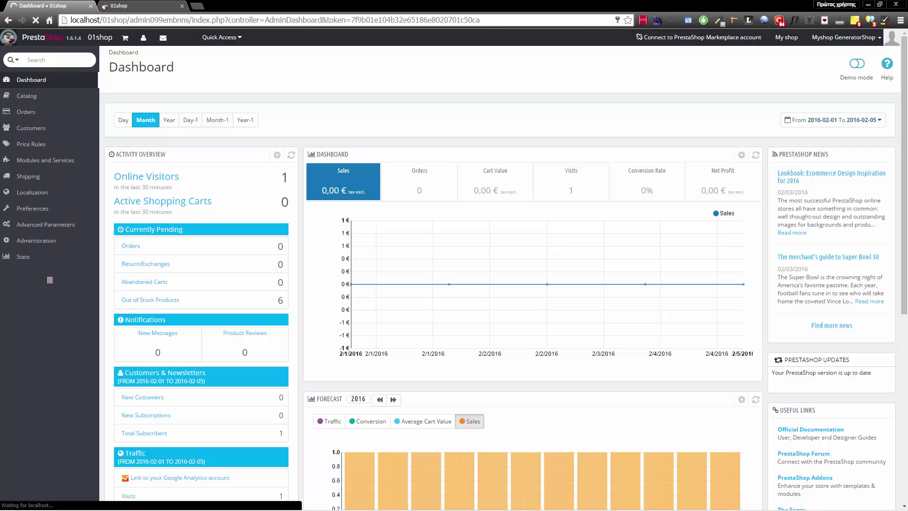
# Check which languages are offered for the employee's back office, and switch back to the storefront
pyautogui.click(392, 379)
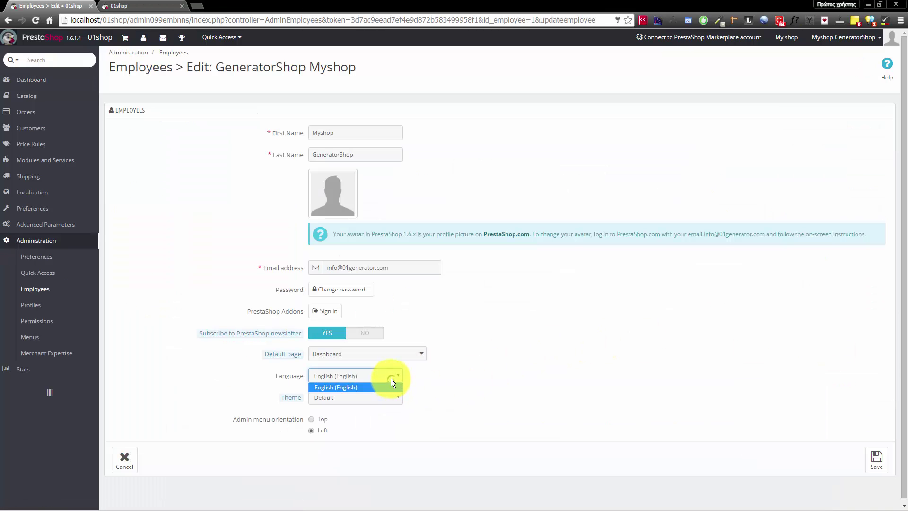
pyautogui.click(392, 379)
pyautogui.click(392, 377)
pyautogui.click(391, 374)
pyautogui.click(390, 374)
pyautogui.click(389, 373)
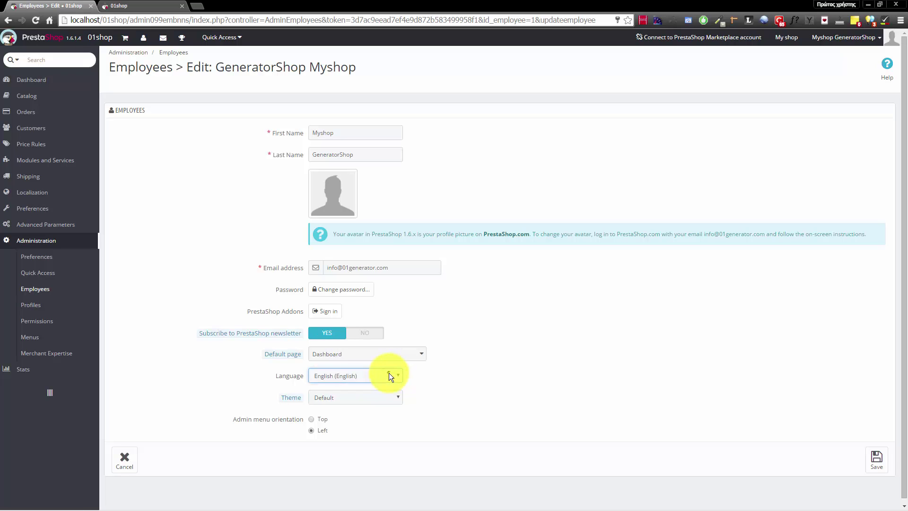
pyautogui.click(388, 374)
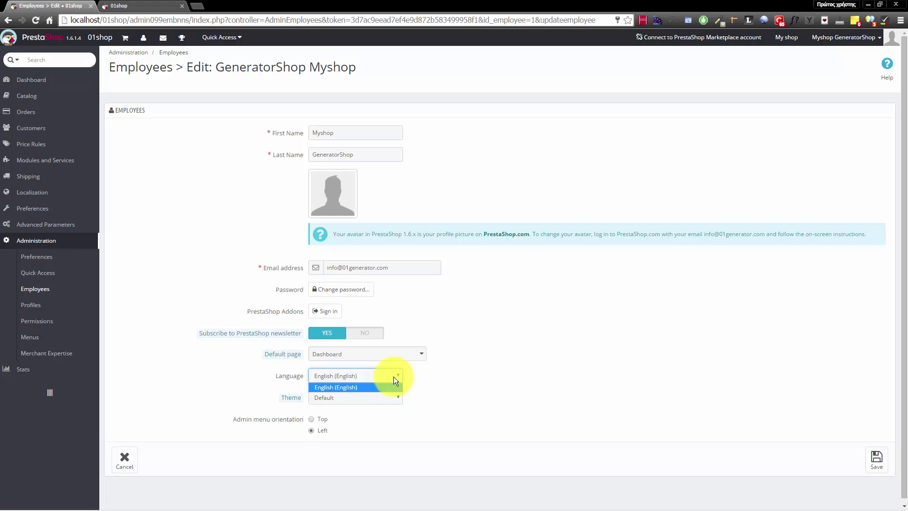
pyautogui.moveTo(106, 391)
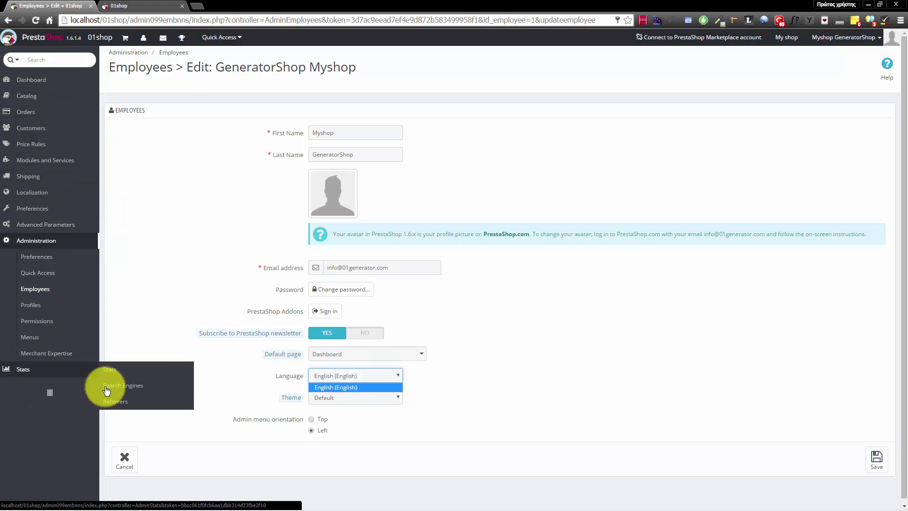
pyautogui.click(124, 6)
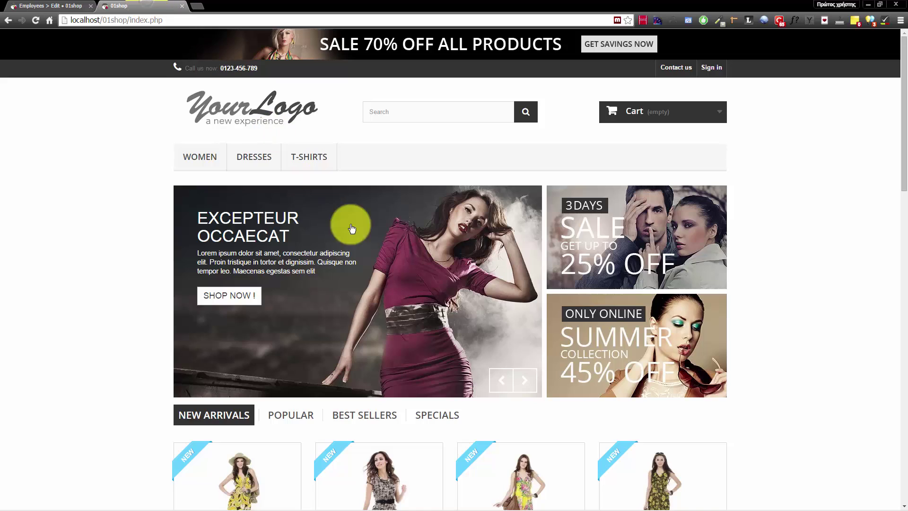
# Return from the storefront to the back office and open the Translations page of the Localization section
pyautogui.scroll(-20, 381, 241)
pyautogui.scroll(20, 461, 257)
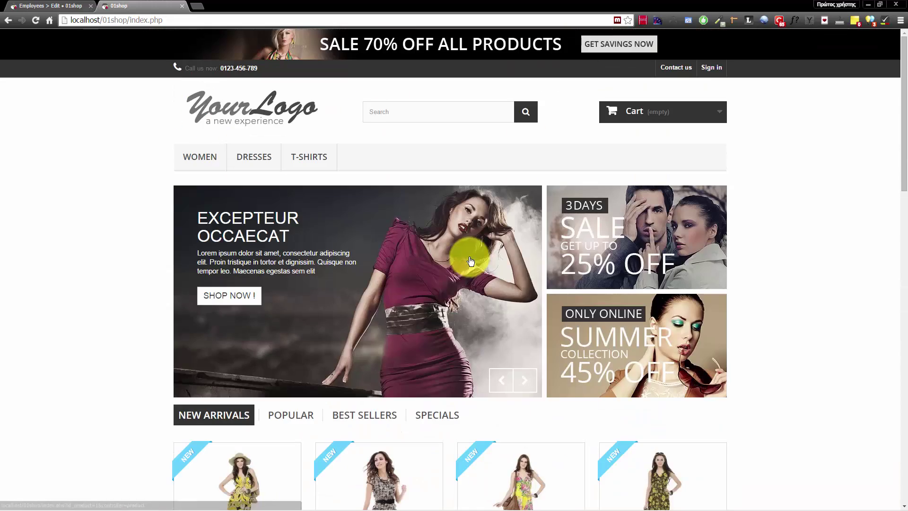
pyautogui.click(32, 6)
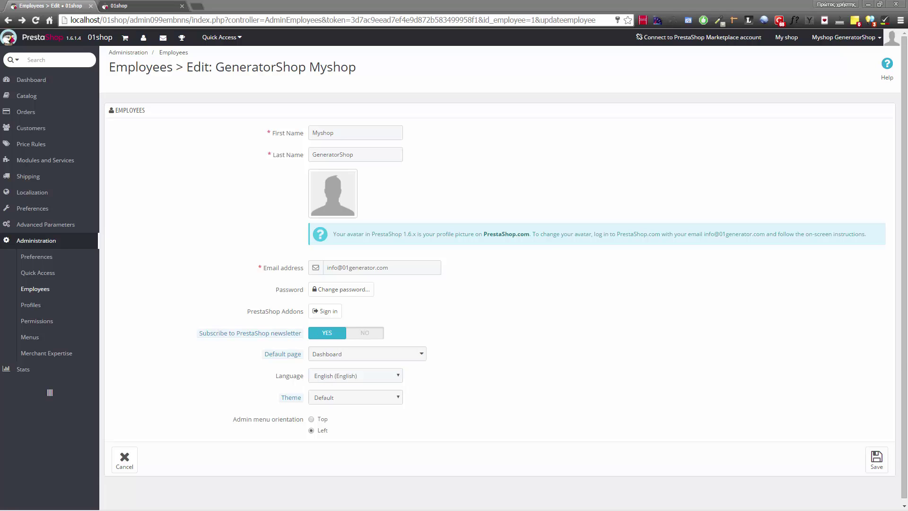
pyautogui.moveTo(45, 190)
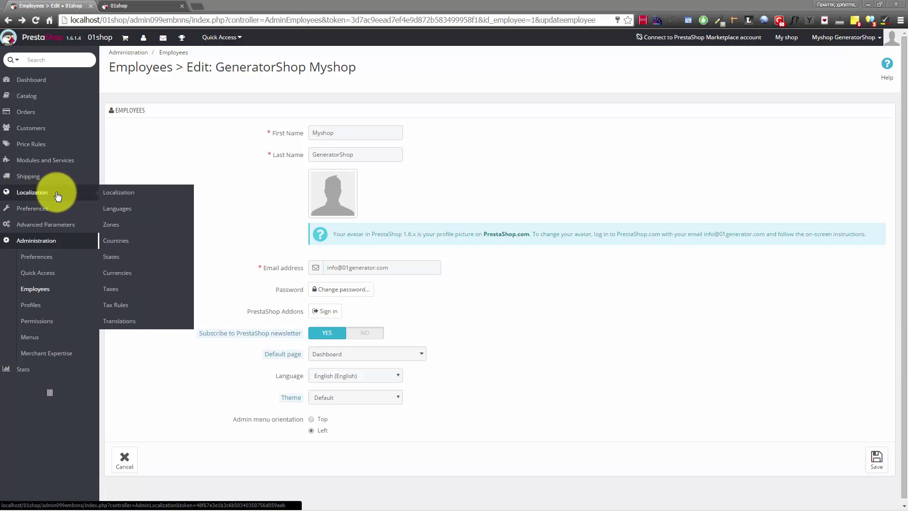
pyautogui.click(146, 322)
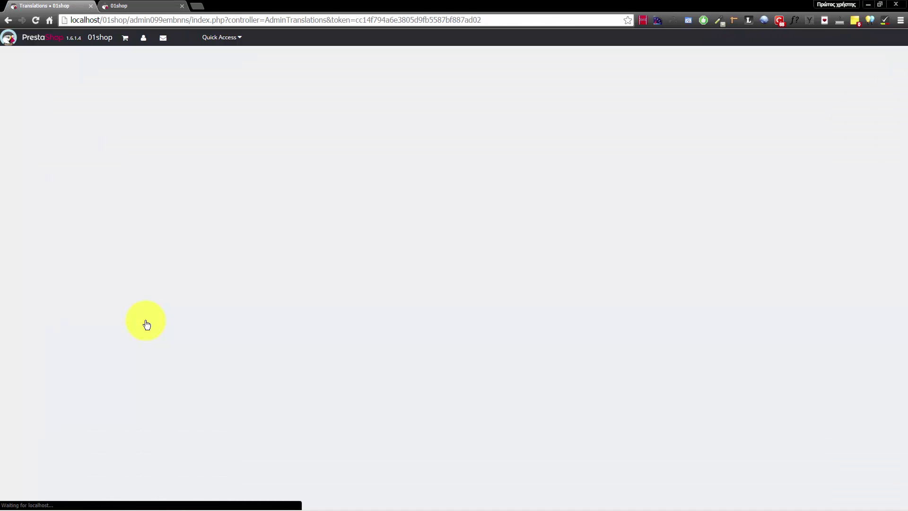
# Add the ελληνικά (Greek) language to the shop from the PrestaShop website
pyautogui.scroll(-4, 333, 340)
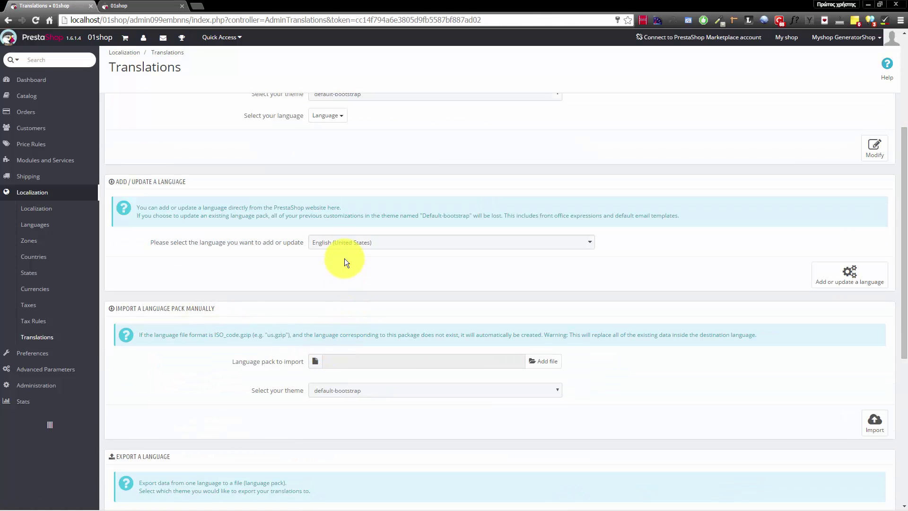
pyautogui.click(350, 244)
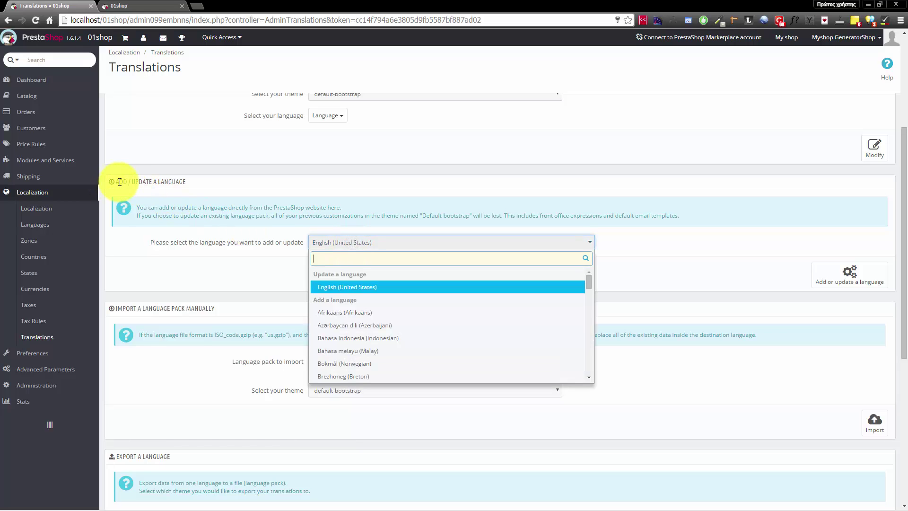
pyautogui.tripleClick(119, 182)
pyautogui.click(361, 244)
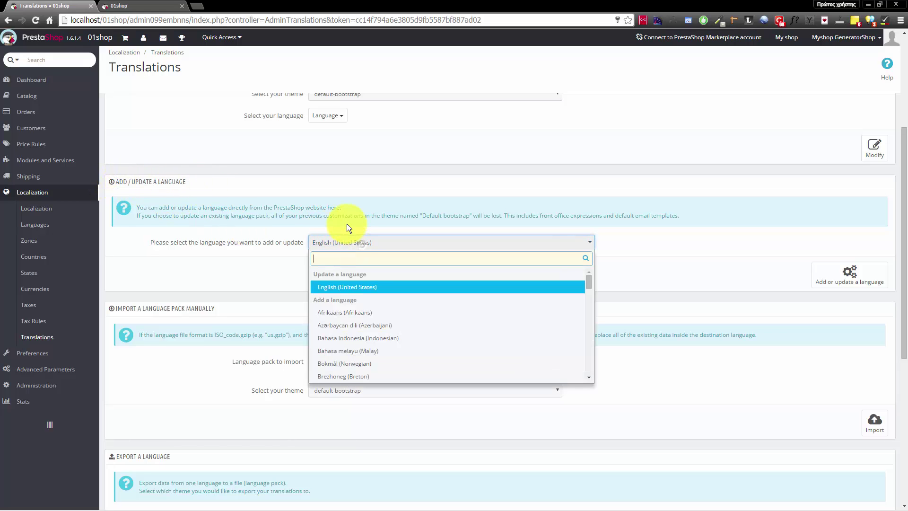
pyautogui.write('gree')
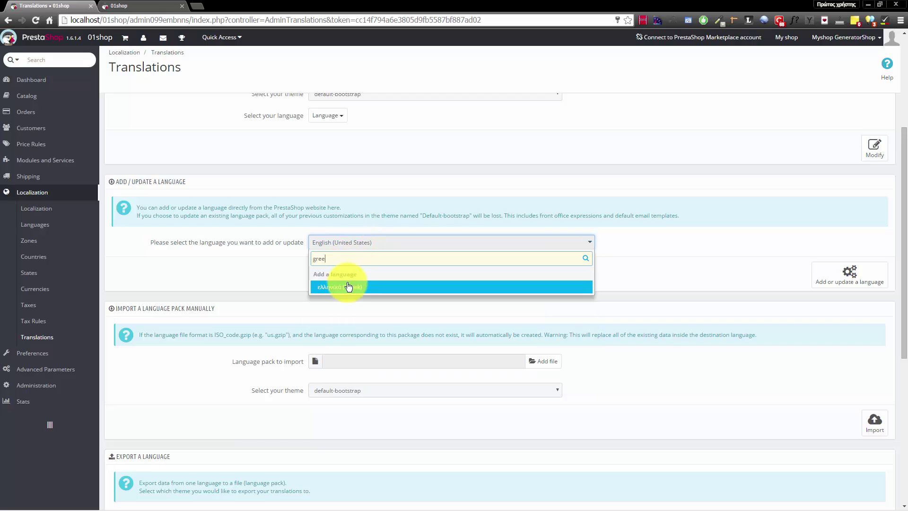
pyautogui.click(349, 286)
pyautogui.click(842, 274)
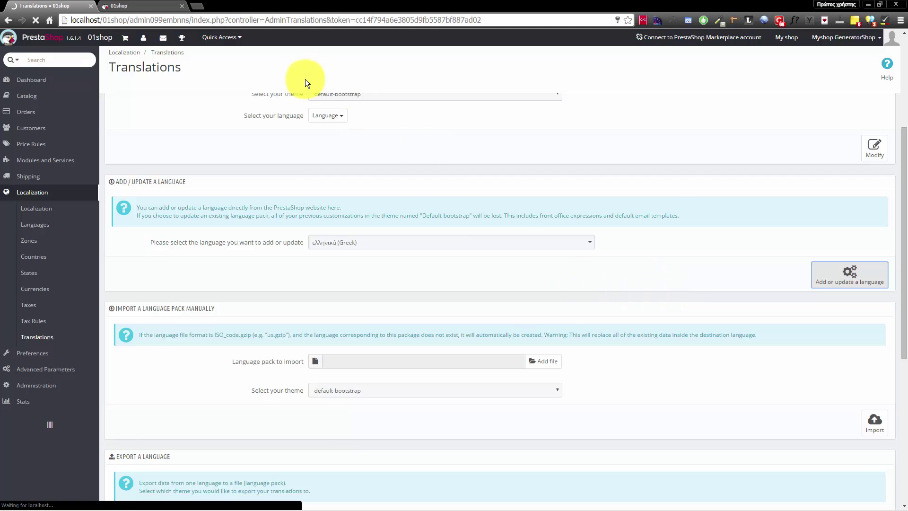
# Look over the storefront home page again and return to the back office Translations page
pyautogui.click(138, 4)
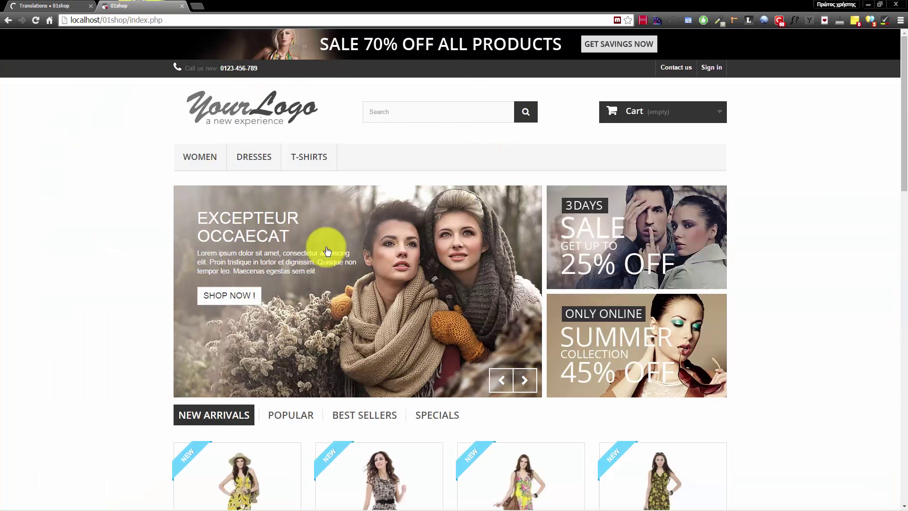
pyautogui.scroll(-10, 327, 251)
pyautogui.scroll(10, 527, 334)
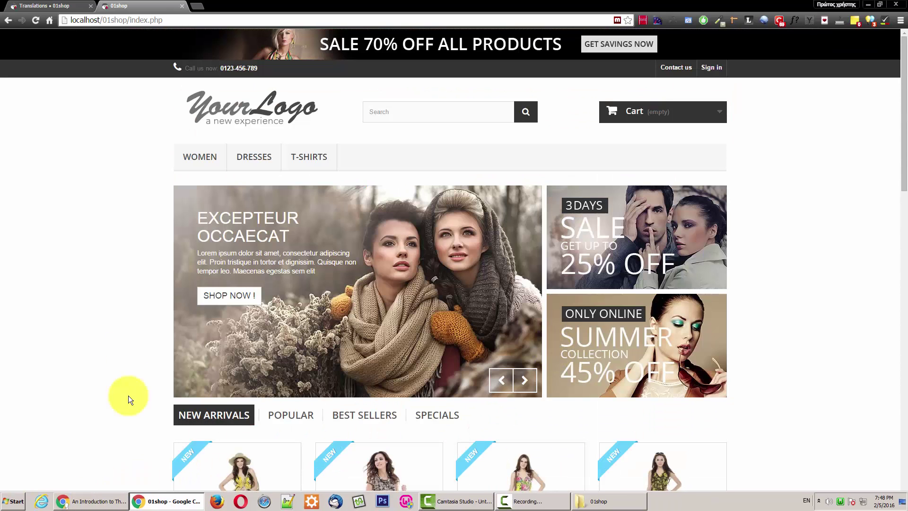
pyautogui.click(42, 6)
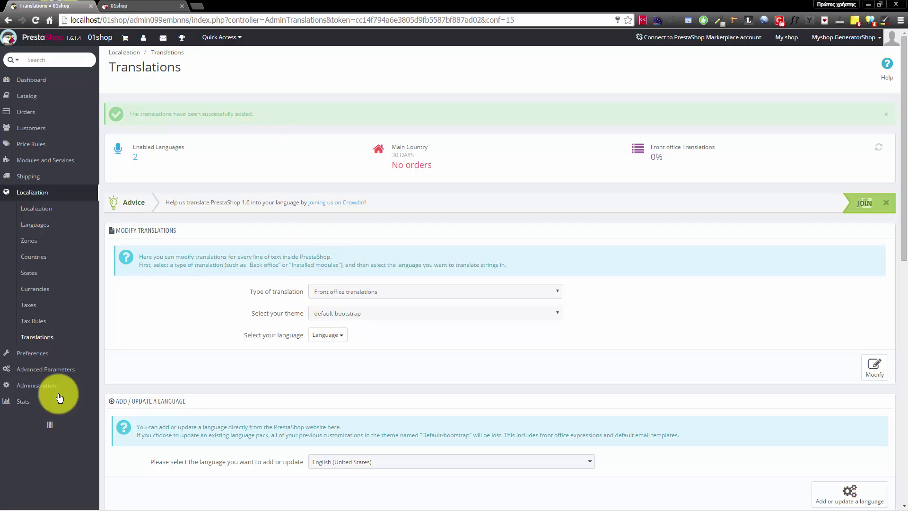
# Switch to the other browser window and bring up the build.prestashop.com article on the new default theme for PrestaShop 1.7
pyautogui.click(92, 505)
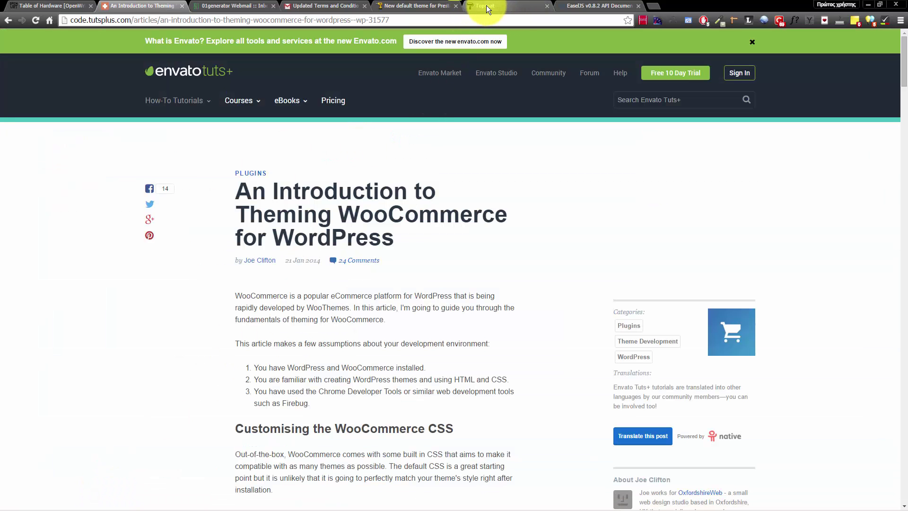
pyautogui.click(411, 7)
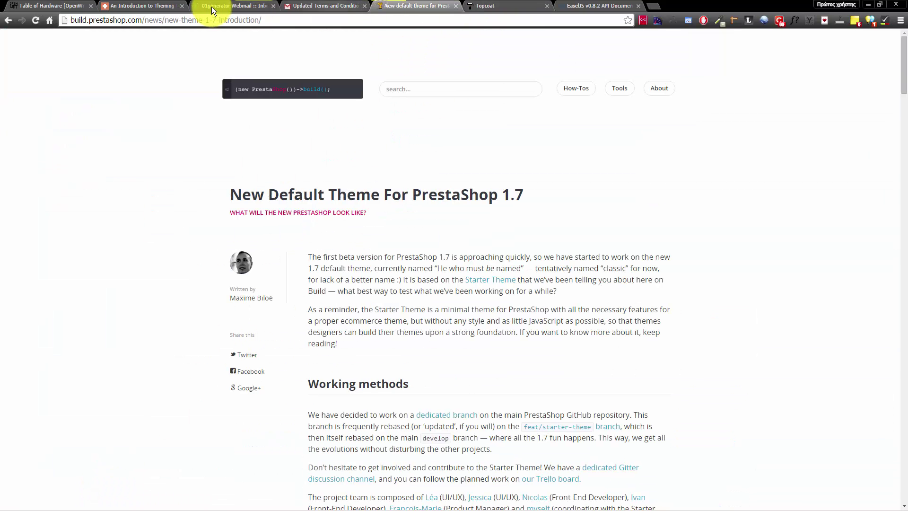
pyautogui.moveTo(73, 20); pyautogui.dragTo(142, 22)
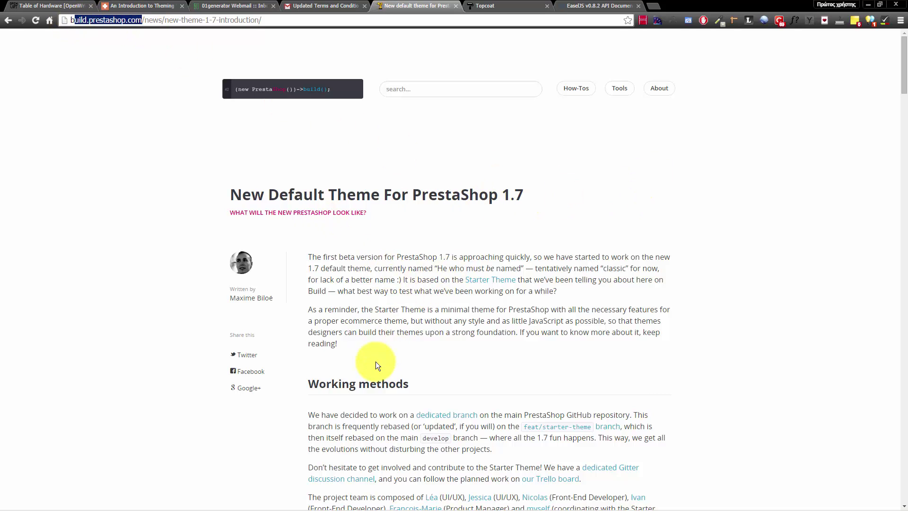
# Examine the article's technical sections, the preview of the new default theme, and the CSS paragraph about its framework
pyautogui.scroll(-7, 378, 284)
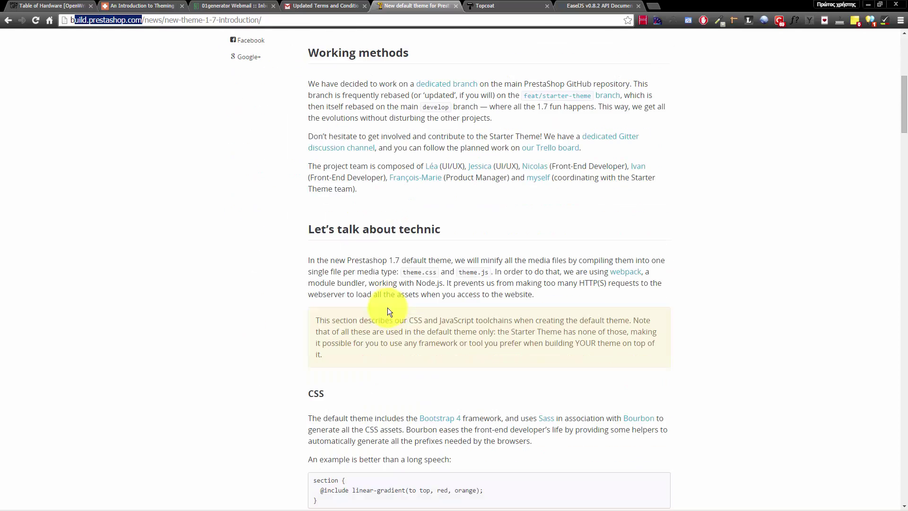
pyautogui.scroll(-7, 415, 344)
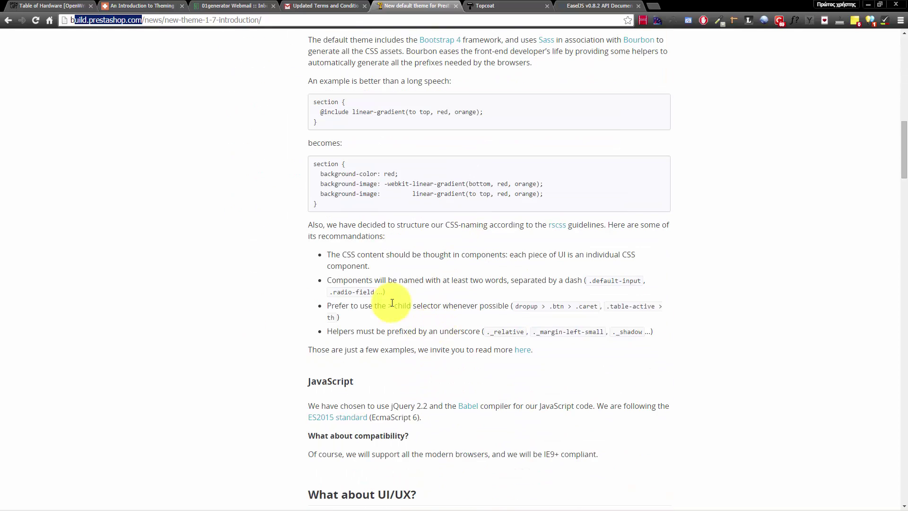
pyautogui.scroll(-8, 385, 304)
pyautogui.scroll(-10, 462, 290)
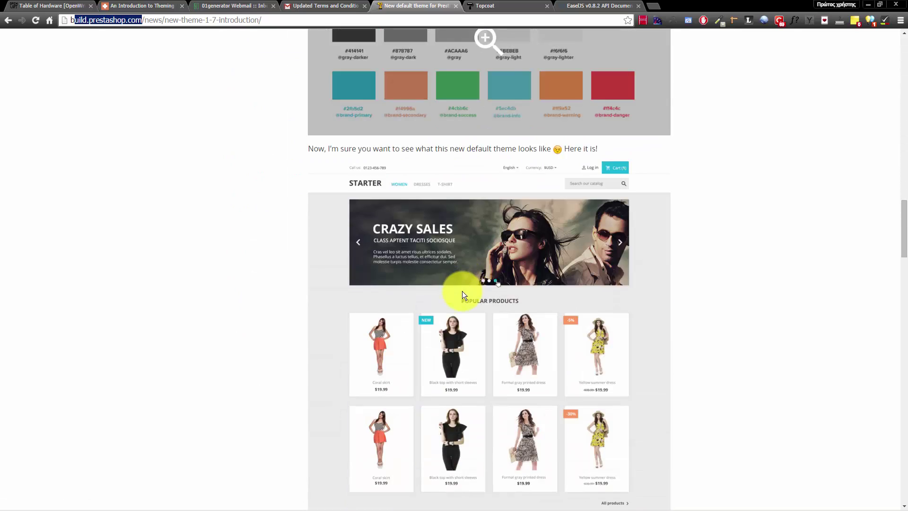
pyautogui.scroll(2, 359, 144)
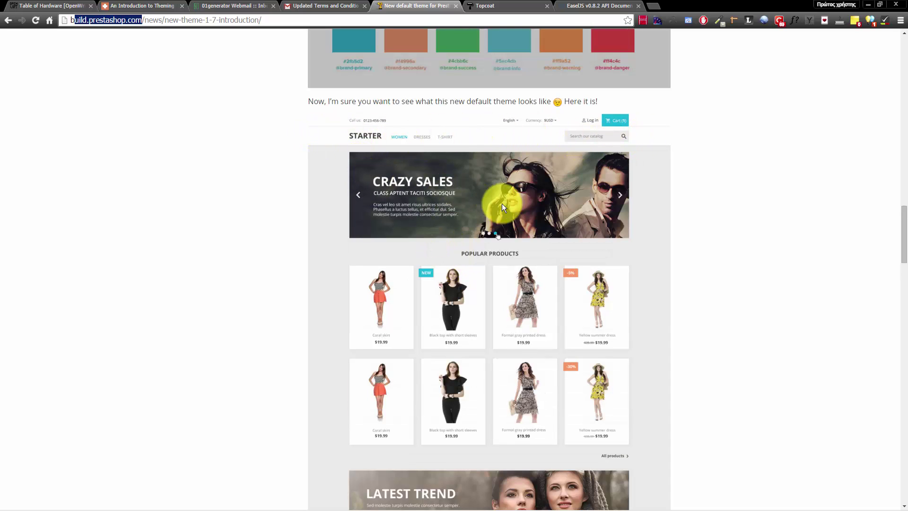
pyautogui.scroll(-5, 537, 215)
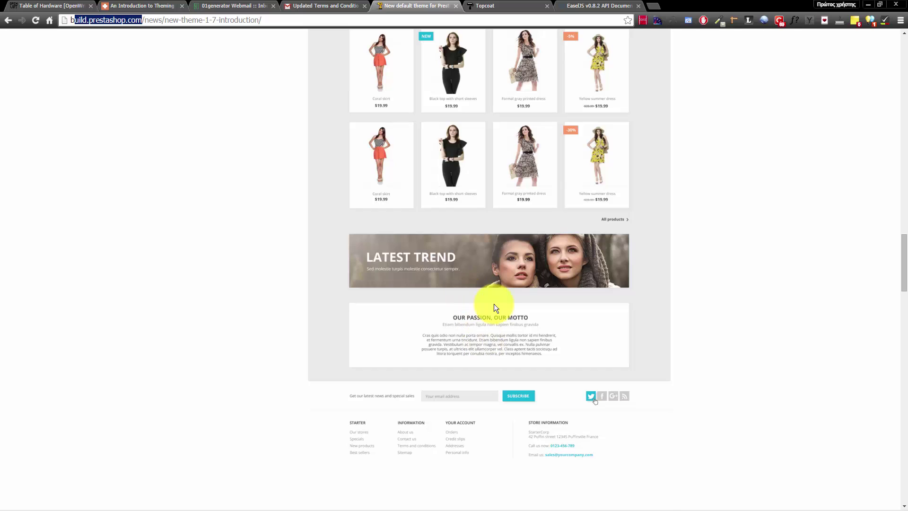
pyautogui.scroll(6, 494, 306)
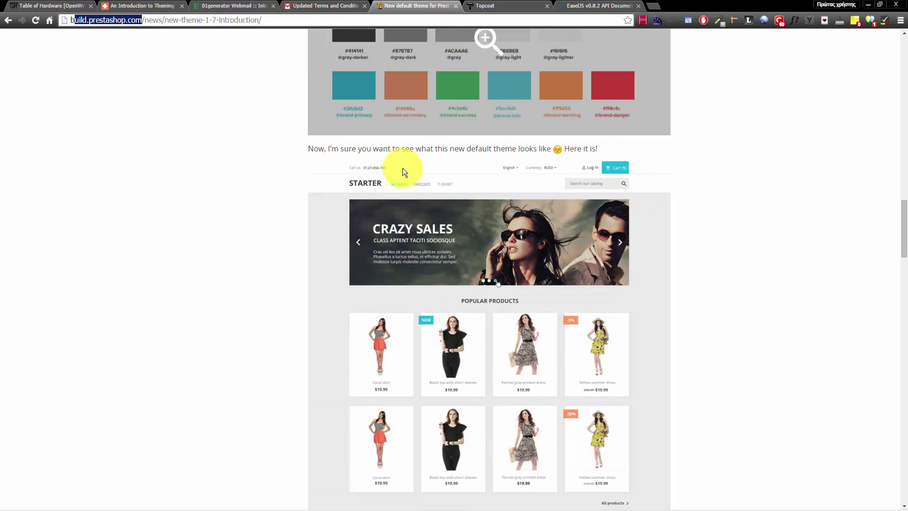
pyautogui.scroll(13, 687, 203)
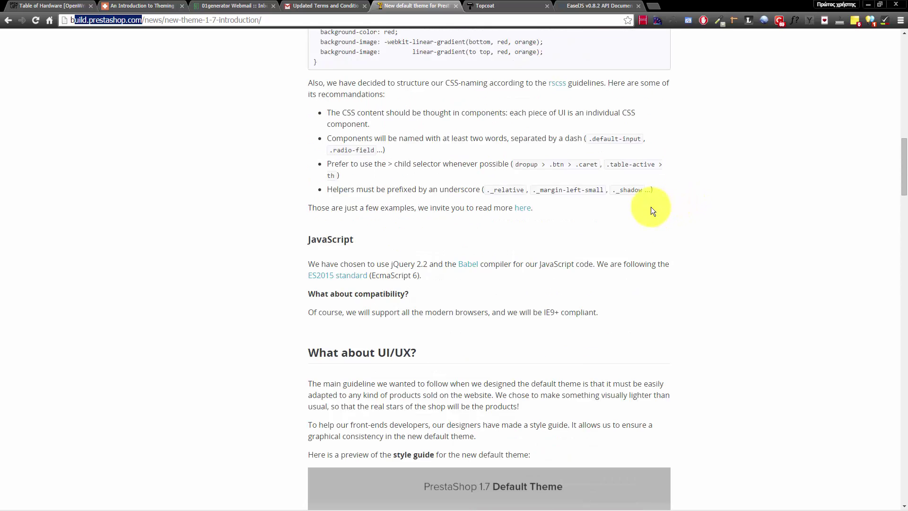
pyautogui.scroll(6, 458, 241)
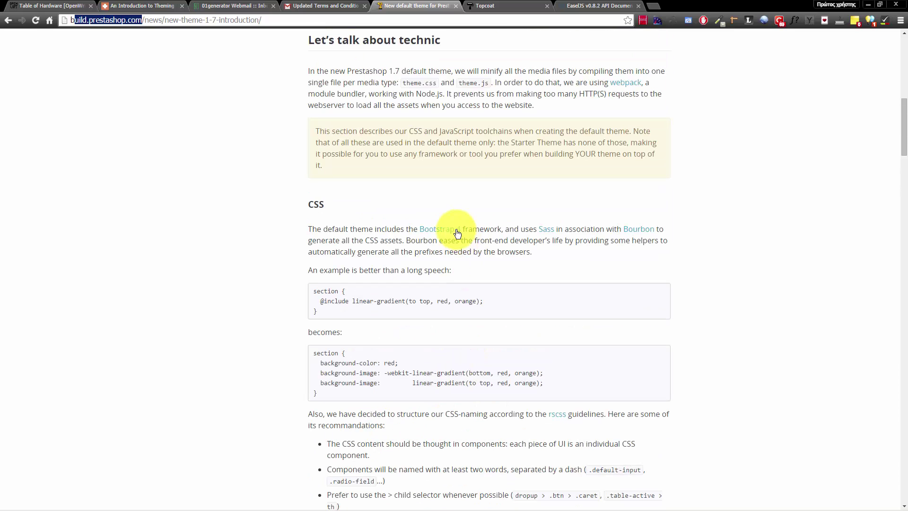
pyautogui.moveTo(342, 229); pyautogui.dragTo(658, 241)
pyautogui.click(770, 228)
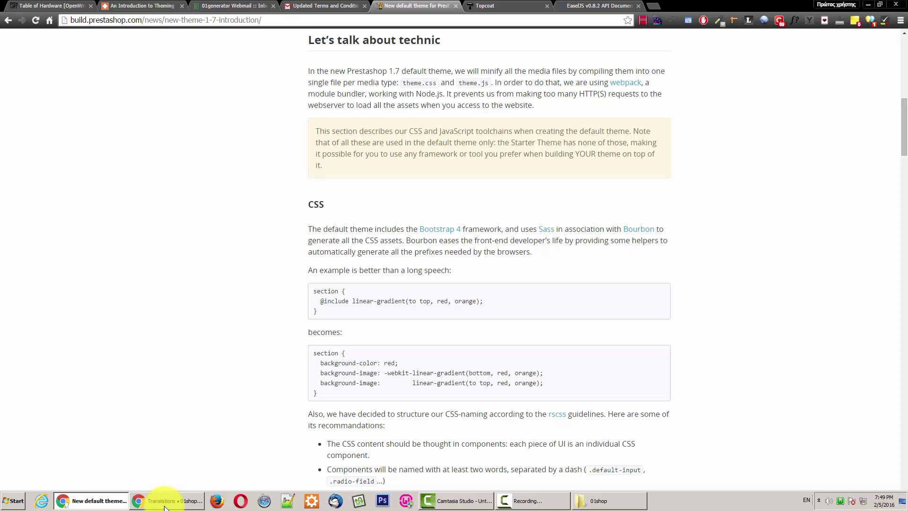
# Return to the shop's back office window and open the signed-in employee's My preferences page
pyautogui.click(163, 501)
pyautogui.scroll(-7, 274, 278)
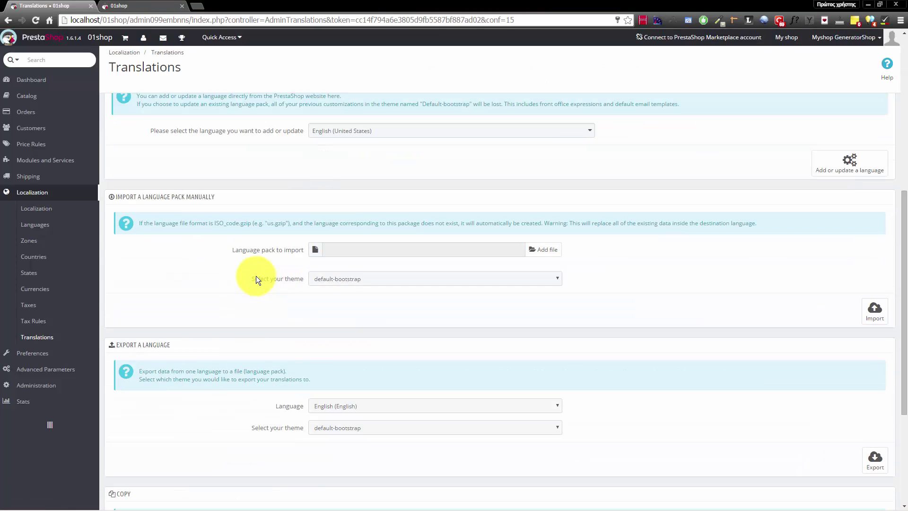
pyautogui.scroll(-3, 312, 356)
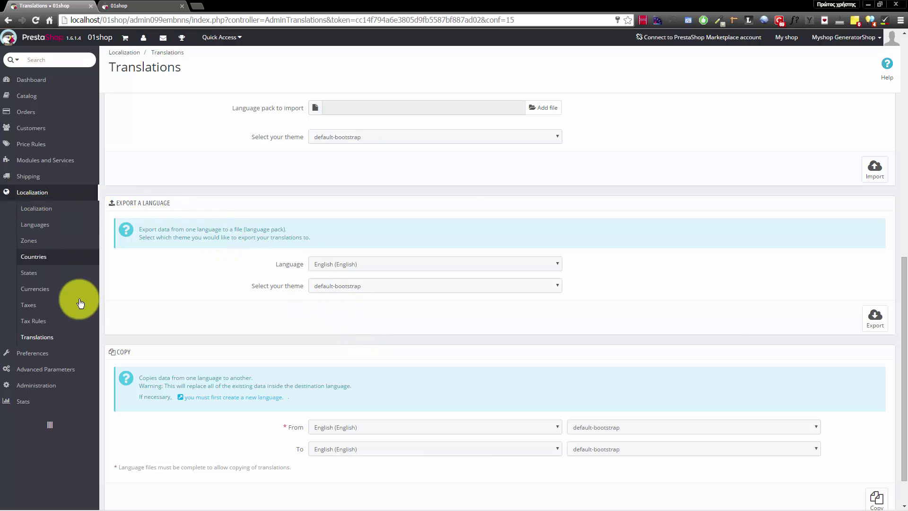
pyautogui.click(838, 42)
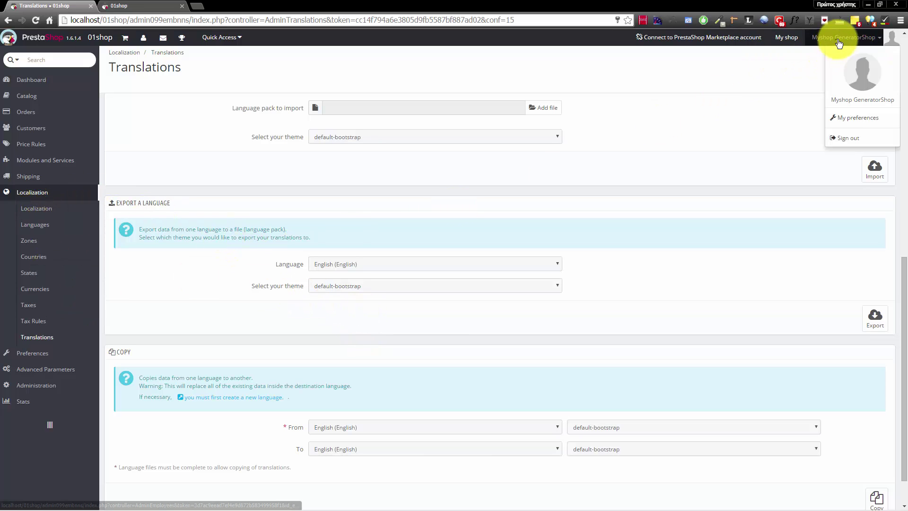
pyautogui.click(853, 117)
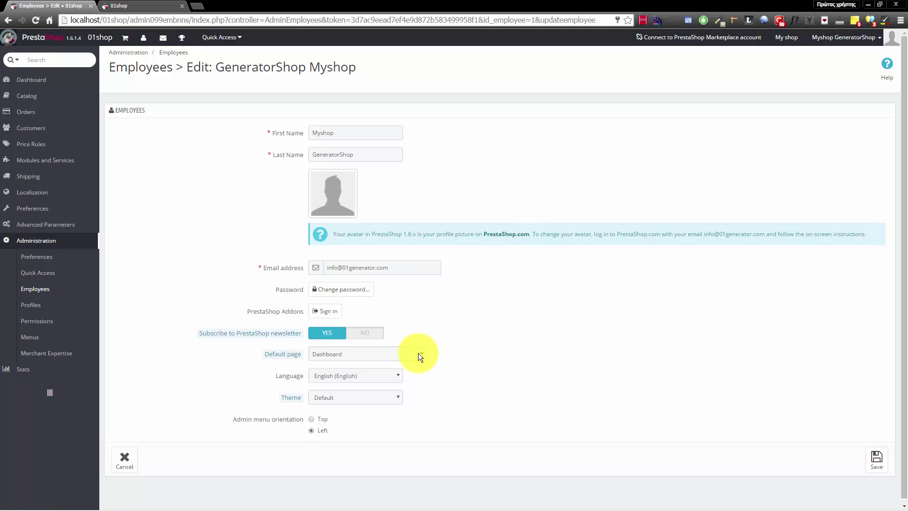
# Set the employee's back office language to ελληνικά (Greek) and save the preferences
pyautogui.click(376, 377)
pyautogui.click(356, 396)
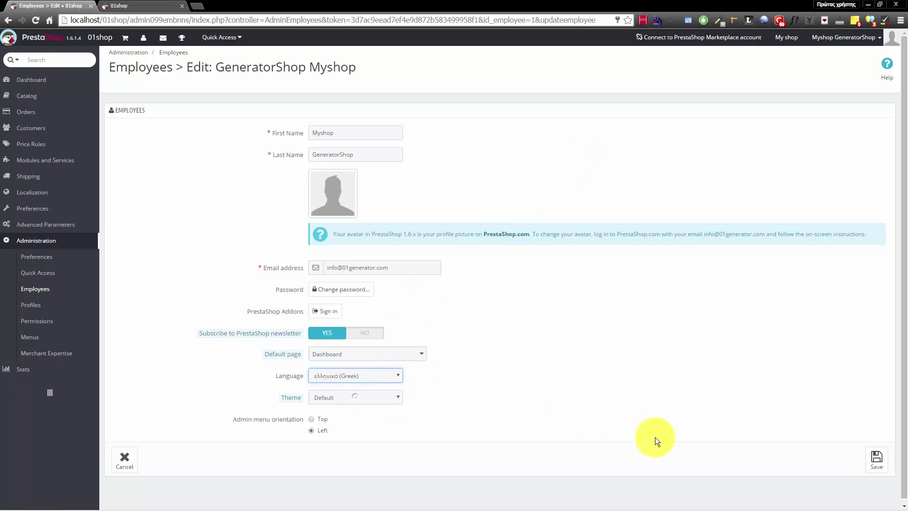
pyautogui.click(876, 461)
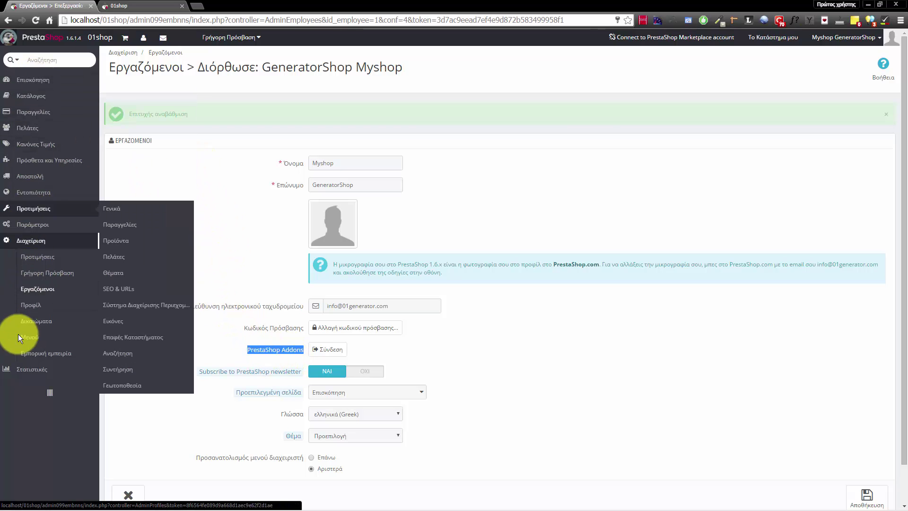
# Select all products in the catalogue's product list and delete them in bulk, accepting the confirmation
pyautogui.moveTo(40, 94)
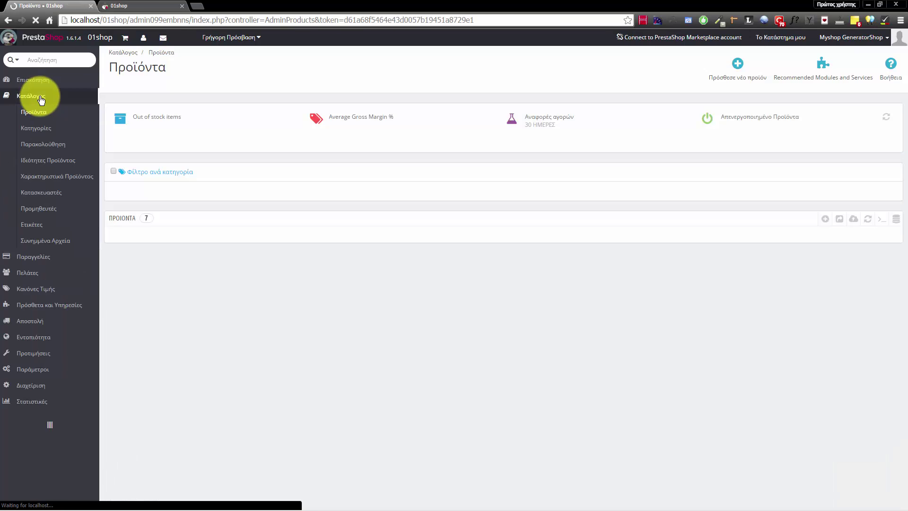
pyautogui.scroll(-1, 218, 183)
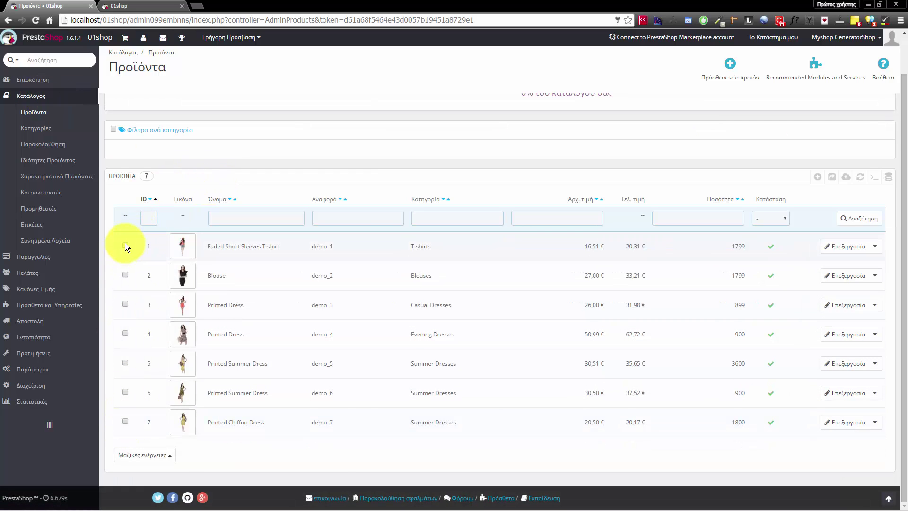
pyautogui.click(142, 455)
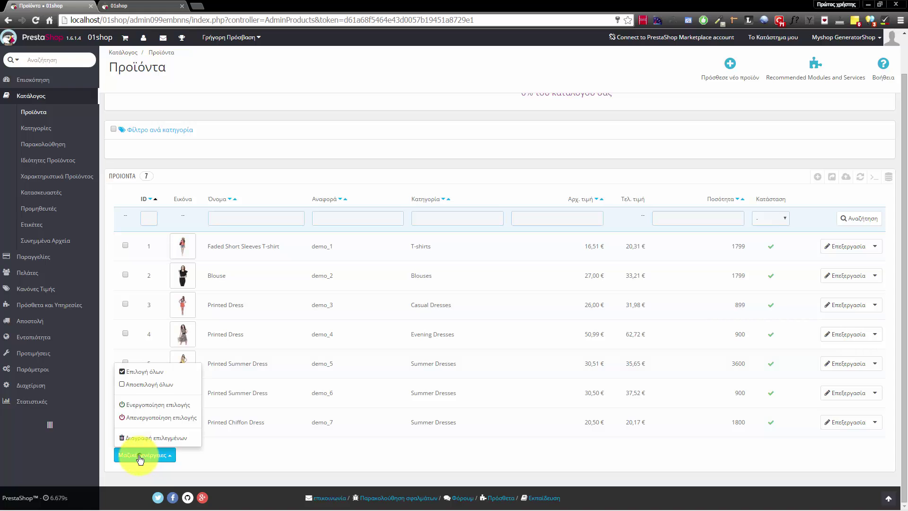
pyautogui.click(151, 372)
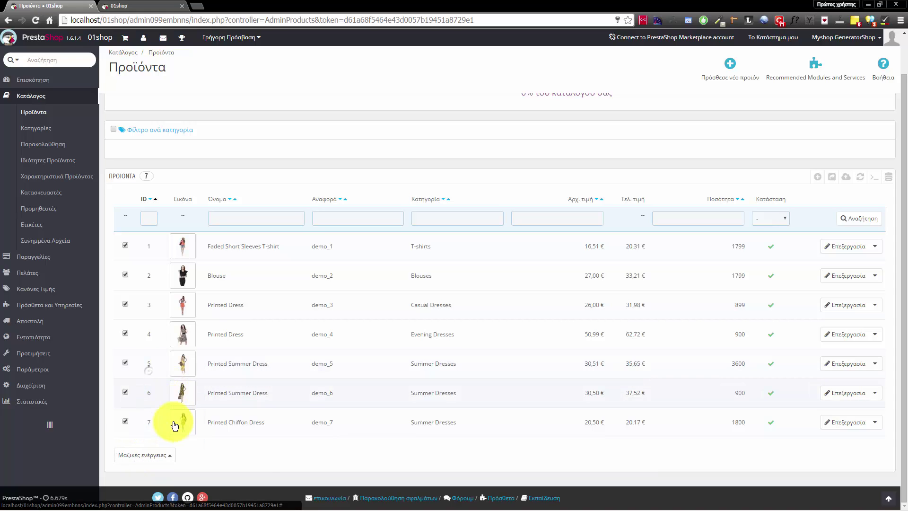
pyautogui.click(159, 459)
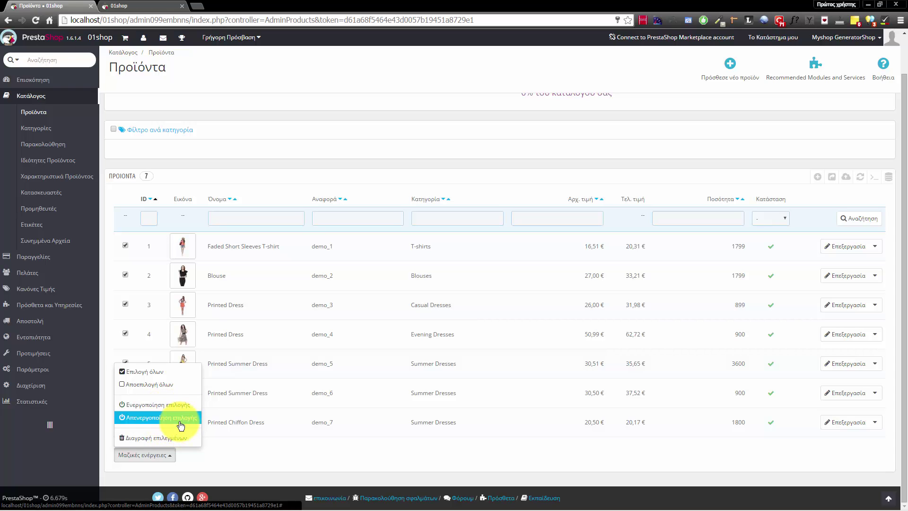
pyautogui.click(172, 437)
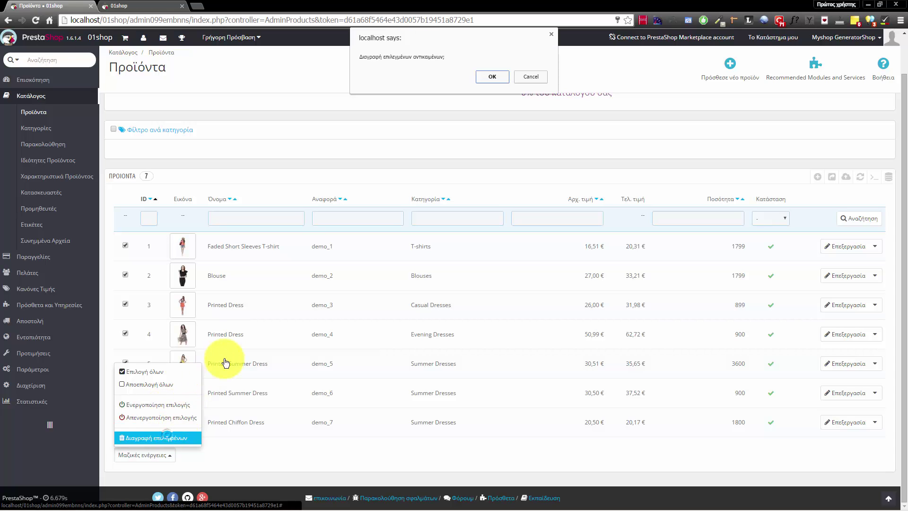
pyautogui.click(490, 78)
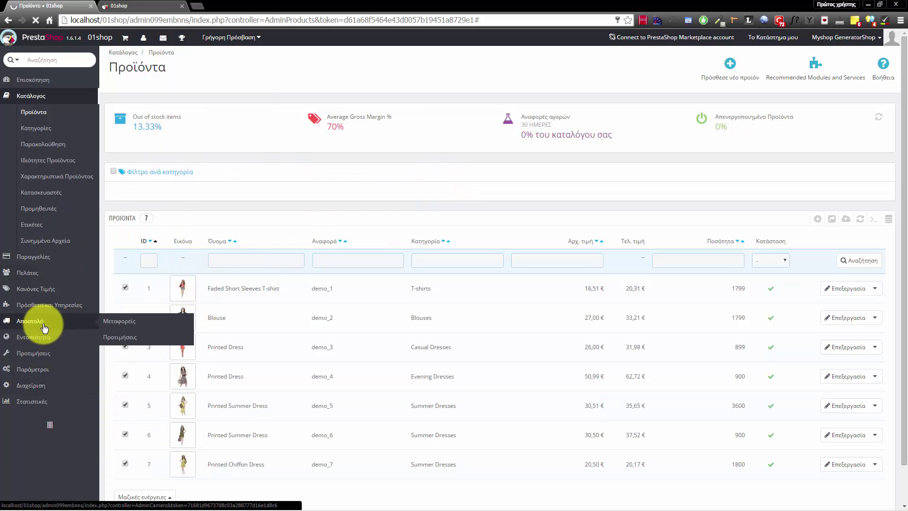
# Review the Greek rates in the localization tax rules (Κανόνες Φορολόγησης) and return to the product list
pyautogui.moveTo(52, 303)
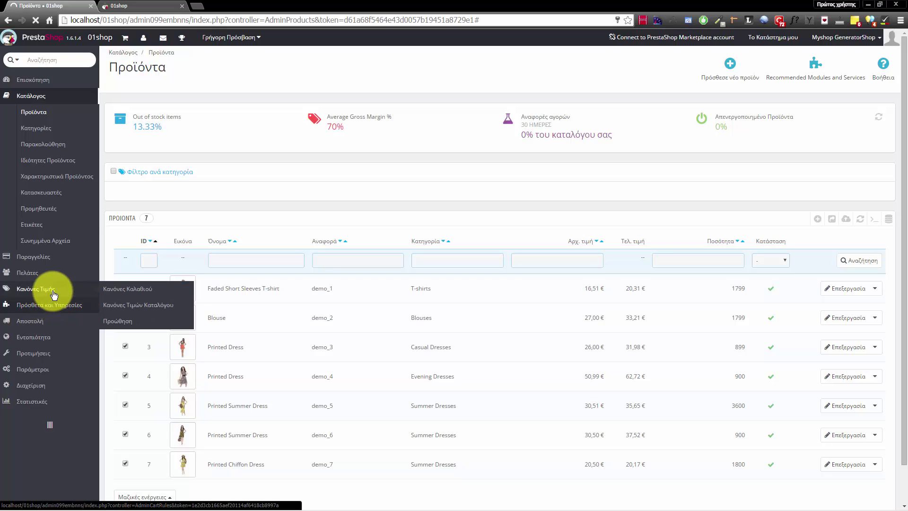
pyautogui.moveTo(54, 329)
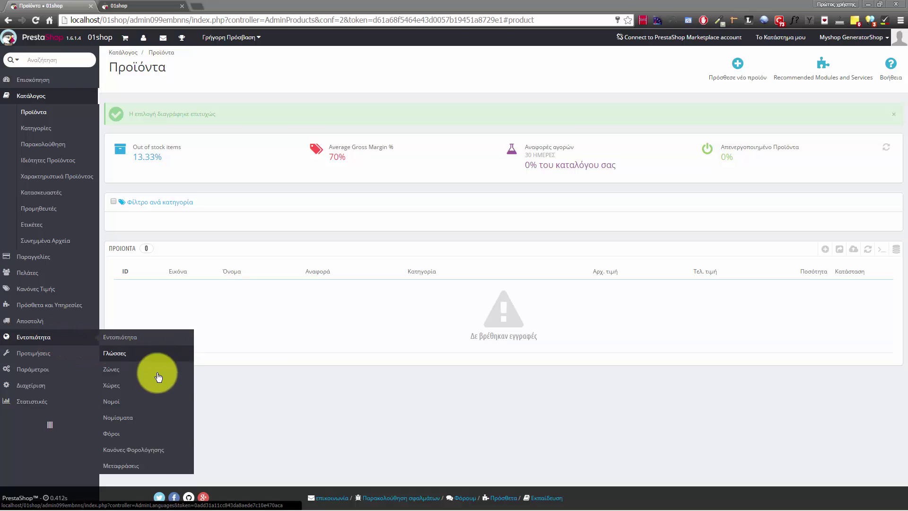
pyautogui.click(151, 452)
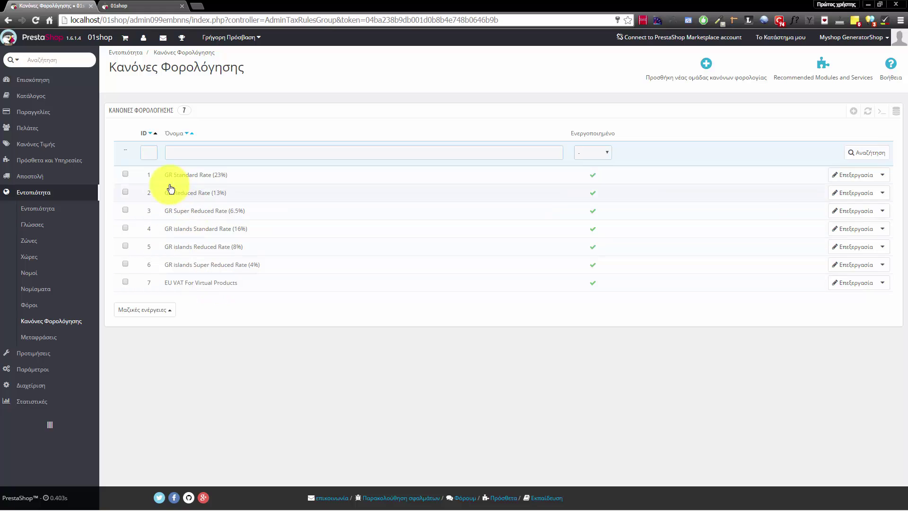
pyautogui.moveTo(165, 178); pyautogui.dragTo(194, 179)
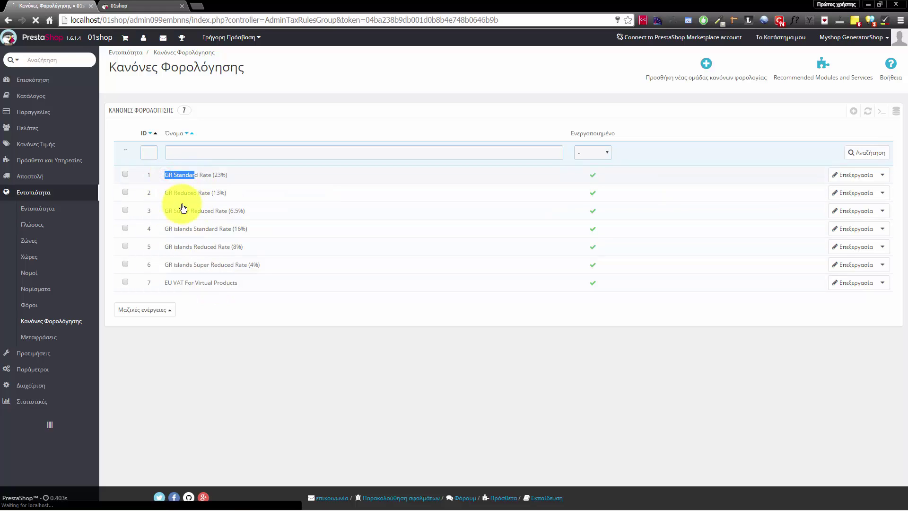
pyautogui.moveTo(167, 266); pyautogui.dragTo(260, 264)
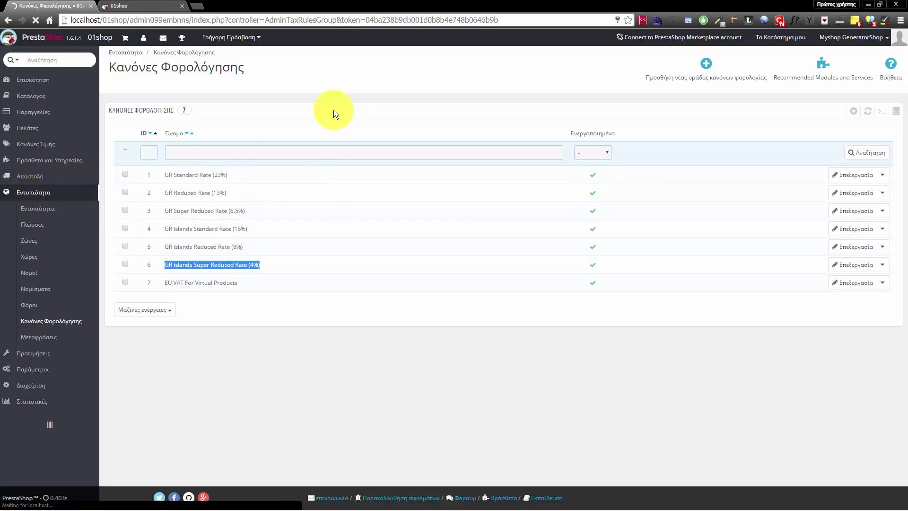
pyautogui.click(68, 97)
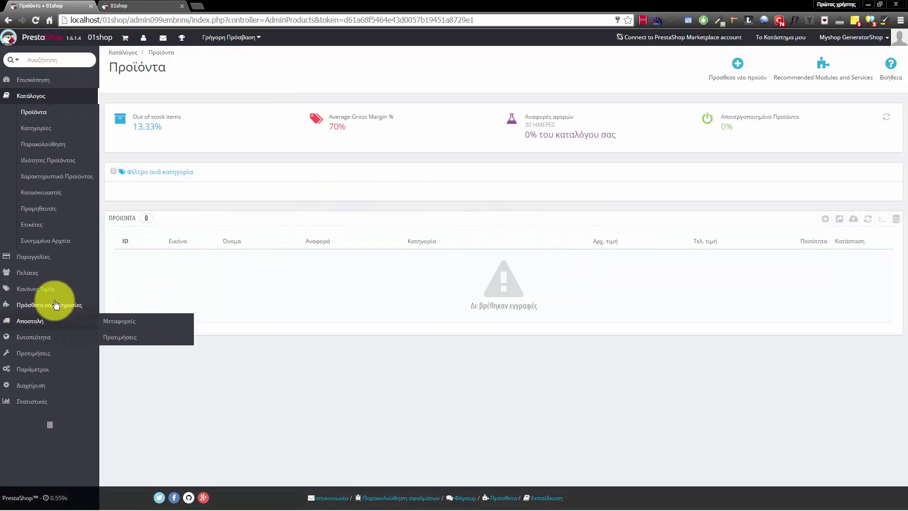
pyautogui.moveTo(57, 288)
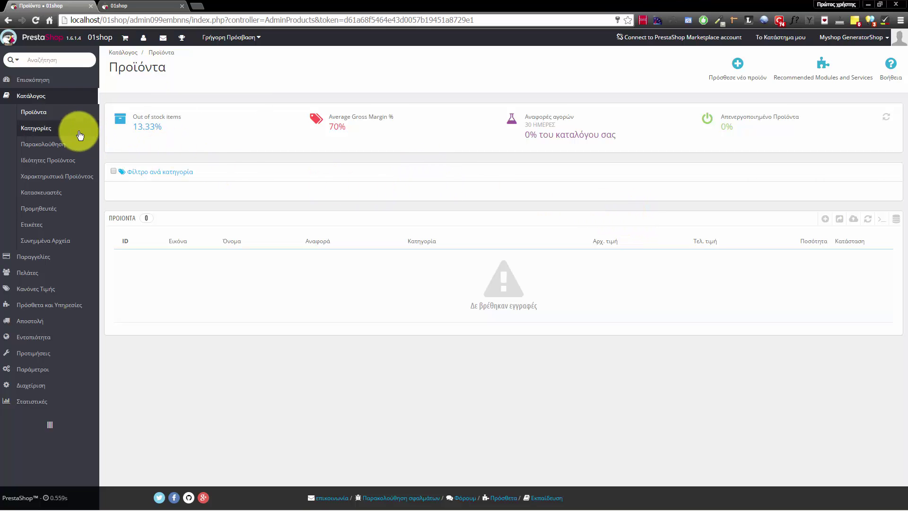
# Reload the storefront home page, check it from the featured products area to the footer, and return to the back office
pyautogui.click(131, 6)
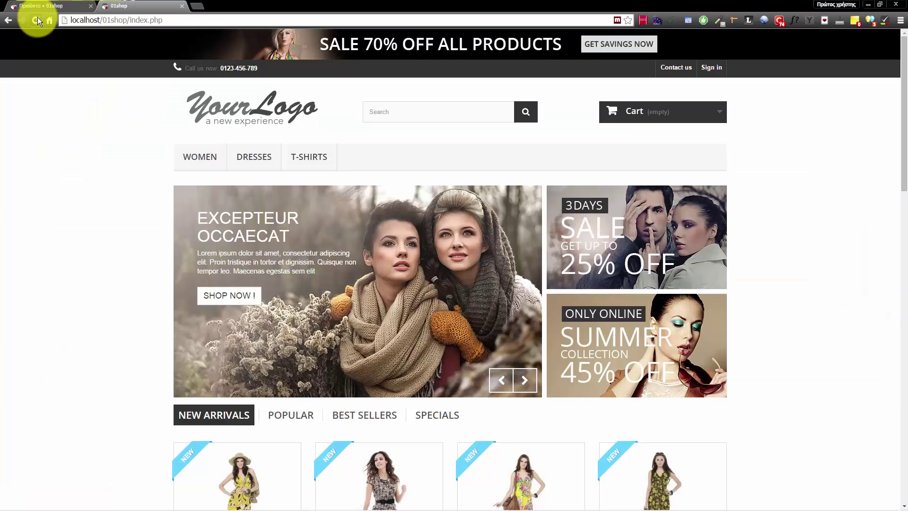
pyautogui.click(36, 19)
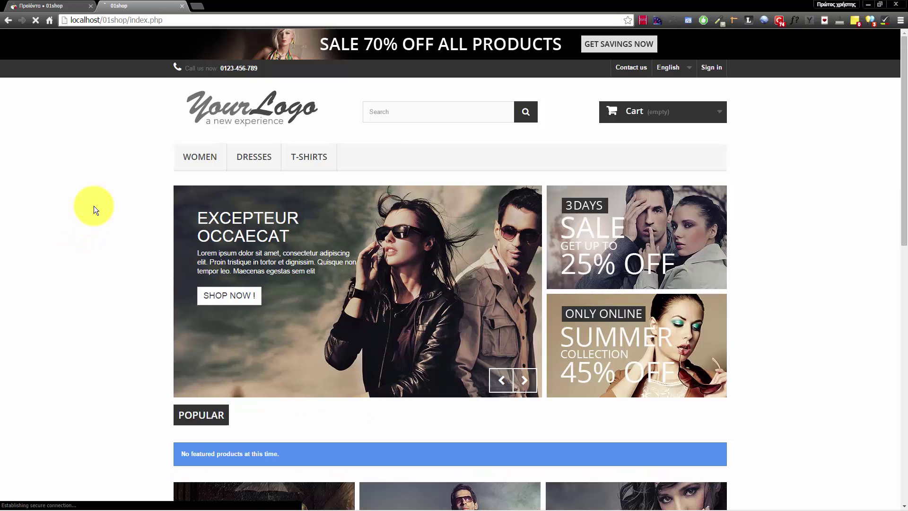
pyautogui.scroll(-7, 94, 207)
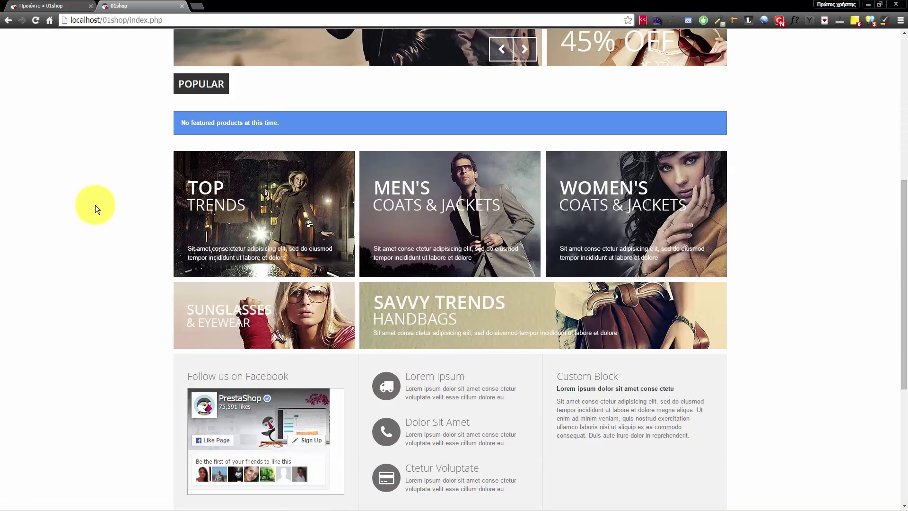
pyautogui.moveTo(186, 122); pyautogui.dragTo(320, 127)
pyautogui.scroll(-5, 92, 223)
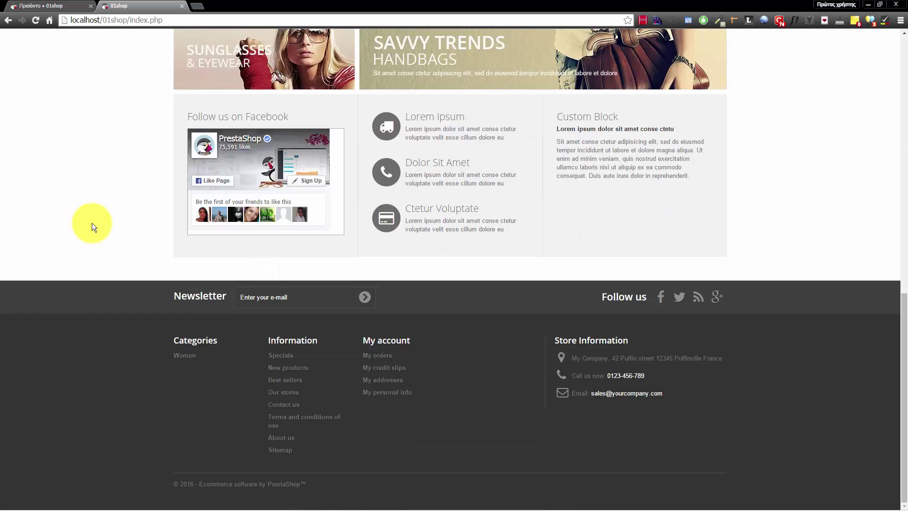
pyautogui.scroll(12, 123, 212)
pyautogui.click(71, 6)
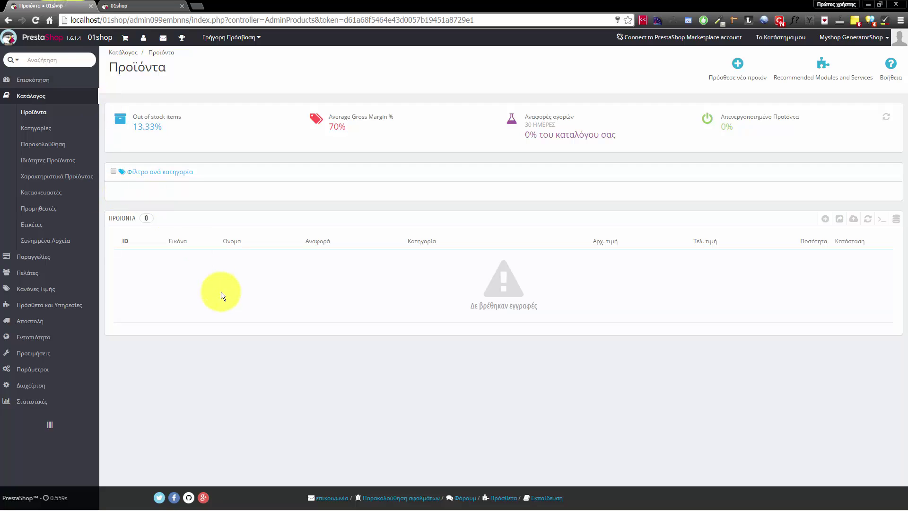
# Delete the Women category with the recommended option of moving its products to the parent category and disabling them
pyautogui.click(52, 129)
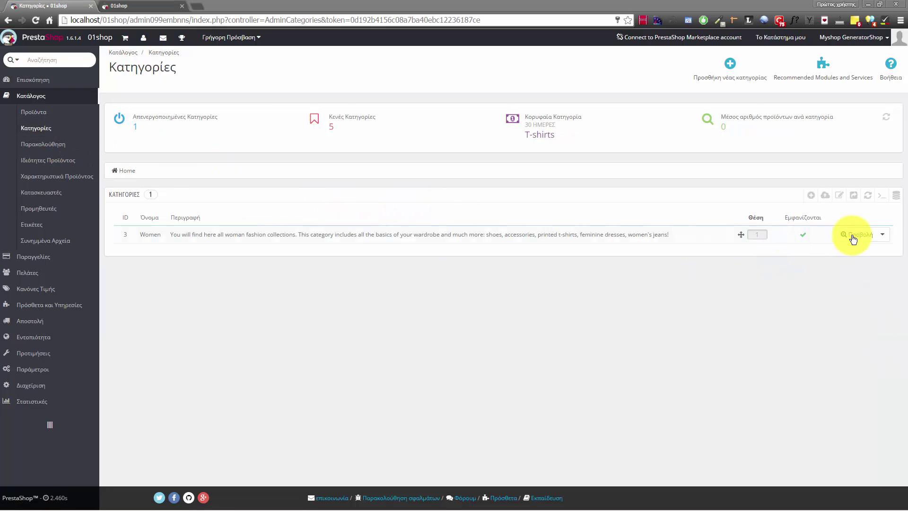
pyautogui.click(883, 234)
pyautogui.click(857, 273)
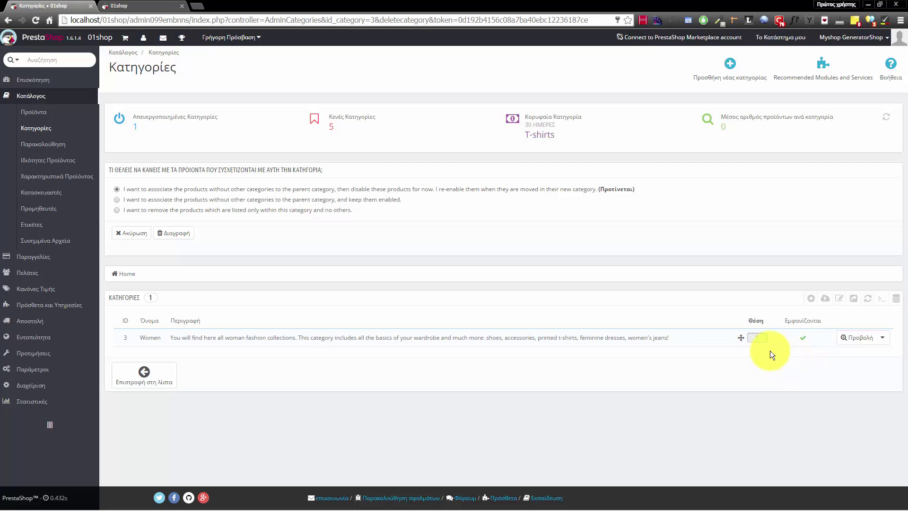
pyautogui.click(175, 233)
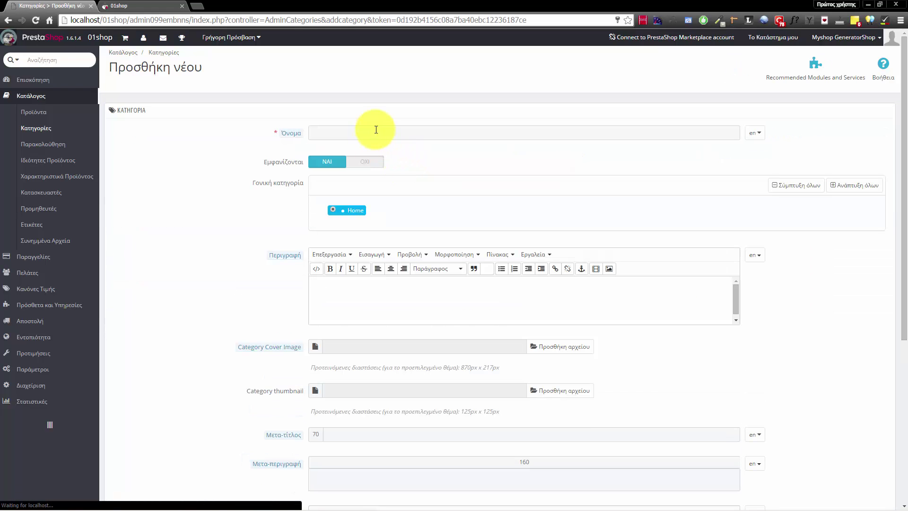
# Name the new category Στρώματα and keep Home as its parent category
pyautogui.click(376, 130)
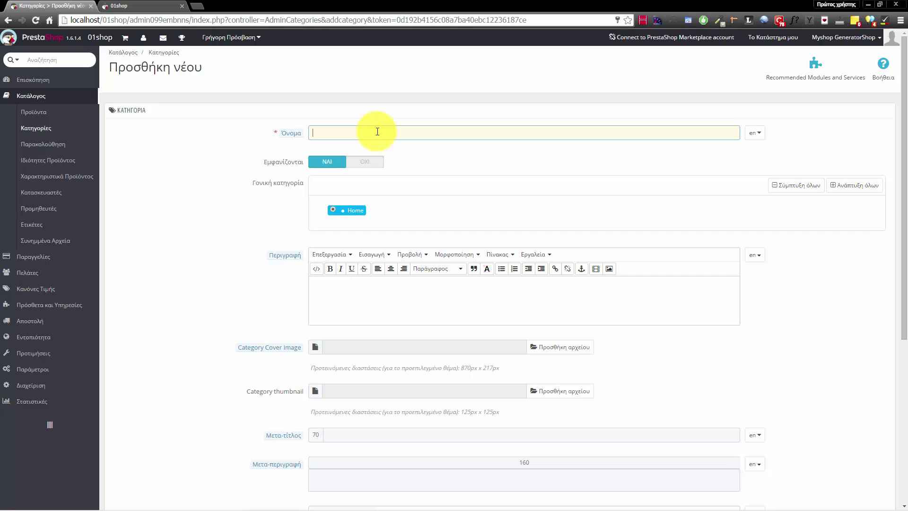
pyautogui.write('Στρώματα')
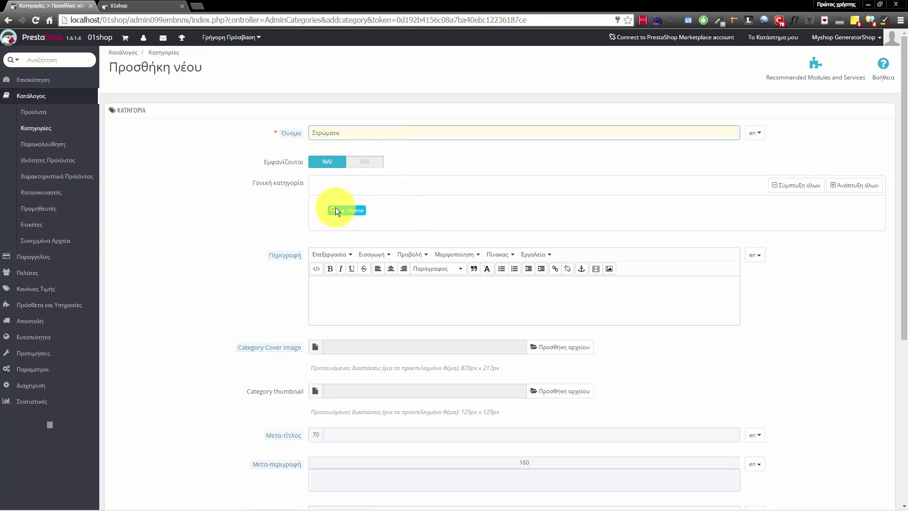
pyautogui.moveTo(271, 183); pyautogui.dragTo(297, 186)
pyautogui.click(357, 209)
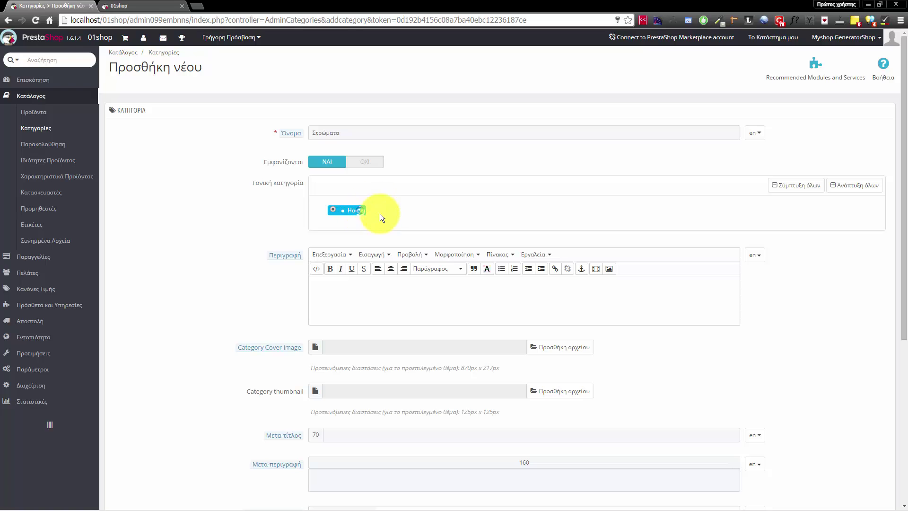
# Fill the new category's description with two paragraphs of generated lorem ipsum placeholder text
pyautogui.click(339, 286)
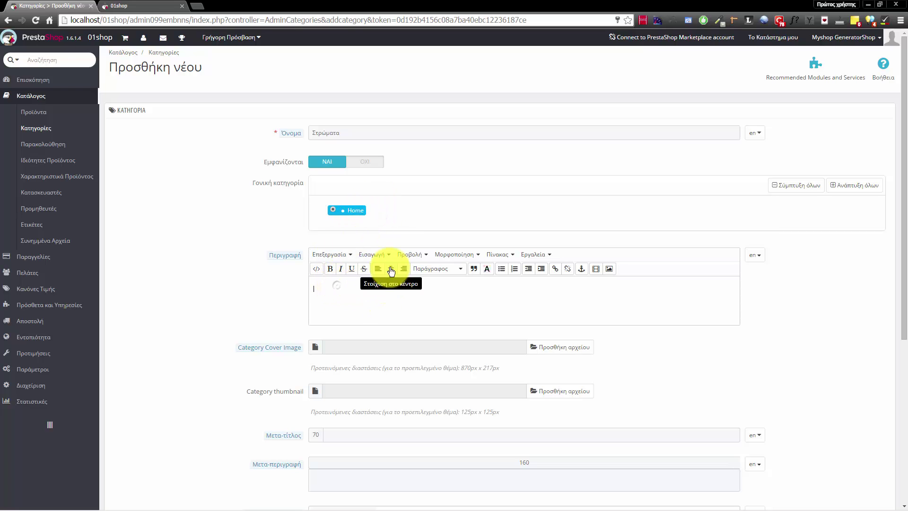
pyautogui.click(811, 21)
pyautogui.click(804, 84)
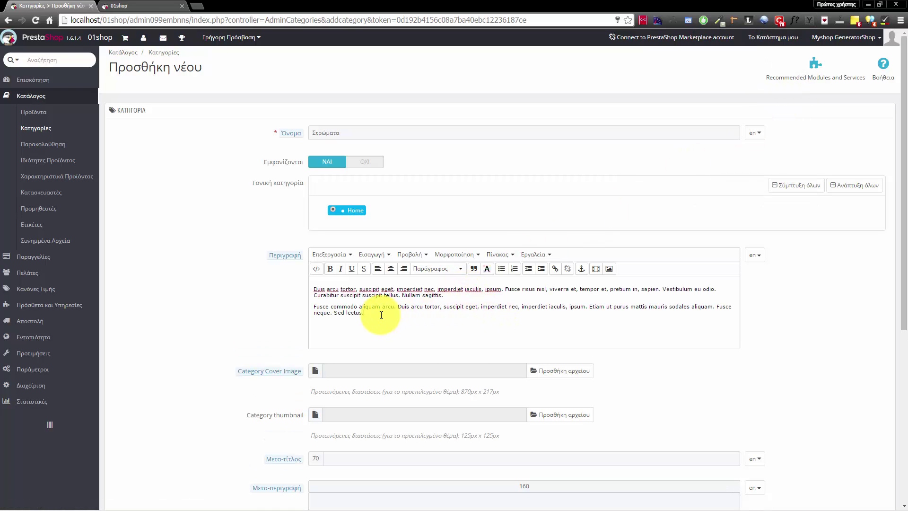
# Add stroma1.png from the Στρώματα folder on the Desktop as the category cover image
pyautogui.scroll(-3, 251, 333)
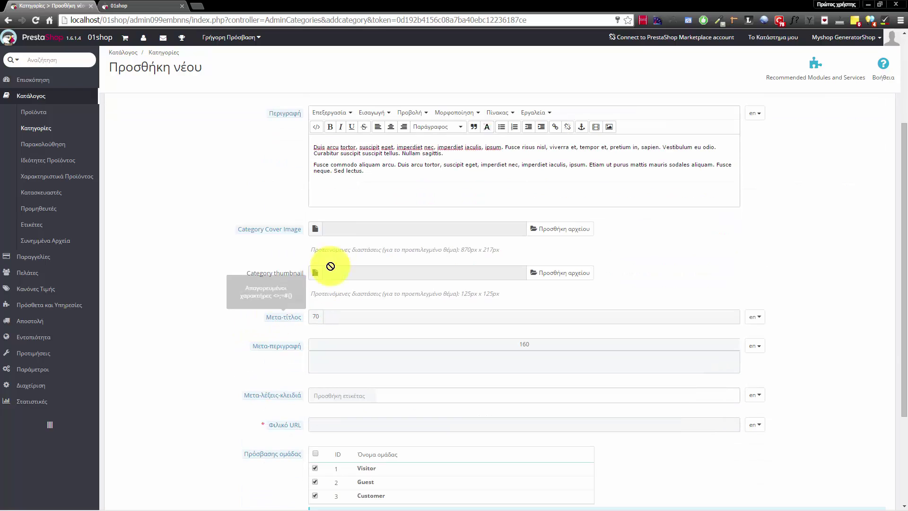
pyautogui.moveTo(257, 229)
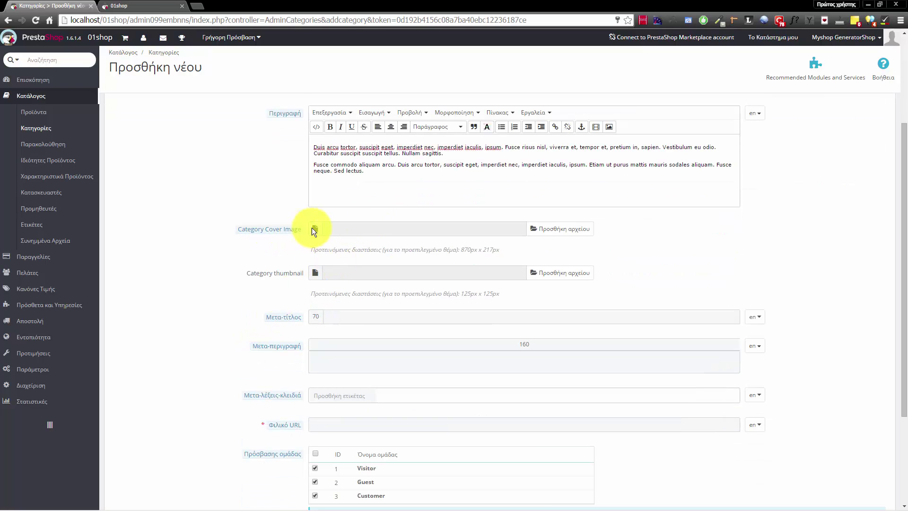
pyautogui.click(552, 230)
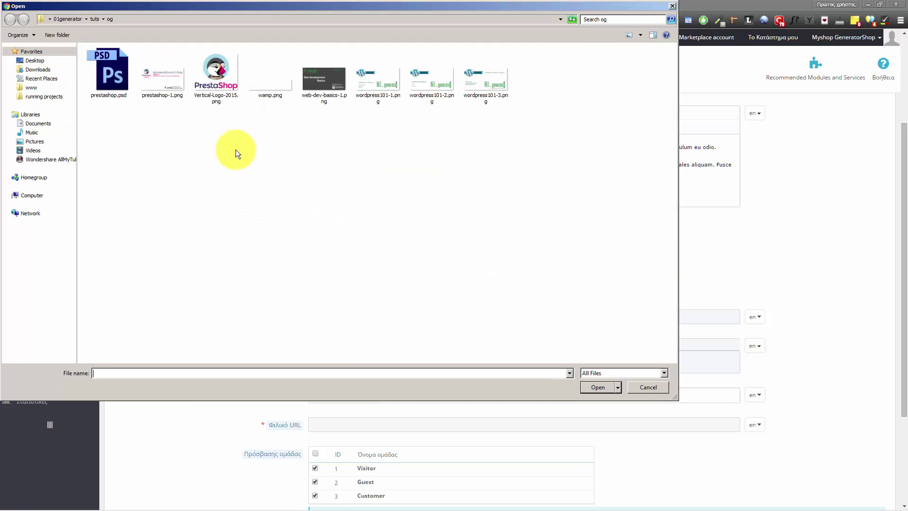
pyautogui.click(34, 61)
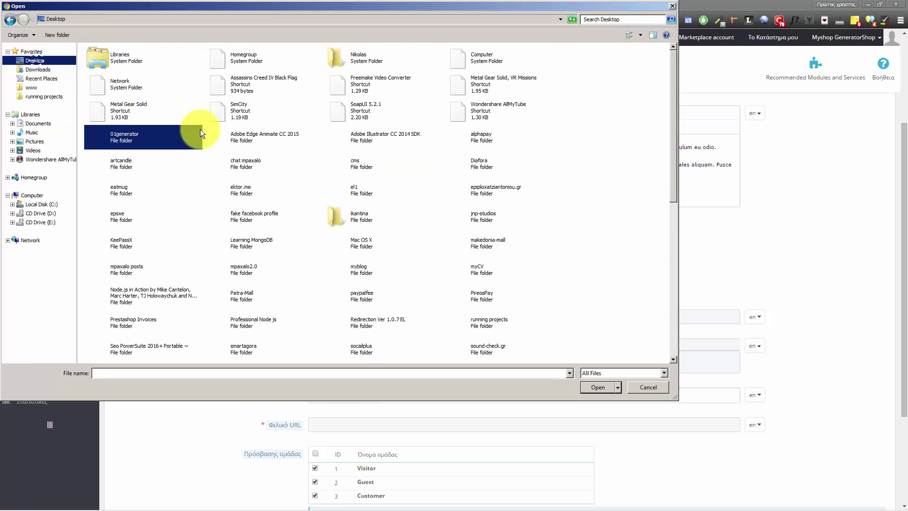
pyautogui.click(611, 277)
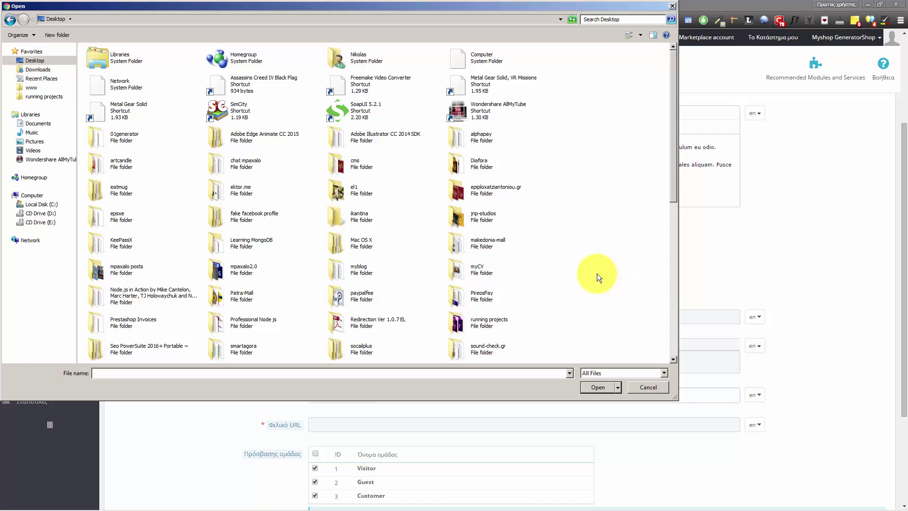
pyautogui.scroll(-5, 587, 271)
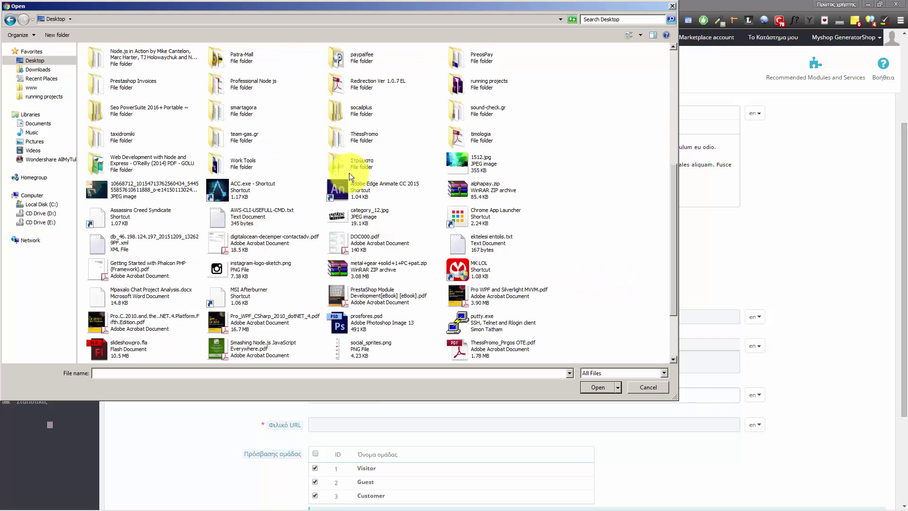
pyautogui.click(347, 166)
pyautogui.doubleClick(347, 167)
pyautogui.doubleClick(117, 76)
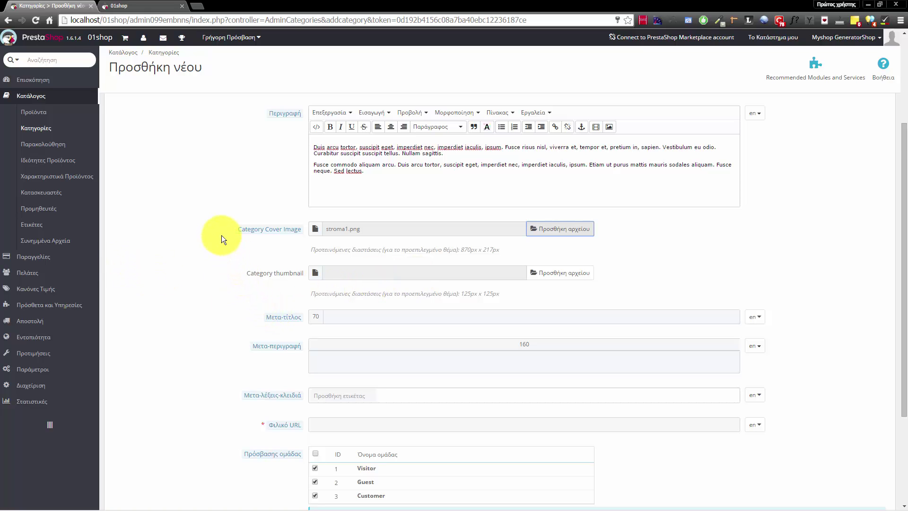
pyautogui.scroll(-3, 222, 235)
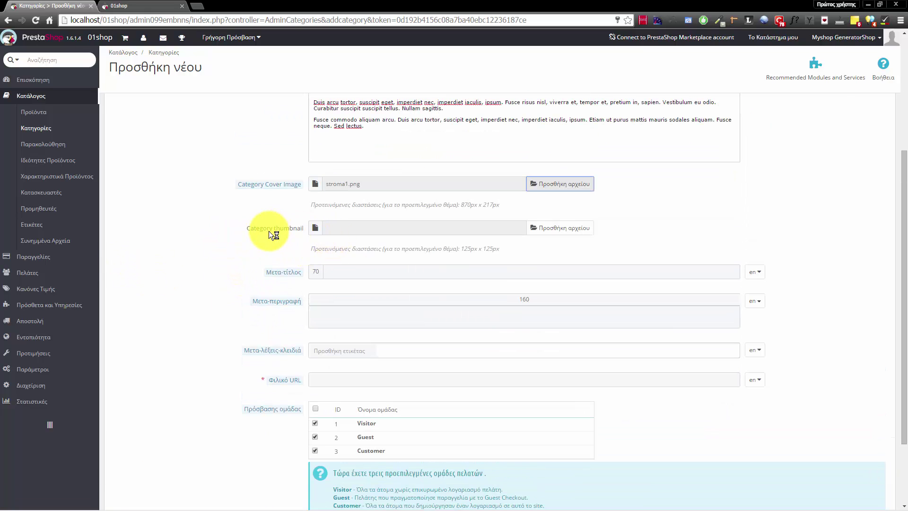
# Check the recommended thumbnail and cover image dimensions, and clear the file chosen as the category cover image
pyautogui.moveTo(246, 231); pyautogui.dragTo(305, 229)
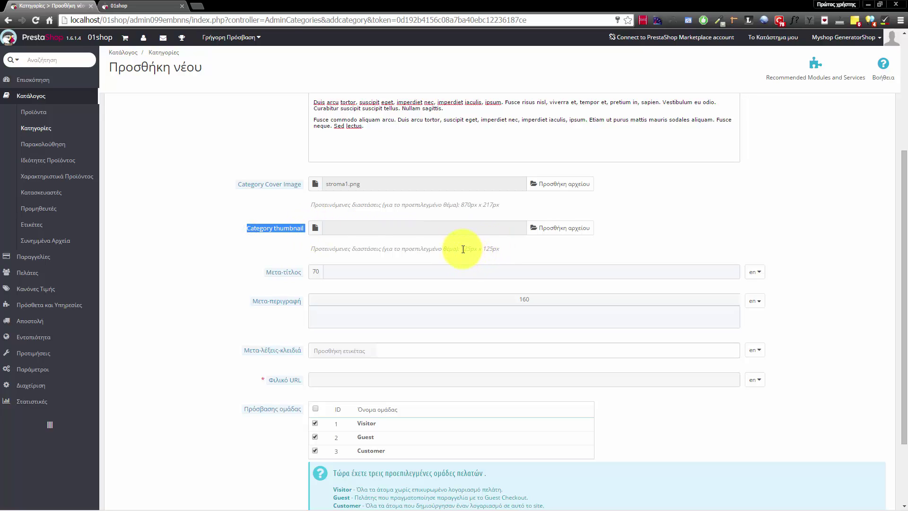
pyautogui.moveTo(462, 249); pyautogui.dragTo(511, 252)
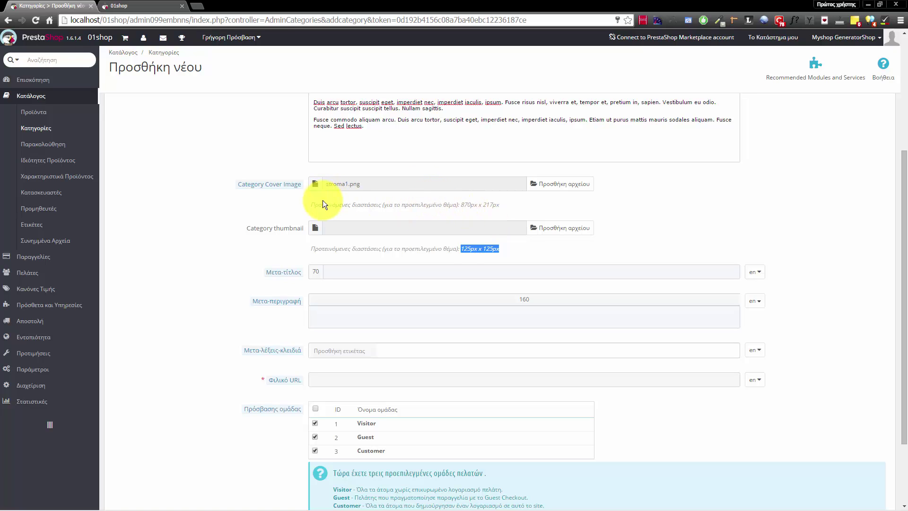
pyautogui.moveTo(324, 203); pyautogui.dragTo(501, 205)
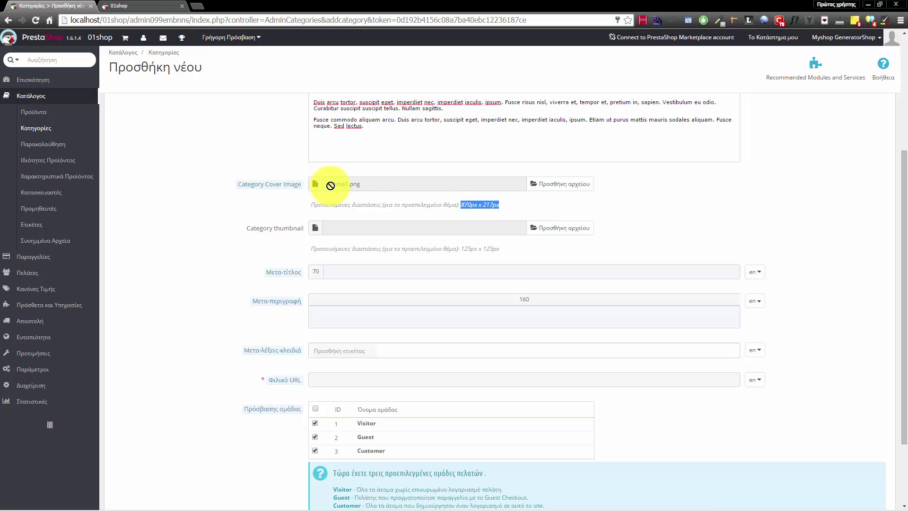
pyautogui.click(538, 184)
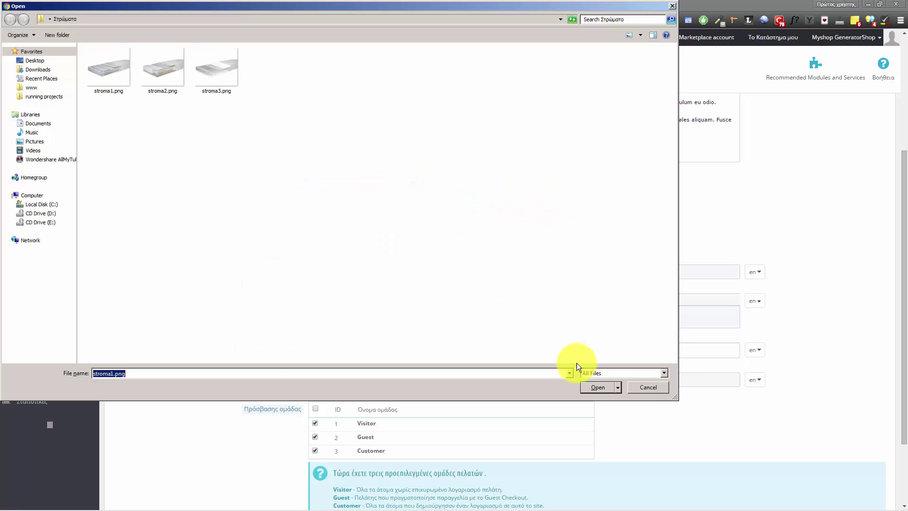
pyautogui.click(636, 383)
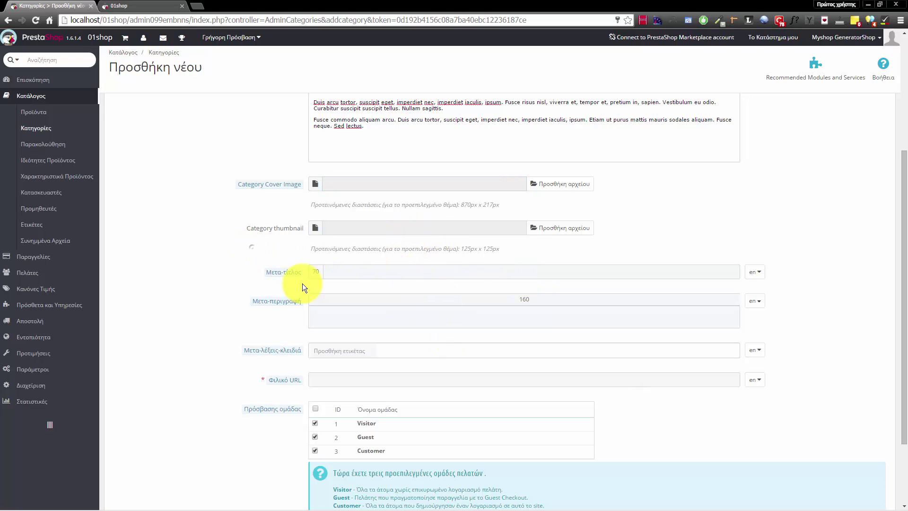
# Set the category's English meta title to "Στρώματα Κρεβατιού - 01shop"
pyautogui.click(344, 272)
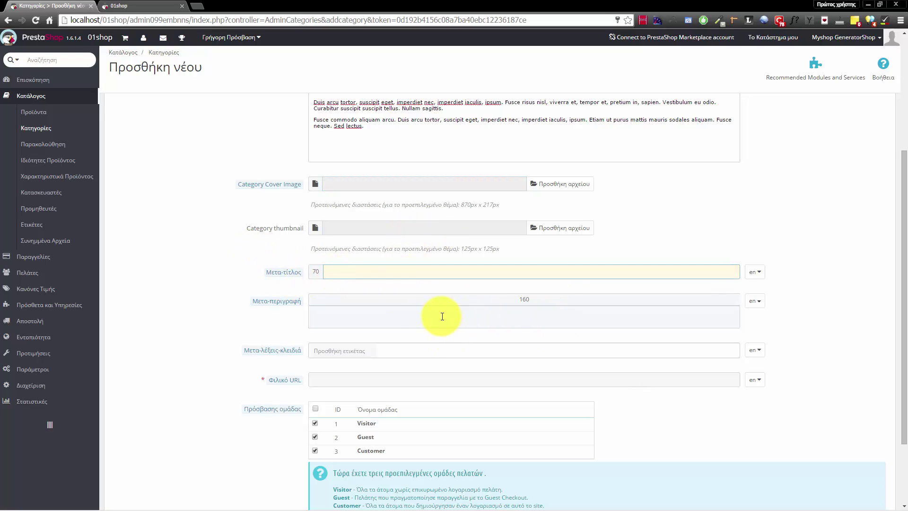
pyautogui.write('Στρώματα Κρεβατιού -')
pyautogui.write('01shop')
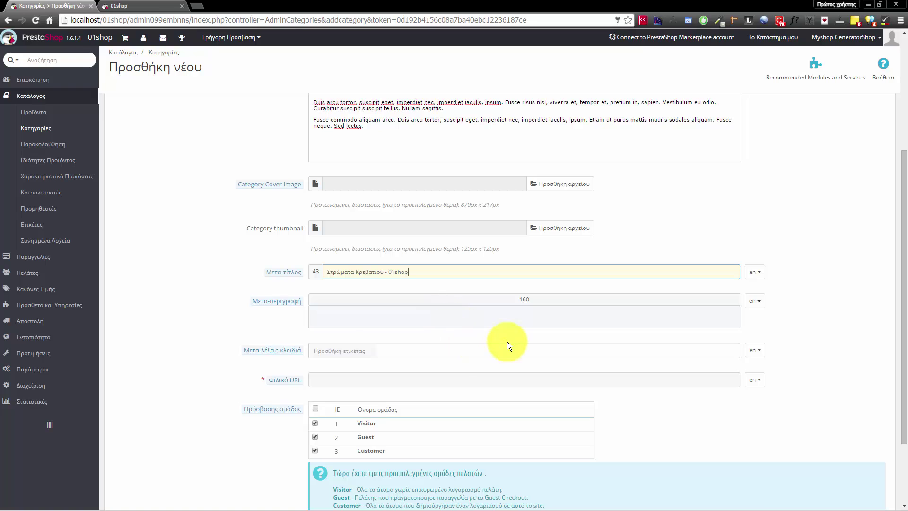
# Copy the first paragraph of the category description into the English meta description
pyautogui.click(381, 127)
pyautogui.moveTo(452, 109); pyautogui.dragTo(293, 85)
pyautogui.hotkey('ctrl', 'c')
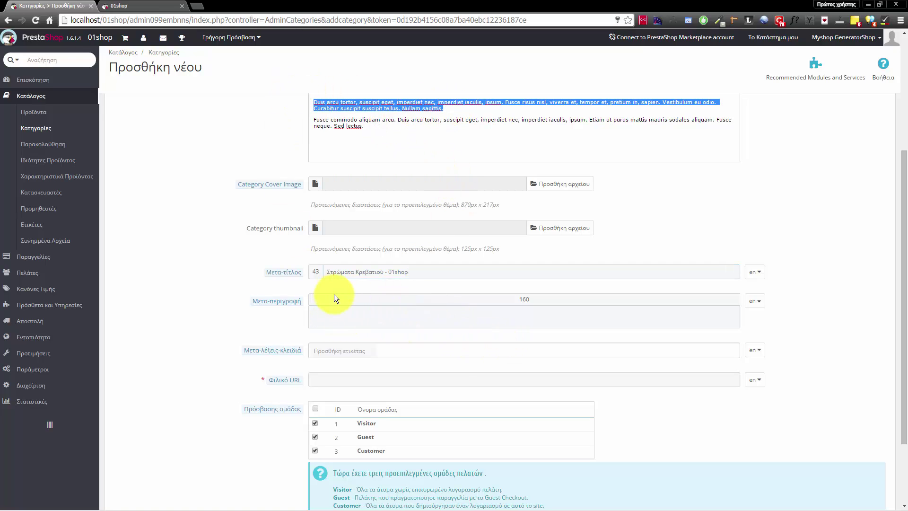
pyautogui.click(411, 320)
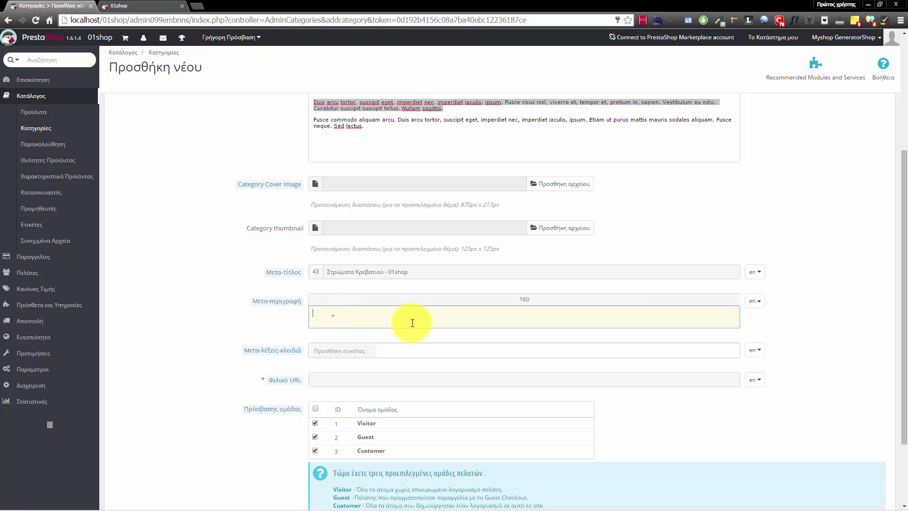
pyautogui.hotkey('ctrl', 'v')
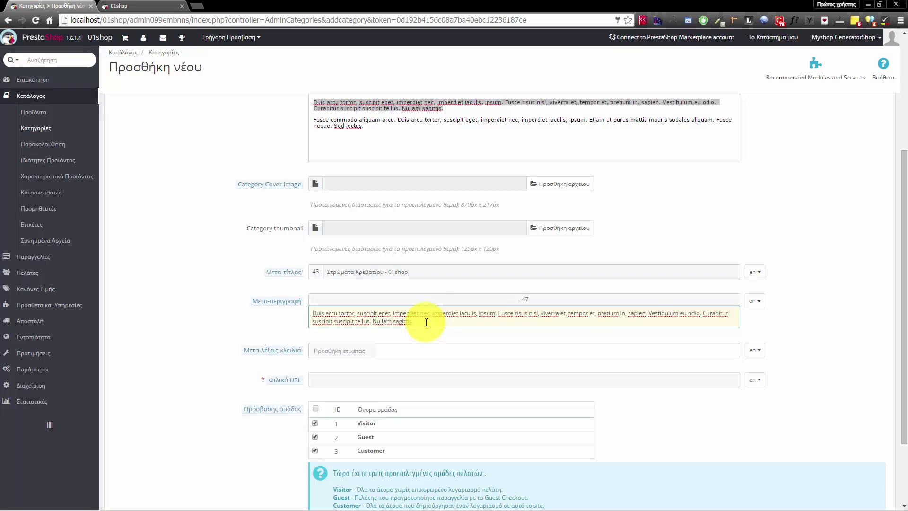
# Add the English meta keywords stromata, krebati and κρεβατι to the category
pyautogui.click(344, 350)
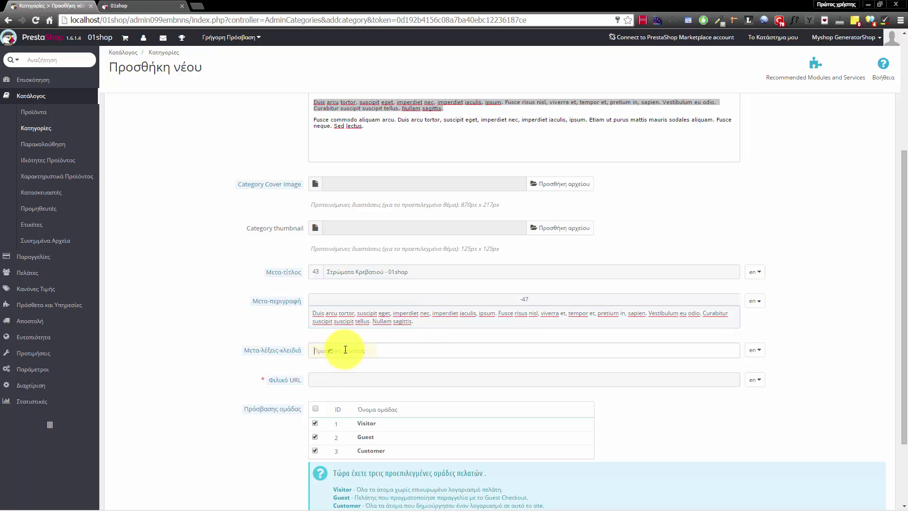
pyautogui.write('stromata')
pyautogui.press('Return')
pyautogui.click(369, 350)
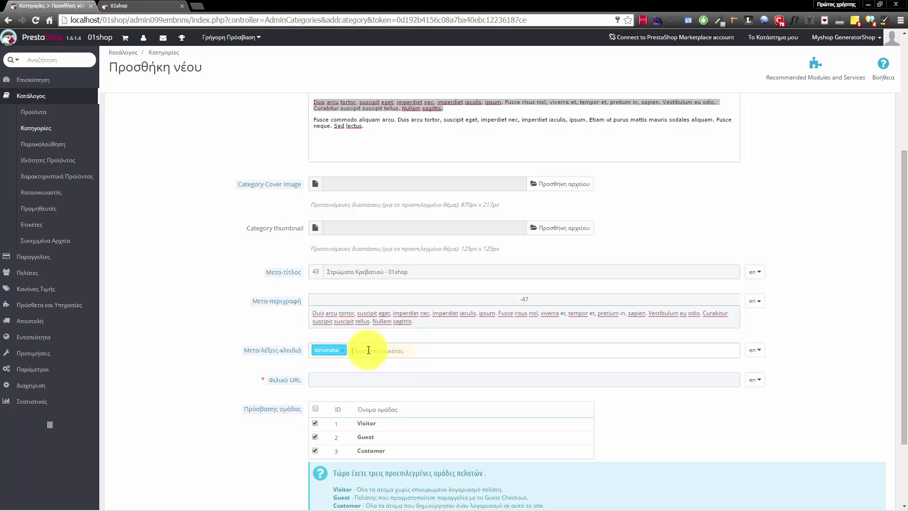
pyautogui.write('kreba')
pyautogui.press('Return')
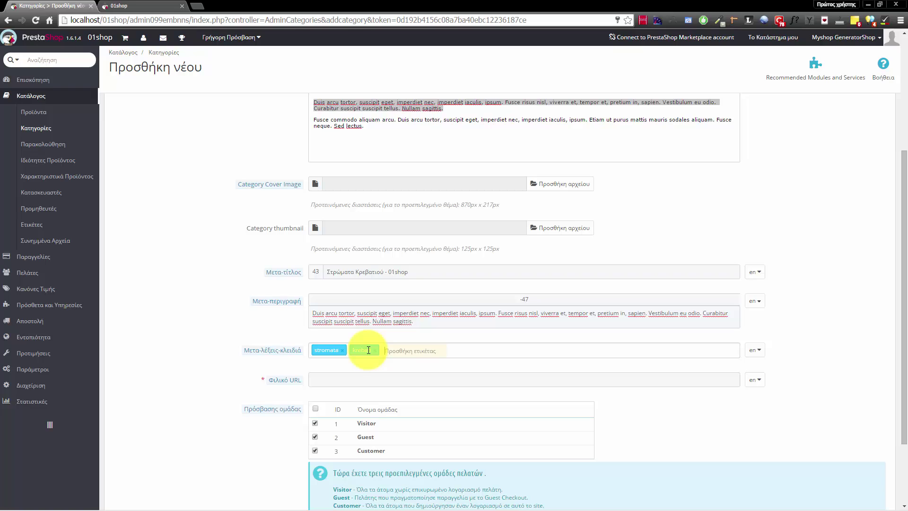
pyautogui.write('κρεβατι')
pyautogui.press('Return')
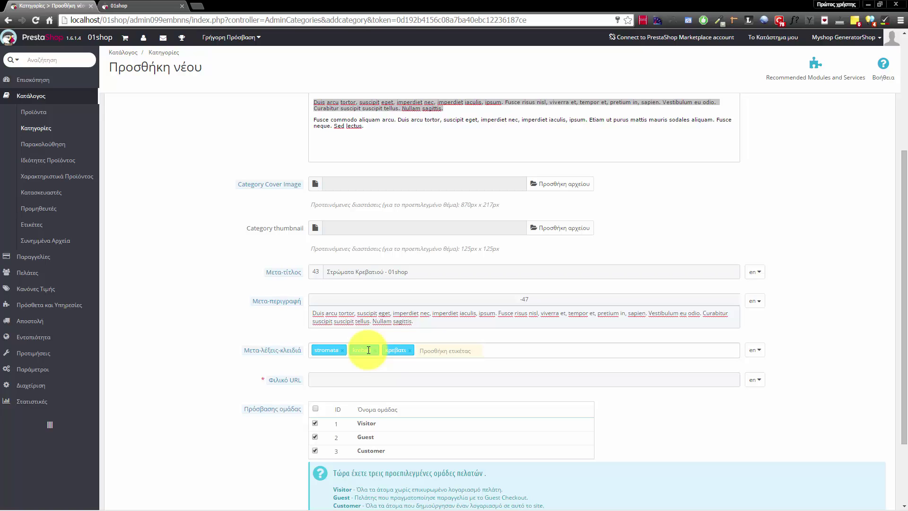
# Set the English friendly URL to stromata and review the group access settings
pyautogui.press('Tab')
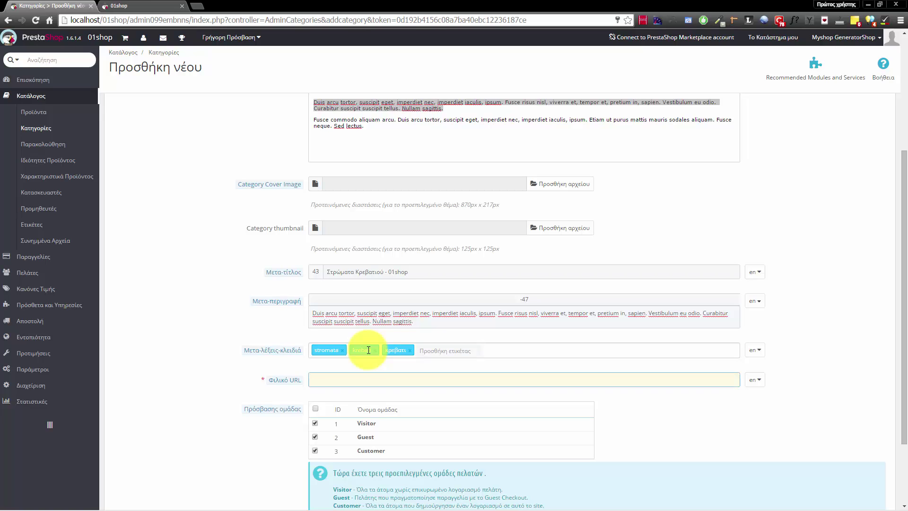
pyautogui.write('stromata')
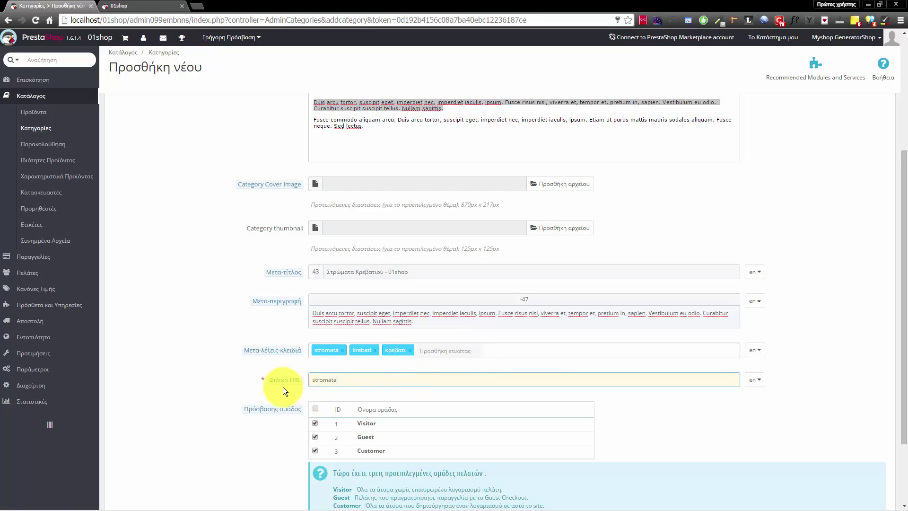
pyautogui.scroll(-2, 250, 387)
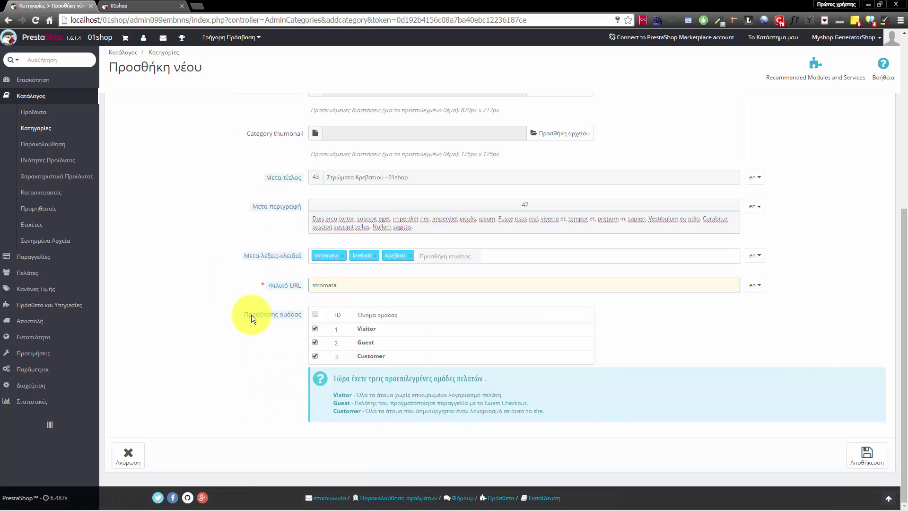
pyautogui.moveTo(248, 314); pyautogui.dragTo(297, 316)
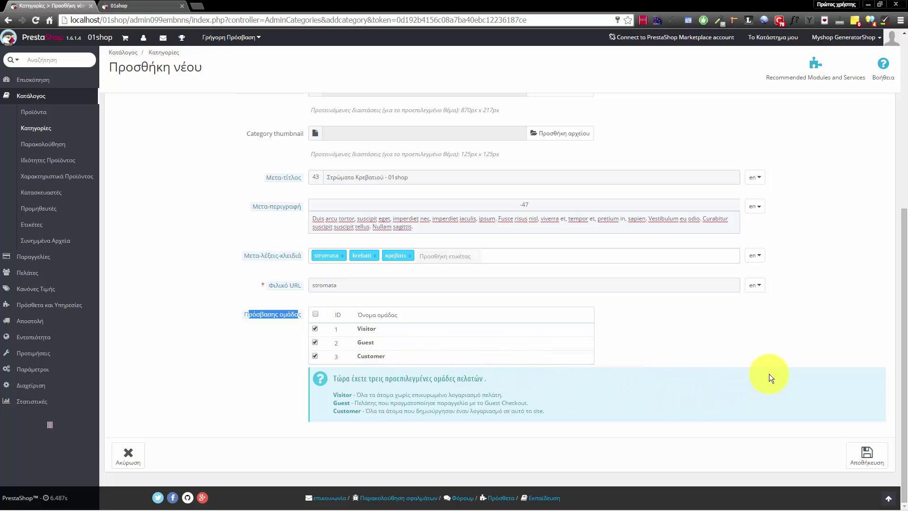
# Change the category's English name to Matresses
pyautogui.scroll(3, 810, 245)
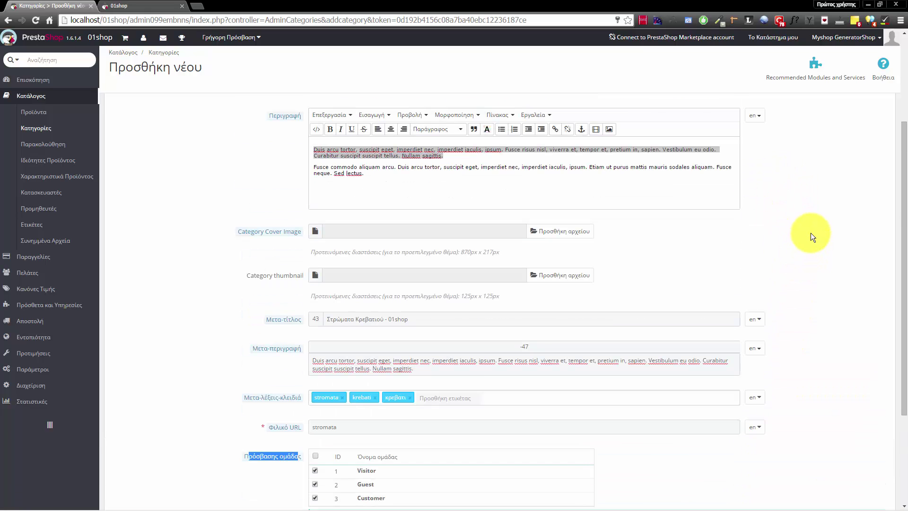
pyautogui.scroll(2, 812, 219)
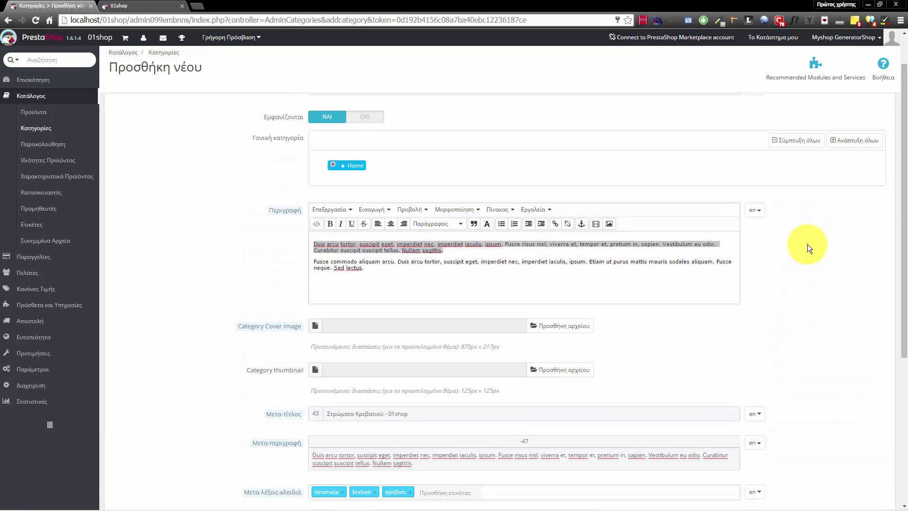
pyautogui.click(754, 216)
pyautogui.click(827, 204)
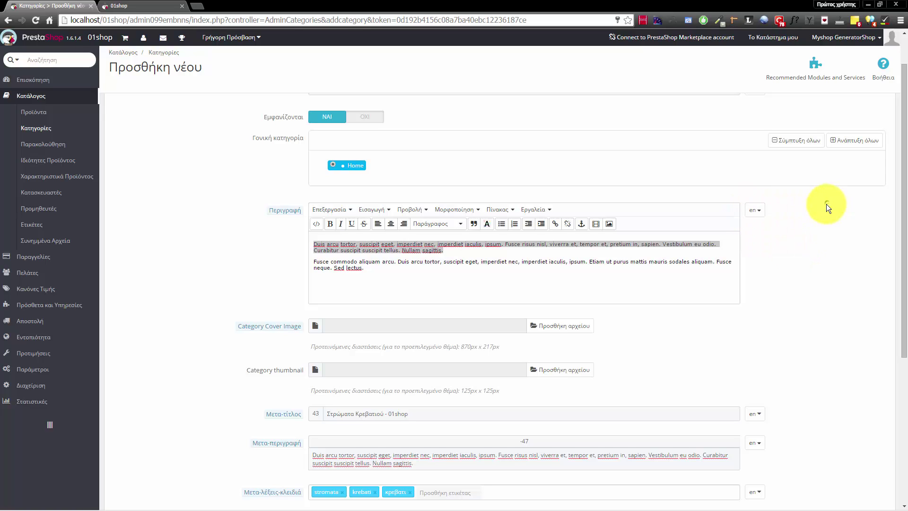
pyautogui.scroll(1, 775, 222)
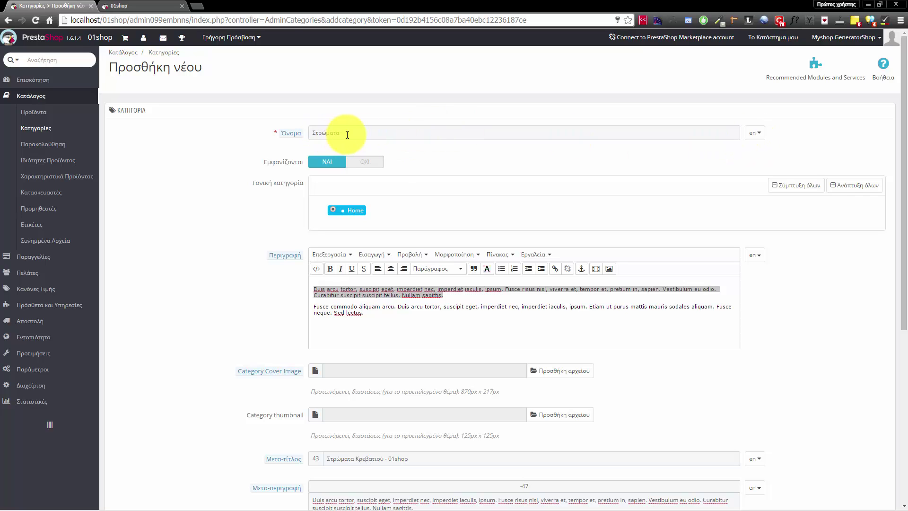
pyautogui.moveTo(348, 132); pyautogui.dragTo(304, 132)
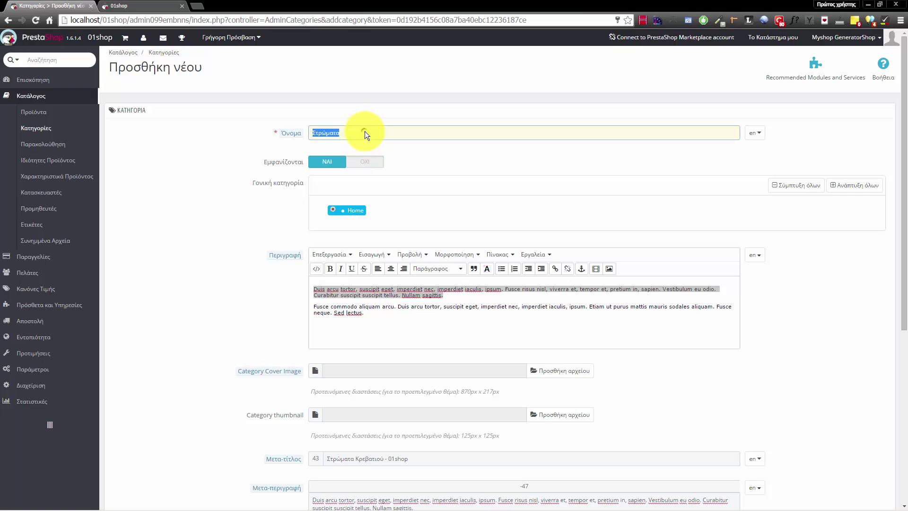
pyautogui.press('BackSpace')
pyautogui.write('Matresses')
# Switch the category fields to Greek and enter Στρώματα as the Greek name
pyautogui.click(755, 133)
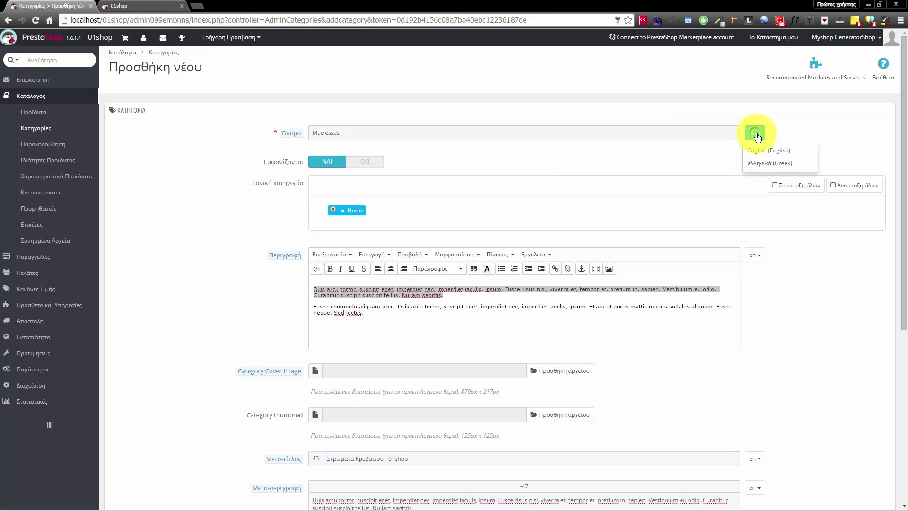
pyautogui.click(757, 165)
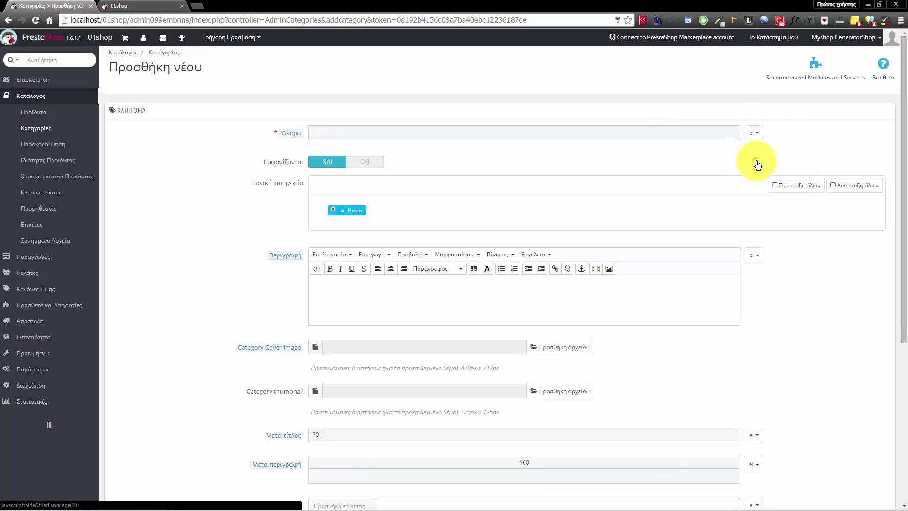
pyautogui.scroll(-5, 264, 428)
pyautogui.scroll(5, 288, 378)
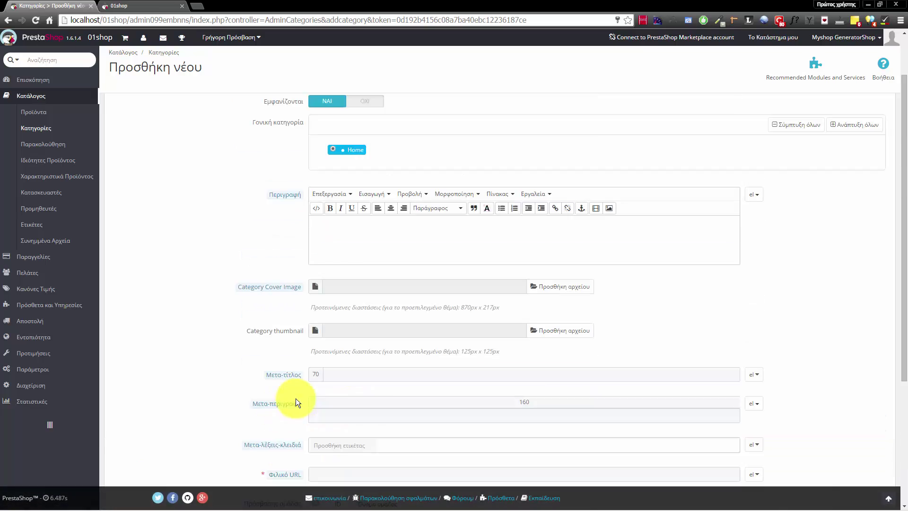
pyautogui.click(354, 138)
pyautogui.write('Στρώματα')
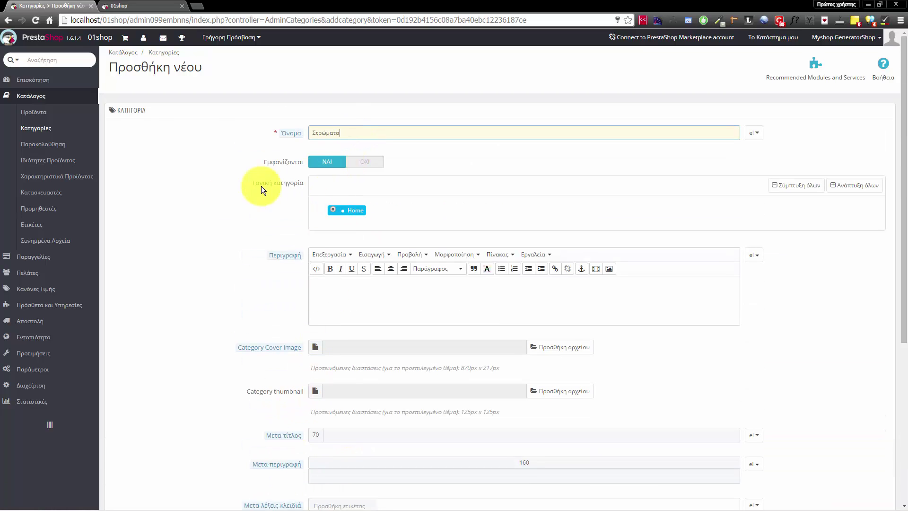
# Fill the Greek category description with generated lorem ipsum placeholder text
pyautogui.click(359, 293)
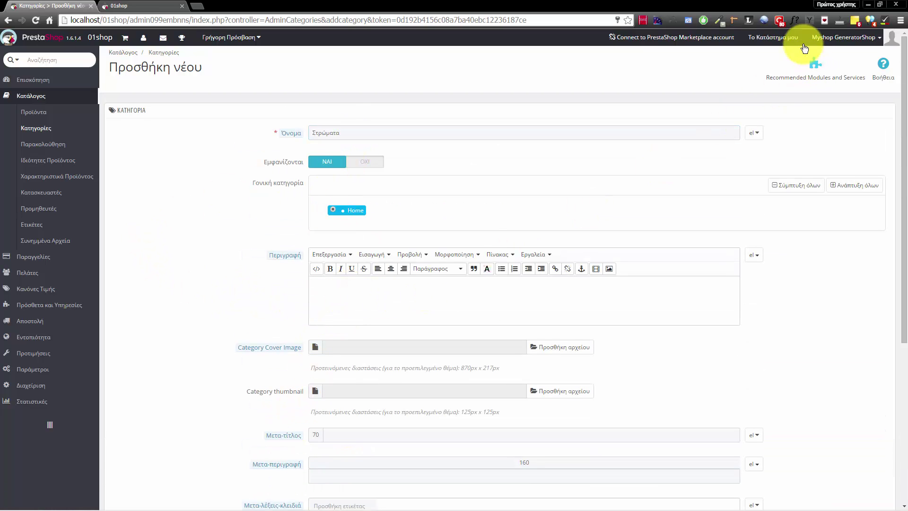
pyautogui.click(810, 21)
pyautogui.press('Escape')
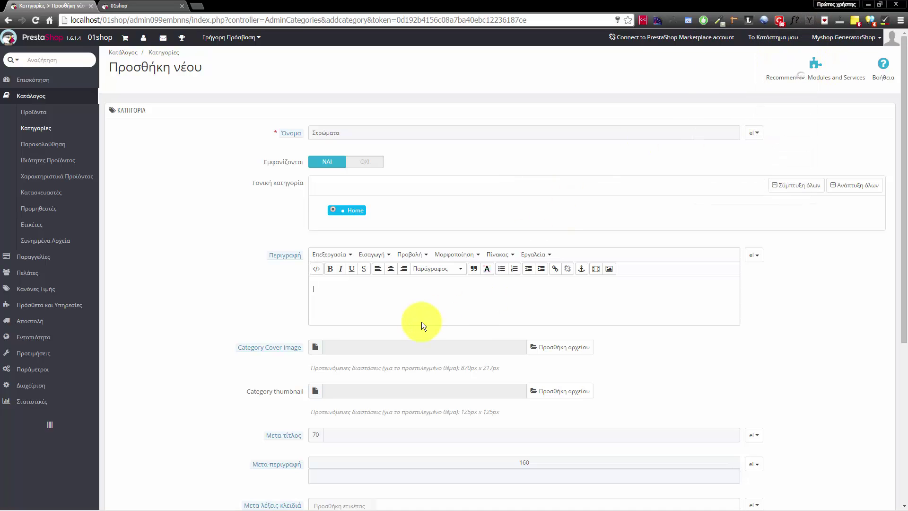
pyautogui.hotkey('ctrl', 'v')
pyautogui.scroll(-5, 462, 334)
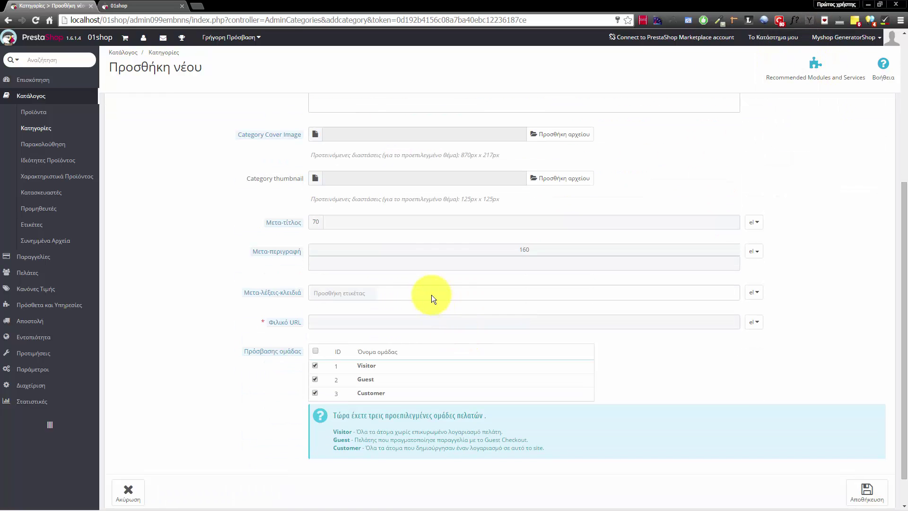
# Set the Greek friendly URL to stromata and paste a paragraph copied from the Greek description as the meta description
pyautogui.scroll(4, 422, 222)
pyautogui.moveTo(481, 249); pyautogui.dragTo(293, 235)
pyautogui.hotkey('ctrl', 'c')
pyautogui.scroll(-4, 225, 265)
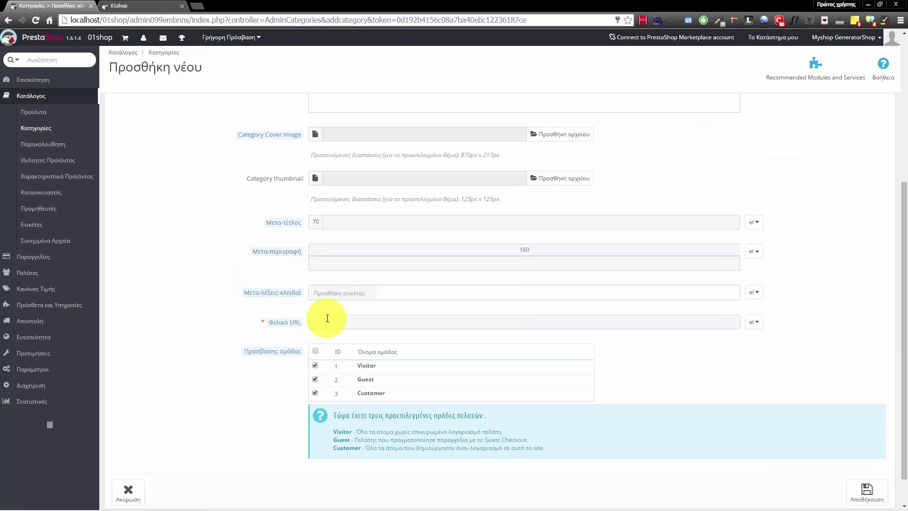
pyautogui.click(327, 321)
pyautogui.write('stromata')
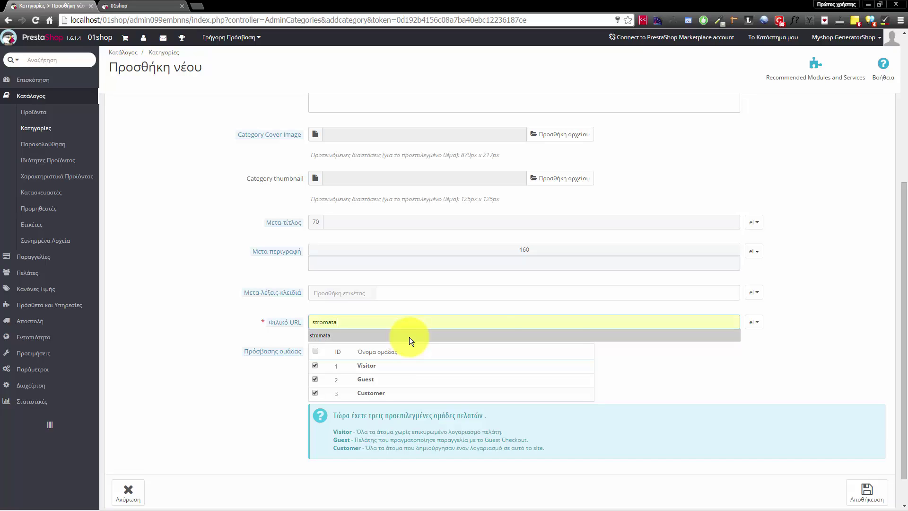
pyautogui.click(508, 335)
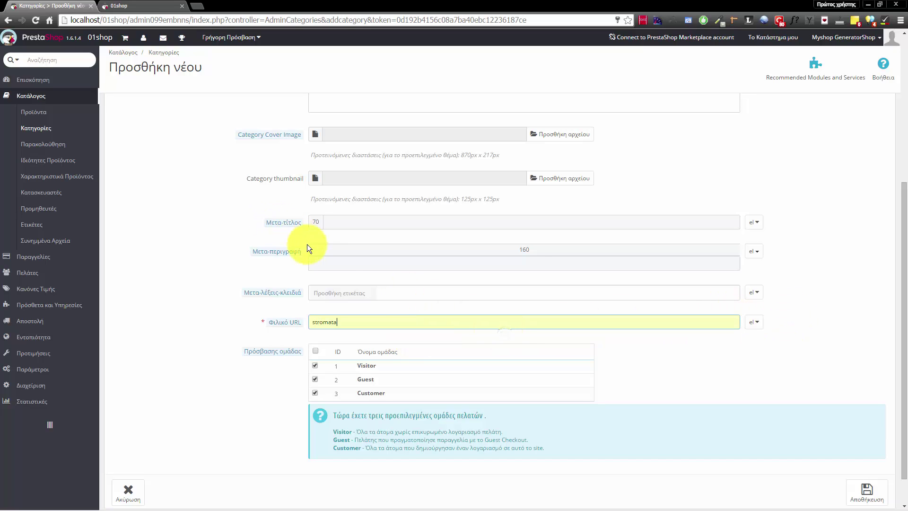
pyautogui.click(333, 263)
pyautogui.hotkey('ctrl', 'v')
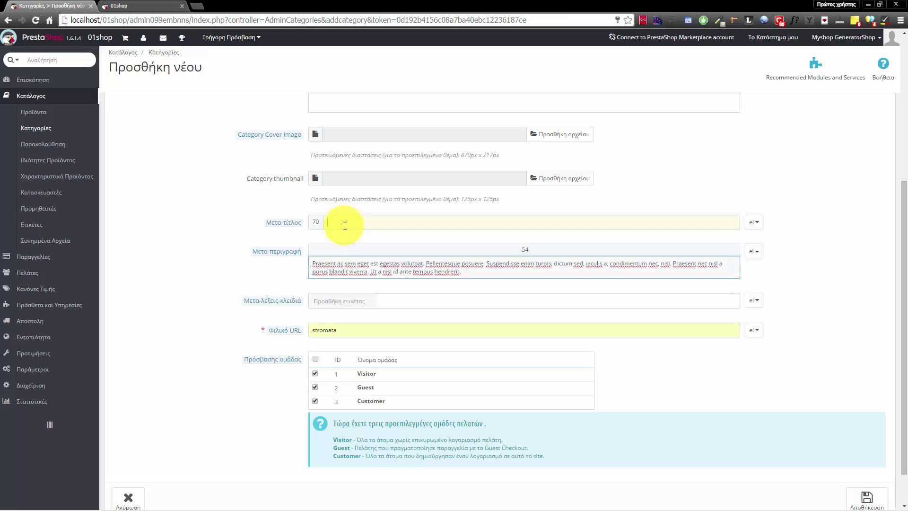
# Enter Στρώματα Κρεβατιού | 01shop as the category's Greek meta title
pyautogui.click(349, 226)
pyautogui.write('Σ')
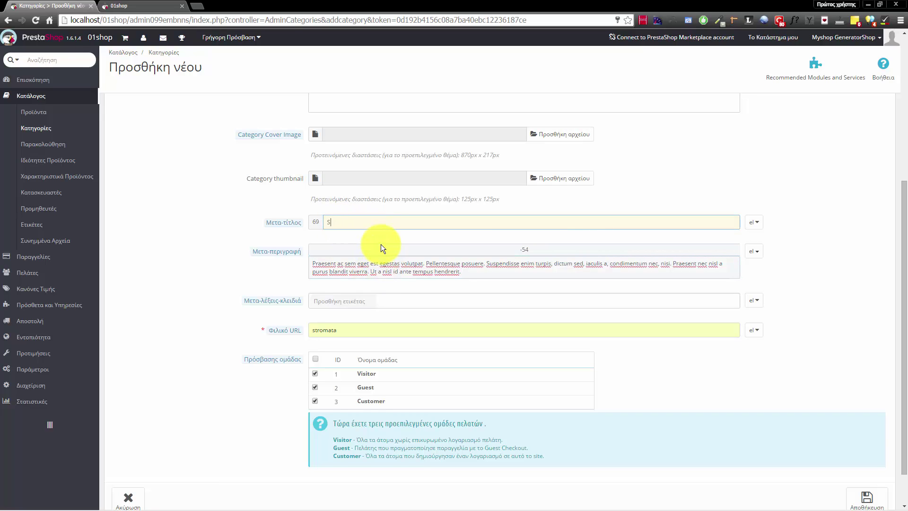
pyautogui.write('τρ')
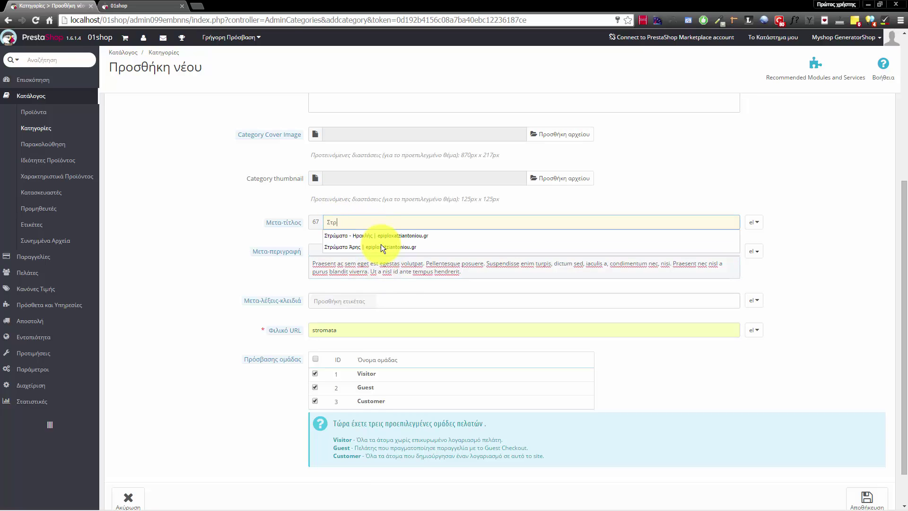
pyautogui.write('ώμ')
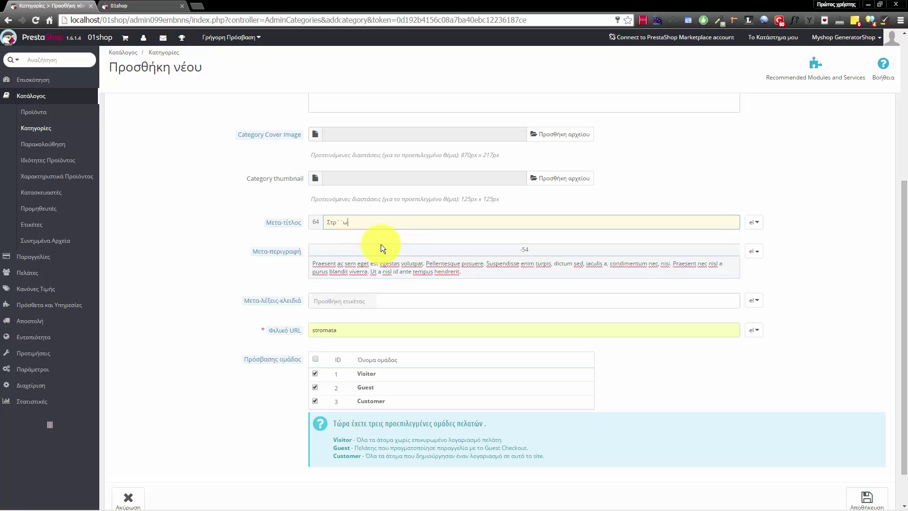
pyautogui.write('ατα')
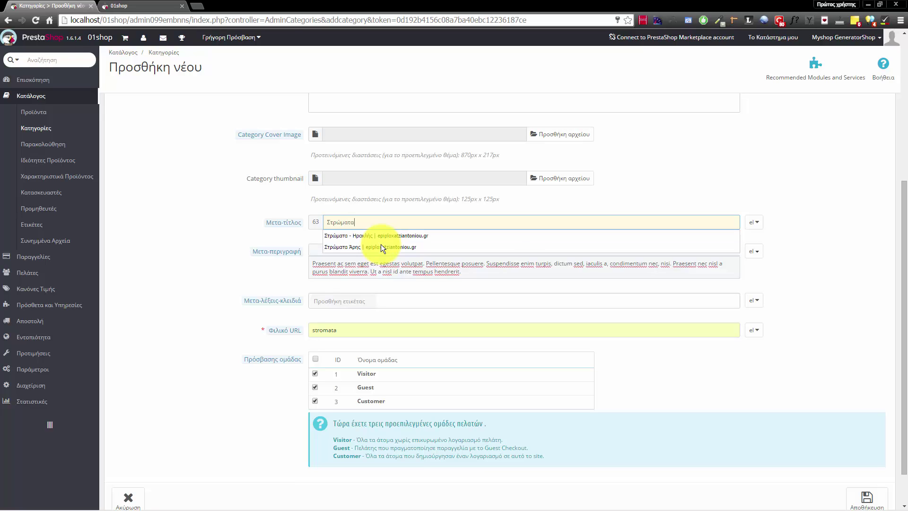
pyautogui.click(681, 187)
pyautogui.click(415, 222)
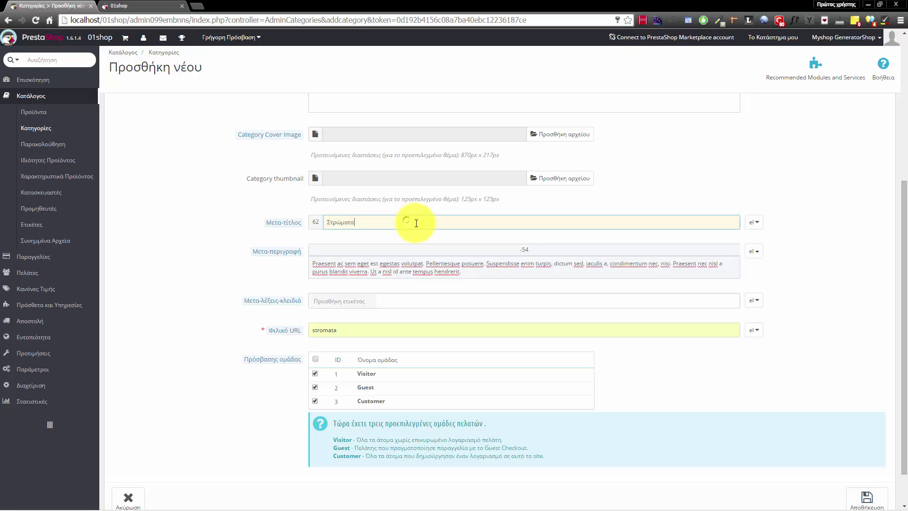
pyautogui.write('Κρεβατιού | 01shop')
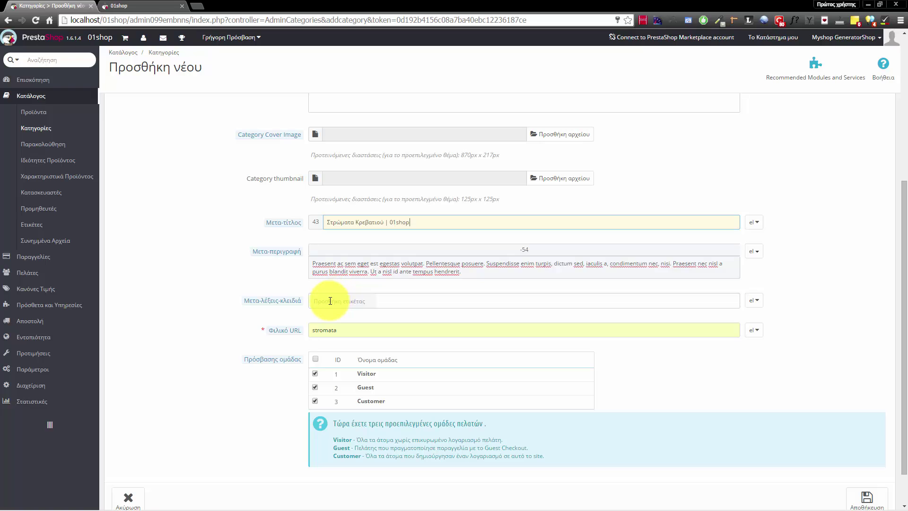
# Switch the category fields to English and change the meta title to Matresses - 01shop
pyautogui.click(754, 222)
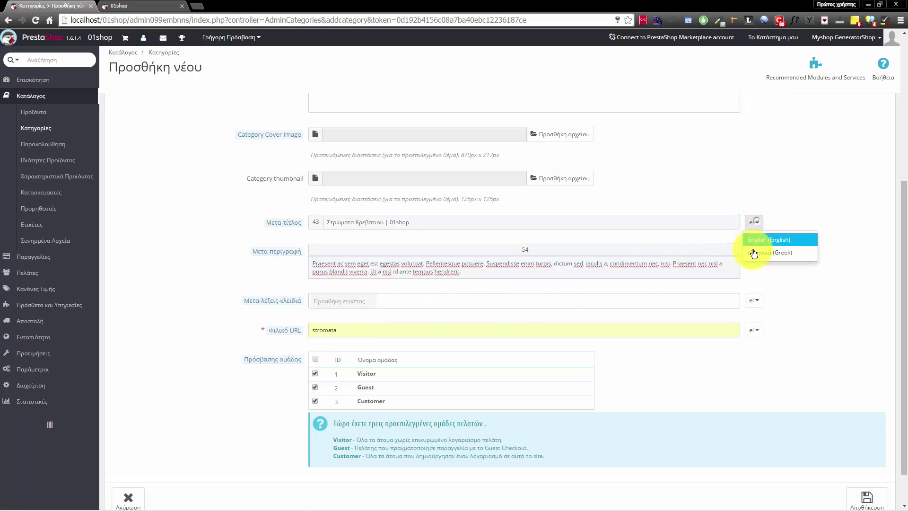
pyautogui.click(765, 240)
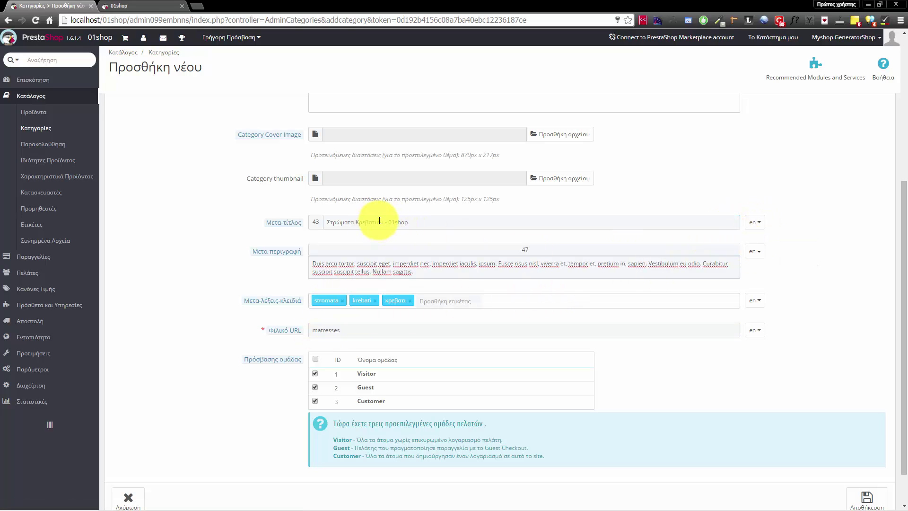
pyautogui.moveTo(383, 222); pyautogui.dragTo(305, 221)
pyautogui.write('Matresses')
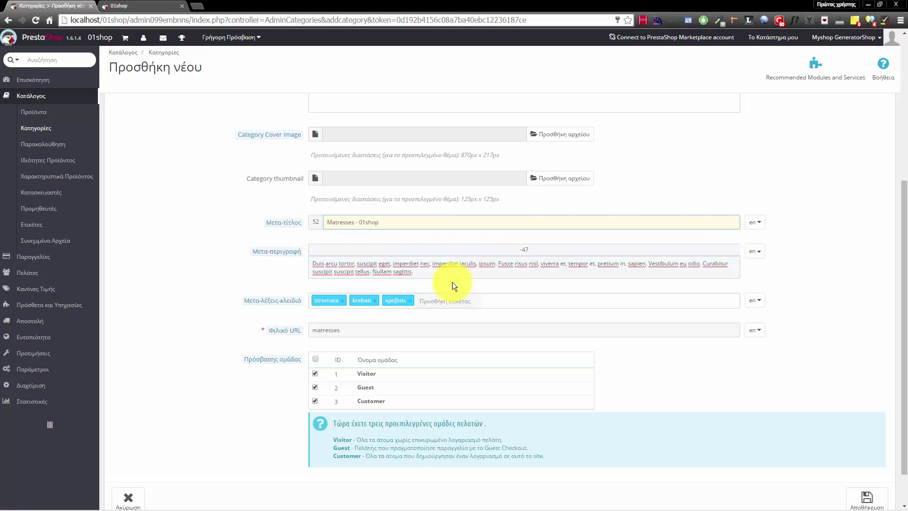
# Review the completed English category fields and save the new category
pyautogui.click(350, 330)
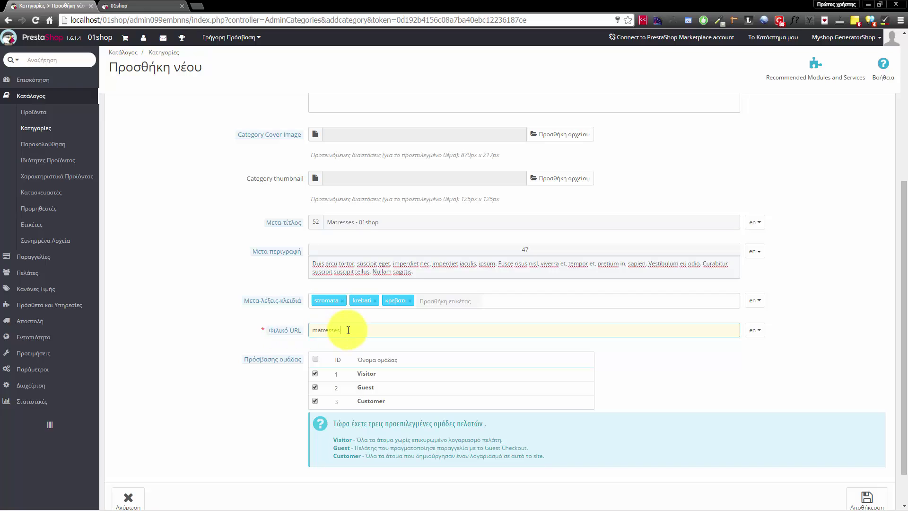
pyautogui.scroll(5, 246, 274)
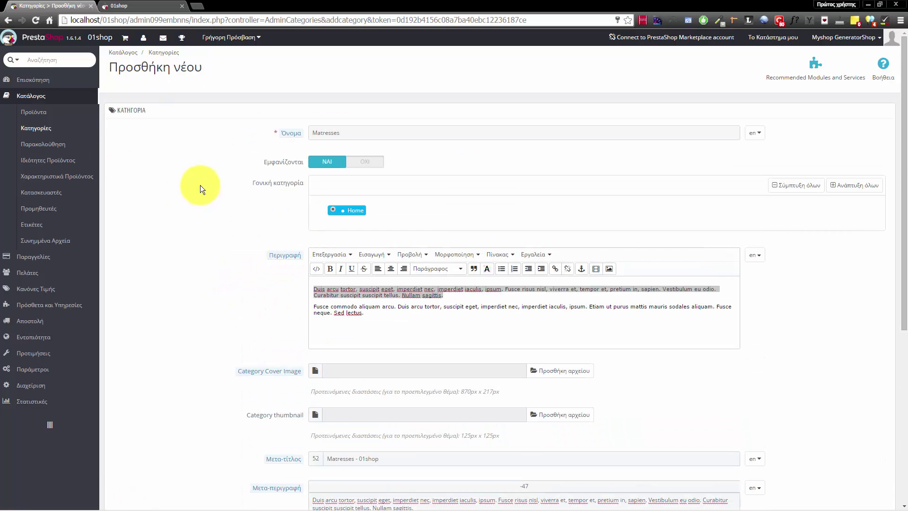
pyautogui.scroll(-6, 221, 119)
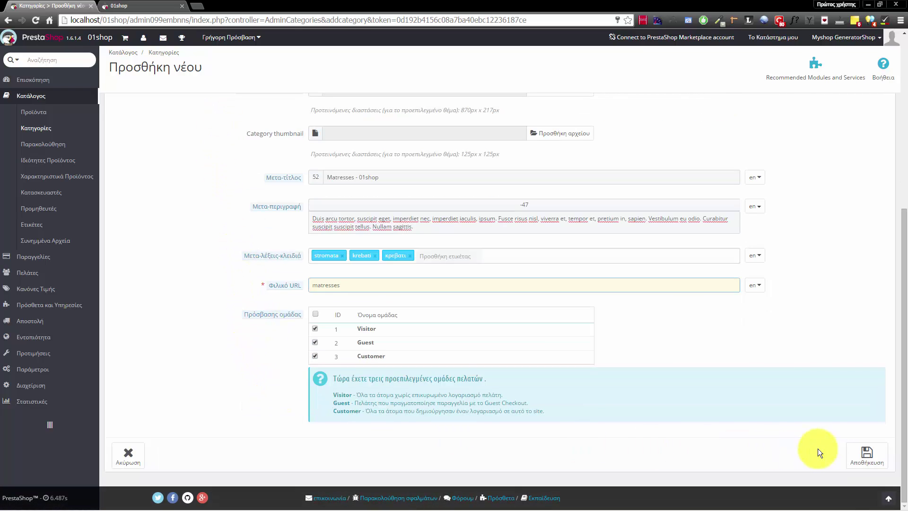
pyautogui.click(867, 455)
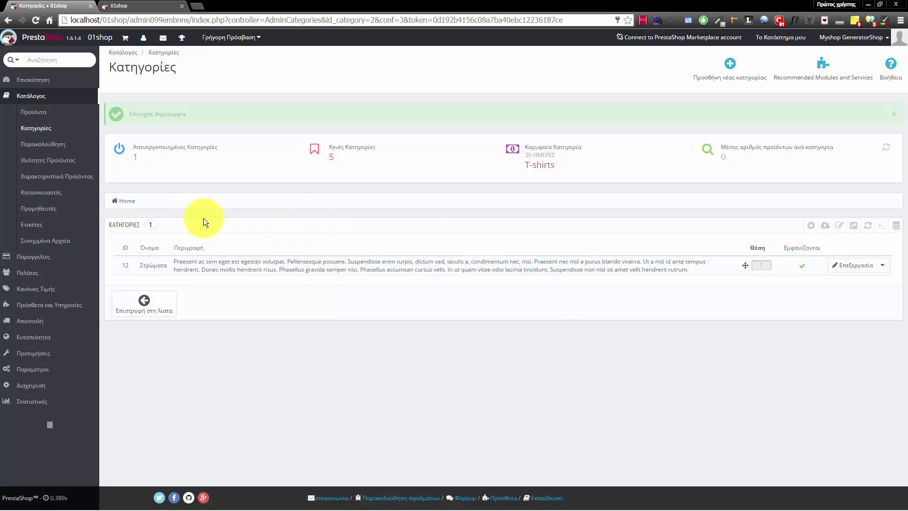
# Start a new product in the catalogue and enter Στρώμα 1251 in its English name field
pyautogui.click(43, 114)
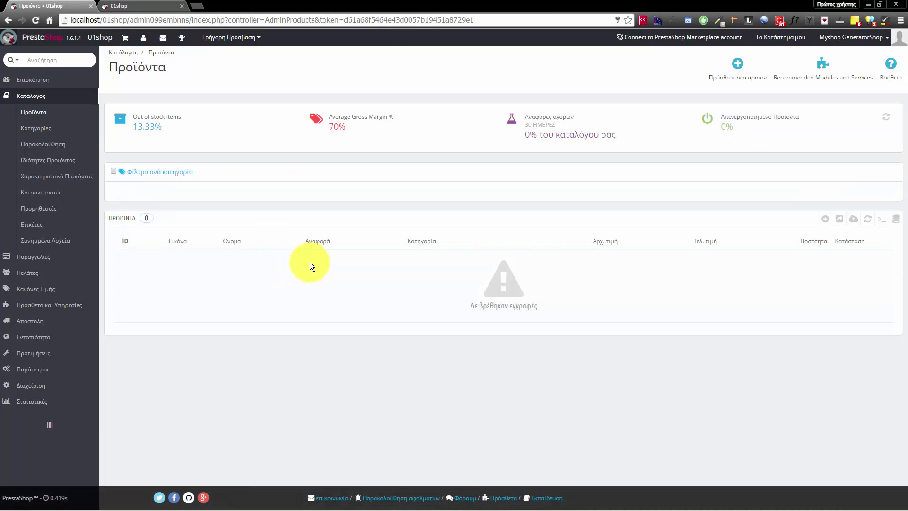
pyautogui.click(737, 64)
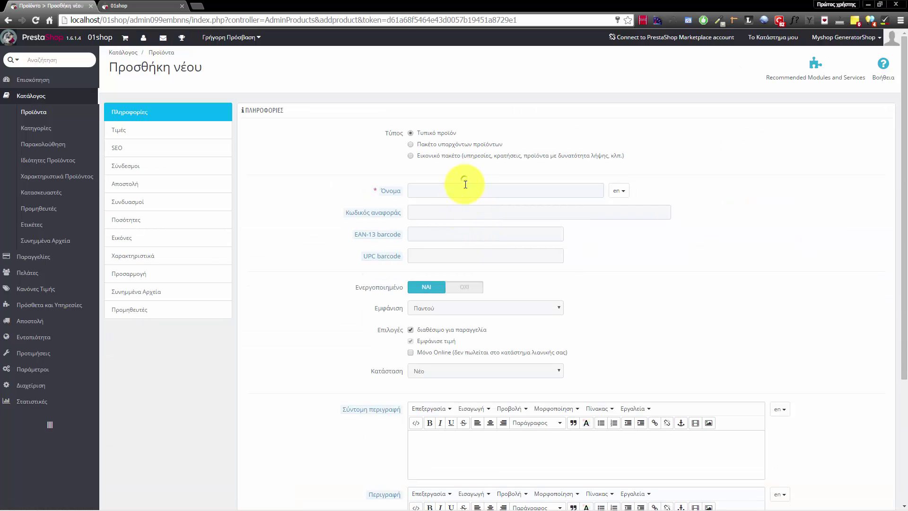
pyautogui.click(465, 188)
pyautogui.write('S')
pyautogui.press('BackSpace')
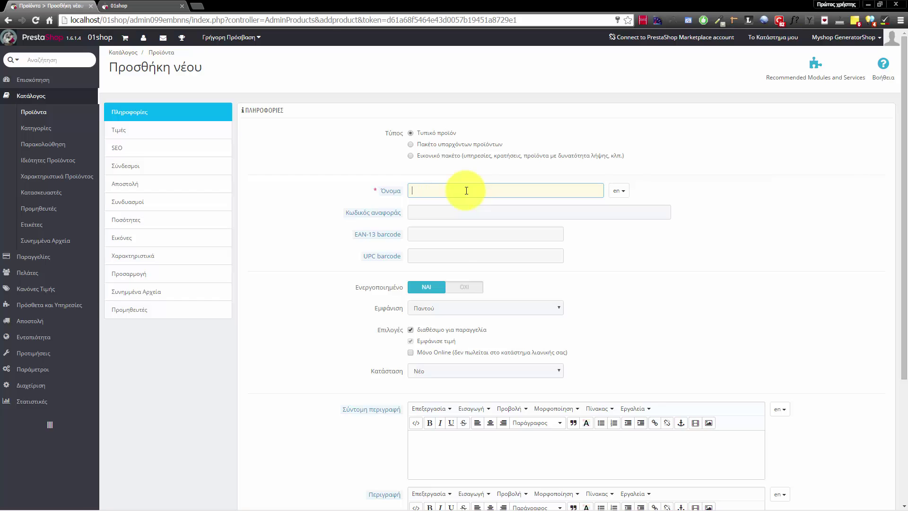
pyautogui.write('Στρώμα 1251')
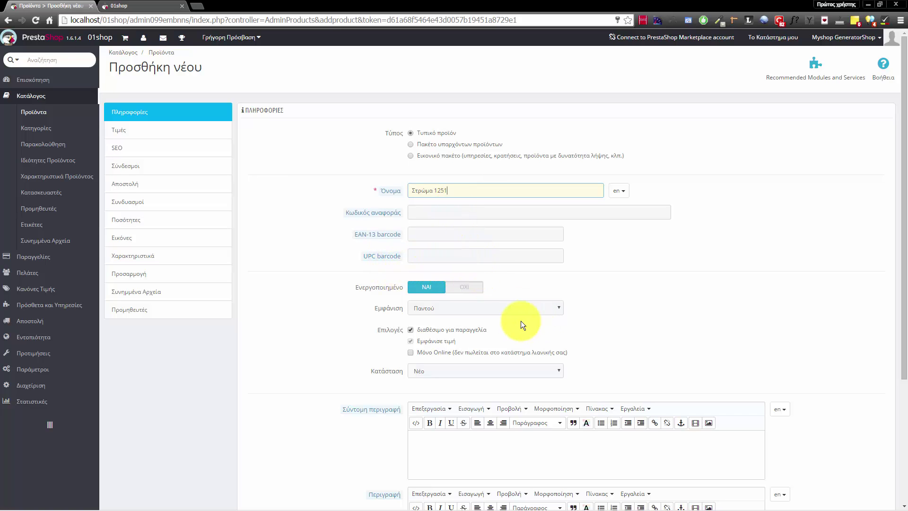
# Set the new product's enabled status (Ενεργοποιημένο) to ΟΧΙ
pyautogui.click(466, 289)
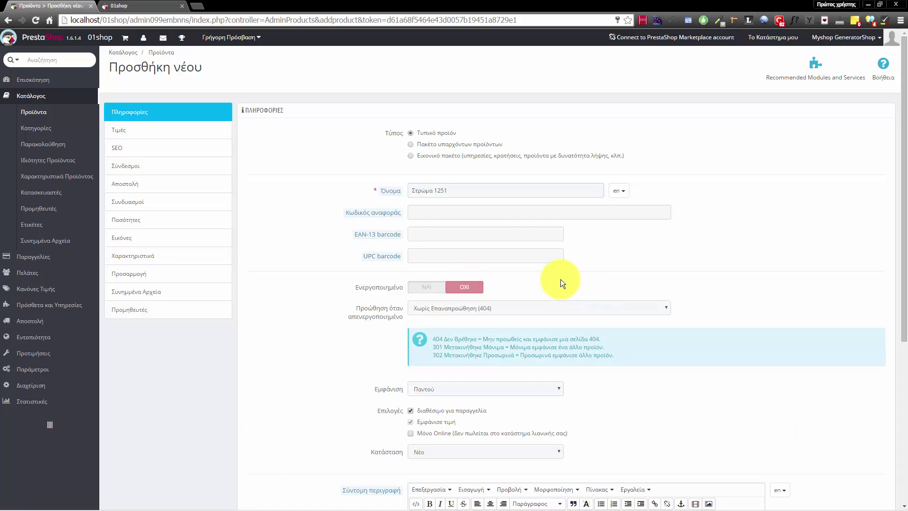
pyautogui.scroll(-5, 757, 303)
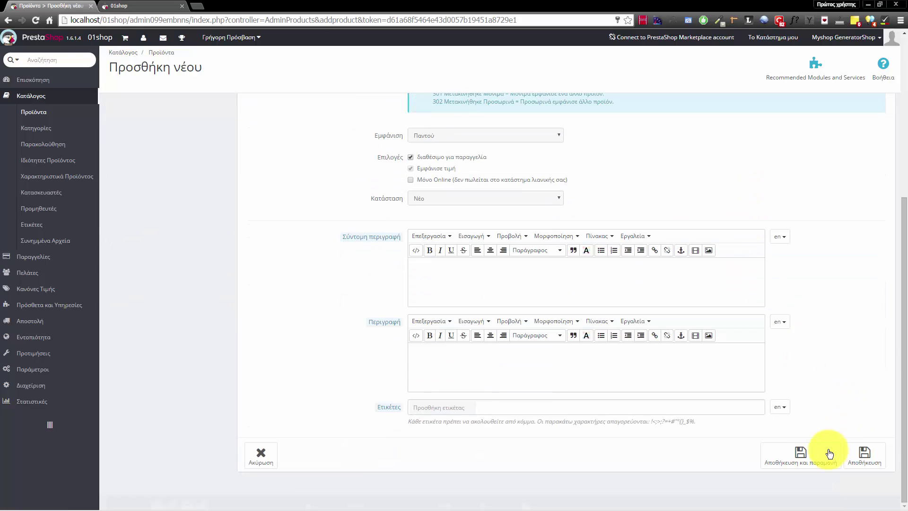
pyautogui.click(830, 453)
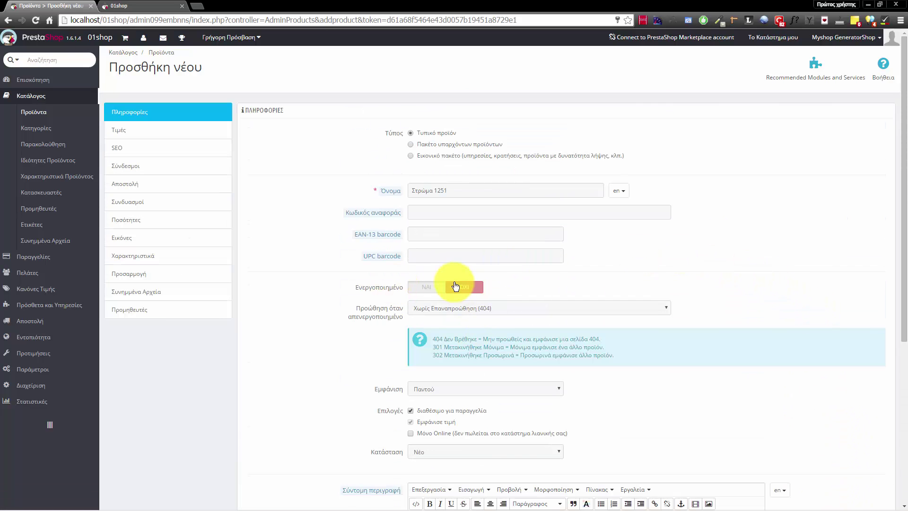
# Look over the 01shop storefront home page and return to the new product form
pyautogui.click(123, 6)
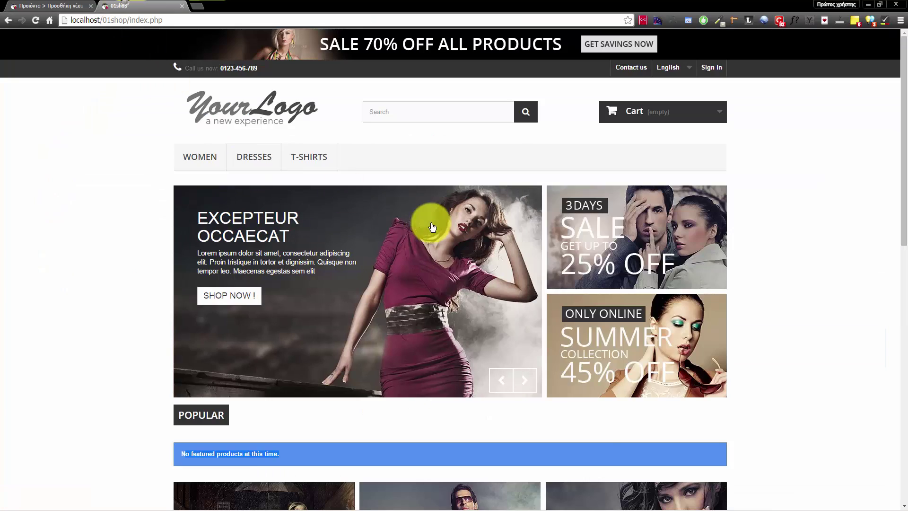
pyautogui.scroll(-9, 415, 255)
pyautogui.scroll(9, 415, 255)
pyautogui.click(43, 5)
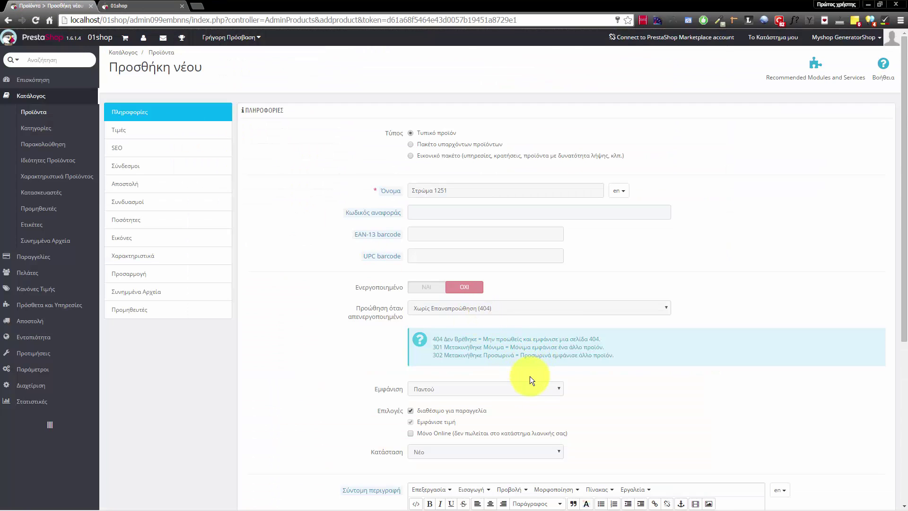
pyautogui.click(123, 5)
pyautogui.click(48, 6)
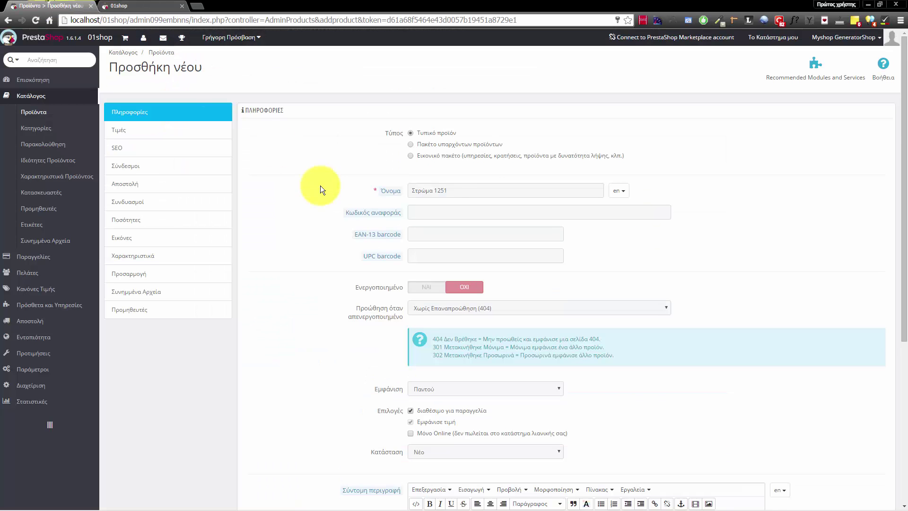
# Examine the new product's name and description fields and the options for its condition and visibility
pyautogui.moveTo(468, 187); pyautogui.dragTo(375, 182)
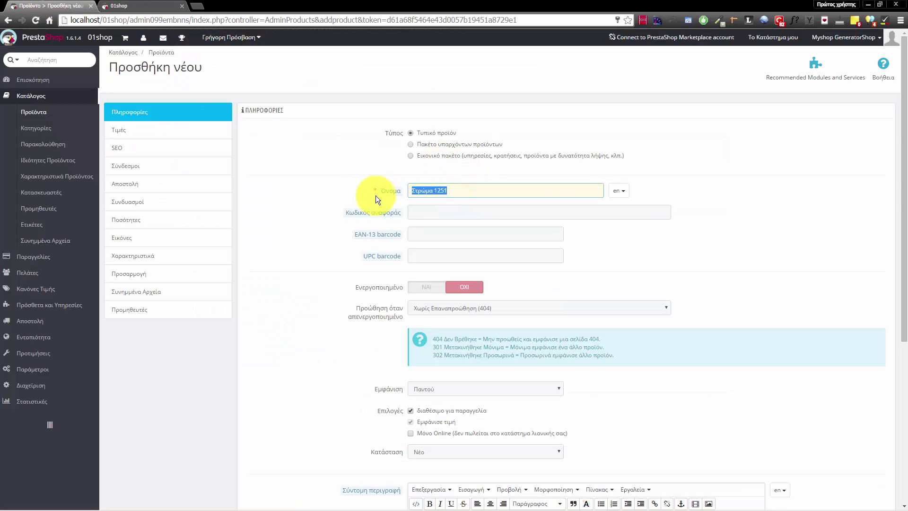
pyautogui.scroll(-5, 439, 348)
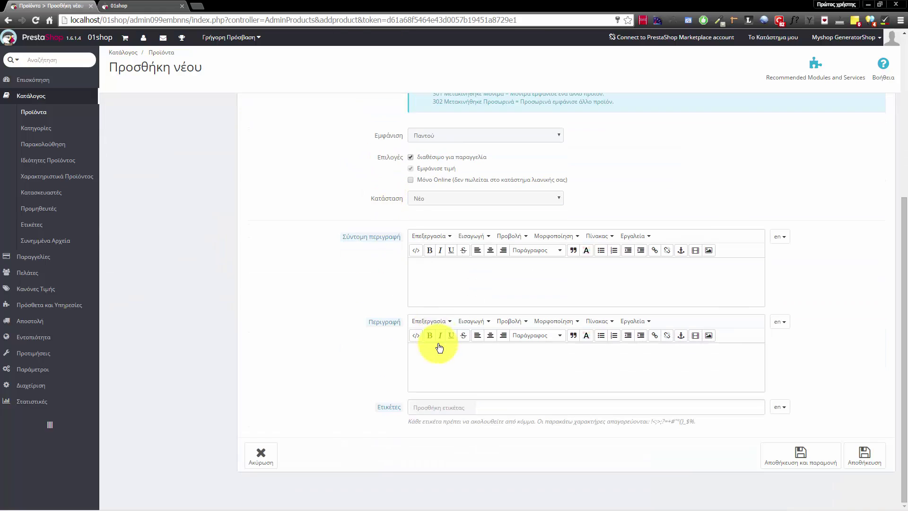
pyautogui.click(470, 372)
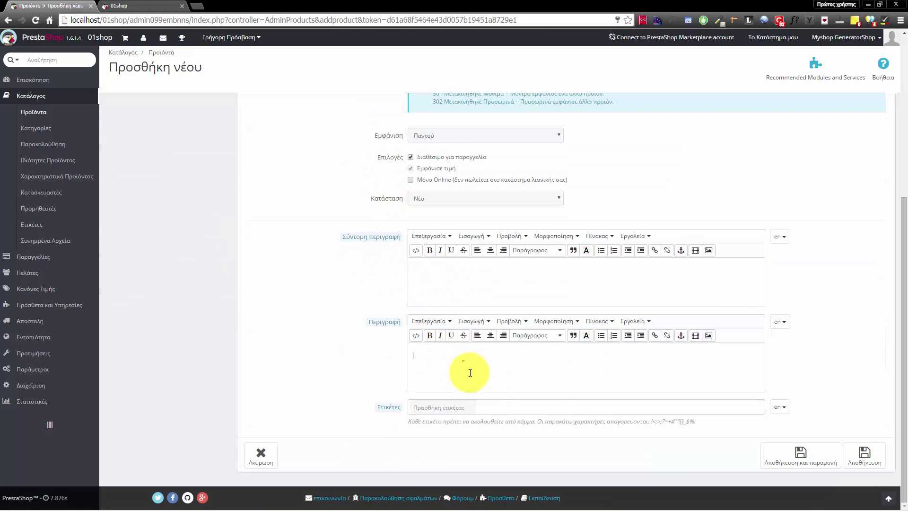
pyautogui.click(771, 455)
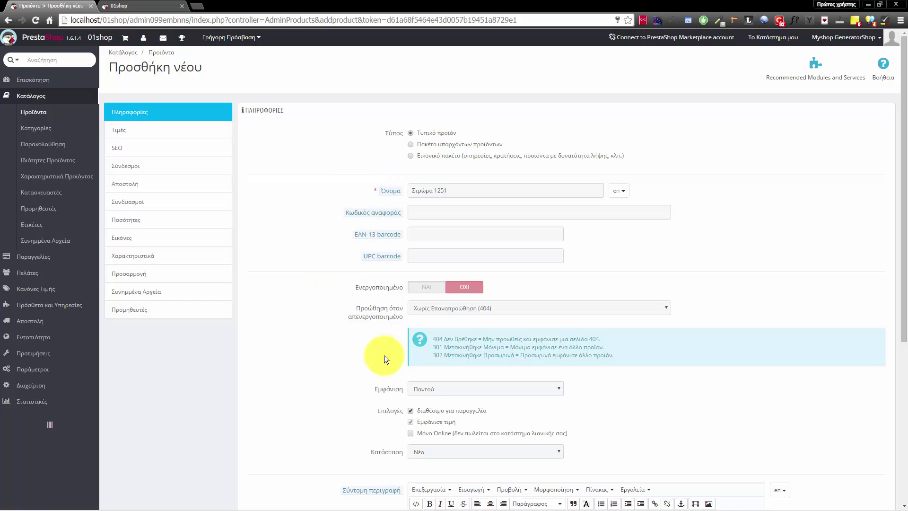
pyautogui.scroll(-4, 324, 323)
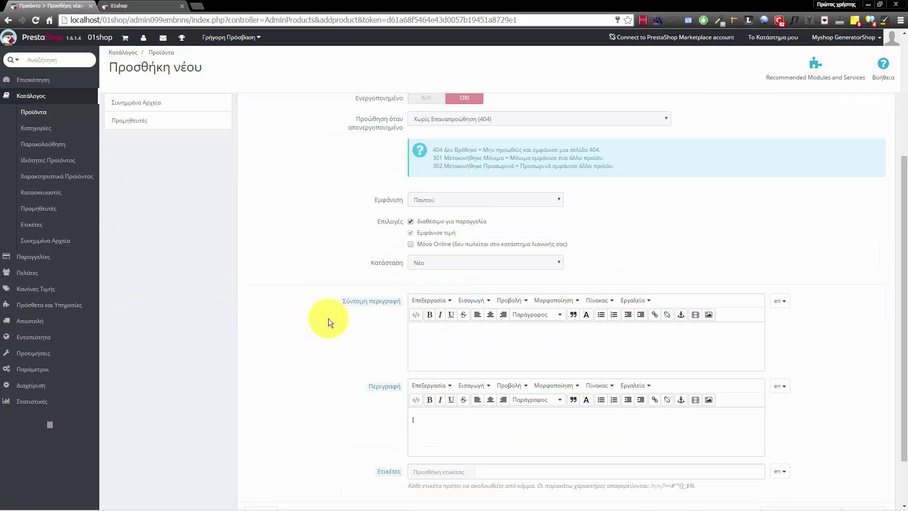
pyautogui.click(447, 263)
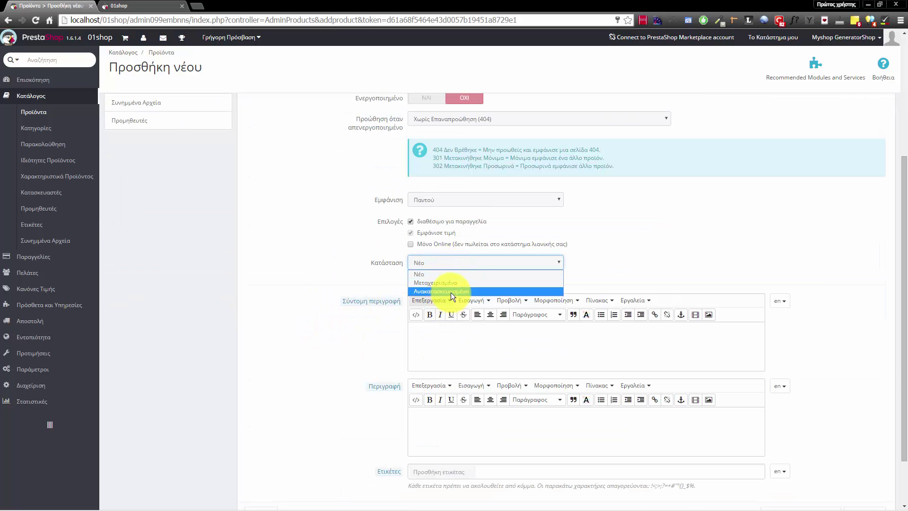
pyautogui.click(301, 225)
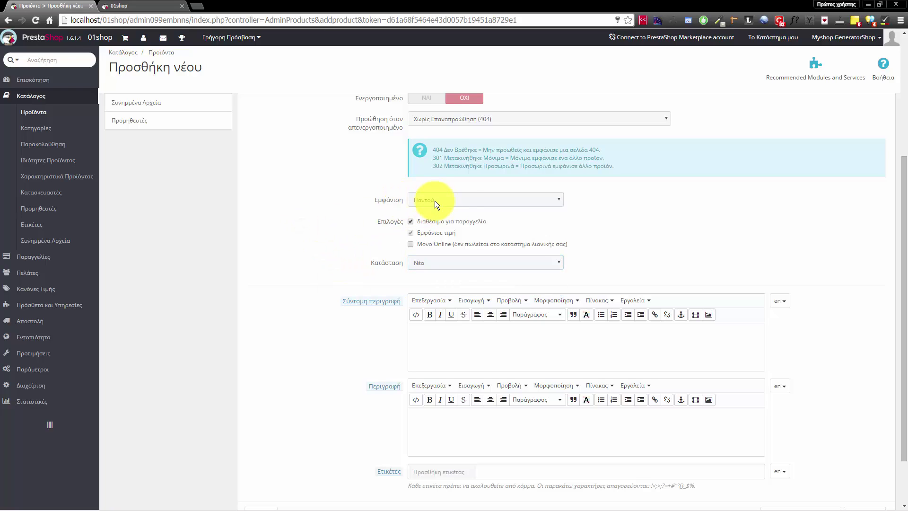
pyautogui.click(449, 201)
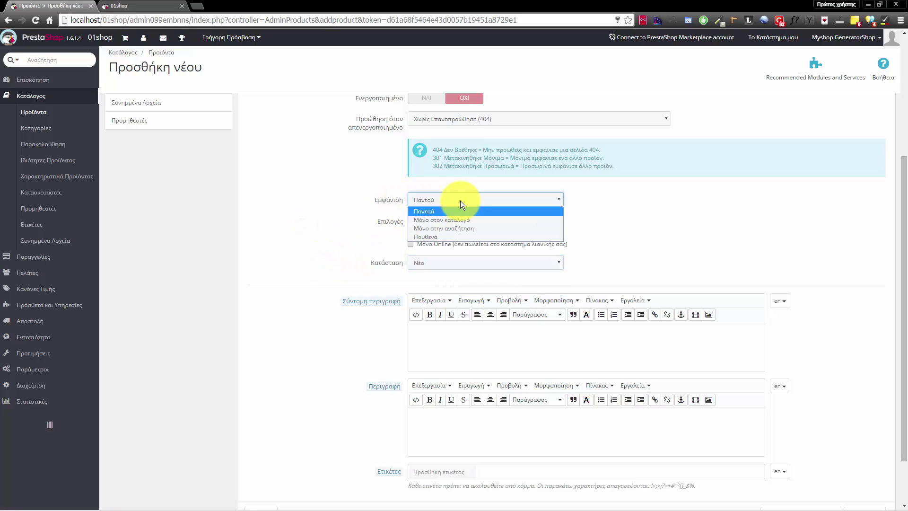
pyautogui.click(315, 201)
pyautogui.scroll(-2, 351, 344)
# Fill both the English short description and the description with the placeholder paragraph beginning "Praesent ac sem eget est egestas volutpat"
pyautogui.click(444, 276)
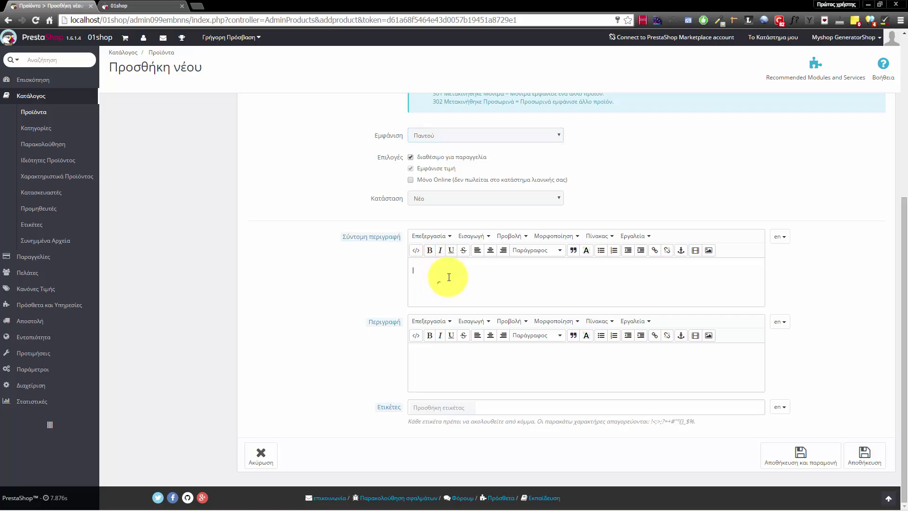
pyautogui.write('Praesent ac sem eget est egestas volutpat. Pellentesque posuere. Suspendisse enim turpis, dictum sed, iaculis a, condimentum nec, nisi. Praesent nec nisl a purus blandit viverra. Ut a nisl id ante tempus hendrerit.')
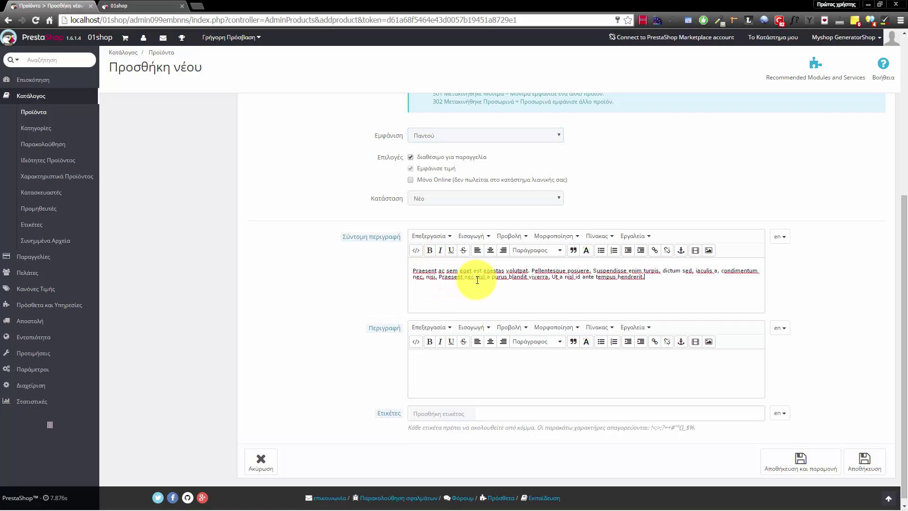
pyautogui.click(449, 365)
pyautogui.write('Praesent ac sem eget est egestas volutpat. Pellentesque posuere. Suspendisse enim turpis, dictum sed, iaculis a, condimentum nec, nisi. Praesent nec nisl a purus blandit viverra. Ut a nisl id ante tempus hendrerit.')
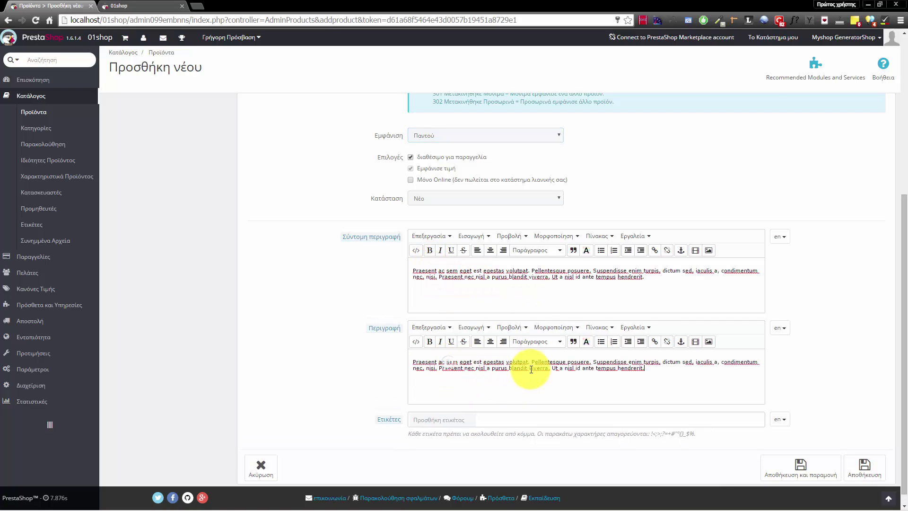
# Add two more placeholder paragraphs to the description, beginning "Proin sapien ipsum" and "Vestibulum facilisis"
pyautogui.click(810, 20)
pyautogui.click(804, 81)
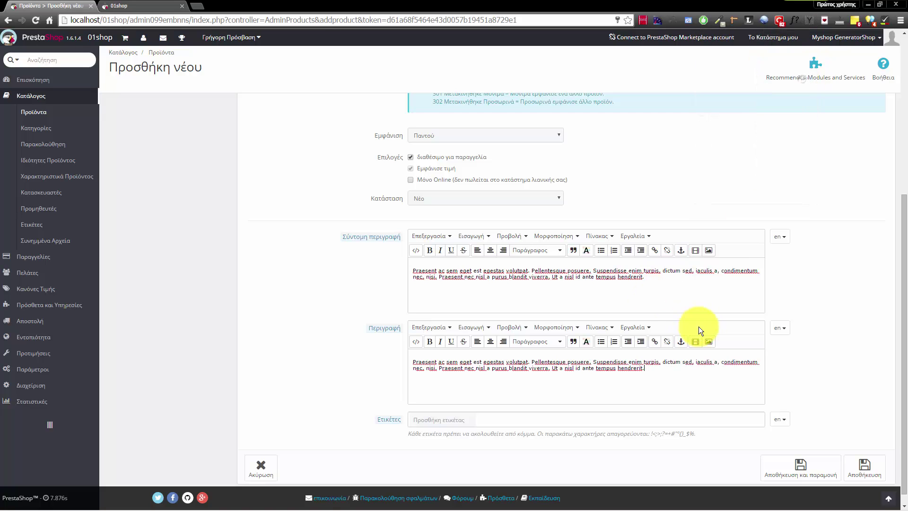
pyautogui.click(677, 373)
pyautogui.write('Proin sapien ipsum, porta a, auctor quis, euismod ut, mi. Donec quam felis, ultricies nec, pellentesque eu, pretium quis, sem. In consectetuer turpis ut velit. Fusce vulputate eleifend sapien. Praesent ac massa at ligula laoreet iaculis. Vestibulum facilisis, purus nec pulvinar iaculis, ligula mi congue nunc, vitae euismod ligula urna in dolor. Phasellus gravida semper nisi. Vestibulum dapibus nunc ac augue. Etiam vitae tortor. Nam pretium turpis et arcu.')
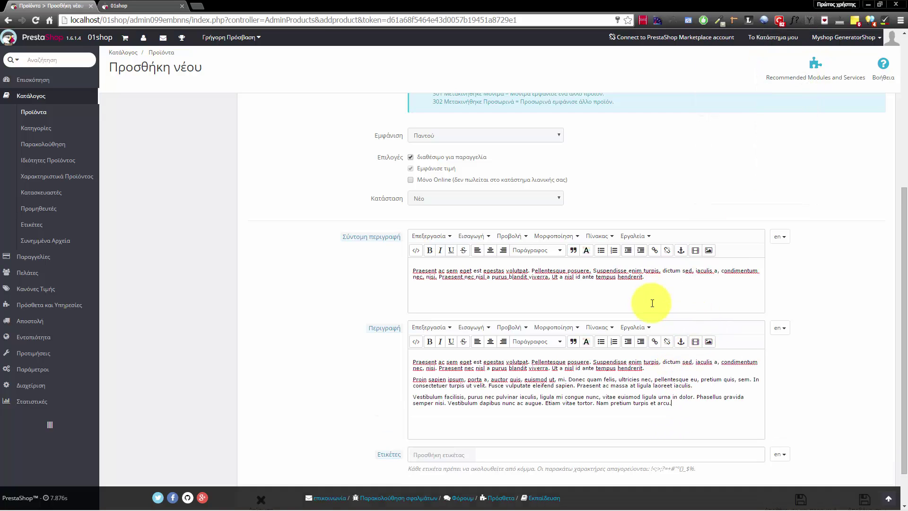
# Add the English tags κρεβάτι, στρώμα and μαλακό to the product
pyautogui.scroll(-1, 420, 414)
pyautogui.click(420, 414)
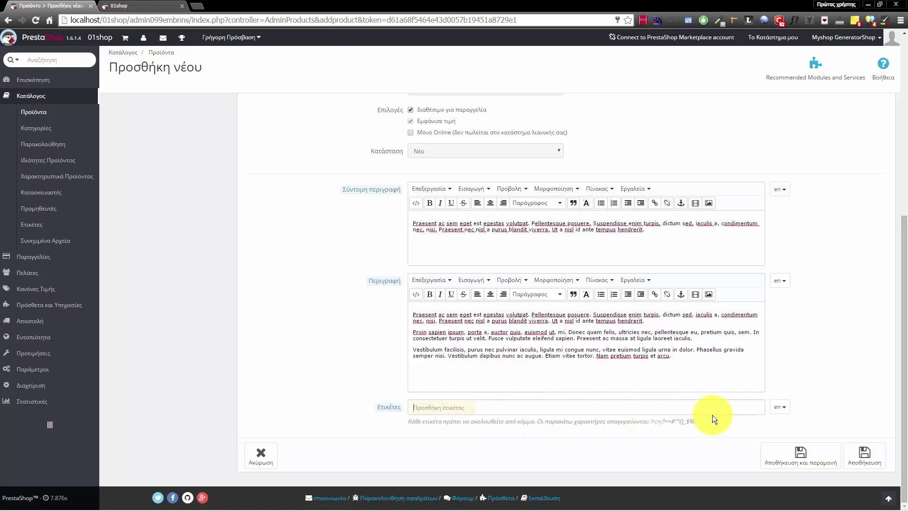
pyautogui.write('κ')
pyautogui.write('ρεβ')
pyautogui.write('ά')
pyautogui.write('τι,σ')
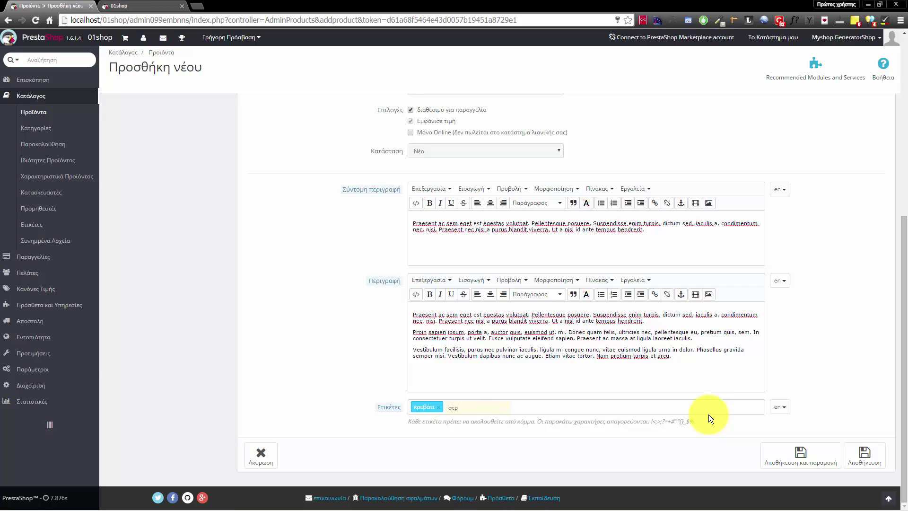
pyautogui.write('τρώμα,')
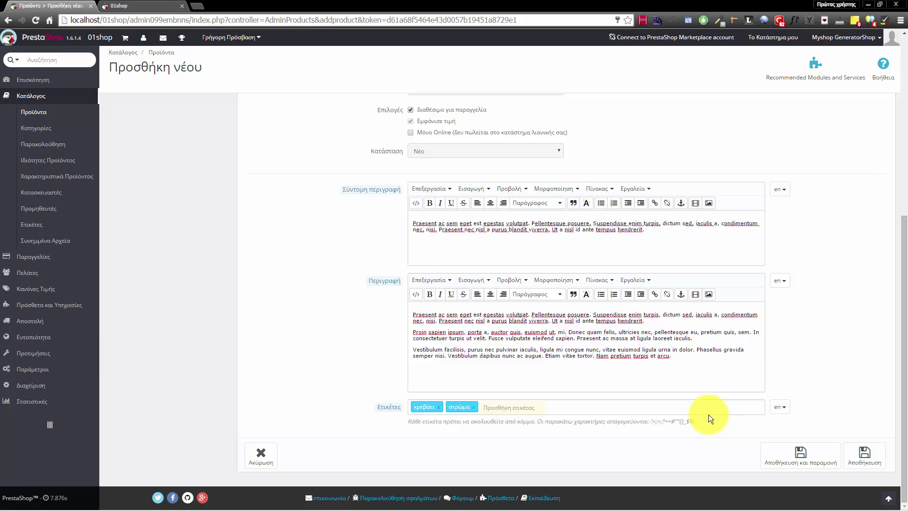
pyautogui.write('μ')
pyautogui.write('αλακό')
pyautogui.write(',')
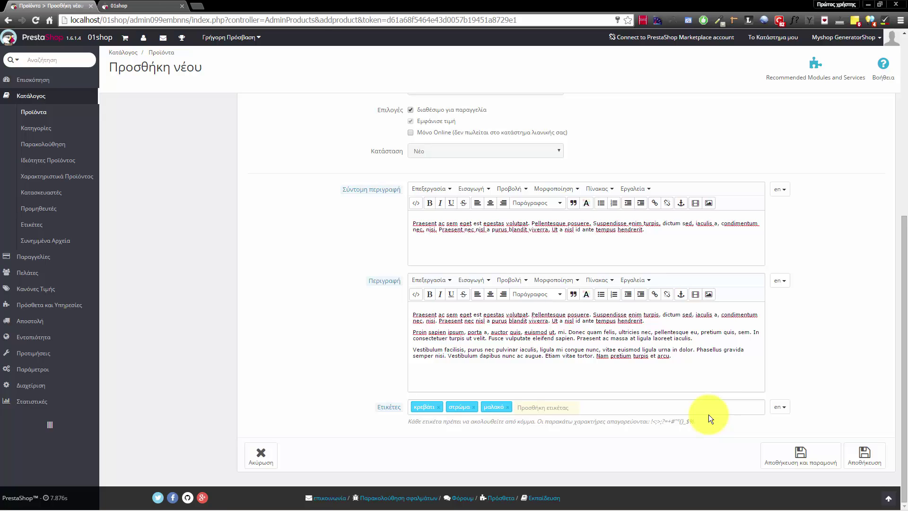
# Save the new product while staying on its edit page, and check over its saved information
pyautogui.click(796, 453)
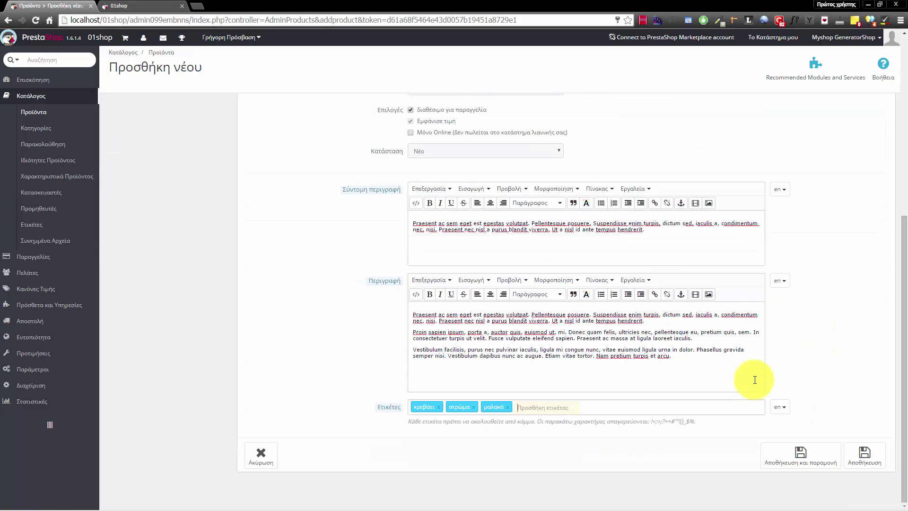
pyautogui.click(796, 453)
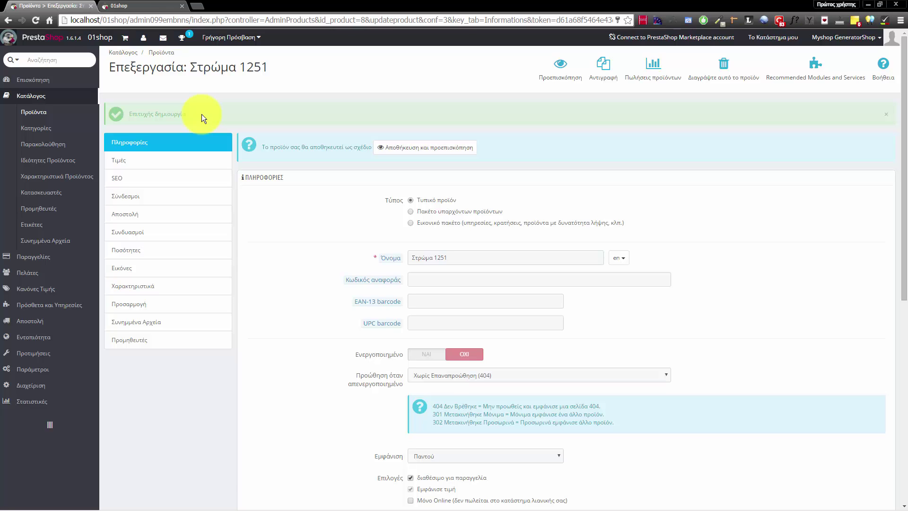
pyautogui.scroll(-6, 322, 257)
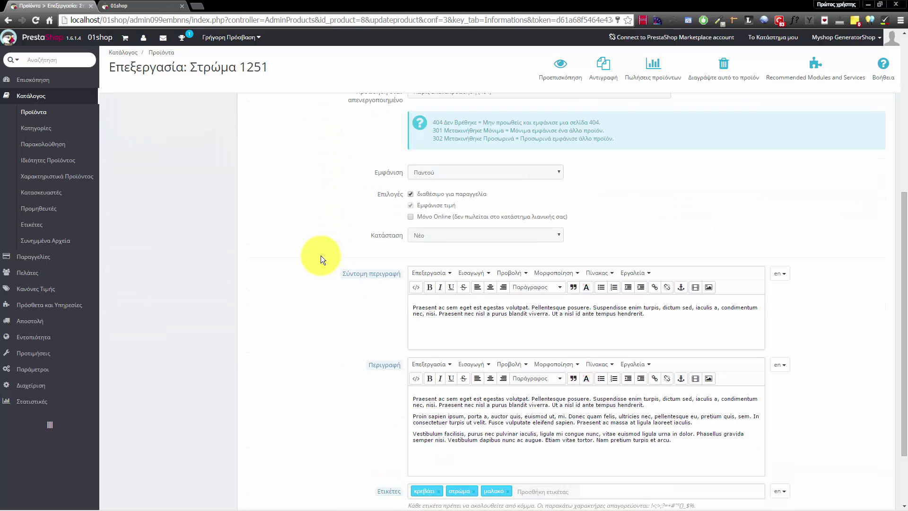
pyautogui.scroll(6, 321, 256)
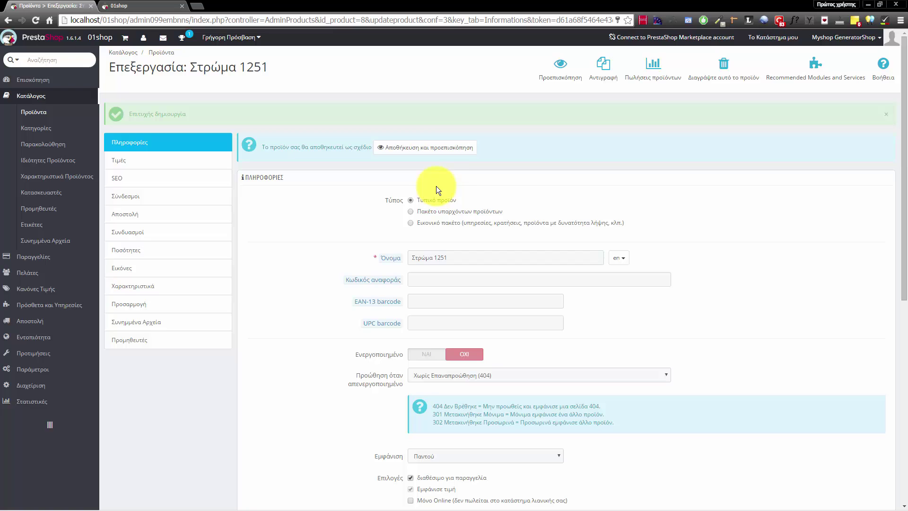
# Set the product's tax rule to GR Standard Rate (23%) and its retail price with VAT to 129 euros
pyautogui.click(152, 163)
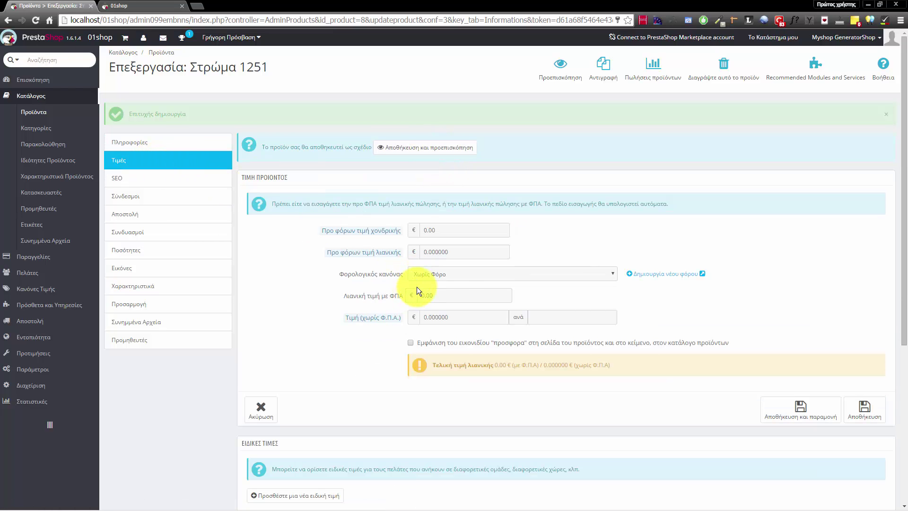
pyautogui.click(459, 279)
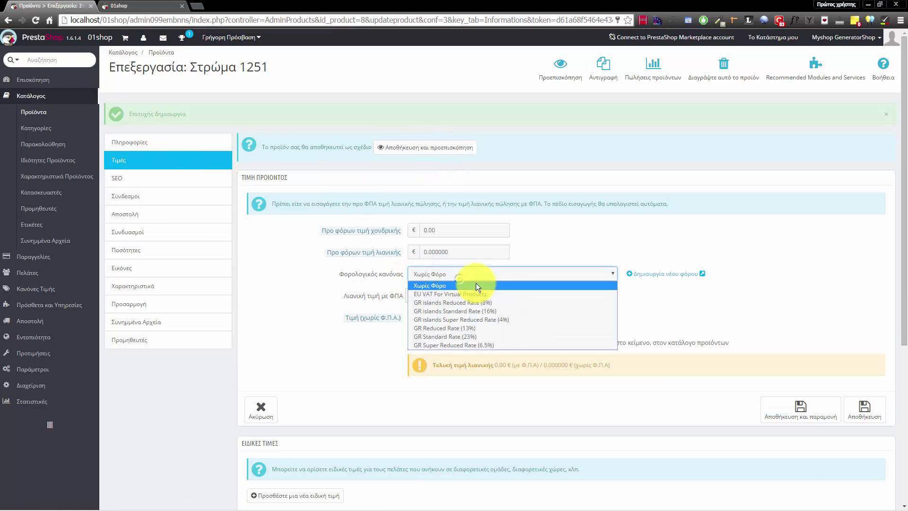
pyautogui.click(482, 336)
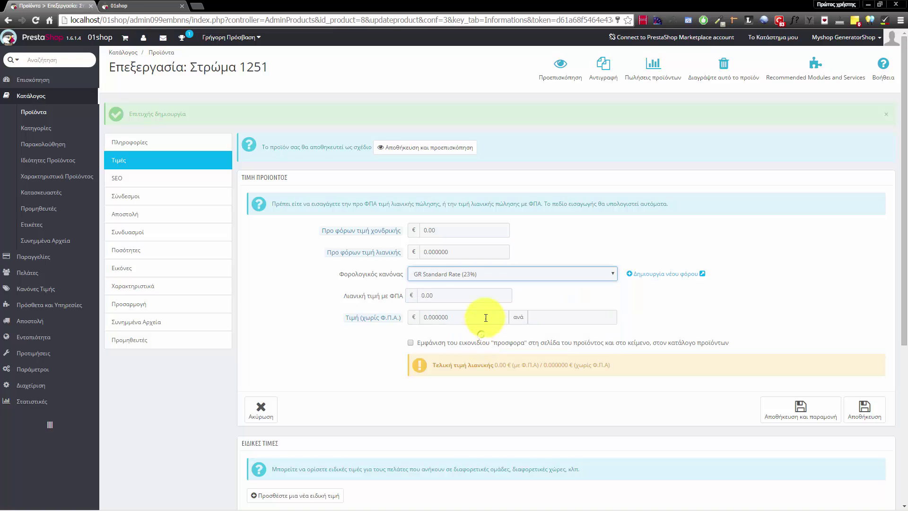
pyautogui.click(422, 296)
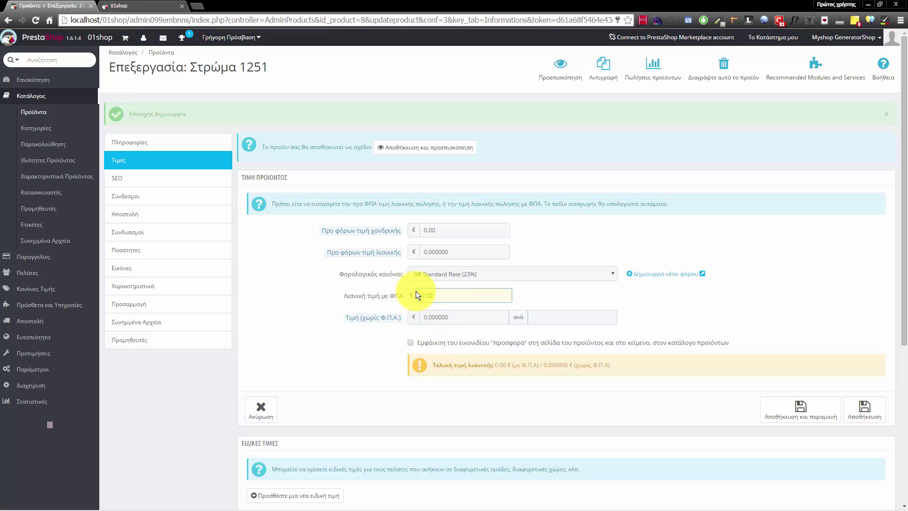
pyautogui.moveTo(345, 293); pyautogui.dragTo(383, 296)
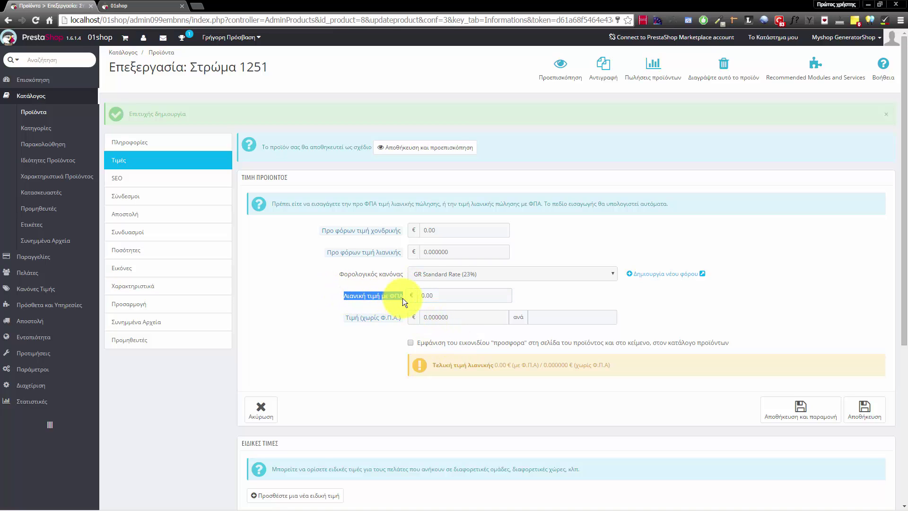
pyautogui.click(422, 294)
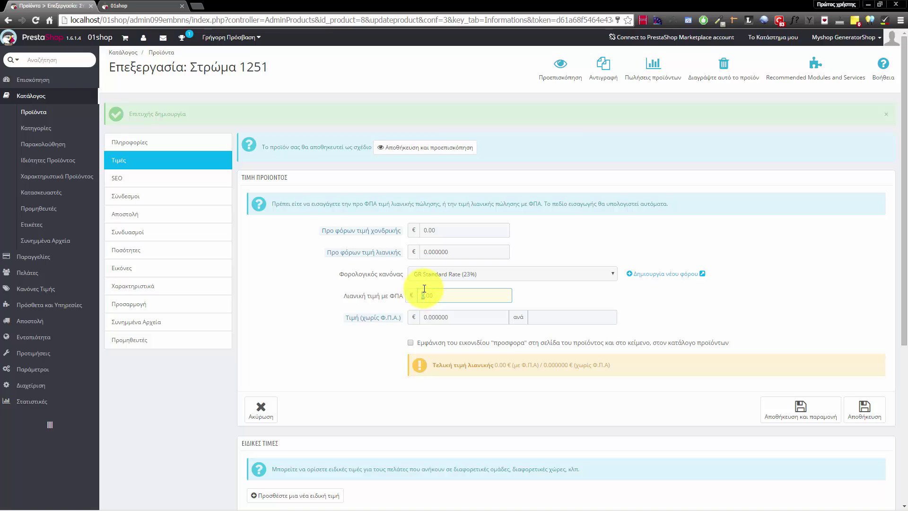
pyautogui.write('129')
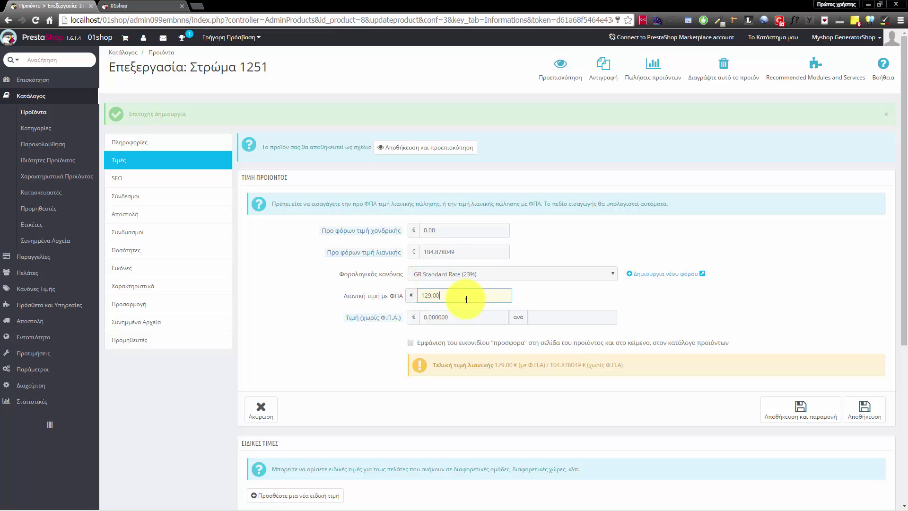
# Save the product's price settings while staying on its edit page, and check the merchant expertise notification
pyautogui.moveTo(435, 251); pyautogui.dragTo(418, 250)
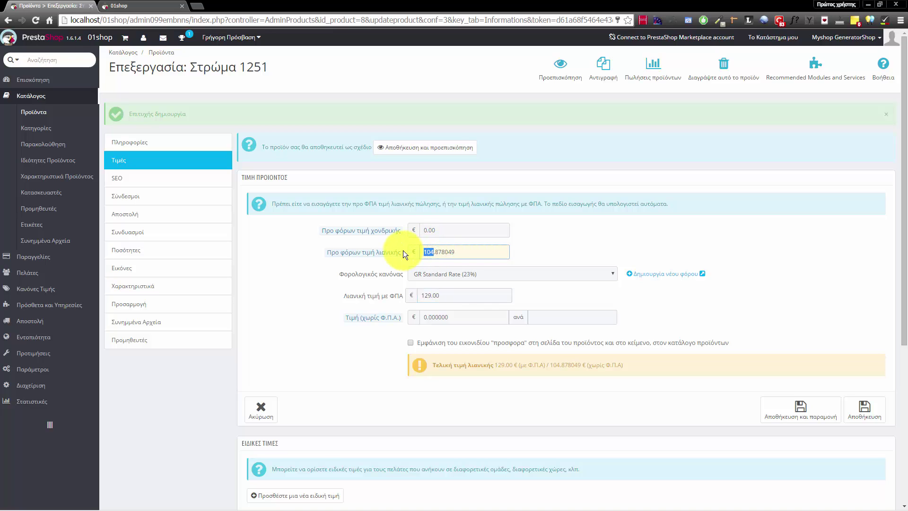
pyautogui.moveTo(378, 258)
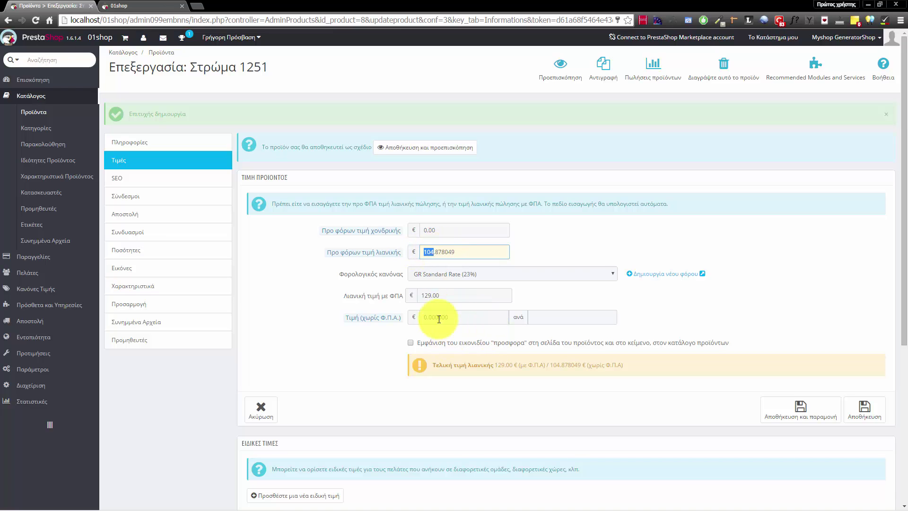
pyautogui.scroll(-3, 634, 321)
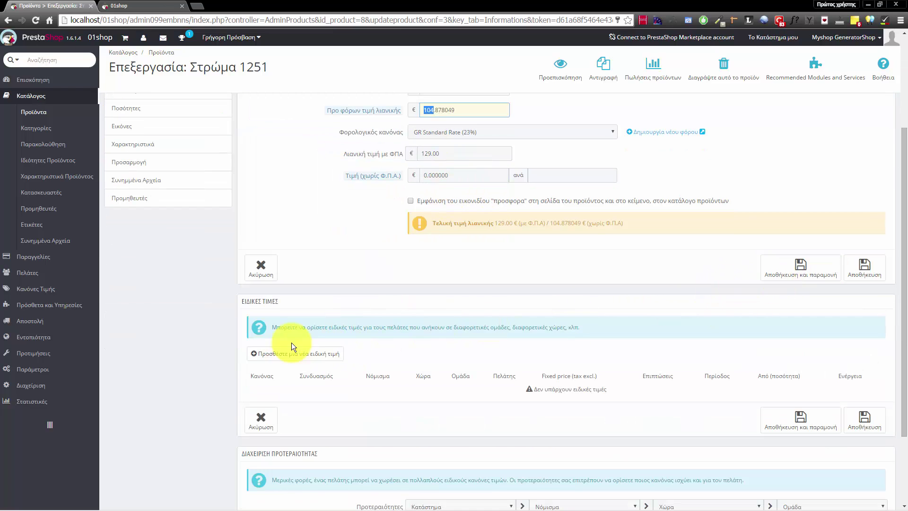
pyautogui.scroll(3, 360, 362)
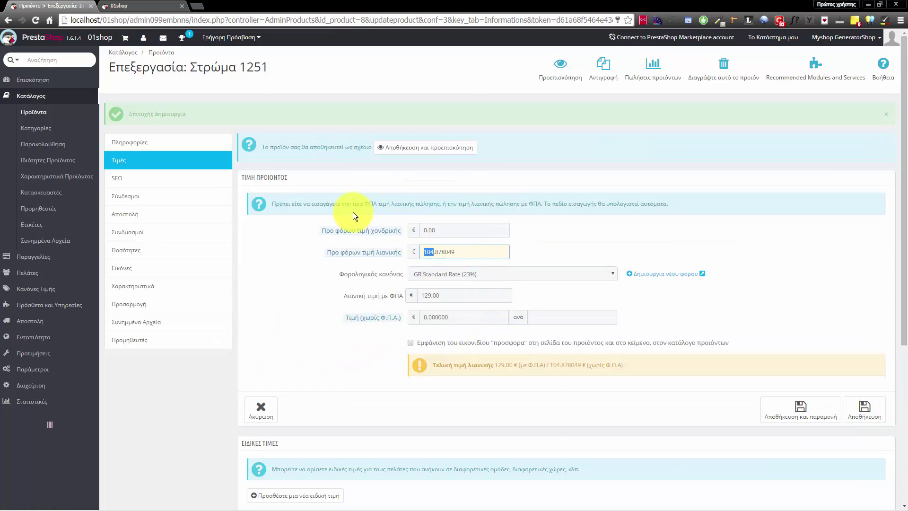
pyautogui.scroll(-1, 622, 338)
pyautogui.click(791, 365)
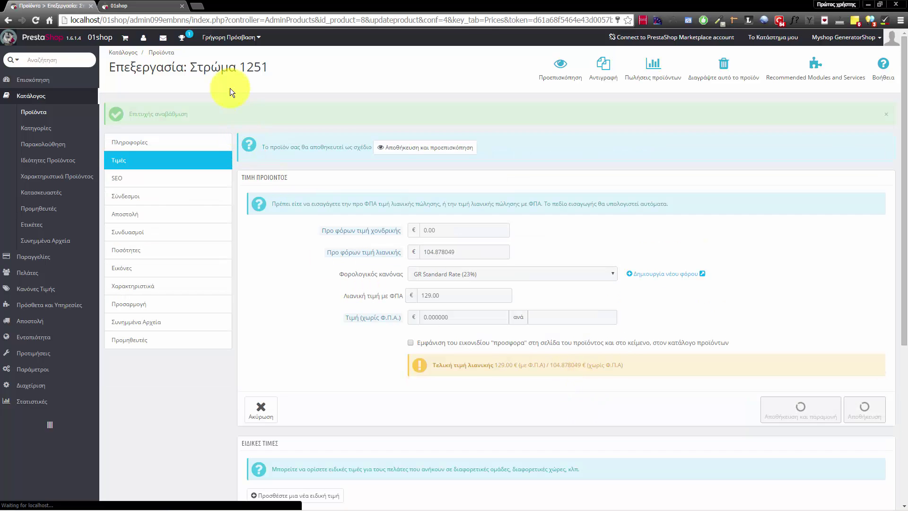
pyautogui.click(182, 37)
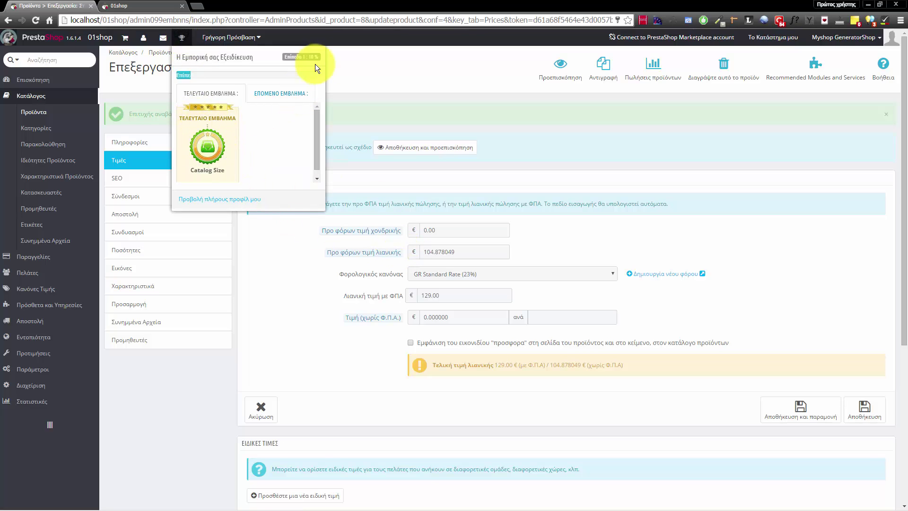
pyautogui.click(481, 89)
# Start a new special price for the product and check the regular retail price with VAT
pyautogui.scroll(-5, 555, 265)
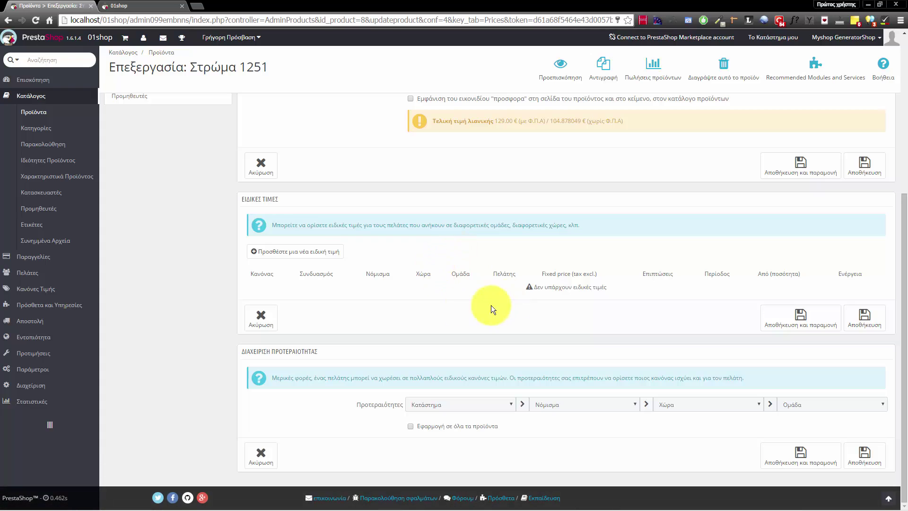
pyautogui.click(310, 253)
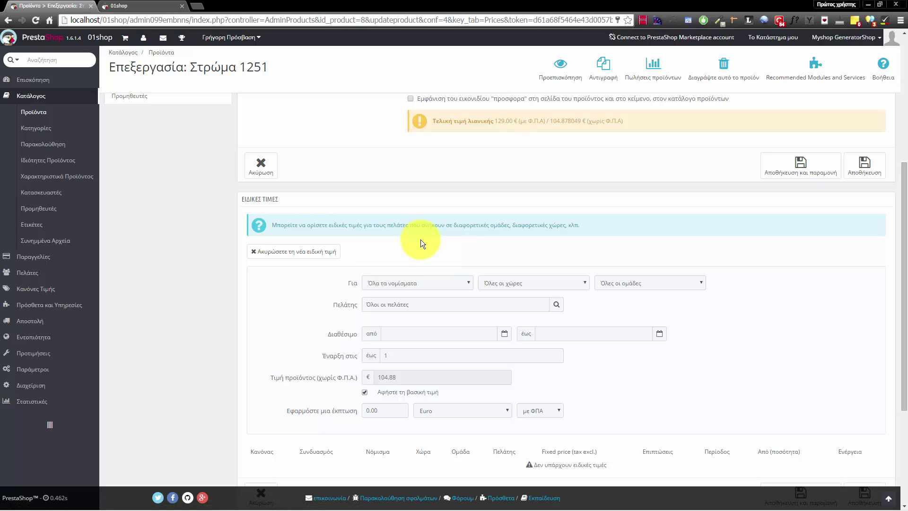
pyautogui.scroll(5, 414, 271)
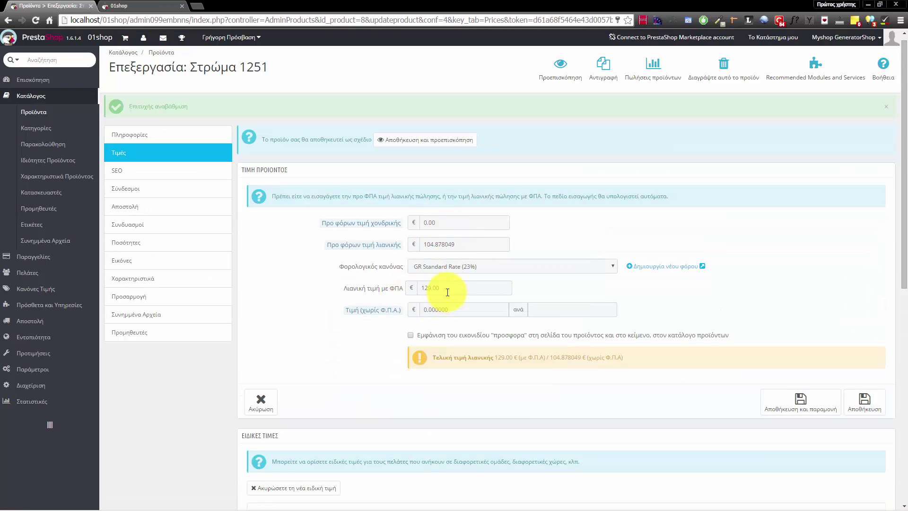
pyautogui.moveTo(446, 286); pyautogui.dragTo(285, 297)
pyautogui.scroll(-6, 371, 325)
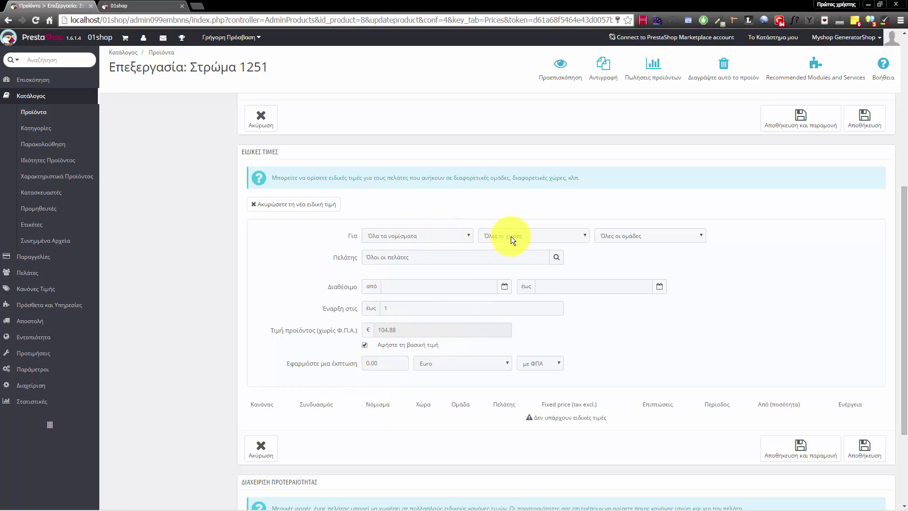
# Examine the currency, country and customer group choices available for the new special price
pyautogui.click(642, 236)
pyautogui.click(634, 236)
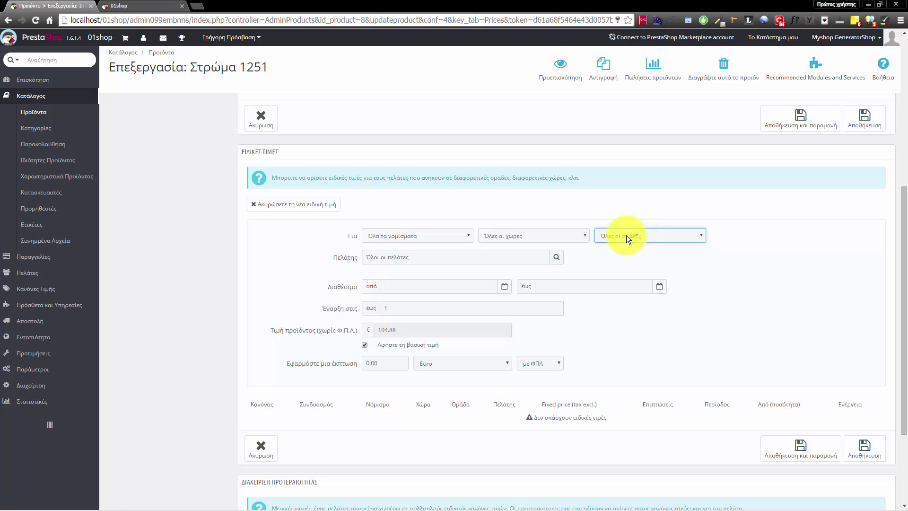
pyautogui.click(557, 235)
pyautogui.click(605, 235)
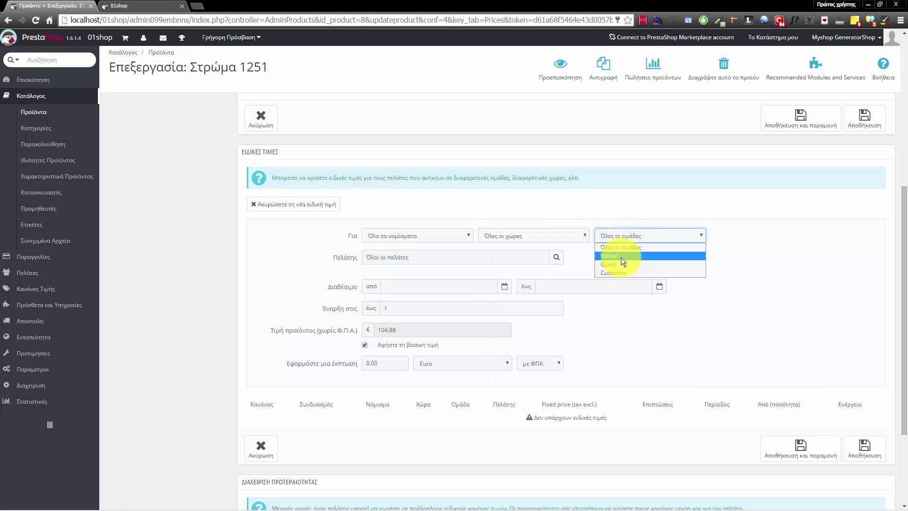
pyautogui.click(740, 262)
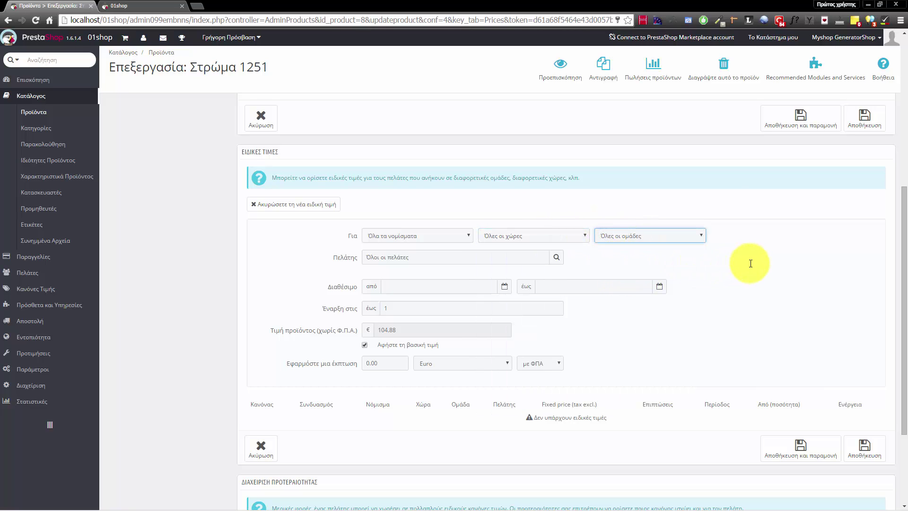
pyautogui.click(415, 237)
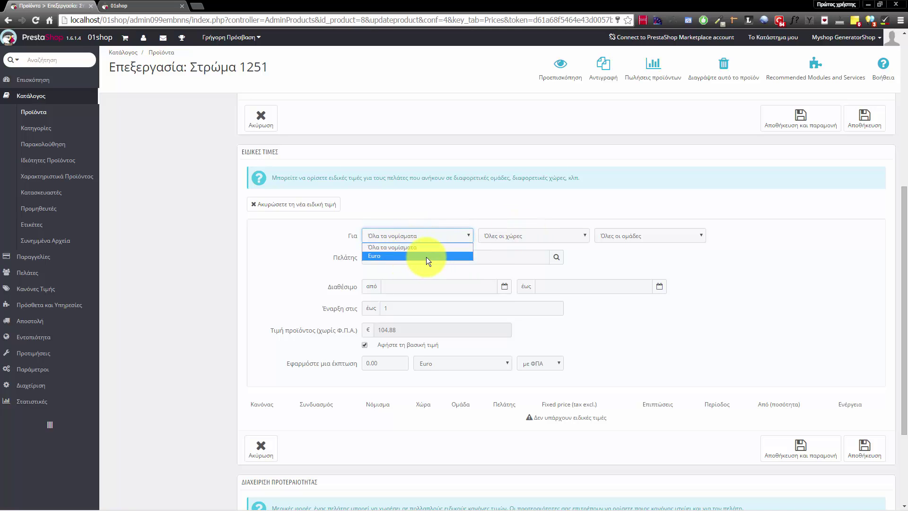
pyautogui.click(452, 209)
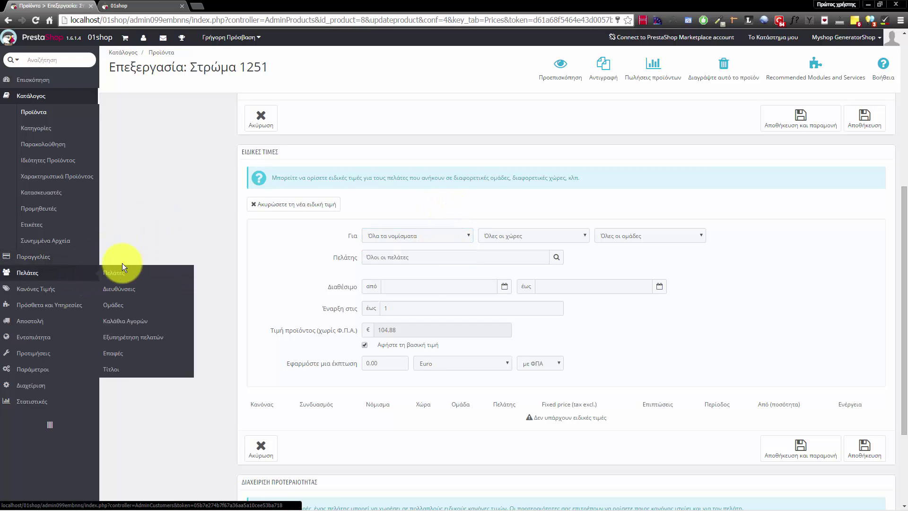
# Limit the new special price's availability to the period from 2016-02-05 to 2016-02-29
pyautogui.moveTo(48, 318)
pyautogui.moveTo(49, 340)
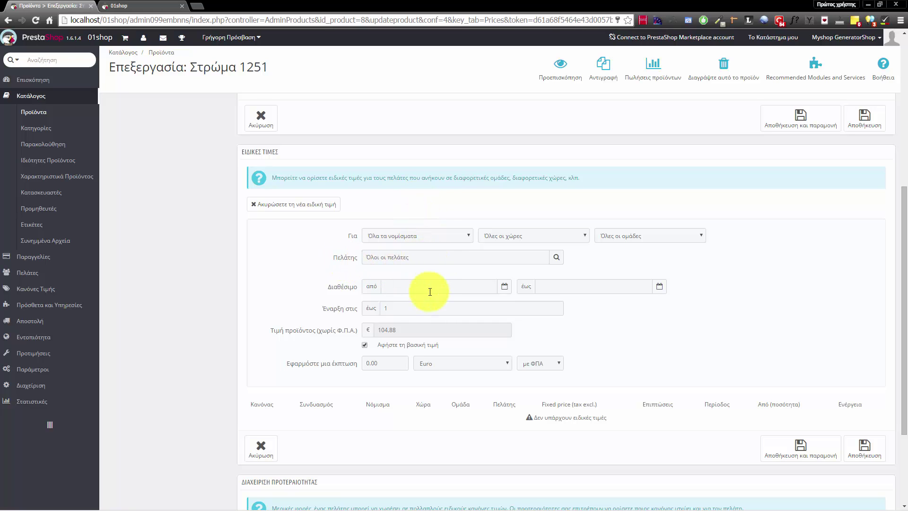
pyautogui.click(412, 286)
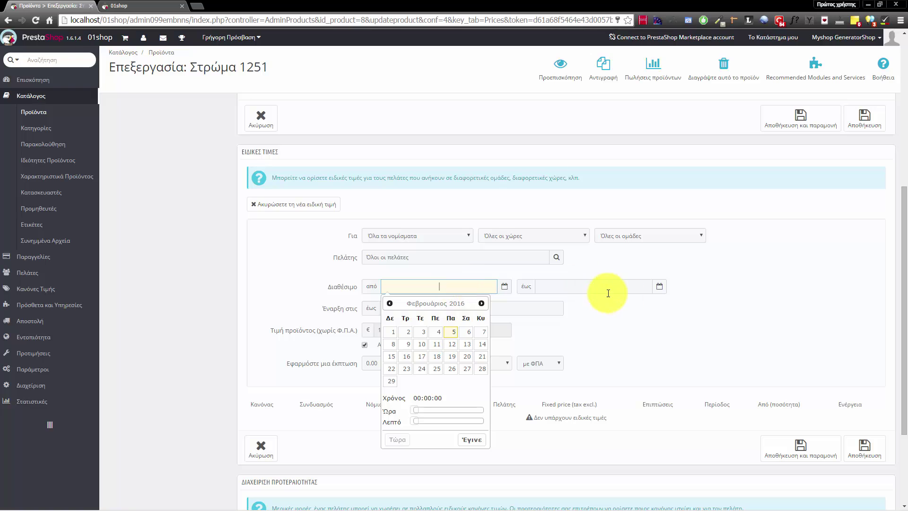
pyautogui.click(617, 319)
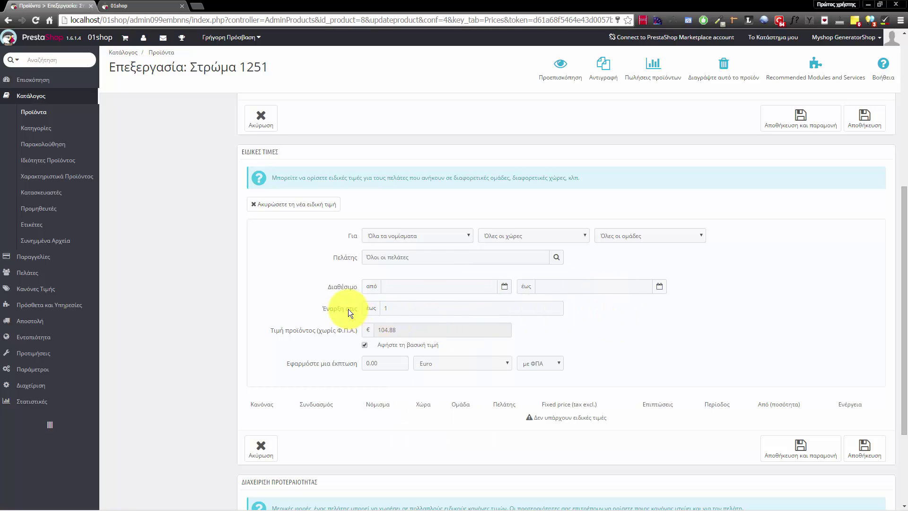
pyautogui.click(412, 286)
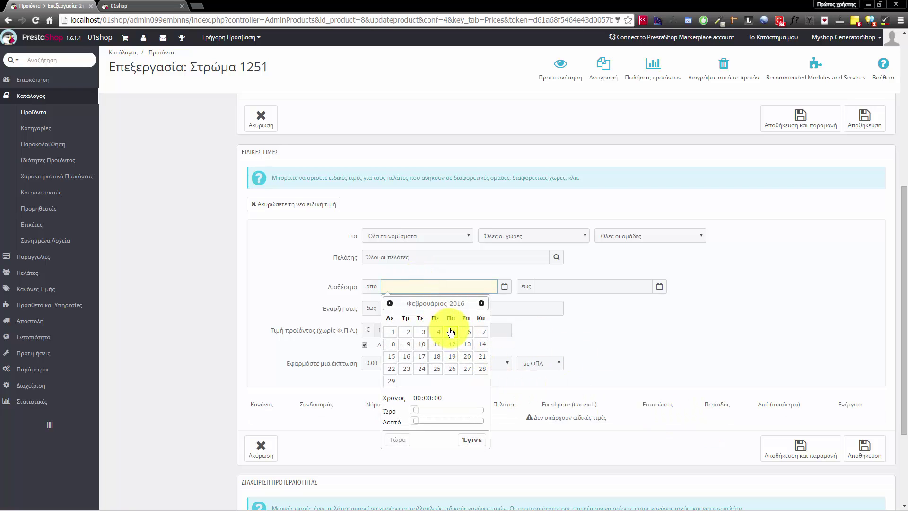
pyautogui.click(451, 332)
pyautogui.click(612, 285)
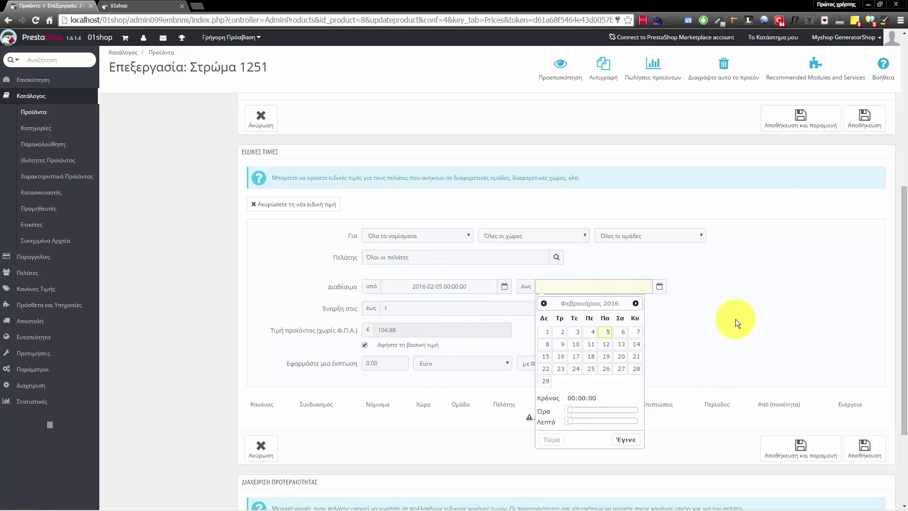
pyautogui.click(546, 383)
pyautogui.click(617, 362)
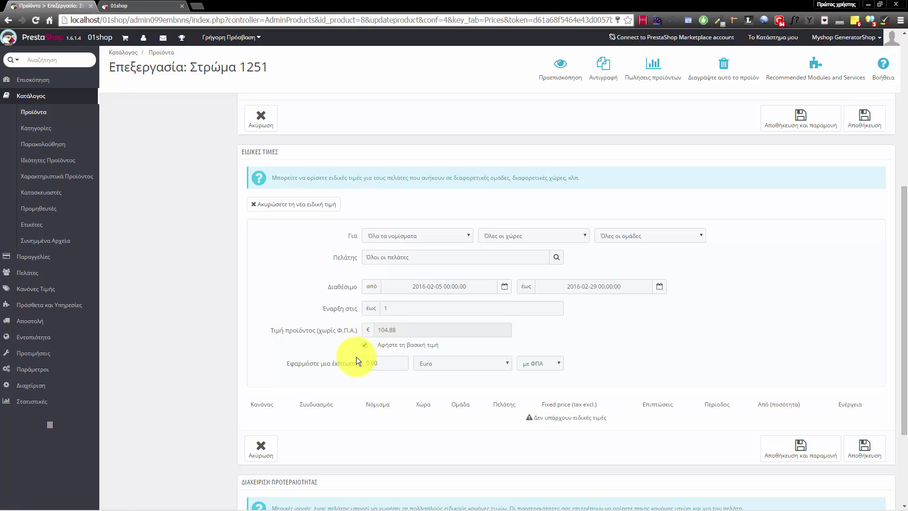
# Try overriding the base price with 100 euros before tax, and switch back to keeping the base price
pyautogui.click(364, 344)
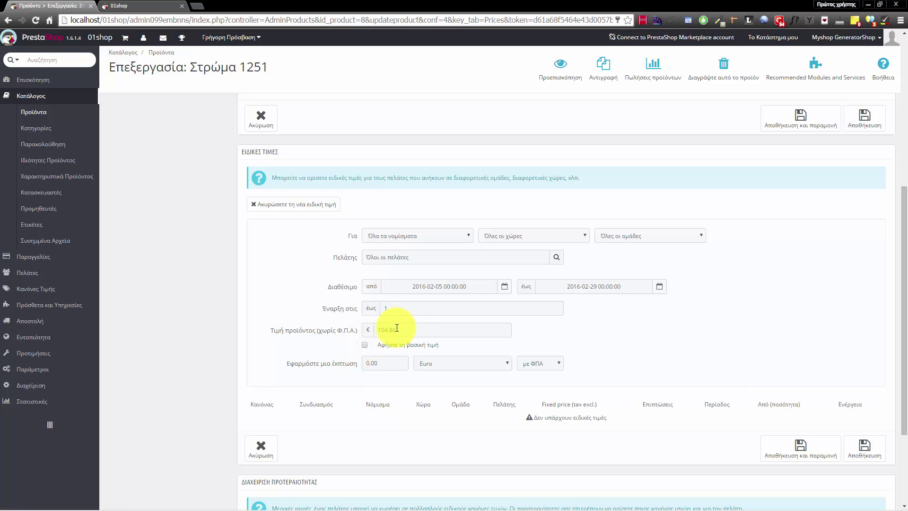
pyautogui.doubleClick(379, 329)
pyautogui.write('100')
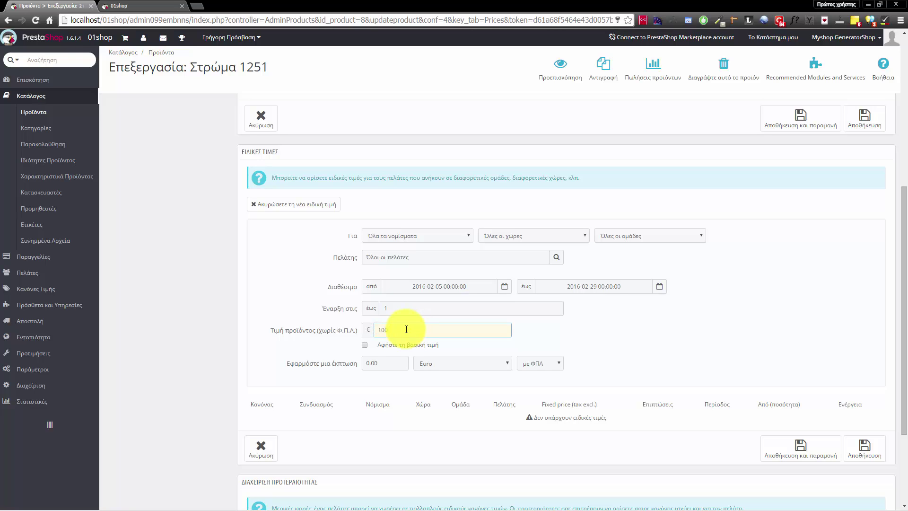
pyautogui.click(364, 345)
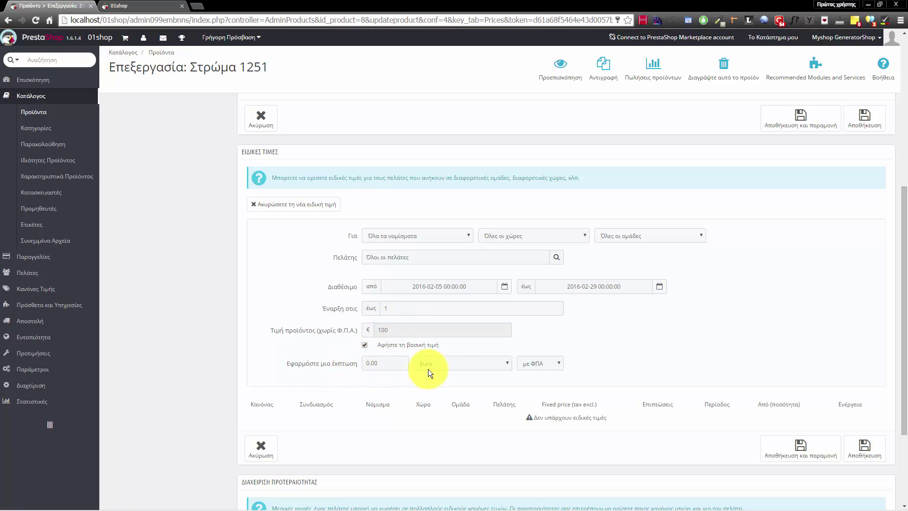
# Apply a 29 euro discount including VAT to the special price, and save while staying on the product page
pyautogui.click(447, 363)
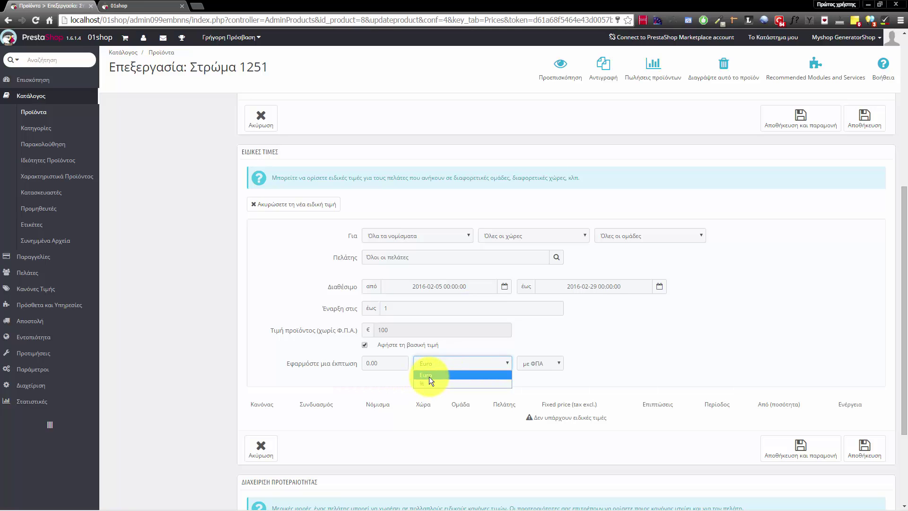
pyautogui.click(430, 382)
pyautogui.click(437, 365)
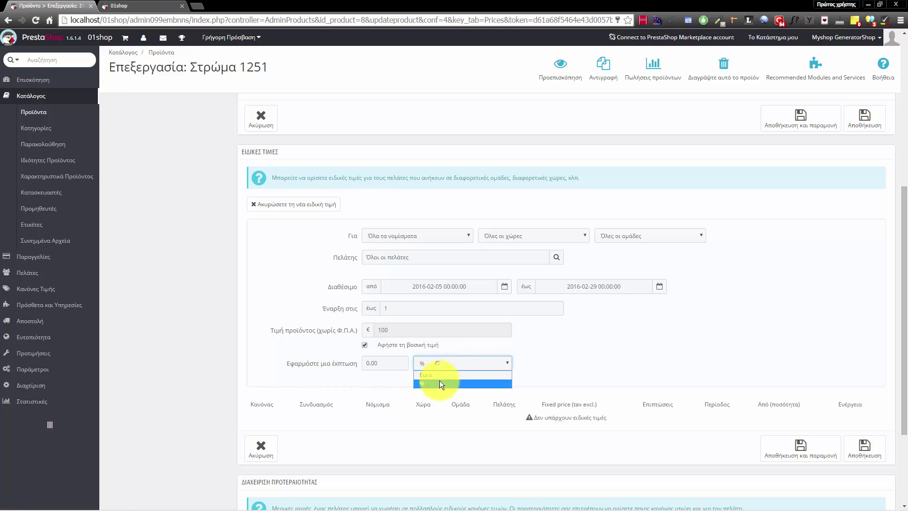
pyautogui.click(442, 375)
pyautogui.click(367, 363)
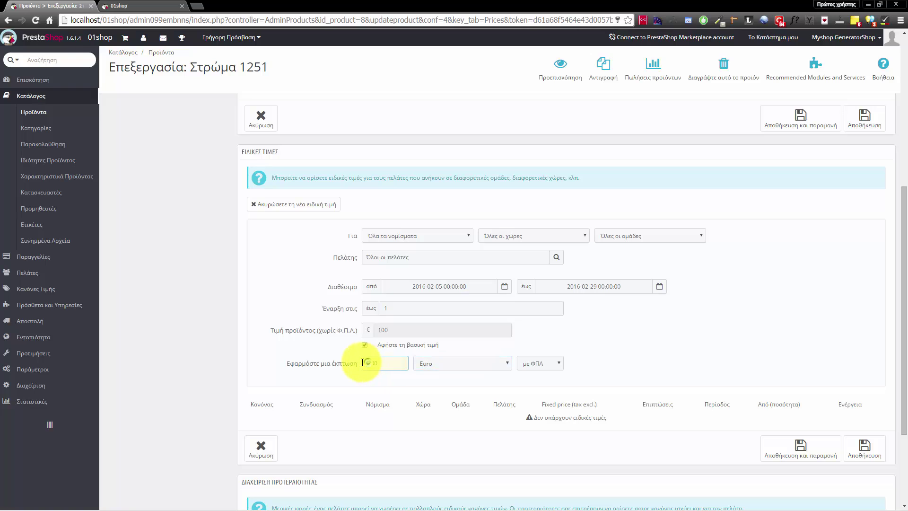
pyautogui.moveTo(362, 363); pyautogui.dragTo(371, 357)
pyautogui.write('29')
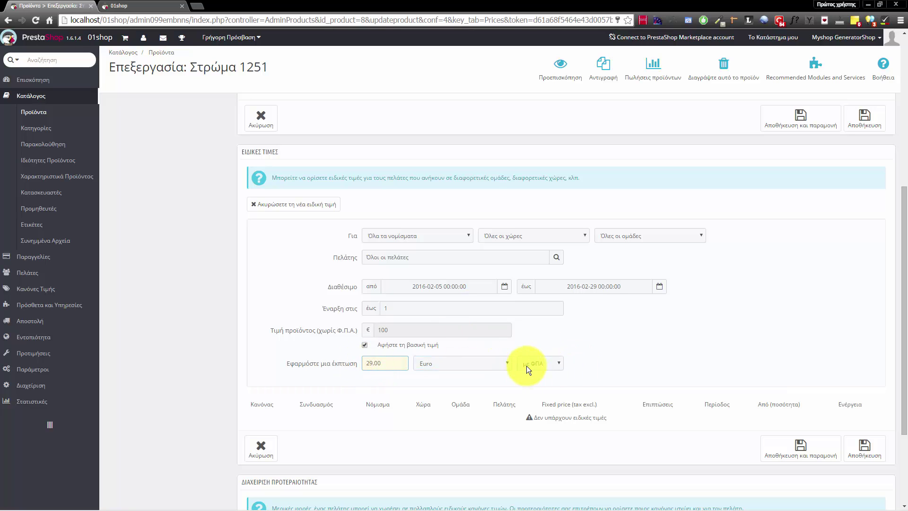
pyautogui.click(789, 454)
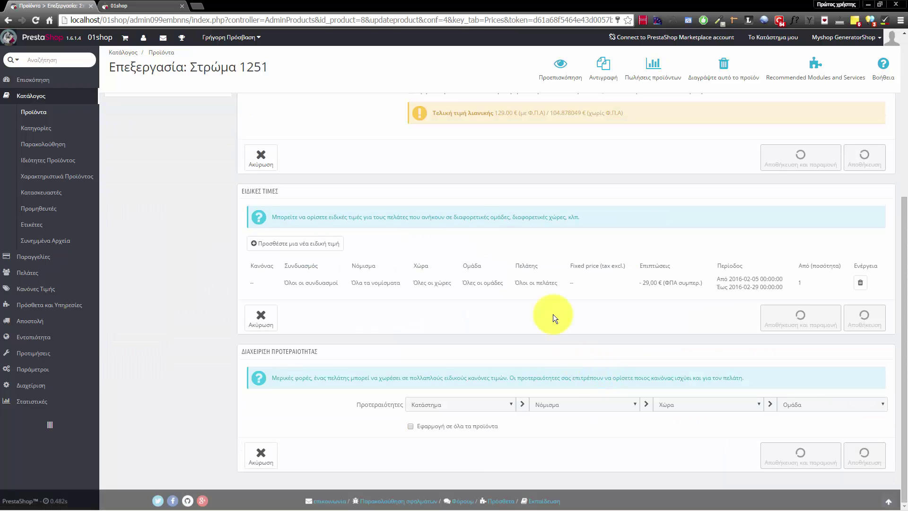
# Review the saved special price's combination, customer scope, validity period and reduction
pyautogui.moveTo(283, 283); pyautogui.dragTo(292, 283)
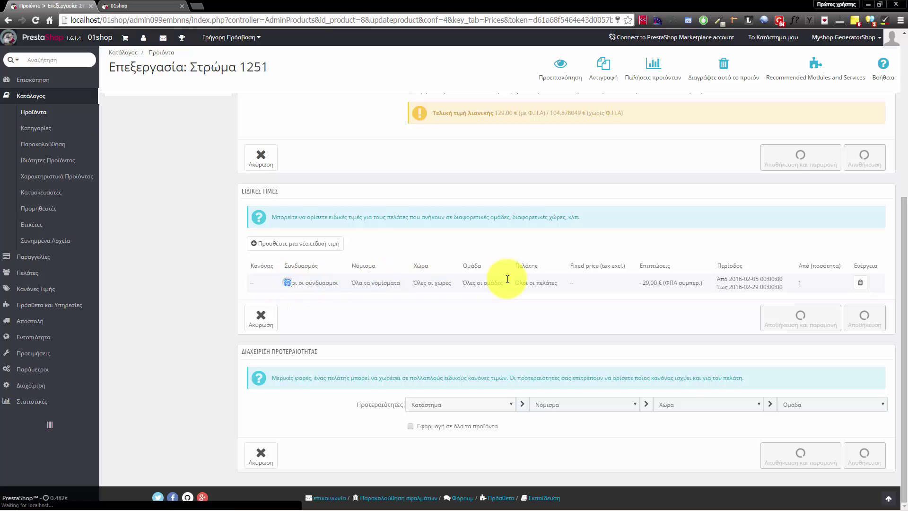
pyautogui.moveTo(596, 279); pyautogui.dragTo(770, 260)
pyautogui.click(762, 256)
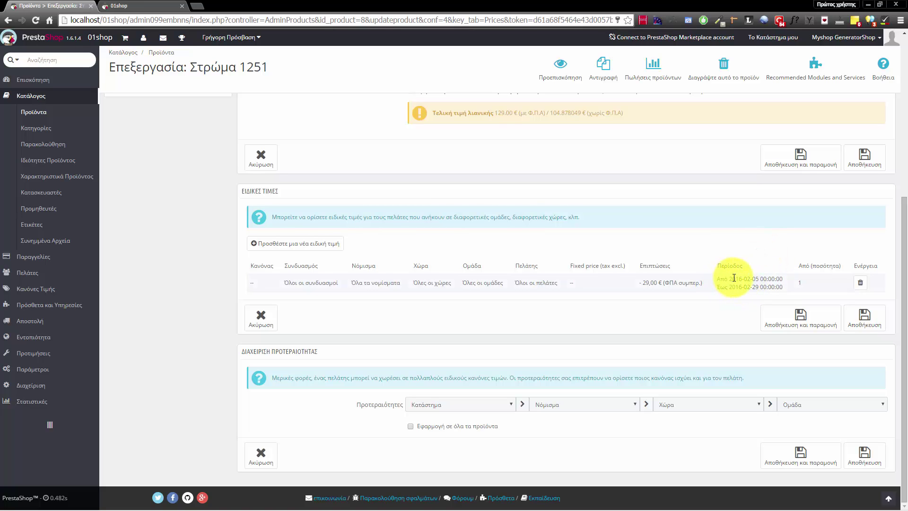
pyautogui.moveTo(758, 279); pyautogui.dragTo(730, 288)
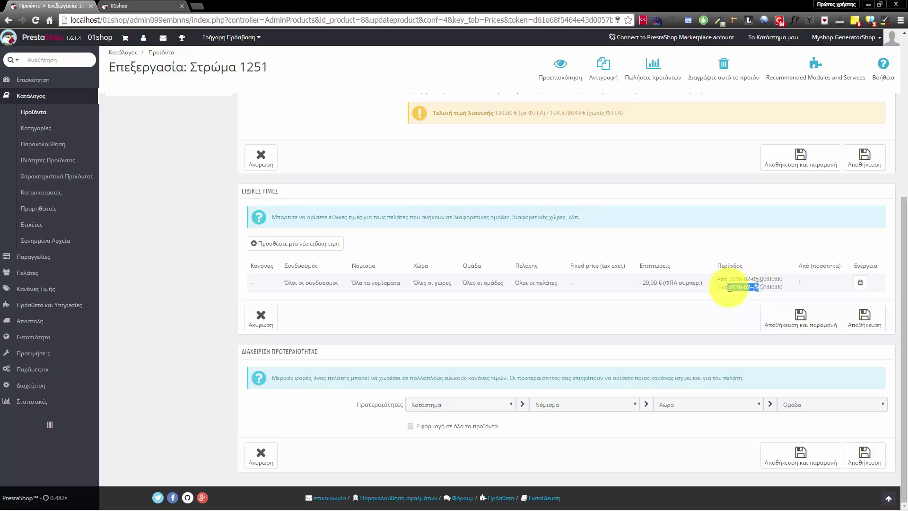
pyautogui.moveTo(642, 283); pyautogui.dragTo(658, 283)
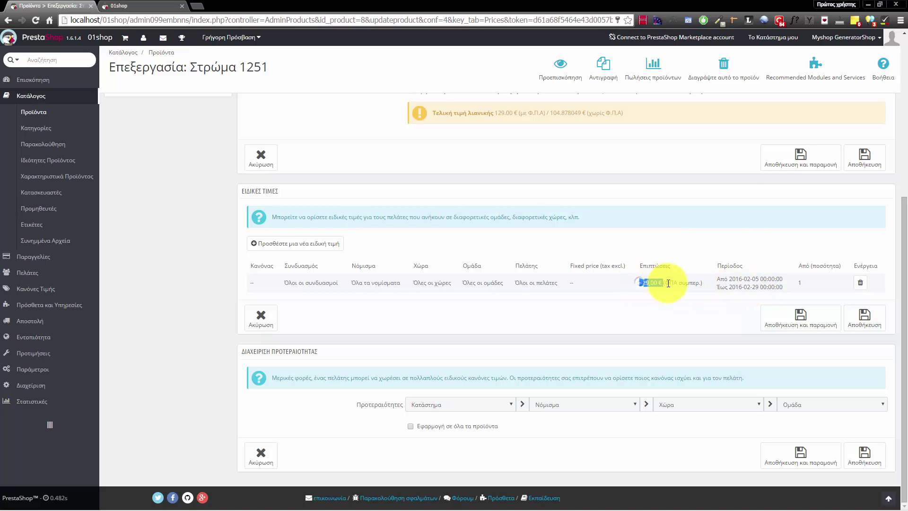
# Examine the priority management settings and their explanation below the product's special prices
pyautogui.scroll(5, 520, 260)
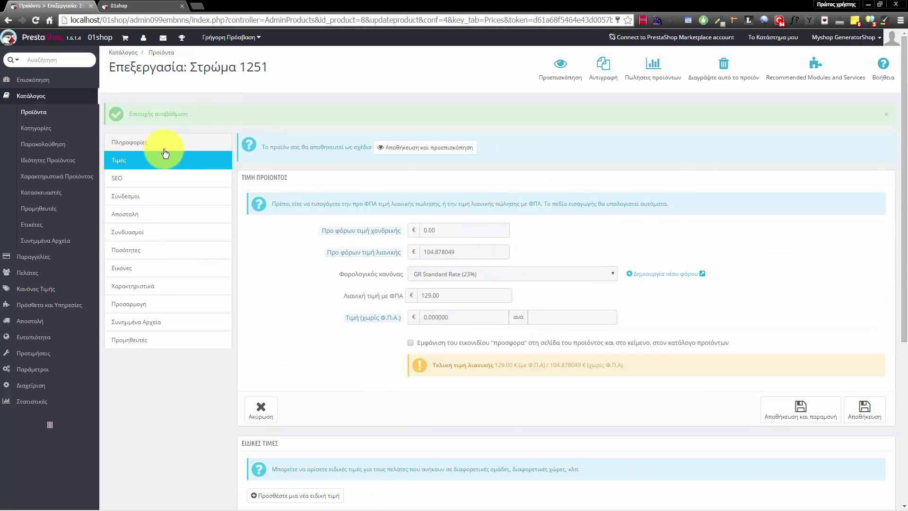
pyautogui.click(180, 143)
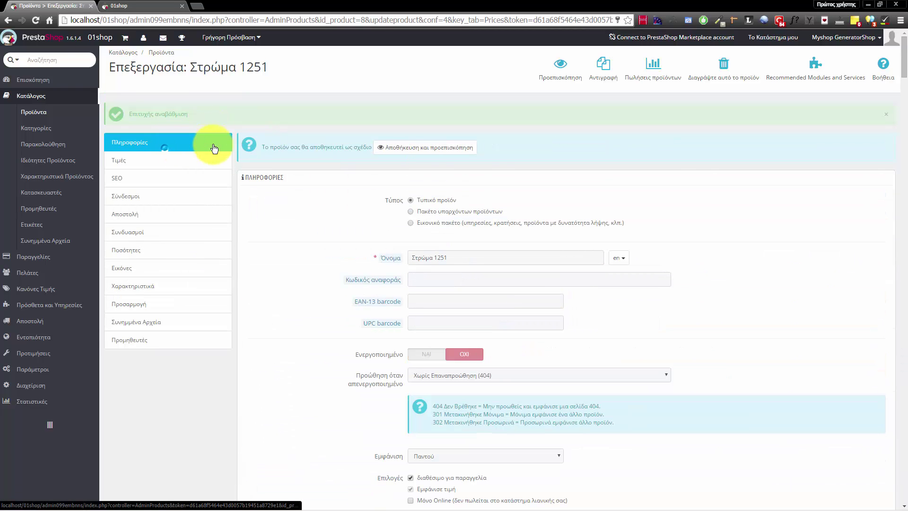
pyautogui.click(172, 160)
pyautogui.scroll(-3, 535, 307)
pyautogui.scroll(-2, 535, 308)
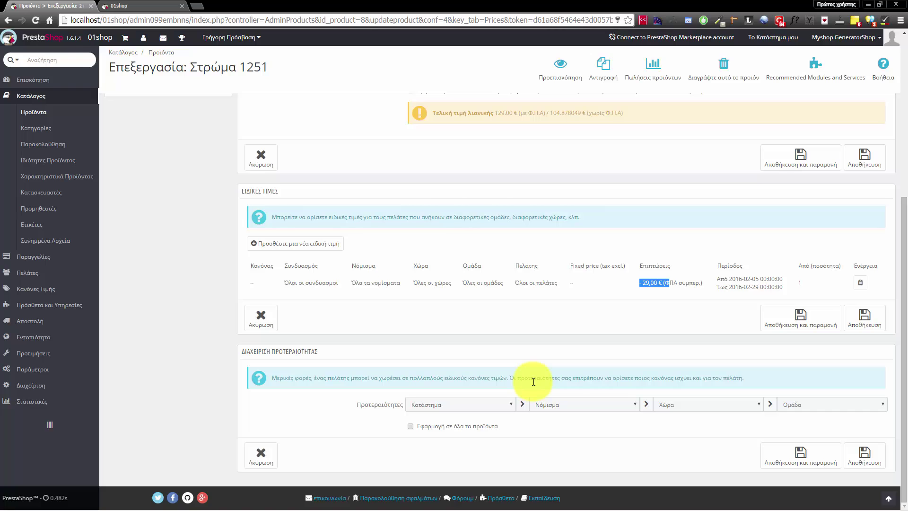
pyautogui.click(490, 405)
pyautogui.click(600, 407)
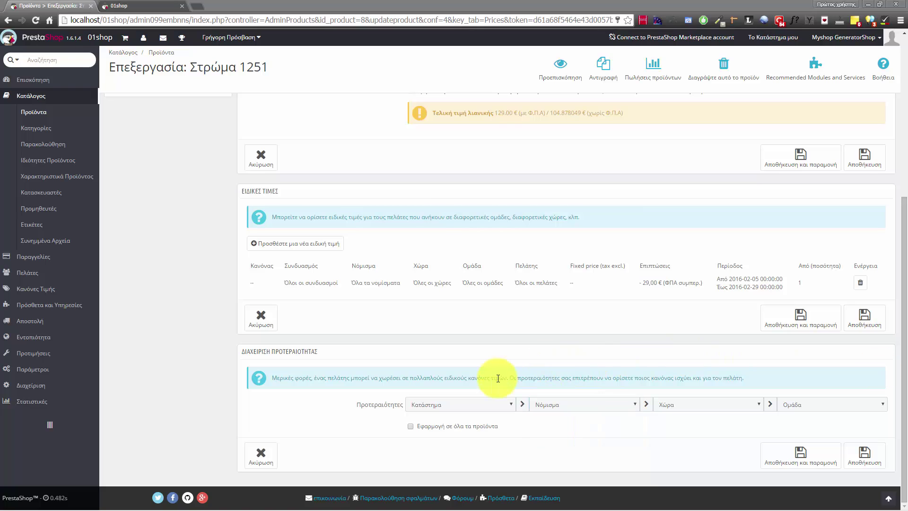
pyautogui.click(458, 406)
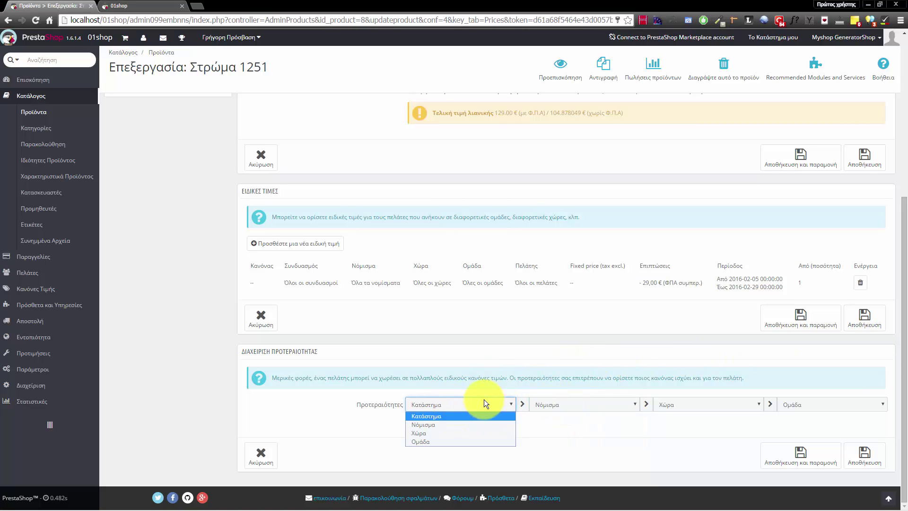
pyautogui.click(490, 377)
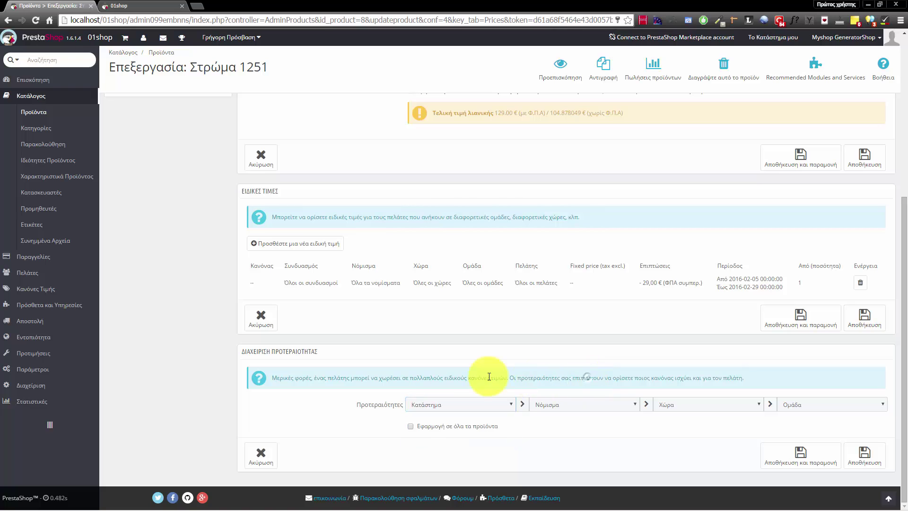
pyautogui.moveTo(517, 376); pyautogui.dragTo(774, 376)
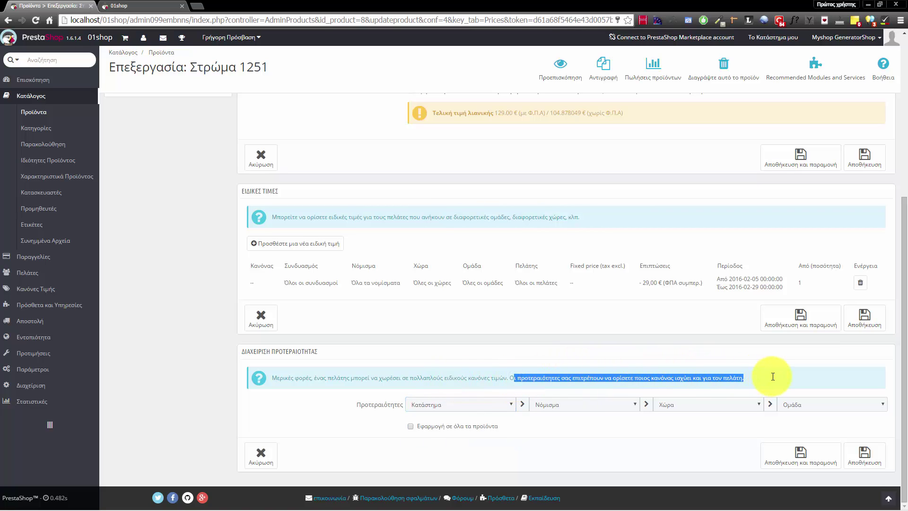
pyautogui.doubleClick(283, 378)
pyautogui.moveTo(732, 377); pyautogui.dragTo(307, 370)
# Copy the product name Στρώμα 1251 from the product information into the English SEO meta title
pyautogui.scroll(5, 403, 399)
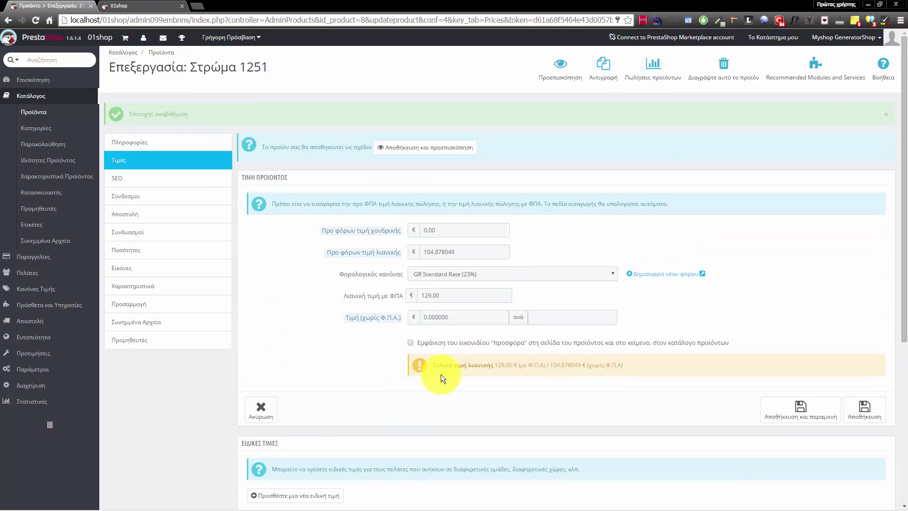
pyautogui.click(173, 178)
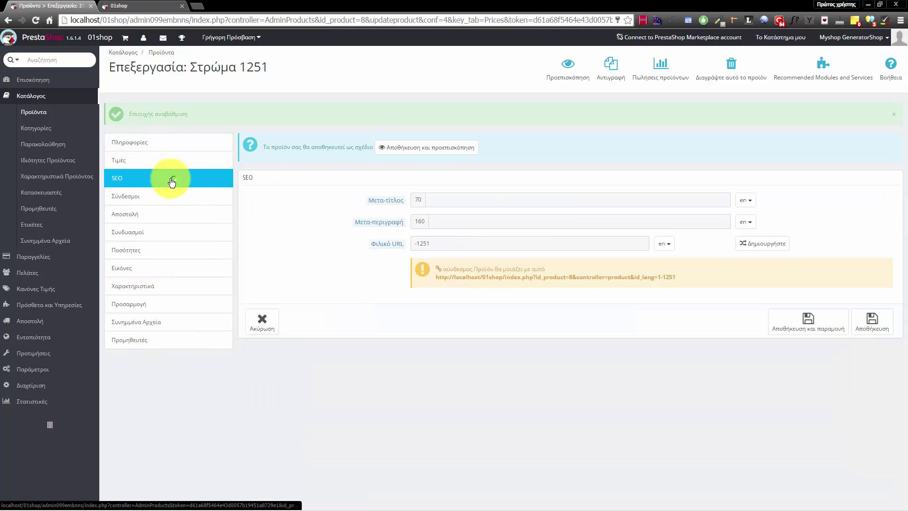
pyautogui.click(486, 199)
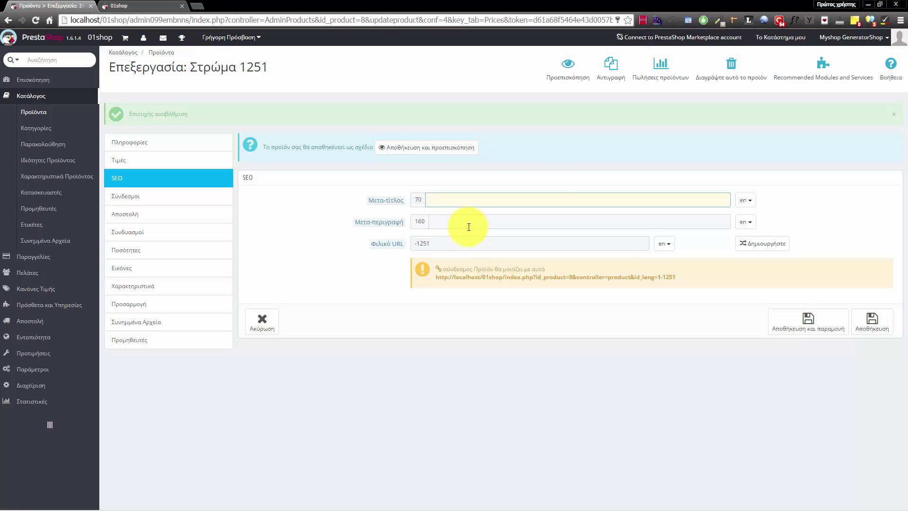
pyautogui.click(169, 144)
pyautogui.tripleClick(448, 257)
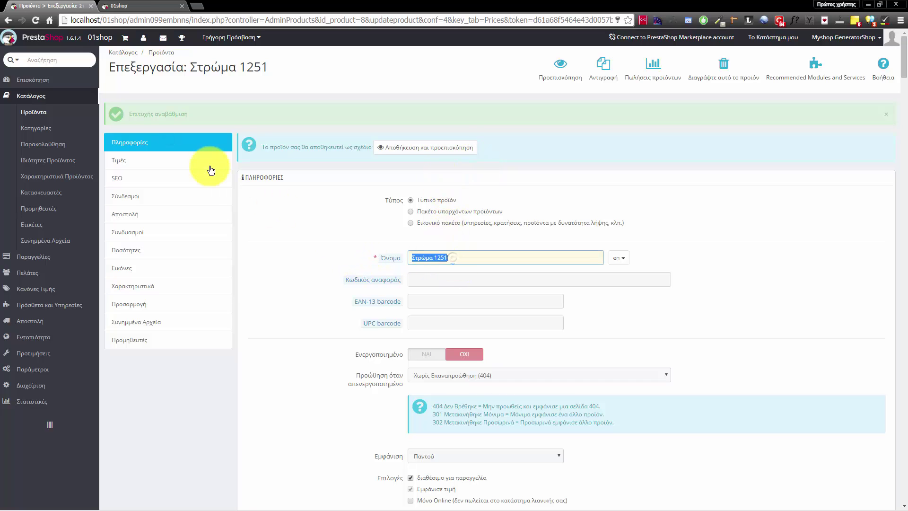
pyautogui.click(172, 179)
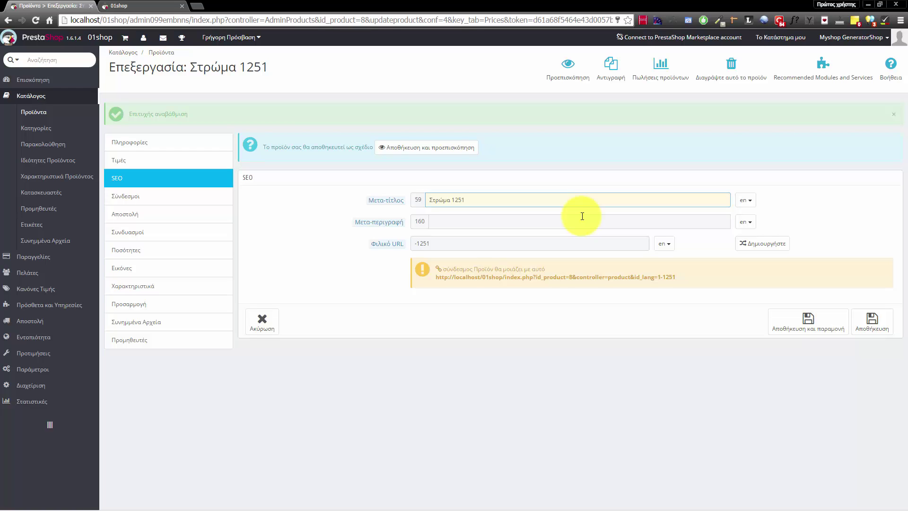
# Expand the English meta title to "Στρώματα - Στρώμα 1251 μαλακό | 01shop" and check its remaining character count
pyautogui.write('Στρώματα - Στρώμα 1251 μαλακό')
pyautogui.write('|')
pyautogui.write('01shop')
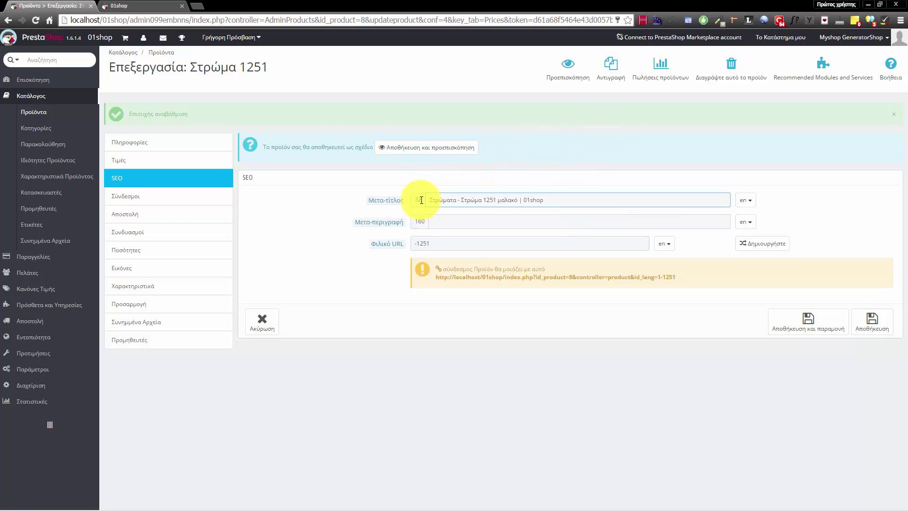
pyautogui.doubleClick(420, 201)
pyautogui.click(569, 203)
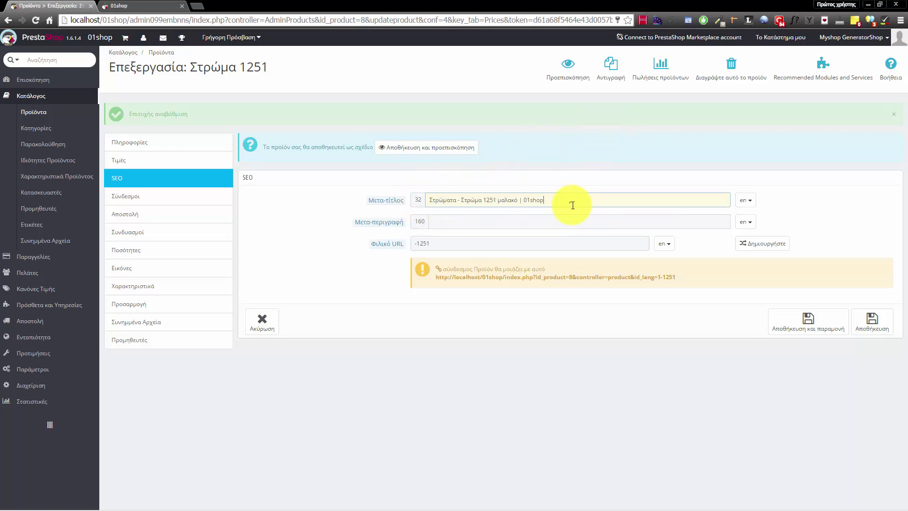
# Test the meta title's character limit with repeated "asd" filler text, and remove the filler
pyautogui.write('asdasdasdasdasdasdasdasdasdasdasdasd')
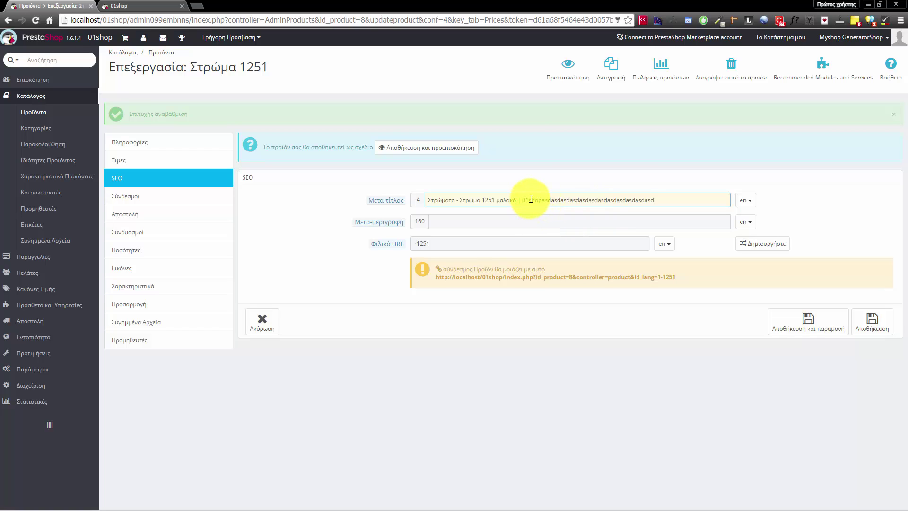
pyautogui.moveTo(531, 199); pyautogui.dragTo(655, 200)
pyautogui.press('BackSpace')
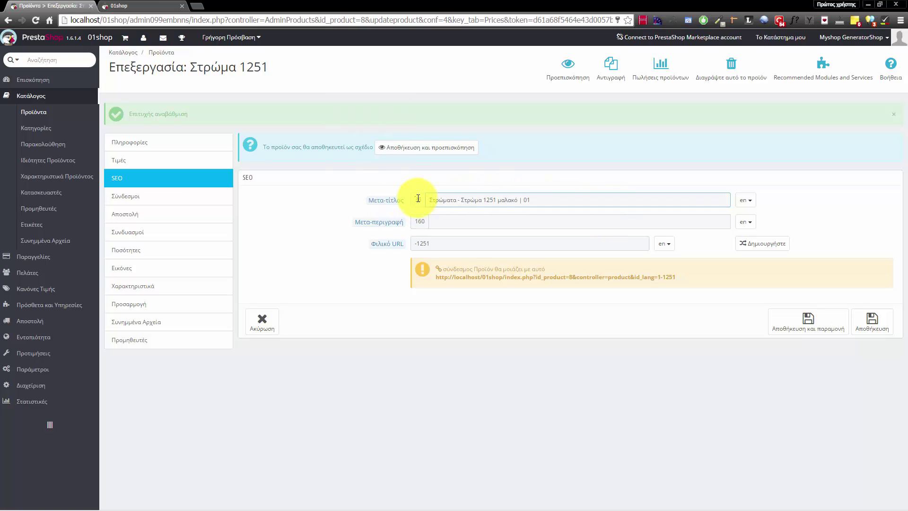
# Re-enter the English meta title as "Στρώματα - Στρώμα 1251 μαλακό | 01shop" and highlight the shop name at its end
pyautogui.tripleClick(554, 203)
pyautogui.hotkey('ctrl', 'c')
pyautogui.press('BackSpace')
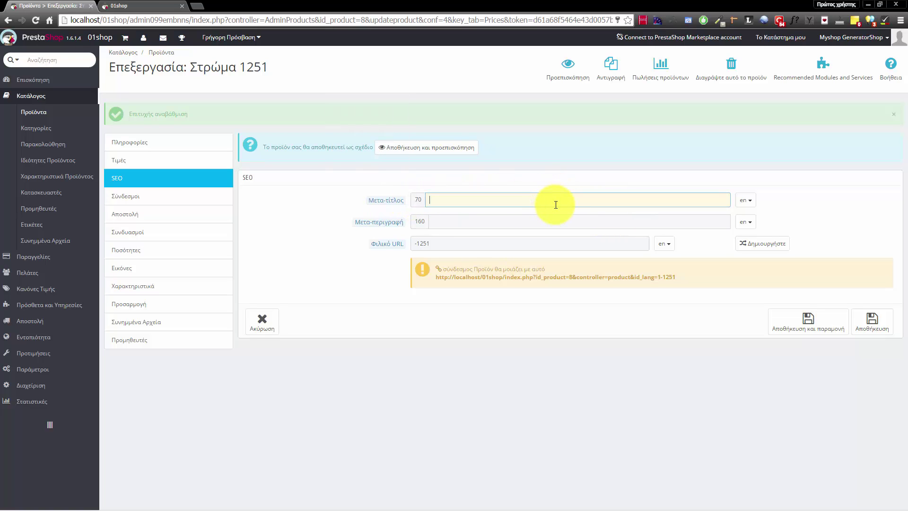
pyautogui.hotkey('ctrl', 'v')
pyautogui.write('shop')
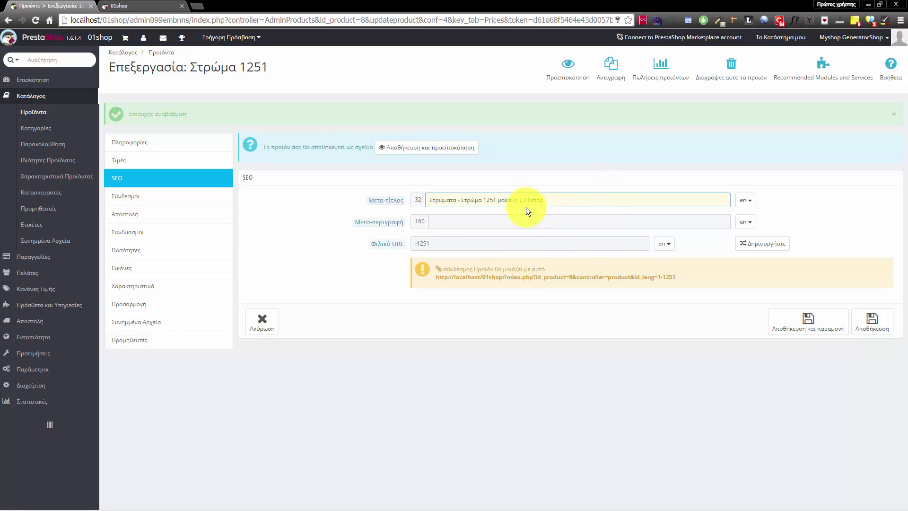
pyautogui.moveTo(523, 200); pyautogui.dragTo(563, 199)
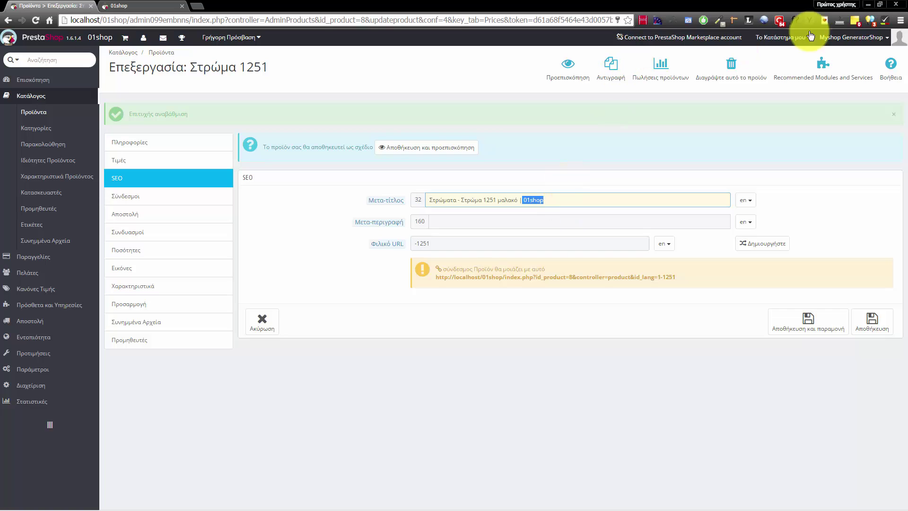
# Search Google for "στρώματα" in a separate tab, examine how the result titles combine keyword and shop name, and close the tab
pyautogui.click(198, 5)
pyautogui.write('Στρώματα')
pyautogui.press('Return')
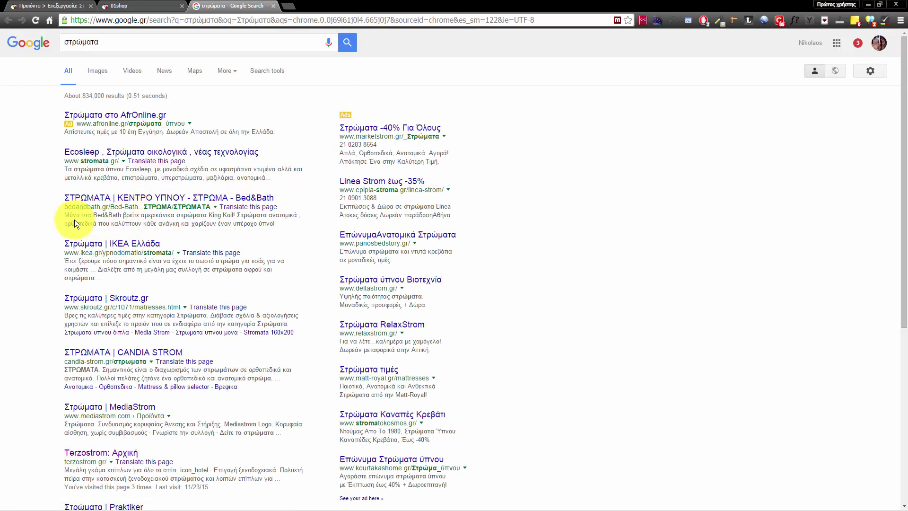
pyautogui.moveTo(61, 245); pyautogui.dragTo(58, 203)
pyautogui.click(58, 204)
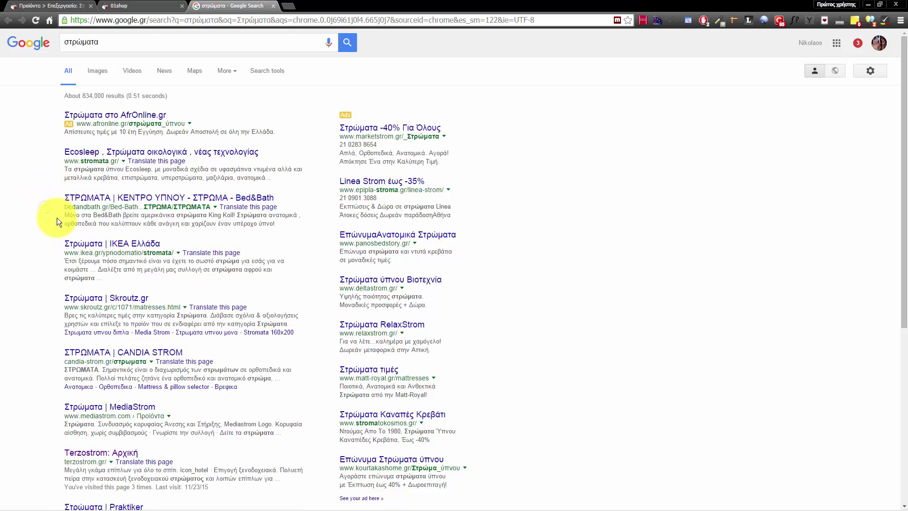
pyautogui.scroll(-2, 56, 454)
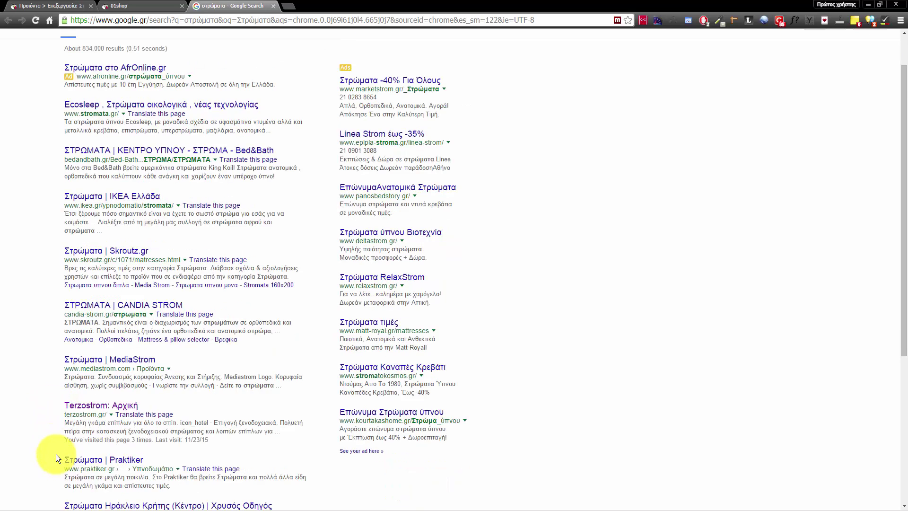
pyautogui.moveTo(61, 360); pyautogui.dragTo(156, 361)
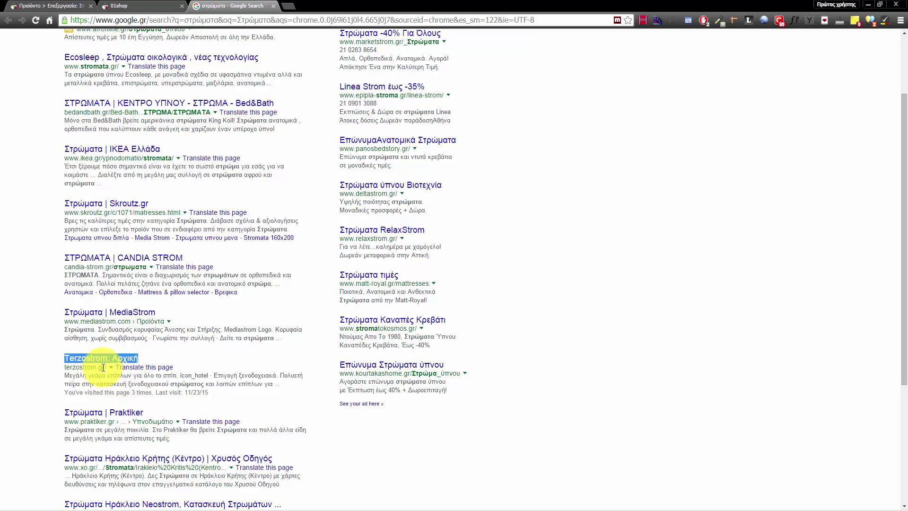
pyautogui.scroll(2, 109, 362)
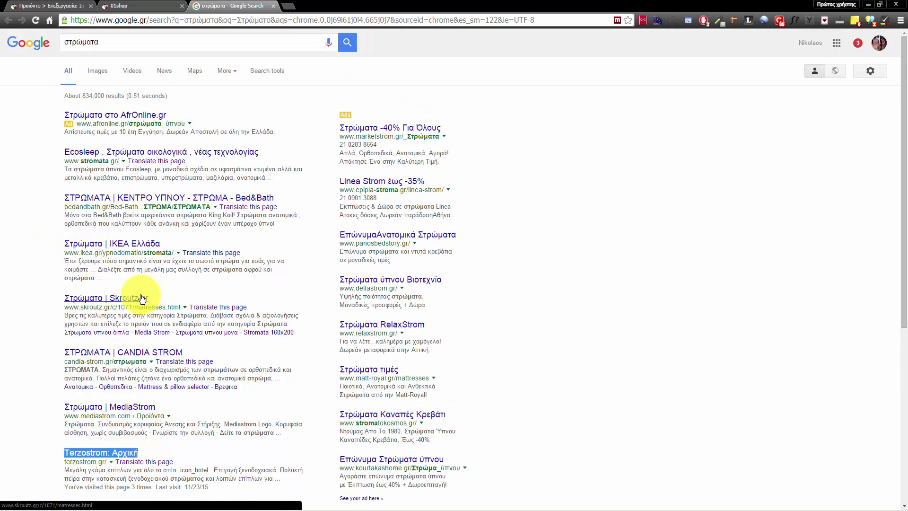
pyautogui.moveTo(57, 244); pyautogui.dragTo(97, 239)
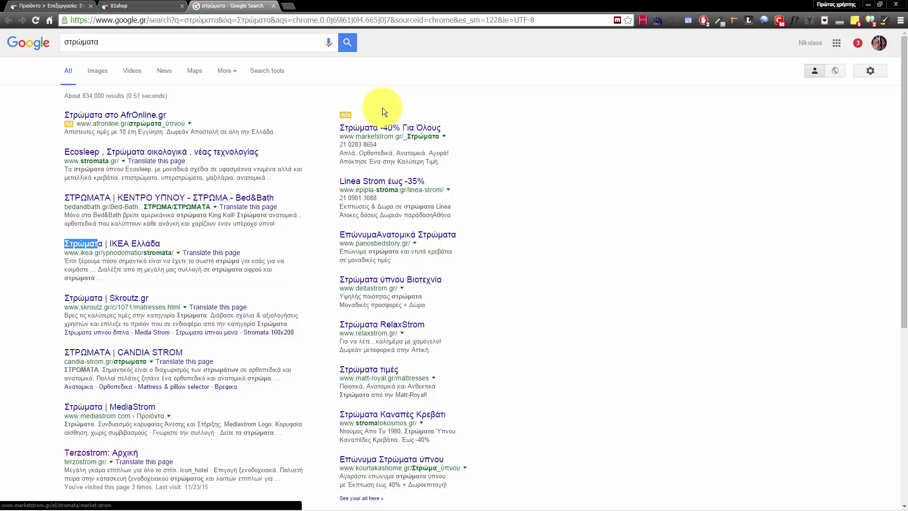
pyautogui.click(274, 6)
# Fill the English meta description with a generated Lorem ipsum paragraph beginning "Nullam nulla eros"
pyautogui.click(436, 223)
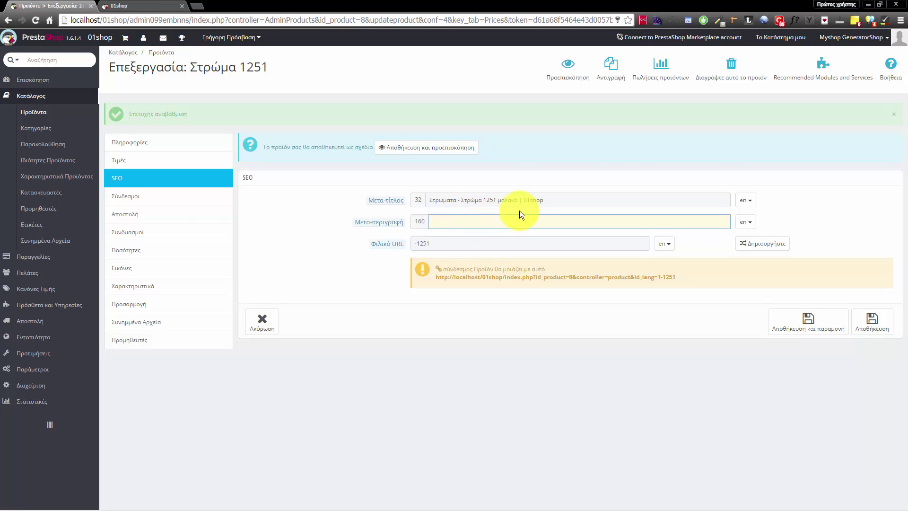
pyautogui.click(810, 20)
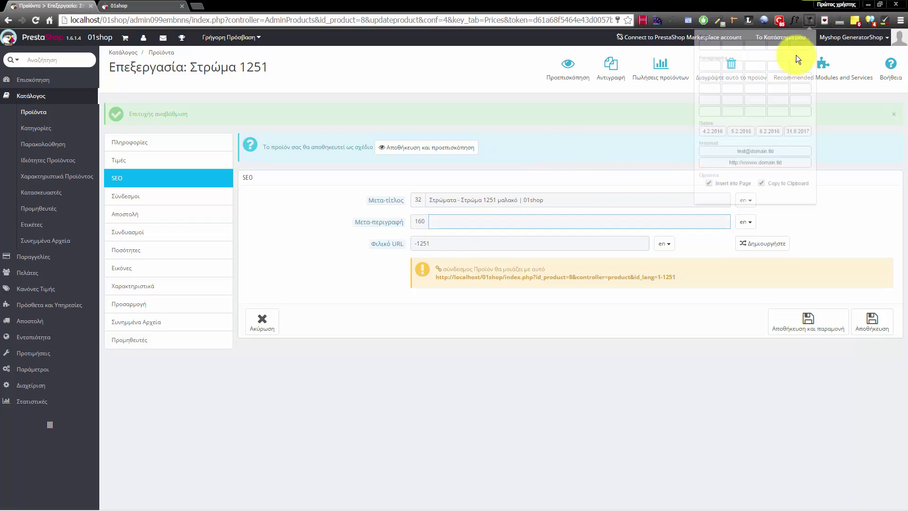
pyautogui.click(805, 70)
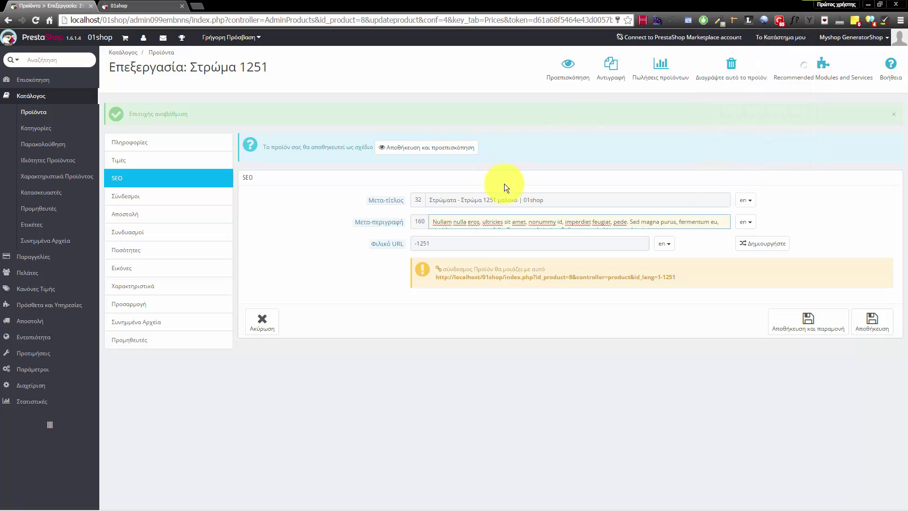
pyautogui.click(676, 218)
pyautogui.press('BackSpace')
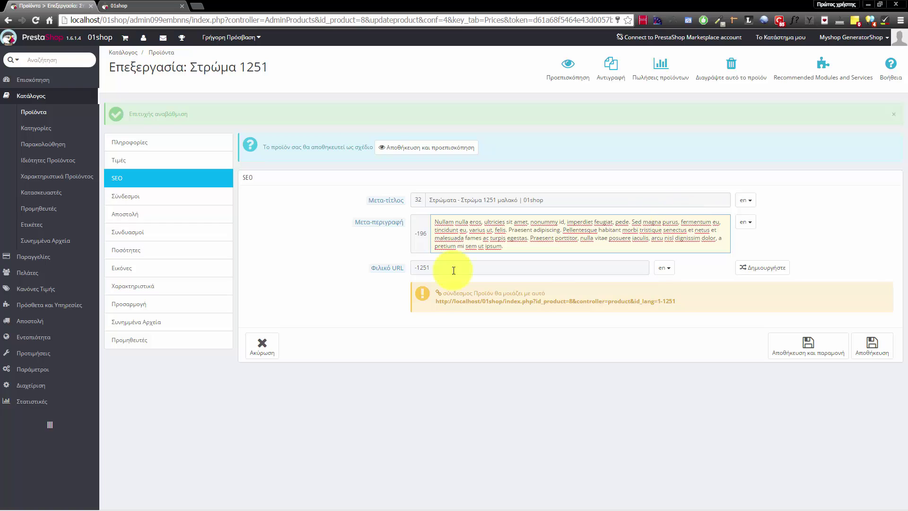
# Shorten the English meta description to fit the 160-character limit, ending it at "Praesent adipiscing"
pyautogui.moveTo(622, 231); pyautogui.dragTo(650, 247)
pyautogui.press('BackSpace')
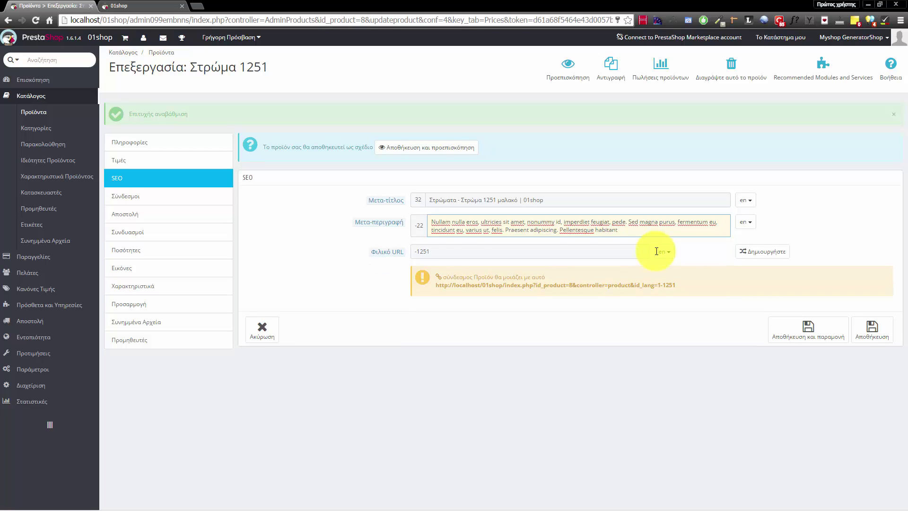
pyautogui.press('BackSpace')
pyautogui.press('BackSpace')
pyautogui.press('BackSpace')
pyautogui.press('BackSpace')
pyautogui.press('BackSpace')
pyautogui.press('BackSpace')
pyautogui.press('BackSpace')
pyautogui.press('BackSpace')
pyautogui.press('BackSpace')
pyautogui.press('BackSpace')
pyautogui.press('BackSpace')
pyautogui.press('BackSpace')
pyautogui.press('BackSpace')
pyautogui.press('BackSpace')
pyautogui.press('BackSpace')
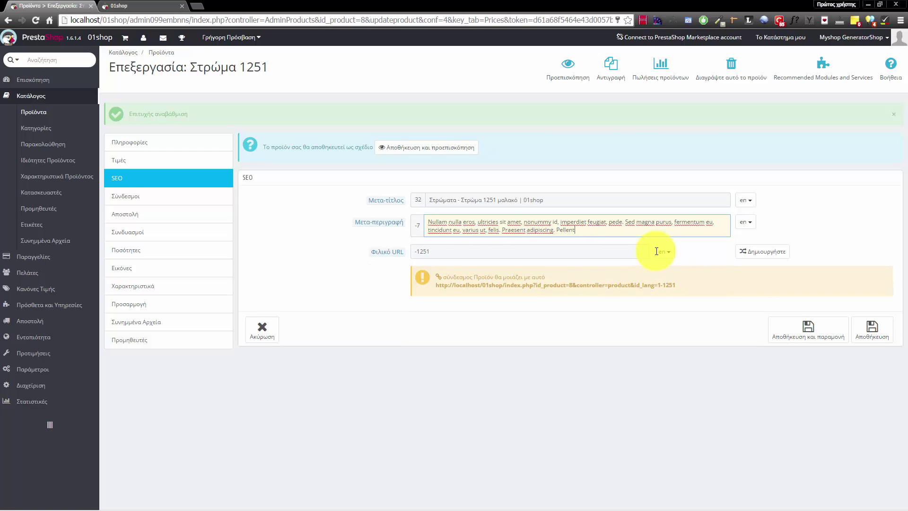
pyautogui.press('BackSpace')
pyautogui.press('BackSpace')
pyautogui.press('BackSpace')
pyautogui.press('BackSpace')
pyautogui.press('BackSpace')
pyautogui.press('BackSpace')
pyautogui.press('BackSpace')
pyautogui.press('BackSpace')
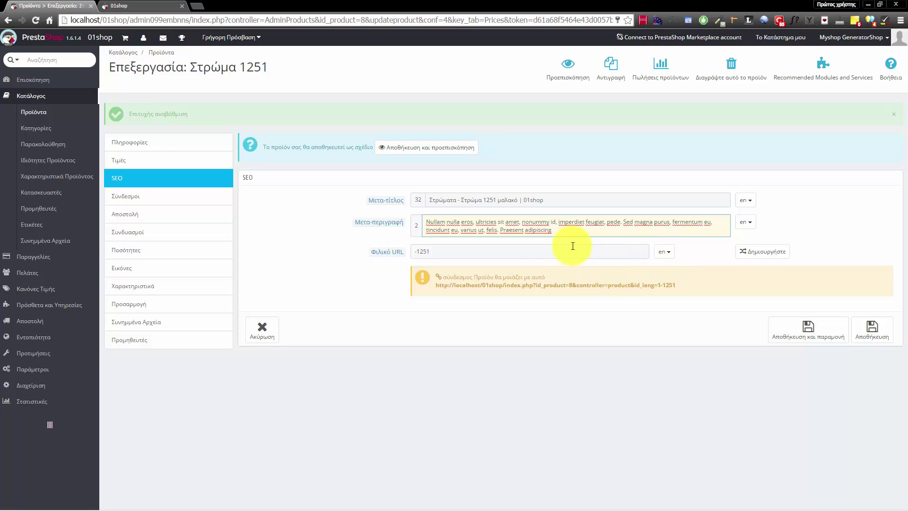
# Set the English friendly URL to "stroma-1251" and save the product, staying on its edit page
pyautogui.click(497, 251)
pyautogui.hotkey('ctrl', 'a')
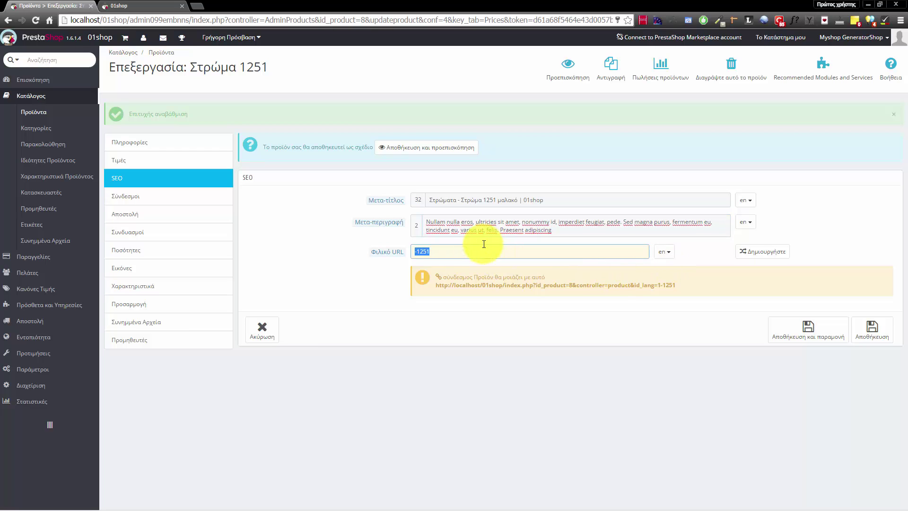
pyautogui.write('stroma-1251')
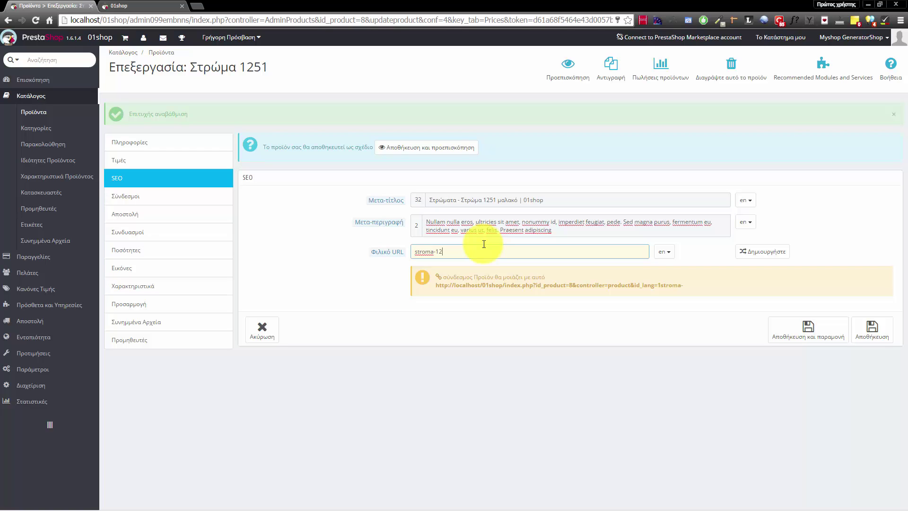
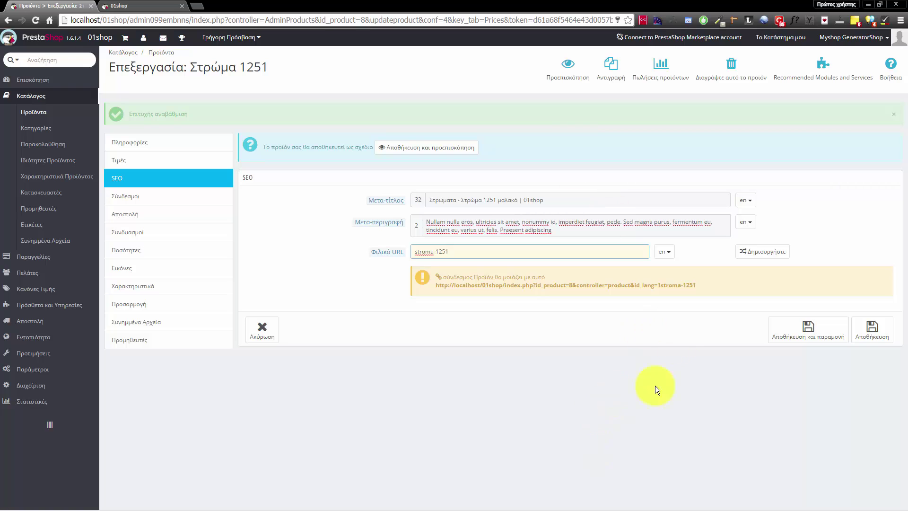
pyautogui.click(808, 331)
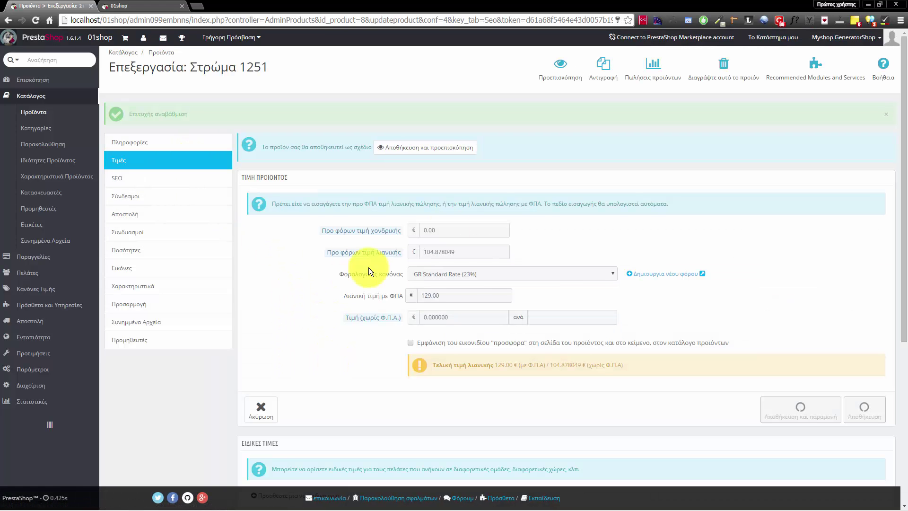
# Associate the product with the Στρώματα category under Home, check the accessories explanation, and save while staying in the product
pyautogui.scroll(-5, 372, 297)
pyautogui.scroll(5, 388, 277)
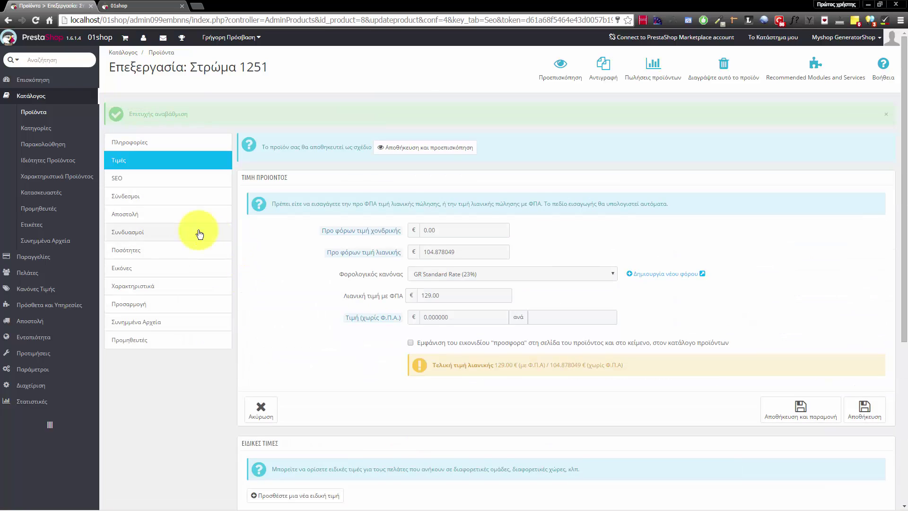
pyautogui.click(152, 196)
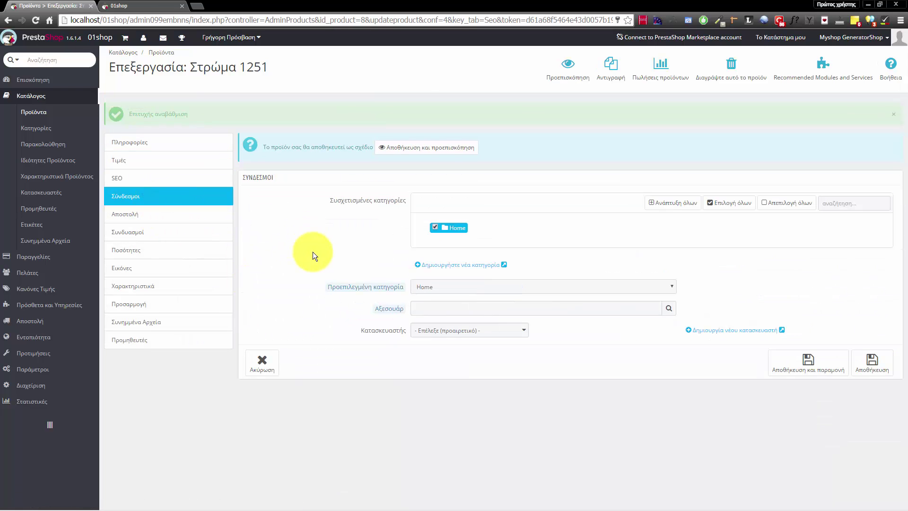
pyautogui.click(459, 230)
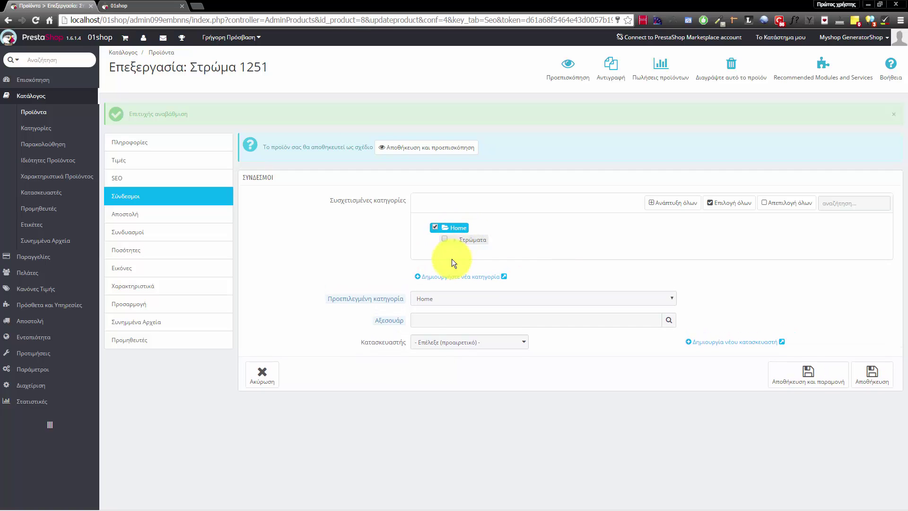
pyautogui.click(444, 239)
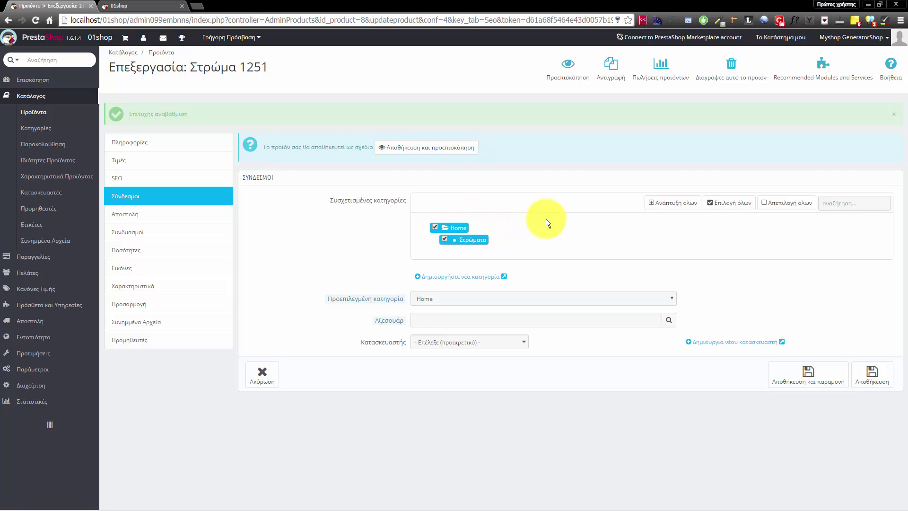
pyautogui.moveTo(395, 324)
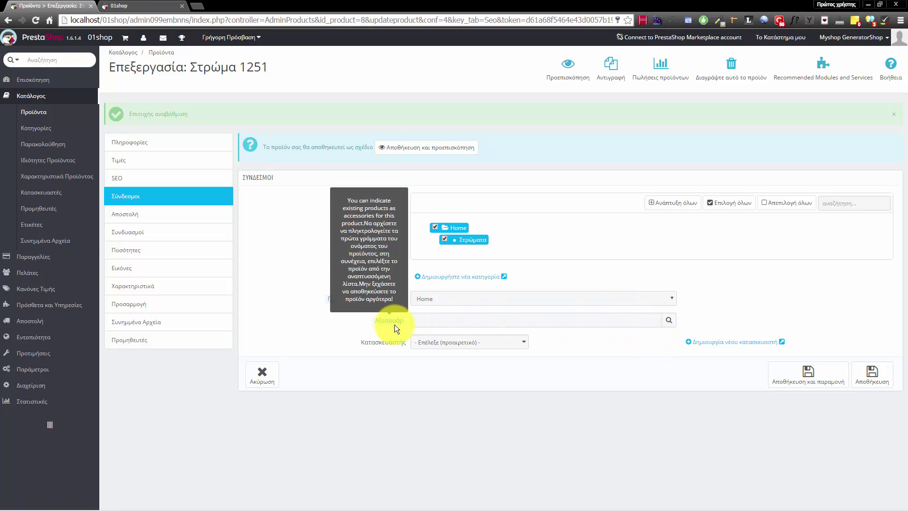
pyautogui.click(804, 381)
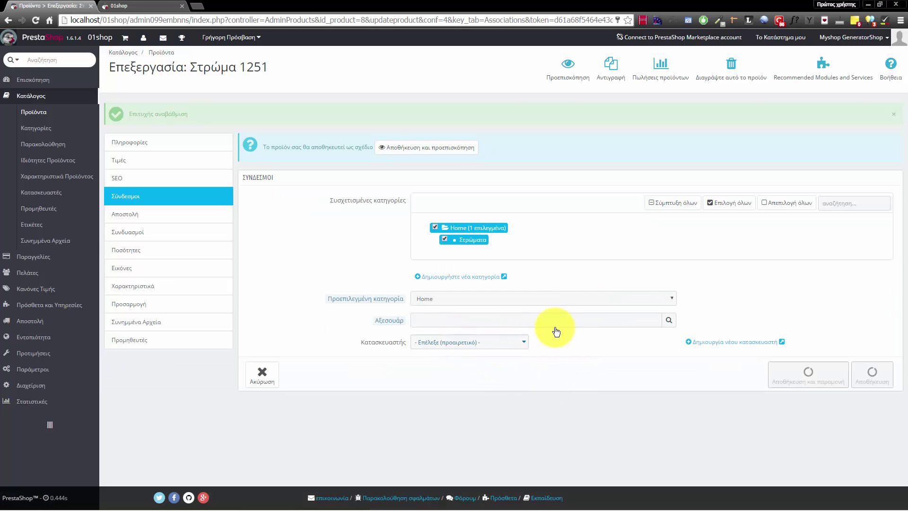
# Check the manufacturer choices available for the product and open the shop's manufacturers list in a separate tab
pyautogui.click(506, 347)
pyautogui.click(509, 345)
pyautogui.click(504, 341)
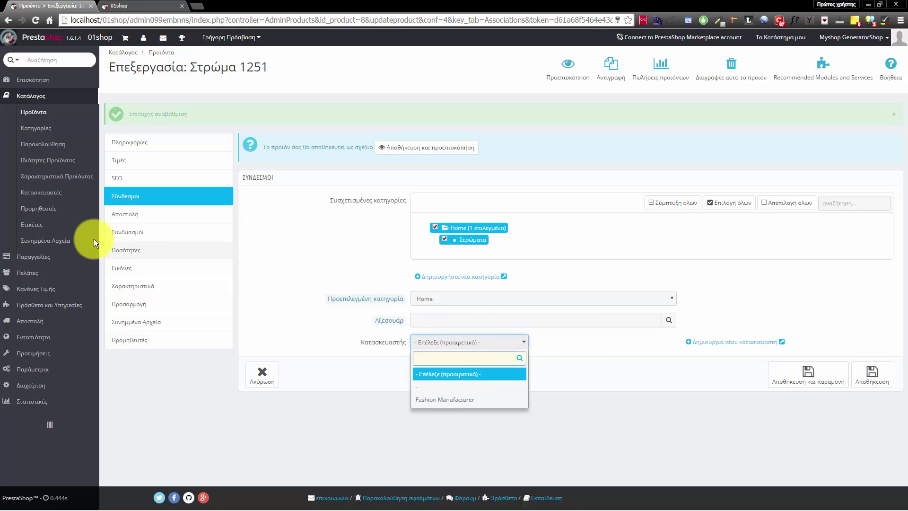
pyautogui.middleClick(58, 197)
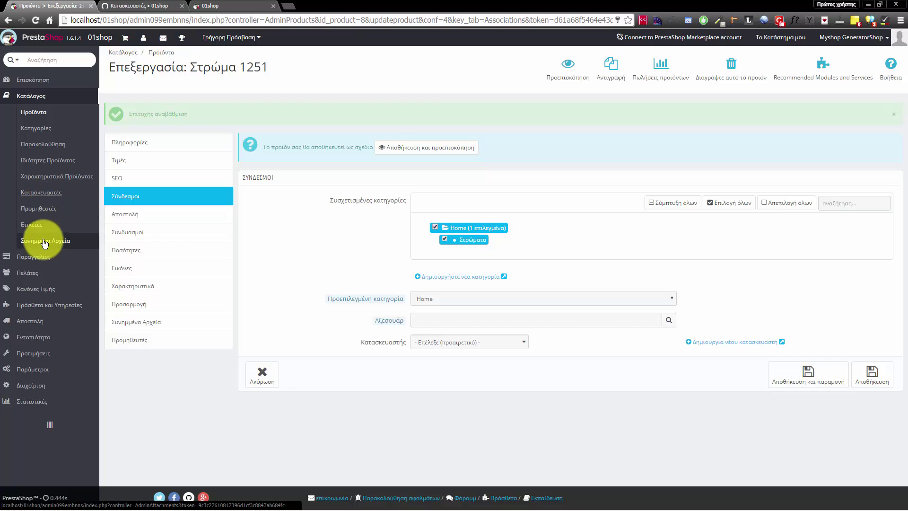
pyautogui.rightClick(58, 199)
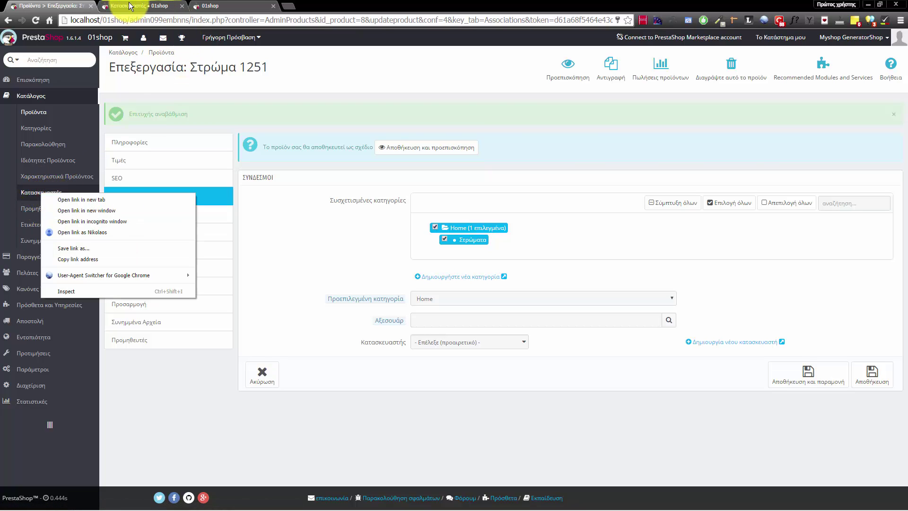
pyautogui.click(146, 6)
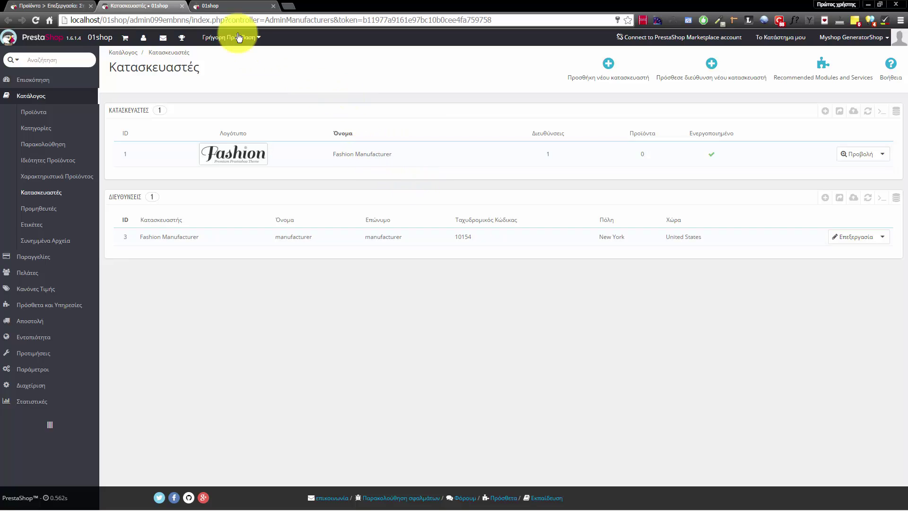
# Start a new manufacturer and name it "Κατασκευαστής Α"
pyautogui.click(610, 67)
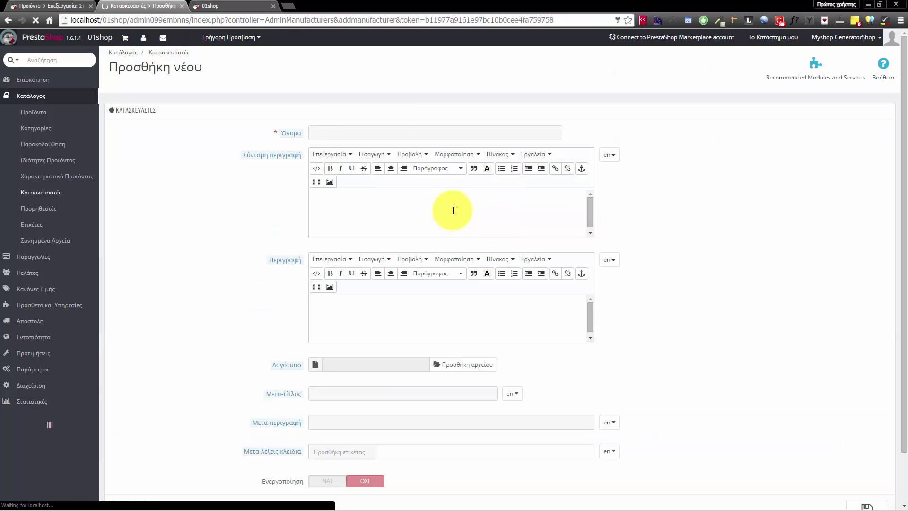
pyautogui.click(390, 131)
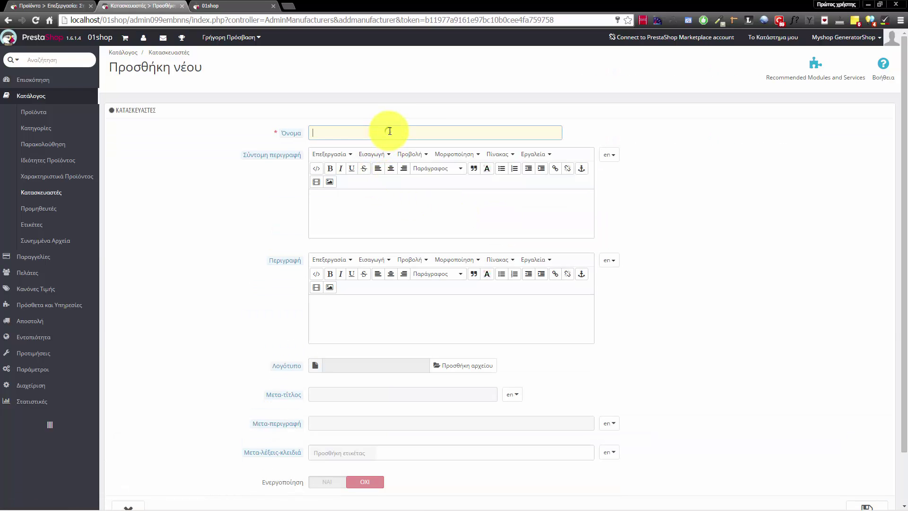
pyautogui.write('Kataskeuasth')
pyautogui.hotkey('ctrl', 'a')
pyautogui.write('Κατασκευαστής Α')
# Fill the manufacturer's English short description and full description with the Lorem ipsum paragraph beginning "Nullam nulla eros"
pyautogui.click(431, 225)
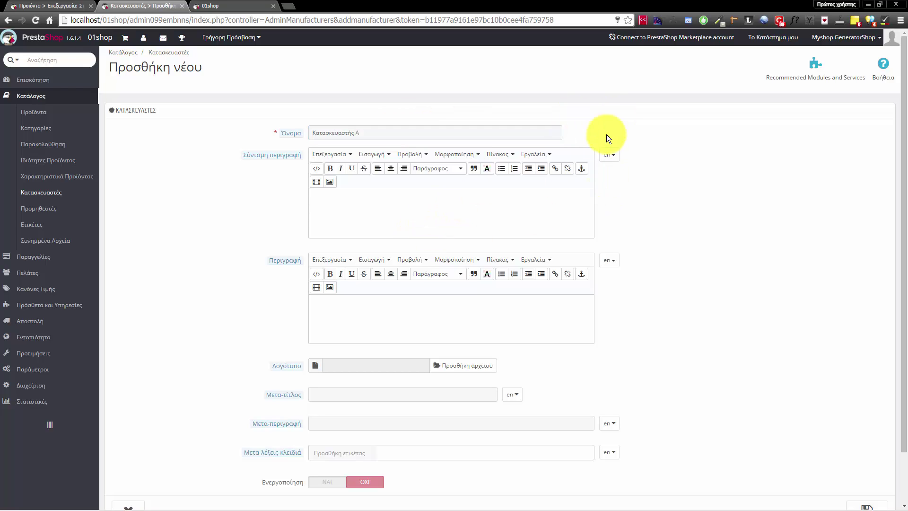
pyautogui.write('Nullam nulla eros, ultricies sit amet, nonummy id, imperdiet feugiat, pede. Sed magna purus, fermentum eu, tincidunt eu, varius ut, felis. Praesent adipiscing. Pellentesque habitant morbi tristique senectus et netus et malesuada fames ac turpis egestas. Praesent porttitor, nulla vitae posuere iaculis, arcu nisl dignissim dolor, a pretium mi sem ut ipsum.')
pyautogui.click(416, 331)
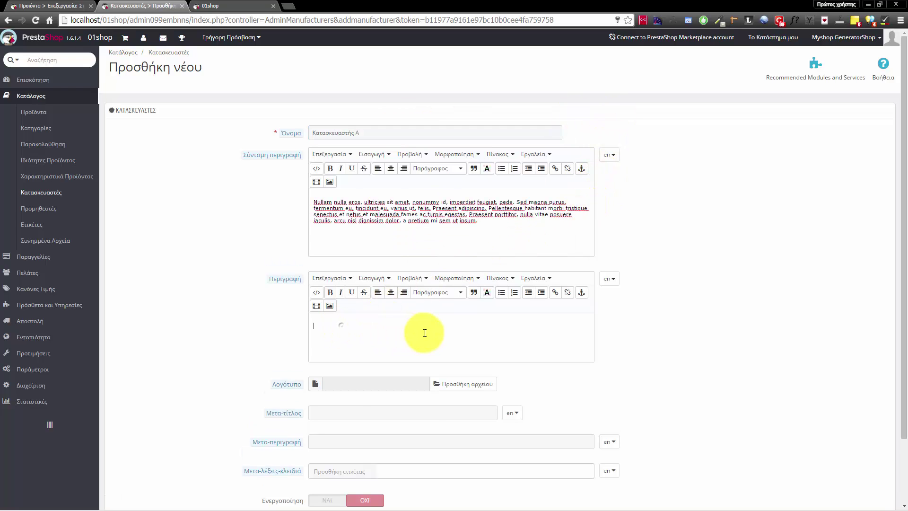
pyautogui.write('Nullam nulla eros, ultricies sit amet, nonummy id, imperdiet feugiat, pede. Sed magna purus, fermentum eu, tincidunt eu, varius ut, felis. Praesent adipiscing. Pellentesque habitant morbi tristique senectus et netus et malesuada fames ac turpis egestas. Praesent porttitor, nulla vitae posuere iaculis, arcu nisl dignissim dolor, a pretium mi sem ut ipsum.')
# Cut the manufacturer's English short description from "Pellentesque habitant" onwards
pyautogui.moveTo(478, 221); pyautogui.dragTo(489, 208)
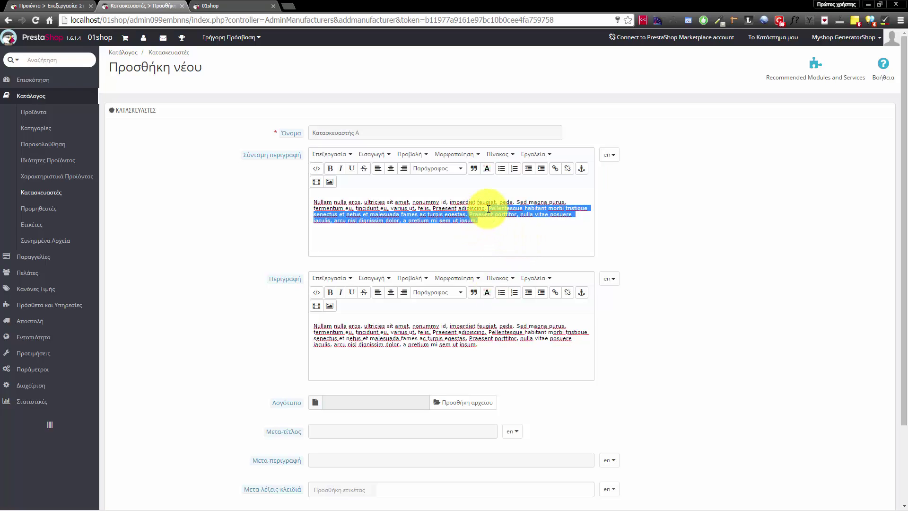
# Shorten the manufacturer's short description by deleting everything after "Praesent adipiscing."
pyautogui.press('BackSpace')
pyautogui.scroll(-2, 503, 308)
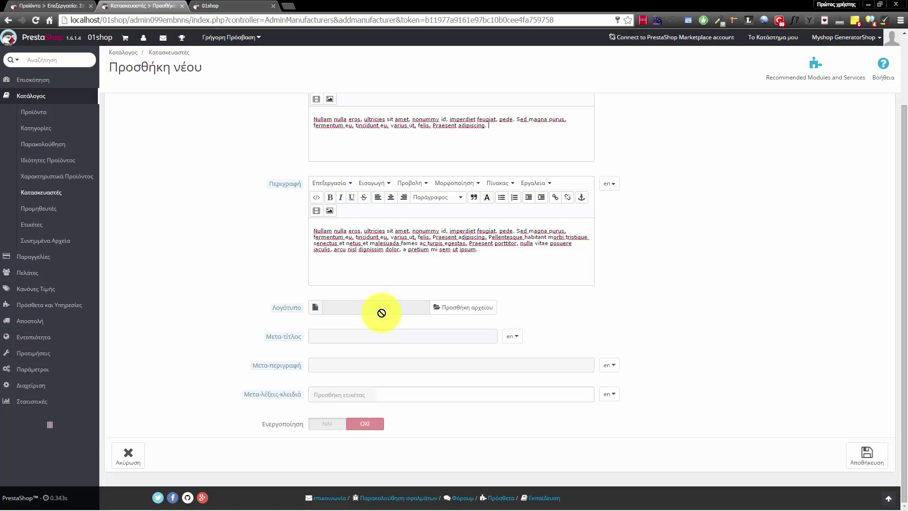
pyautogui.click(383, 338)
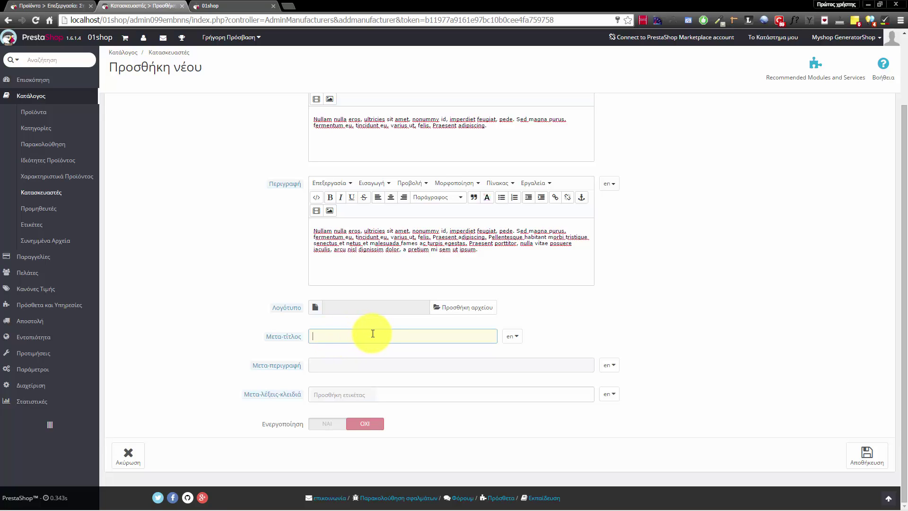
pyautogui.write('Σταρακια')
pyautogui.hotkey('ctrl', 'a')
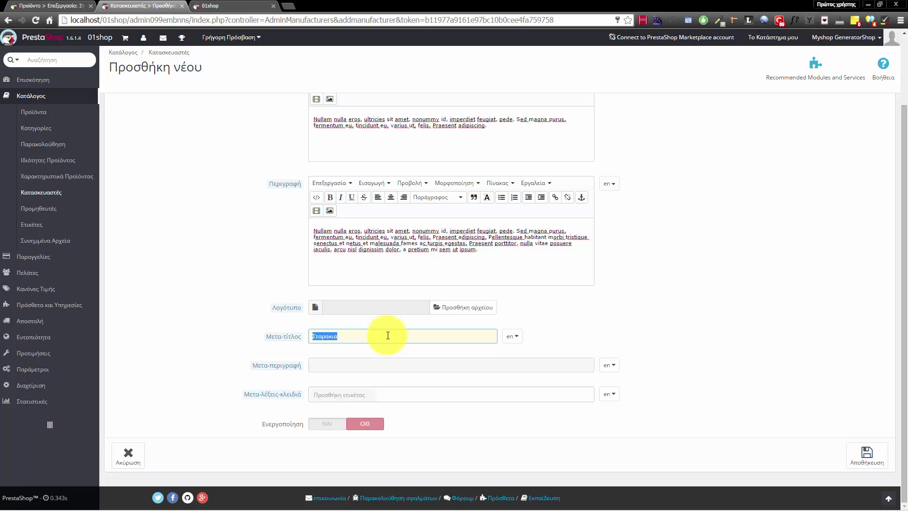
pyautogui.write('Αll start')
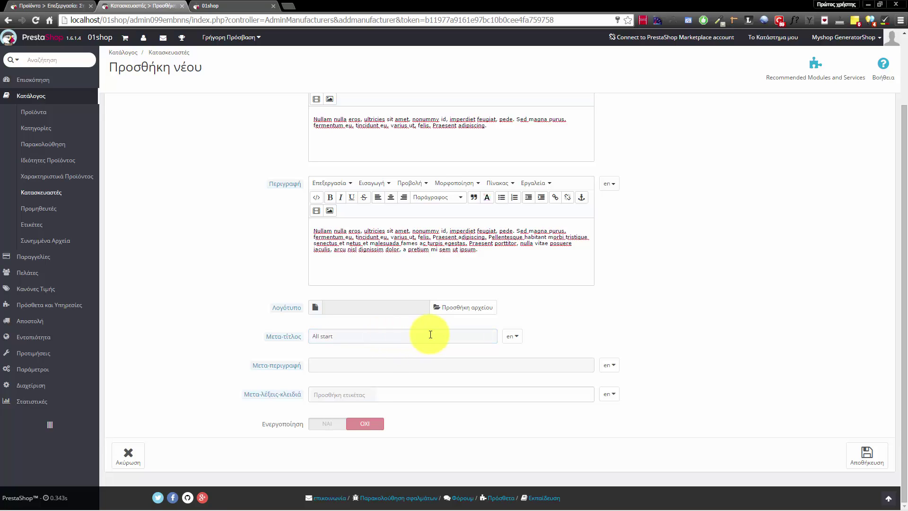
pyautogui.click(359, 364)
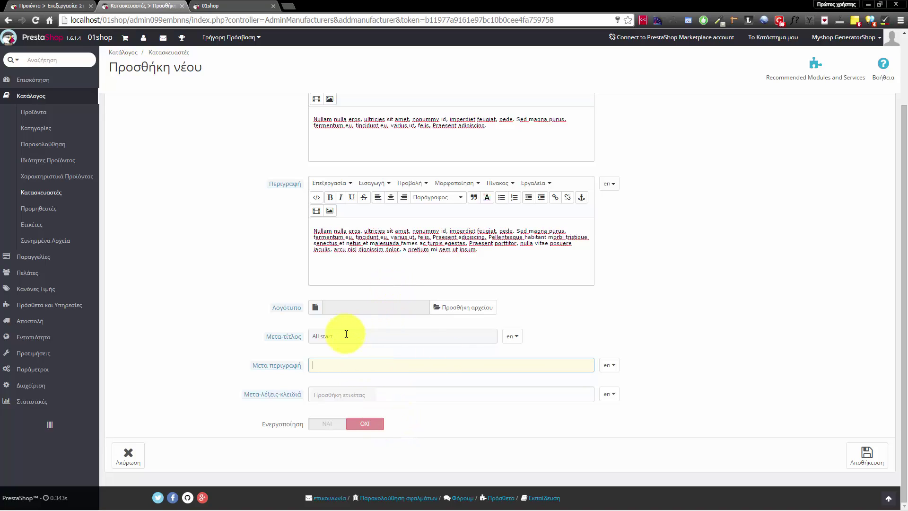
pyautogui.moveTo(344, 334); pyautogui.dragTo(226, 320)
pyautogui.press('BackSpace')
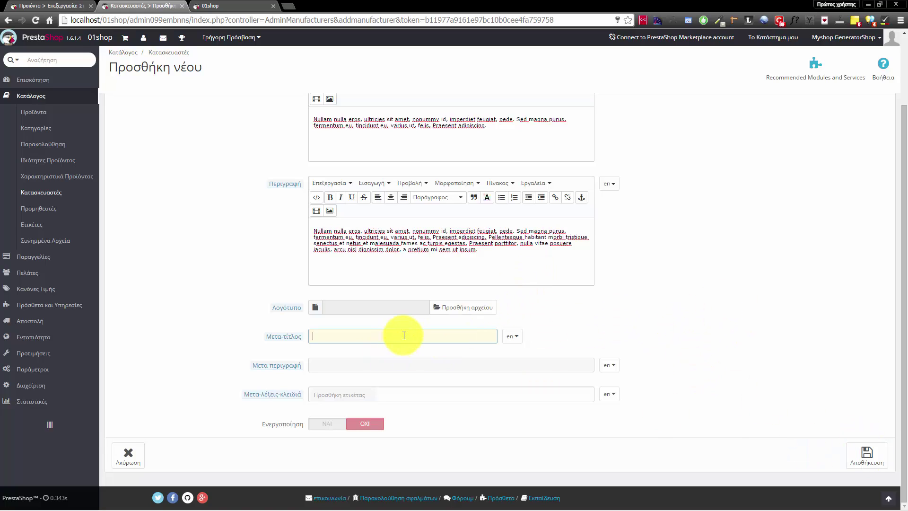
# Paste the copied Nullam text as the meta title and cut it off after "nonummy id,"
pyautogui.hotkey('ctrl', 'v')
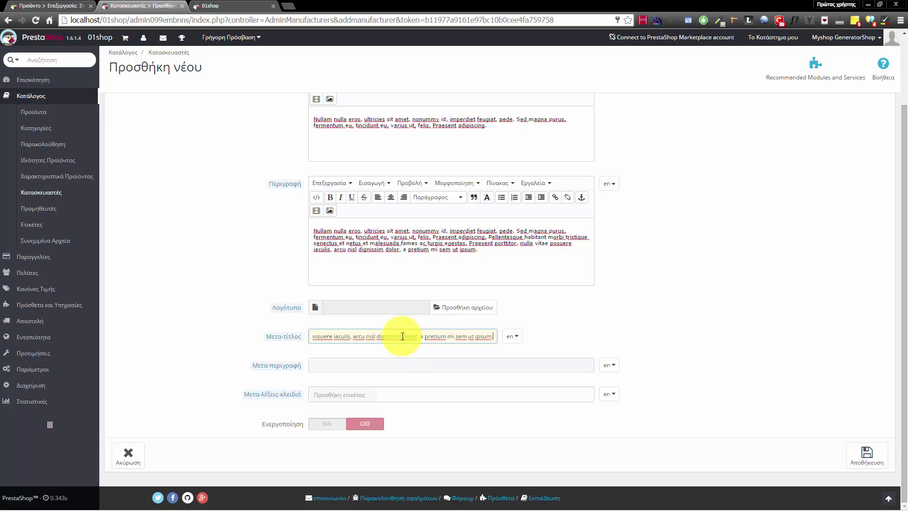
pyautogui.tripleClick(453, 343)
pyautogui.hotkey('shift', 'Right')
pyautogui.hotkey('shift', 'Right')
pyautogui.hotkey('shift', 'Right')
pyautogui.hotkey('shift', 'Right')
pyautogui.hotkey('shift', 'Right')
pyautogui.hotkey('shift', 'Right')
pyautogui.hotkey('shift', 'Right')
pyautogui.hotkey('shift', 'Right')
pyautogui.hotkey('shift', 'Right')
pyautogui.hotkey('shift', 'Right')
pyautogui.hotkey('shift', 'Right')
pyautogui.hotkey('shift', 'Right')
pyautogui.hotkey('shift', 'Right')
pyautogui.hotkey('shift', 'Right')
pyautogui.hotkey('shift', 'Right')
pyautogui.hotkey('shift', 'Right')
pyautogui.hotkey('shift', 'Right')
pyautogui.hotkey('shift', 'Right')
pyautogui.hotkey('shift', 'Right')
pyautogui.hotkey('shift', 'Right')
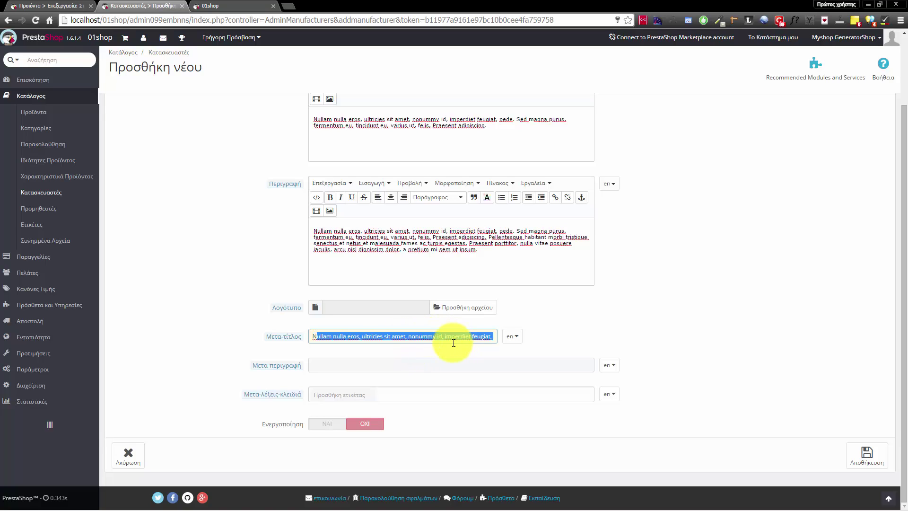
pyautogui.hotkey('shift', 'Right')
pyautogui.hotkey('shift', 'Right')
pyautogui.hotkey('shift', 'Right')
pyautogui.hotkey('shift', 'Right')
pyautogui.hotkey('shift', 'Right')
pyautogui.hotkey('shift', 'Right')
pyautogui.hotkey('shift', 'Right')
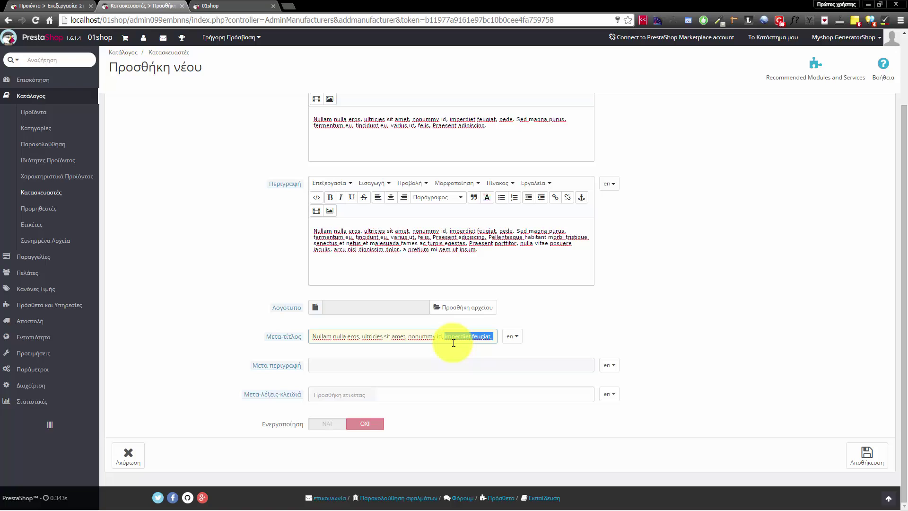
pyautogui.press('BackSpace')
# Replace the meta title with the copied manufacturer name plus the shop name: "Κατασκευαστής Α | 01shop"
pyautogui.hotkey('ctrl', 'a')
pyautogui.scroll(2, 442, 235)
pyautogui.moveTo(392, 132); pyautogui.dragTo(215, 118)
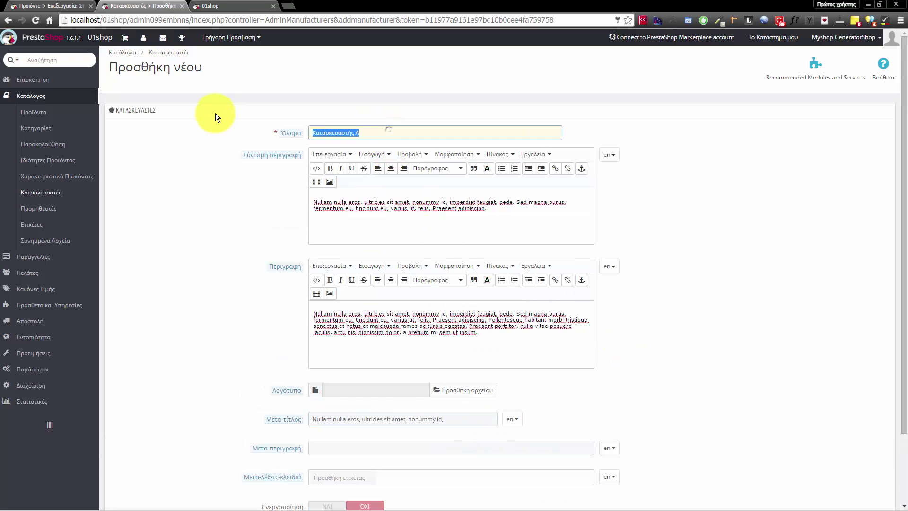
pyautogui.hotkey('ctrl', 'c')
pyautogui.click(386, 419)
pyautogui.hotkey('ctrl', 'a')
pyautogui.hotkey('ctrl', 'v')
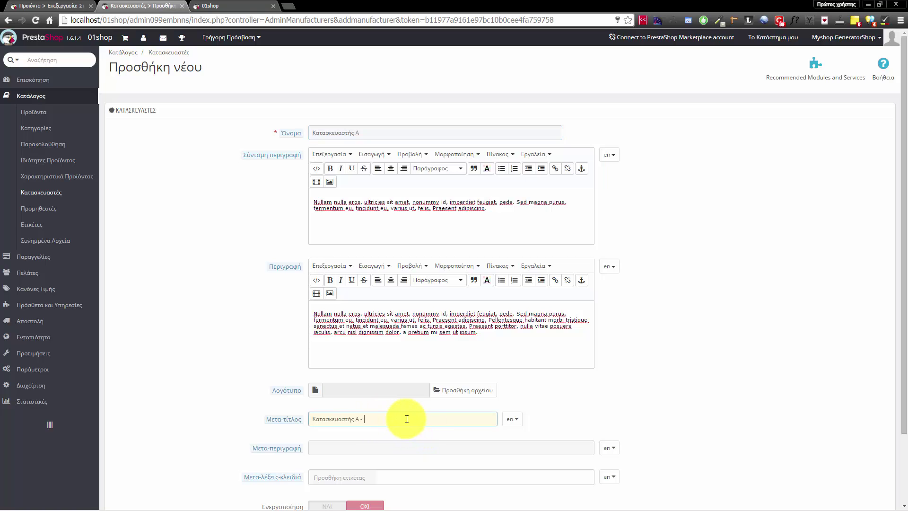
pyautogui.write('| 01shop')
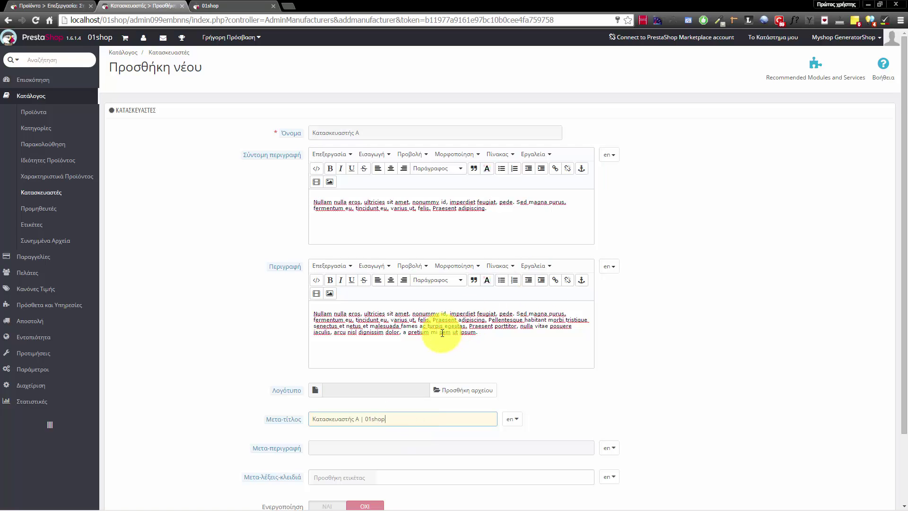
# Fill the meta description with "Κατασκευαστής Α" followed by the description's opening sentence, from "Nullam nulla eros" to "pede."
pyautogui.scroll(-2, 436, 334)
pyautogui.click(341, 364)
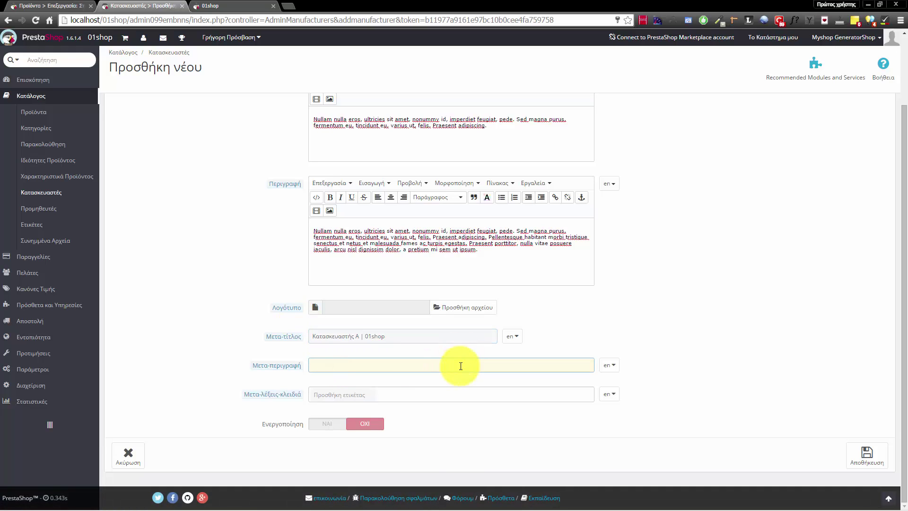
pyautogui.hotkey('ctrl', 'v')
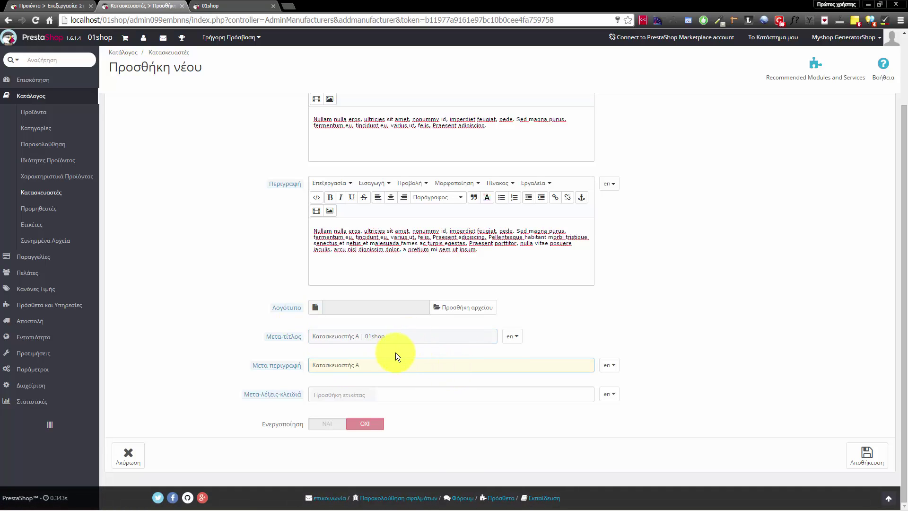
pyautogui.moveTo(515, 230); pyautogui.dragTo(288, 225)
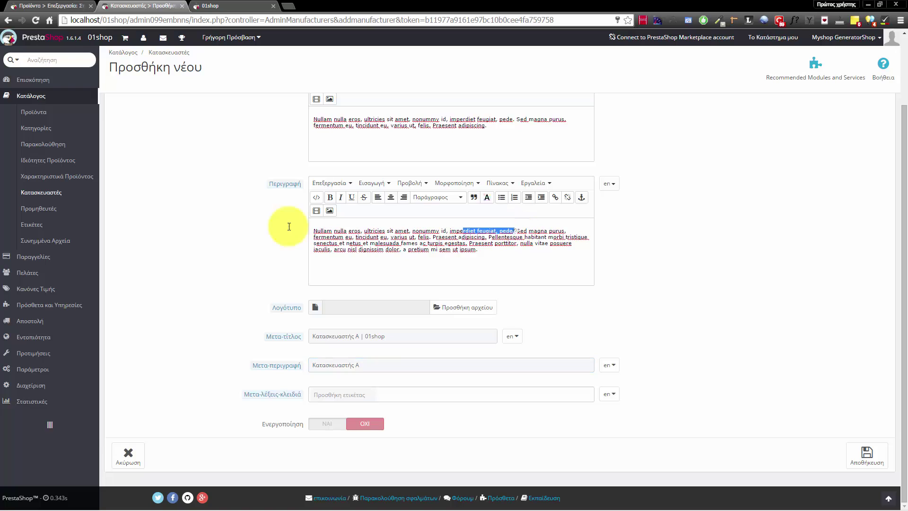
pyautogui.click(390, 363)
pyautogui.hotkey('ctrl', 'v')
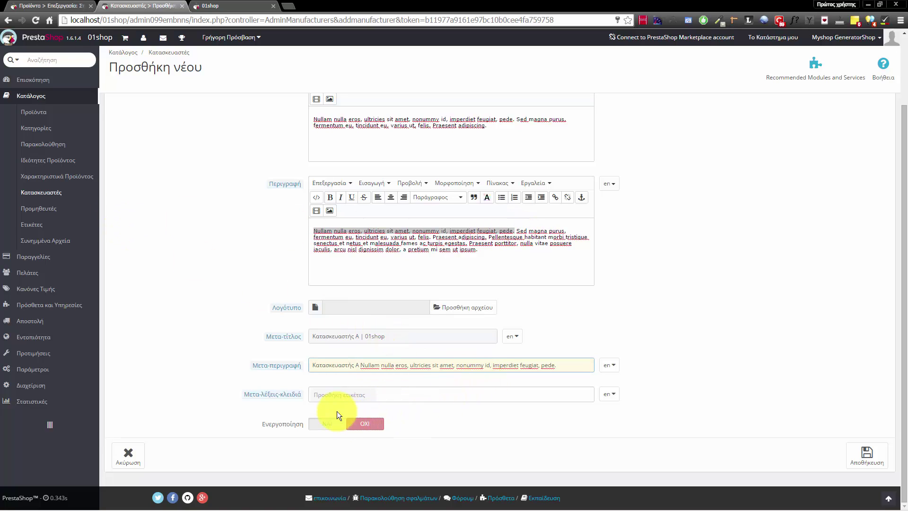
# Add "kataskeuastis" as a meta keyword tag for the manufacturer
pyautogui.click(381, 399)
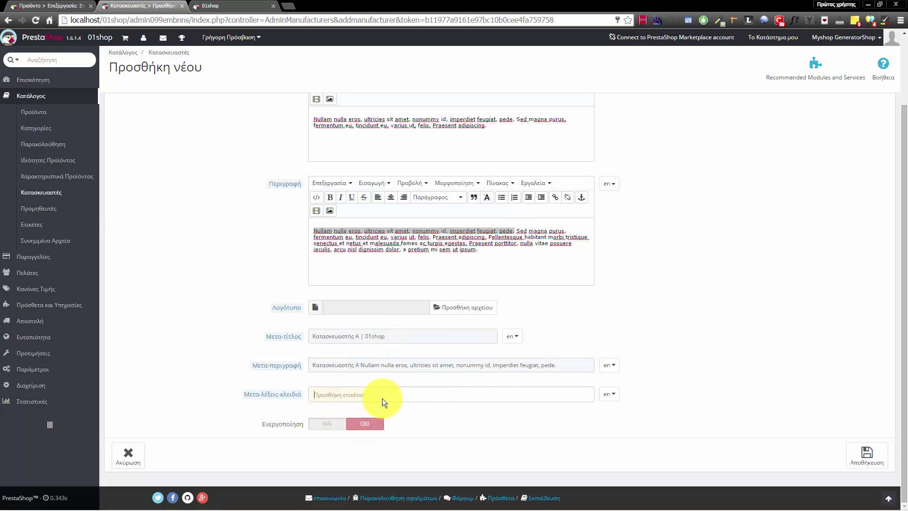
pyautogui.write('kataskeastis')
pyautogui.click(335, 397)
pyautogui.press('Return')
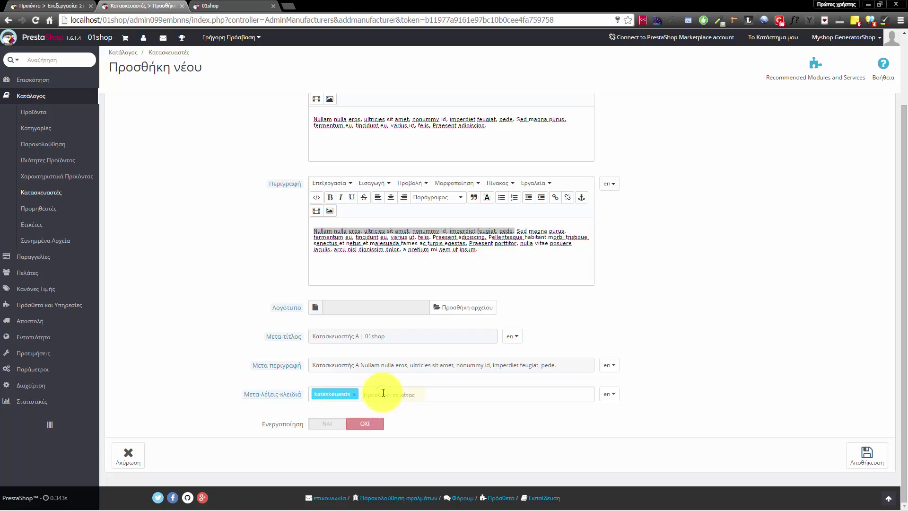
# Enable the manufacturer and save it
pyautogui.click(333, 427)
pyautogui.click(858, 455)
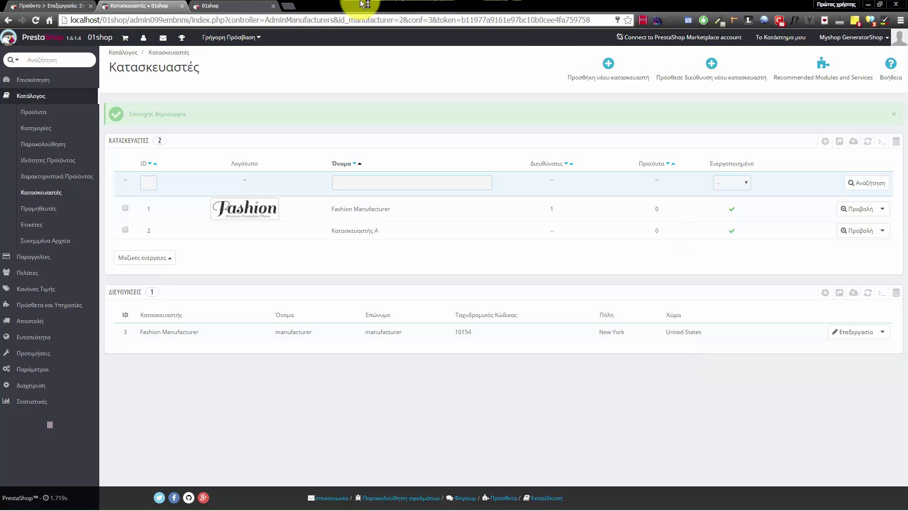
# Return to the product Στρώμα 1251, reload its associations, assign Κατασκευαστής Α as manufacturer, and save while staying on the page
pyautogui.click(24, 5)
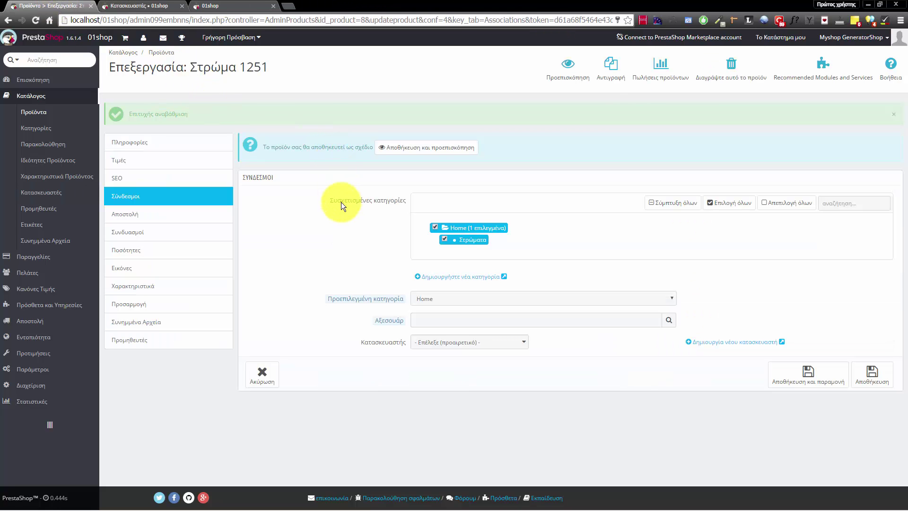
pyautogui.press('F5')
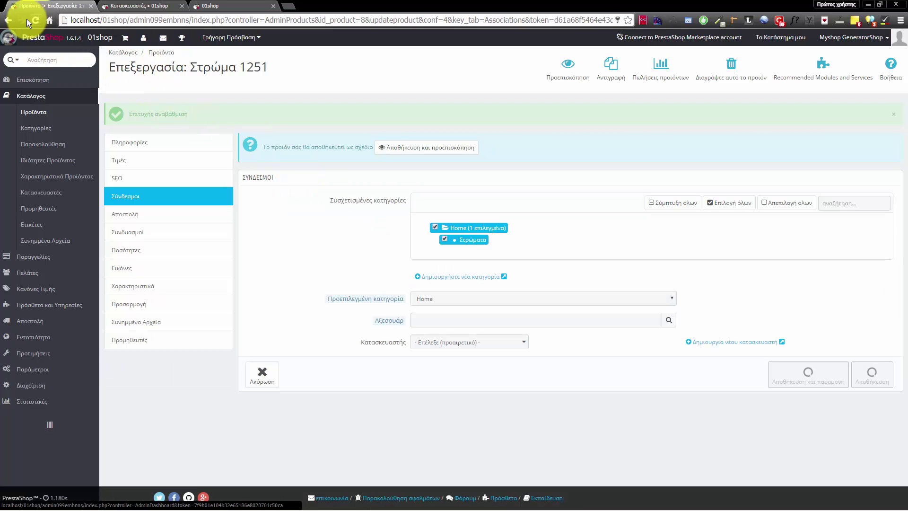
pyautogui.click(487, 342)
pyautogui.click(455, 413)
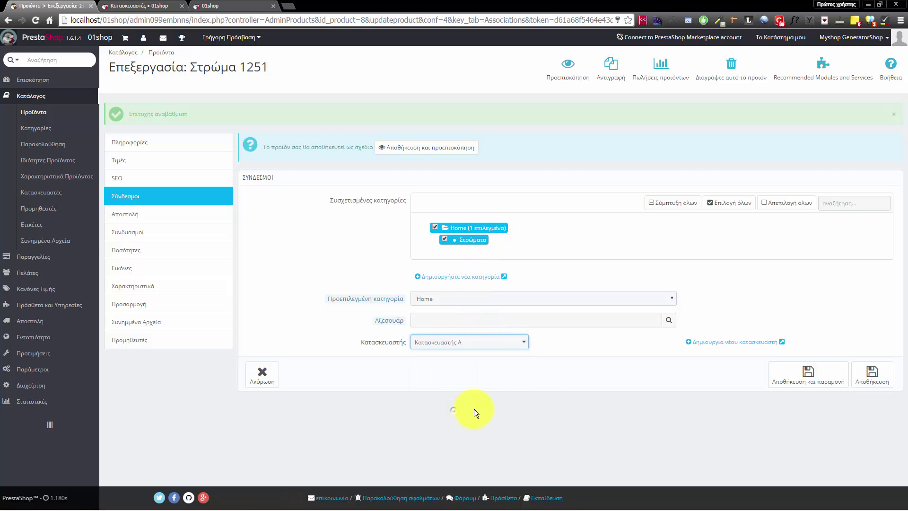
pyautogui.click(825, 377)
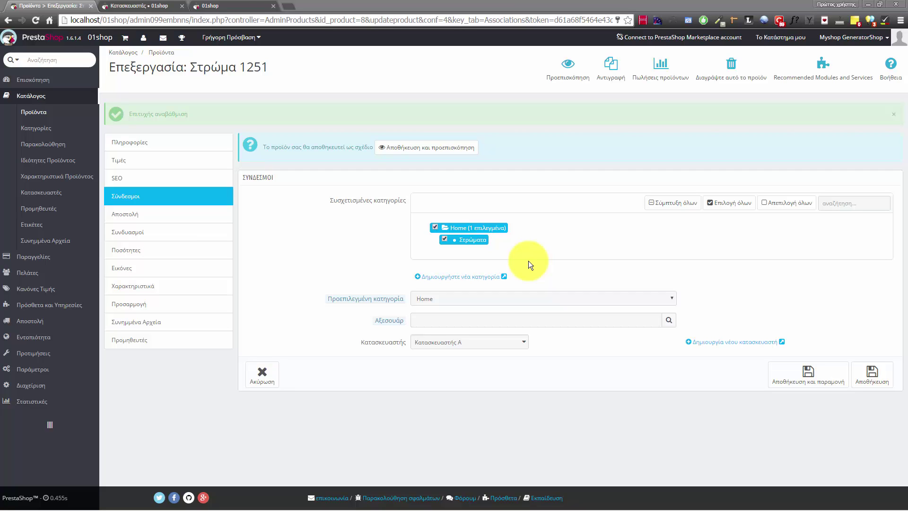
# Try to find "Στρώμα 1251" as an accessory in the product's associations
pyautogui.moveTo(389, 320)
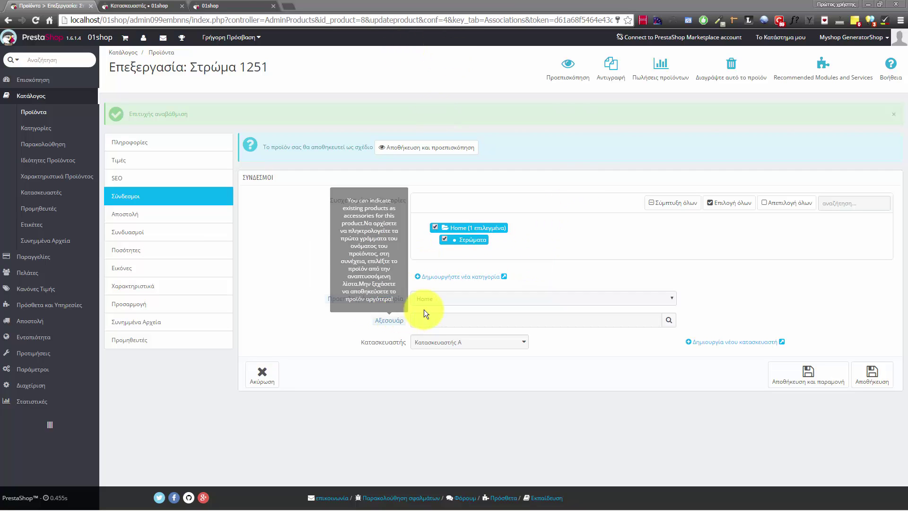
pyautogui.click(160, 144)
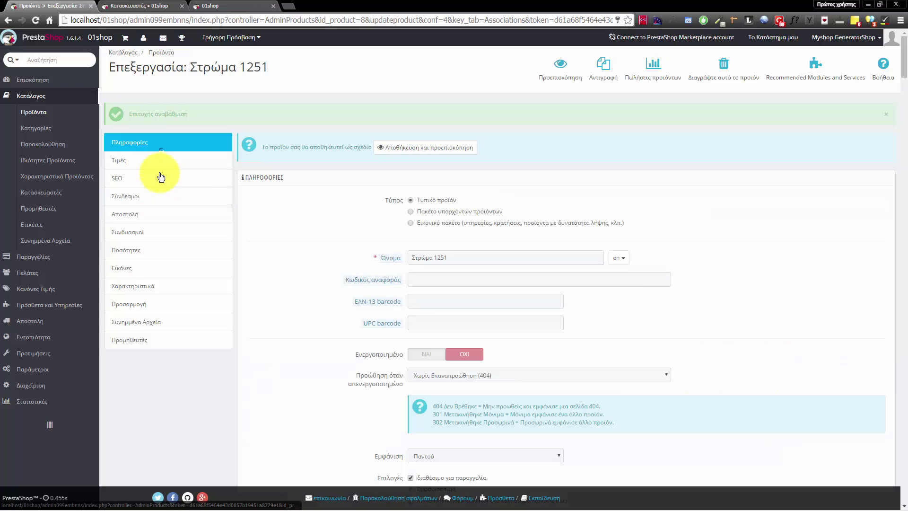
pyautogui.click(152, 197)
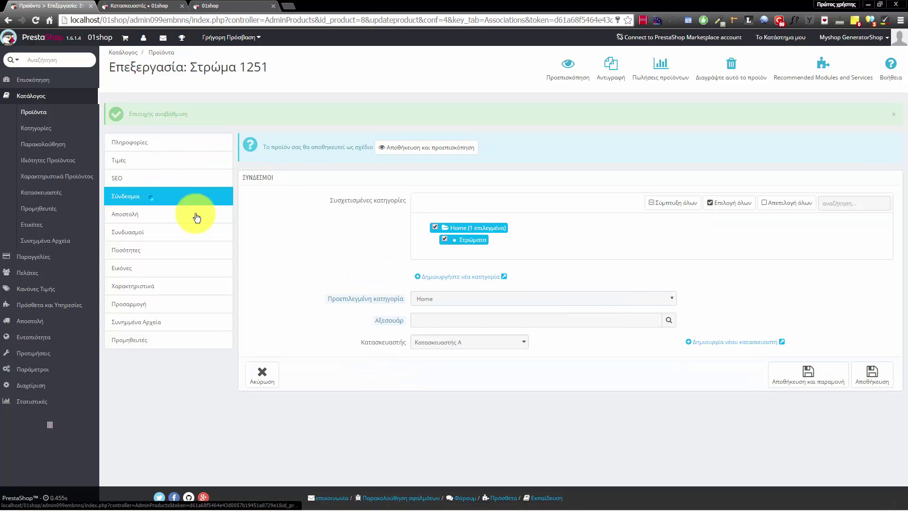
pyautogui.click(428, 320)
pyautogui.write('Στρώμα 1251')
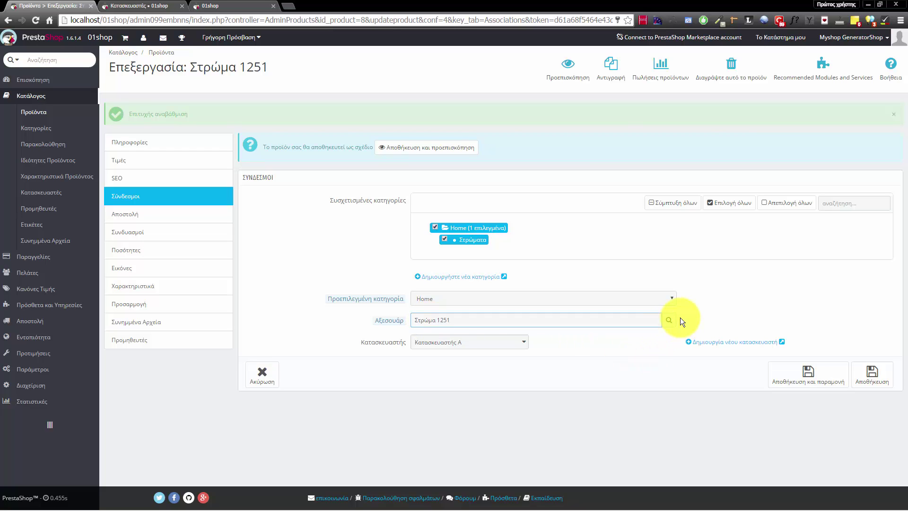
pyautogui.click(669, 321)
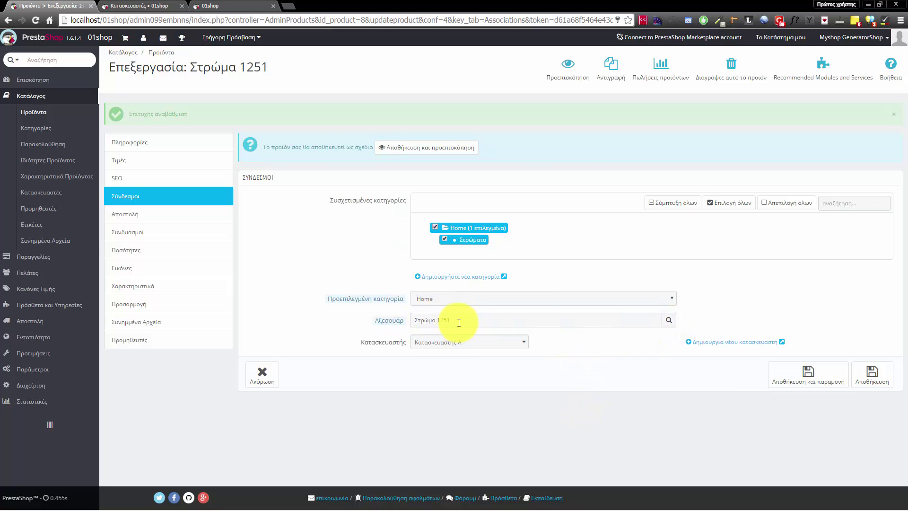
# Recheck the product's information page and clear the accessory search text in its associations
pyautogui.moveTo(459, 322); pyautogui.dragTo(406, 320)
pyautogui.click(161, 149)
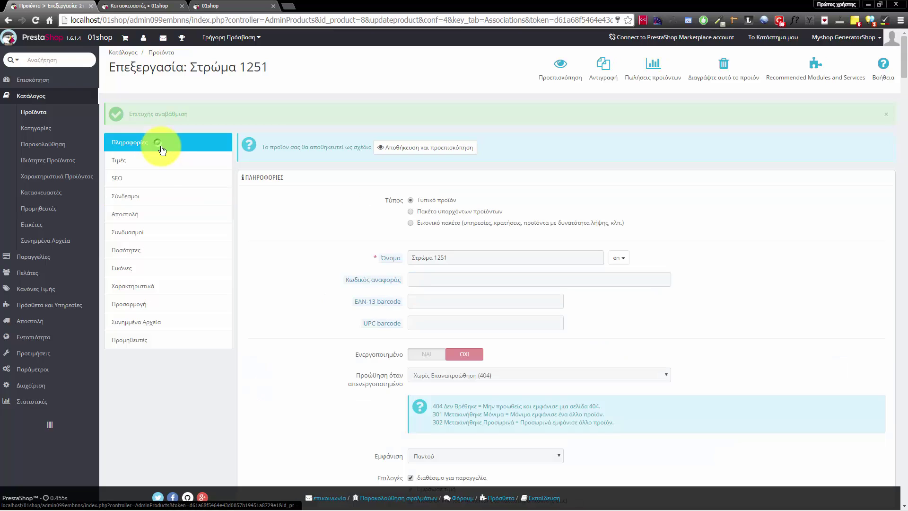
pyautogui.click(157, 201)
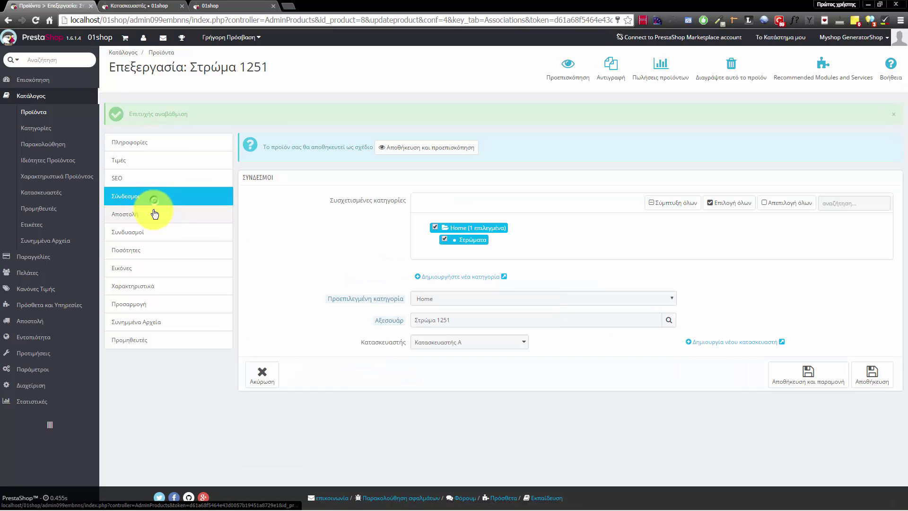
pyautogui.click(543, 321)
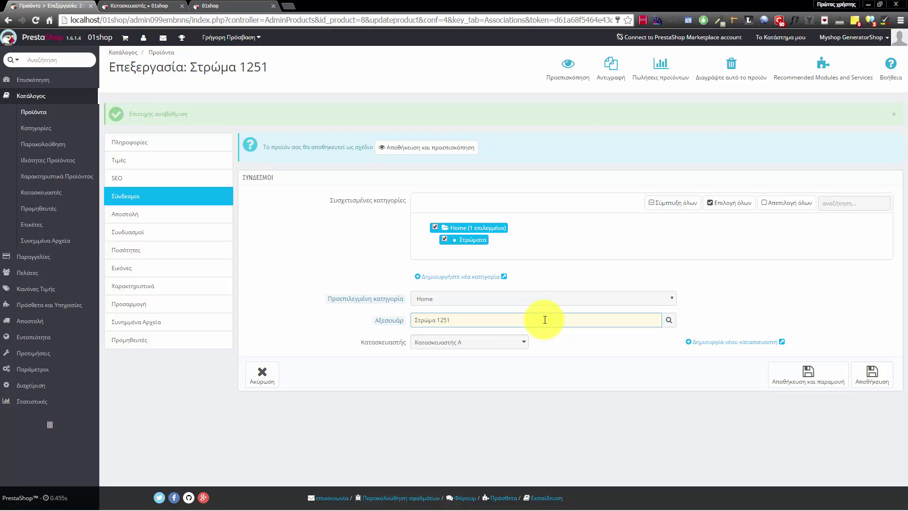
pyautogui.tripleClick(508, 325)
pyautogui.press('BackSpace')
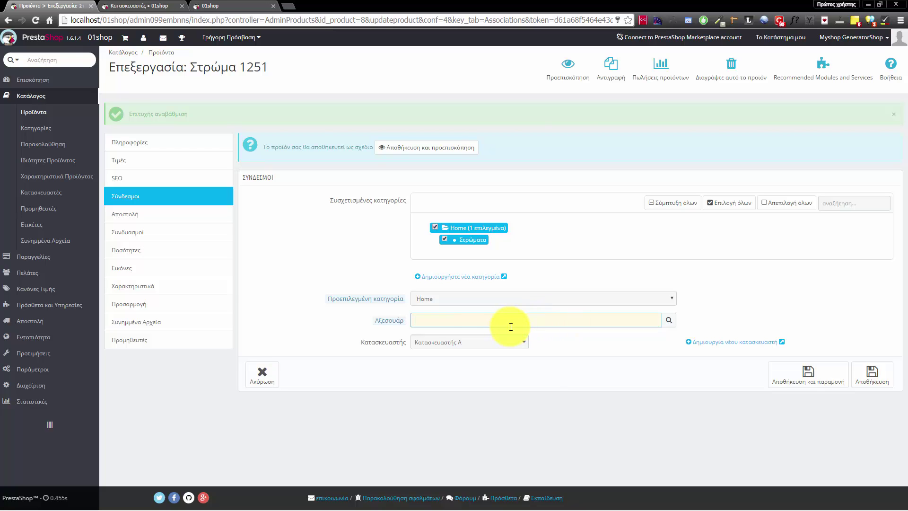
# Open the product's shipping settings and add 01shop to its selected carriers
pyautogui.click(171, 215)
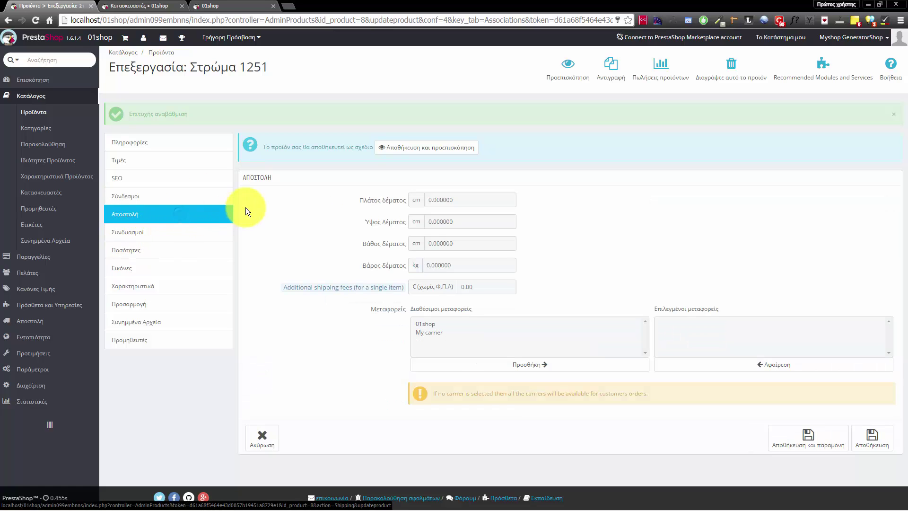
pyautogui.click(430, 333)
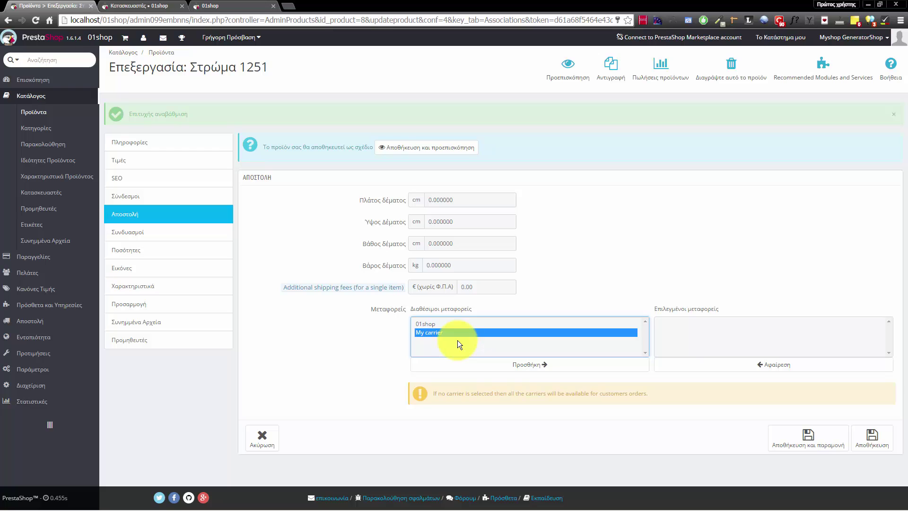
pyautogui.click(426, 325)
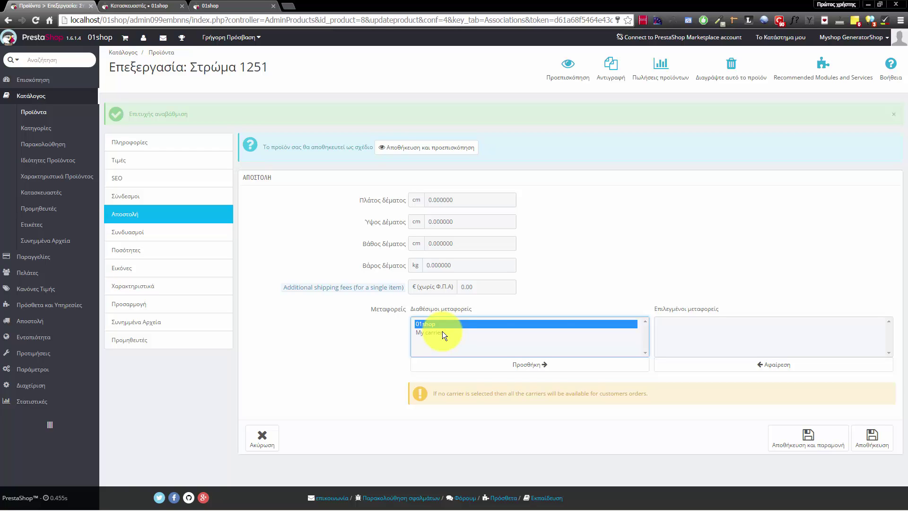
pyautogui.click(520, 366)
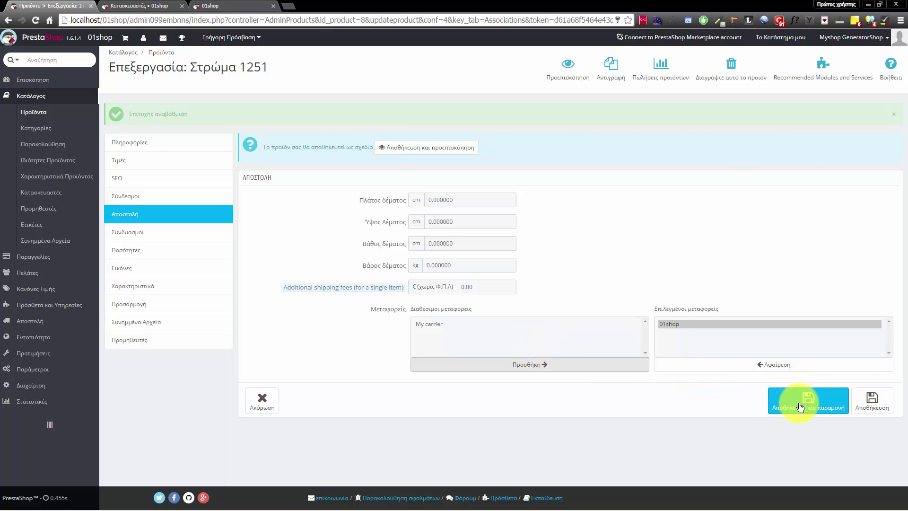
# Examine the package width, height, depth and weight fields and the additional shipping fees setting
pyautogui.moveTo(359, 201); pyautogui.dragTo(411, 198)
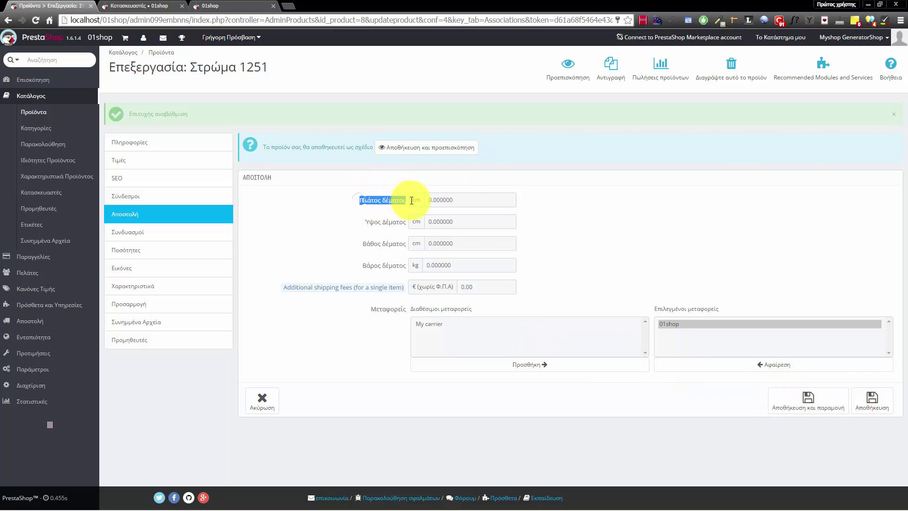
pyautogui.moveTo(365, 223); pyautogui.dragTo(396, 240)
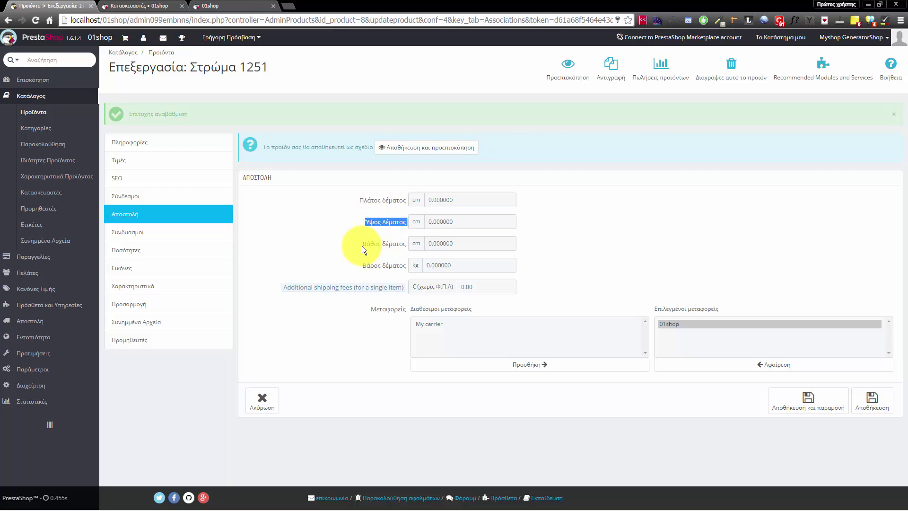
pyautogui.doubleClick(386, 267)
pyautogui.click(385, 266)
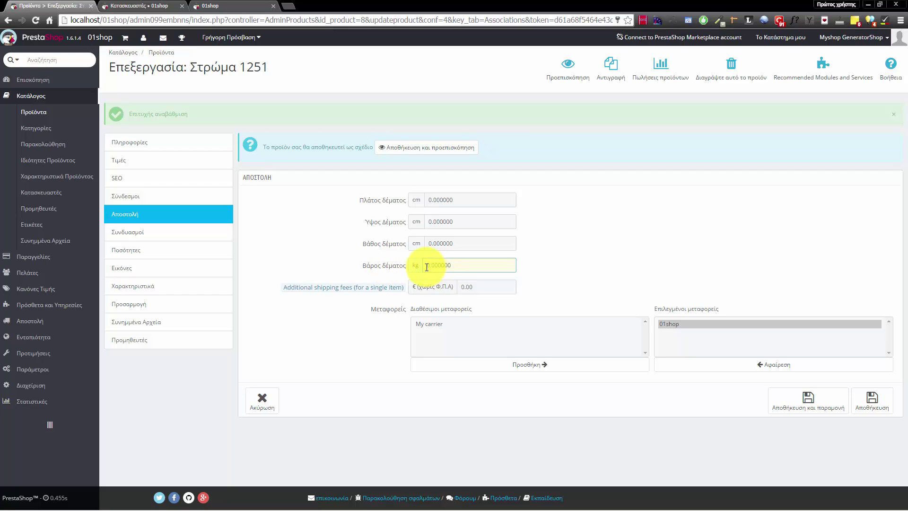
pyautogui.moveTo(427, 265); pyautogui.dragTo(429, 266)
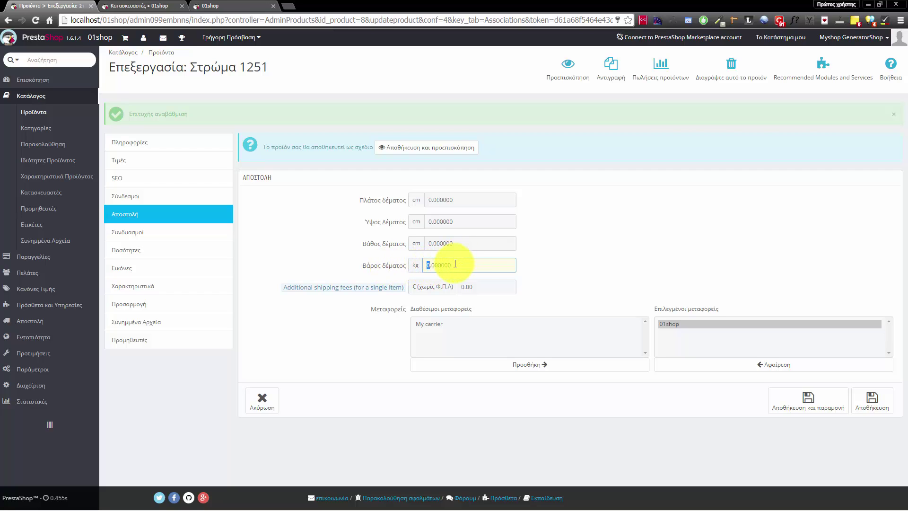
pyautogui.moveTo(295, 293)
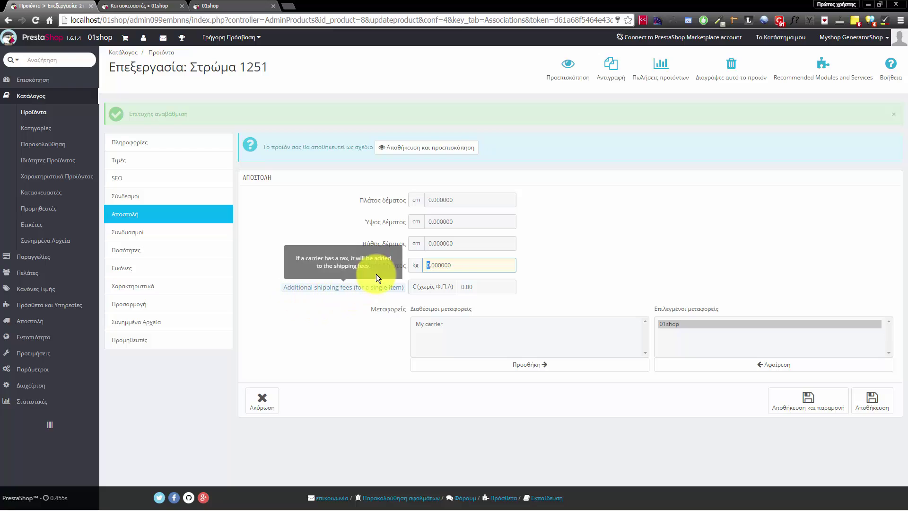
pyautogui.click(468, 286)
pyautogui.moveTo(455, 288); pyautogui.dragTo(478, 264)
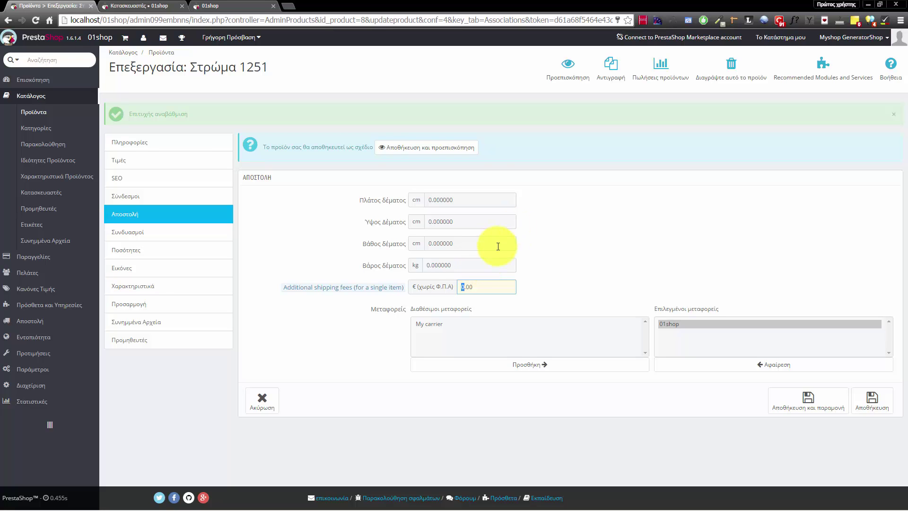
pyautogui.moveTo(78, 314)
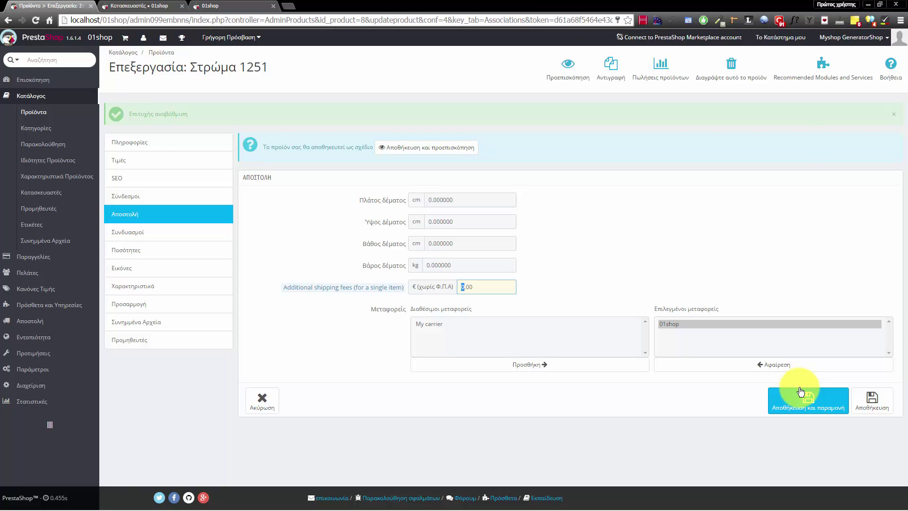
# Save the shipping settings while staying on the product, and open its combinations
pyautogui.click(791, 400)
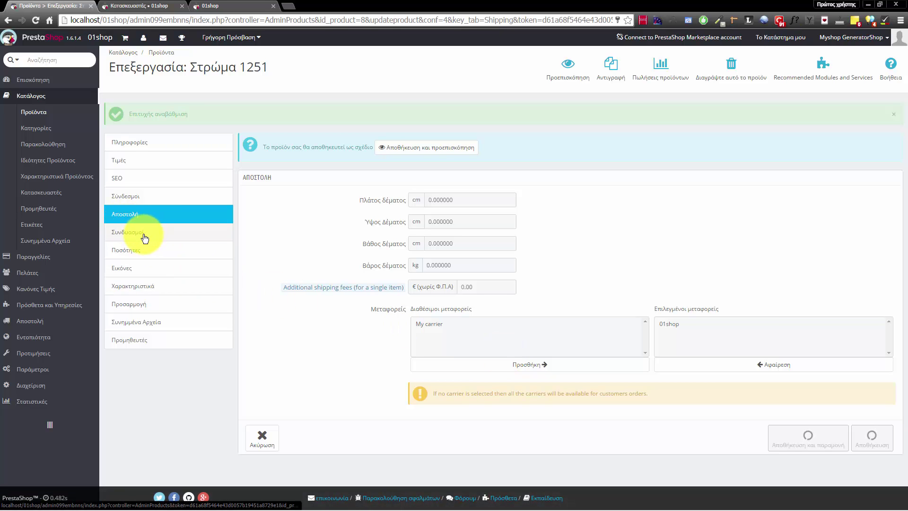
pyautogui.click(199, 238)
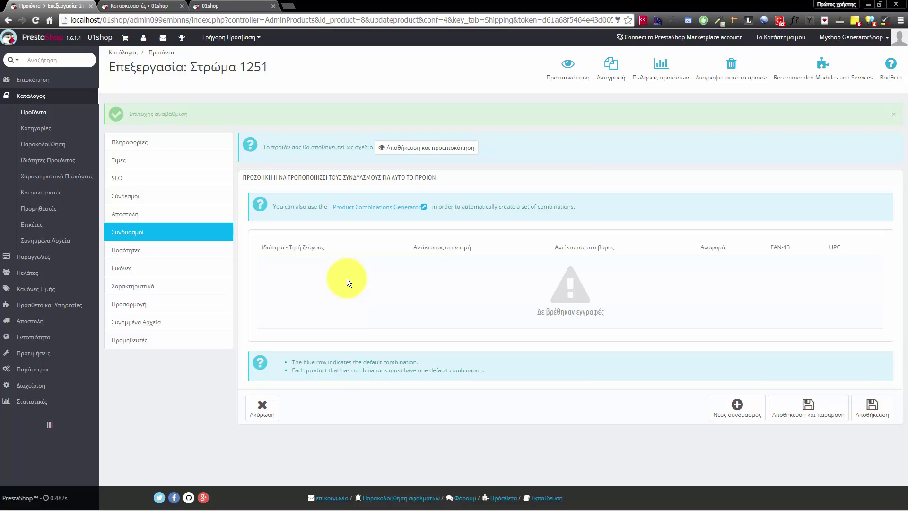
# Search Google in a new browser tab for "μεγέθη στρωμάτων"
pyautogui.click(290, 6)
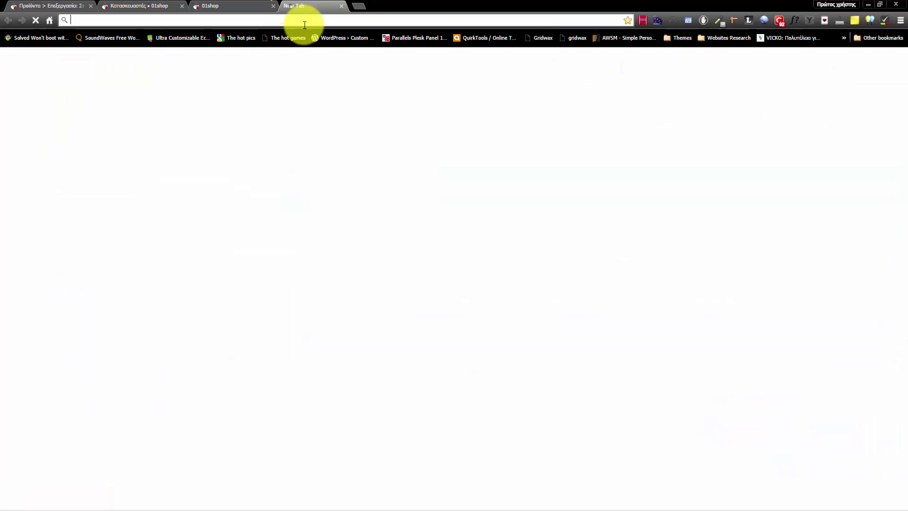
pyautogui.write('μεγε')
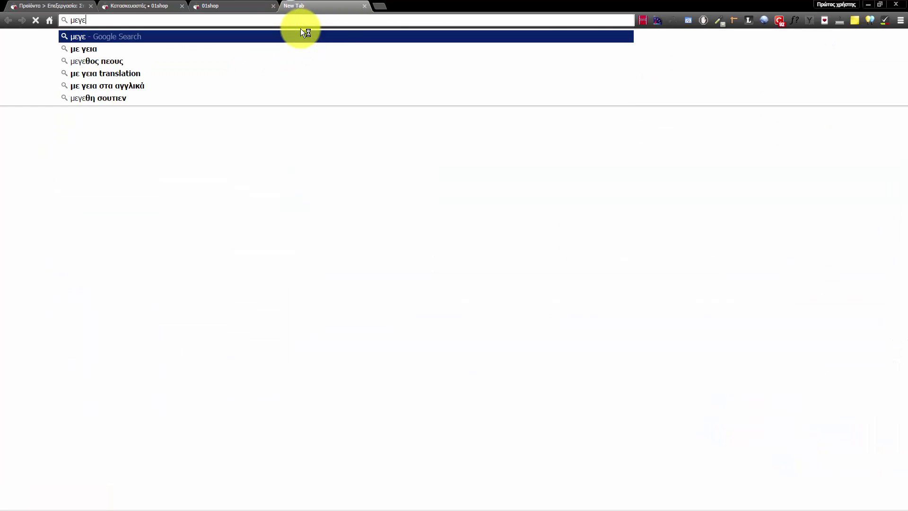
pyautogui.write('θ')
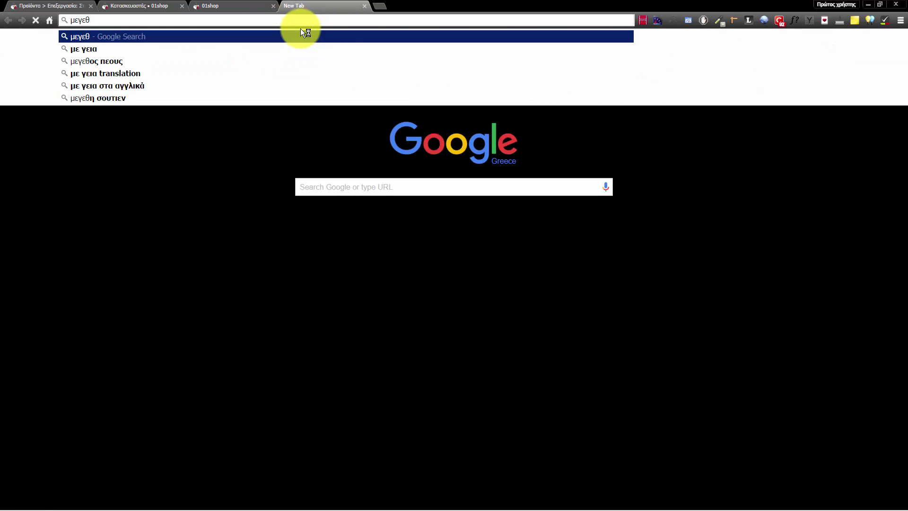
pyautogui.write('ος')
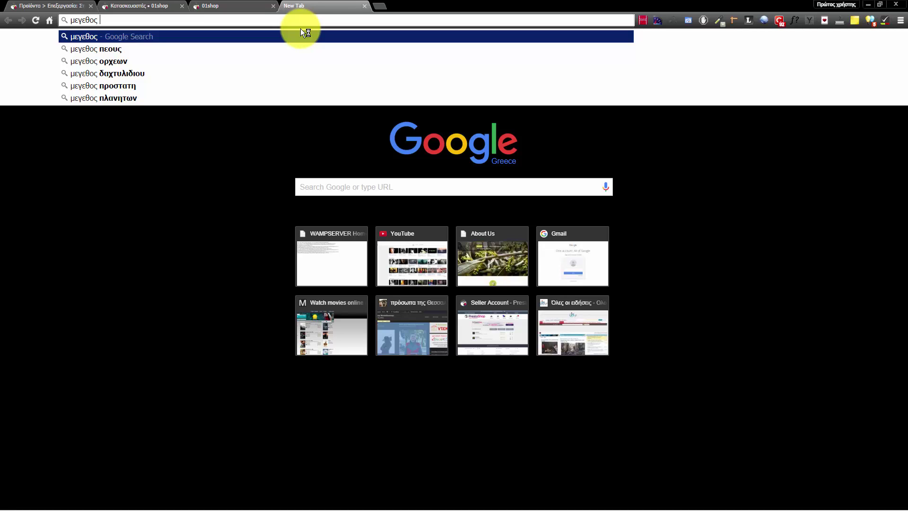
pyautogui.write('στρωμ')
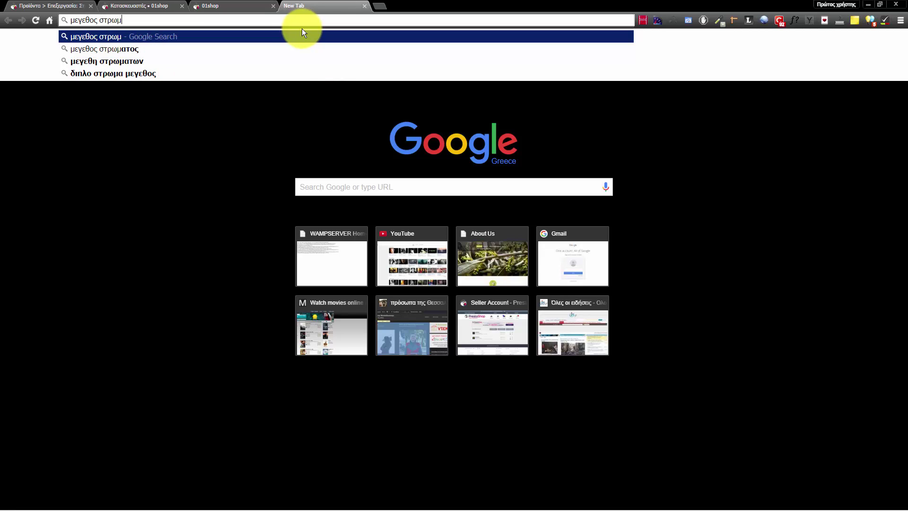
pyautogui.write('άτων')
pyautogui.press('Return')
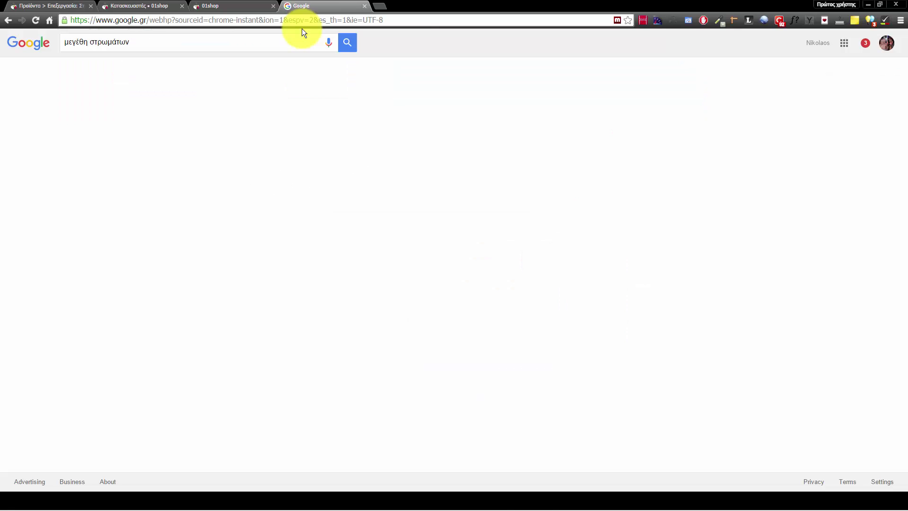
pyautogui.click(380, 5)
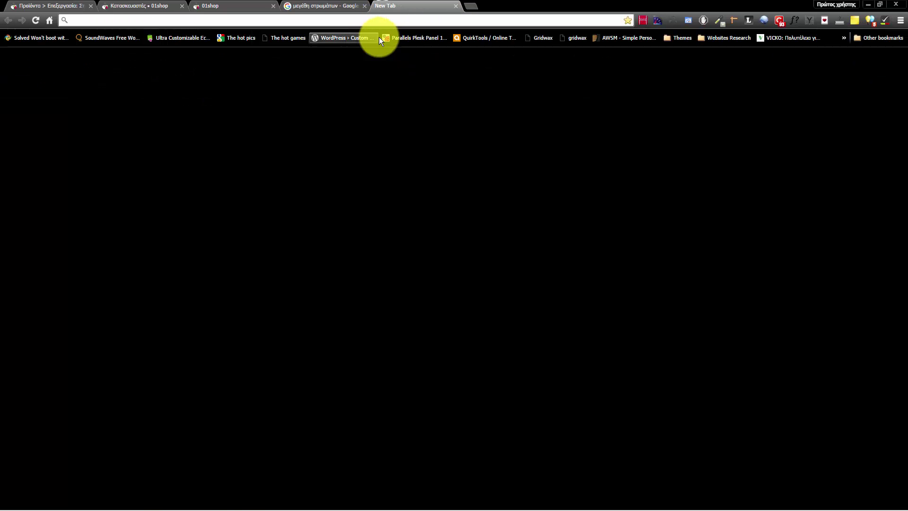
pyautogui.write('μεγεθος')
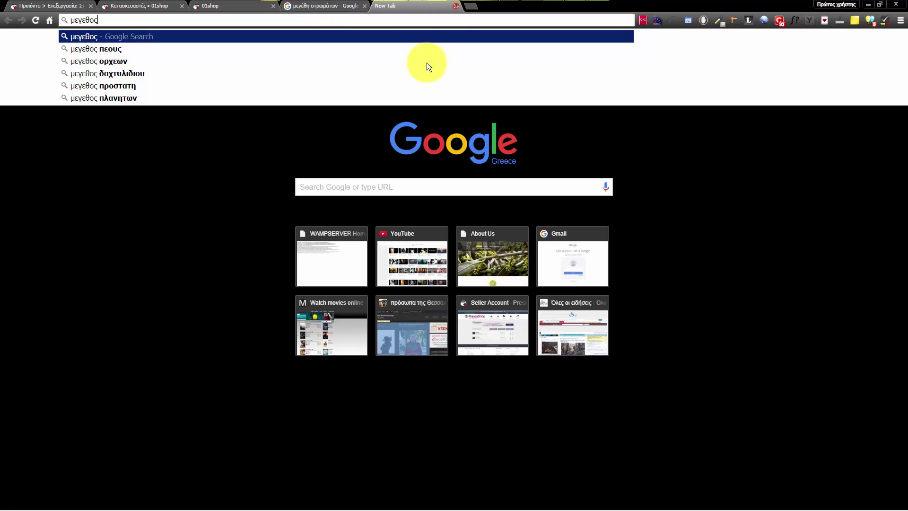
pyautogui.hotkey('ctrl', 'w')
pyautogui.click(149, 48)
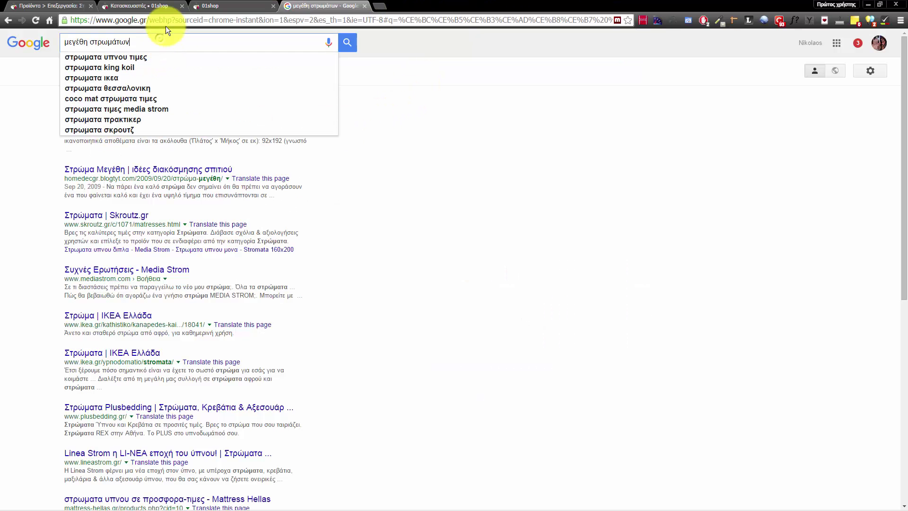
pyautogui.click(461, 114)
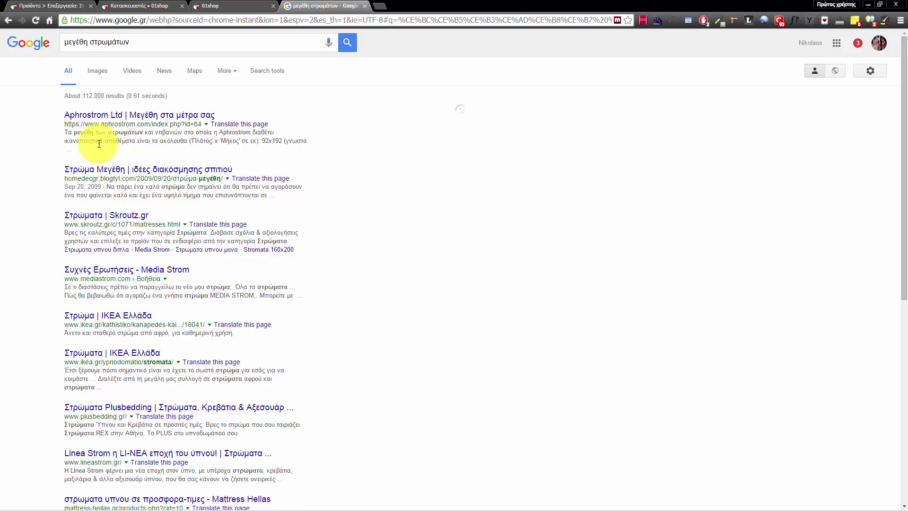
# Open the Aphrostrom search result, examine its listed mattress sizes, and close the extra result tabs
pyautogui.click(146, 115)
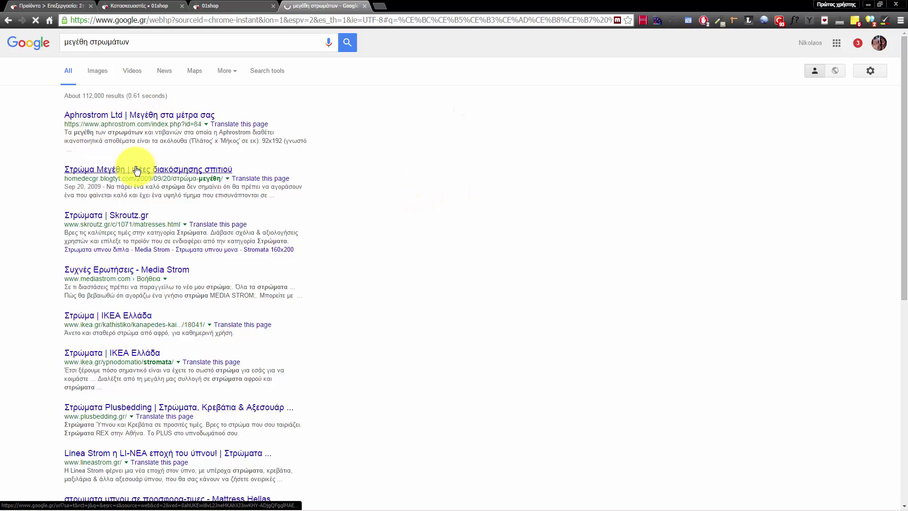
pyautogui.middleClick(82, 220)
pyautogui.middleClick(81, 219)
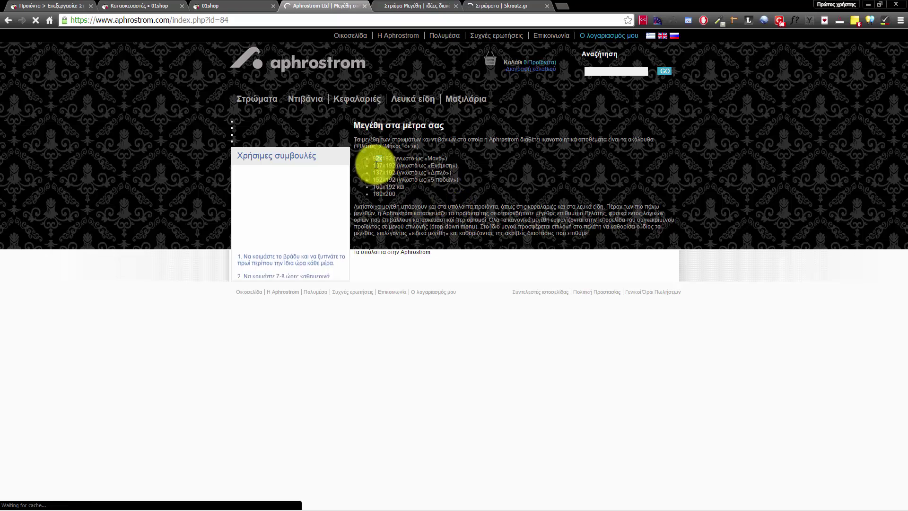
pyautogui.moveTo(373, 163); pyautogui.dragTo(398, 162)
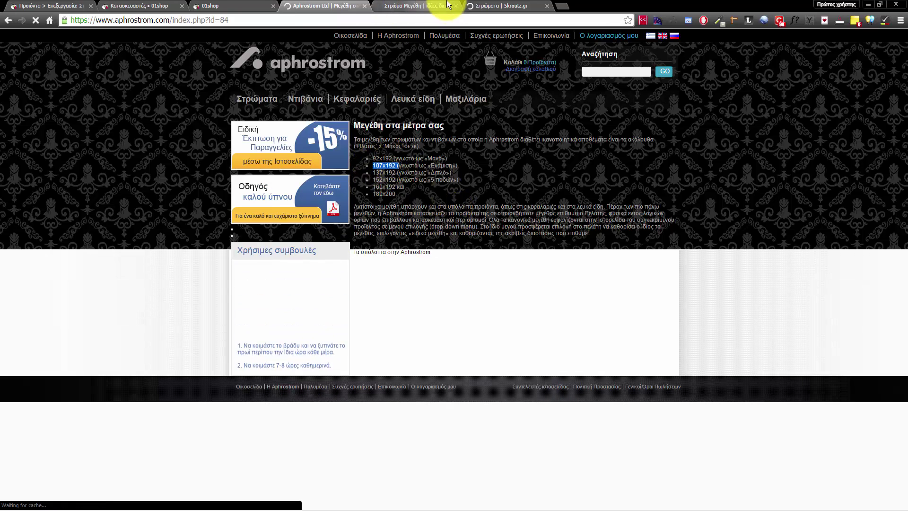
pyautogui.click(456, 5)
pyautogui.click(456, 6)
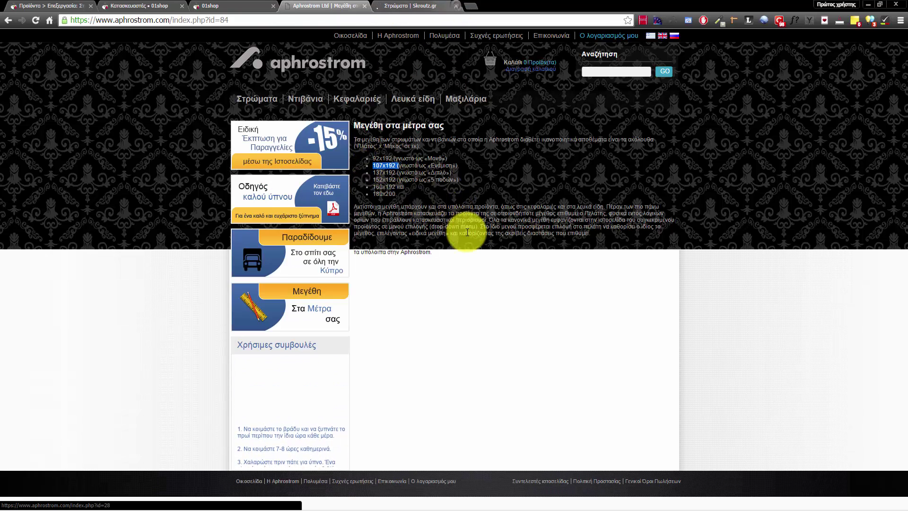
# Return to the shop's back office, open the product attributes list in a separate tab, and start a new attribute
pyautogui.click(97, 5)
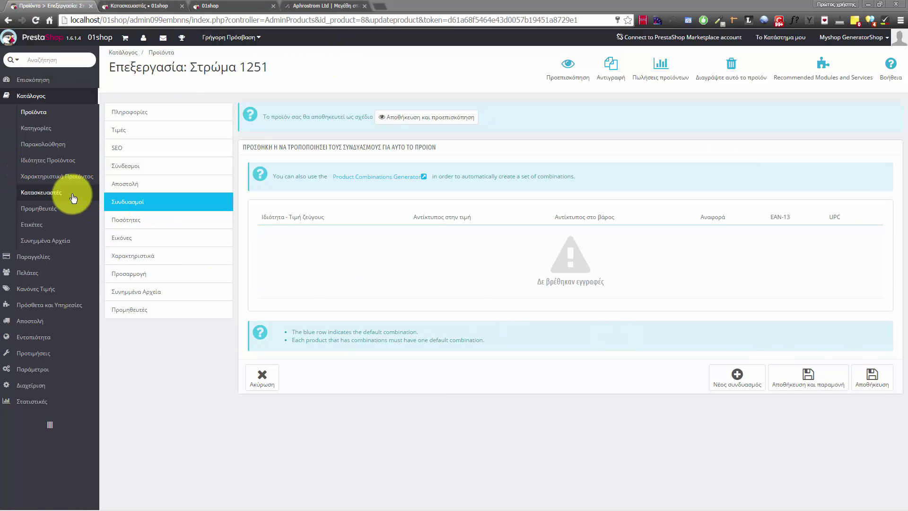
pyautogui.middleClick(61, 164)
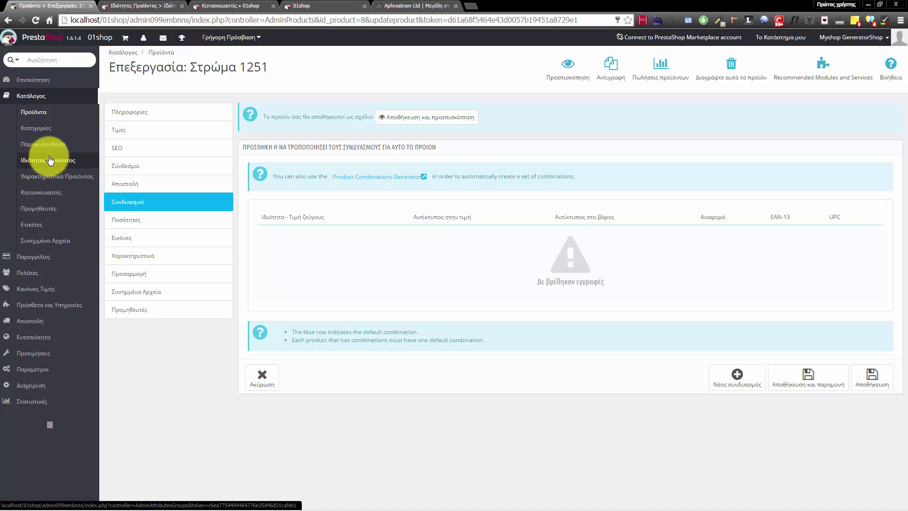
pyautogui.click(128, 6)
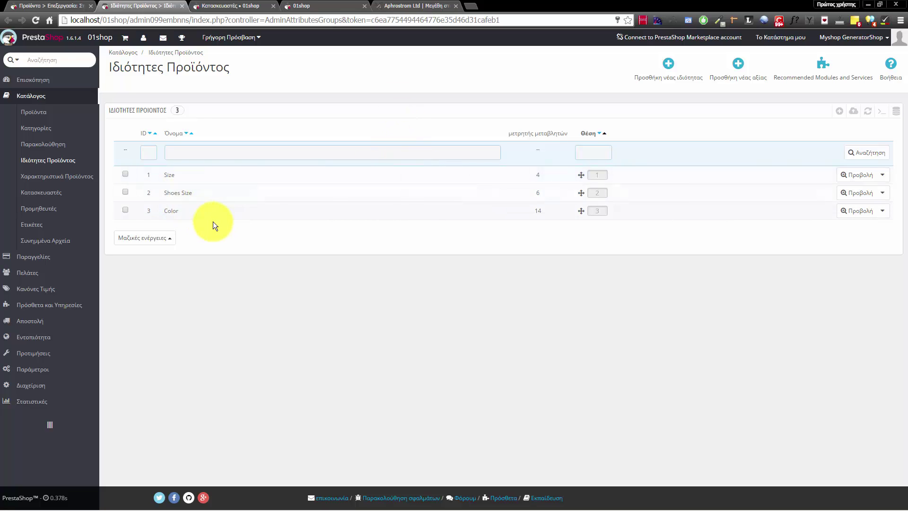
pyautogui.click(668, 72)
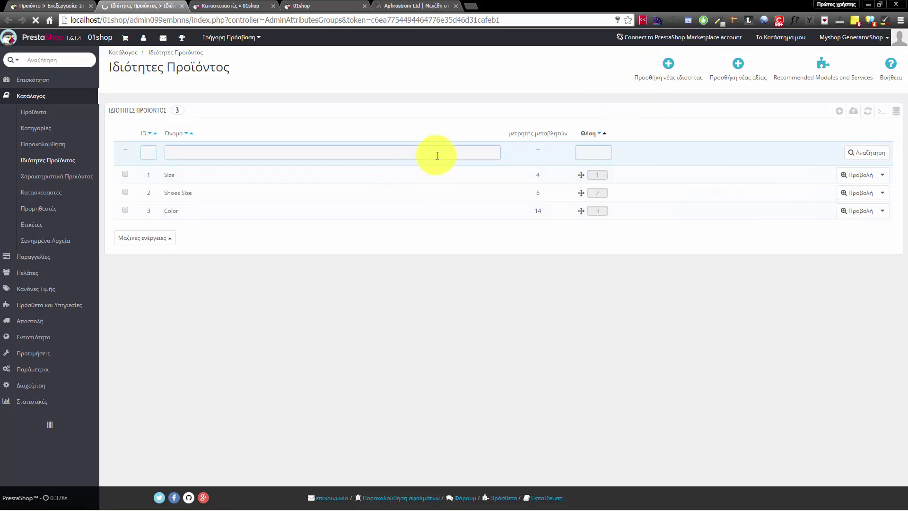
# Copy "μεγέθη των στρωμάτων" from the Aphrostrom page and paste it as the new attribute's name
pyautogui.click(427, 6)
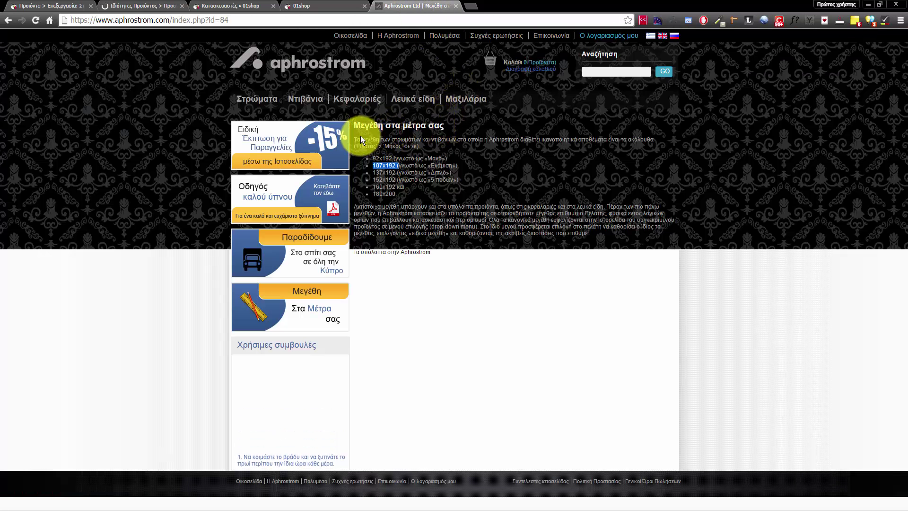
pyautogui.moveTo(362, 138); pyautogui.dragTo(423, 137)
pyautogui.hotkey('ctrl', 'c')
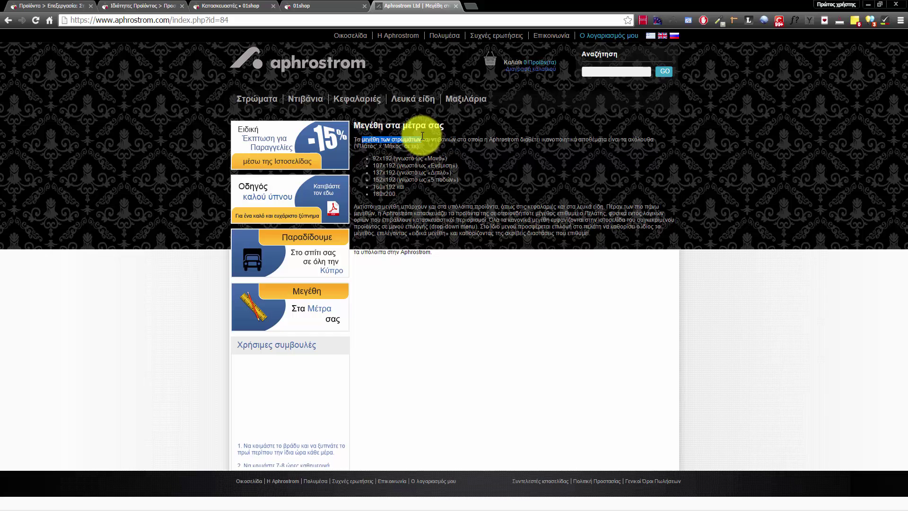
pyautogui.click(126, 5)
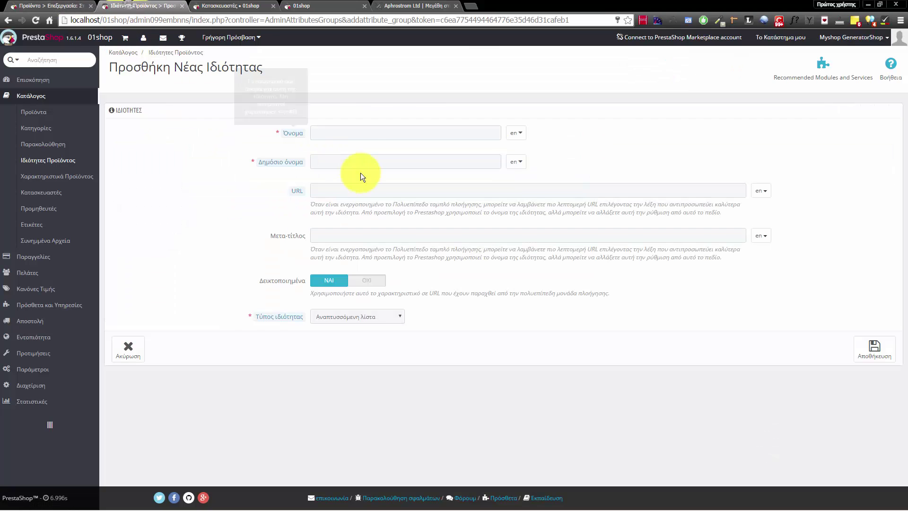
pyautogui.click(337, 134)
pyautogui.hotkey('ctrl', 'v')
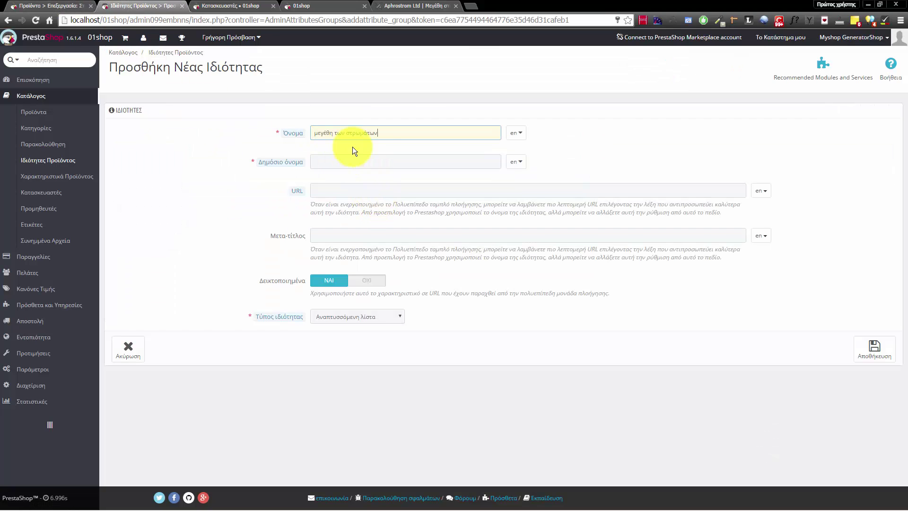
# Change the new attribute's name to "Μέγεθος στρώματος" and copy it into the public name
pyautogui.moveTo(319, 134); pyautogui.dragTo(298, 138)
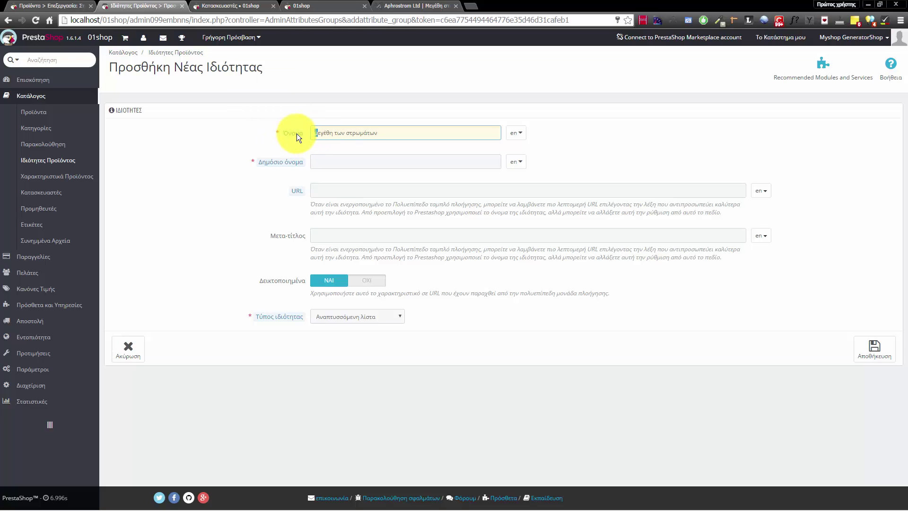
pyautogui.write('Μ')
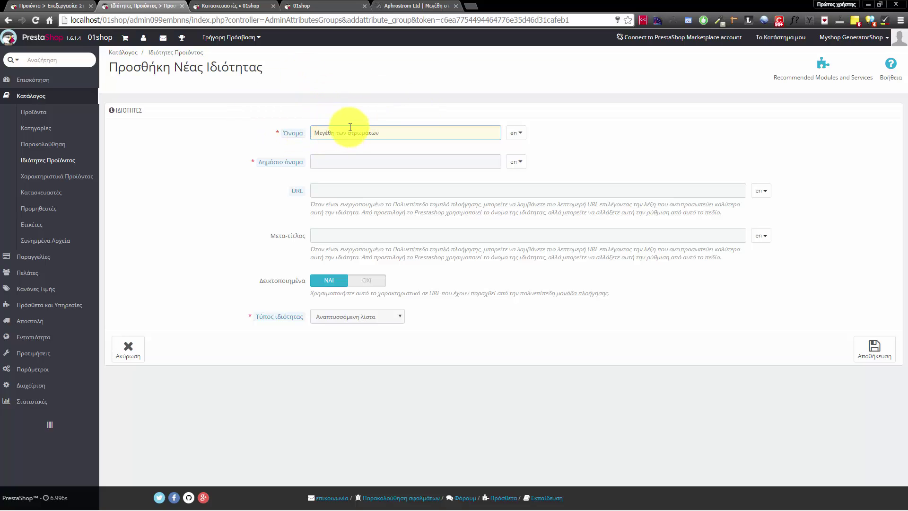
pyautogui.write(';')
pyautogui.write('ος στρώματος')
pyautogui.tripleClick(356, 136)
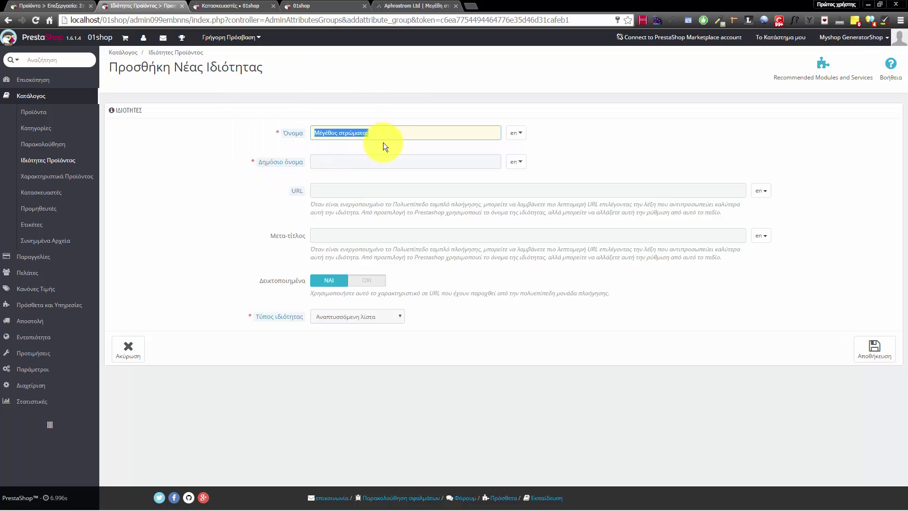
pyautogui.hotkey('ctrl', 'c')
pyautogui.click(364, 161)
pyautogui.hotkey('ctrl', 'v')
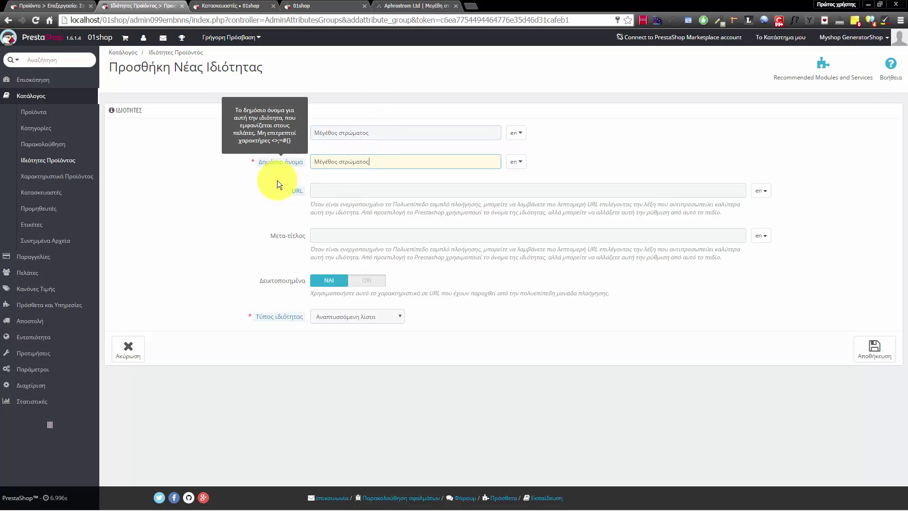
# Examine the language options available for the attribute's name, ending on English
pyautogui.click(516, 133)
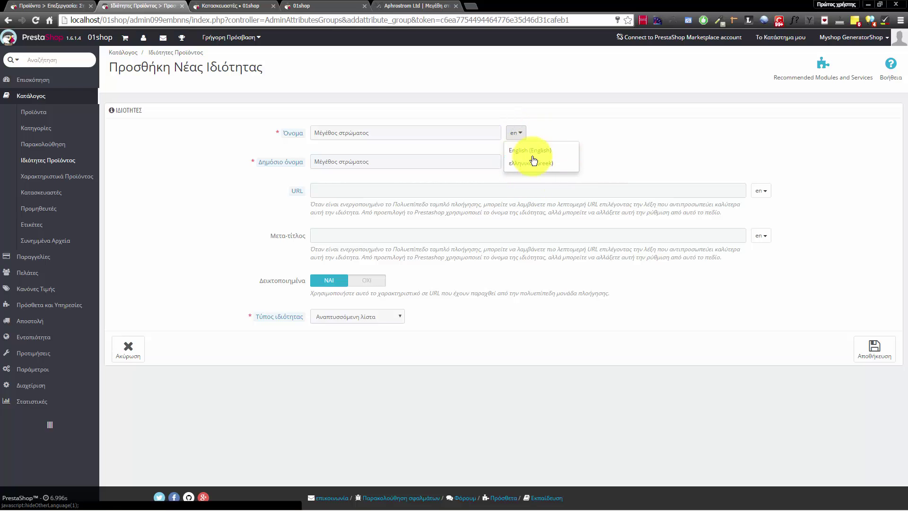
pyautogui.click(647, 144)
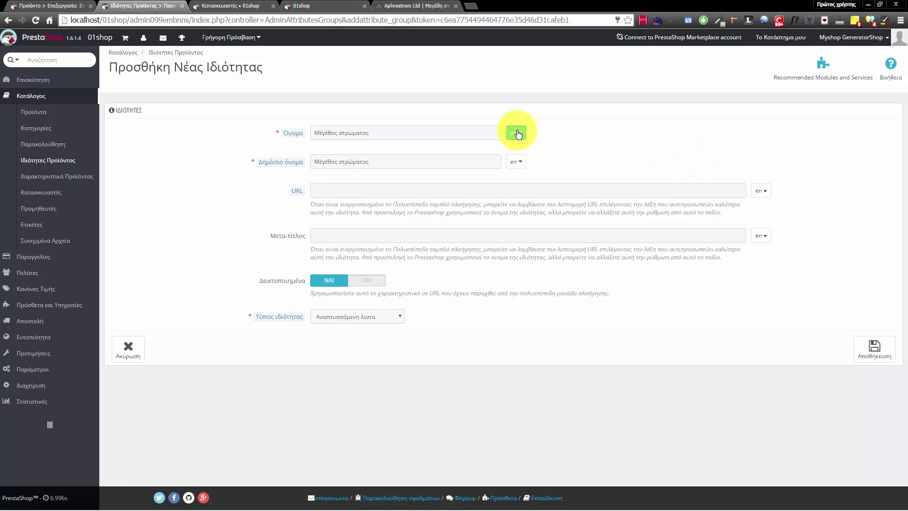
pyautogui.click(518, 135)
pyautogui.click(603, 147)
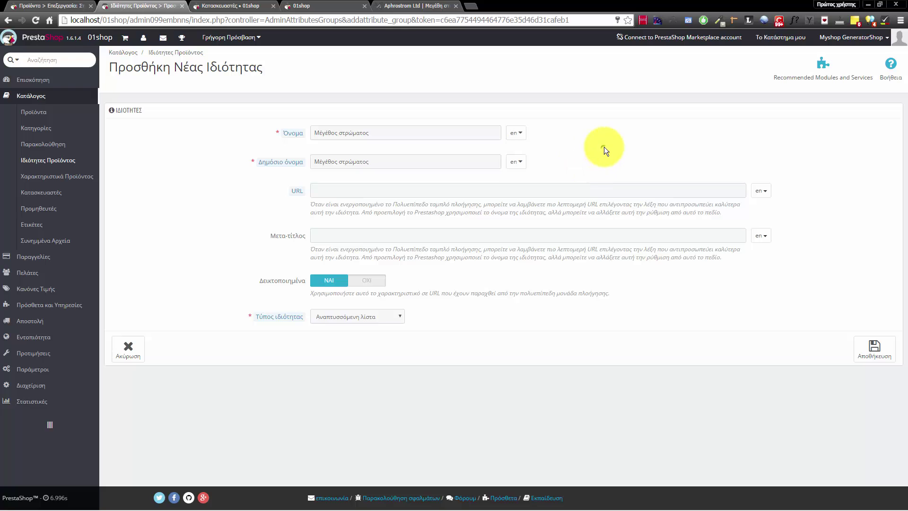
pyautogui.click(517, 133)
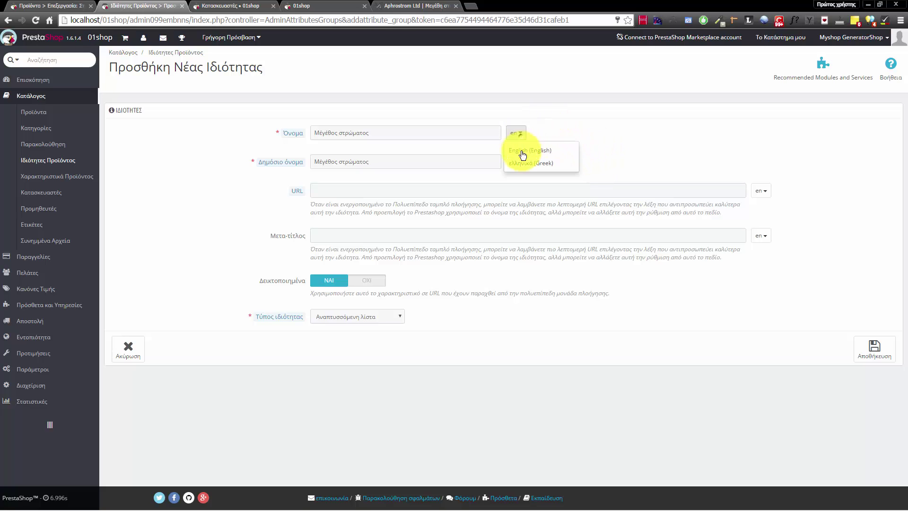
pyautogui.click(526, 163)
pyautogui.click(518, 133)
pyautogui.click(522, 150)
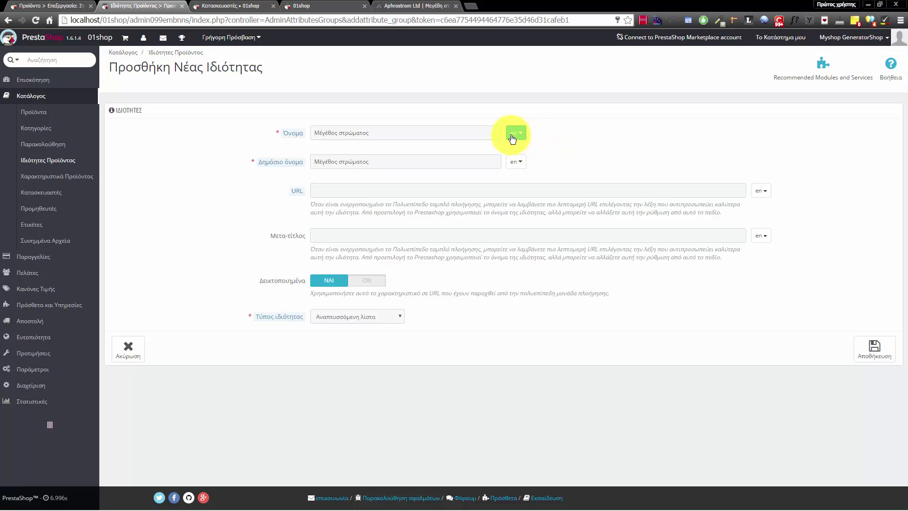
# Set the attribute's meta title to "Μέγεθος στρώματος - 01shop", keep the drop-down list type, and save the attribute
pyautogui.click(323, 190)
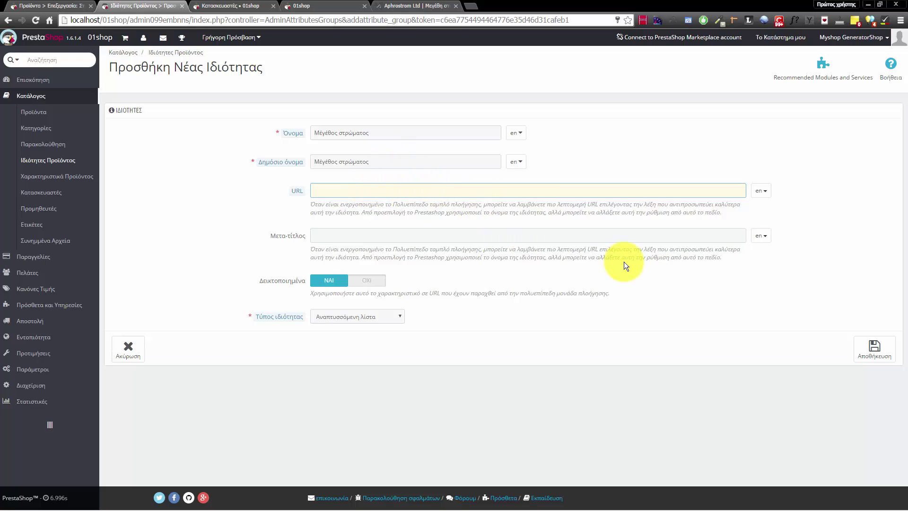
pyautogui.click(340, 238)
pyautogui.click(377, 128)
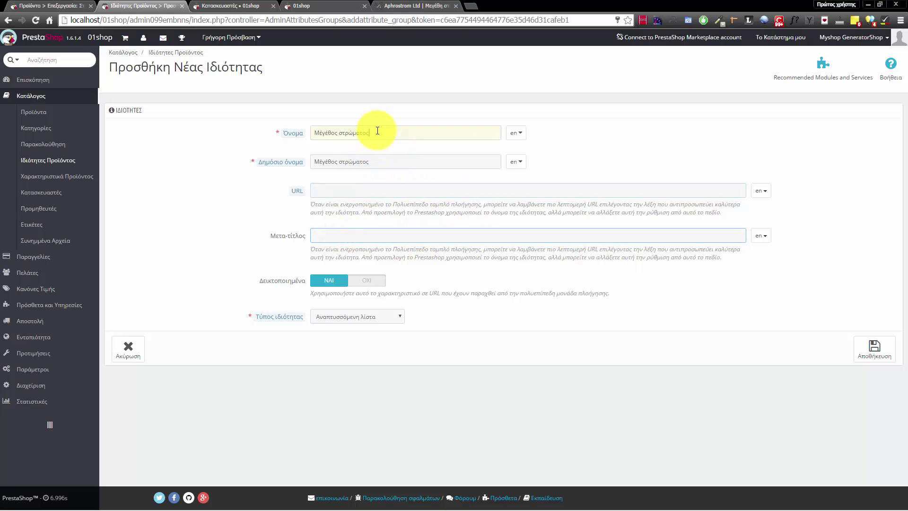
pyautogui.click(352, 241)
pyautogui.hotkey('ctrl', 'v')
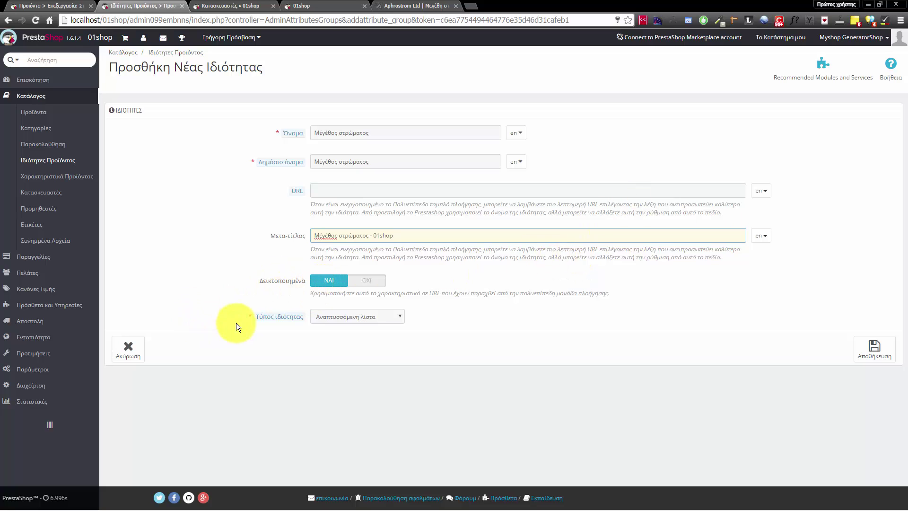
pyautogui.click(346, 317)
pyautogui.click(346, 315)
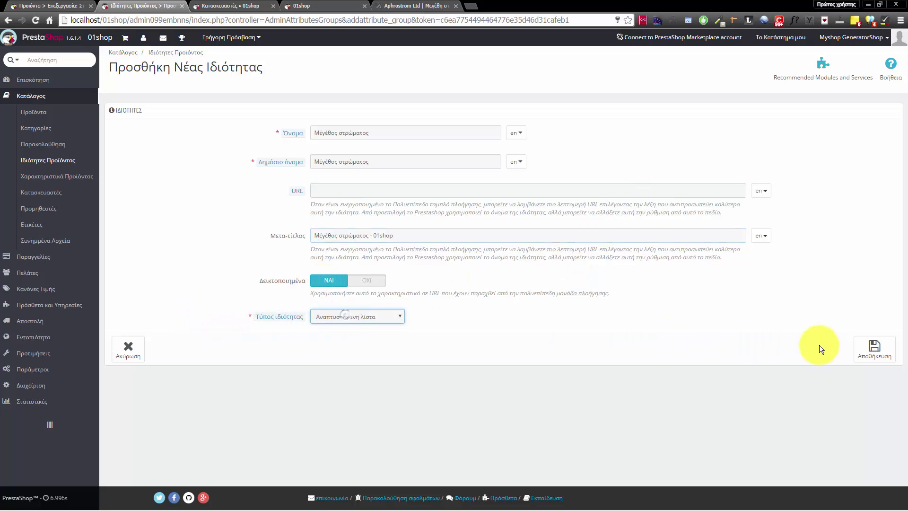
pyautogui.click(872, 351)
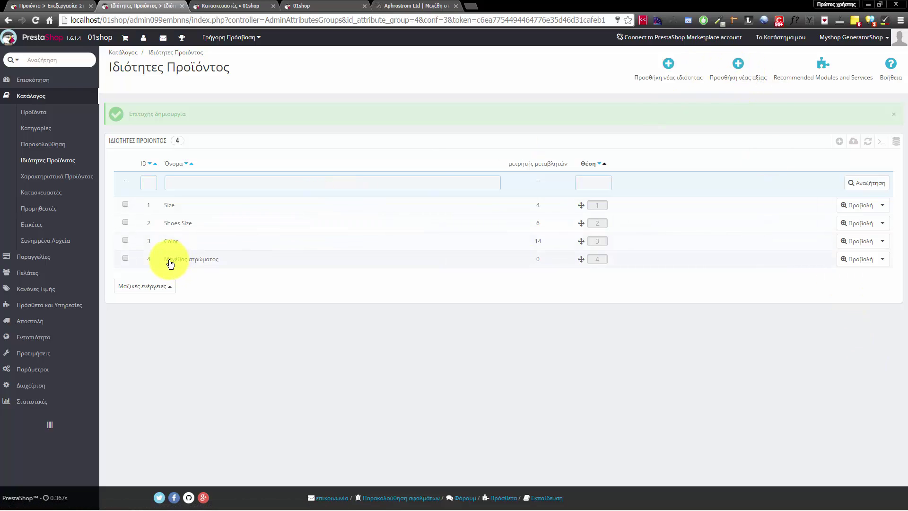
# Open the Μέγεθος στρώματος attribute and start adding a new value to it
pyautogui.moveTo(170, 264); pyautogui.dragTo(229, 265)
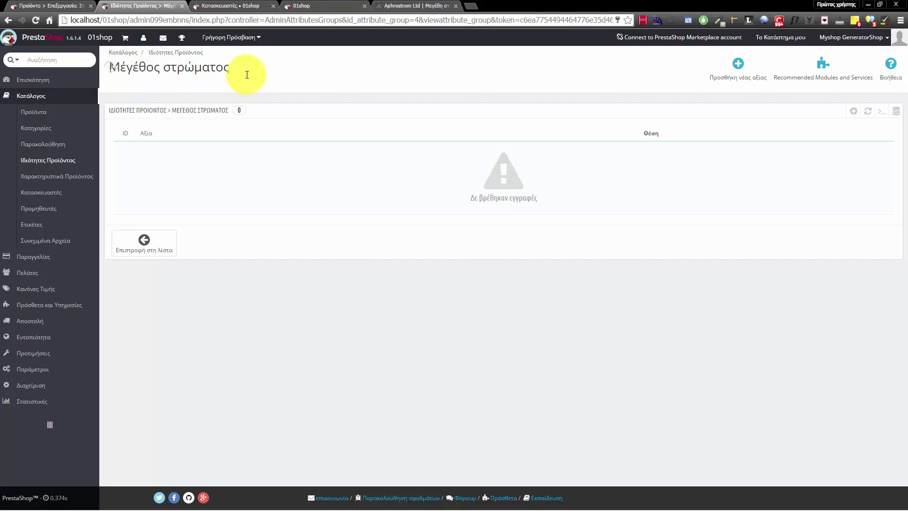
pyautogui.tripleClick(229, 68)
pyautogui.click(235, 69)
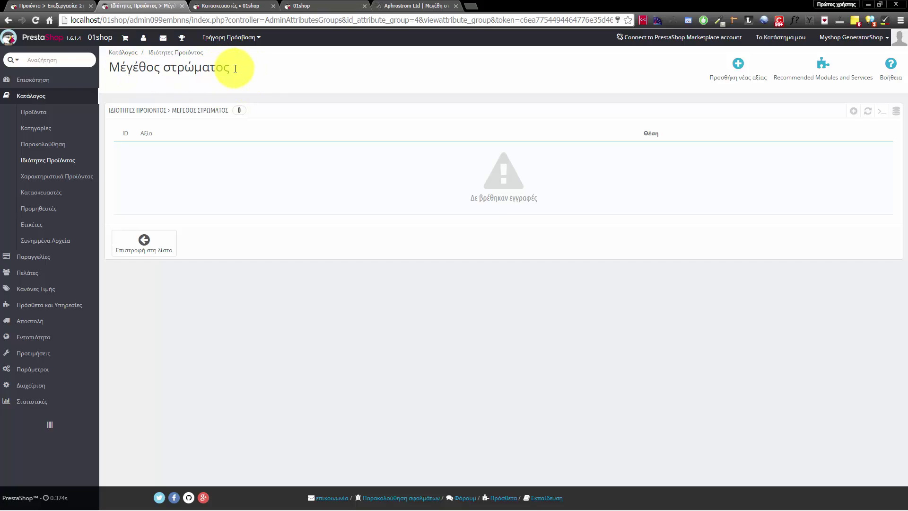
pyautogui.click(738, 68)
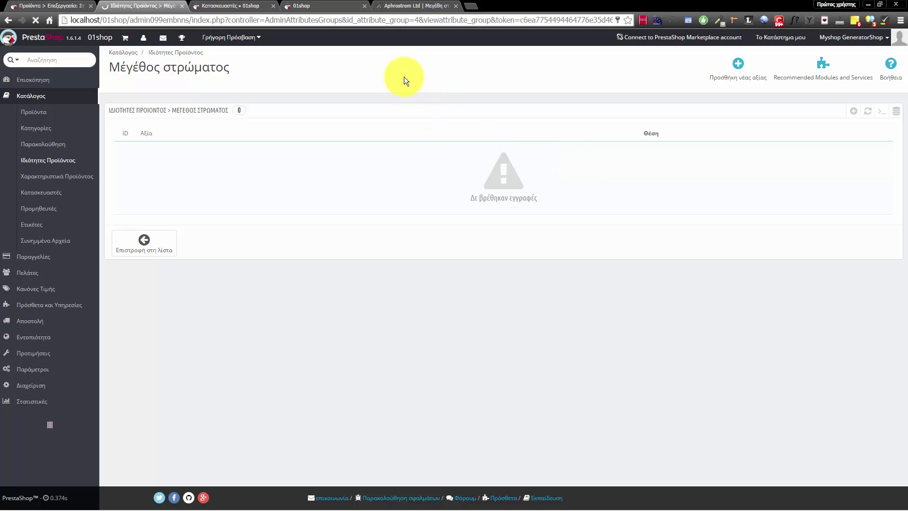
# Copy 92x192 from the Aphrostrom page and paste it as the new attribute value
pyautogui.click(402, 6)
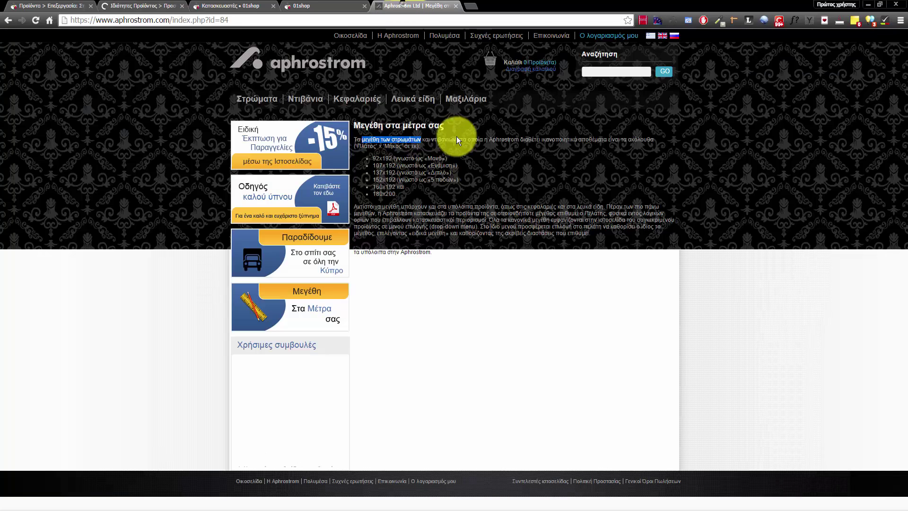
pyautogui.moveTo(373, 159); pyautogui.dragTo(395, 160)
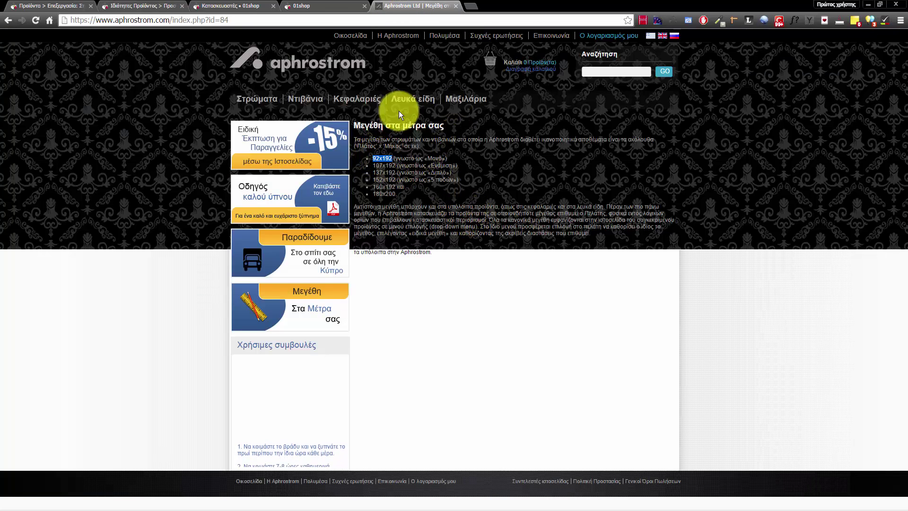
pyautogui.click(306, 7)
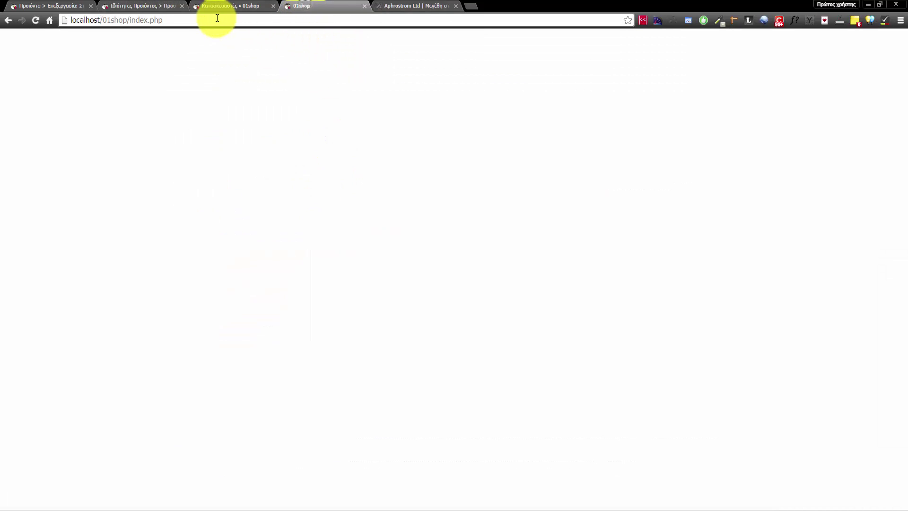
pyautogui.click(83, 5)
pyautogui.click(137, 7)
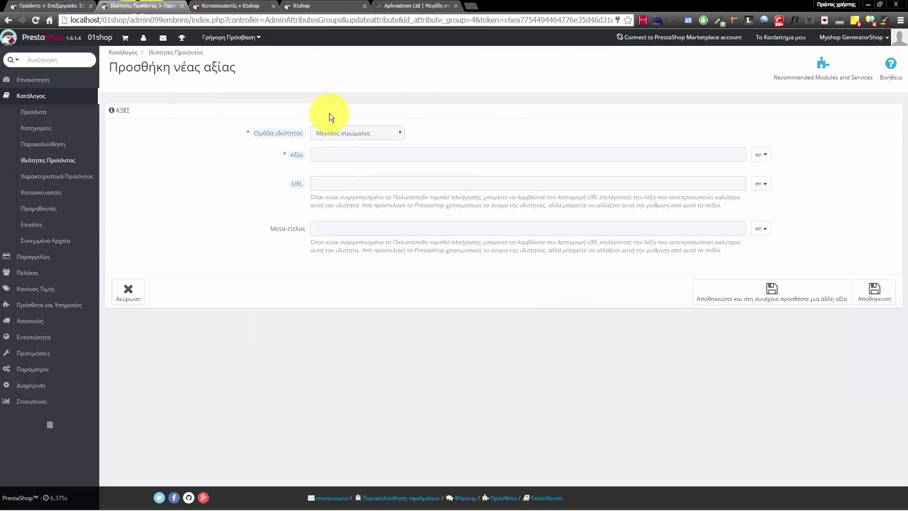
pyautogui.click(321, 155)
pyautogui.hotkey('ctrl', 'v')
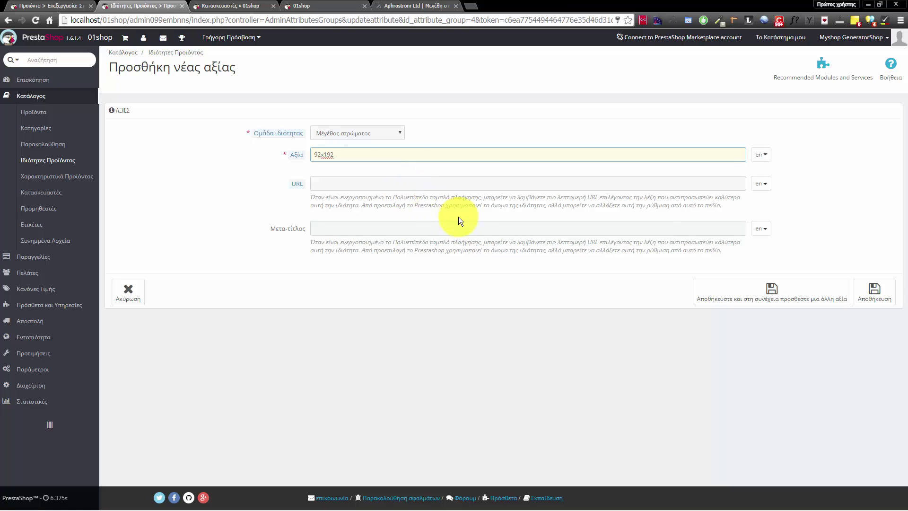
# Copy the full entry "92x192 (γνωστό ως «Μονό»)" from the Aphrostrom page and replace the attribute value with it
pyautogui.click(422, 5)
pyautogui.moveTo(450, 160); pyautogui.dragTo(372, 158)
pyautogui.click(36, 5)
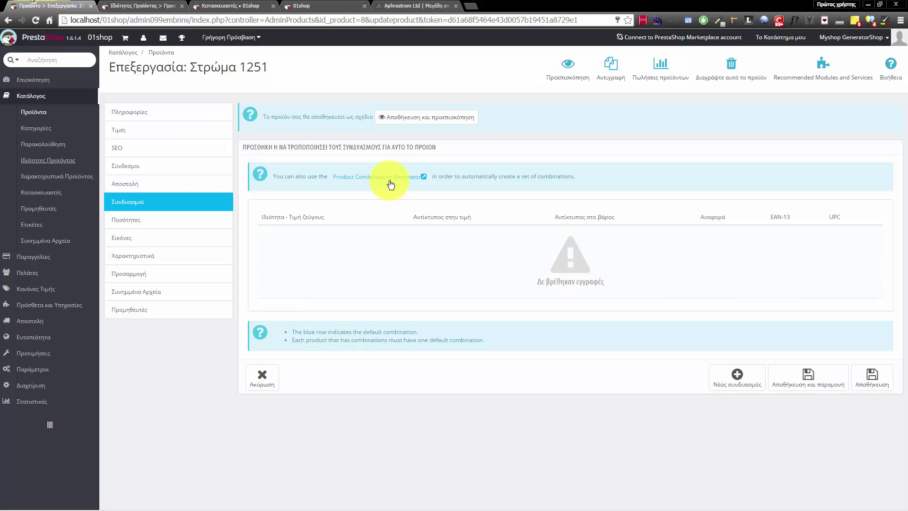
pyautogui.click(142, 6)
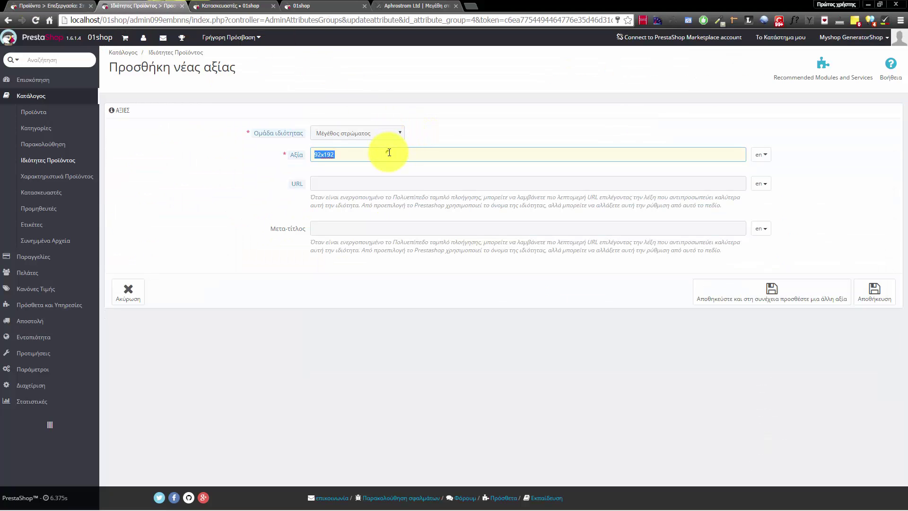
pyautogui.hotkey('ctrl', 'v')
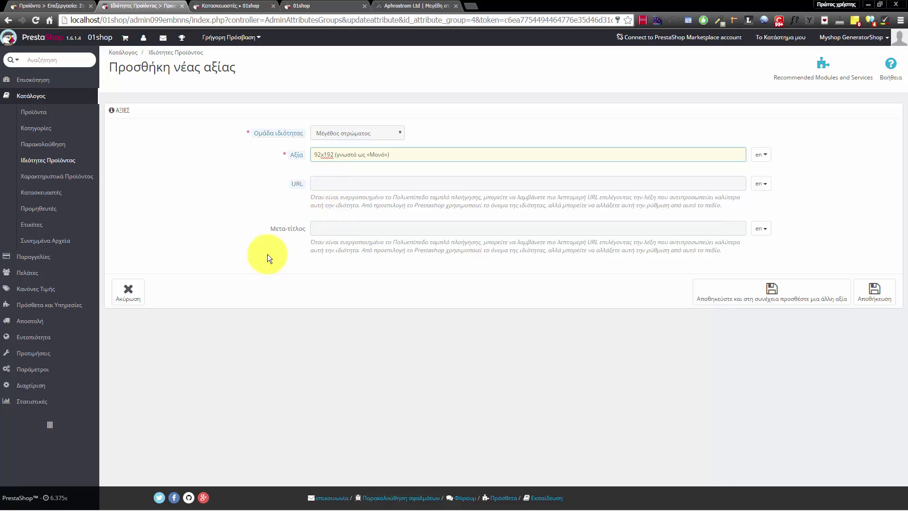
# Set the value's meta title to "92x192 (γνωστό ως «Μονό») | 01shop", then save and continue to another value
pyautogui.hotkey('ctrl', 'a')
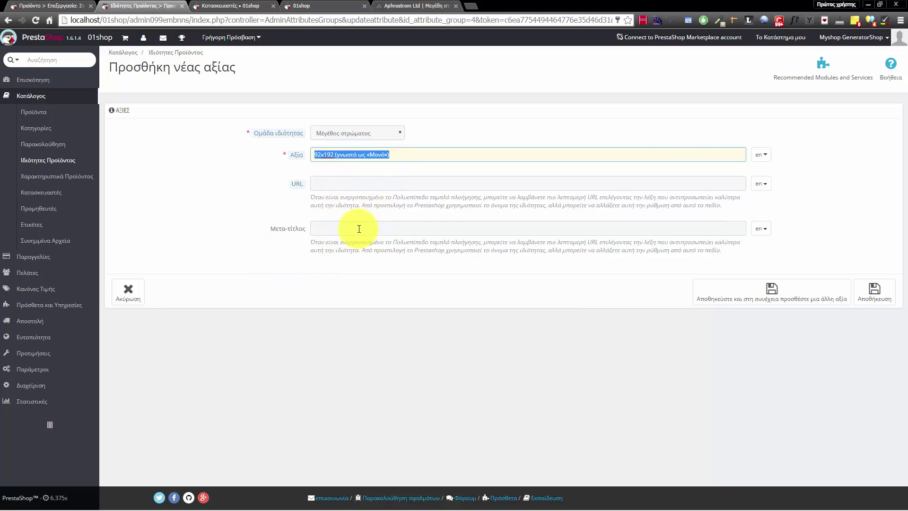
pyautogui.click(394, 231)
pyautogui.hotkey('ctrl', 'v')
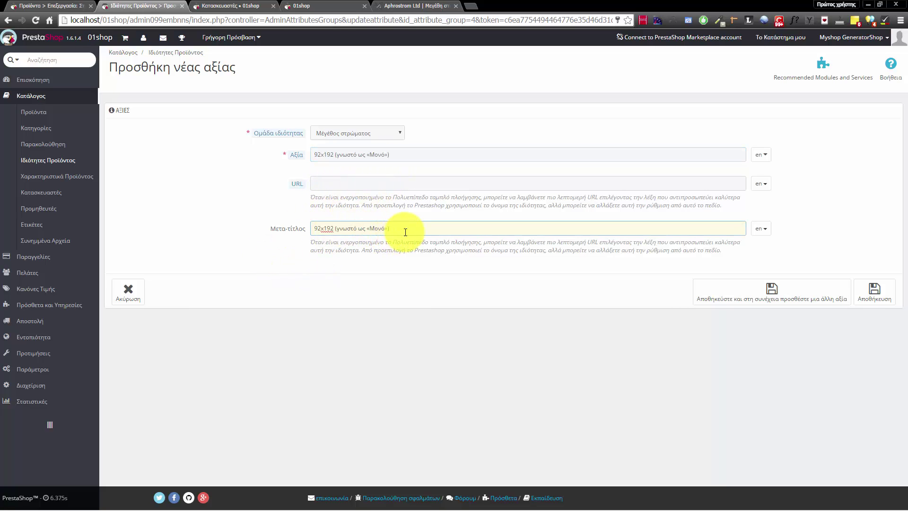
pyautogui.write('| 01shop')
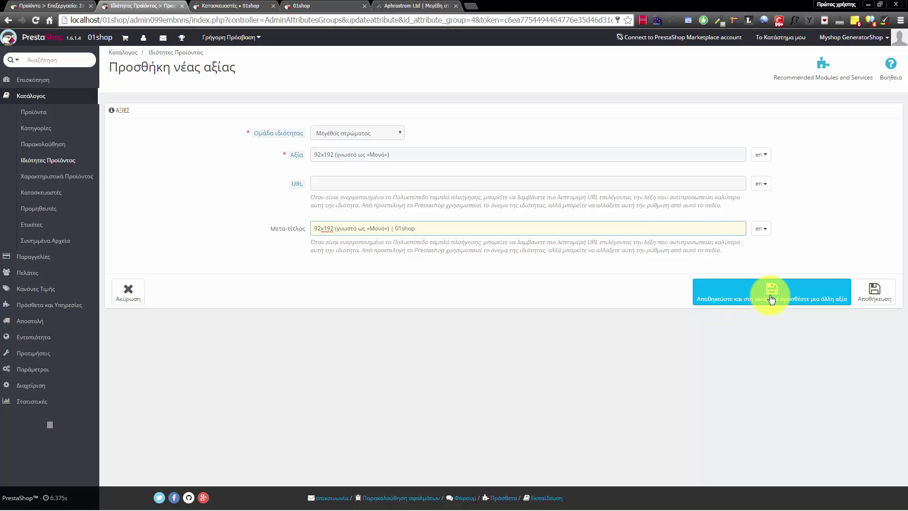
pyautogui.click(827, 296)
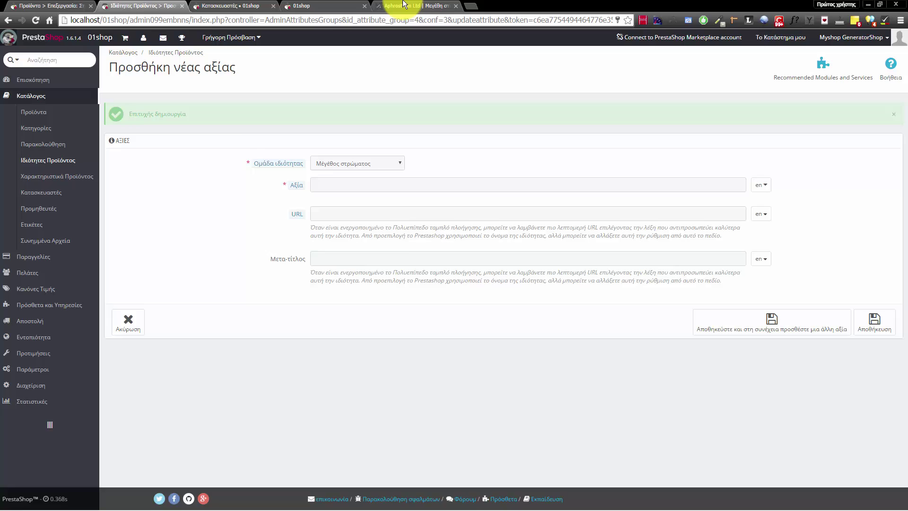
# Copy "107x192 (γνωστό ως «Ενάμιση»)" from the Aphrostrom page and paste it as the next attribute value
pyautogui.click(411, 6)
pyautogui.moveTo(458, 166); pyautogui.dragTo(373, 167)
pyautogui.hotkey('ctrl', 'c')
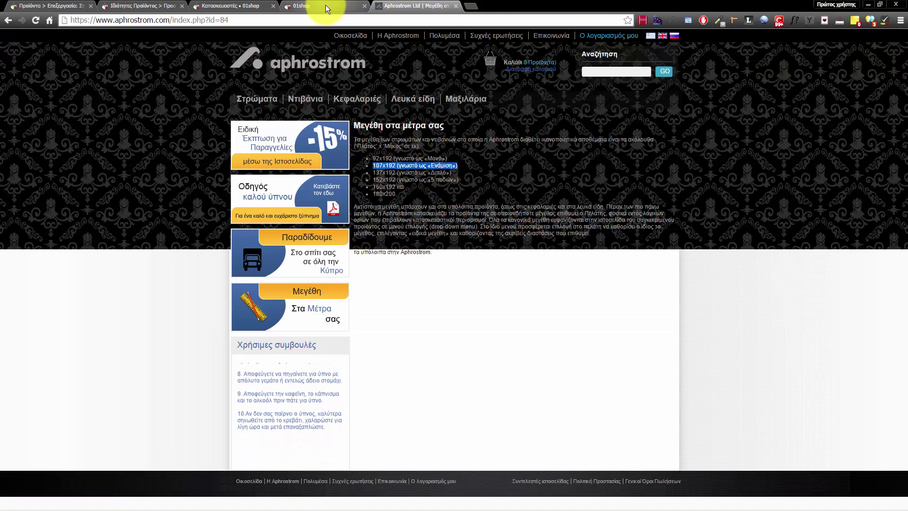
pyautogui.click(142, 6)
pyautogui.click(351, 183)
pyautogui.hotkey('ctrl', 'v')
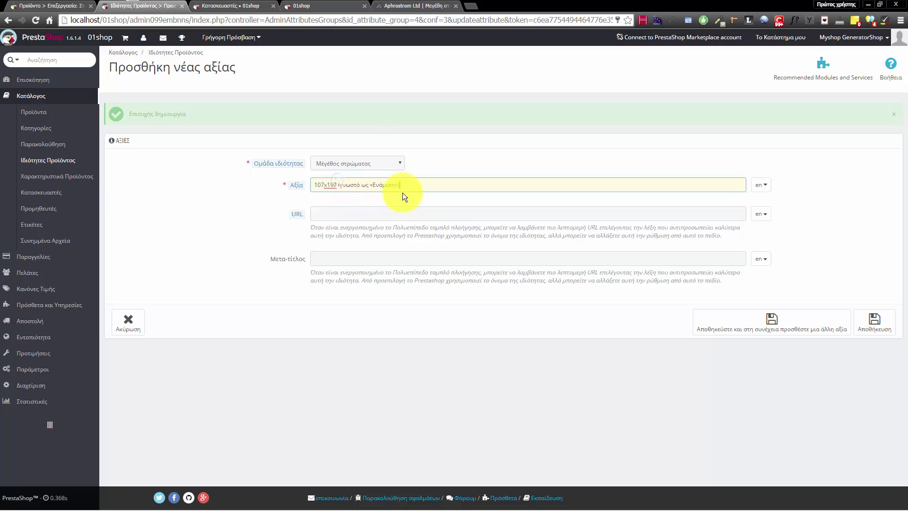
# Set the meta title to "107x192 (γνωστό ως «Ενάμιση») | 01shop", then save and continue to another value
pyautogui.click(363, 260)
pyautogui.hotkey('ctrl', 'v')
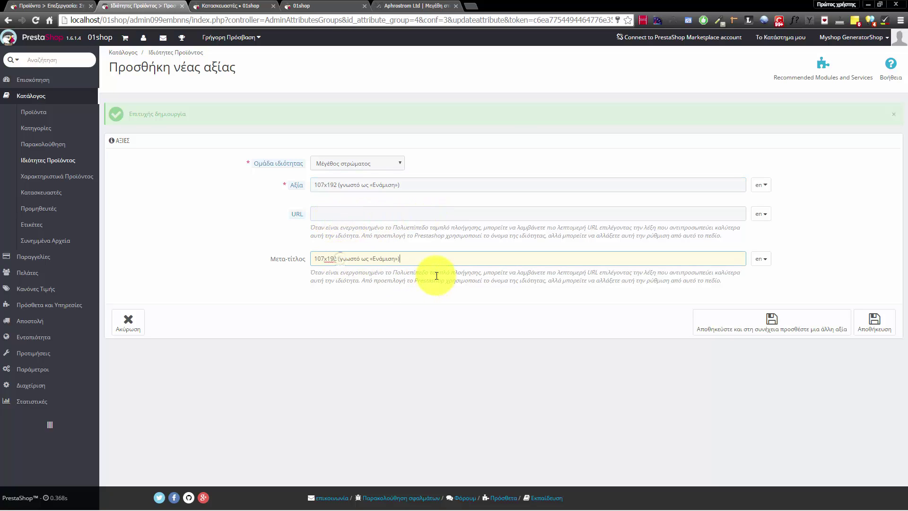
pyautogui.write('| 01shop')
pyautogui.click(724, 318)
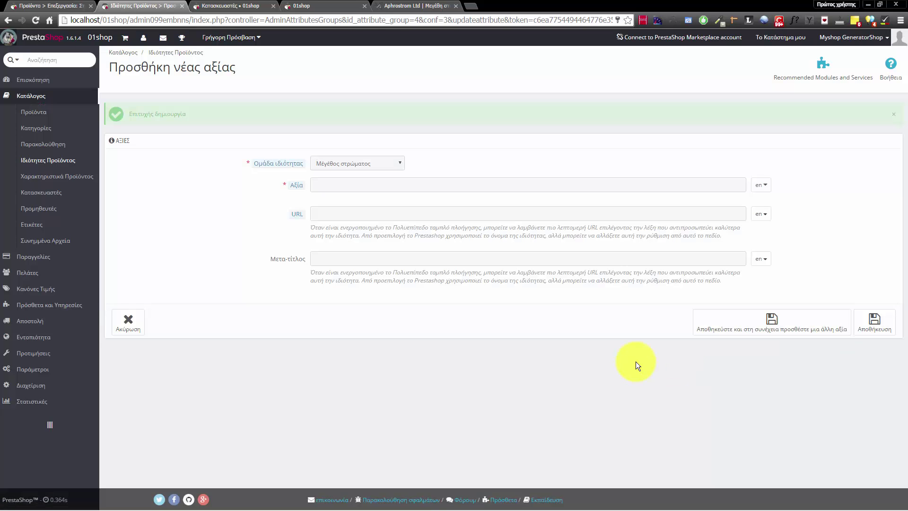
# Check the mattress sizes on the Aphrostrom page, then view the values stored under the Μέγεθος στρώματος attribute
pyautogui.click(336, 3)
pyautogui.click(399, 6)
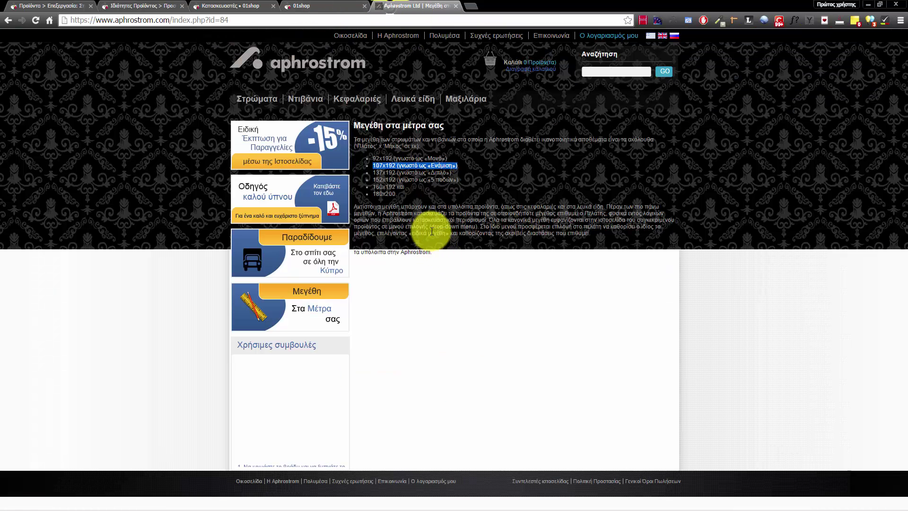
pyautogui.click(141, 2)
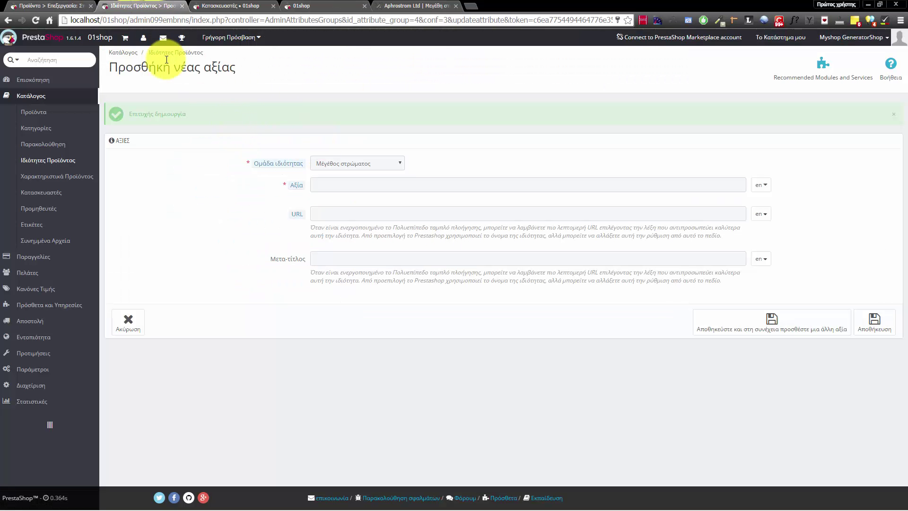
pyautogui.moveTo(205, 65); pyautogui.dragTo(317, 86)
pyautogui.click(232, 178)
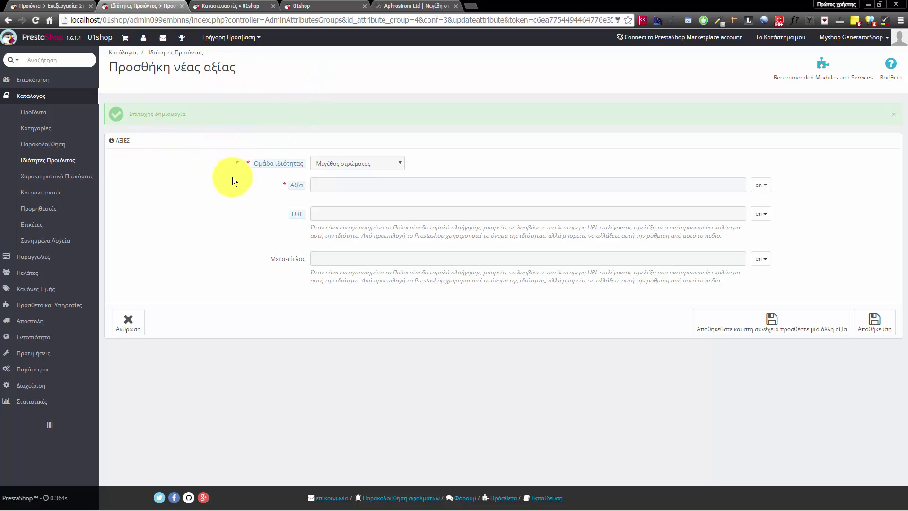
pyautogui.click(69, 161)
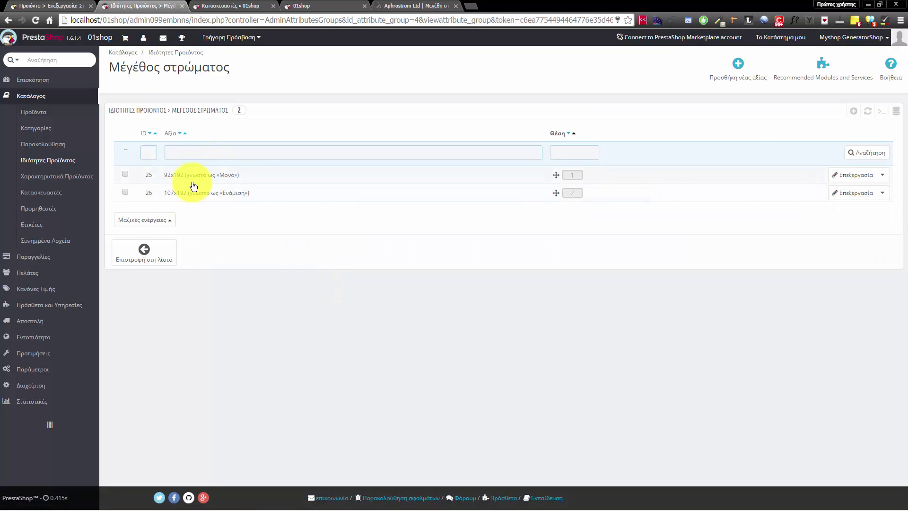
# In the combinations of Στρώμα 1251, add the Μέγεθος στρώματος value "92x192 (γνωστό ως «Μονό»)" to a new combination
pyautogui.click(42, 6)
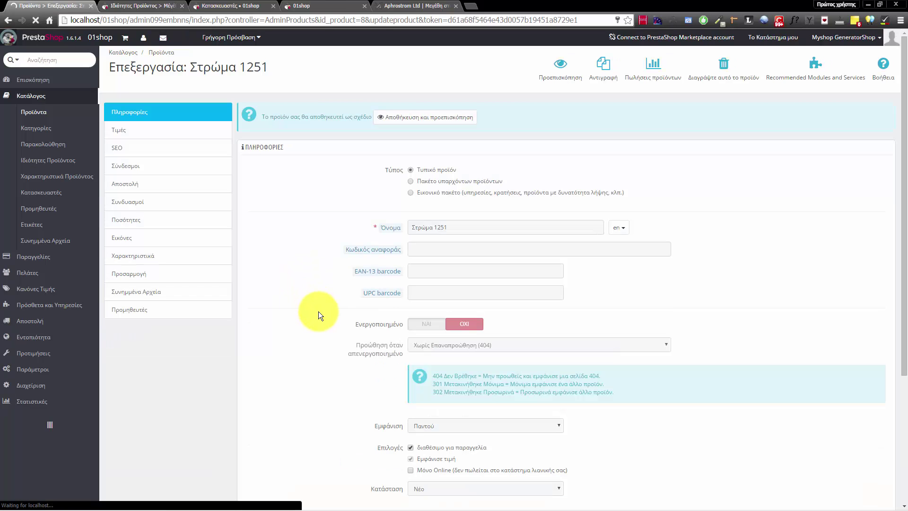
pyautogui.click(142, 202)
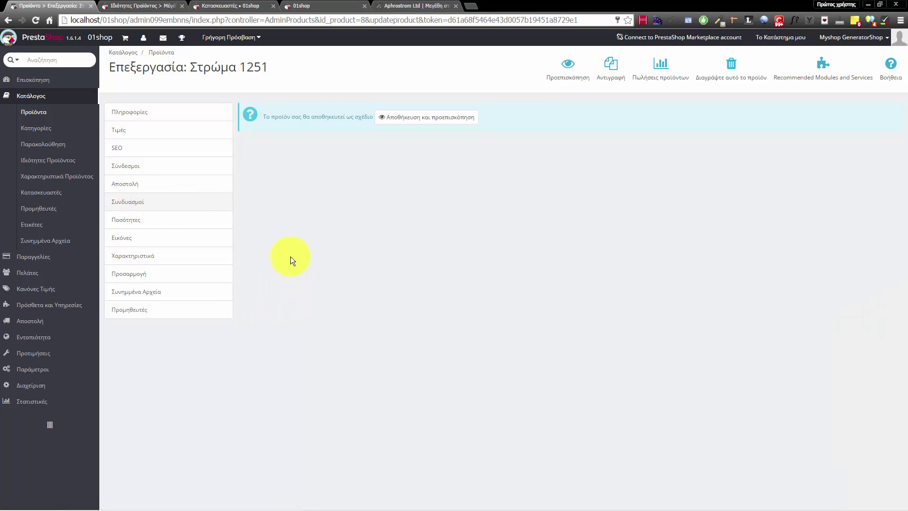
pyautogui.click(743, 376)
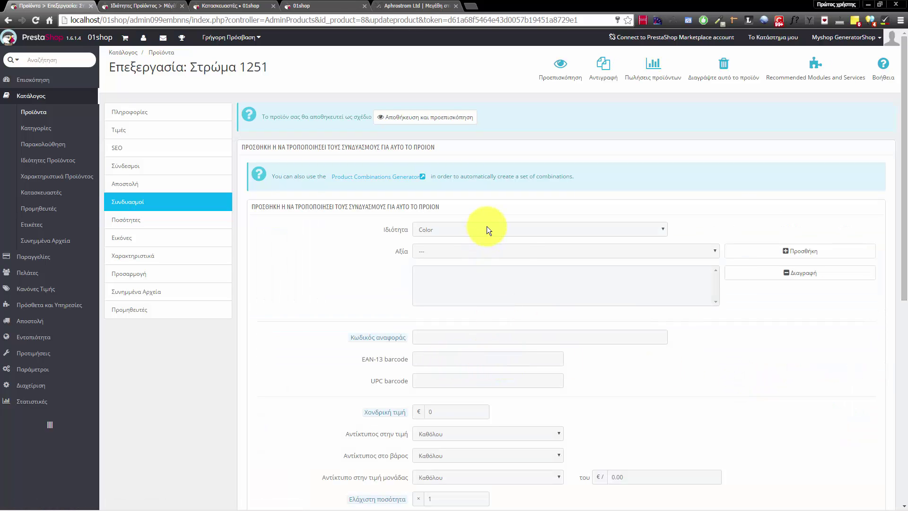
pyautogui.click(441, 229)
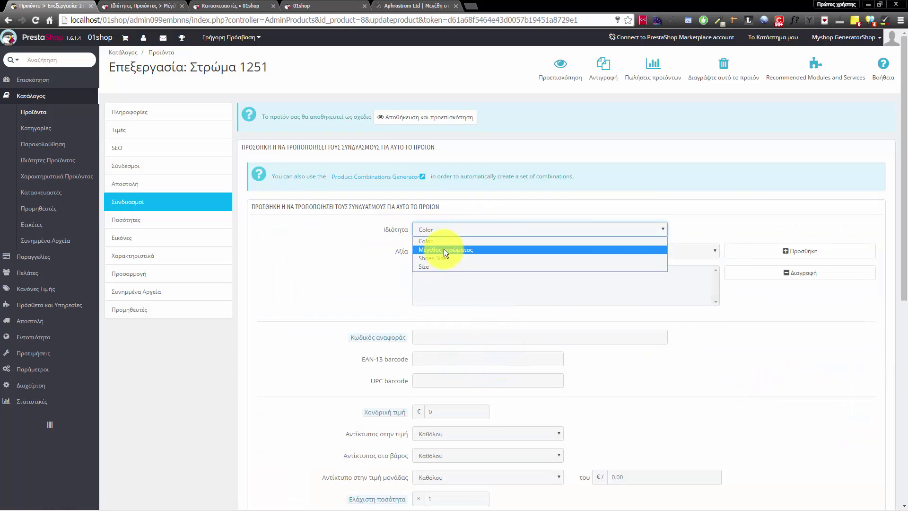
pyautogui.click(445, 249)
pyautogui.click(437, 257)
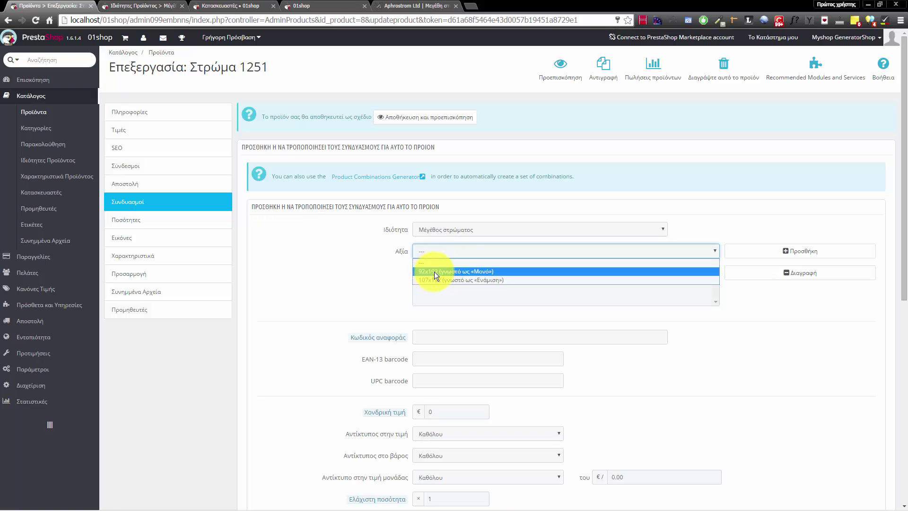
pyautogui.click(434, 271)
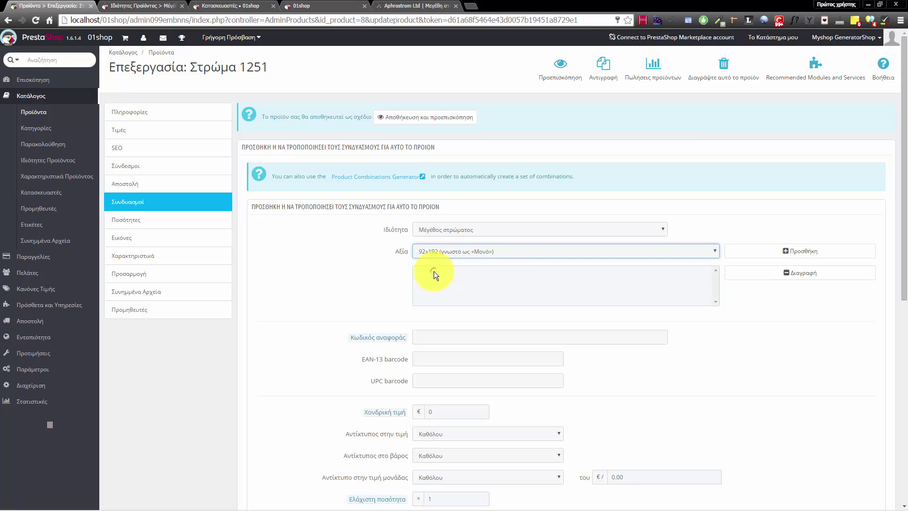
pyautogui.click(780, 250)
# Examine the combination form from the chosen size and wholesale price down to the list of existing combinations
pyautogui.scroll(-2, 499, 302)
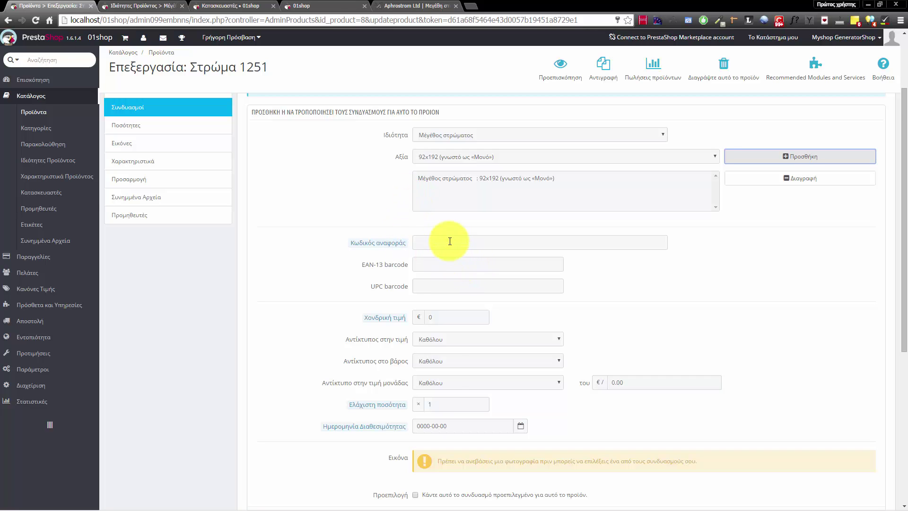
pyautogui.scroll(-1, 409, 310)
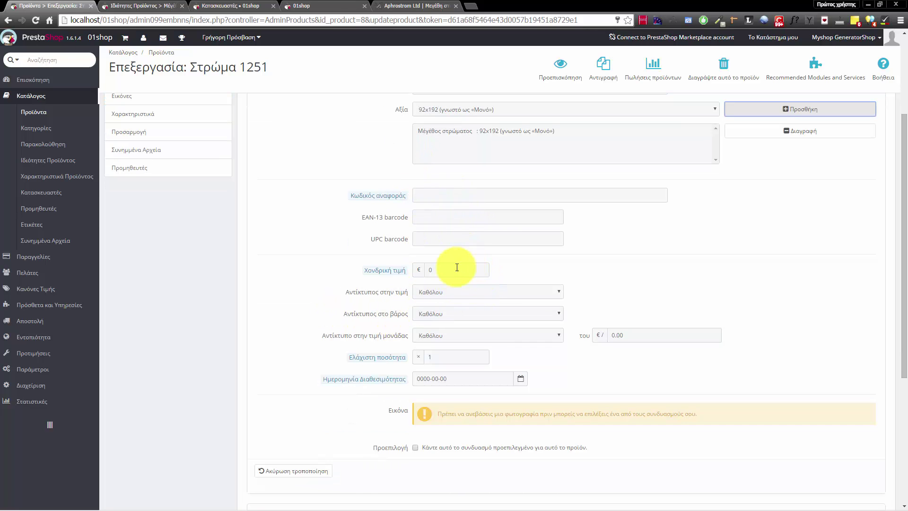
pyautogui.click(367, 265)
pyautogui.scroll(1, 563, 251)
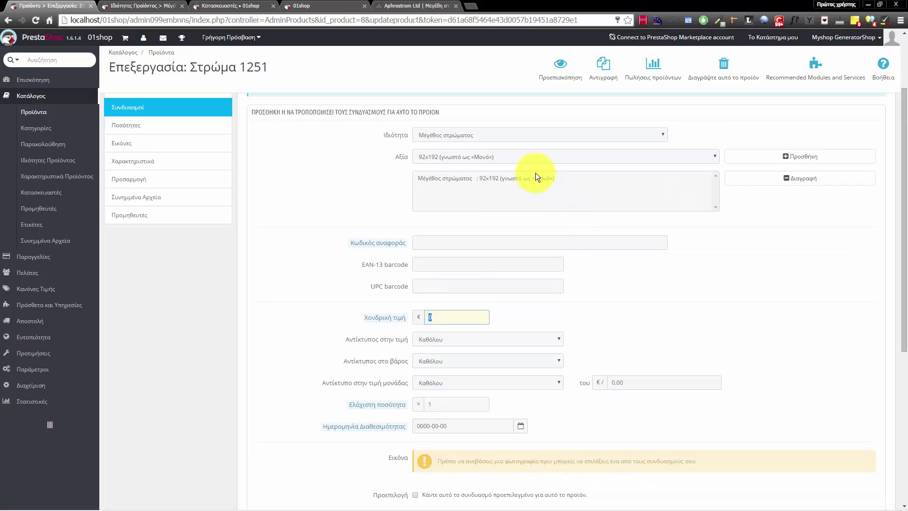
pyautogui.click(530, 179)
pyautogui.scroll(-5, 611, 244)
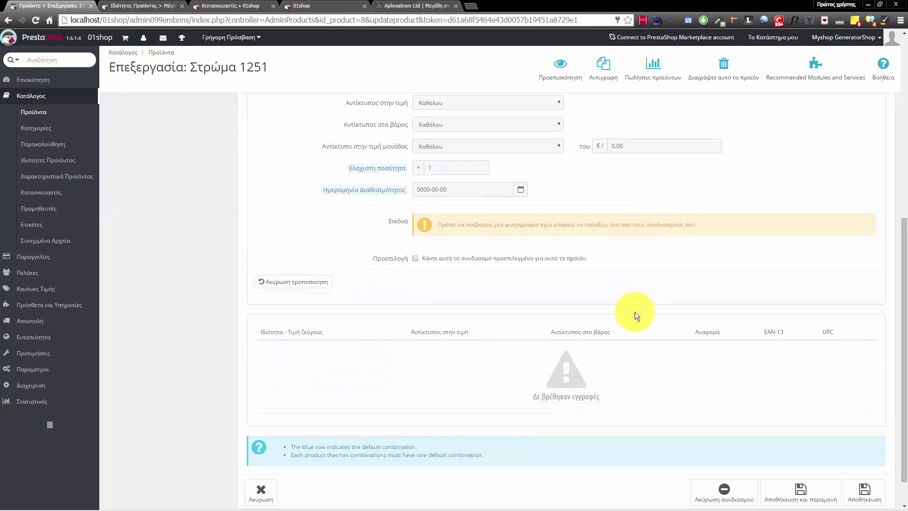
pyautogui.scroll(-1, 640, 312)
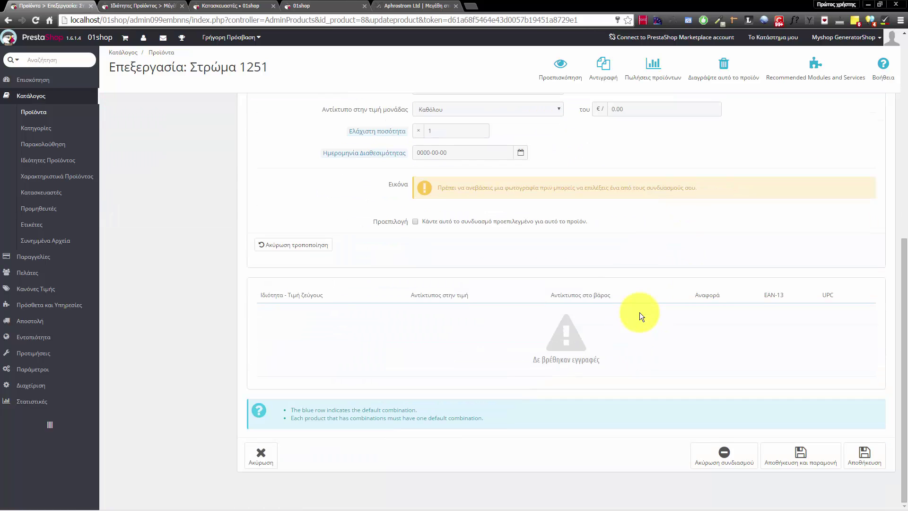
pyautogui.scroll(8, 640, 313)
pyautogui.scroll(-2, 518, 275)
pyautogui.scroll(-6, 790, 408)
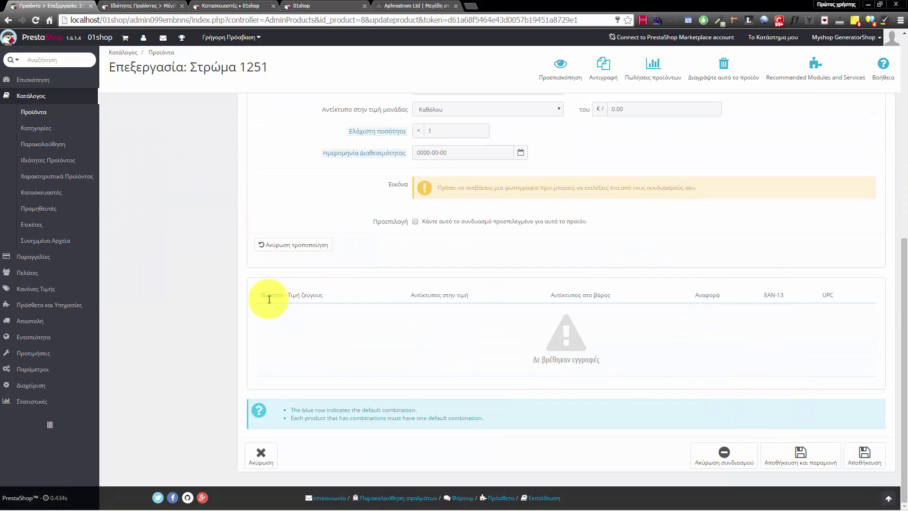
pyautogui.scroll(4, 337, 303)
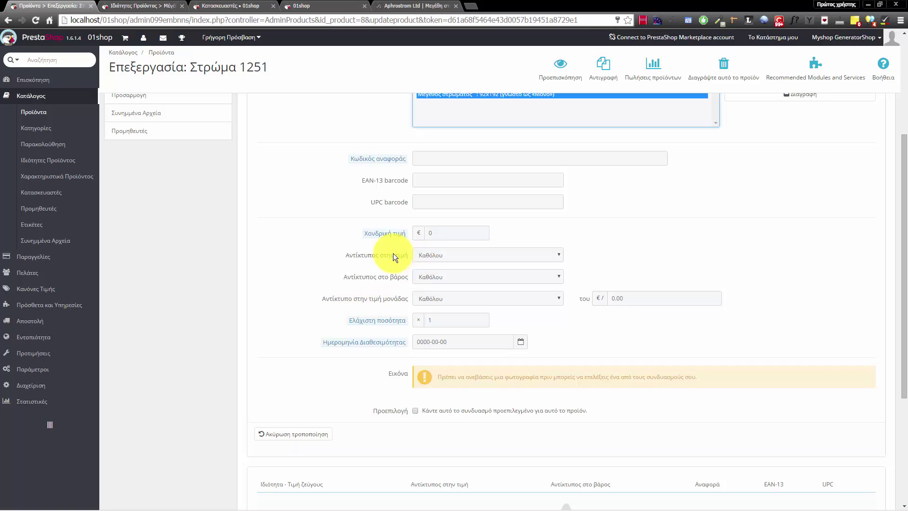
# Review the combination's barcode, minimum quantity, and price and weight impact fields, including the available weight impact options
pyautogui.moveTo(369, 181); pyautogui.dragTo(411, 201)
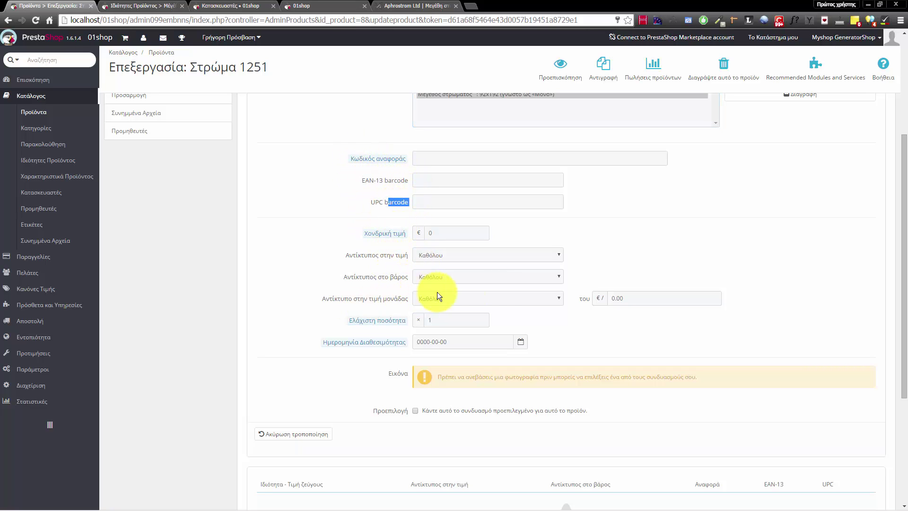
pyautogui.click(437, 320)
pyautogui.scroll(4, 337, 295)
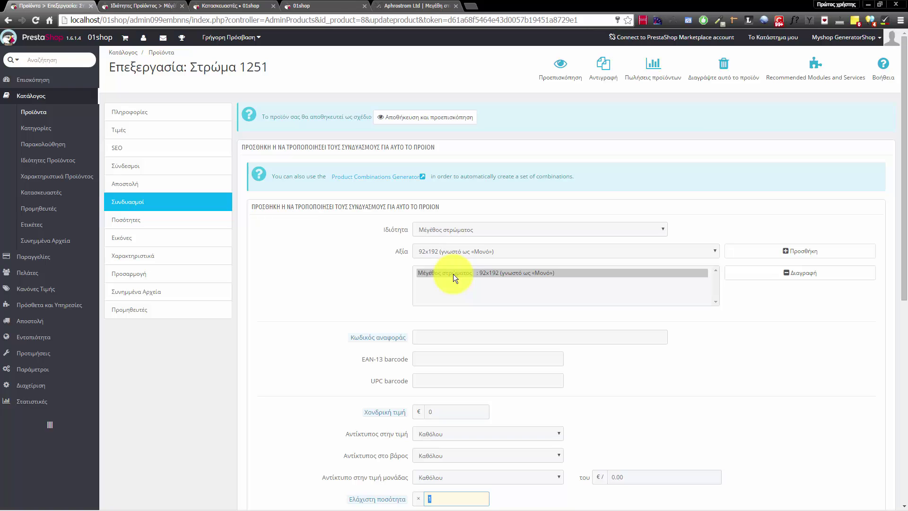
pyautogui.scroll(-3, 462, 233)
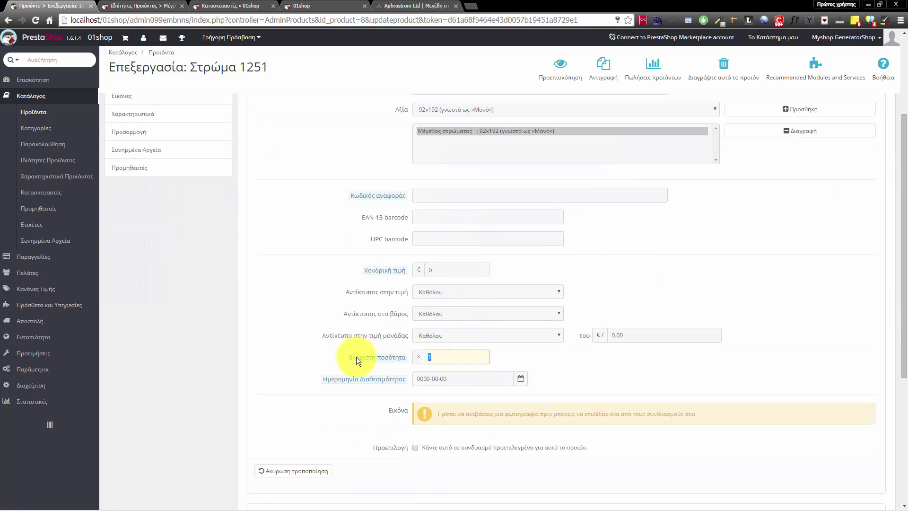
pyautogui.moveTo(356, 357); pyautogui.dragTo(404, 361)
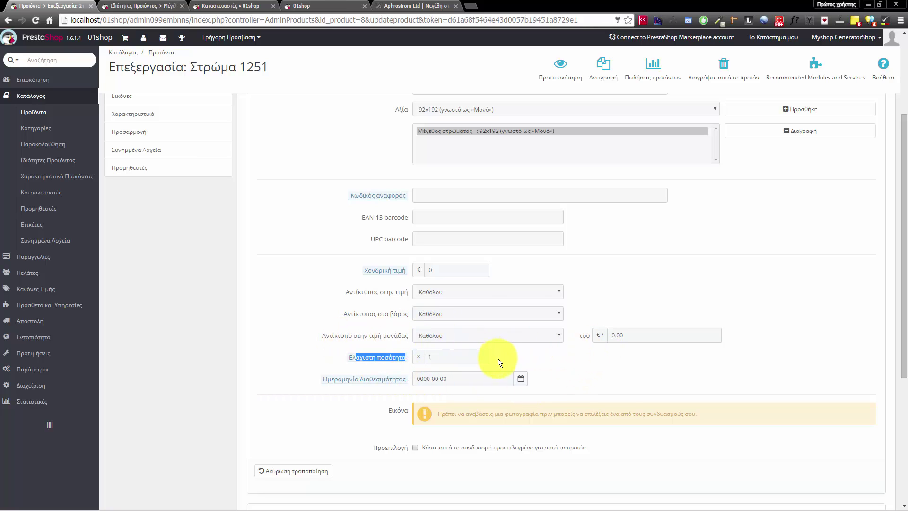
pyautogui.scroll(-4, 570, 371)
pyautogui.scroll(3, 515, 308)
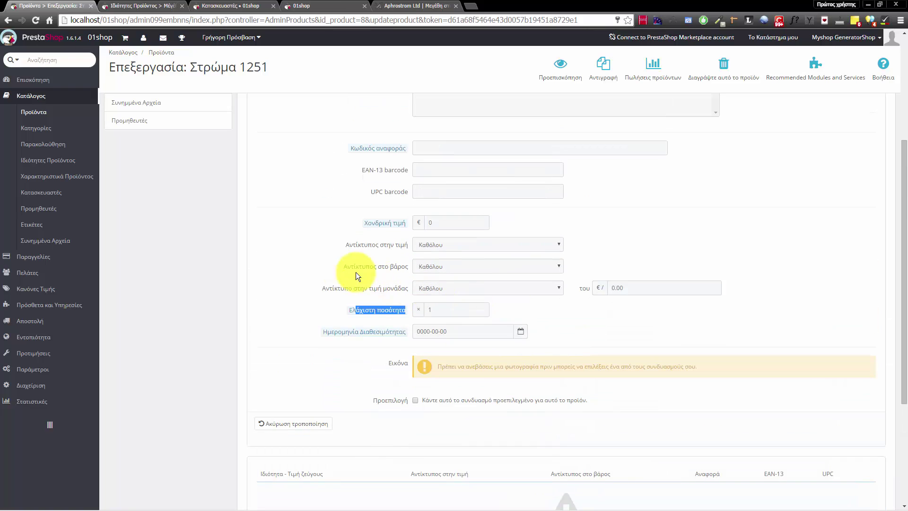
pyautogui.moveTo(333, 289); pyautogui.dragTo(410, 293)
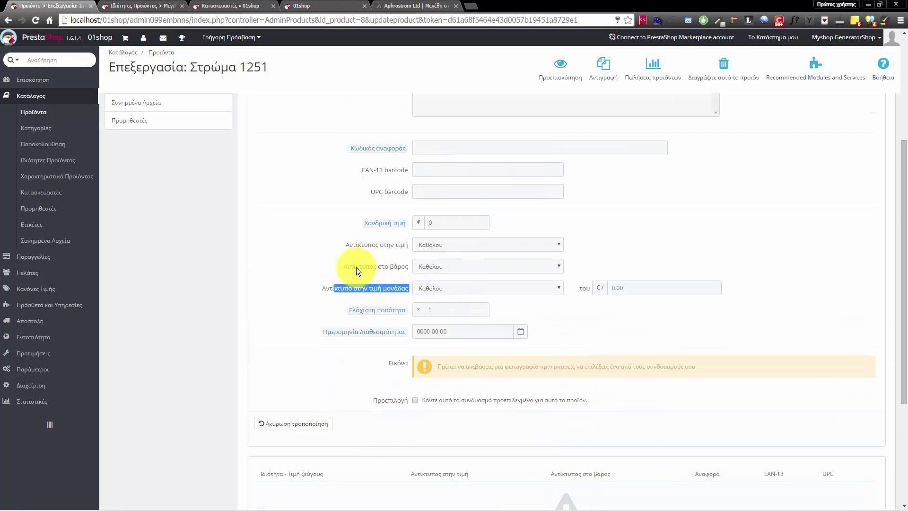
pyautogui.click(489, 268)
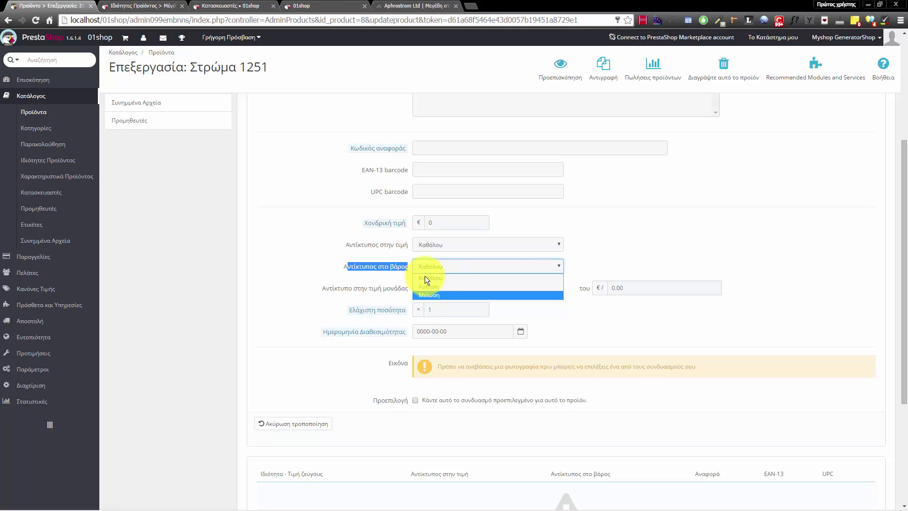
pyautogui.click(327, 238)
pyautogui.scroll(4, 280, 231)
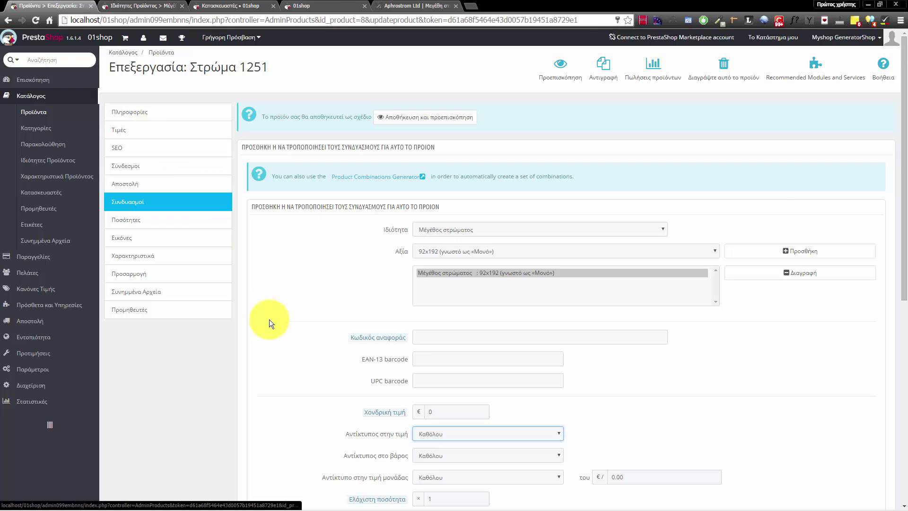
pyautogui.scroll(-5, 269, 323)
# Try a unit price impact of Αύξηση by 50.00 €, then reset the impact to Καθόλου
pyautogui.moveTo(332, 243); pyautogui.dragTo(396, 242)
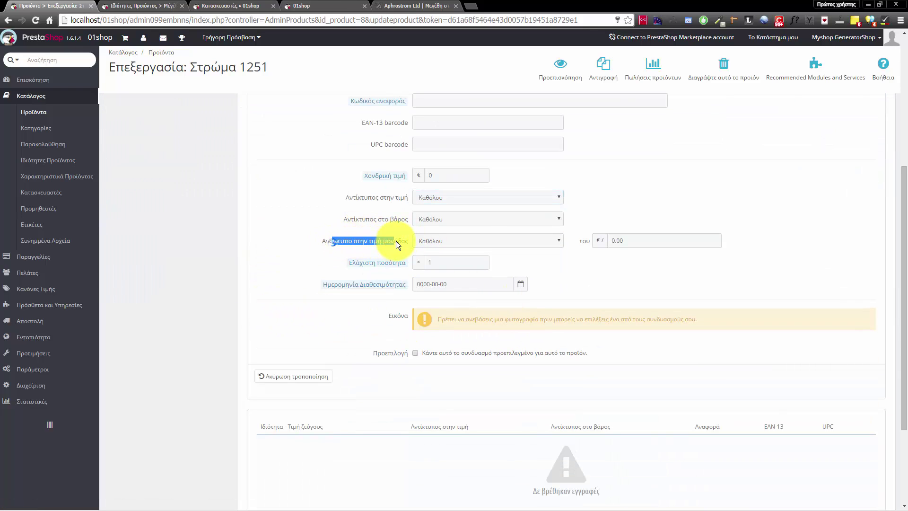
pyautogui.click(551, 241)
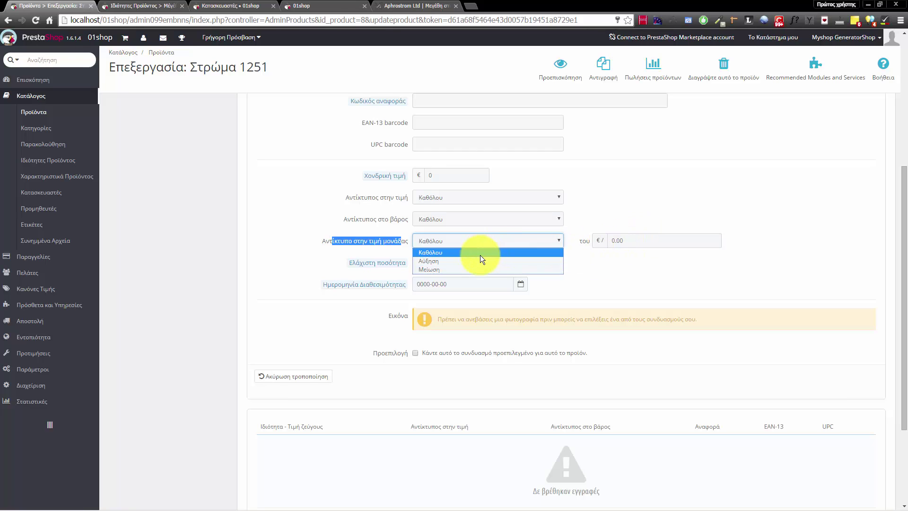
pyautogui.click(478, 261)
pyautogui.click(611, 240)
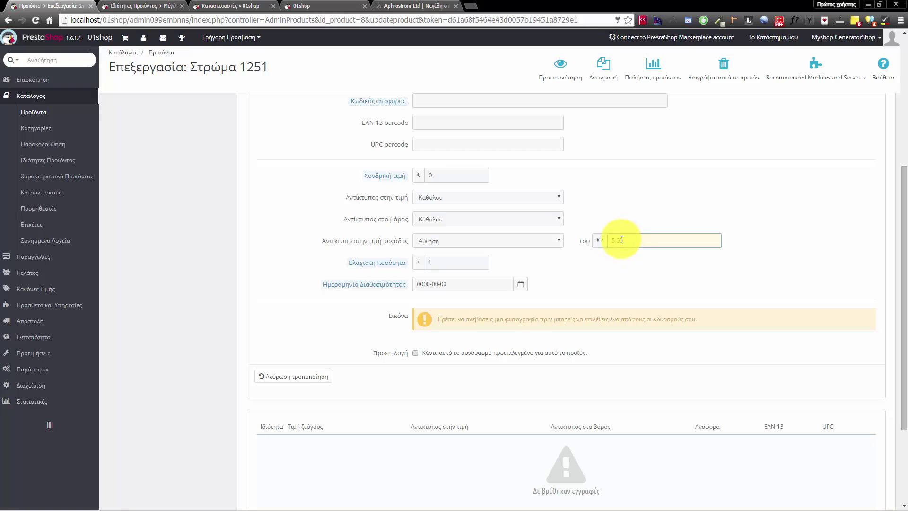
pyautogui.write('0')
pyautogui.click(595, 273)
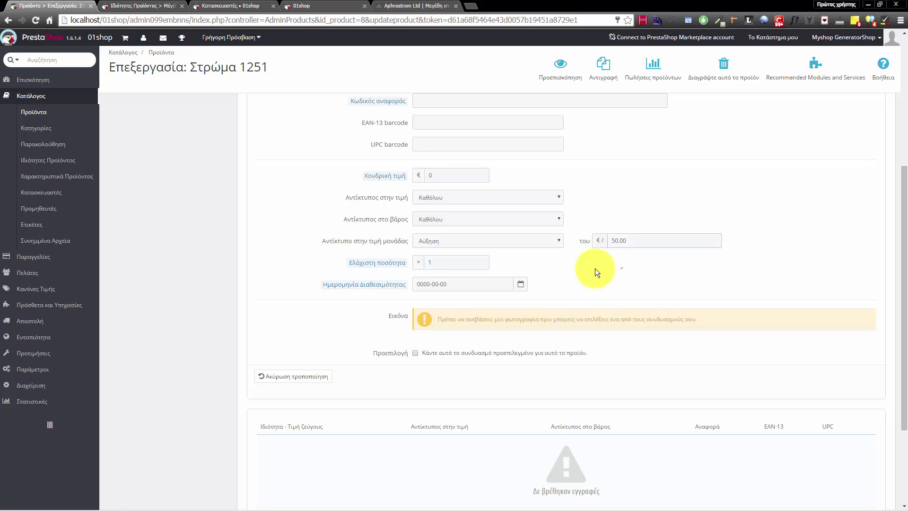
pyautogui.click(433, 246)
pyautogui.click(447, 249)
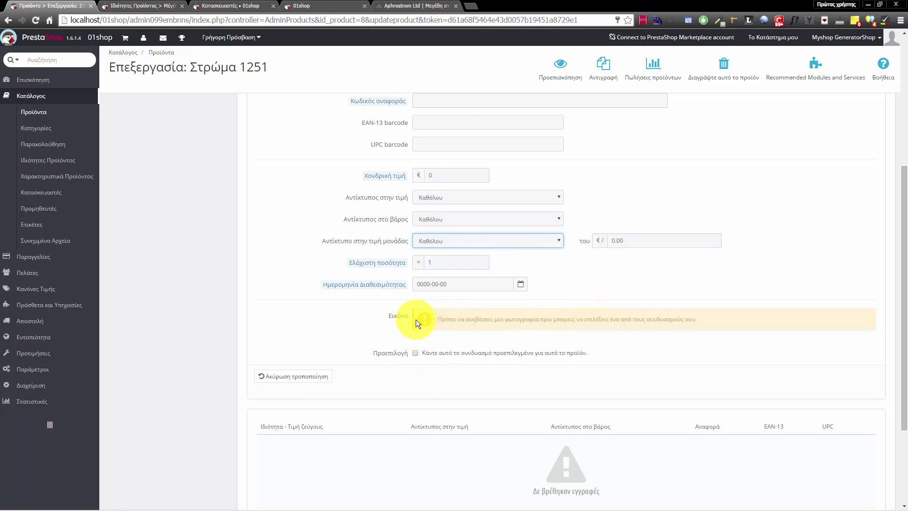
# Check the combination's image setting, then cancel editing Στρώμα 1251 without saving and return to the product list
pyautogui.moveTo(388, 315); pyautogui.dragTo(421, 320)
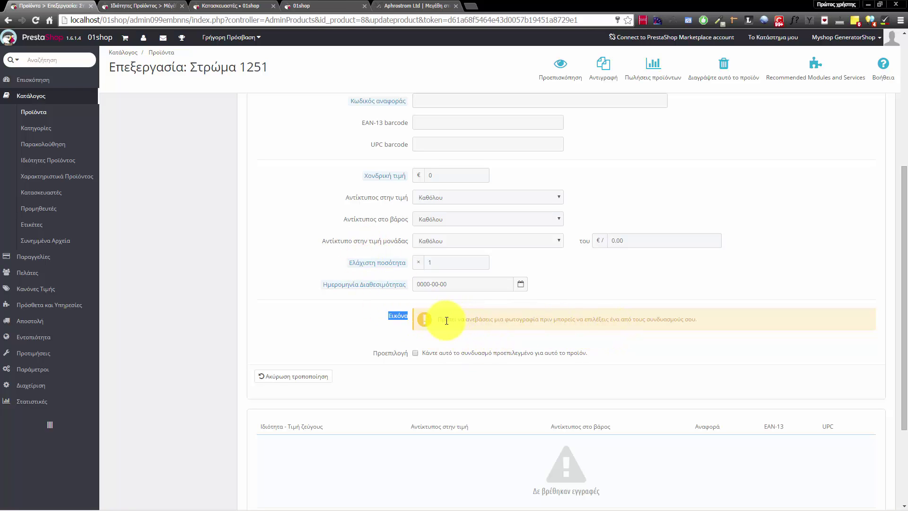
pyautogui.scroll(5, 319, 306)
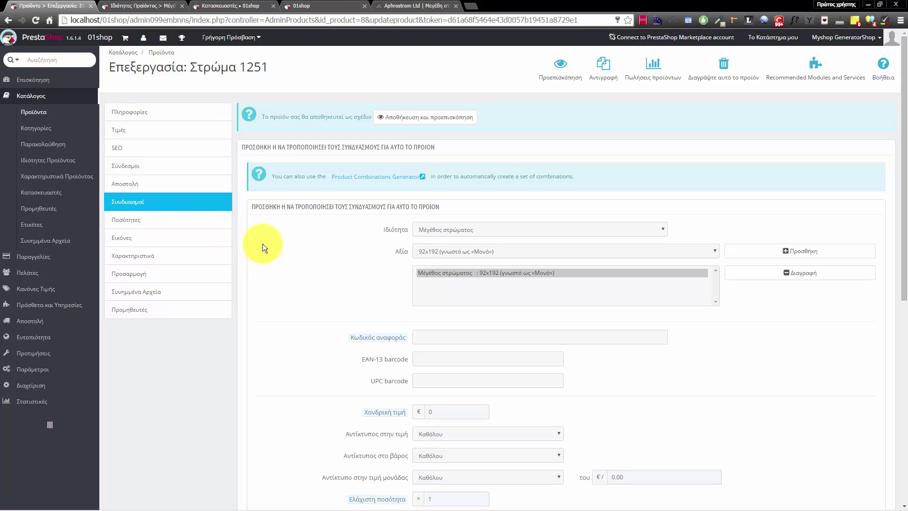
pyautogui.scroll(-8, 259, 242)
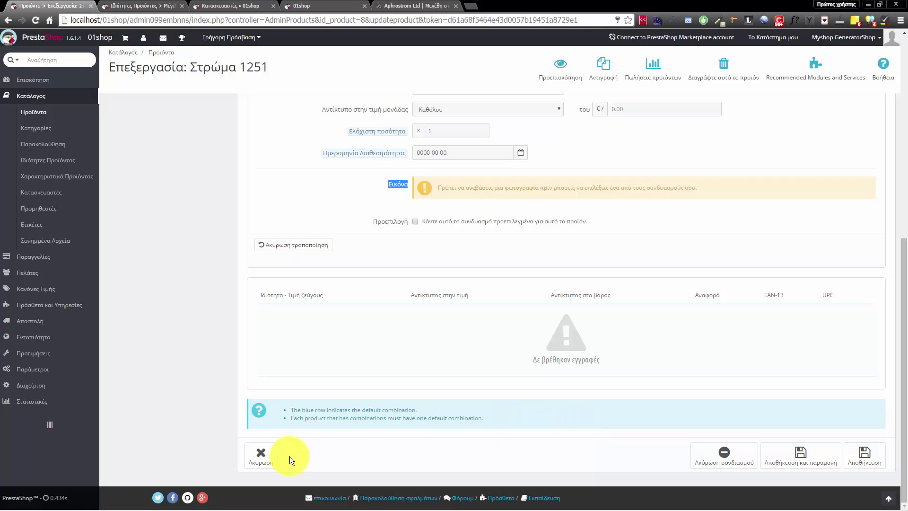
pyautogui.click(261, 455)
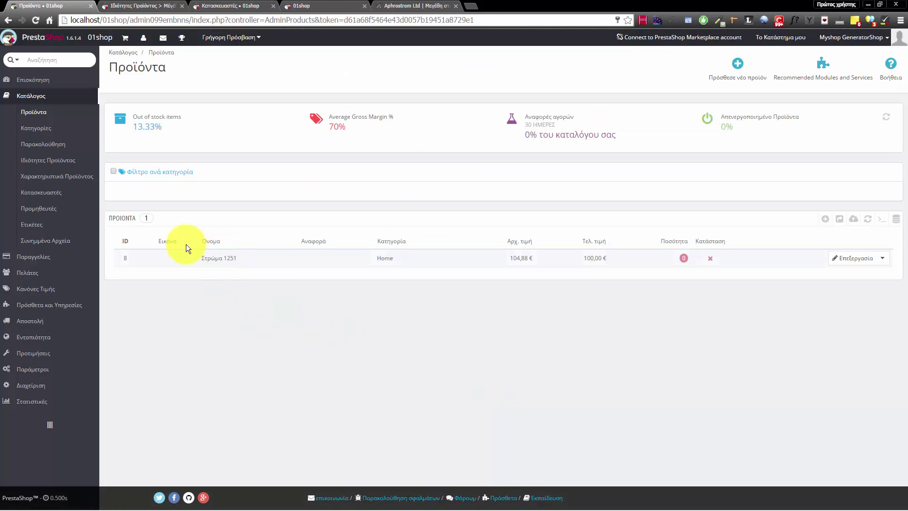
pyautogui.click(42, 112)
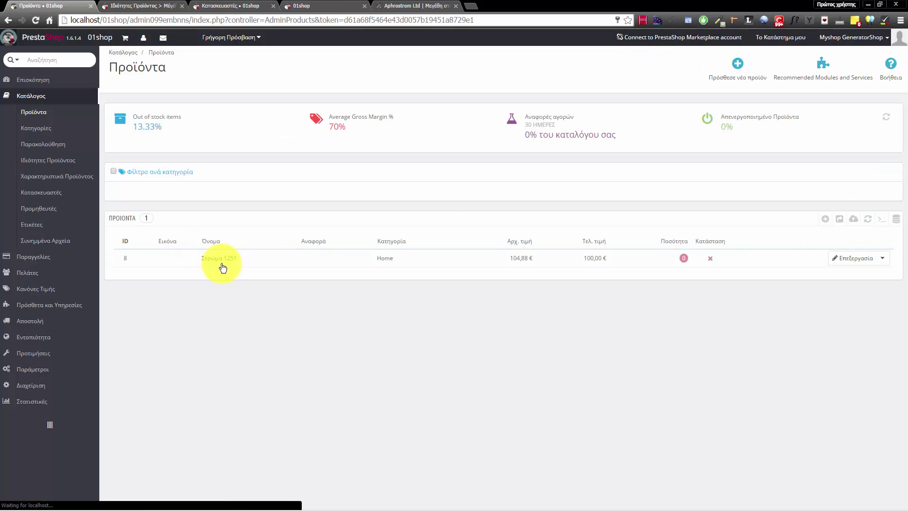
# Open the images of product Στρώμα 1251 and upload stroma1.png from the Στρώματα folder
pyautogui.click(225, 258)
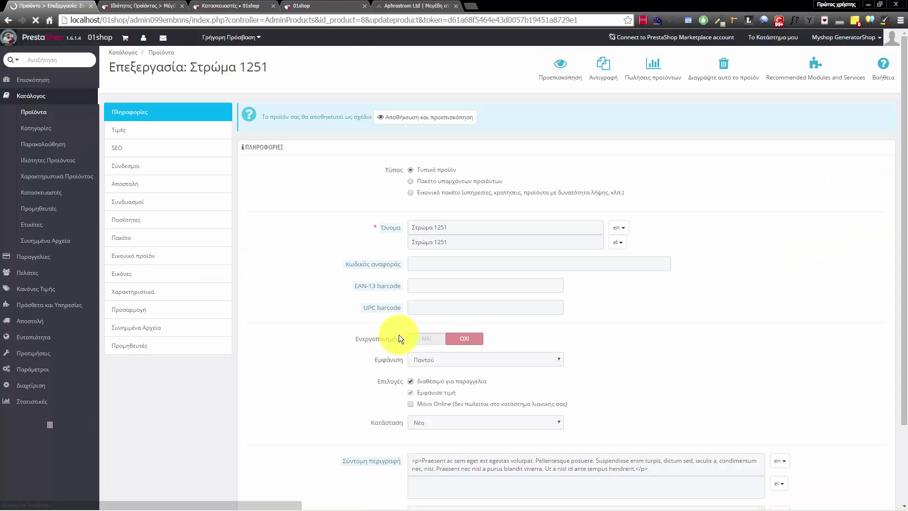
pyautogui.click(132, 238)
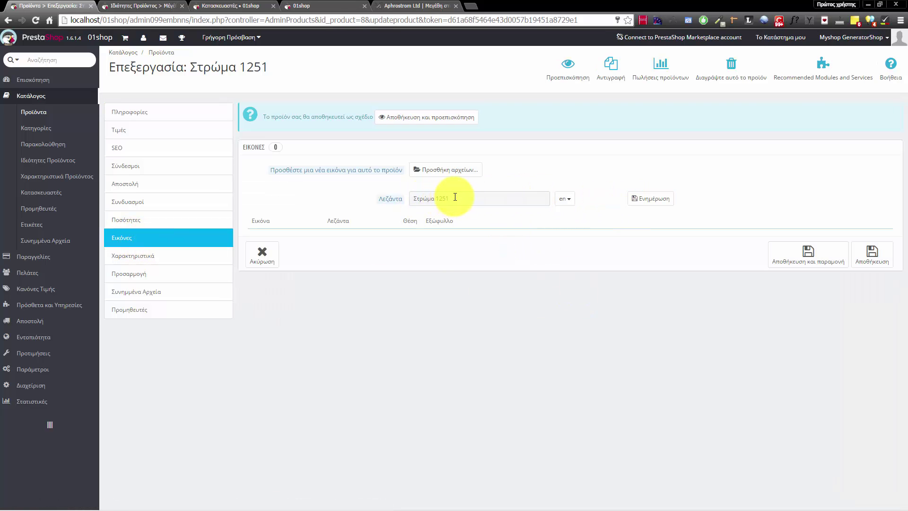
pyautogui.moveTo(456, 197); pyautogui.dragTo(406, 196)
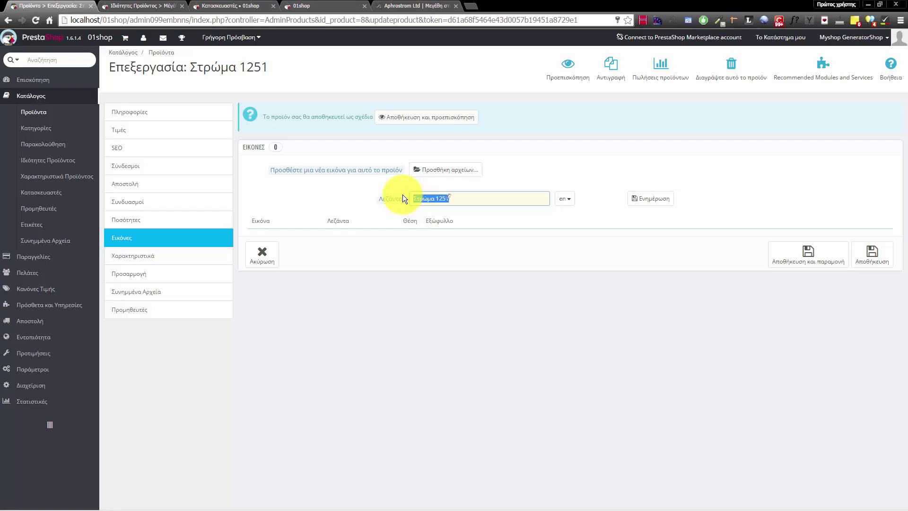
pyautogui.click(437, 169)
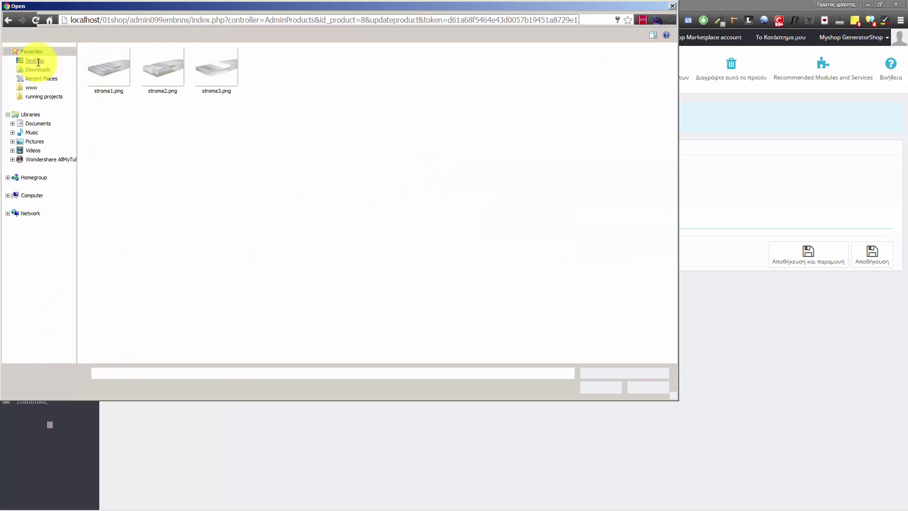
pyautogui.click(38, 65)
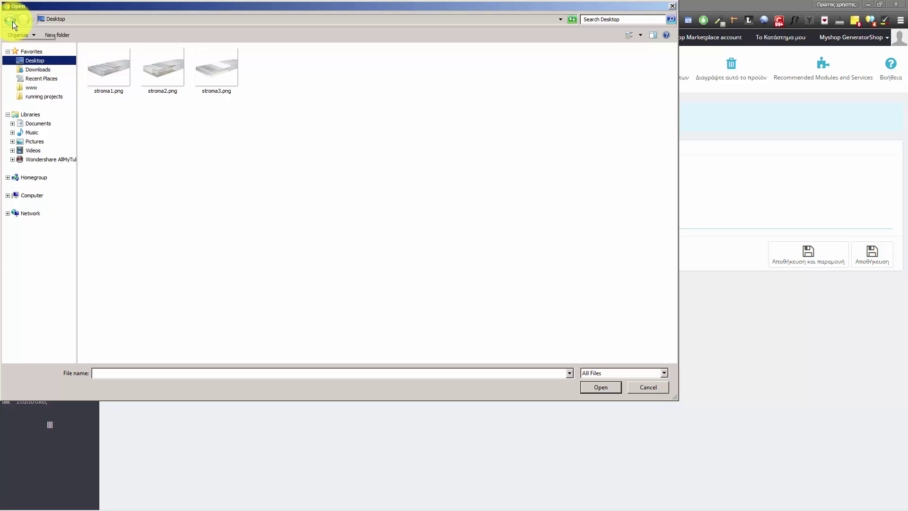
pyautogui.click(11, 20)
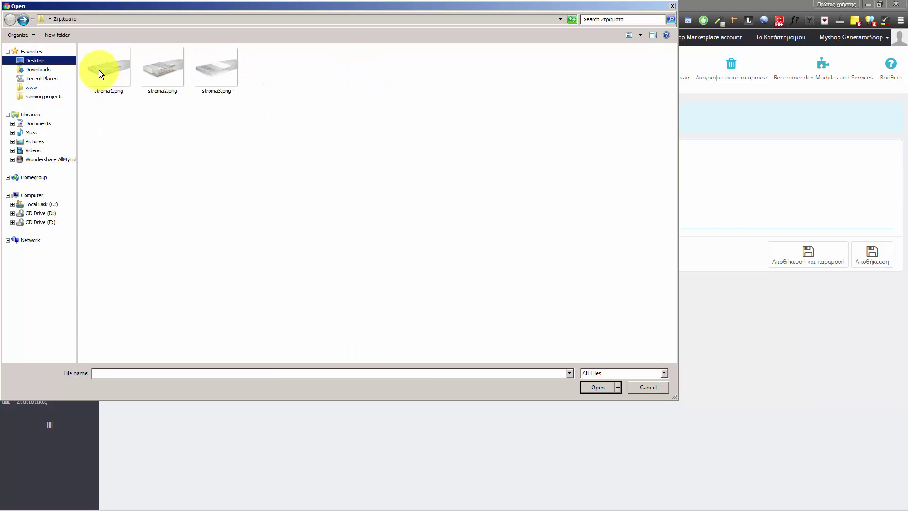
pyautogui.press('Tab')
pyautogui.press('Tab')
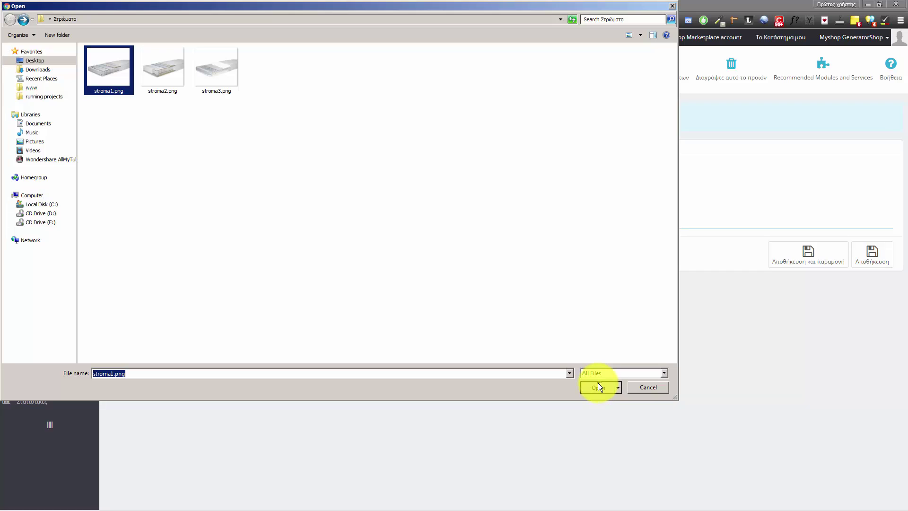
pyautogui.click(598, 383)
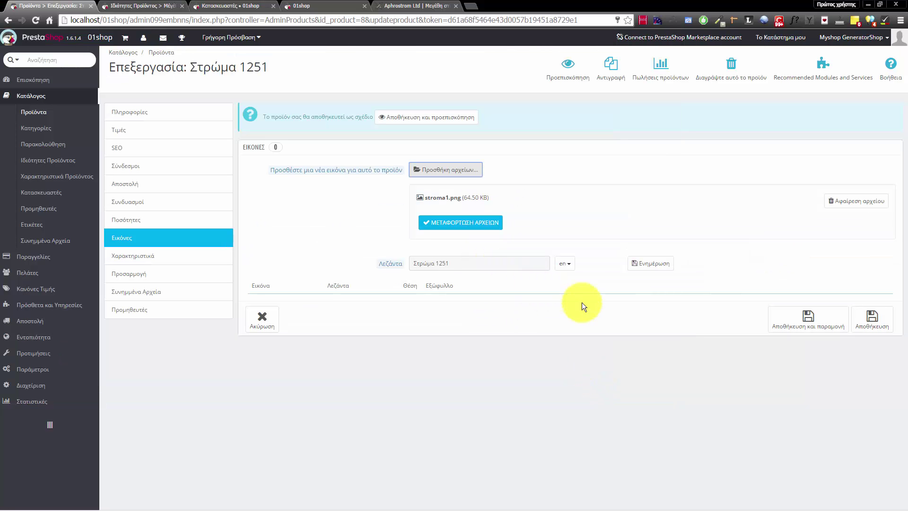
pyautogui.click(478, 227)
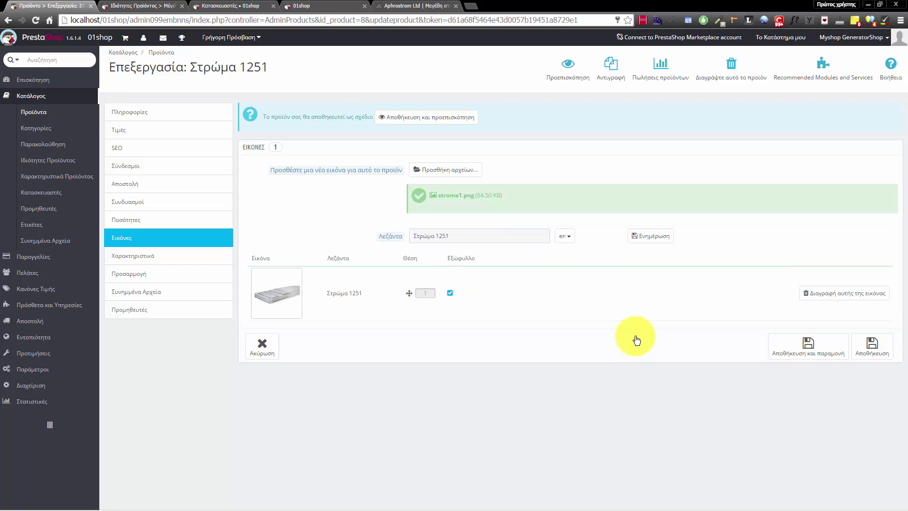
# Upload stroma2.png as a second image of the product
pyautogui.click(449, 175)
pyautogui.doubleClick(166, 73)
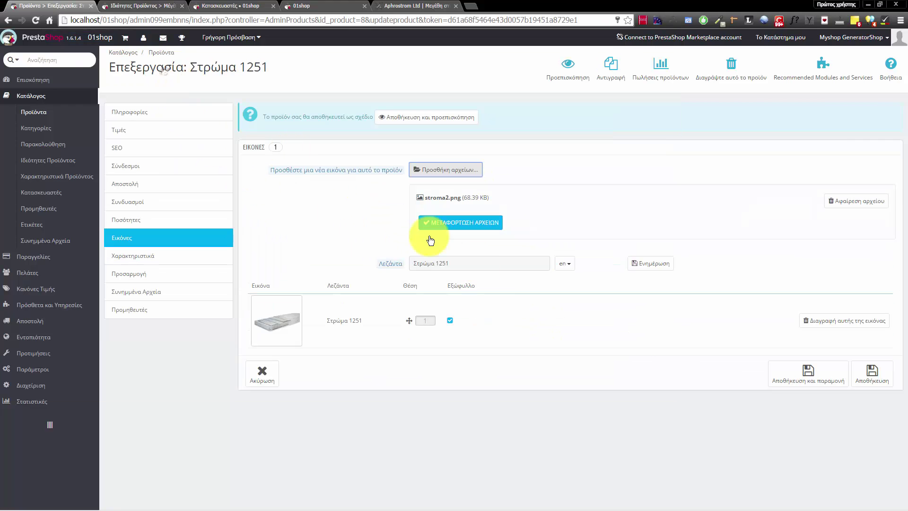
pyautogui.click(485, 225)
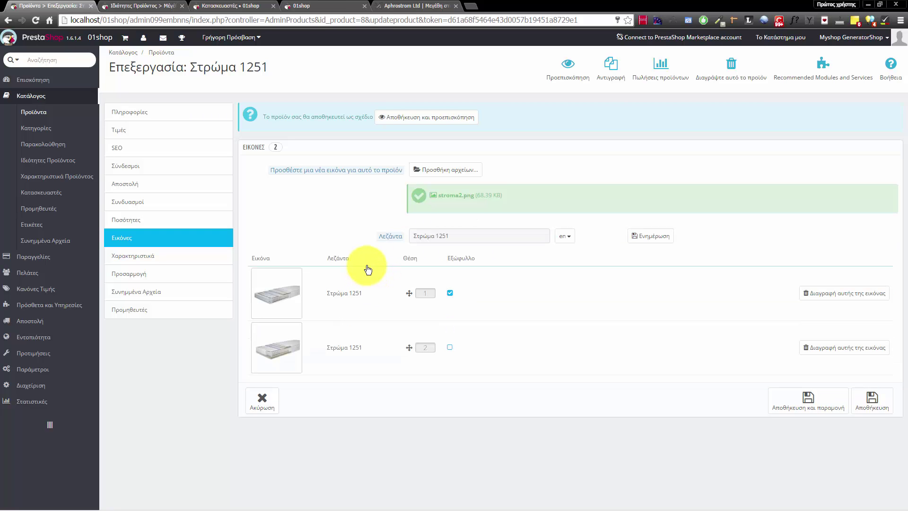
pyautogui.click(450, 171)
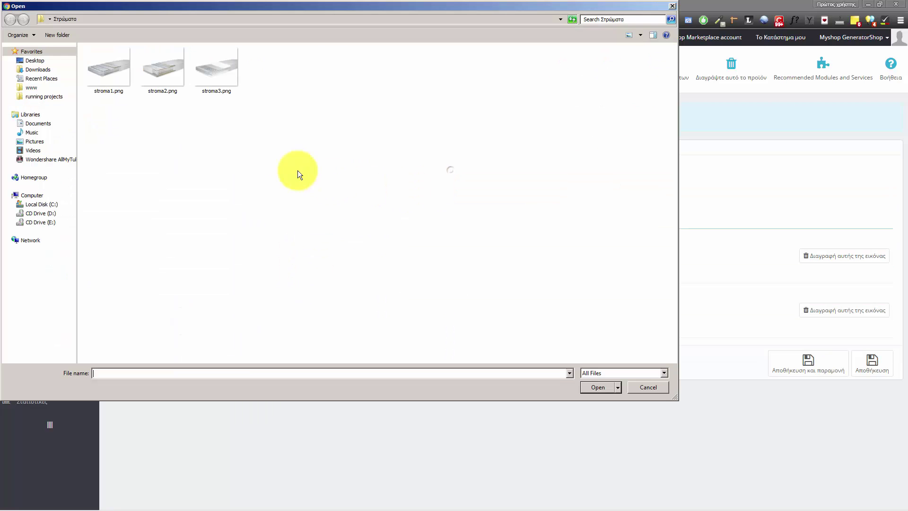
pyautogui.click(109, 76)
pyautogui.keyDown('shift'); pyautogui.click(193, 75); pyautogui.keyUp('shift')
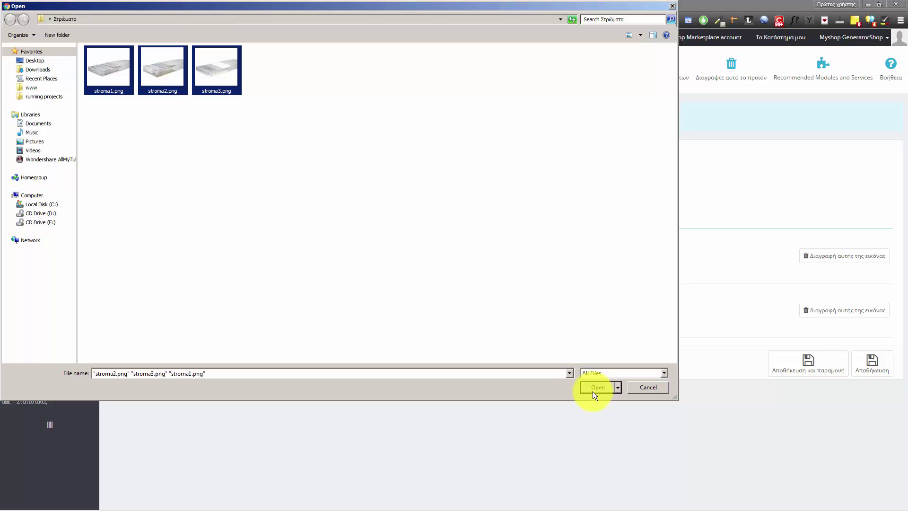
pyautogui.click(650, 388)
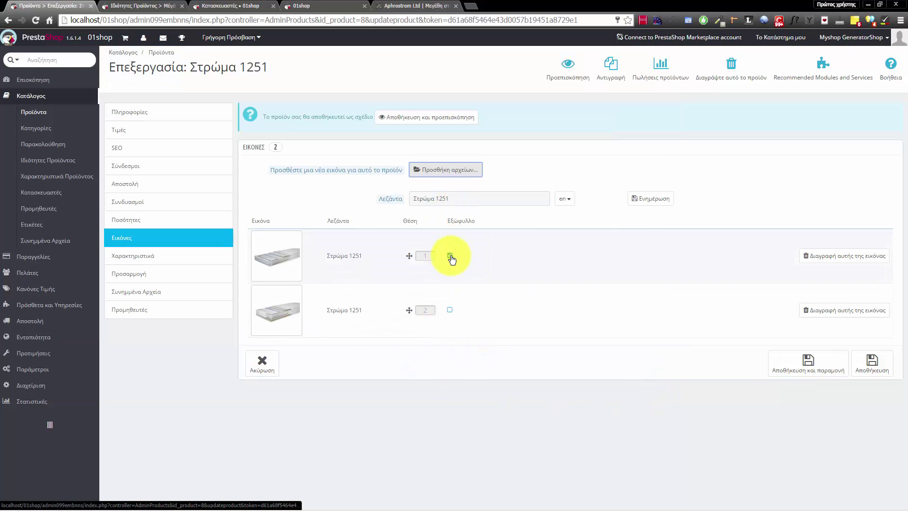
# Try the second image as the product's cover, then make the first image the cover again
pyautogui.click(450, 310)
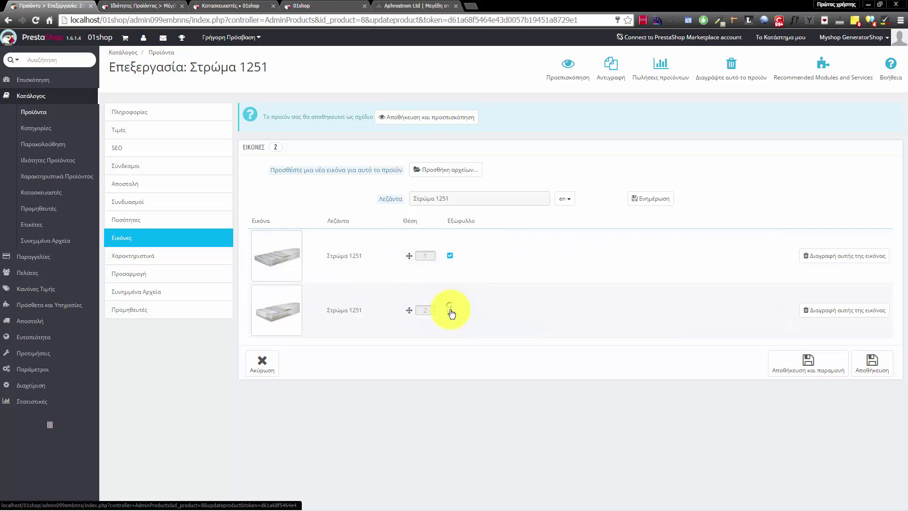
pyautogui.click(449, 256)
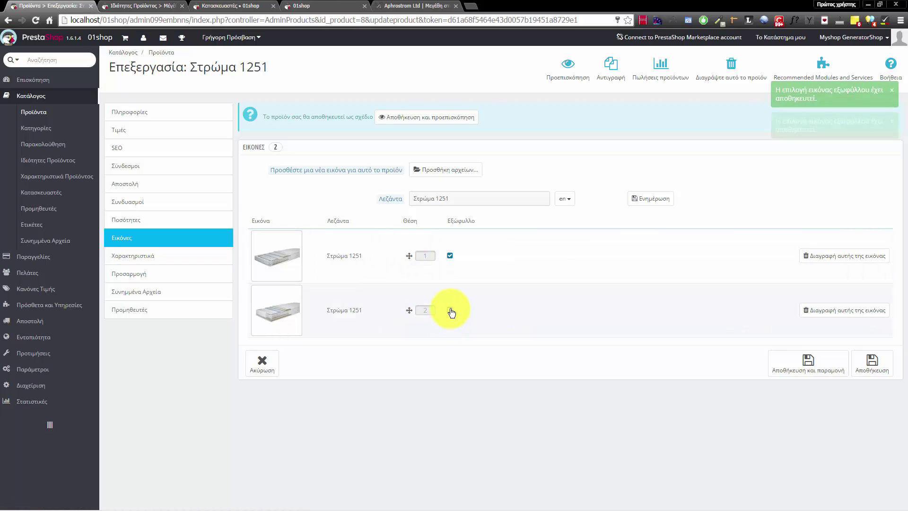
pyautogui.click(447, 256)
pyautogui.click(443, 256)
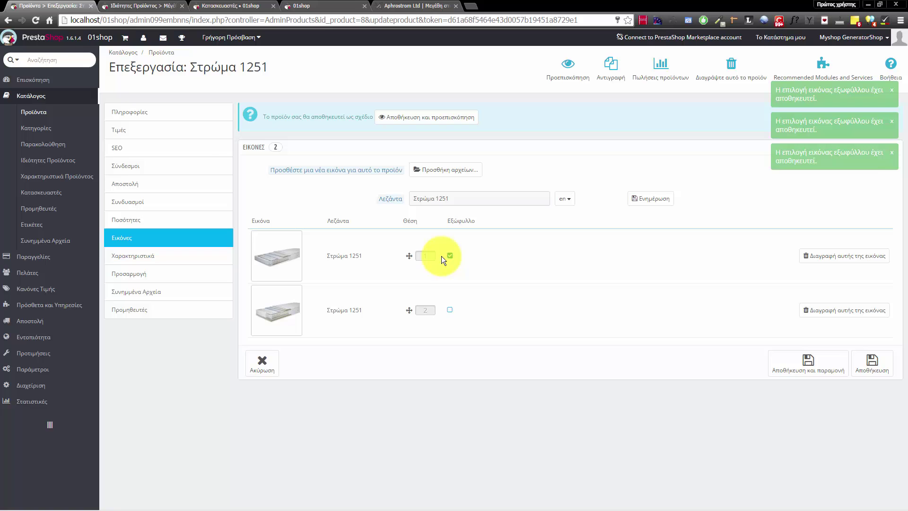
# Enable the product in its general information and save it while staying on the edit page
pyautogui.click(194, 114)
pyautogui.click(421, 327)
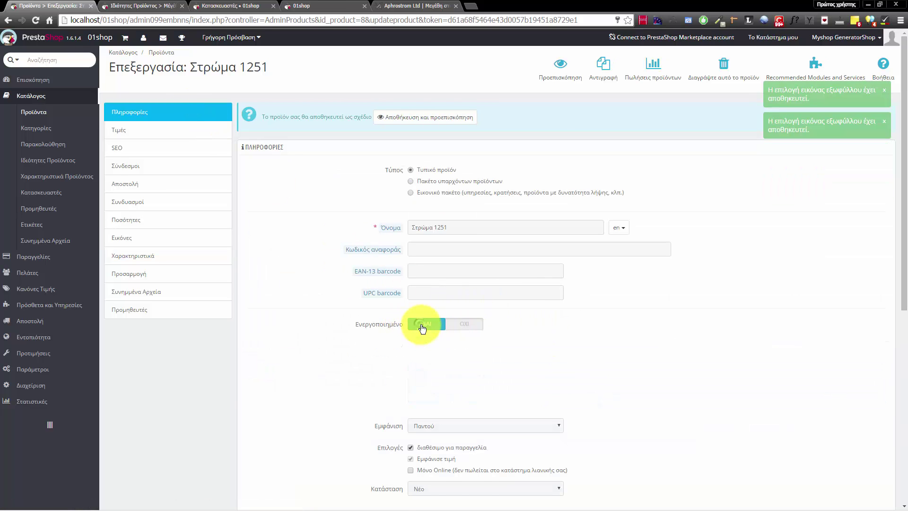
pyautogui.scroll(-5, 738, 383)
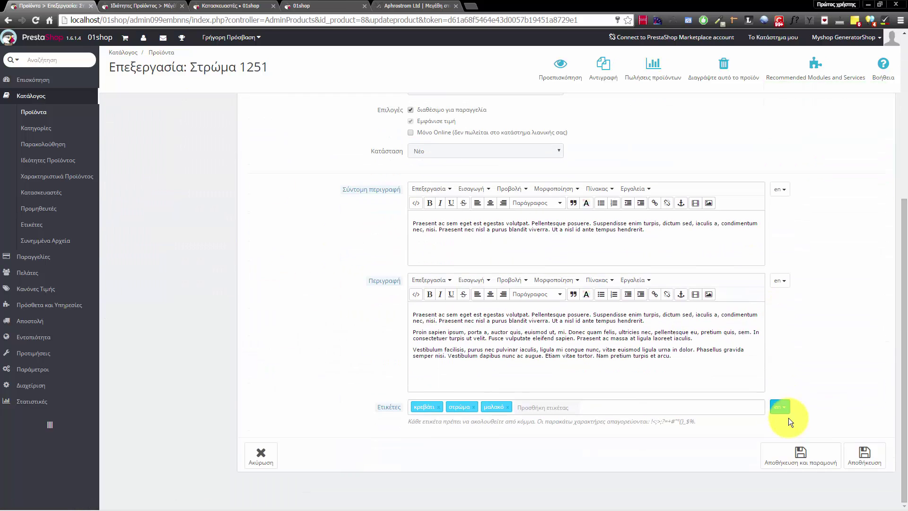
pyautogui.click(785, 456)
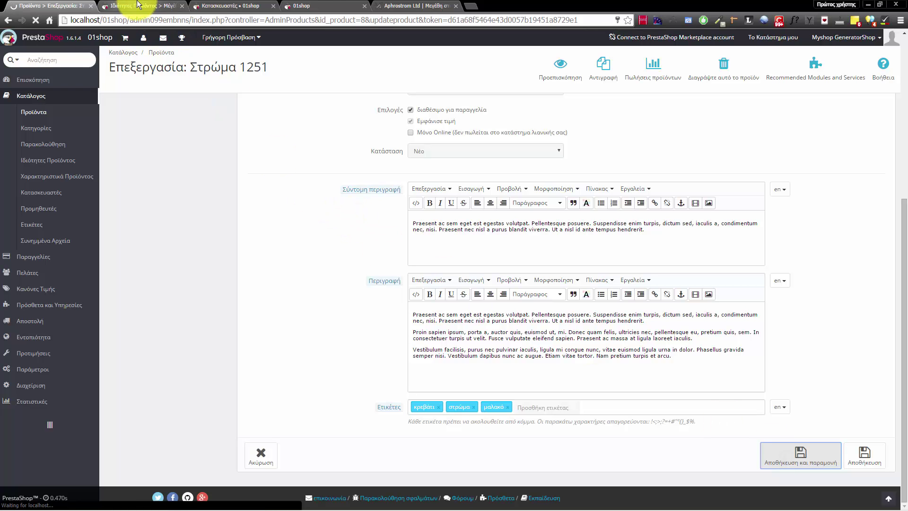
# Switch to the storefront, reload the home page and check the mattress's image and prices under New Arrivals
pyautogui.click(326, 7)
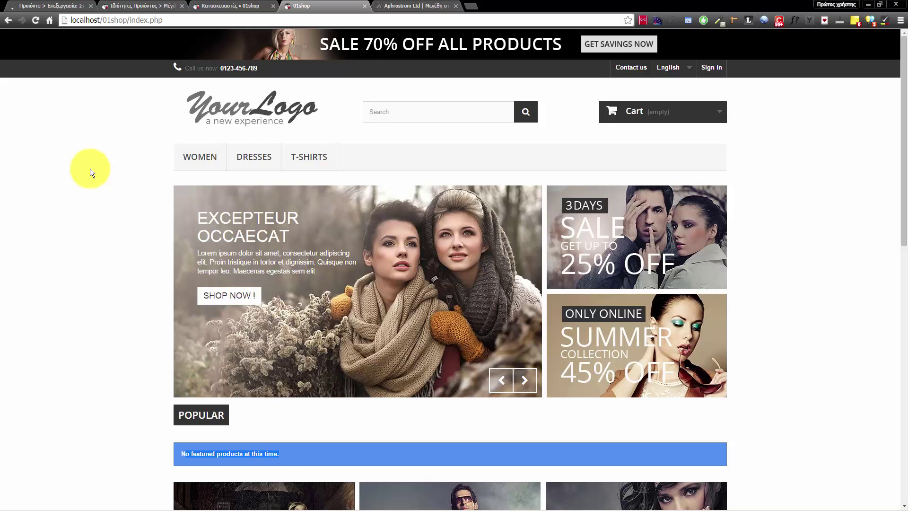
pyautogui.scroll(-6, 90, 169)
pyautogui.press('F5')
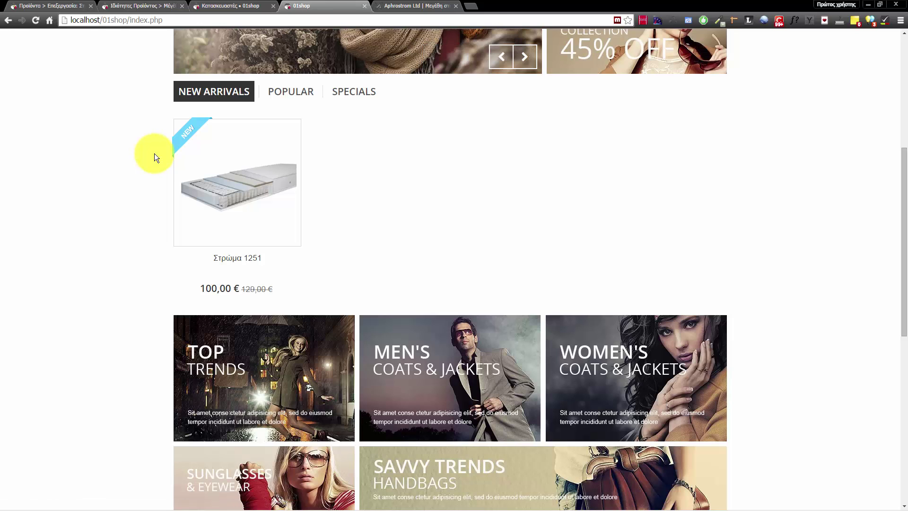
pyautogui.moveTo(246, 172)
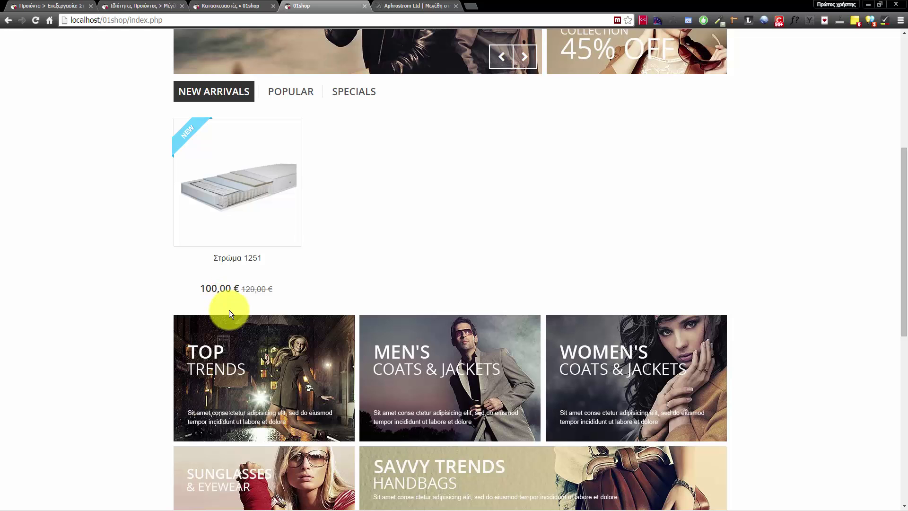
pyautogui.moveTo(272, 305)
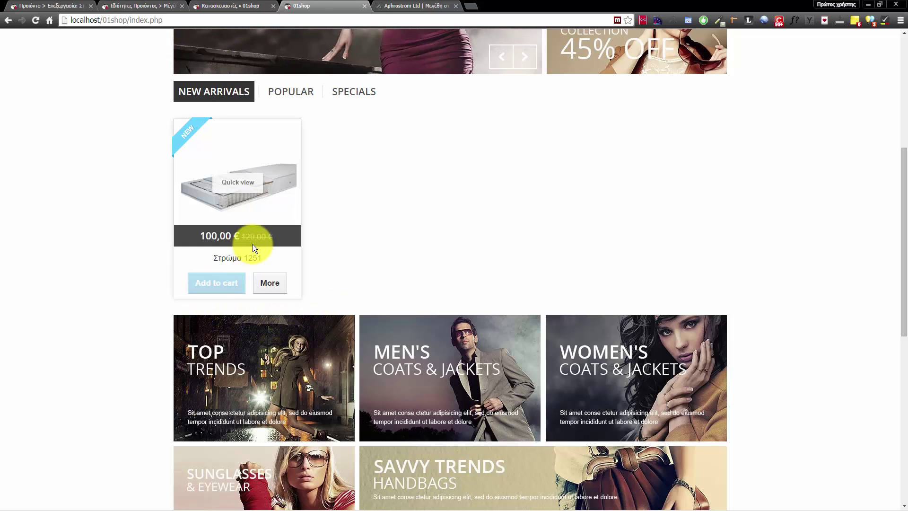
pyautogui.moveTo(273, 237); pyautogui.dragTo(183, 231)
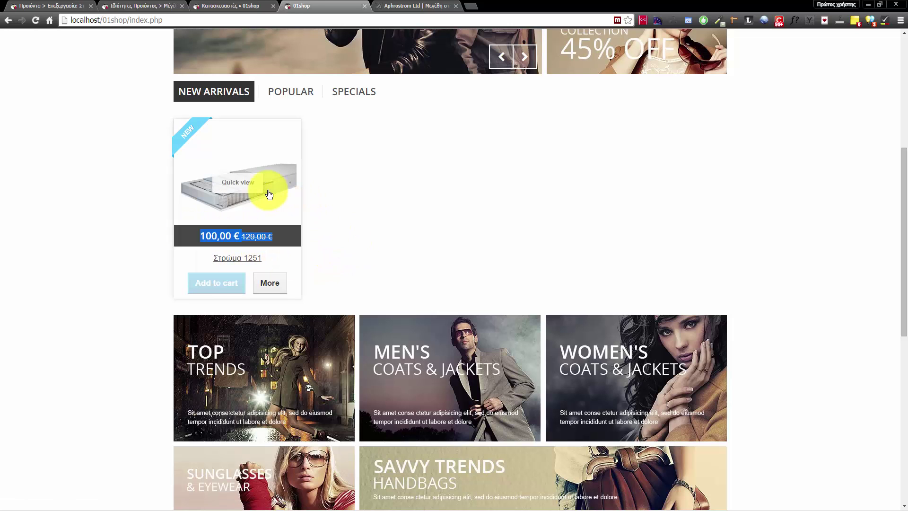
# Inspect Στρώμα 1251 in quick view and on its full product page, including the second image, then return to the home page
pyautogui.click(251, 188)
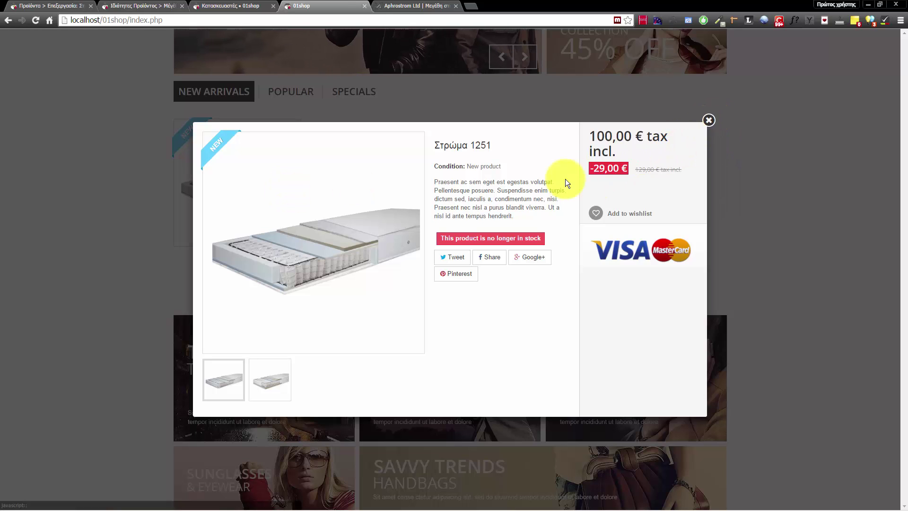
pyautogui.click(708, 120)
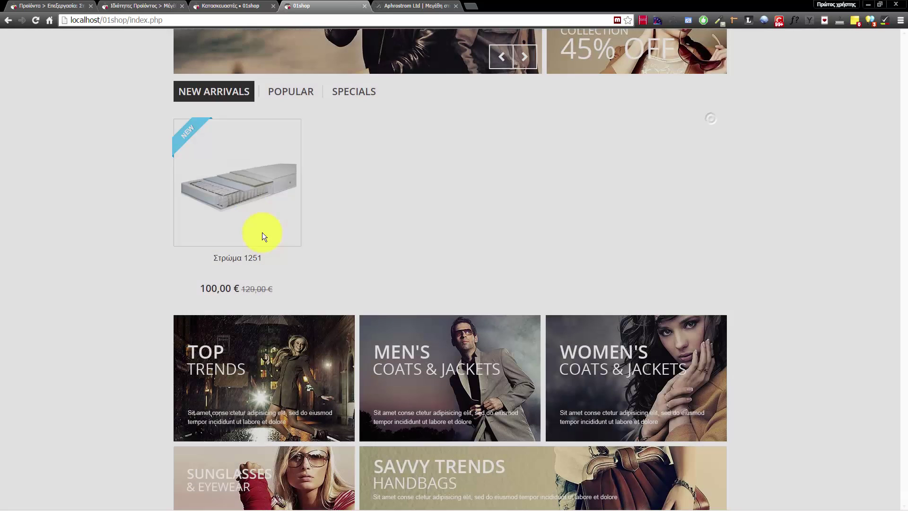
pyautogui.click(265, 284)
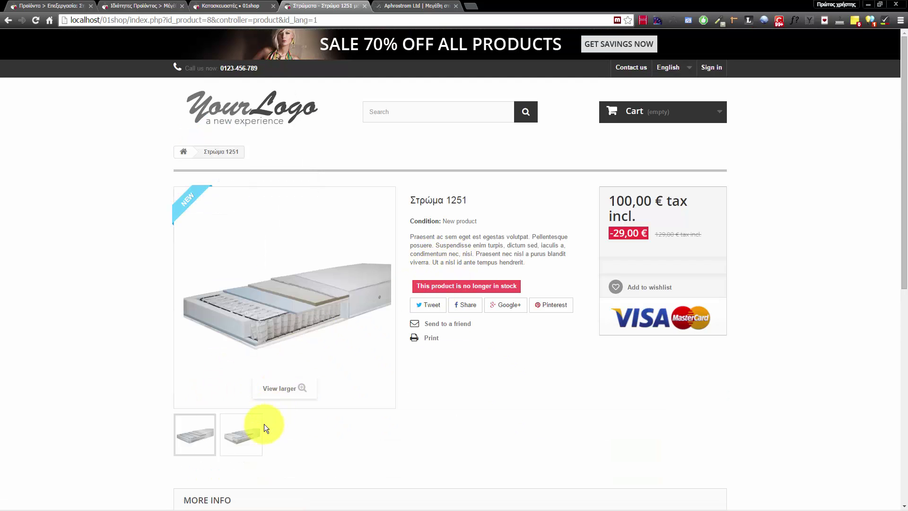
pyautogui.moveTo(242, 439)
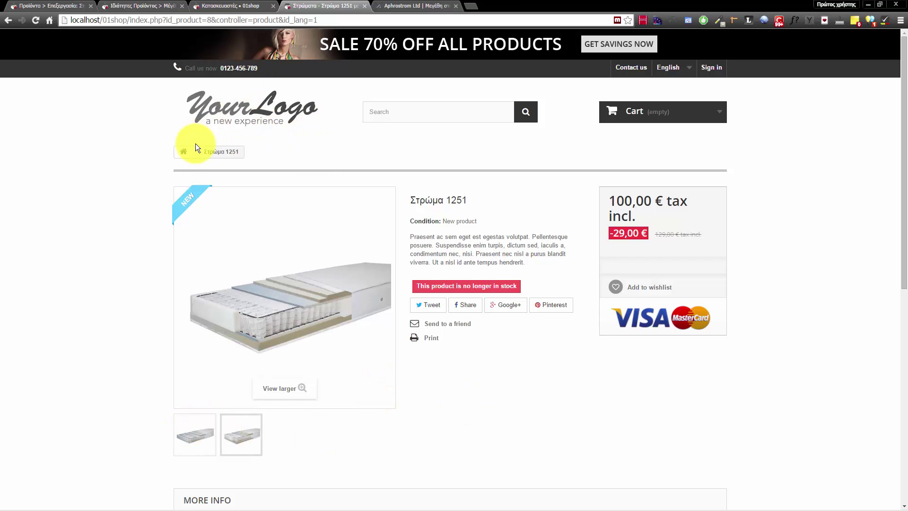
pyautogui.click(185, 151)
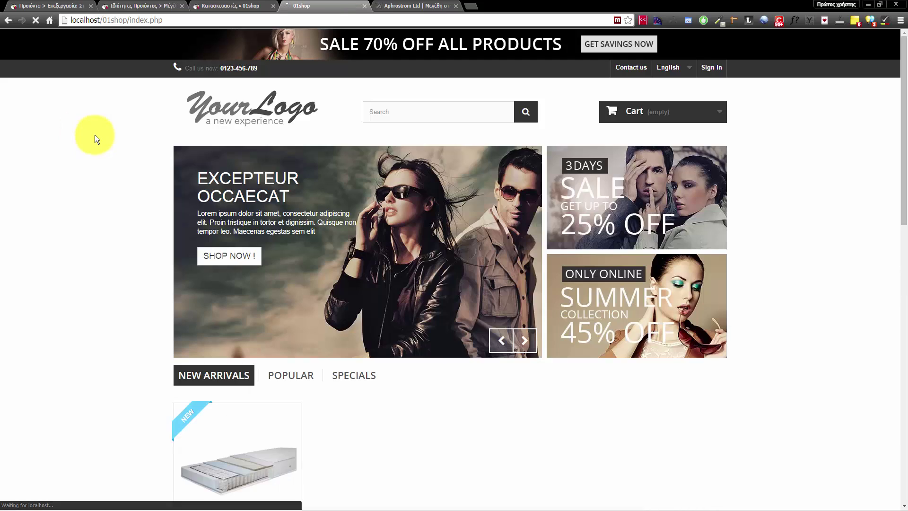
pyautogui.scroll(-4, 90, 161)
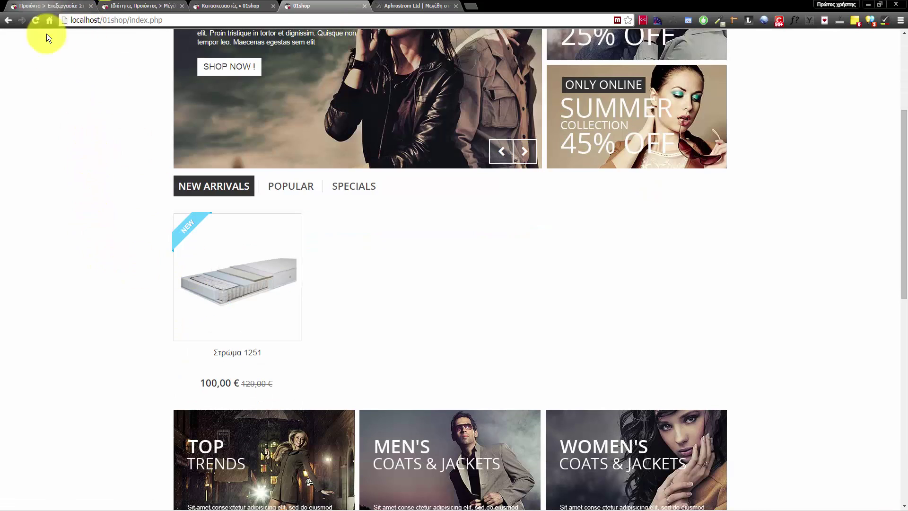
pyautogui.moveTo(261, 266)
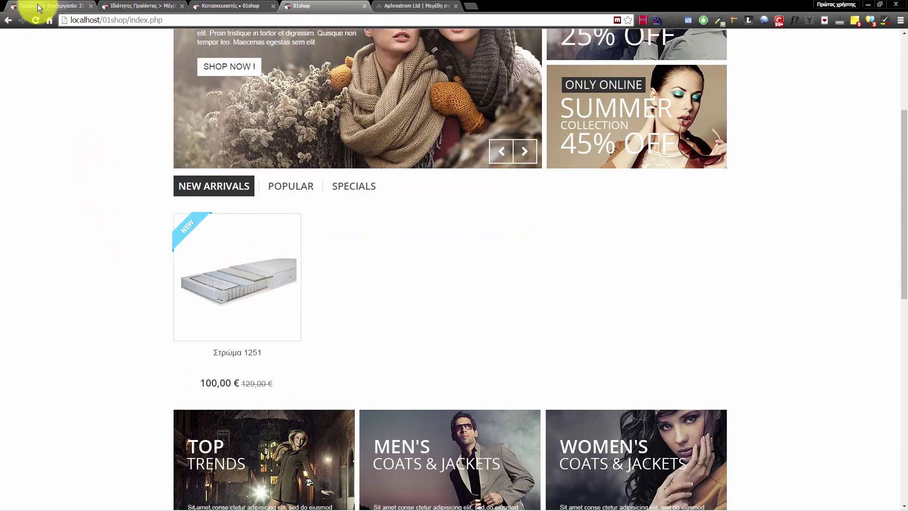
# Back in the product's image settings, make the second image the cover and save while staying on the edit page
pyautogui.click(38, 5)
pyautogui.click(136, 284)
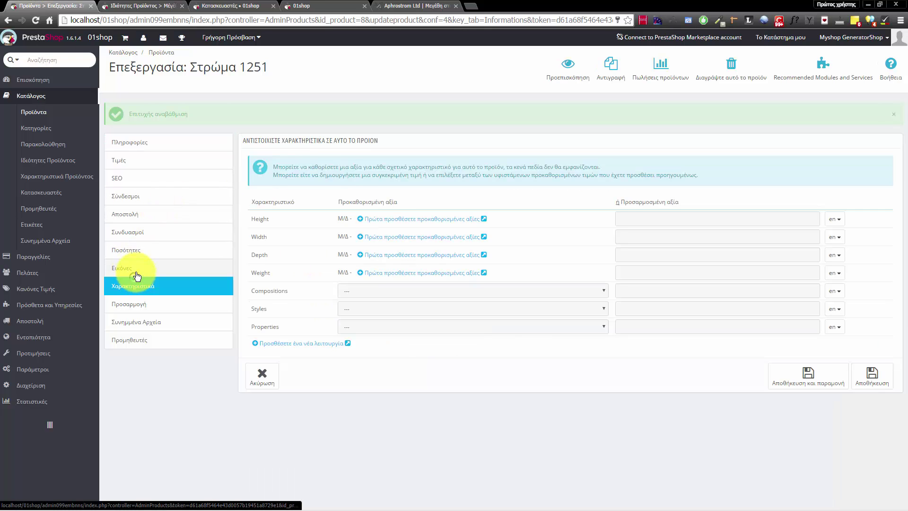
pyautogui.click(136, 271)
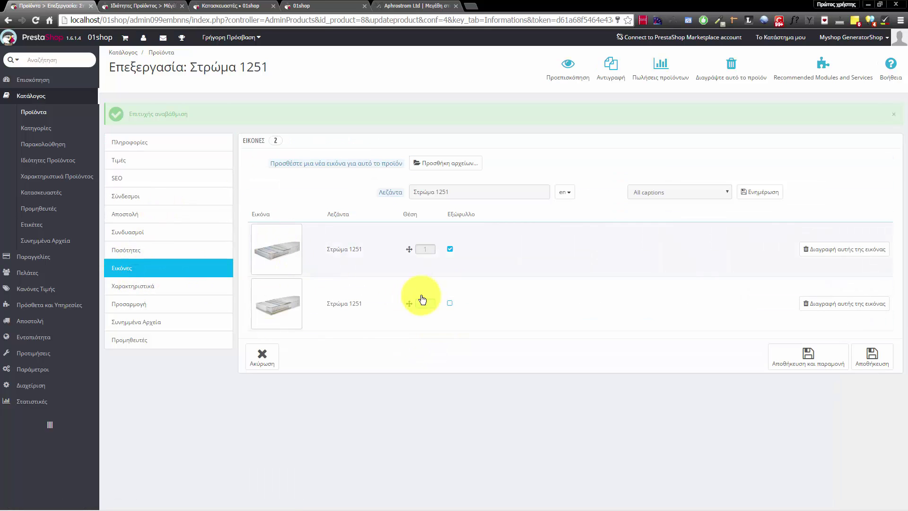
pyautogui.click(450, 303)
pyautogui.click(810, 358)
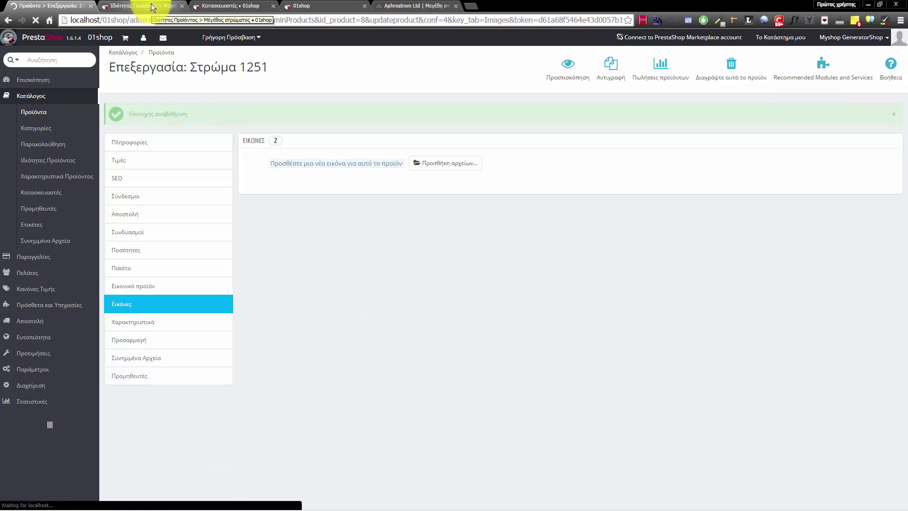
# Switch to the storefront home page and reload it to check the mattress's new cover image
pyautogui.click(152, 4)
pyautogui.click(254, 5)
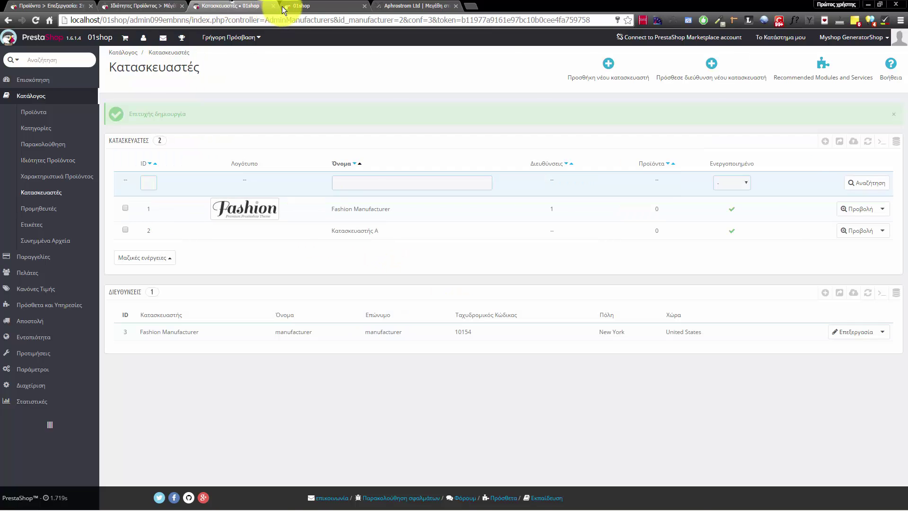
pyautogui.click(296, 7)
pyautogui.press('F5')
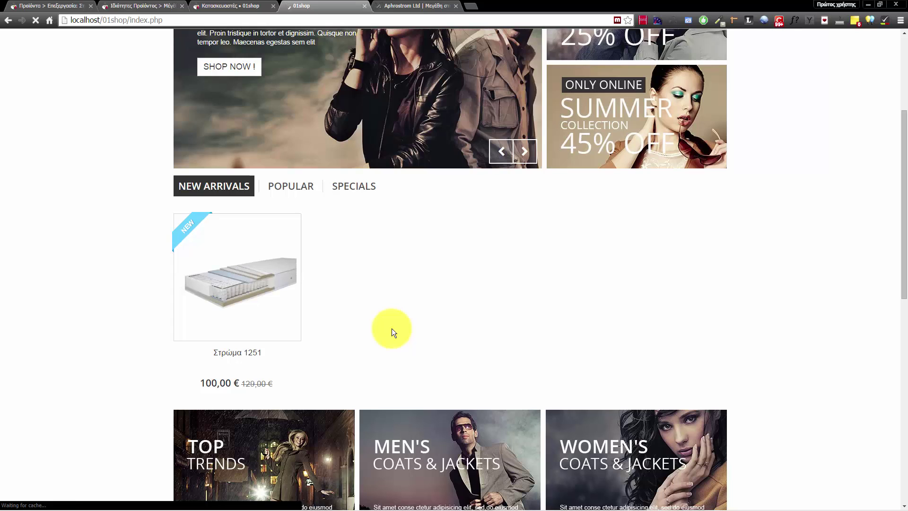
# Return to the product's edit page and open the Product Combinations Generator from its combinations, accepting the loss of unsaved changes
pyautogui.click(28, 7)
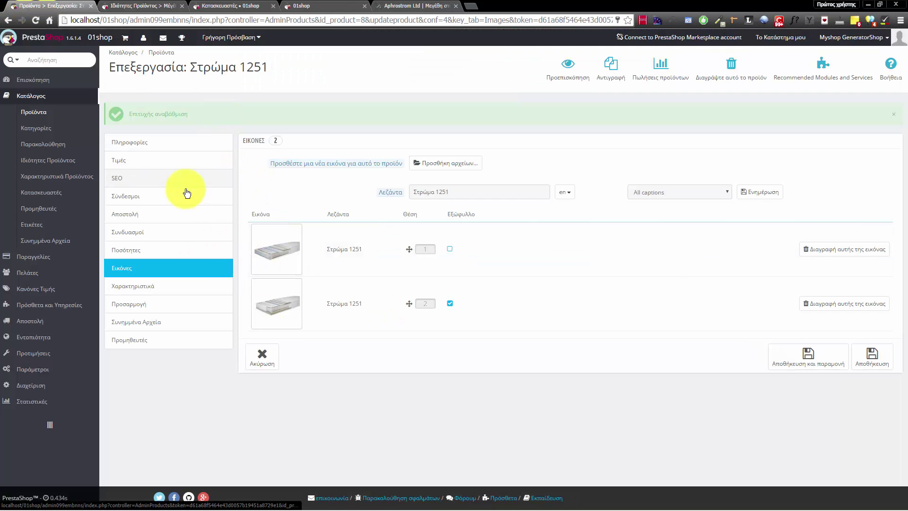
pyautogui.click(178, 238)
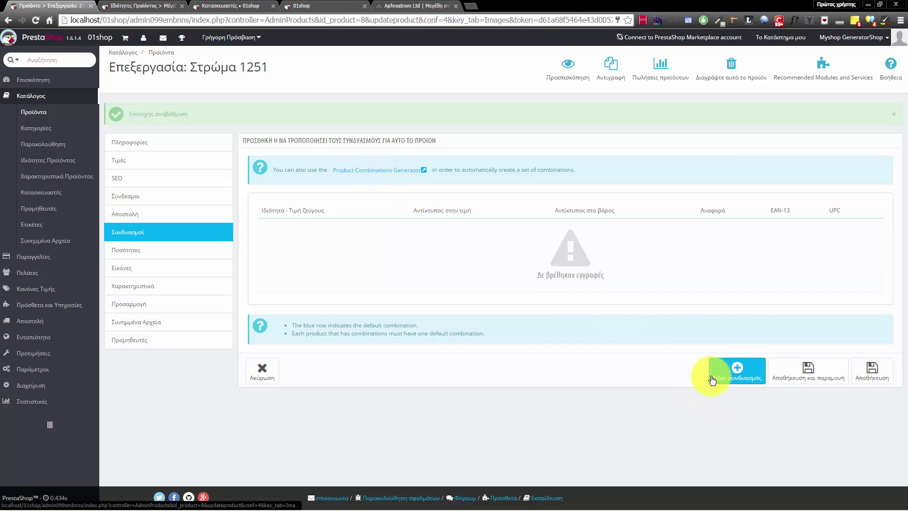
pyautogui.click(358, 172)
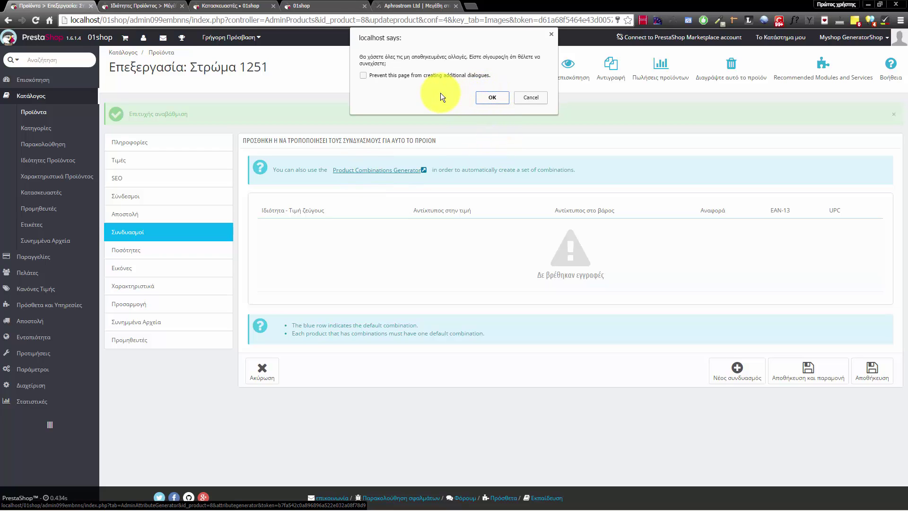
pyautogui.click(492, 98)
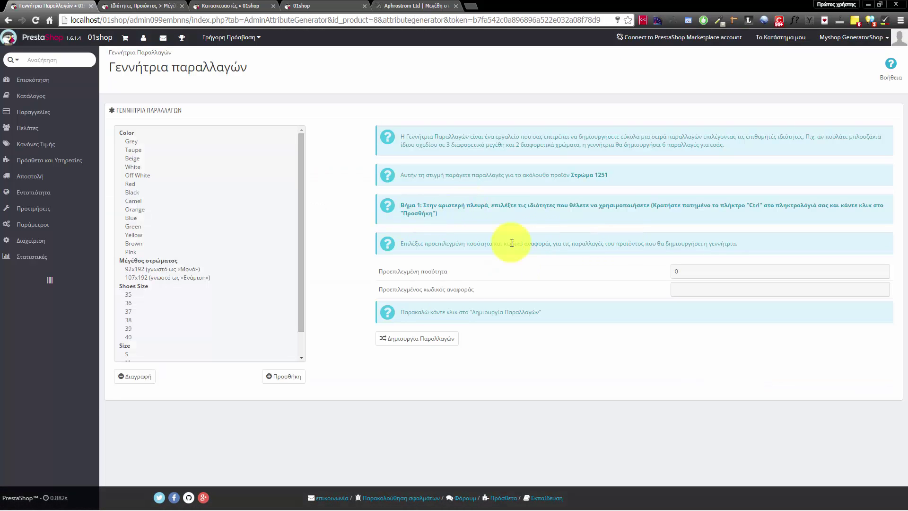
# Select the mattress sizes 92x192 (Μονό) and 107x192 (Ενάμιση) together in the generator's attribute list
pyautogui.click(143, 269)
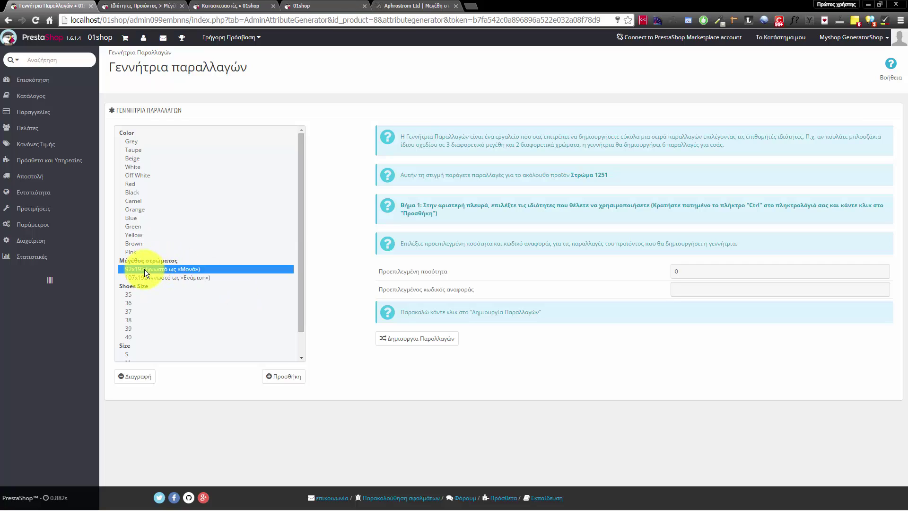
pyautogui.keyDown('ctrl'); pyautogui.click(166, 278); pyautogui.keyUp('ctrl')
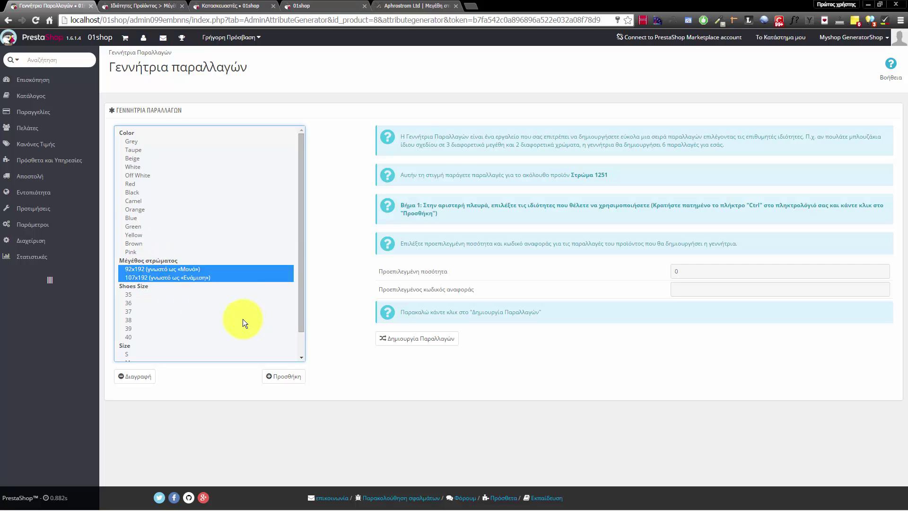
pyautogui.click(167, 268)
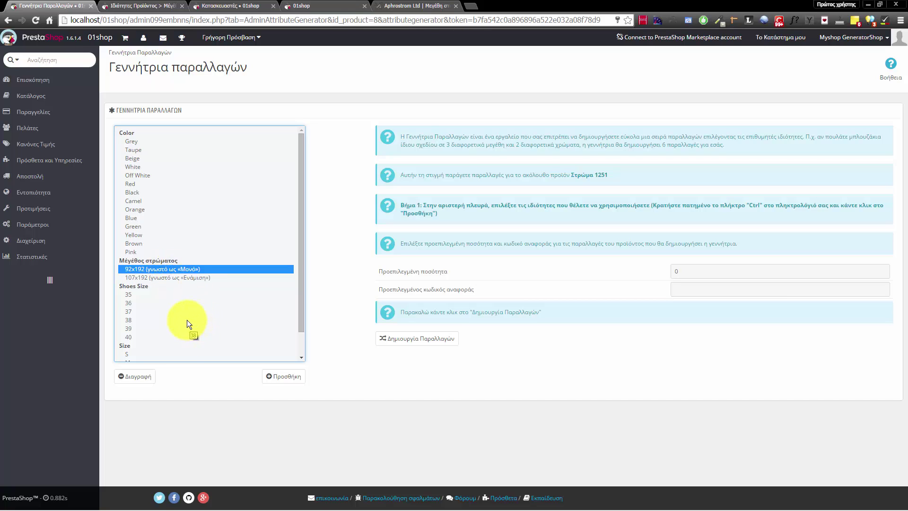
pyautogui.keyDown('ctrl'); pyautogui.click(183, 277); pyautogui.keyUp('ctrl')
pyautogui.keyDown('ctrl'); pyautogui.click(175, 243); pyautogui.keyUp('ctrl')
pyautogui.keyDown('ctrl'); pyautogui.click(166, 183); pyautogui.keyUp('ctrl')
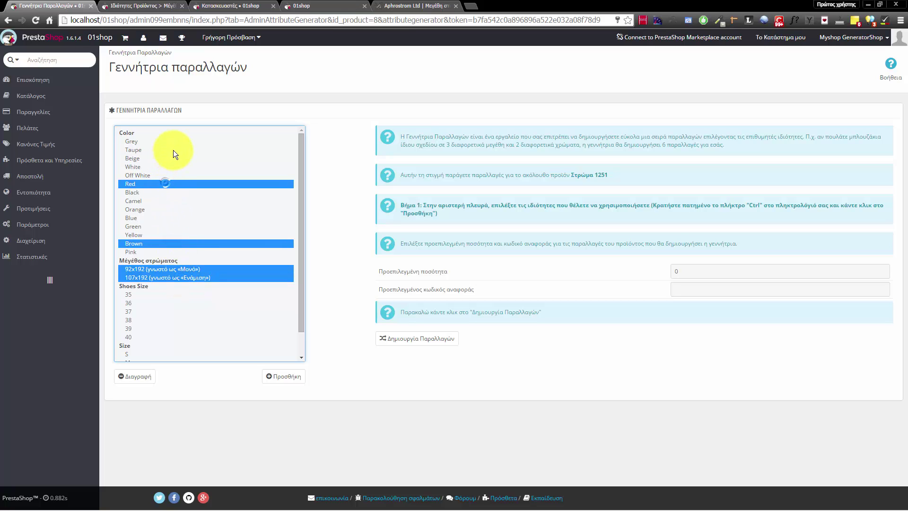
pyautogui.keyDown('ctrl'); pyautogui.click(173, 150); pyautogui.keyUp('ctrl')
pyautogui.keyDown('ctrl'); pyautogui.click(163, 208); pyautogui.keyUp('ctrl')
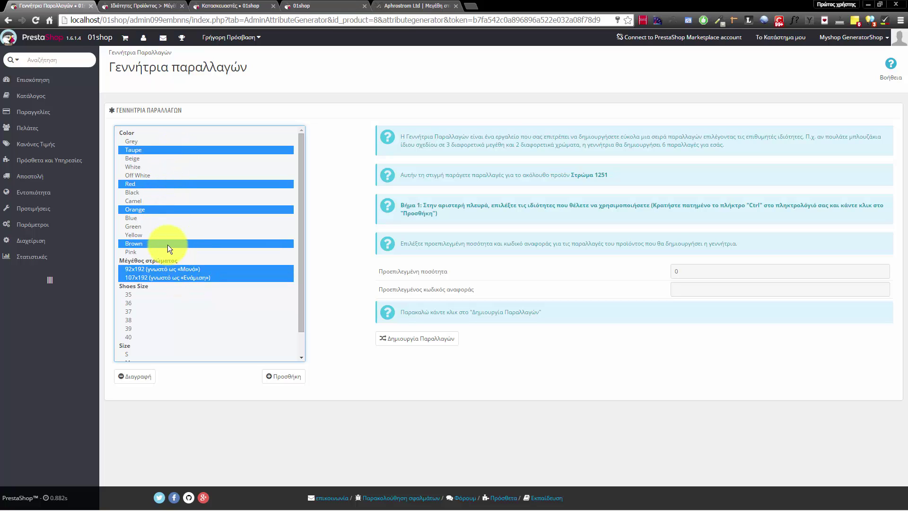
pyautogui.keyDown('ctrl'); pyautogui.click(168, 243); pyautogui.keyUp('ctrl')
pyautogui.keyDown('ctrl'); pyautogui.click(165, 210); pyautogui.keyUp('ctrl')
pyautogui.keyDown('ctrl'); pyautogui.click(173, 184); pyautogui.keyUp('ctrl')
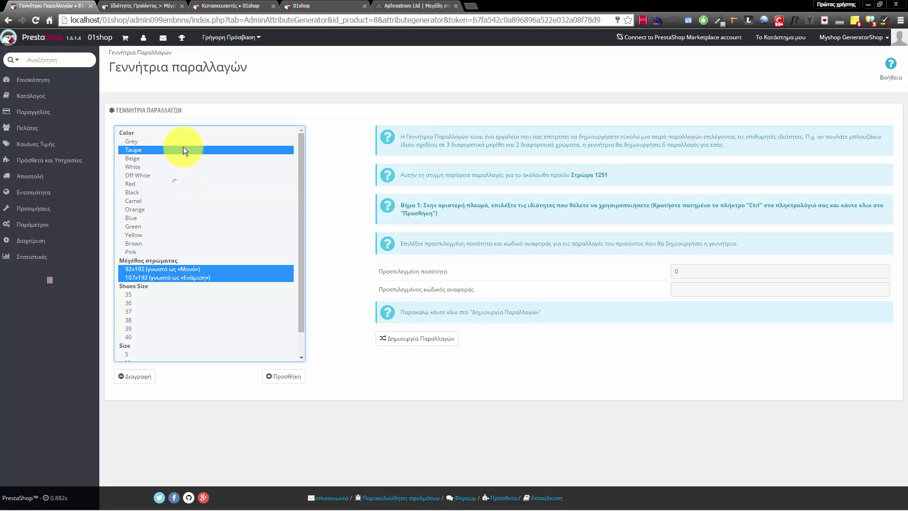
pyautogui.keyDown('ctrl'); pyautogui.click(183, 149); pyautogui.keyUp('ctrl')
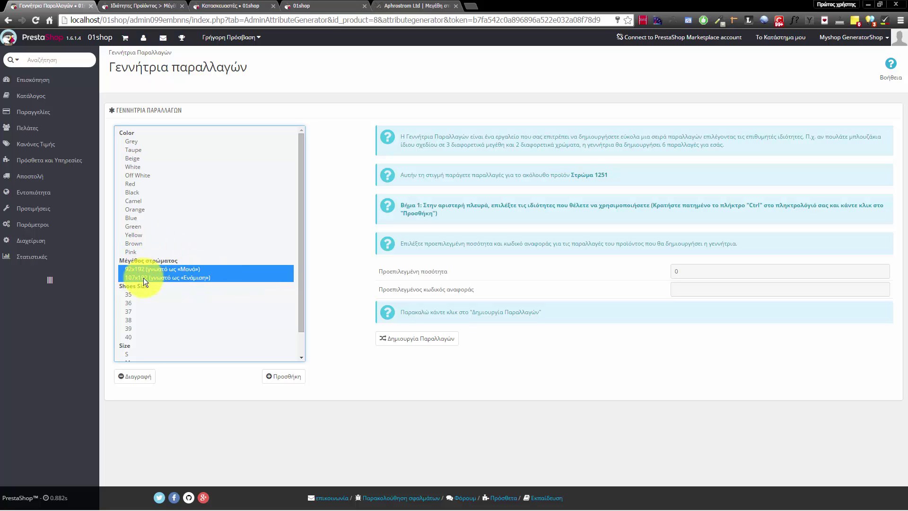
pyautogui.keyDown('ctrl'); pyautogui.click(140, 184); pyautogui.keyUp('ctrl')
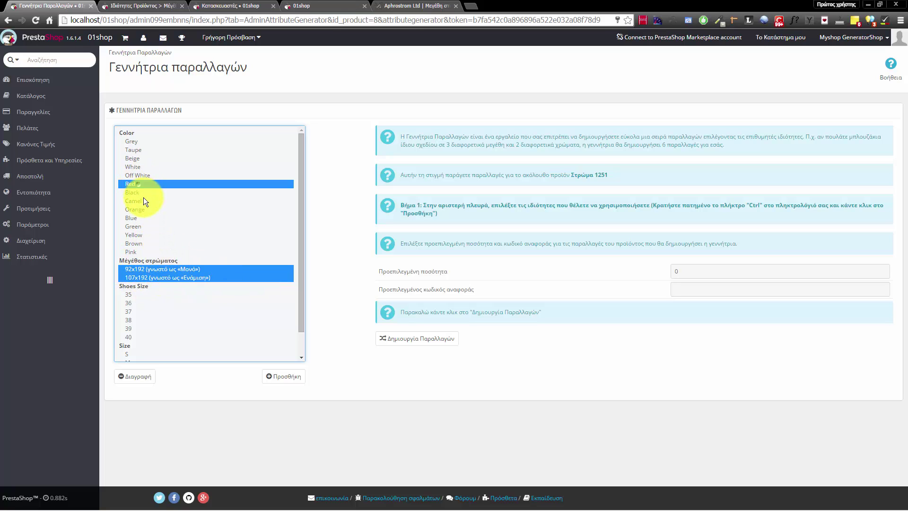
pyautogui.keyDown('ctrl'); pyautogui.click(142, 192); pyautogui.keyUp('ctrl')
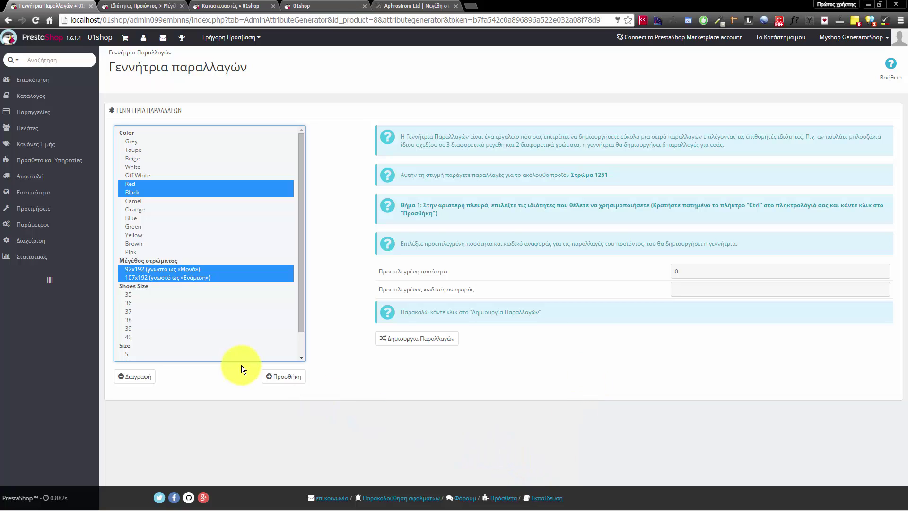
pyautogui.keyDown('ctrl'); pyautogui.click(166, 191); pyautogui.keyUp('ctrl')
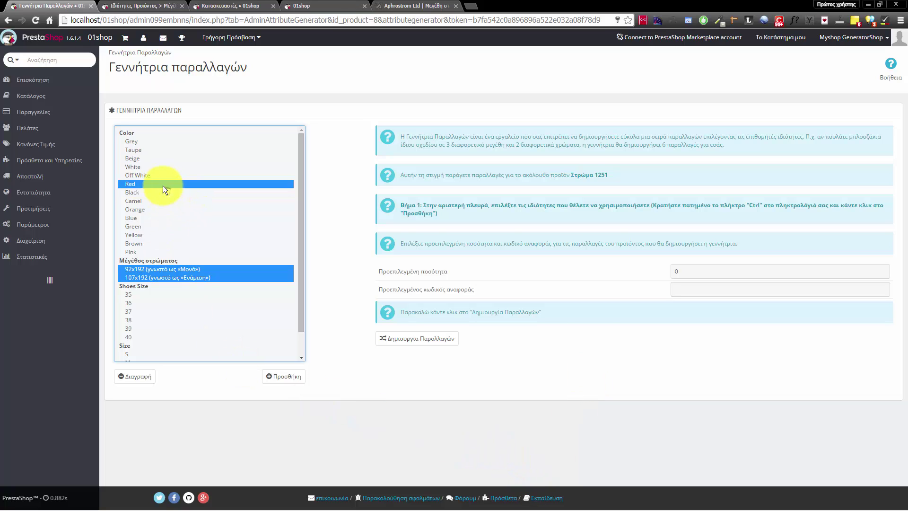
pyautogui.keyDown('ctrl'); pyautogui.click(164, 183); pyautogui.keyUp('ctrl')
# Add the two selected mattress sizes and the colour Pink to the generator's combination attributes
pyautogui.click(284, 376)
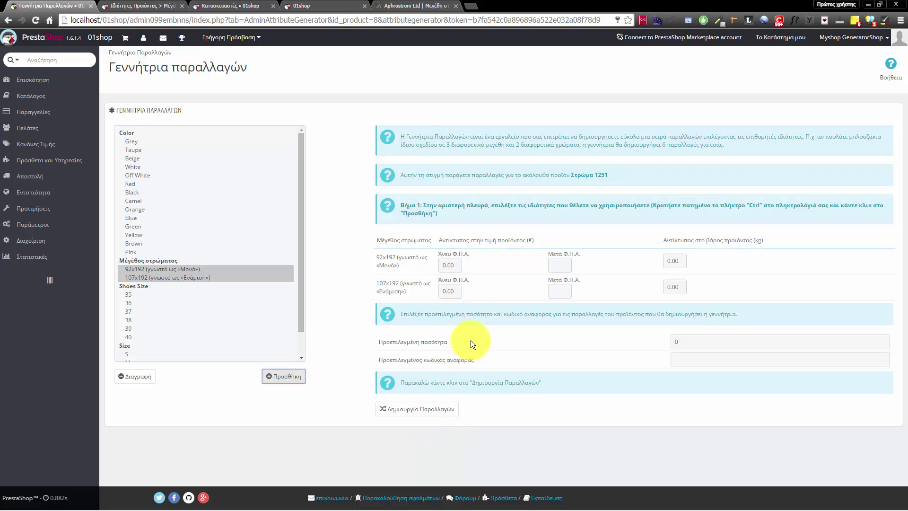
pyautogui.moveTo(378, 256); pyautogui.dragTo(399, 283)
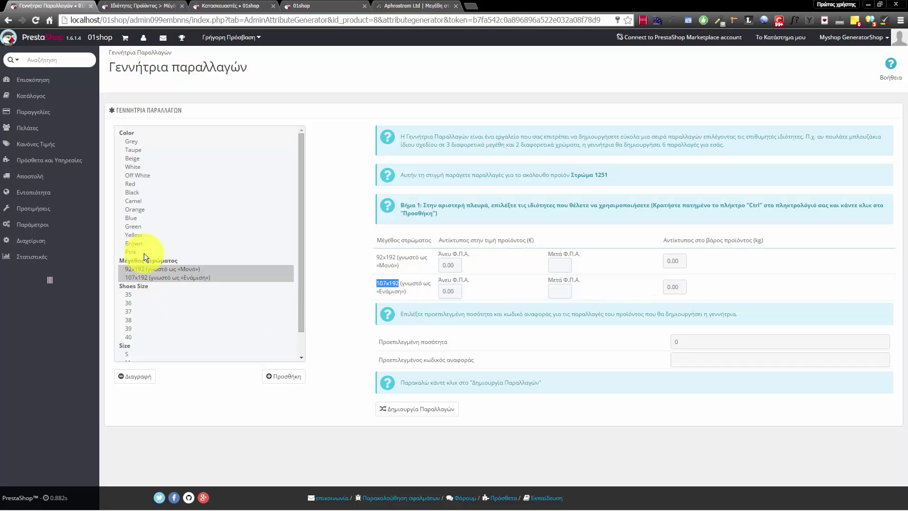
pyautogui.click(144, 270)
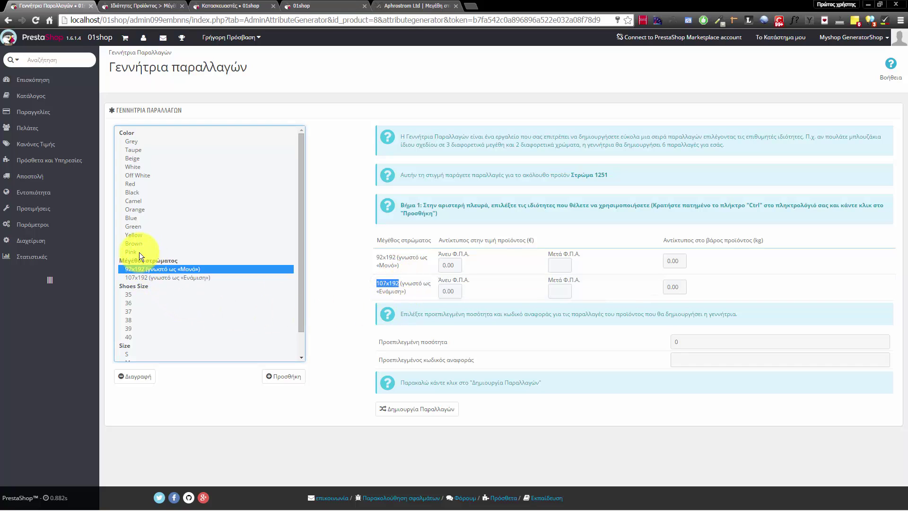
pyautogui.keyDown('ctrl'); pyautogui.click(139, 251); pyautogui.keyUp('ctrl')
pyautogui.click(274, 376)
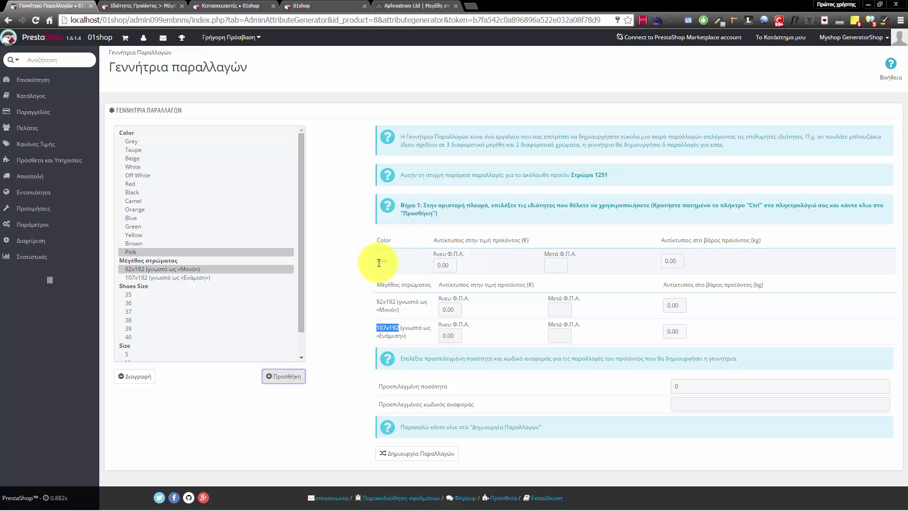
pyautogui.doubleClick(377, 261)
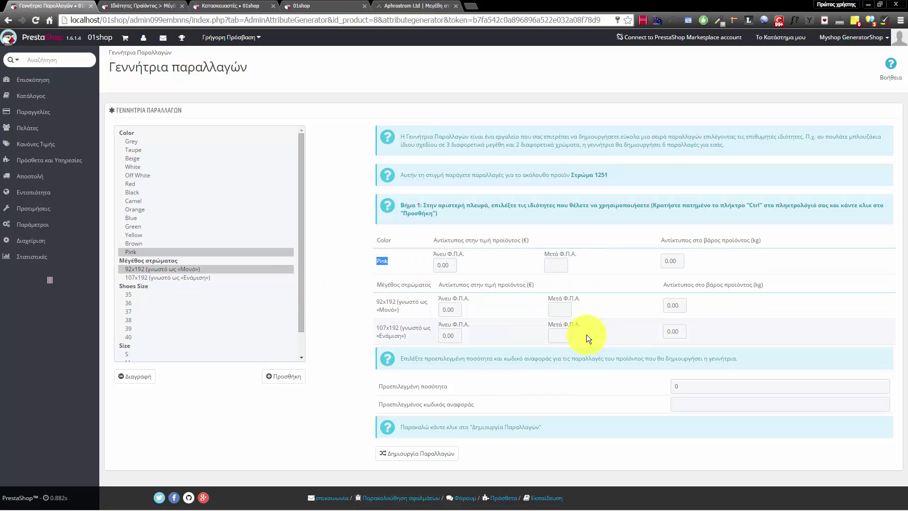
pyautogui.click(218, 311)
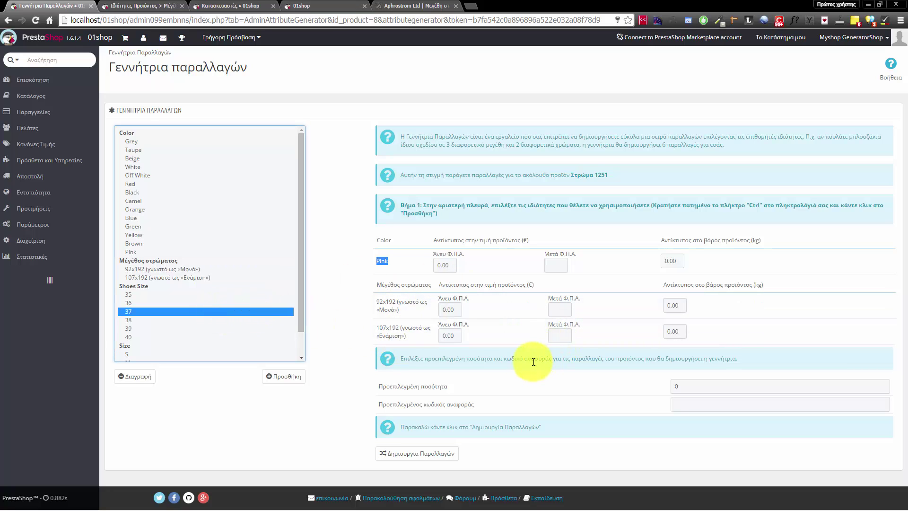
# Set the tax-included price impact of the 107x192 mattress size to 150 €
pyautogui.moveTo(376, 301); pyautogui.dragTo(409, 301)
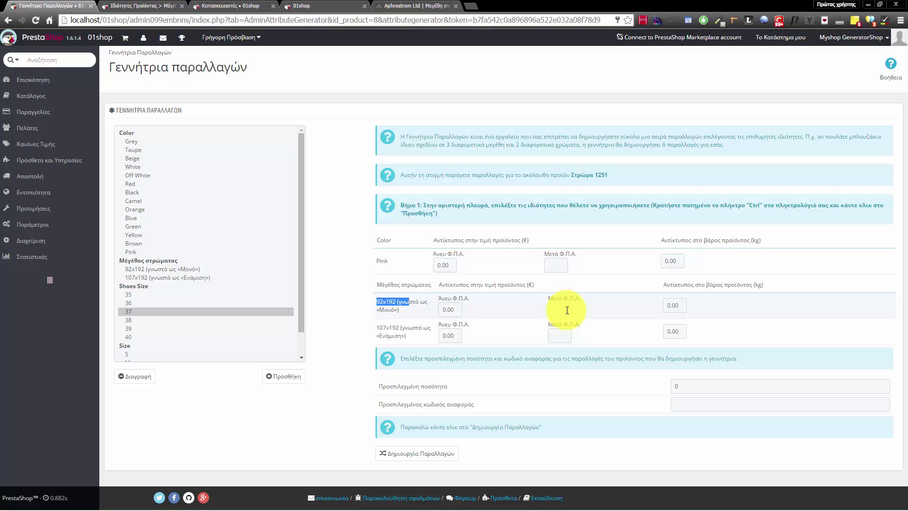
pyautogui.click(561, 336)
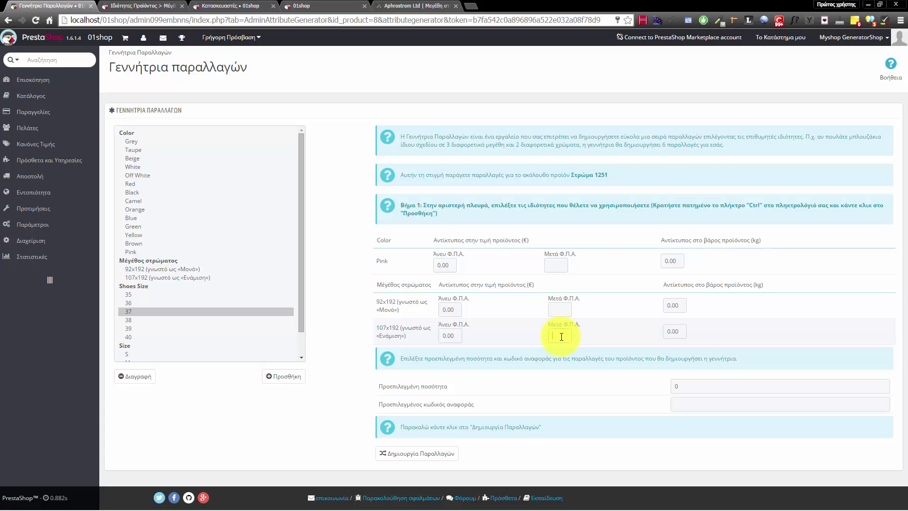
pyautogui.write('150')
pyautogui.click(447, 336)
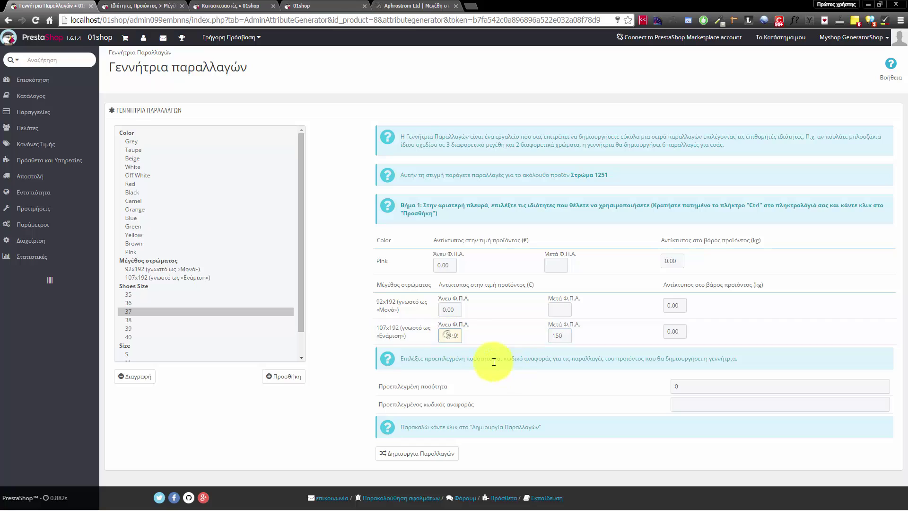
pyautogui.moveTo(545, 324); pyautogui.dragTo(583, 325)
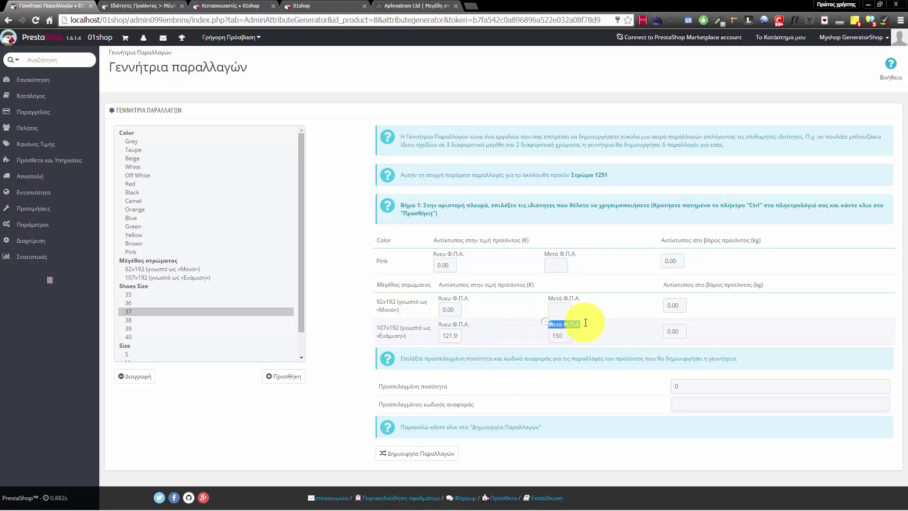
pyautogui.moveTo(443, 333); pyautogui.dragTo(472, 335)
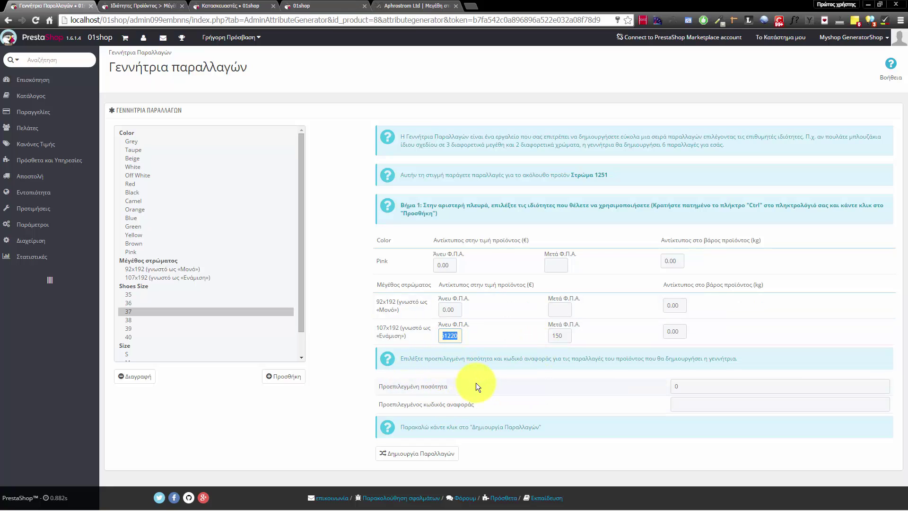
# Set the default quantity to 0 and generate the product combinations
pyautogui.click(680, 386)
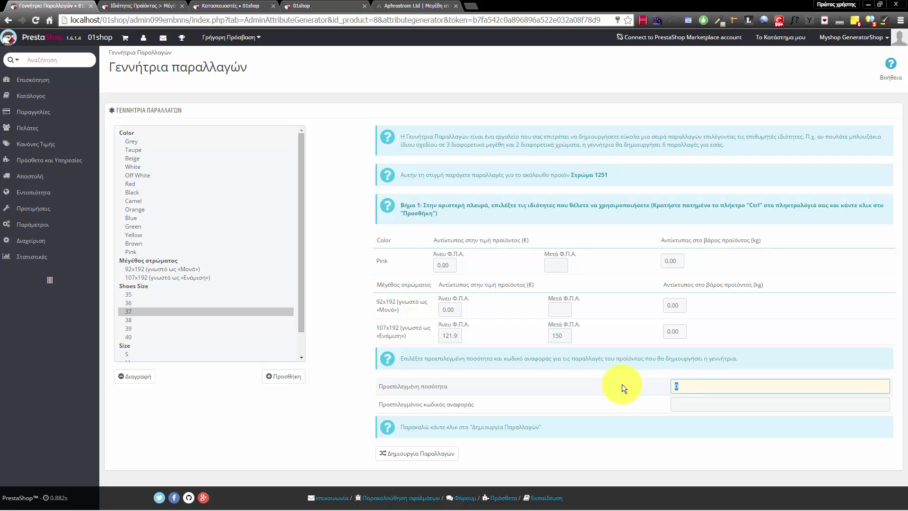
pyautogui.write('50')
pyautogui.press('BackSpace')
pyautogui.press('BackSpace')
pyautogui.write('10')
pyautogui.press('BackSpace')
pyautogui.press('BackSpace')
pyautogui.write('0')
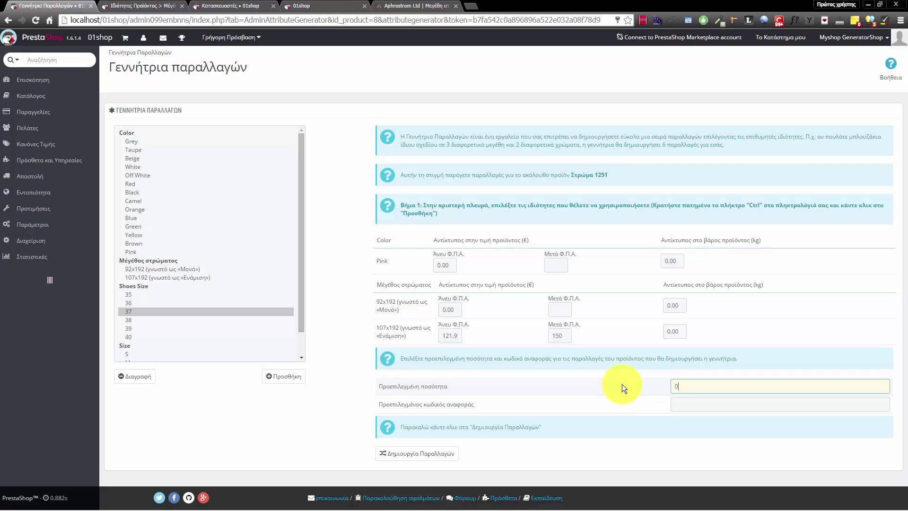
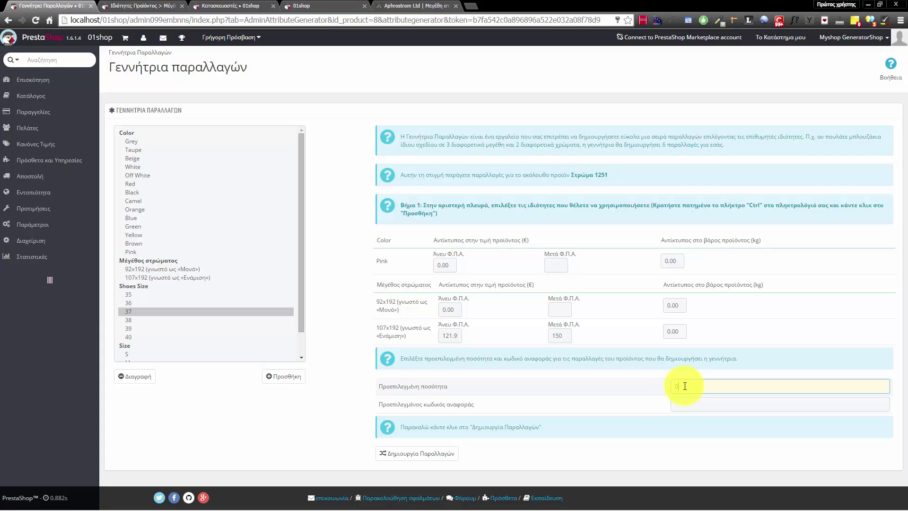
pyautogui.click(428, 457)
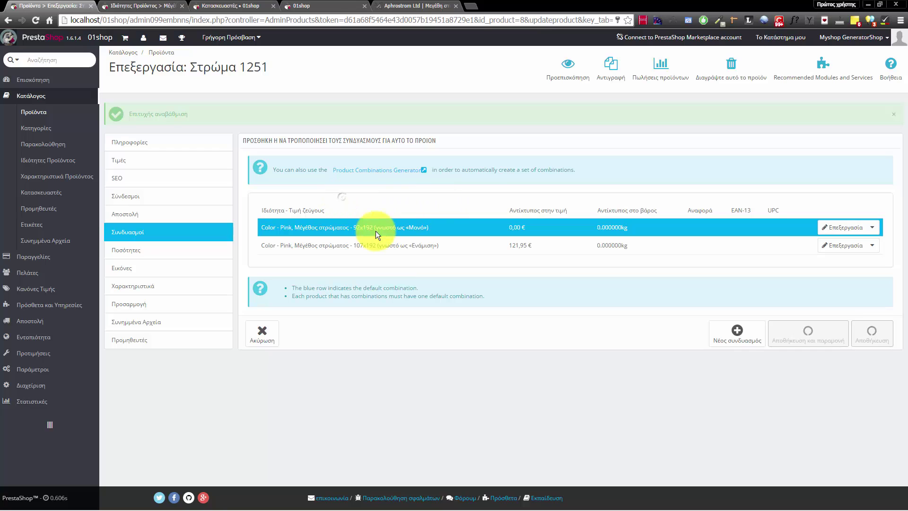
# Review the attributes and price impacts of the two generated combinations in the product's combinations list
pyautogui.moveTo(262, 227); pyautogui.dragTo(281, 228)
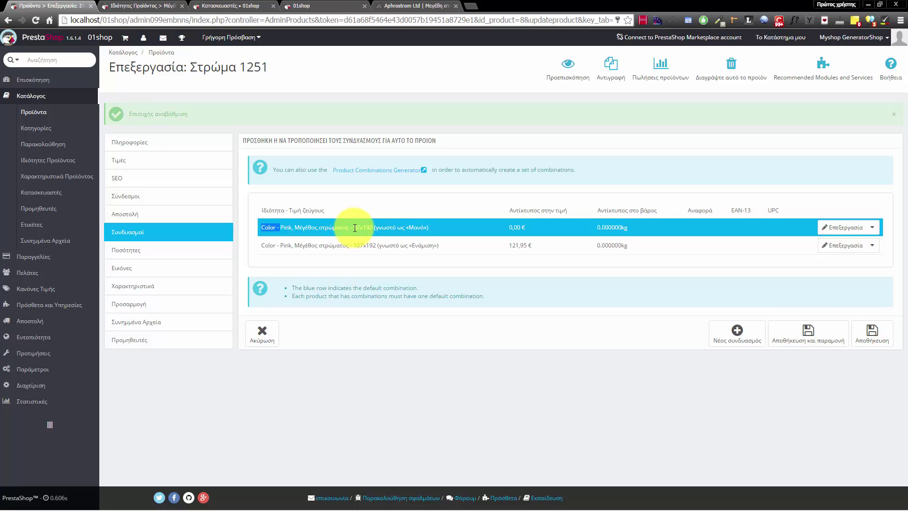
pyautogui.moveTo(353, 228); pyautogui.dragTo(375, 229)
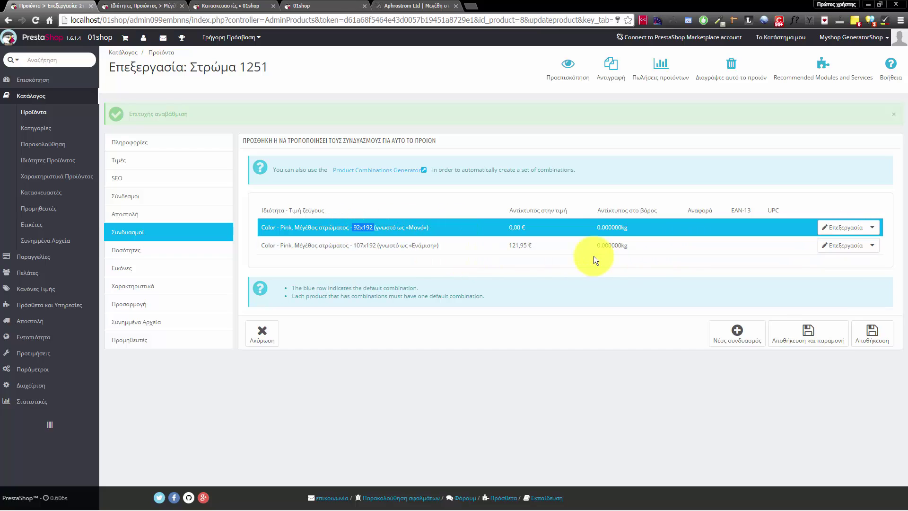
pyautogui.moveTo(502, 223); pyautogui.dragTo(532, 227)
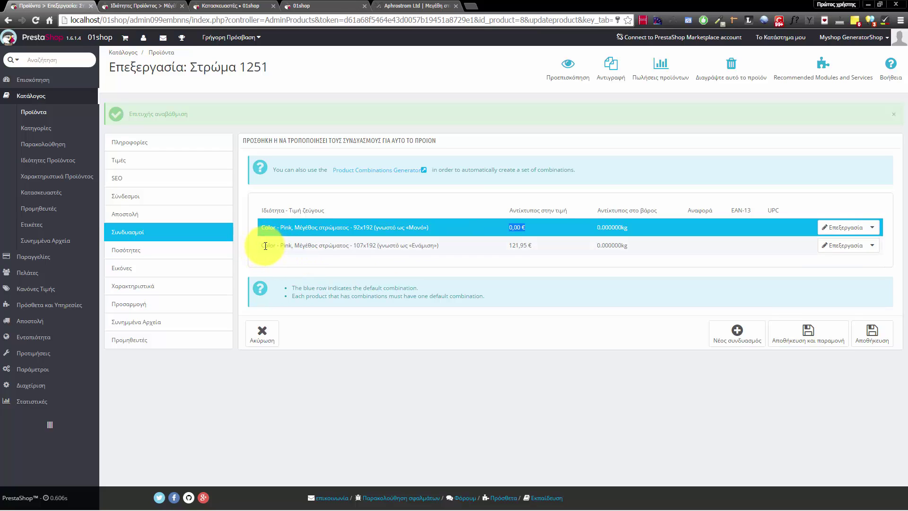
pyautogui.moveTo(265, 246); pyautogui.dragTo(451, 245)
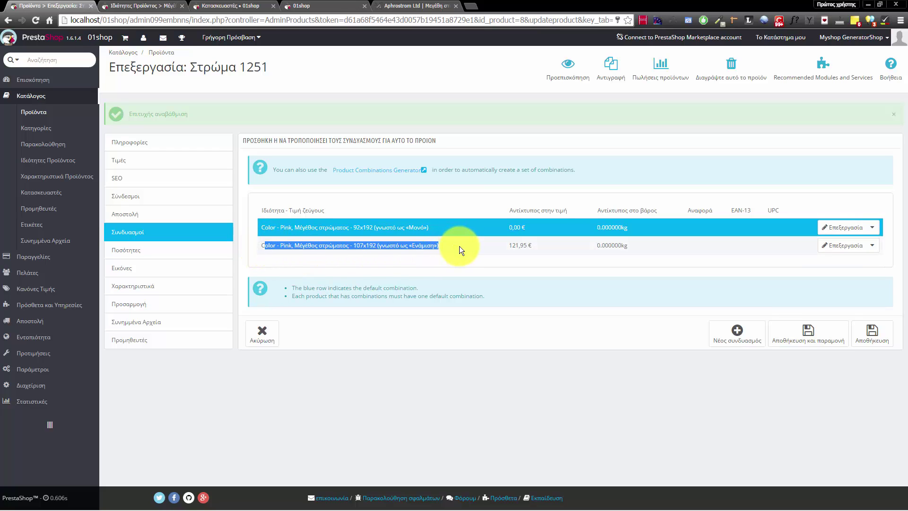
# Check the price impact of the 107x192 combination, switch to the storefront and open the product page of Στρώμα 1251
pyautogui.moveTo(507, 246); pyautogui.dragTo(559, 248)
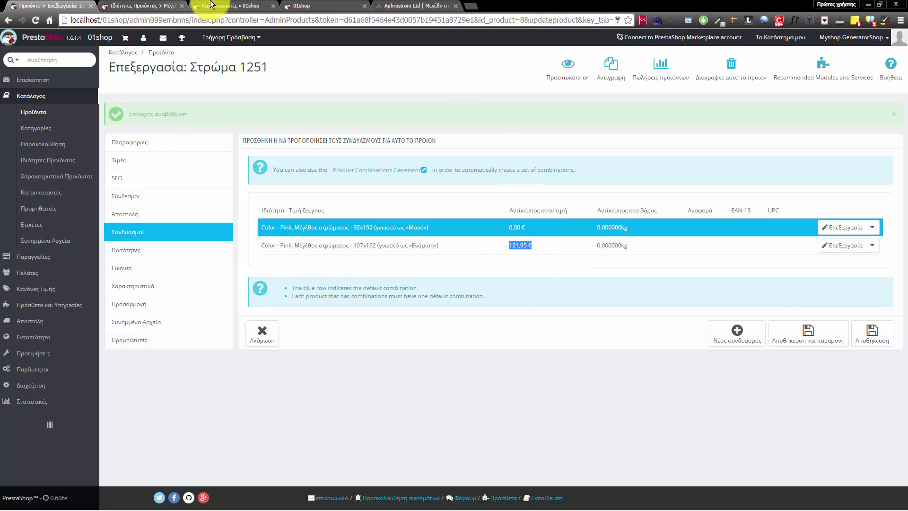
pyautogui.click(211, 6)
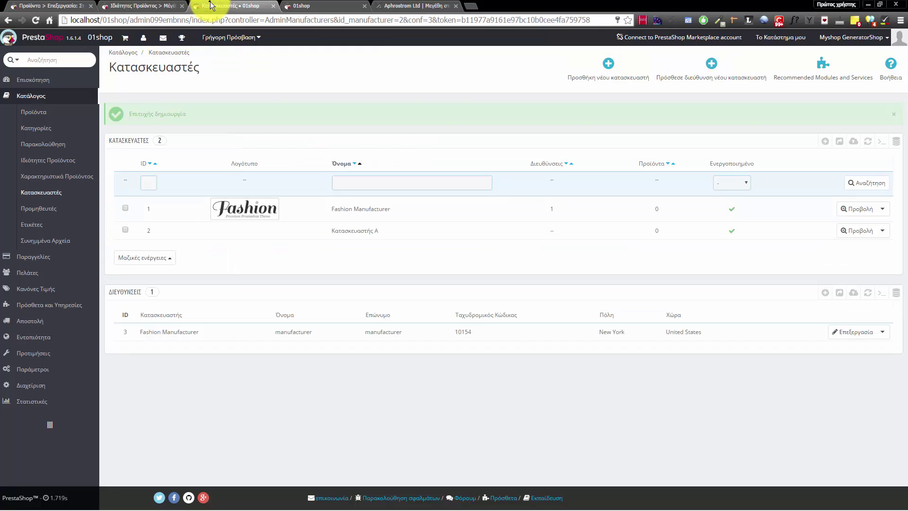
pyautogui.click(314, 5)
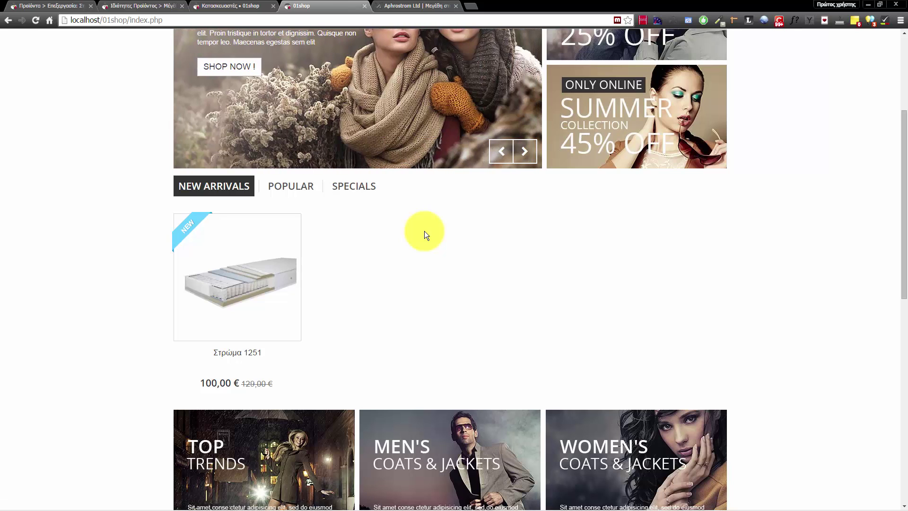
pyautogui.click(268, 376)
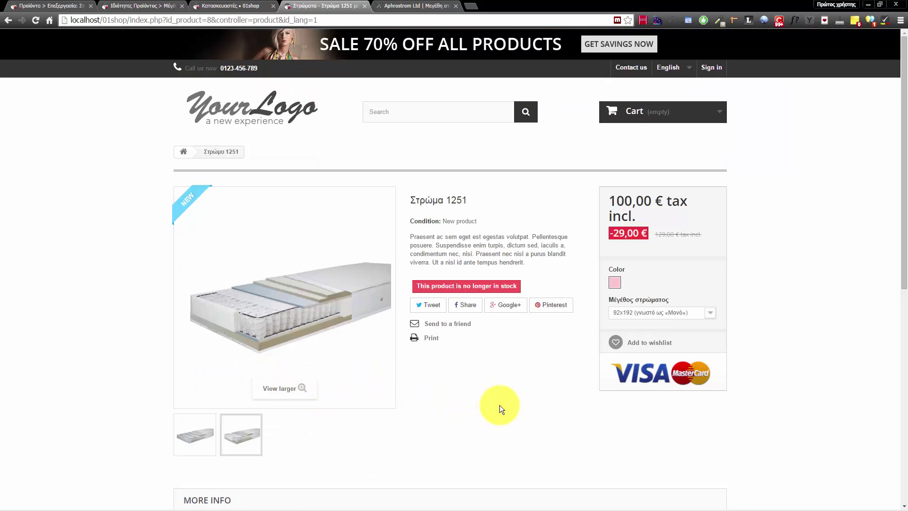
# Look over the storefront product page and view its first thumbnail image enlarged
pyautogui.scroll(-7, 499, 406)
pyautogui.scroll(5, 498, 395)
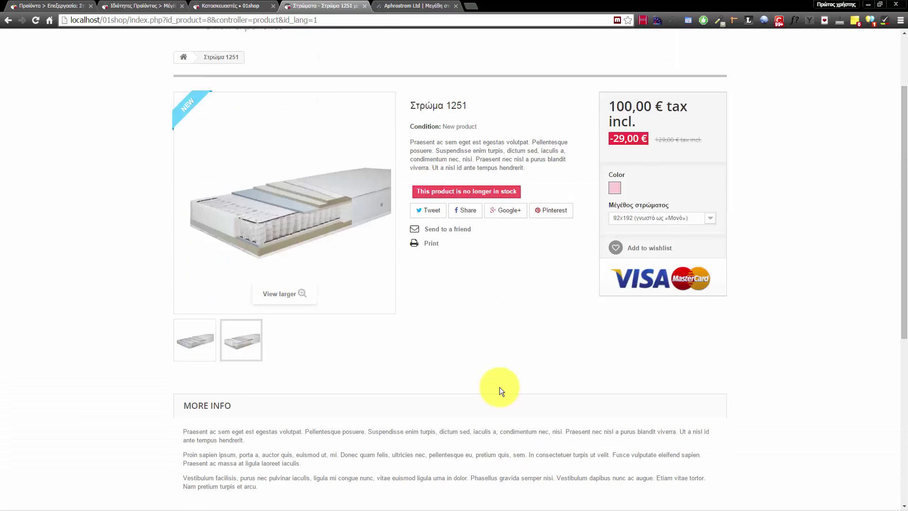
pyautogui.scroll(1, 500, 391)
pyautogui.click(194, 393)
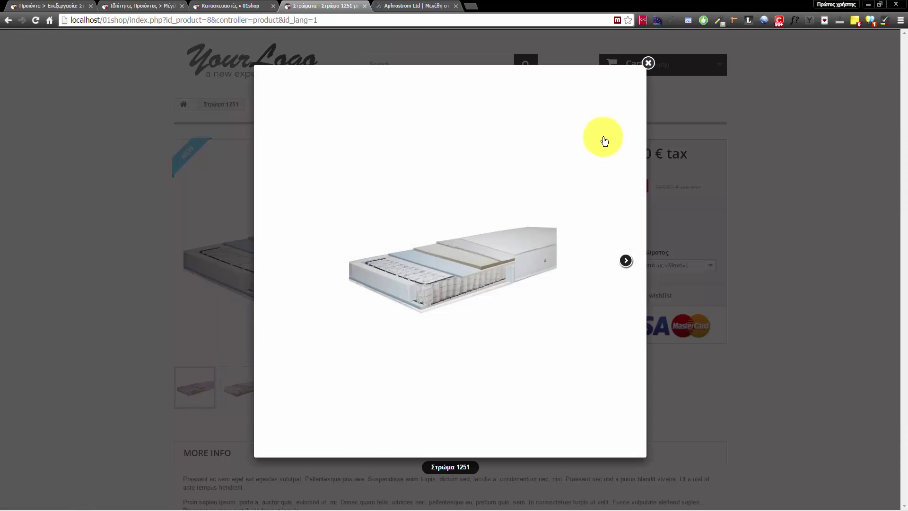
pyautogui.click(648, 63)
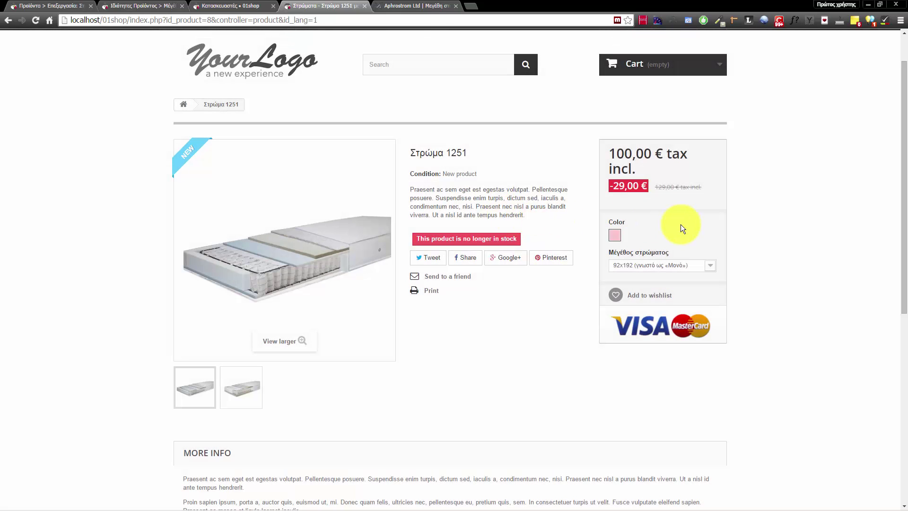
# Choose the 107x192 mattress size on the storefront product page and check the price shown for it
pyautogui.click(649, 265)
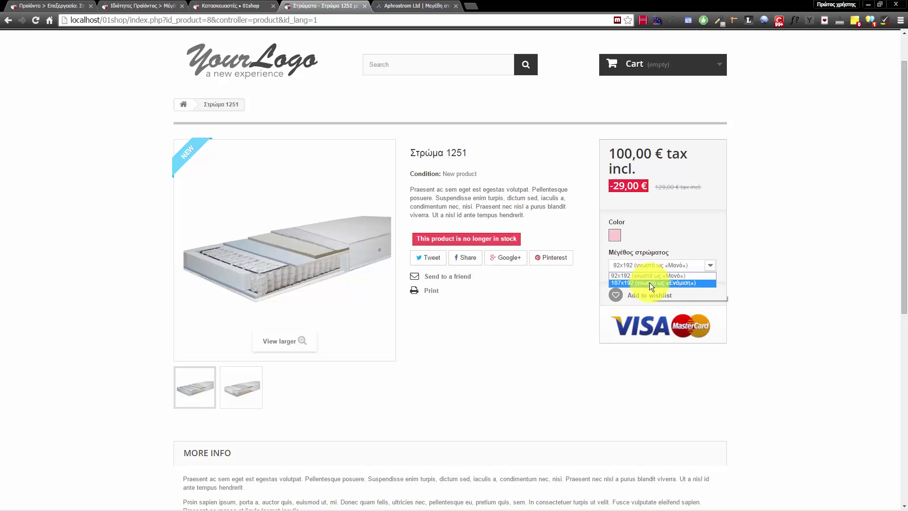
pyautogui.click(647, 282)
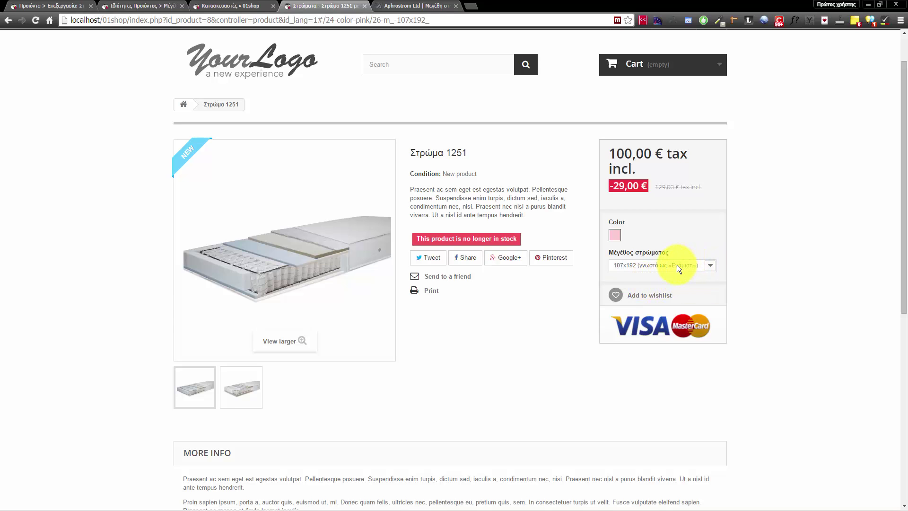
pyautogui.click(677, 265)
pyautogui.click(666, 279)
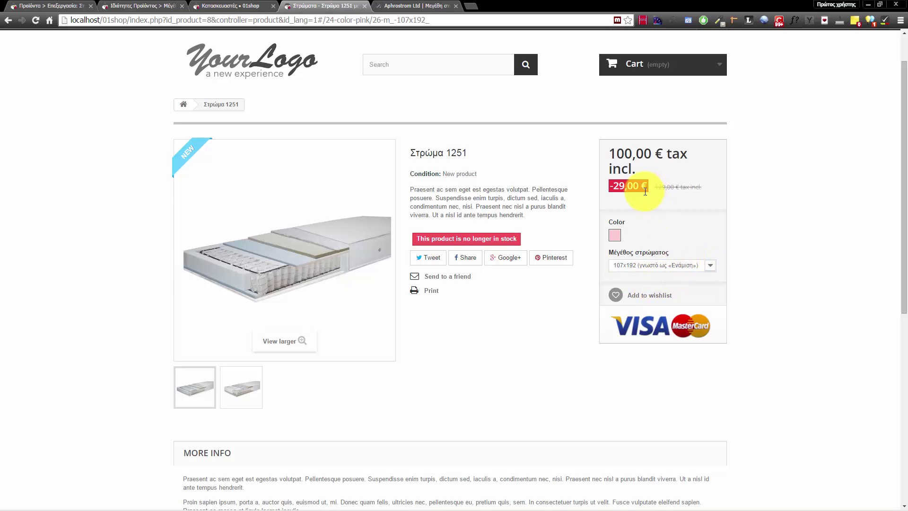
pyautogui.moveTo(609, 153); pyautogui.dragTo(652, 153)
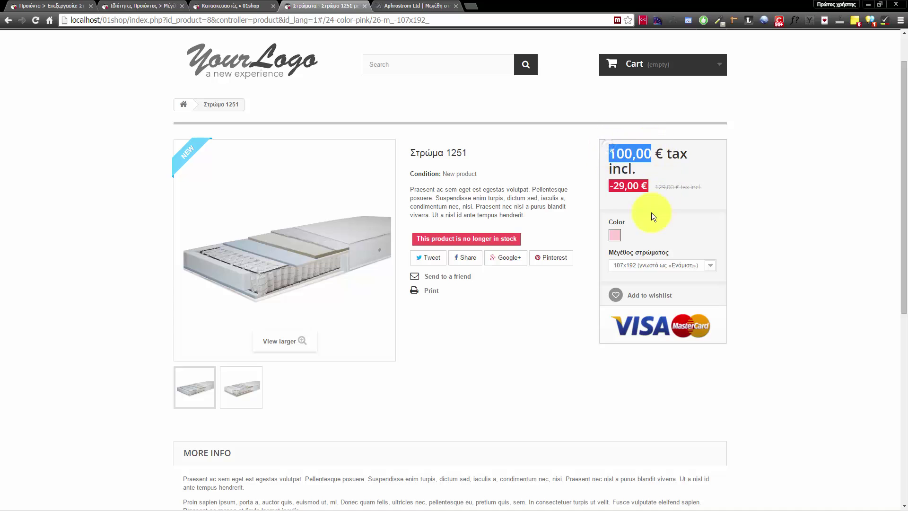
# Alternate between the 92x192 and 107x192 mattress sizes to compare their storefront prices, finishing on 107x192
pyautogui.click(647, 269)
pyautogui.click(643, 275)
pyautogui.click(652, 265)
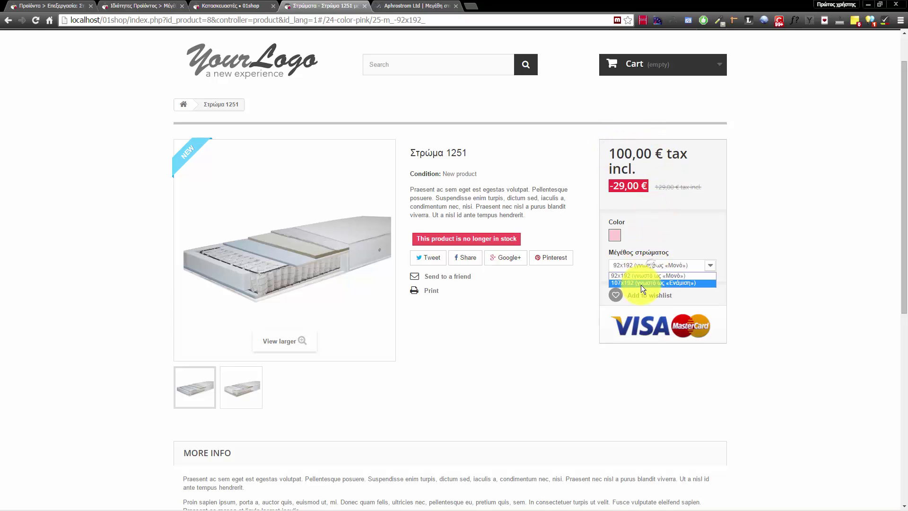
pyautogui.click(643, 282)
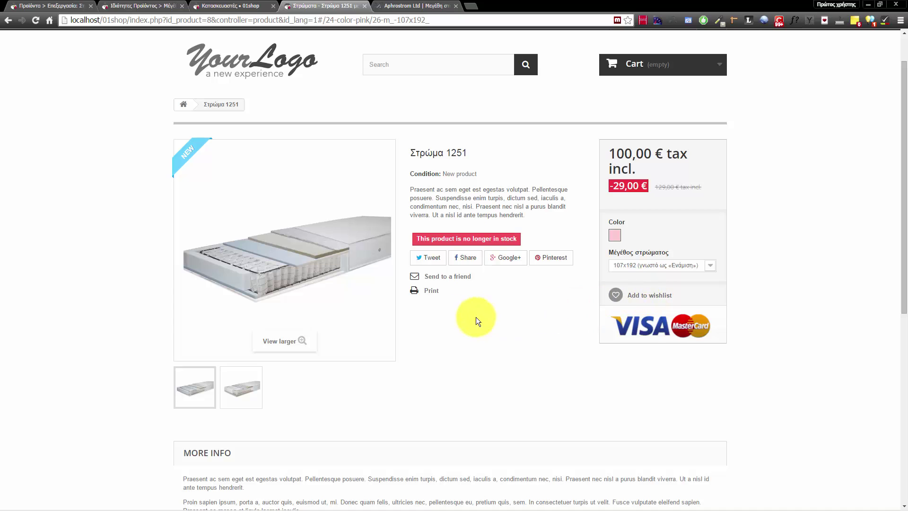
pyautogui.click(649, 269)
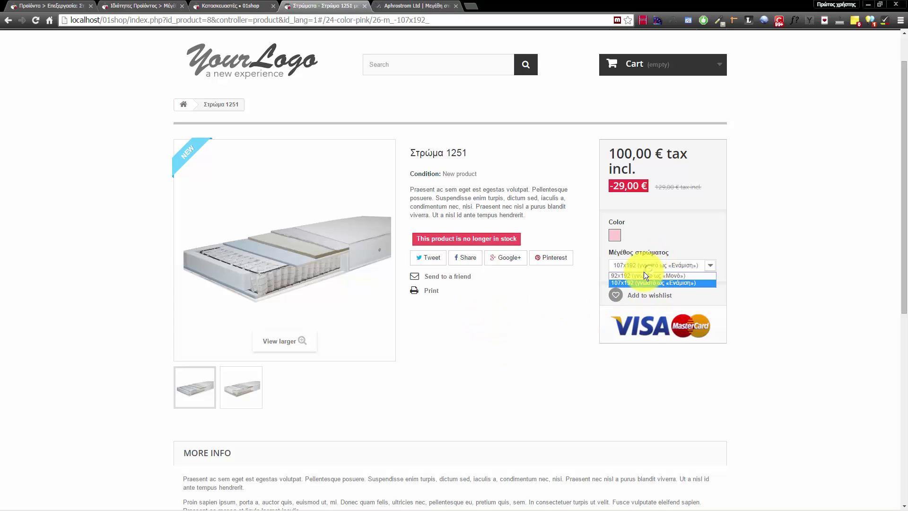
pyautogui.click(641, 276)
pyautogui.click(654, 266)
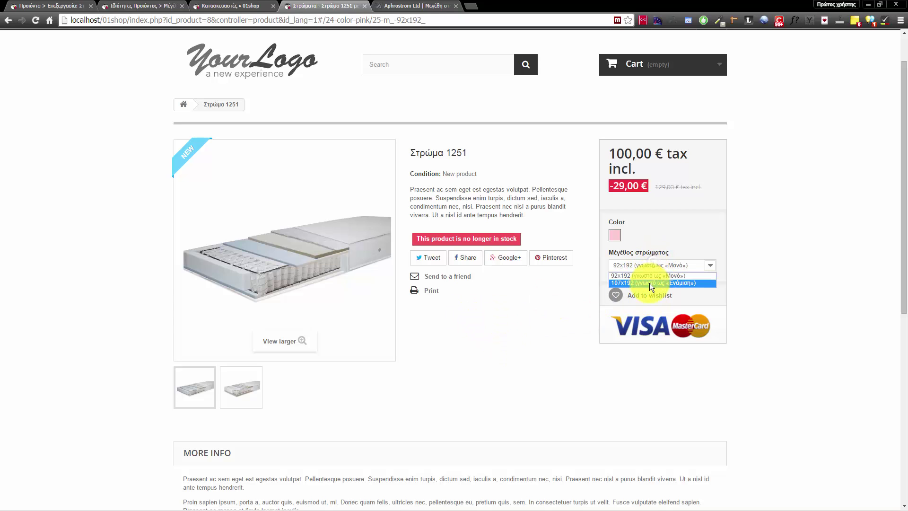
pyautogui.click(650, 282)
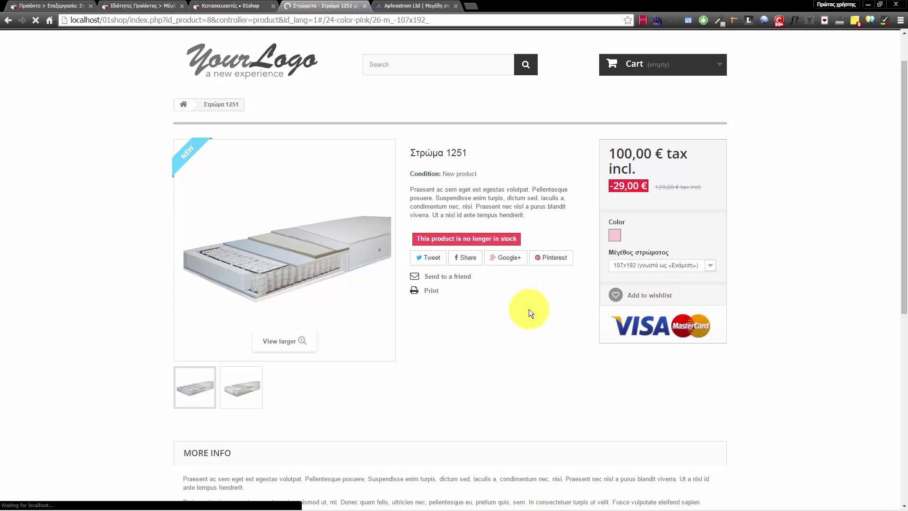
# Test both mattress sizes again on the reloaded product page to recheck the price, finishing on 92x192
pyautogui.click(648, 264)
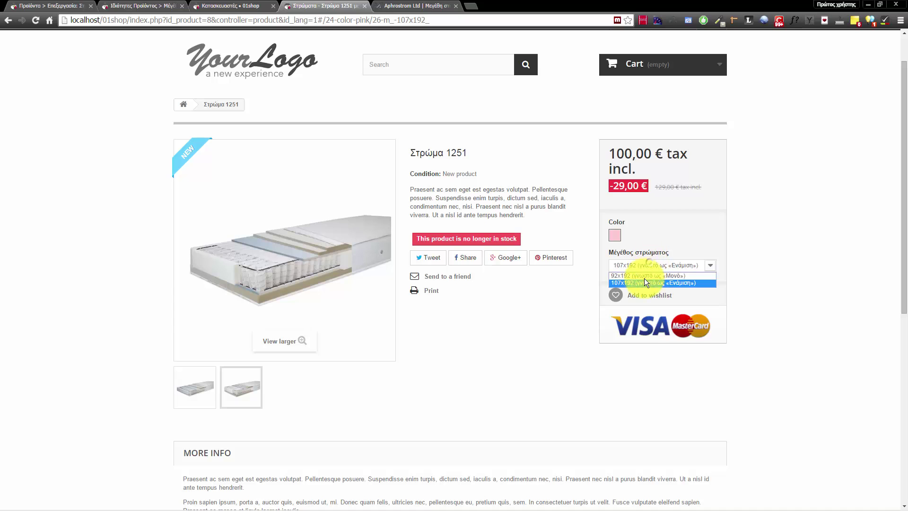
pyautogui.click(642, 281)
pyautogui.click(645, 265)
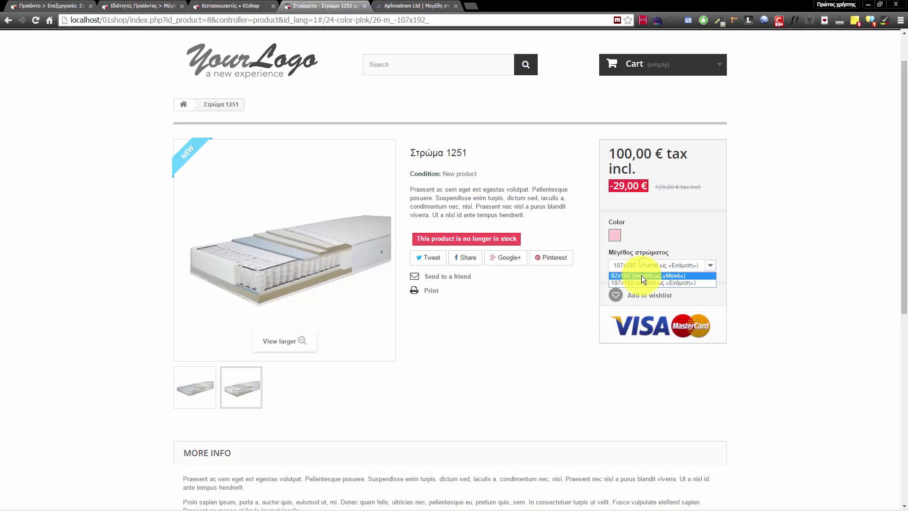
pyautogui.click(642, 276)
pyautogui.click(647, 265)
pyautogui.click(643, 283)
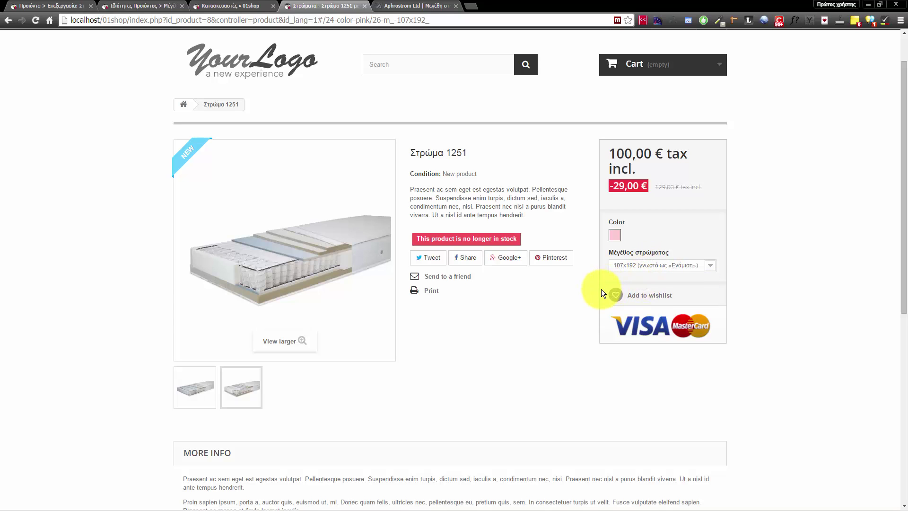
pyautogui.click(638, 266)
pyautogui.click(632, 276)
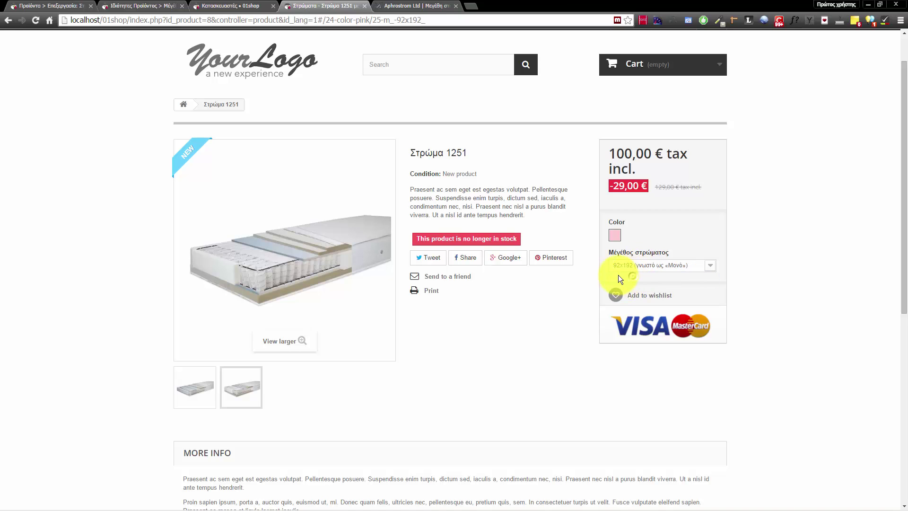
# Review the product's combinations list and the values of the Μέγεθος στρώματος attribute in the back office
pyautogui.click(57, 5)
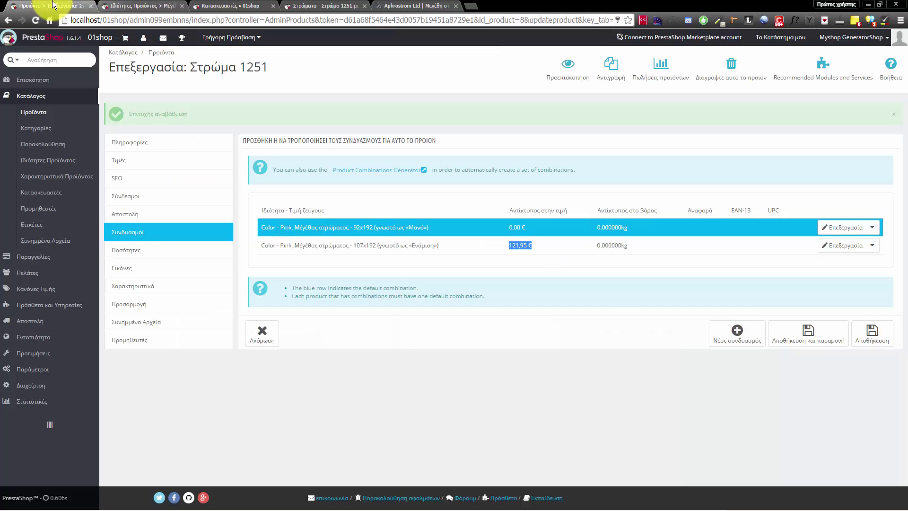
pyautogui.click(749, 263)
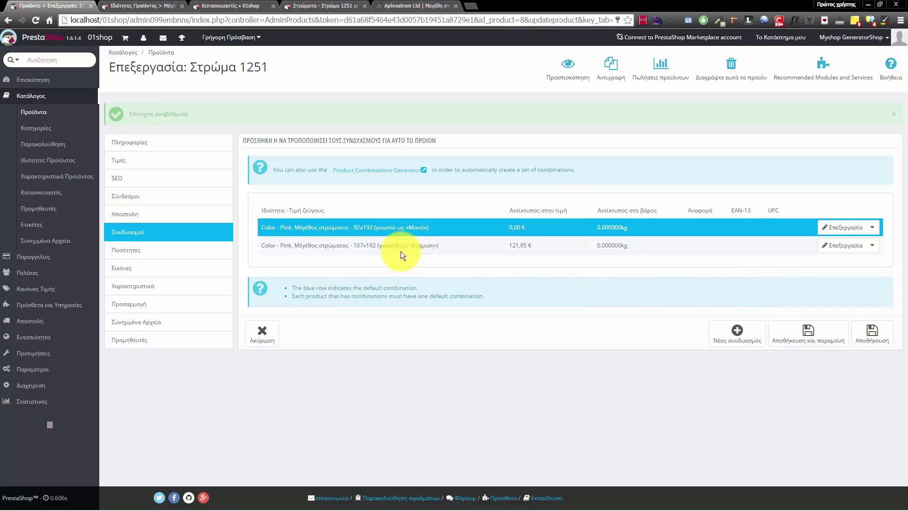
pyautogui.click(137, 6)
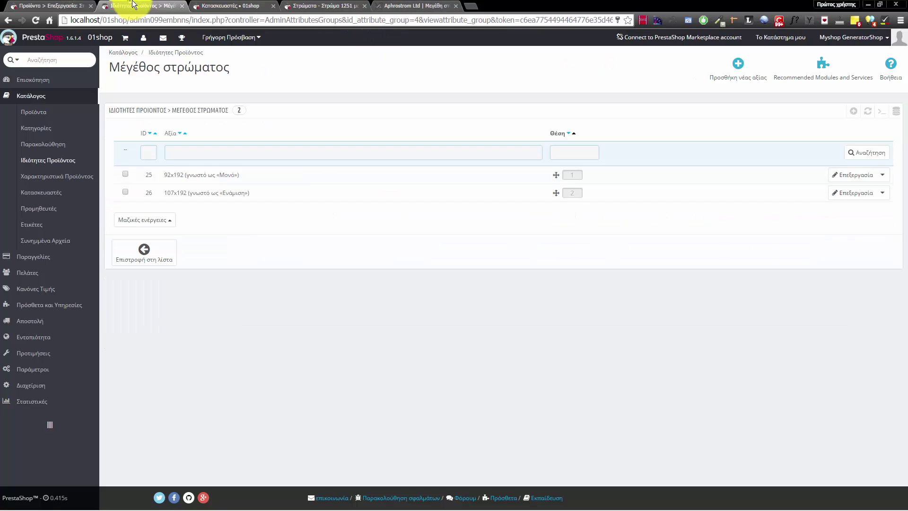
pyautogui.click(201, 6)
# Return to the storefront product page and compare the price for 107x192 with that for 92x192
pyautogui.click(323, 6)
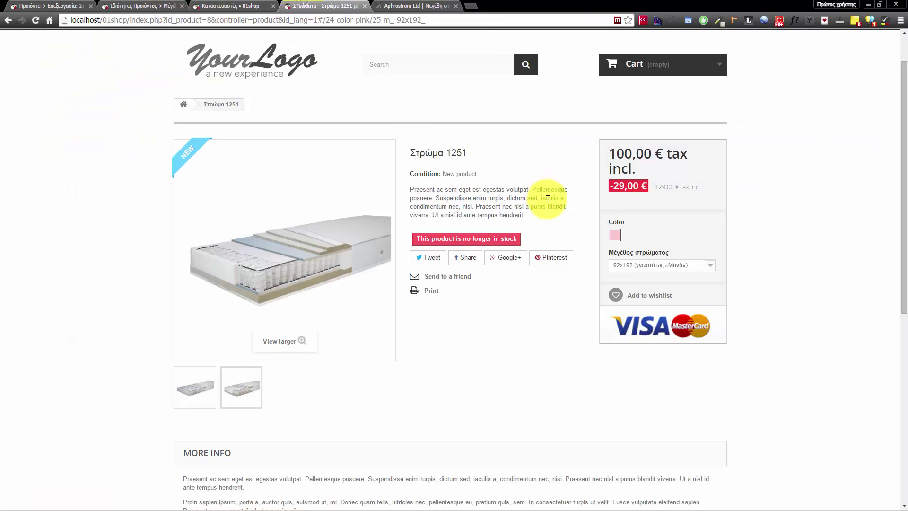
pyautogui.click(663, 266)
pyautogui.click(646, 282)
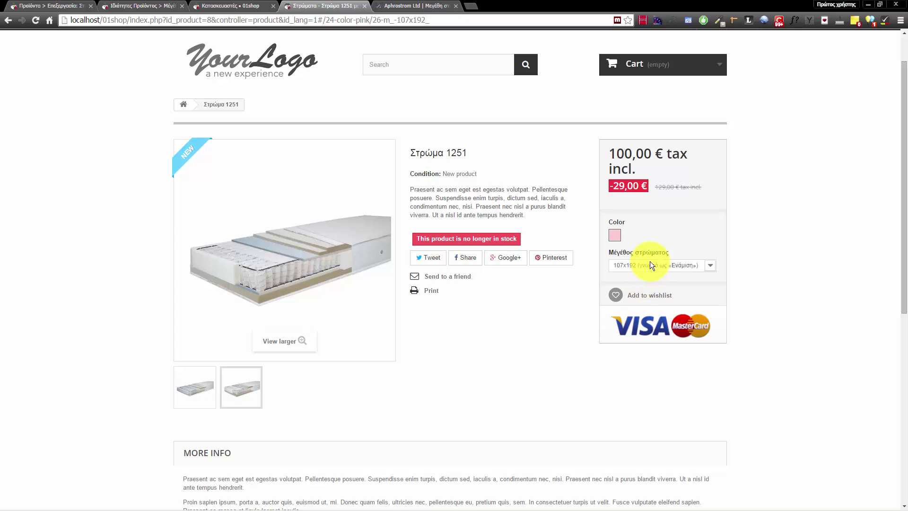
pyautogui.click(651, 265)
pyautogui.click(642, 278)
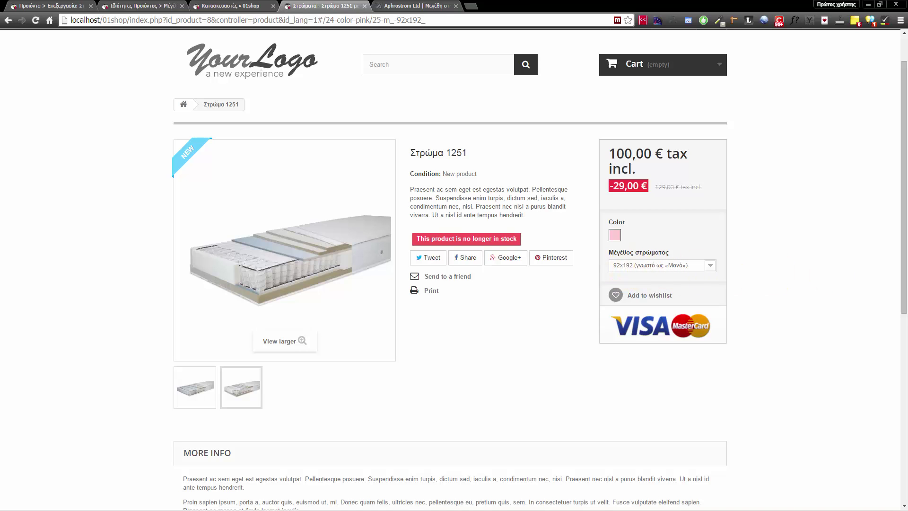
# Delete the Pink 92x192 and Pink 107x192 combinations from the product Στρώμα 1251 in the back office
pyautogui.click(52, 5)
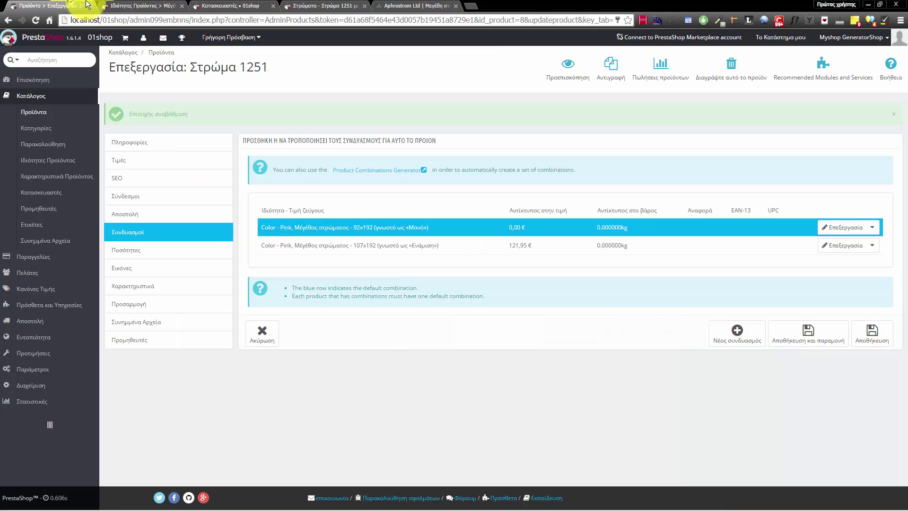
pyautogui.click(132, 6)
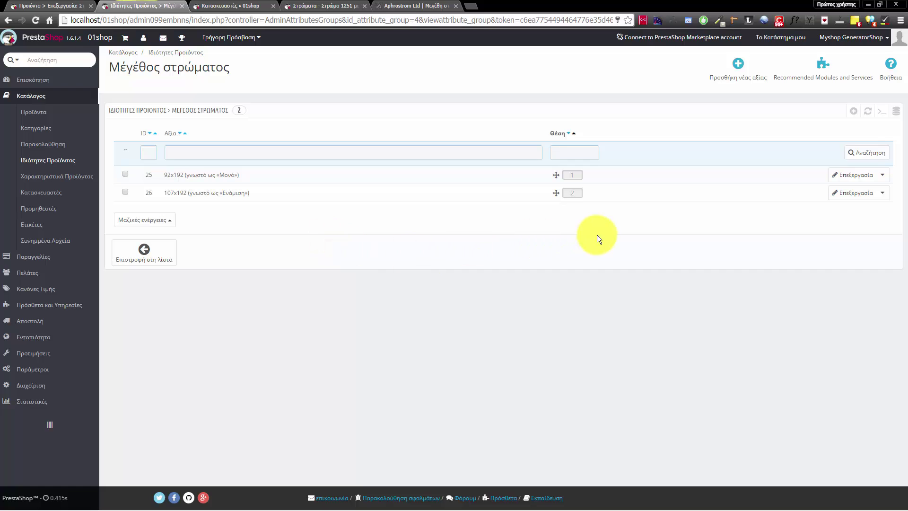
pyautogui.click(57, 5)
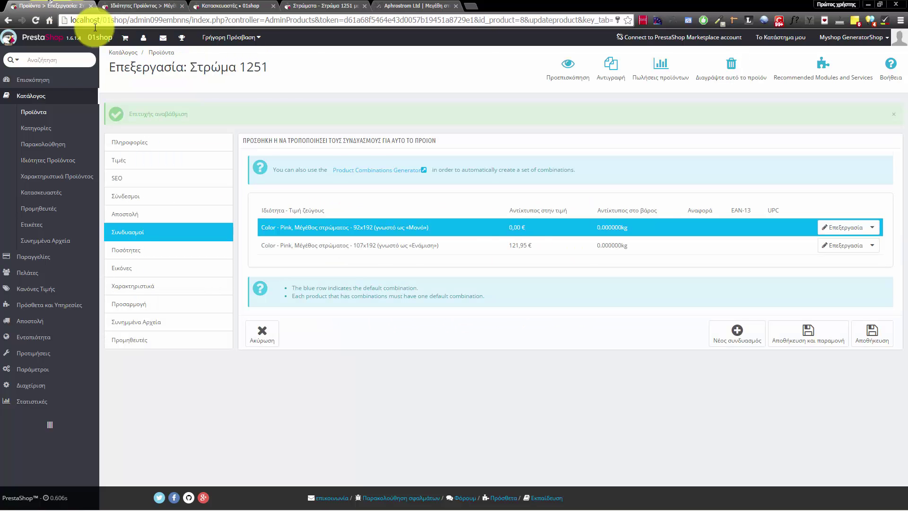
pyautogui.click(872, 227)
pyautogui.click(828, 264)
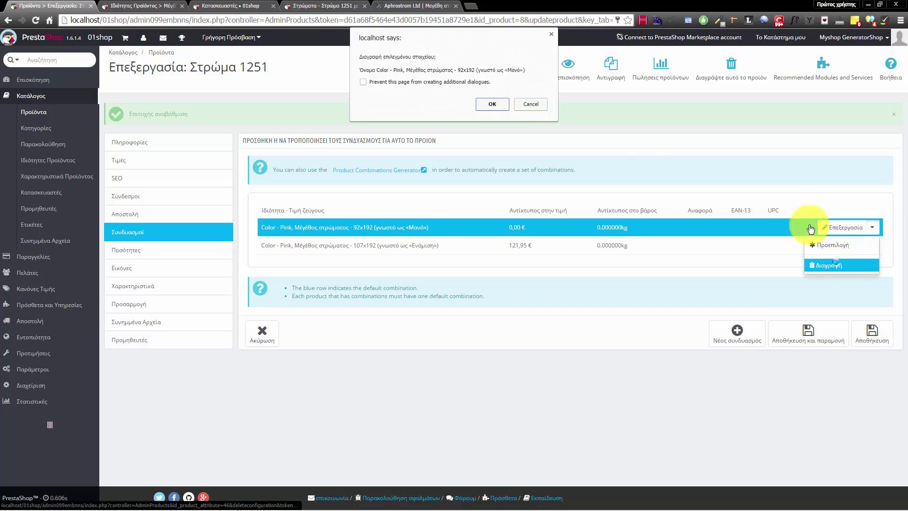
pyautogui.click(492, 104)
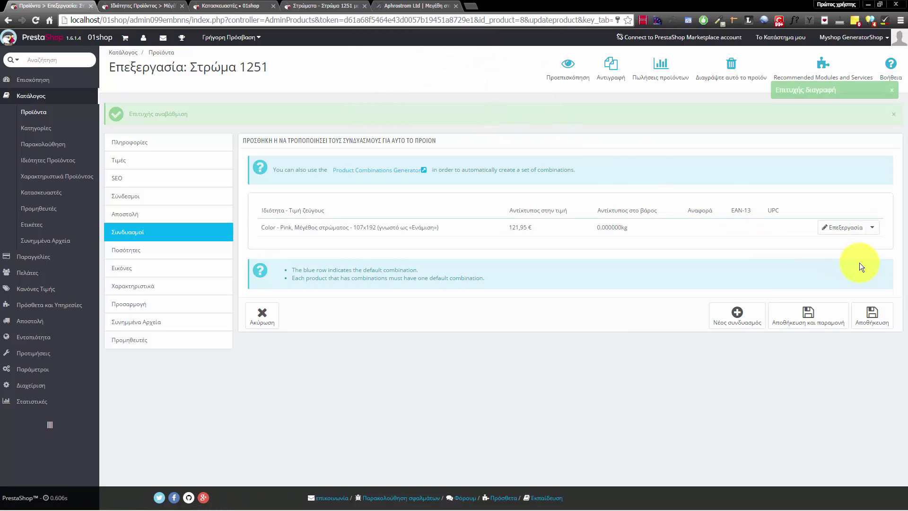
pyautogui.click(872, 228)
pyautogui.click(819, 265)
pyautogui.click(490, 105)
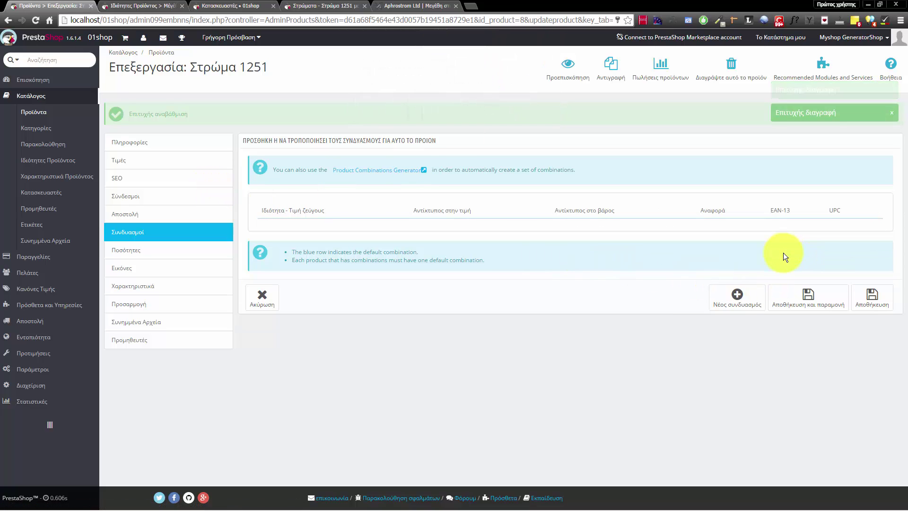
# Go back to the storefront product page and examine its Μέγεθος στρώματος options, choosing 107x192
pyautogui.click(214, 6)
pyautogui.click(342, 4)
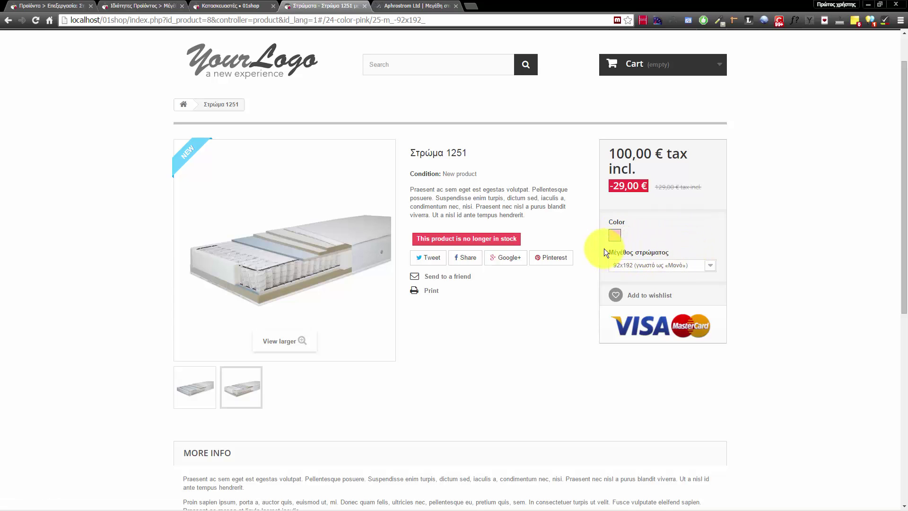
pyautogui.moveTo(604, 248); pyautogui.dragTo(664, 246)
pyautogui.click(677, 266)
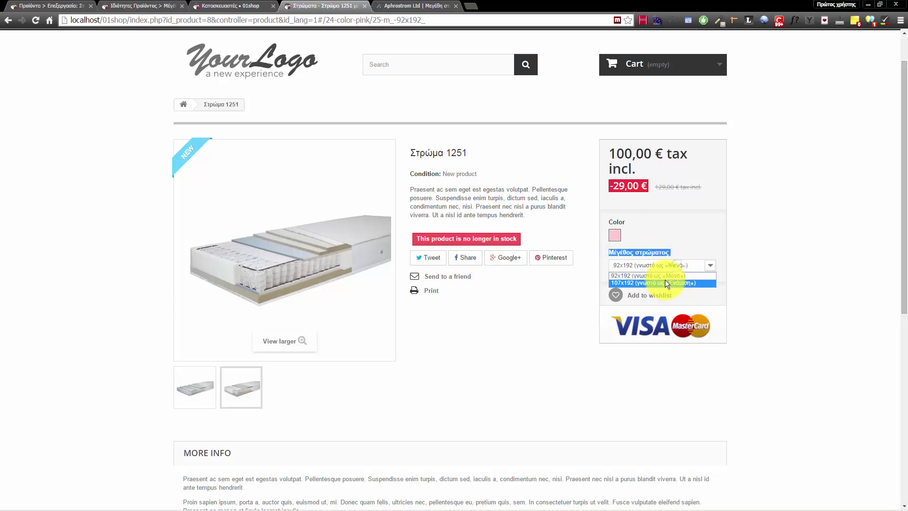
pyautogui.click(665, 265)
pyautogui.click(666, 266)
pyautogui.click(651, 284)
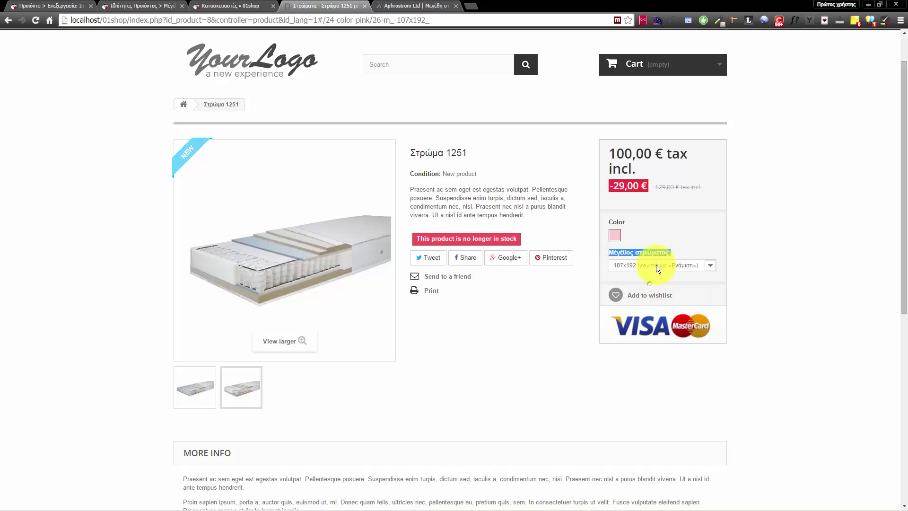
# Compare the storefront price of Στρώμα 1251 for the 92x192 and 107x192 sizes
pyautogui.click(657, 265)
pyautogui.click(655, 276)
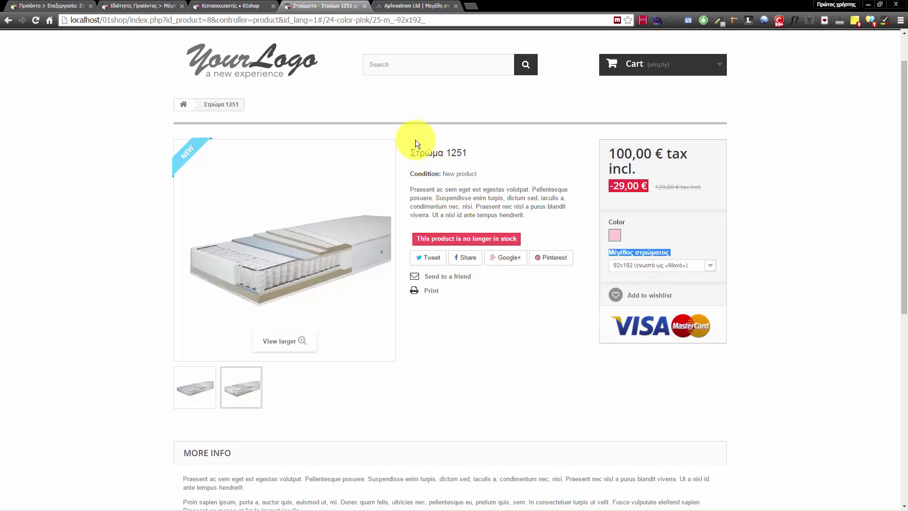
pyautogui.tripleClick(420, 152)
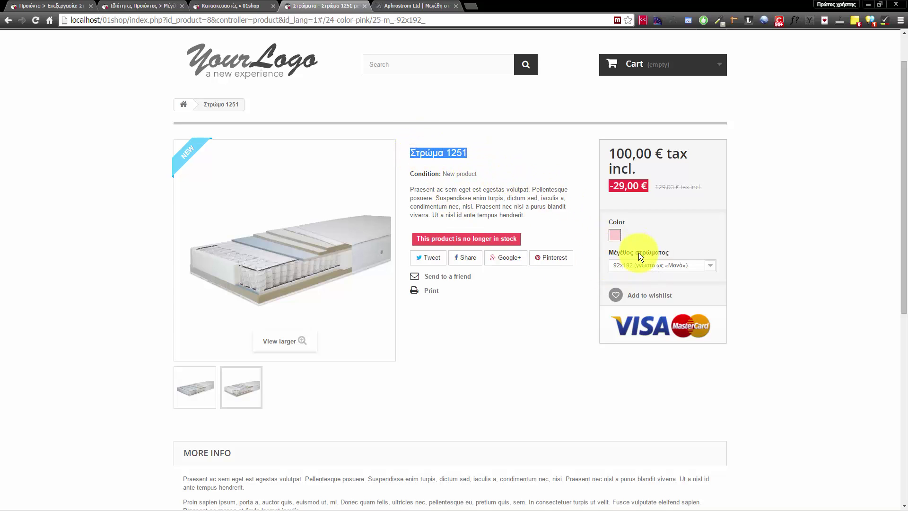
pyautogui.click(649, 265)
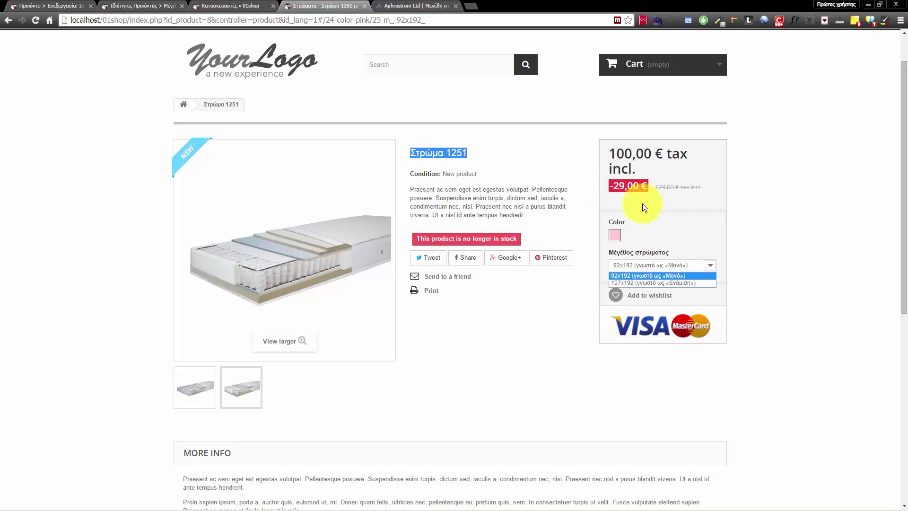
pyautogui.click(648, 282)
pyautogui.moveTo(601, 156); pyautogui.dragTo(694, 155)
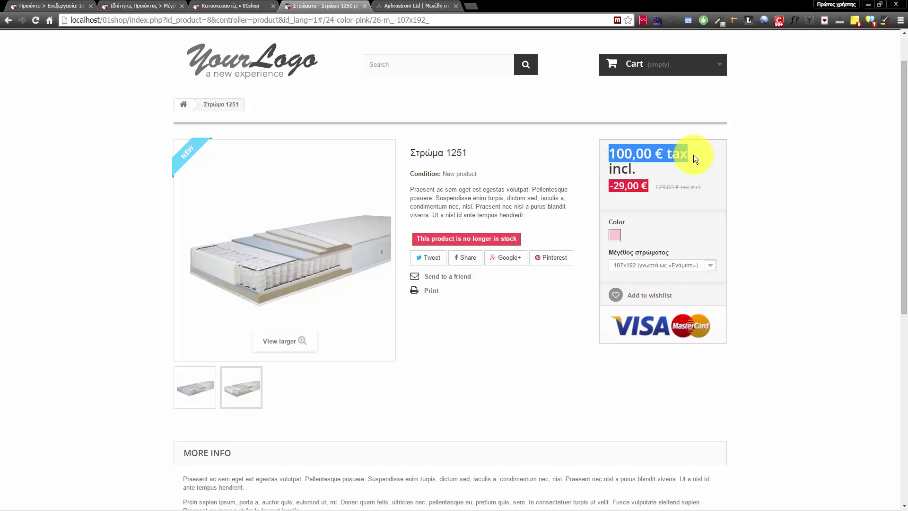
# Open the Product Combinations Generator for Στρώμα 1251 in the back office and add the Μέγεθος στρώματος values 92x192 and 107x192
pyautogui.click(49, 5)
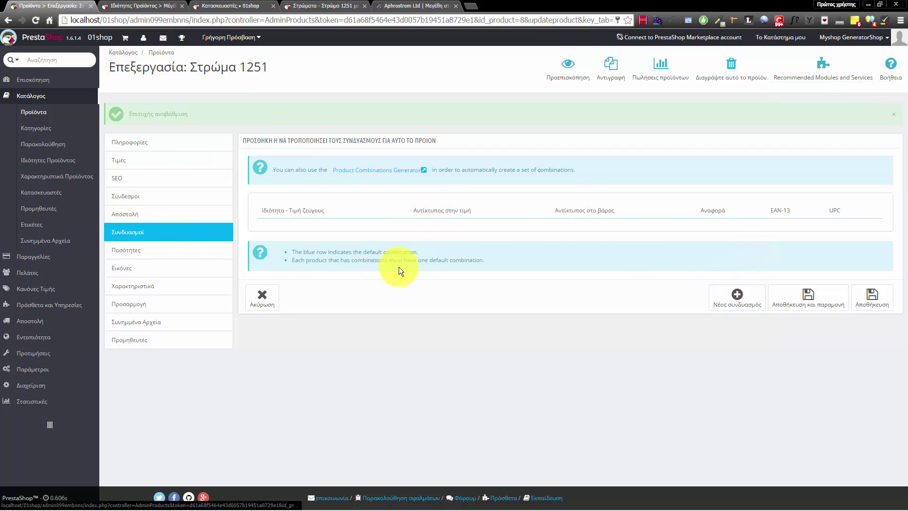
pyautogui.click(365, 170)
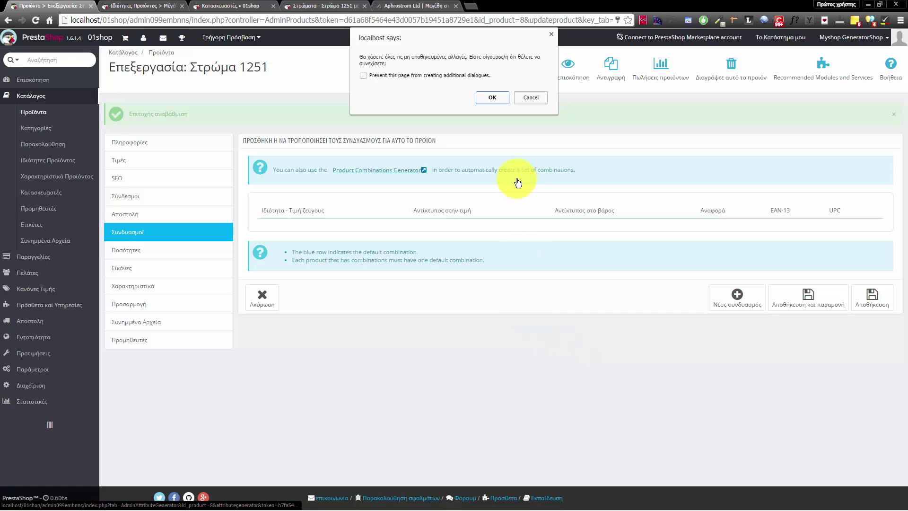
pyautogui.click(497, 98)
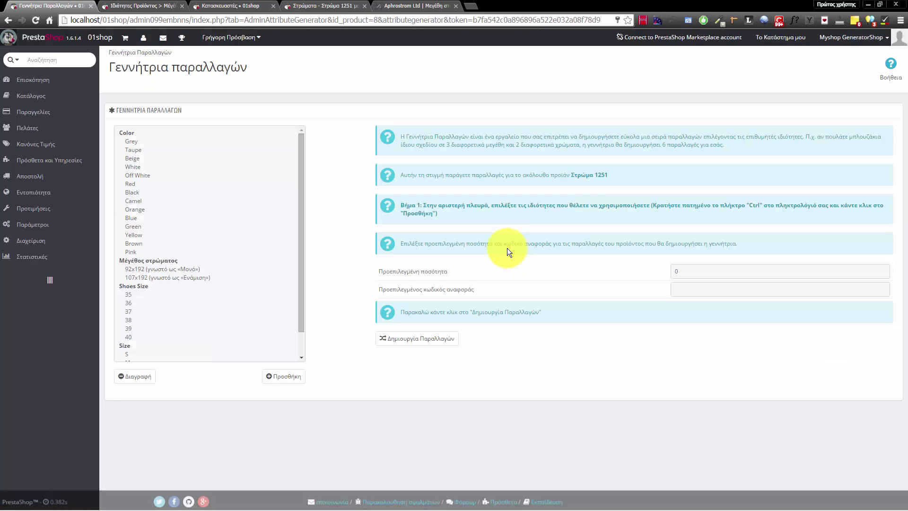
pyautogui.click(151, 269)
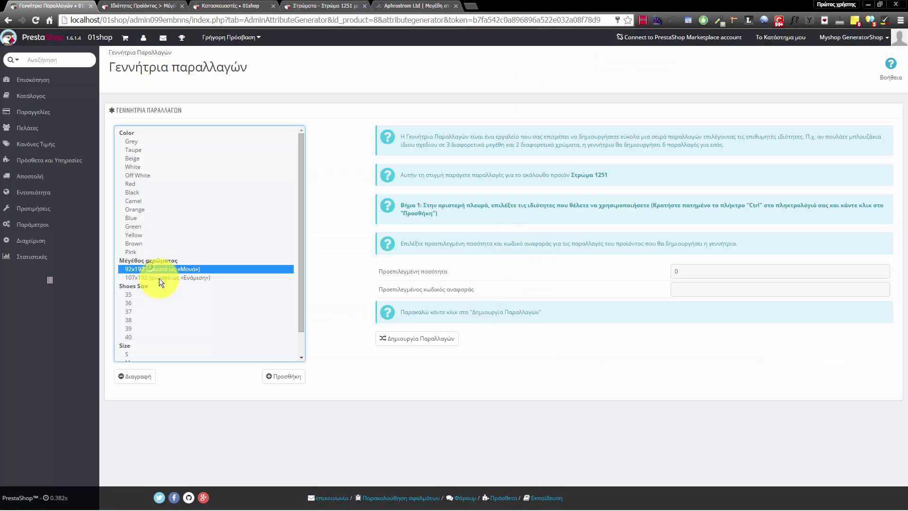
pyautogui.keyDown('ctrl'); pyautogui.click(159, 278); pyautogui.keyUp('ctrl')
pyautogui.click(286, 378)
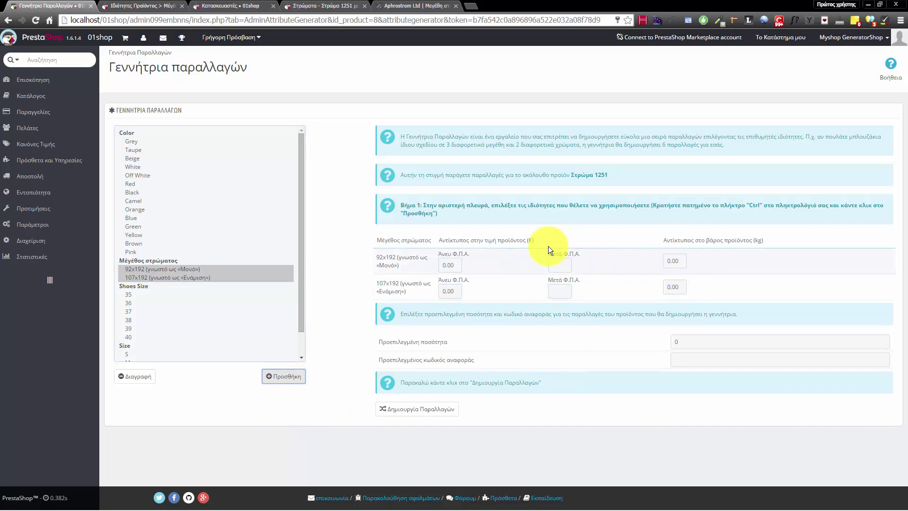
# Generate the combinations with a tax-included price impact of 150 for 107x192 and a default quantity of 10
pyautogui.click(557, 263)
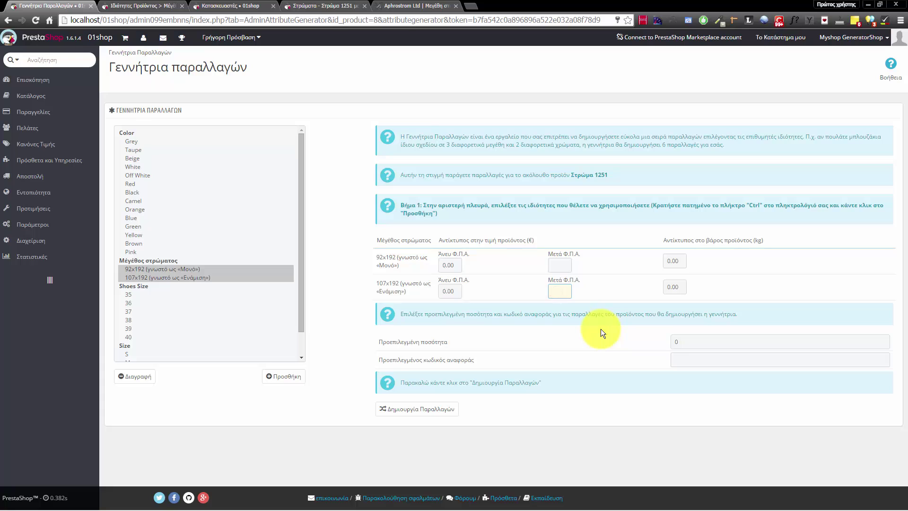
pyautogui.write('150')
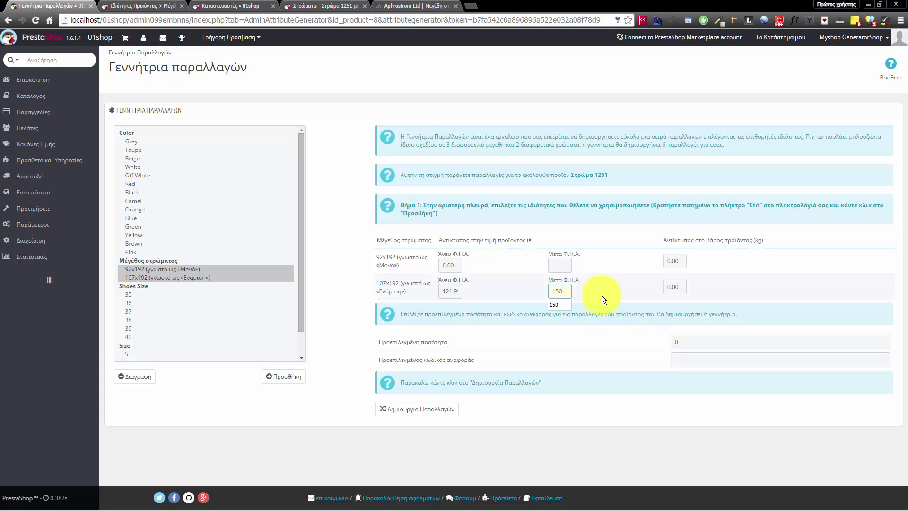
pyautogui.click(627, 317)
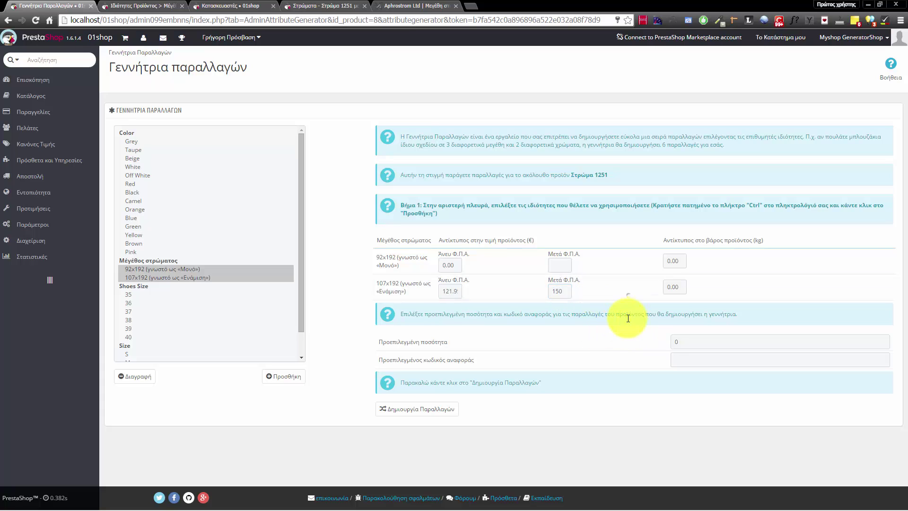
pyautogui.click(683, 347)
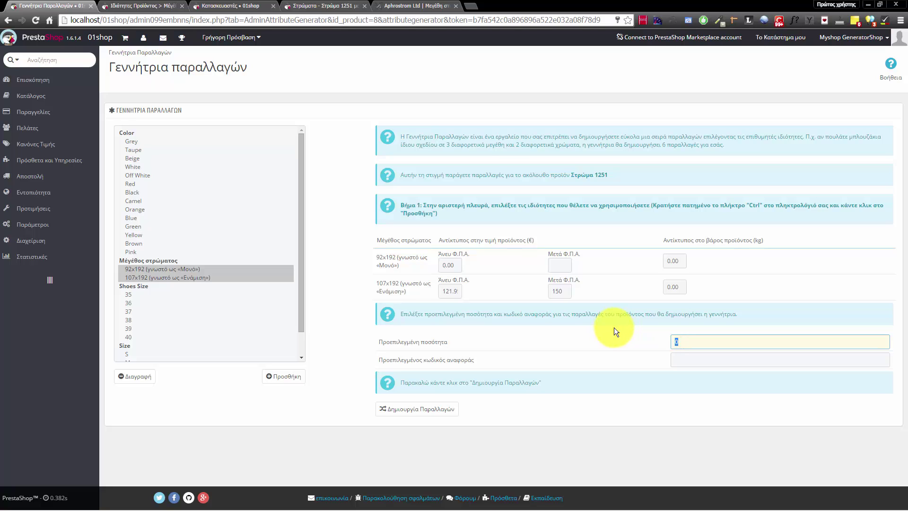
pyautogui.write('10')
pyautogui.click(442, 408)
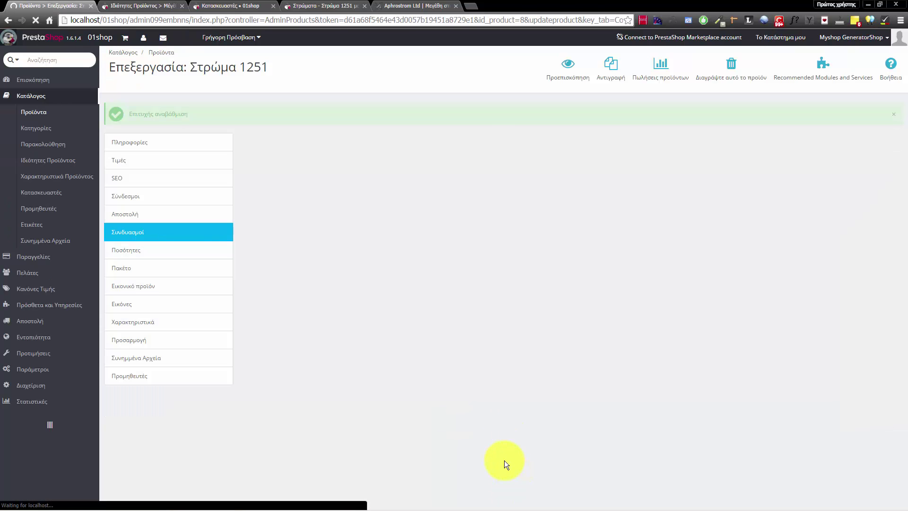
# Return to the storefront product page and check the price while alternating between the 92x192 and 107x192 mattress sizes
pyautogui.click(138, 5)
pyautogui.click(279, 6)
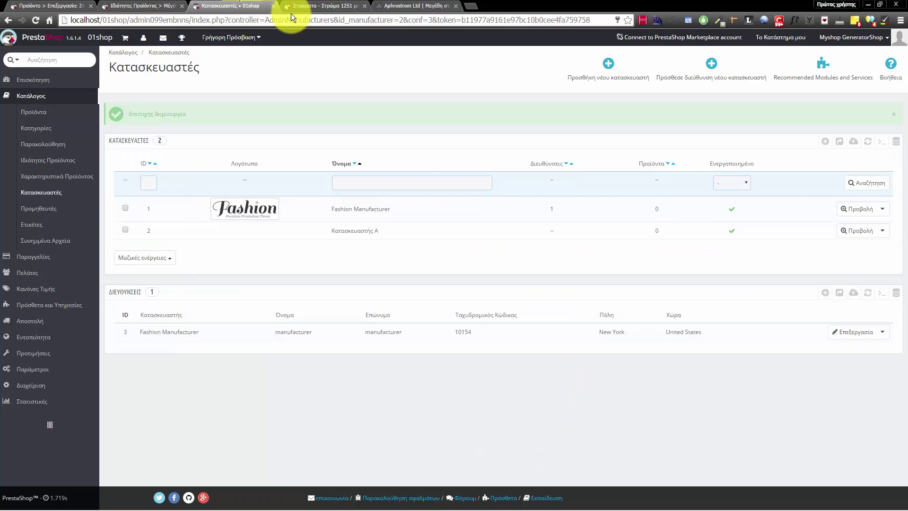
pyautogui.click(314, 5)
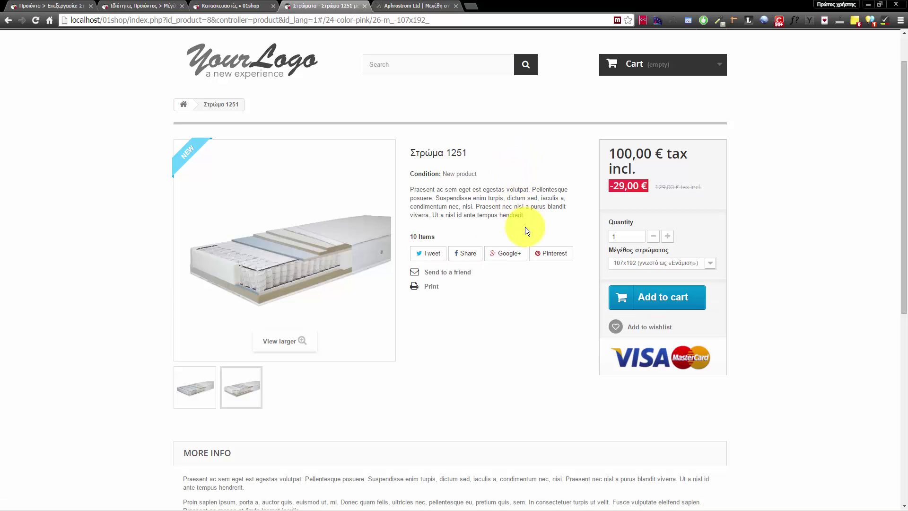
pyautogui.click(652, 261)
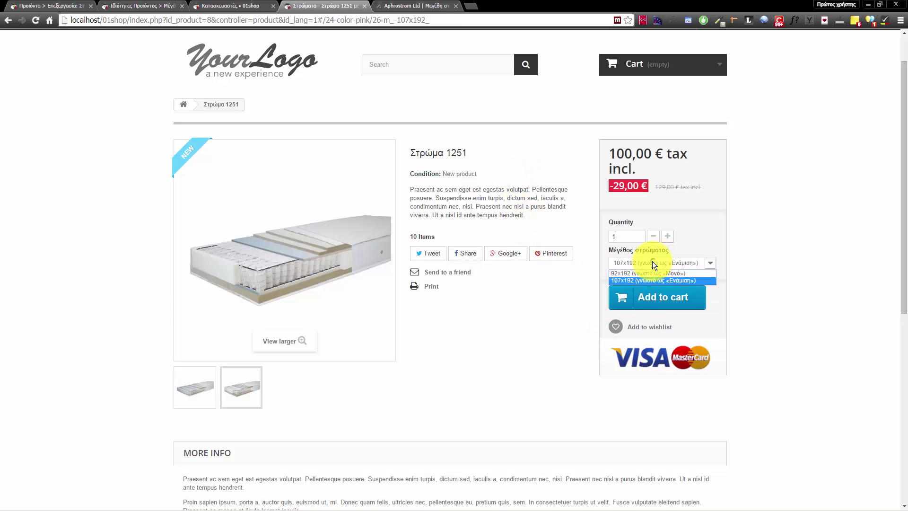
pyautogui.click(645, 273)
pyautogui.click(651, 260)
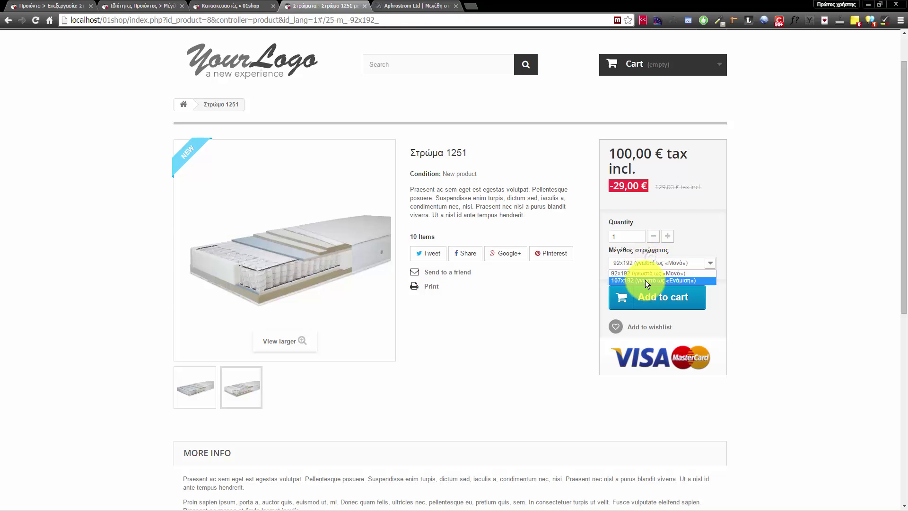
pyautogui.click(645, 280)
pyautogui.click(659, 264)
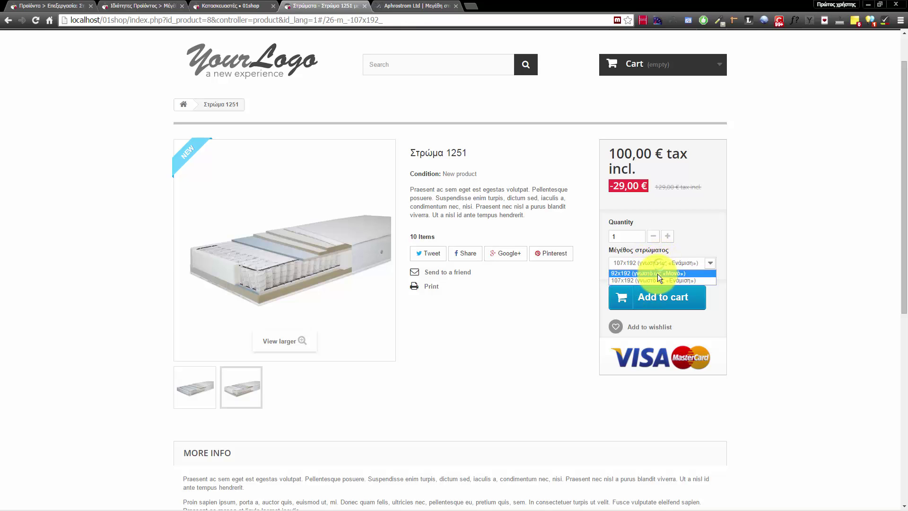
pyautogui.click(657, 274)
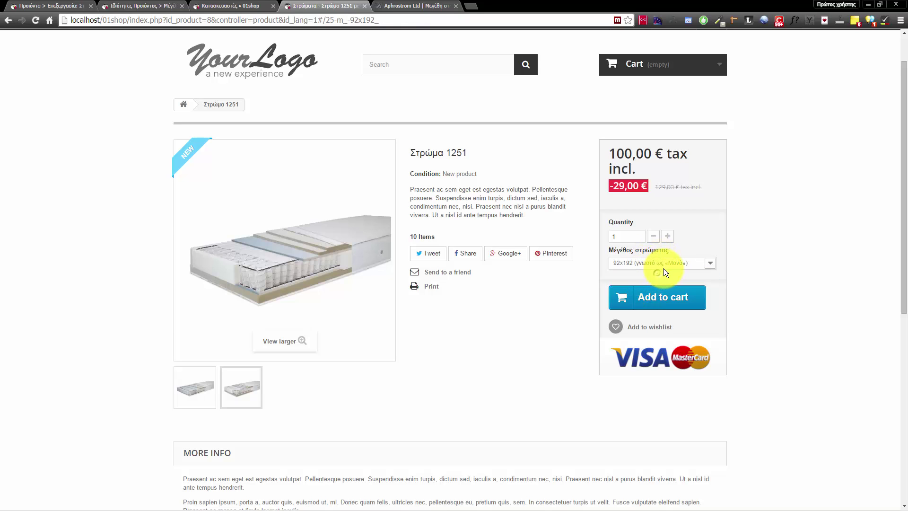
# Review the retail price and the special price discount of Στρώμα 1251 in the back office, and open its combinations list
pyautogui.click(65, 4)
pyautogui.click(160, 163)
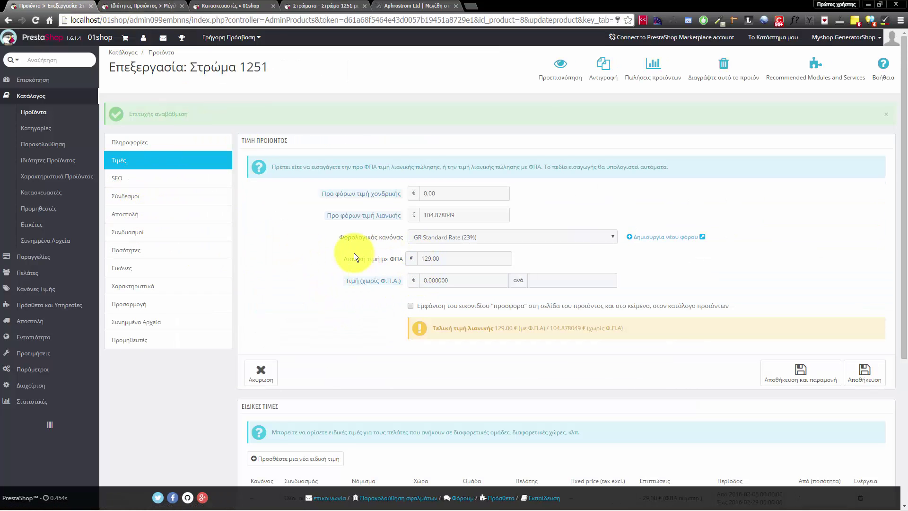
pyautogui.click(441, 259)
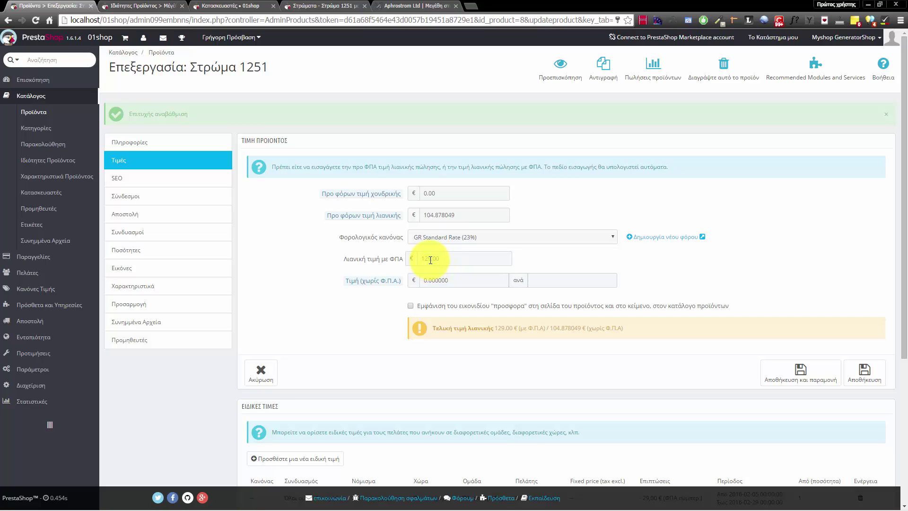
pyautogui.scroll(-5, 318, 290)
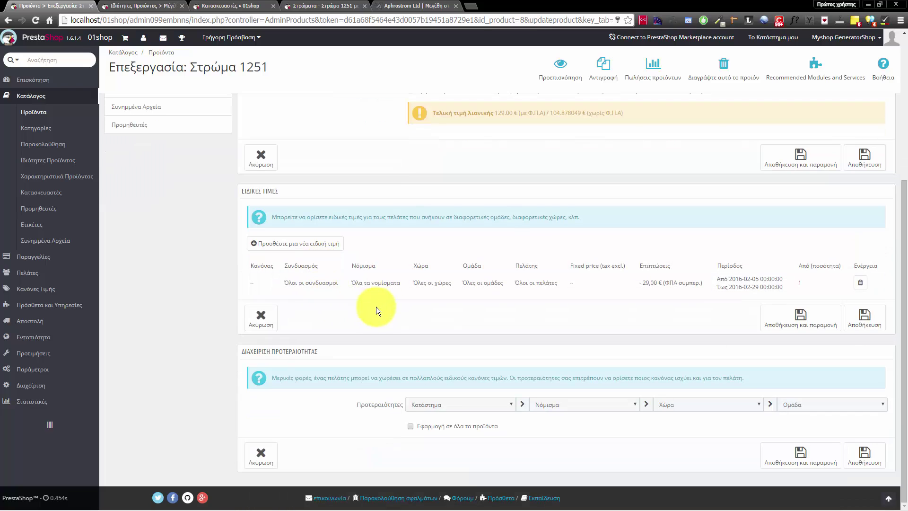
pyautogui.moveTo(642, 282); pyautogui.dragTo(669, 284)
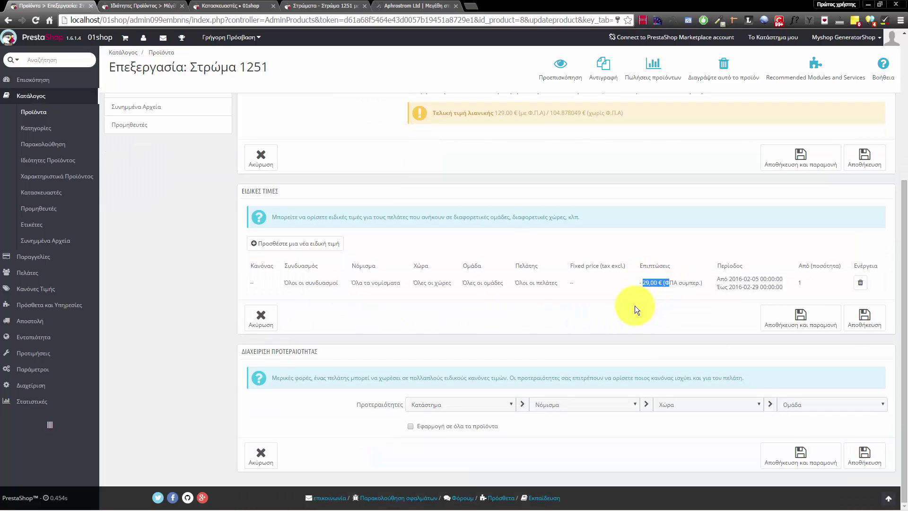
pyautogui.scroll(5, 520, 296)
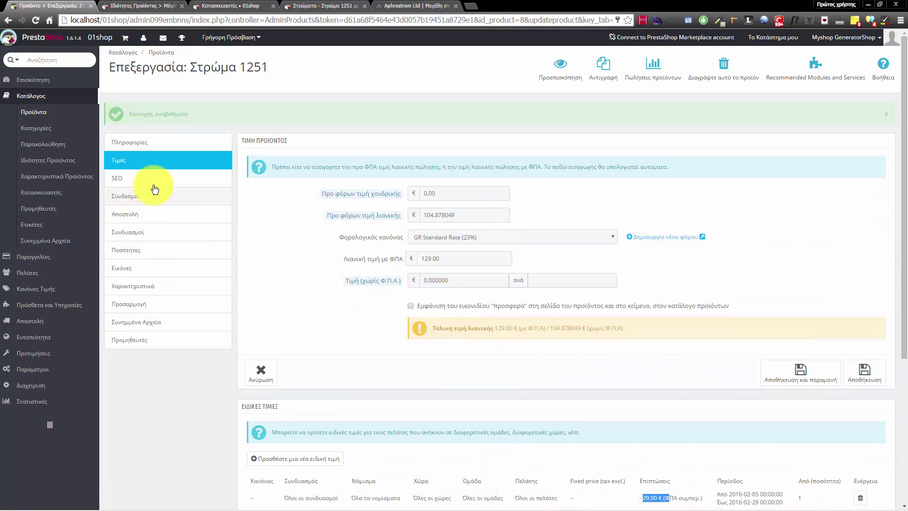
pyautogui.scroll(-4, 383, 299)
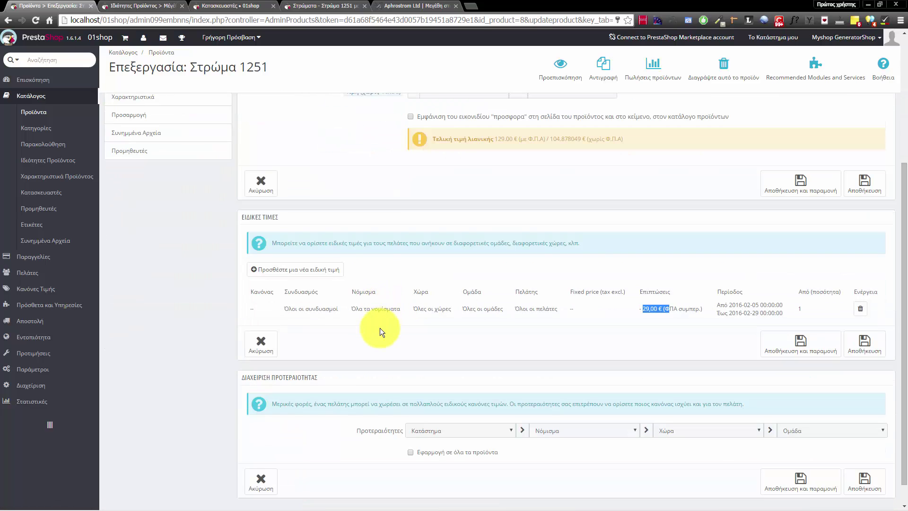
pyautogui.scroll(4, 377, 326)
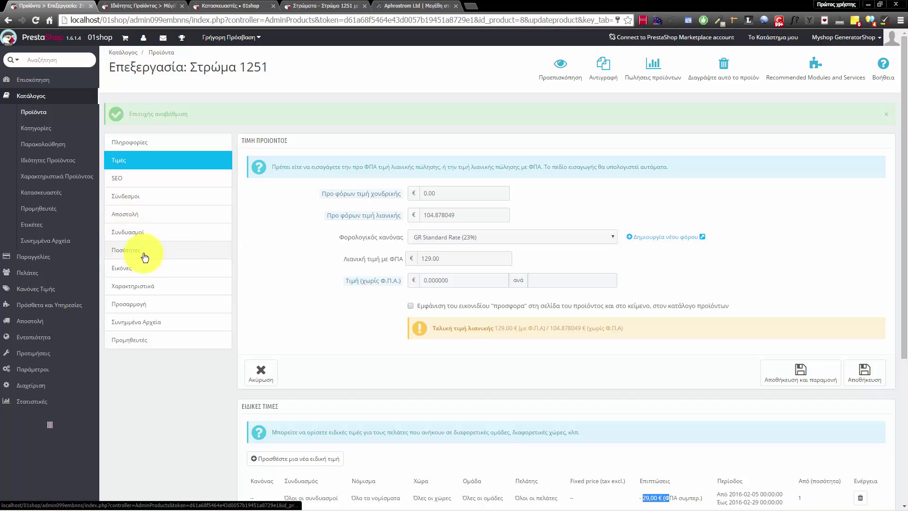
pyautogui.click(152, 232)
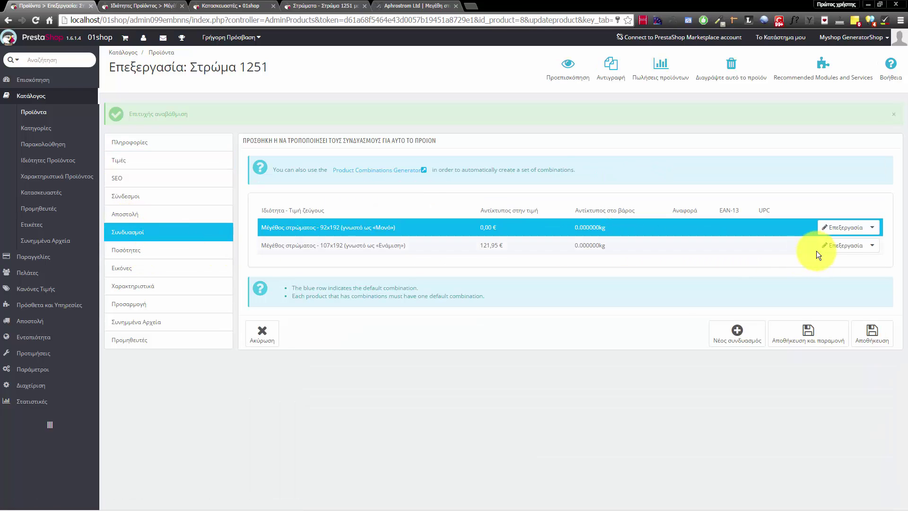
# Edit the 107x192 (γνωστό ως «Ενάμιση») combination and set its price increase including tax to 250 €
pyautogui.click(836, 246)
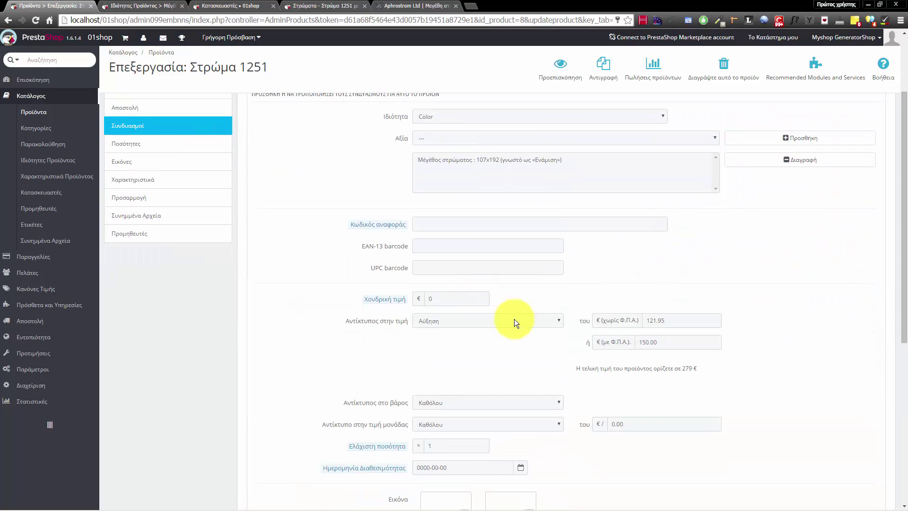
pyautogui.doubleClick(659, 342)
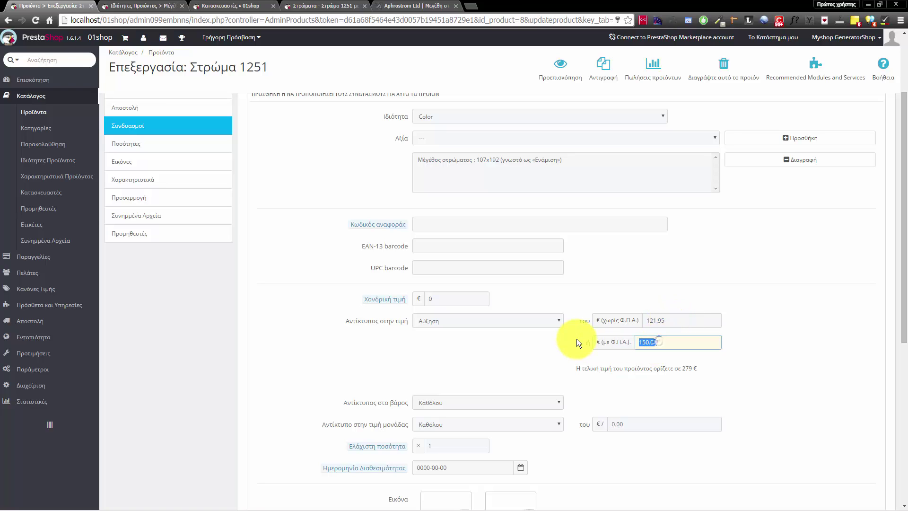
pyautogui.write('250')
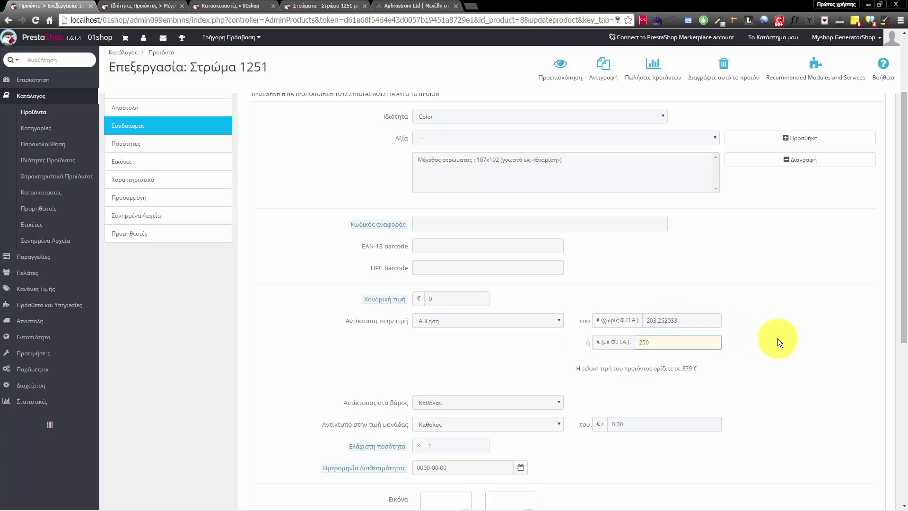
pyautogui.click(781, 345)
pyautogui.scroll(-5, 796, 388)
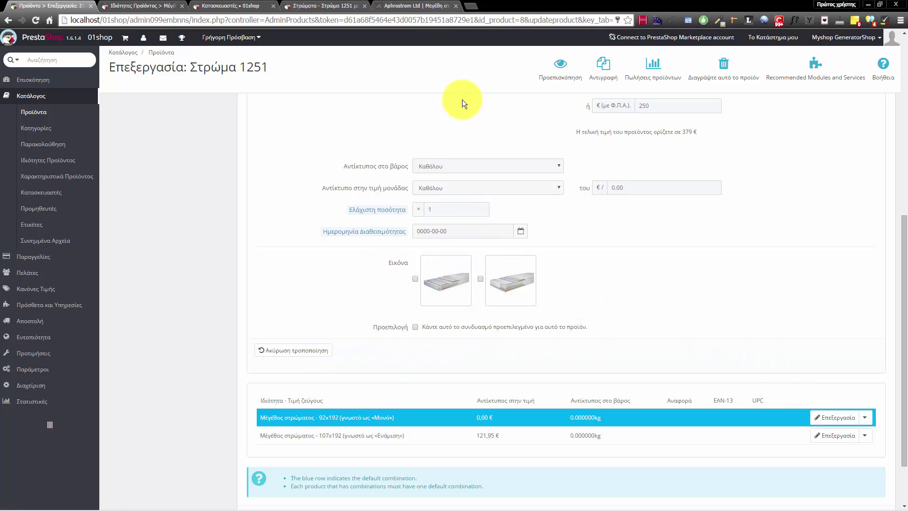
# Reload the mattress page in the storefront and go to the shop's home page to view the new arrivals
pyautogui.click(317, 6)
pyautogui.press('F5')
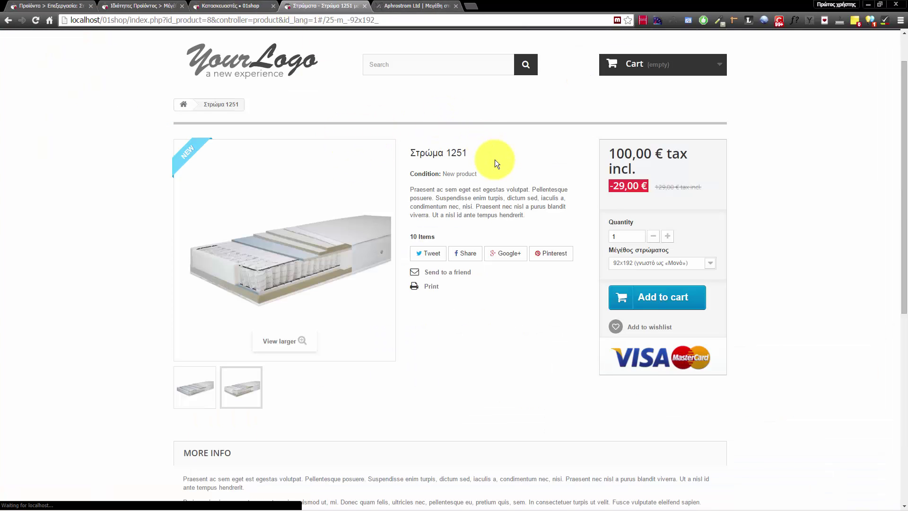
pyautogui.click(188, 104)
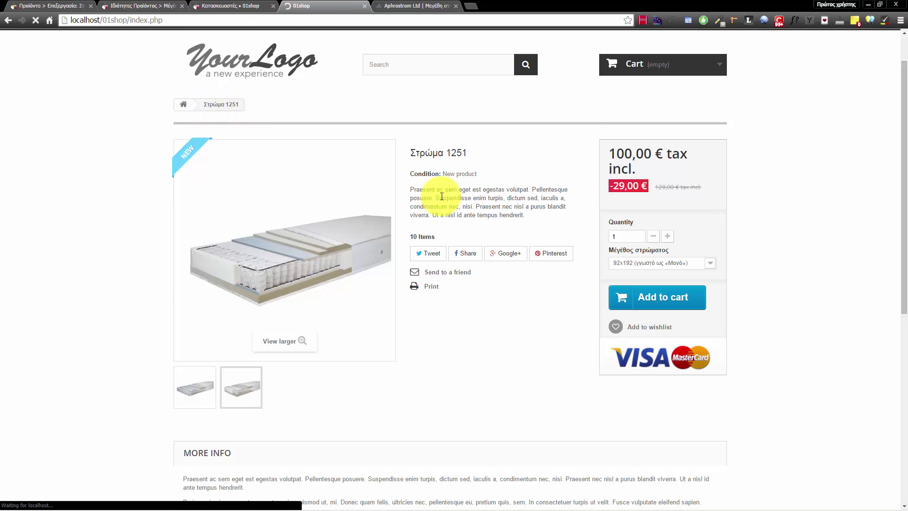
pyautogui.scroll(-2, 290, 373)
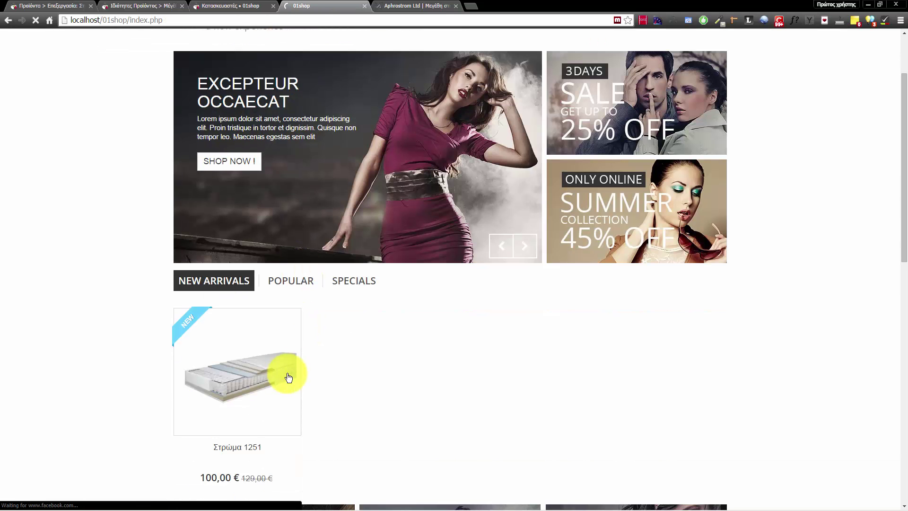
# Back in the product editor, assign the first mattress image to the 107x192 combination and save while staying on the page
pyautogui.click(37, 6)
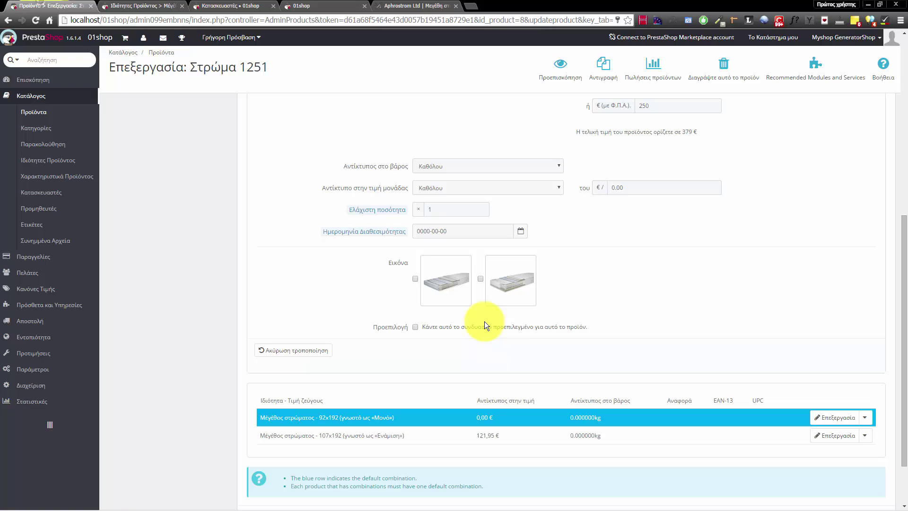
pyautogui.click(415, 280)
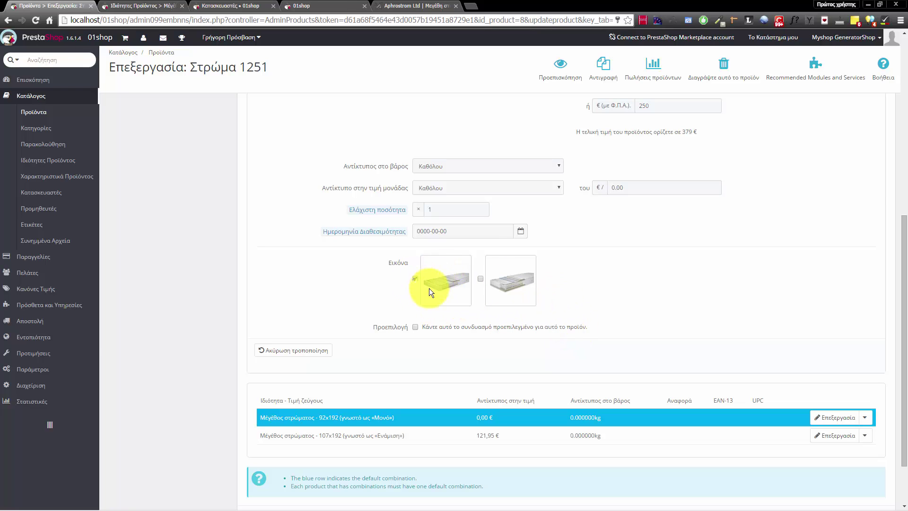
pyautogui.scroll(7, 444, 248)
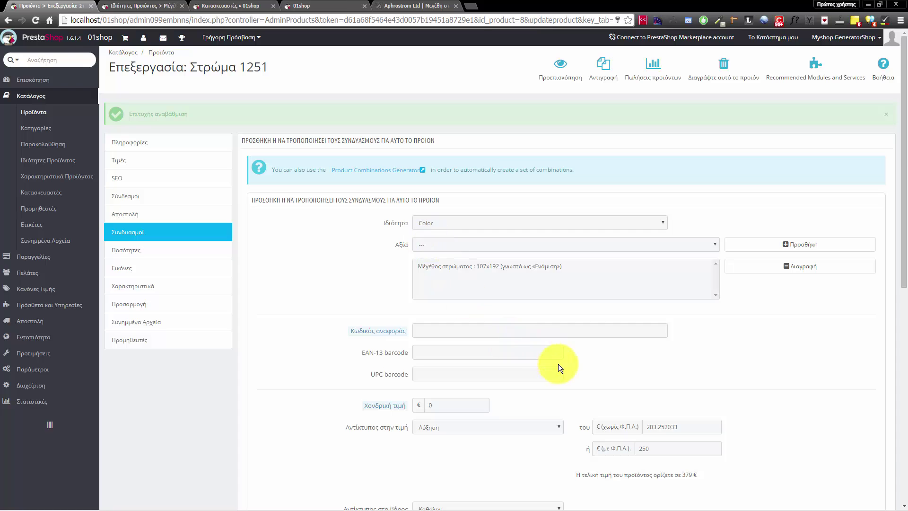
pyautogui.scroll(-5, 577, 388)
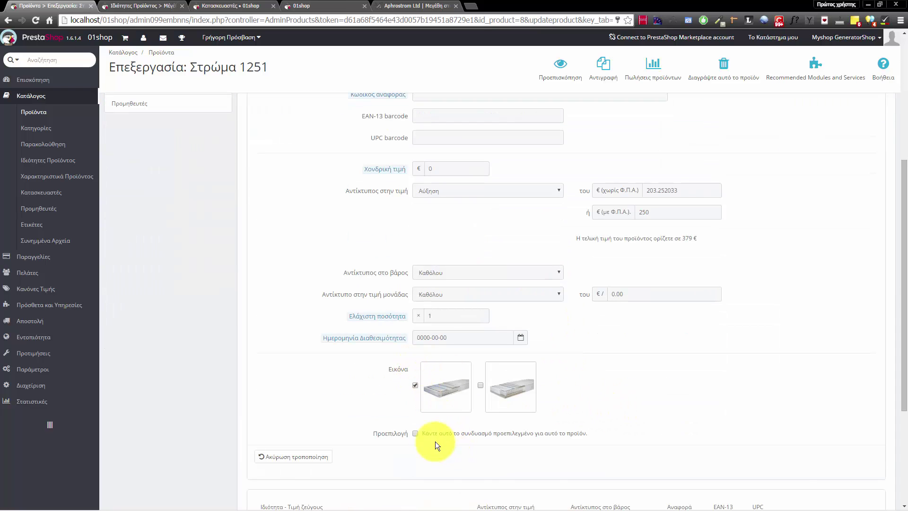
pyautogui.scroll(-4, 435, 446)
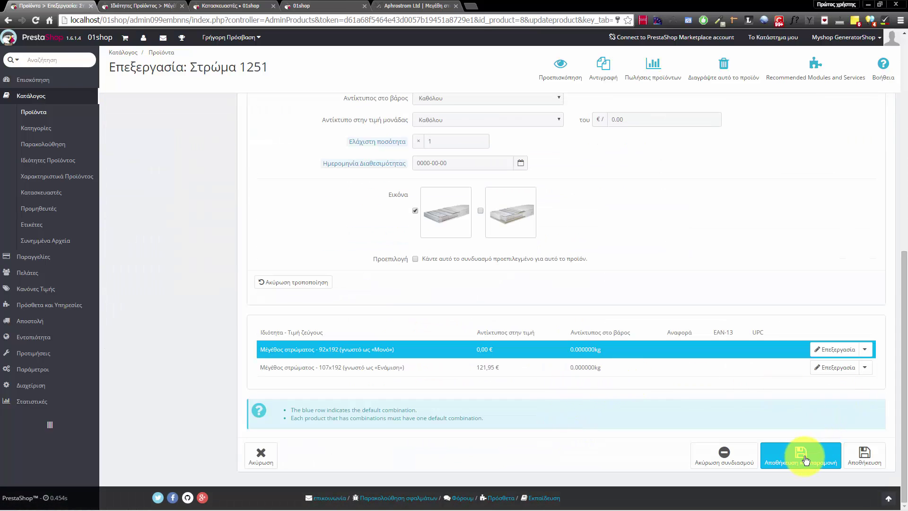
pyautogui.click(806, 460)
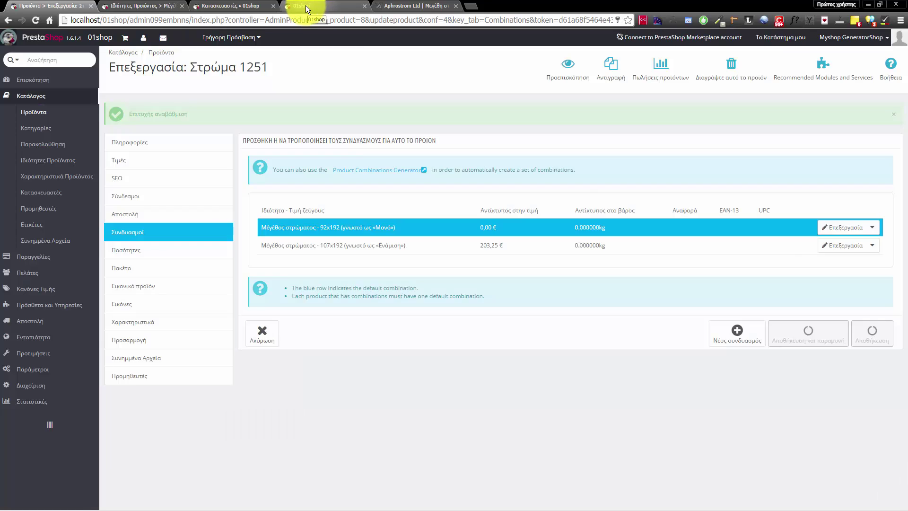
# Open Στρώμα 1251 from the storefront's new arrivals and choose the mattress size 107x192 (γνωστό ως «Ενάμιση»)
pyautogui.click(307, 5)
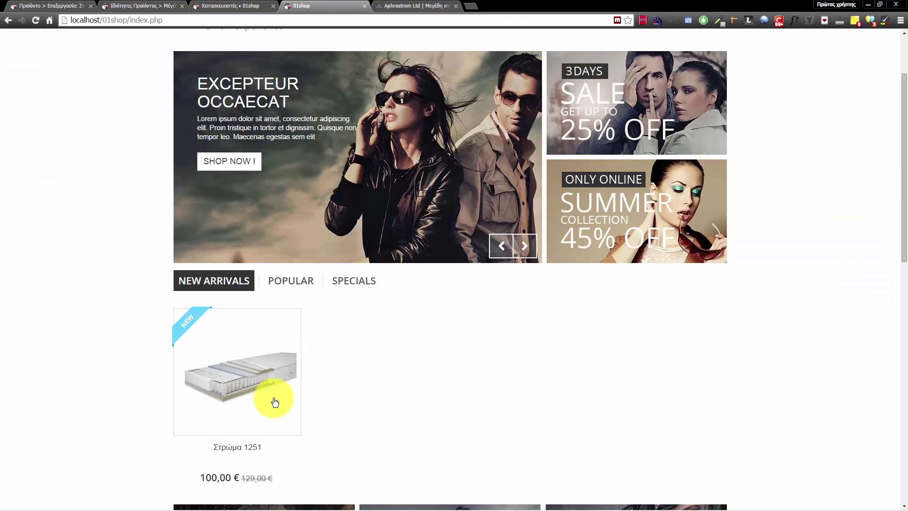
pyautogui.click(267, 479)
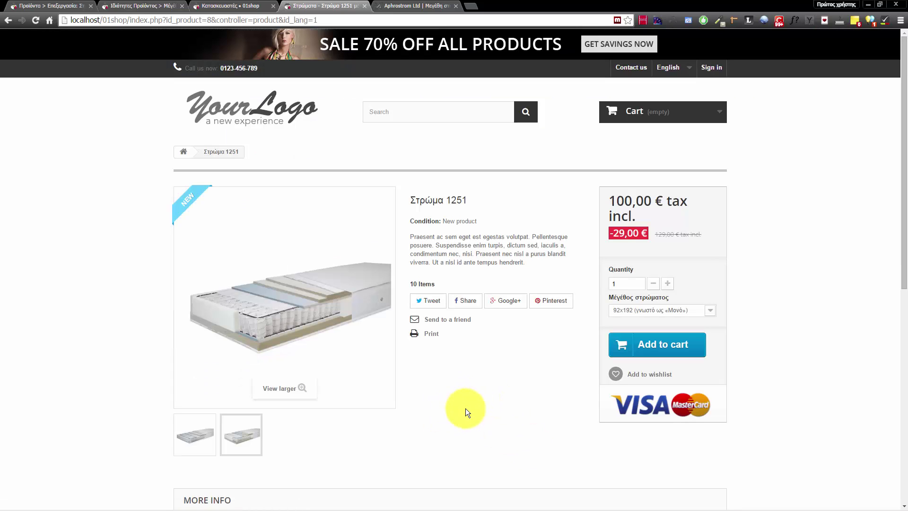
pyautogui.click(637, 311)
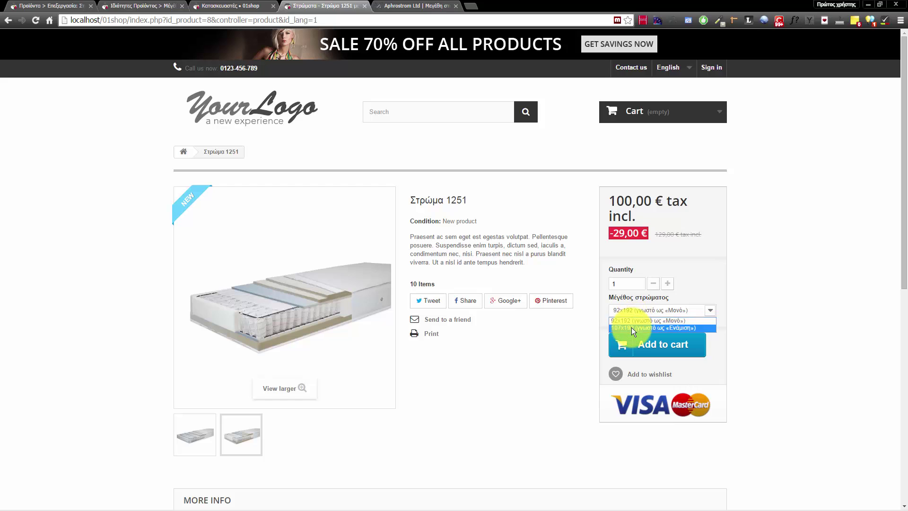
pyautogui.click(632, 327)
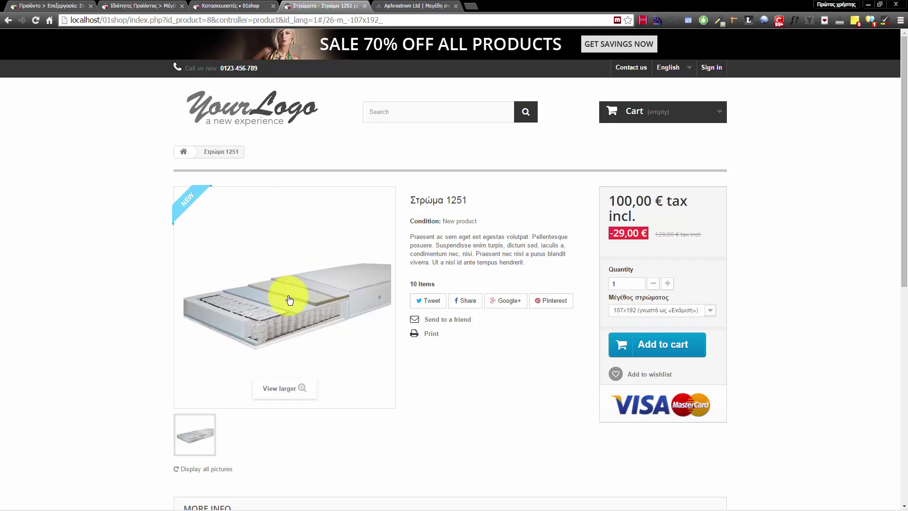
# Examine the price, the discount and the More Info description shown for the 107x192 size
pyautogui.moveTo(609, 201); pyautogui.dragTo(674, 210)
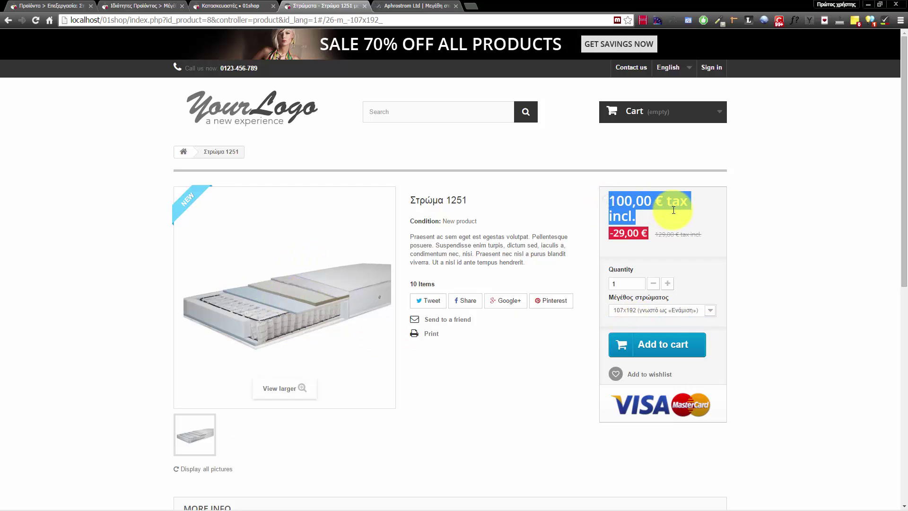
pyautogui.doubleClick(625, 200)
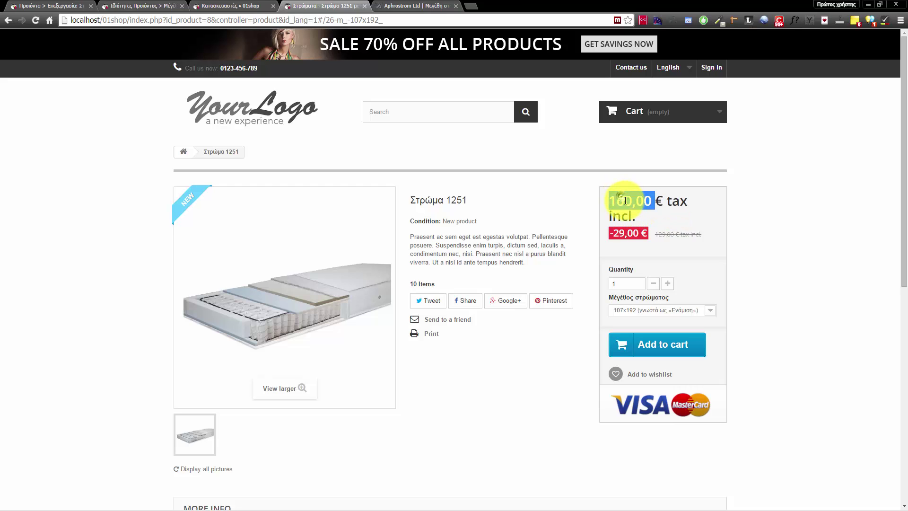
pyautogui.doubleClick(619, 216)
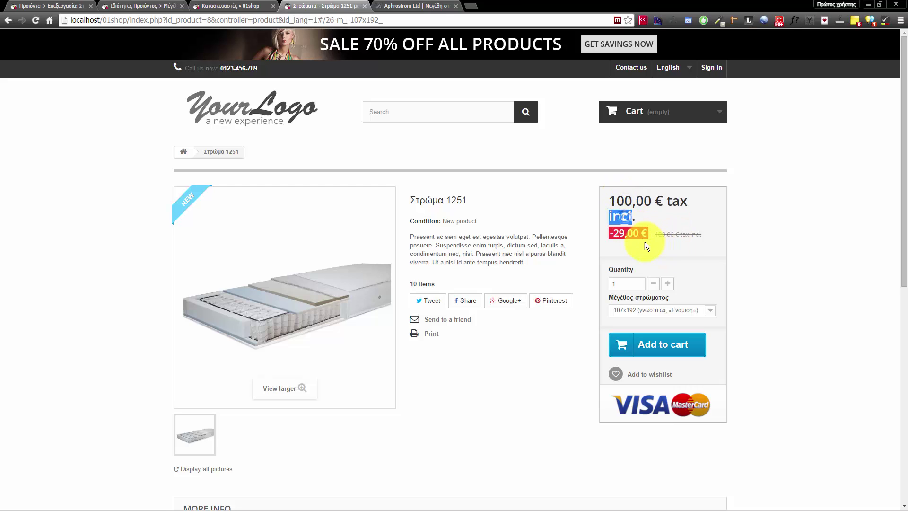
pyautogui.doubleClick(626, 201)
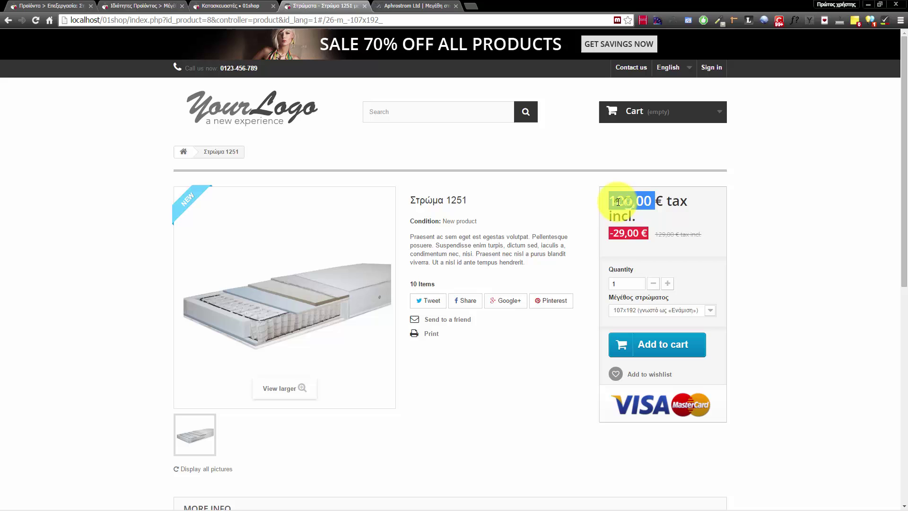
pyautogui.doubleClick(625, 233)
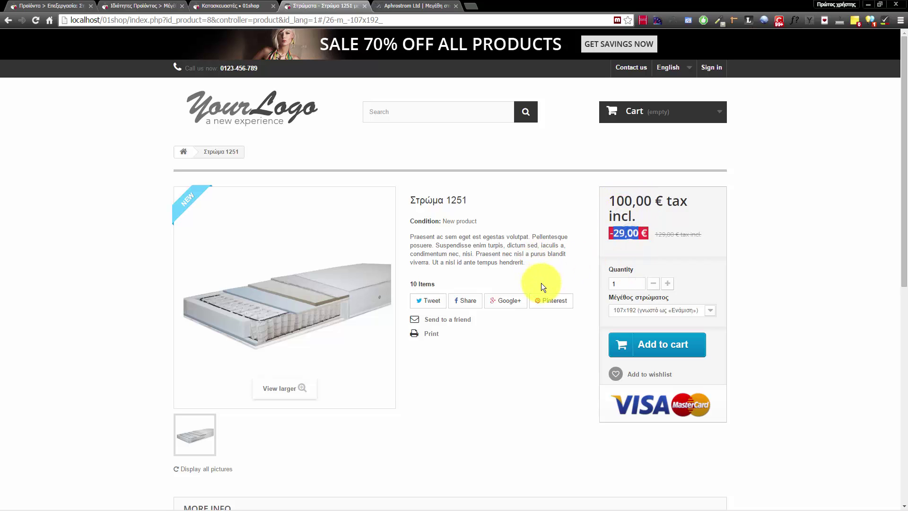
pyautogui.scroll(-5, 535, 327)
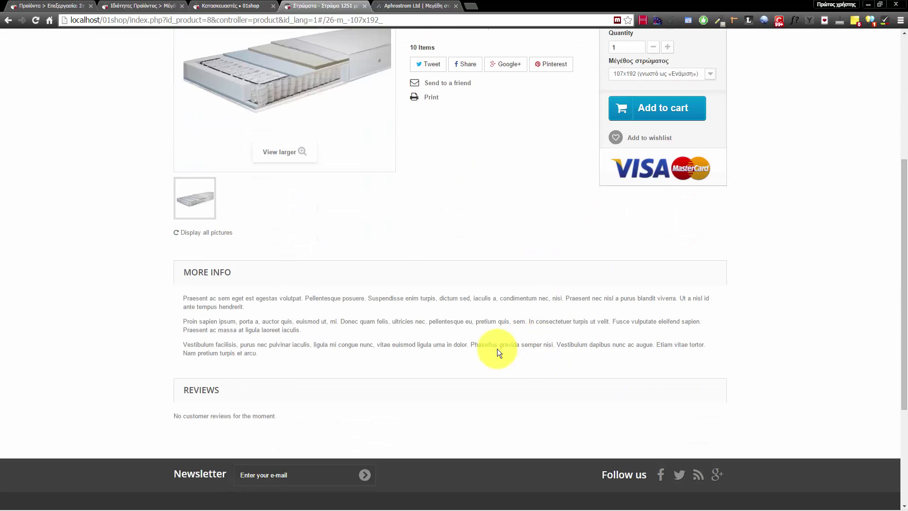
pyautogui.moveTo(184, 296); pyautogui.dragTo(345, 366)
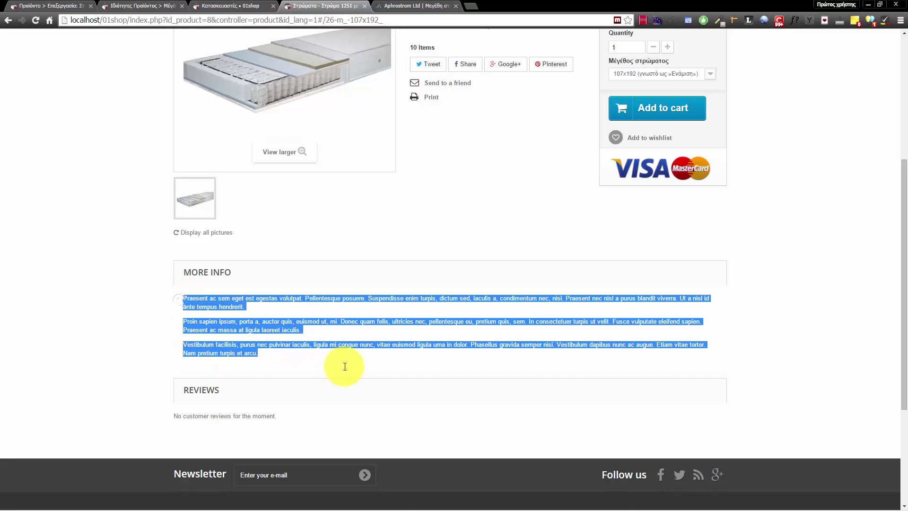
# Display all product pictures, then switch the mattress size to 92x192 and back to 107x192 to compare the images
pyautogui.click(194, 234)
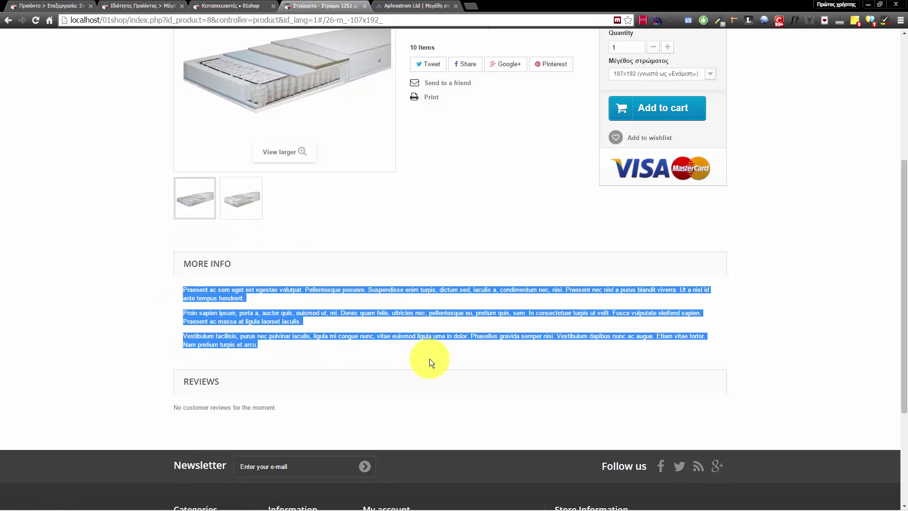
pyautogui.scroll(5, 429, 359)
pyautogui.click(635, 310)
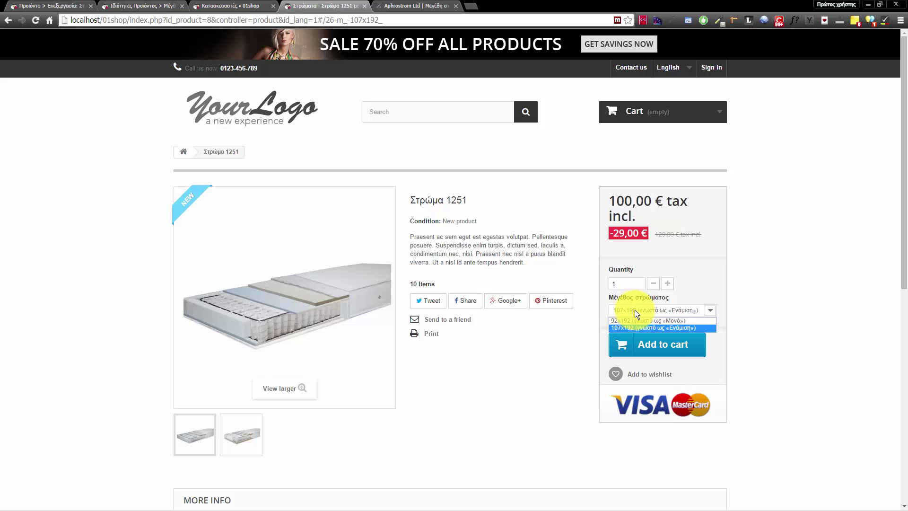
pyautogui.click(633, 321)
pyautogui.click(650, 310)
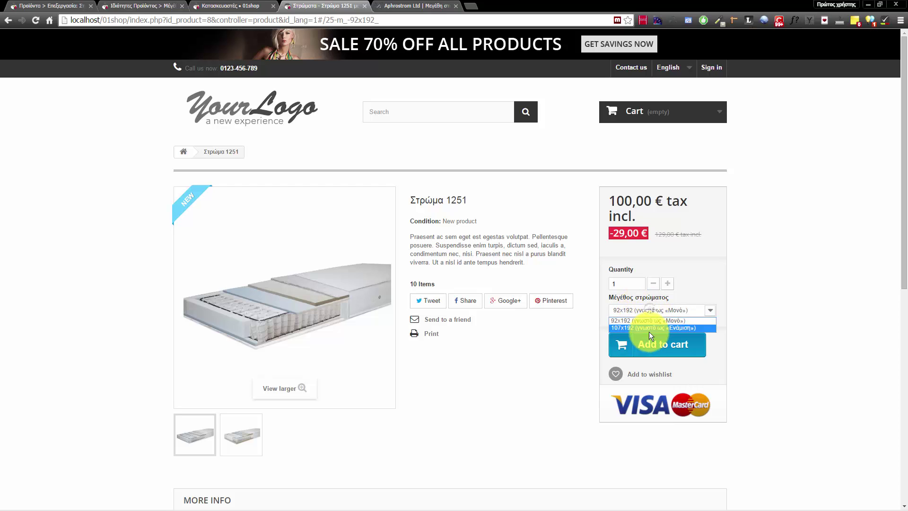
pyautogui.click(649, 330)
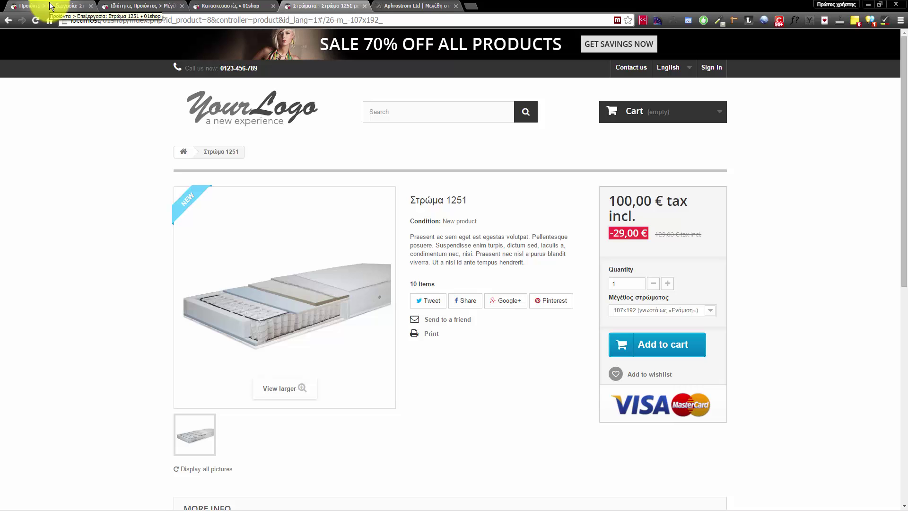
# Return to the product editor, open the 92x192 combination and review its settings and both combinations' price and weight impacts
pyautogui.click(49, 2)
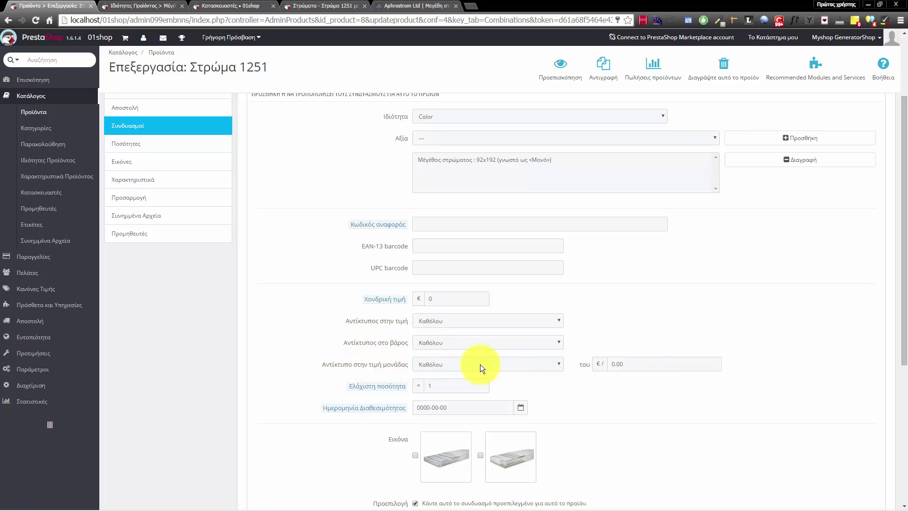
pyautogui.scroll(-5, 515, 366)
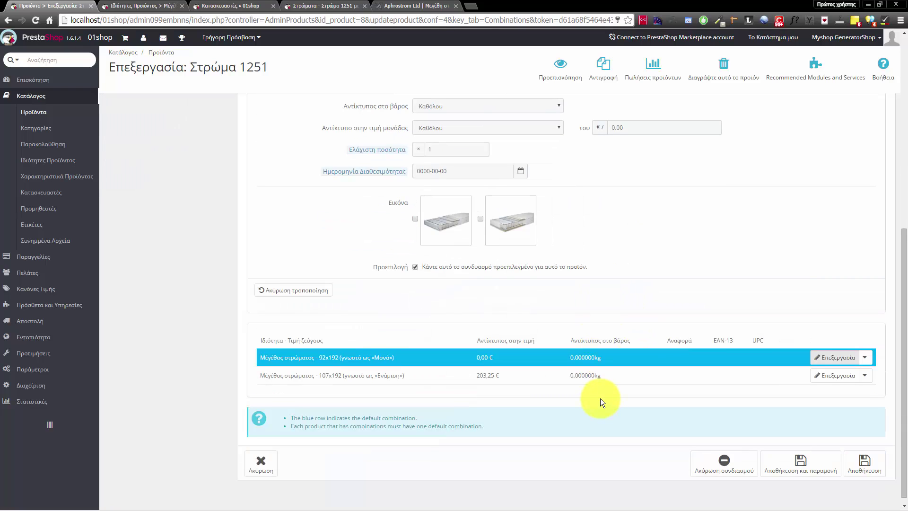
pyautogui.moveTo(471, 358); pyautogui.dragTo(612, 361)
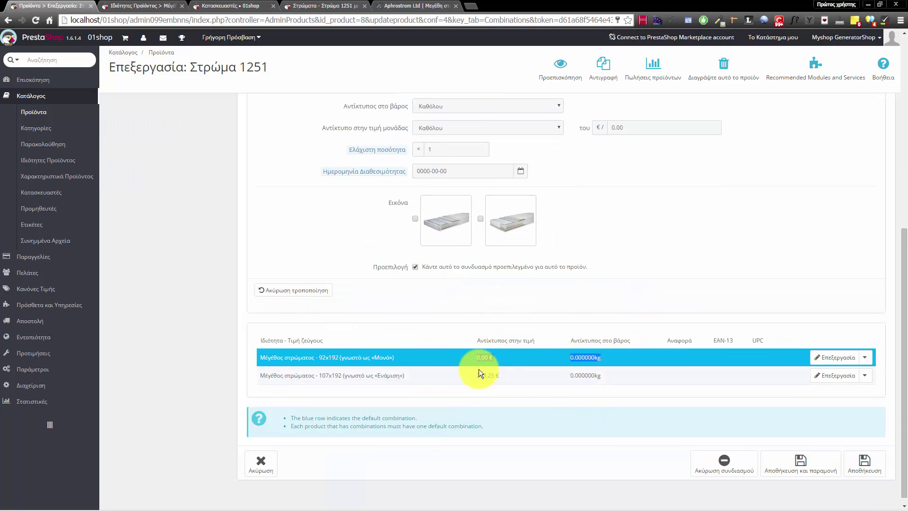
pyautogui.moveTo(470, 376); pyautogui.dragTo(635, 385)
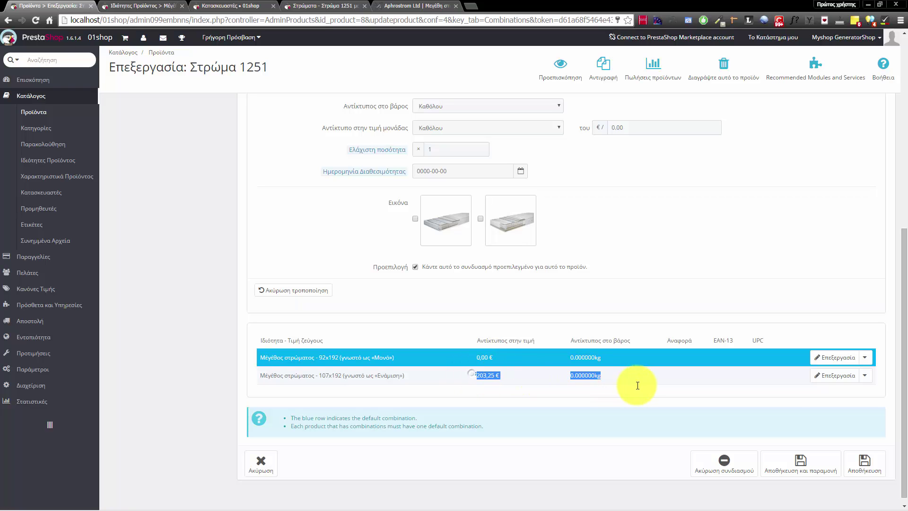
pyautogui.scroll(7, 600, 399)
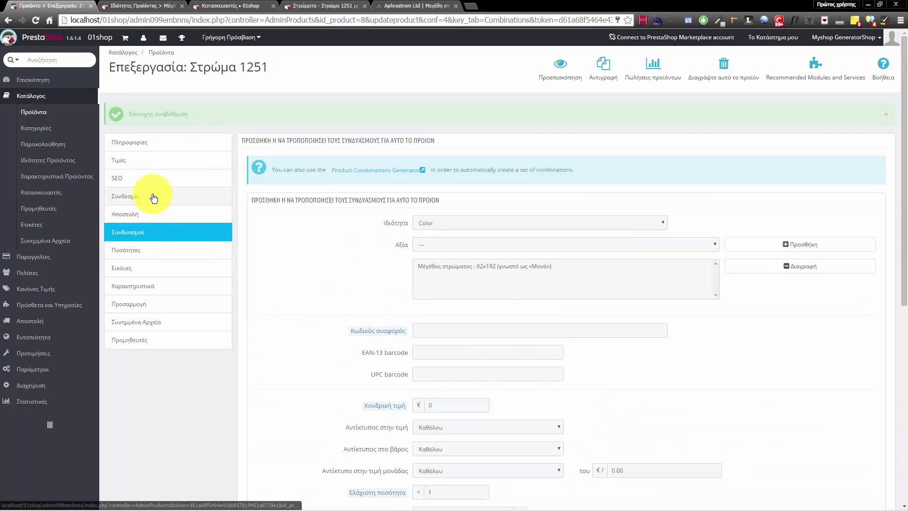
pyautogui.scroll(-7, 375, 298)
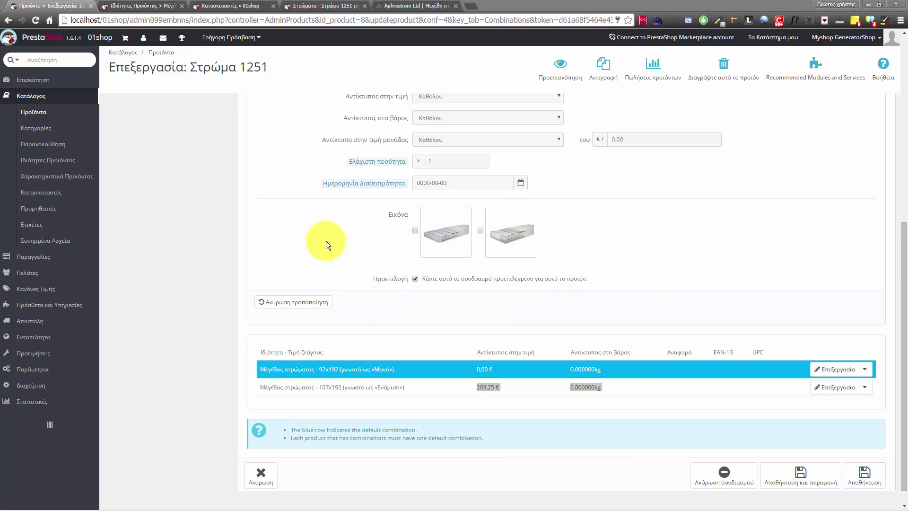
pyautogui.click(282, 217)
pyautogui.scroll(7, 269, 220)
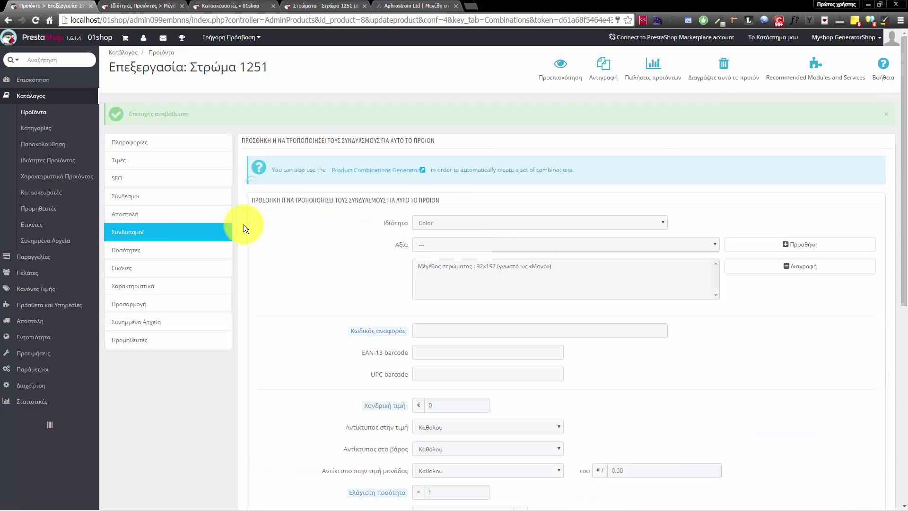
# Clear the product's retail price including VAT (Λιανική τιμή με ΦΠΑ) and save while staying in the editor
pyautogui.click(138, 196)
pyautogui.click(143, 162)
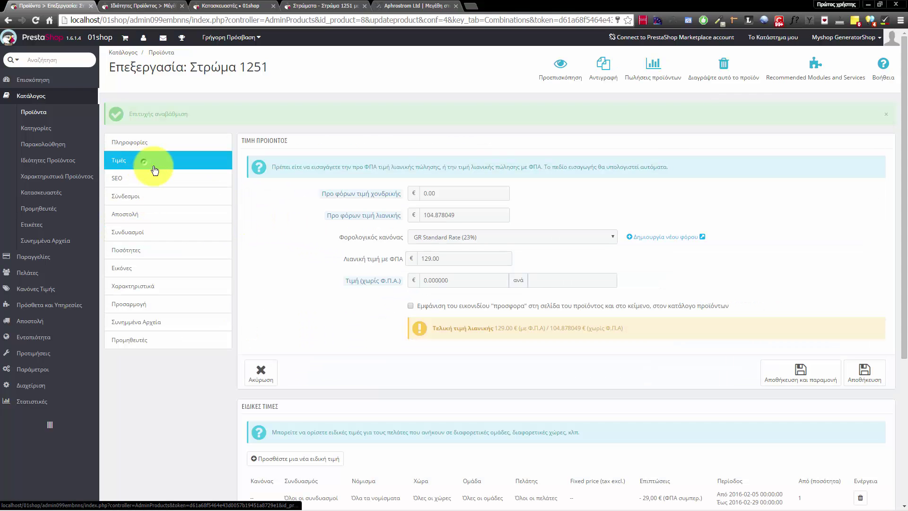
pyautogui.doubleClick(444, 258)
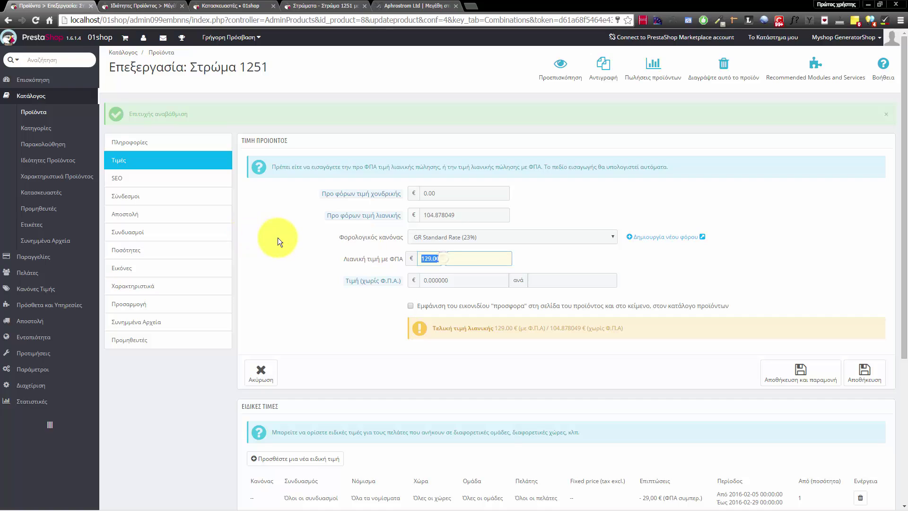
pyautogui.click(787, 374)
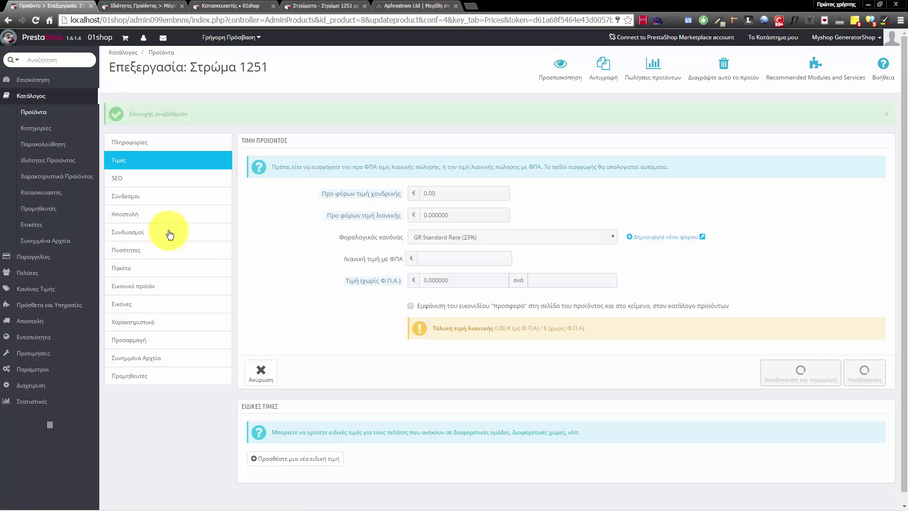
# Open the 92x192 (γνωστό ως «Μονό») combination and set its unit price impact to an increase (Αύξηση) of 150 €
pyautogui.click(170, 234)
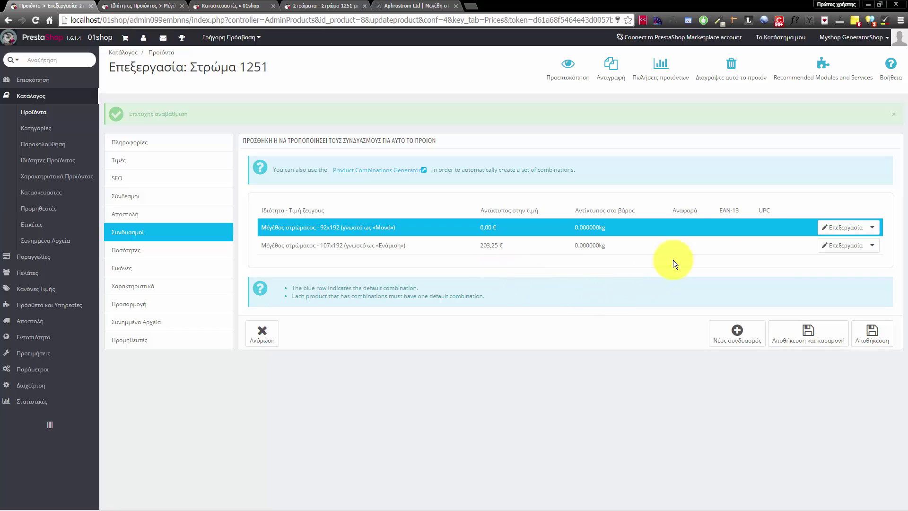
pyautogui.click(829, 228)
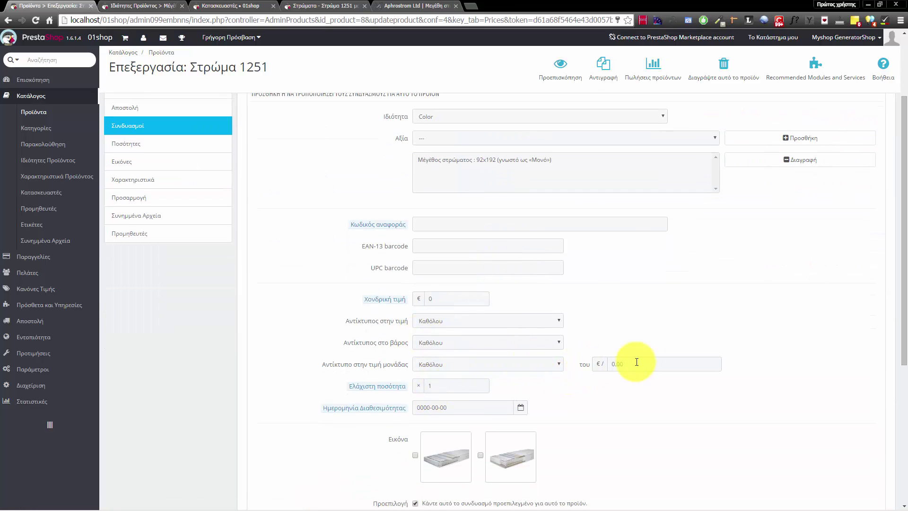
pyautogui.click(620, 363)
pyautogui.click(413, 363)
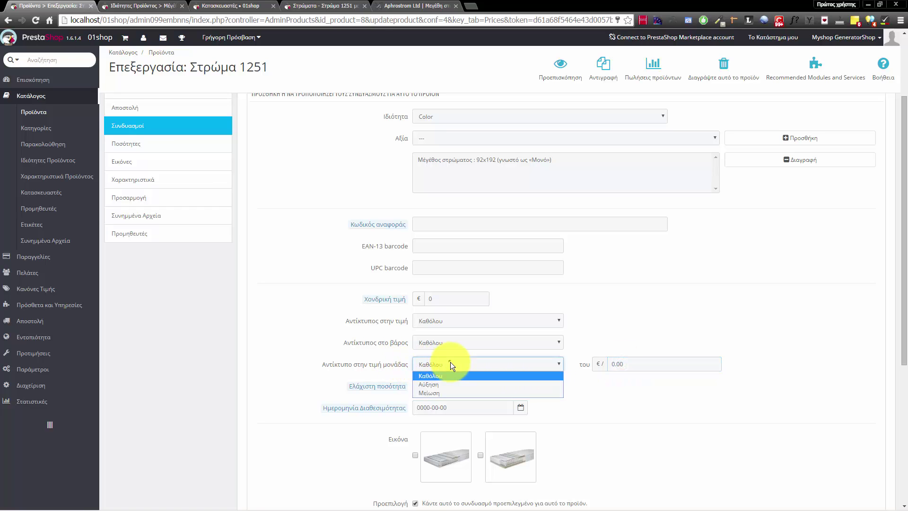
pyautogui.click(434, 381)
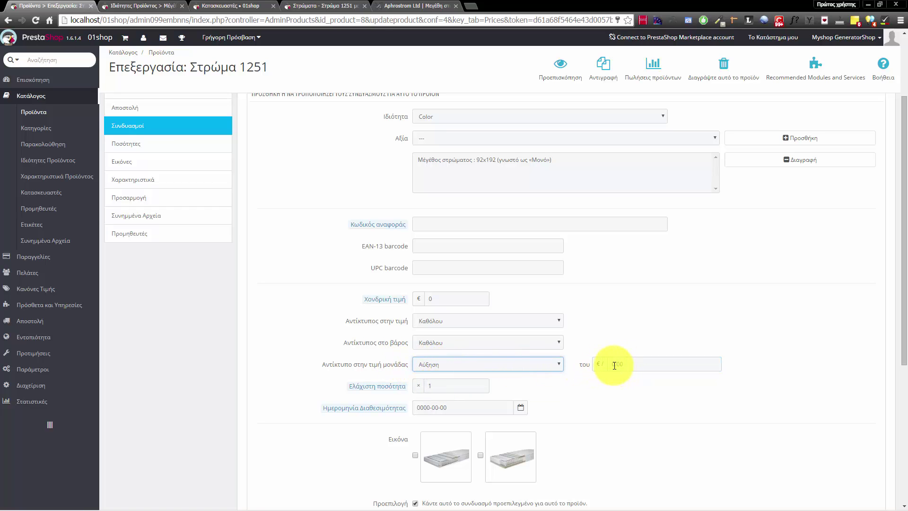
pyautogui.click(484, 368)
pyautogui.click(617, 367)
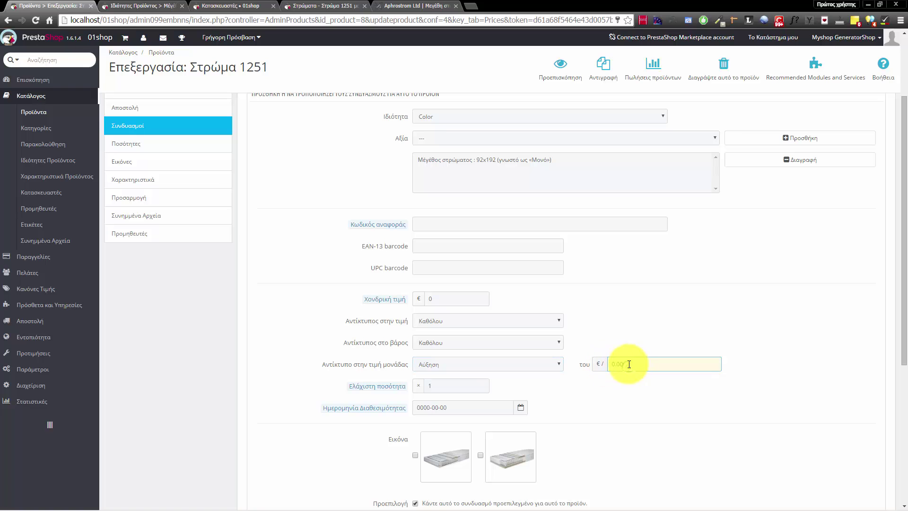
pyautogui.moveTo(628, 365); pyautogui.dragTo(544, 359)
pyautogui.write('150')
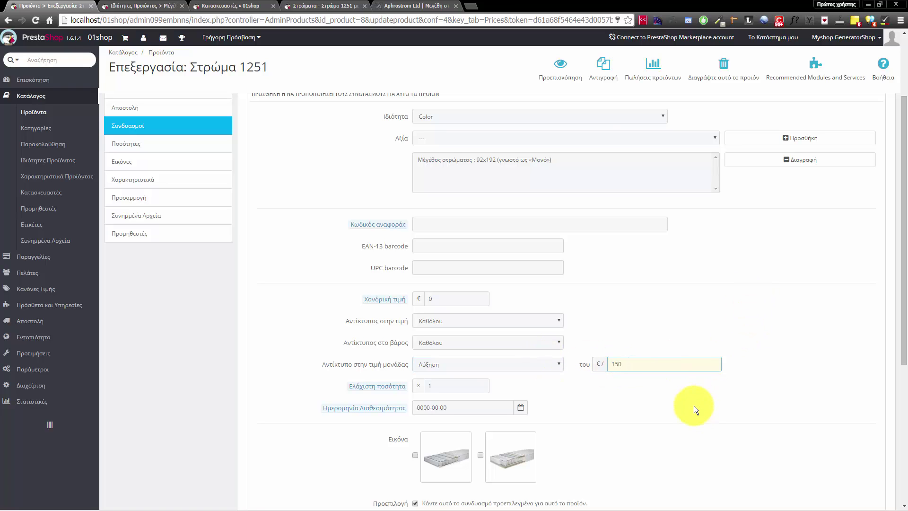
# Assign the second mattress image to the 92x192 combination and save while staying in the editor
pyautogui.scroll(-5, 658, 410)
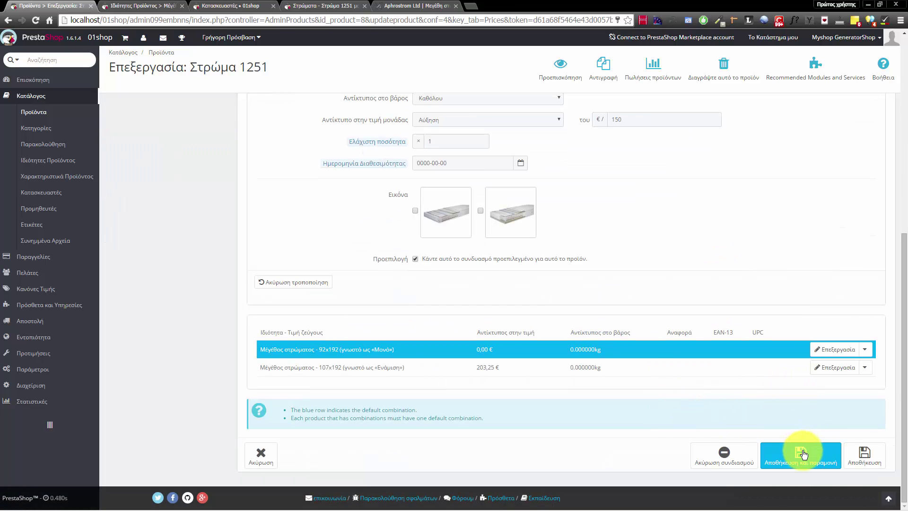
pyautogui.click(480, 210)
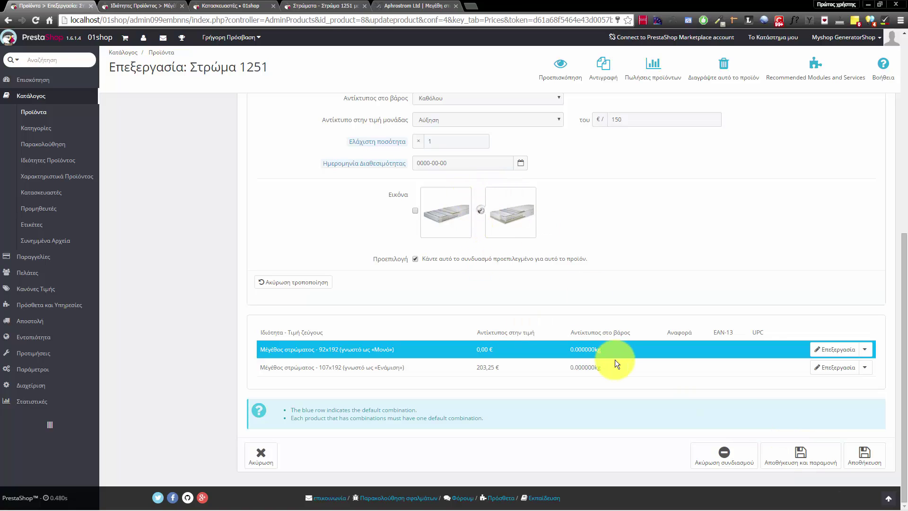
pyautogui.click(800, 455)
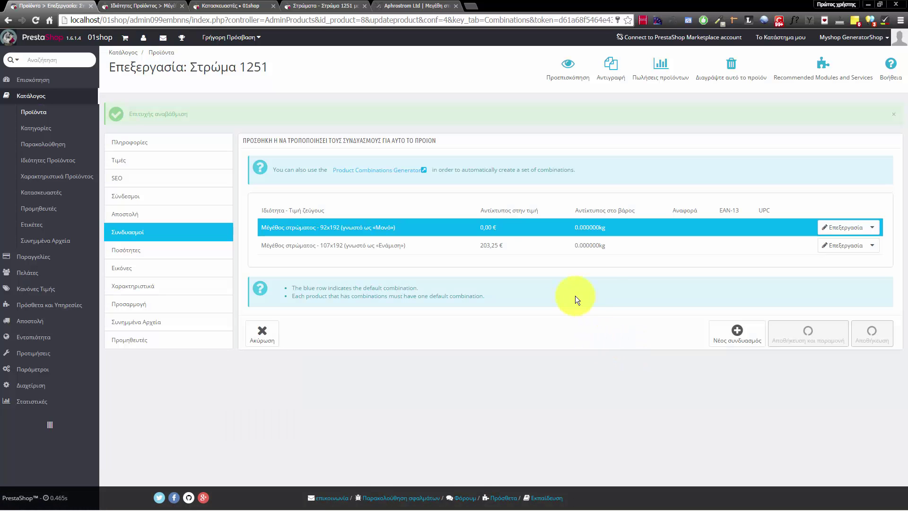
# Reopen the 92x192 combination to check its unit price impact and image, and save the product
pyautogui.moveTo(472, 223); pyautogui.dragTo(834, 232)
pyautogui.click(835, 232)
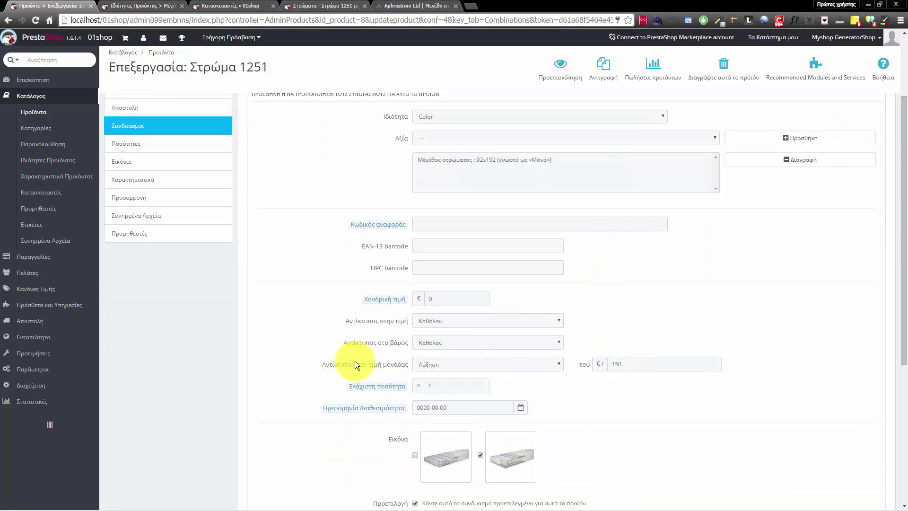
pyautogui.scroll(-5, 675, 442)
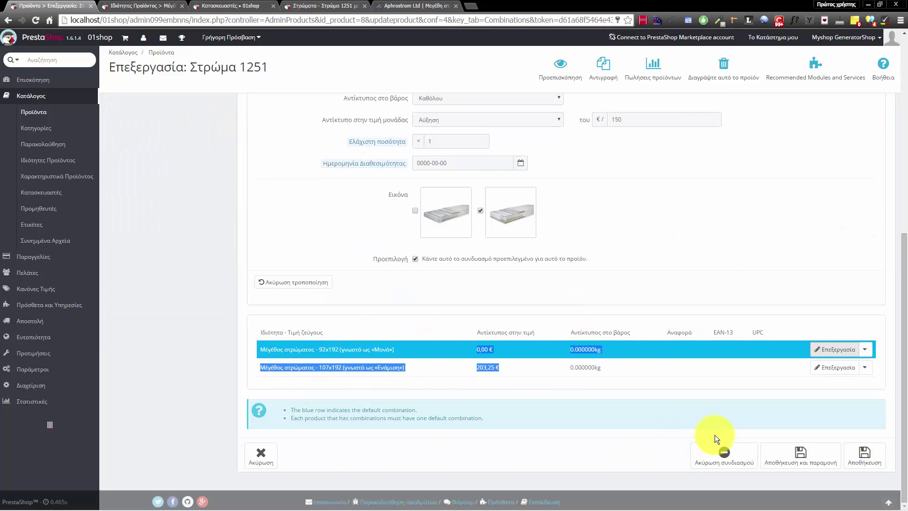
pyautogui.click(863, 453)
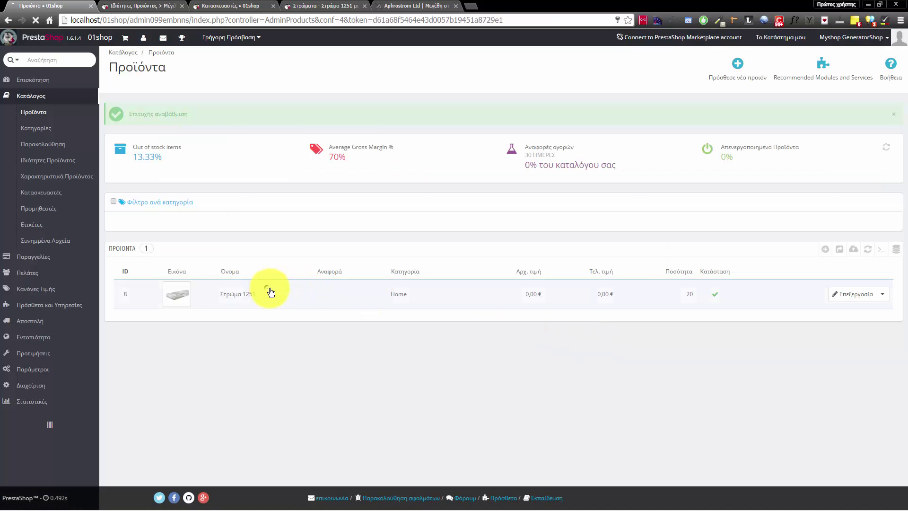
# Reopen Στρώμα 1251 from the product list and delete both its 92x192 and 107x192 combinations
pyautogui.click(268, 291)
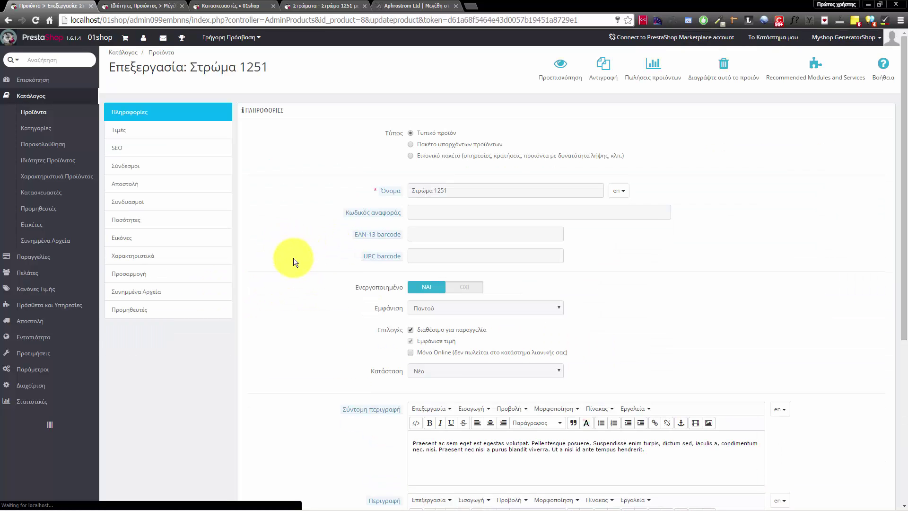
pyautogui.click(146, 204)
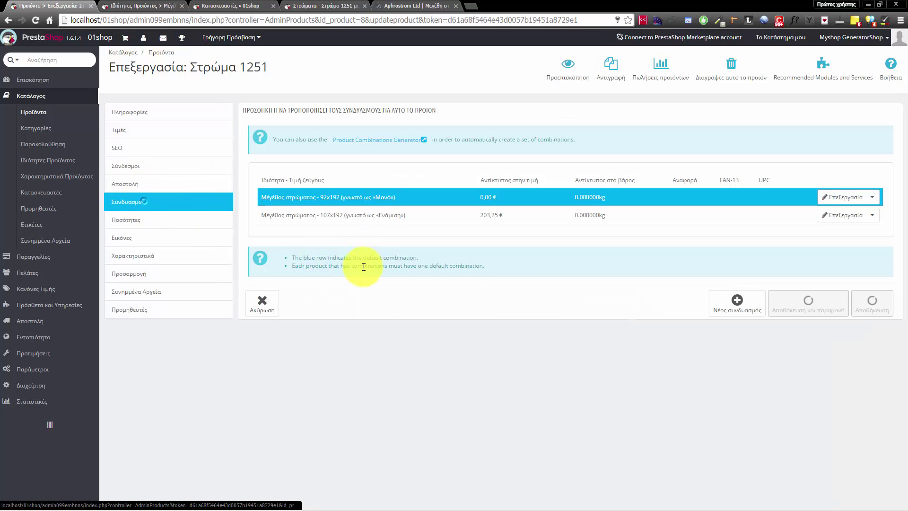
pyautogui.click(873, 198)
pyautogui.click(829, 235)
pyautogui.click(494, 103)
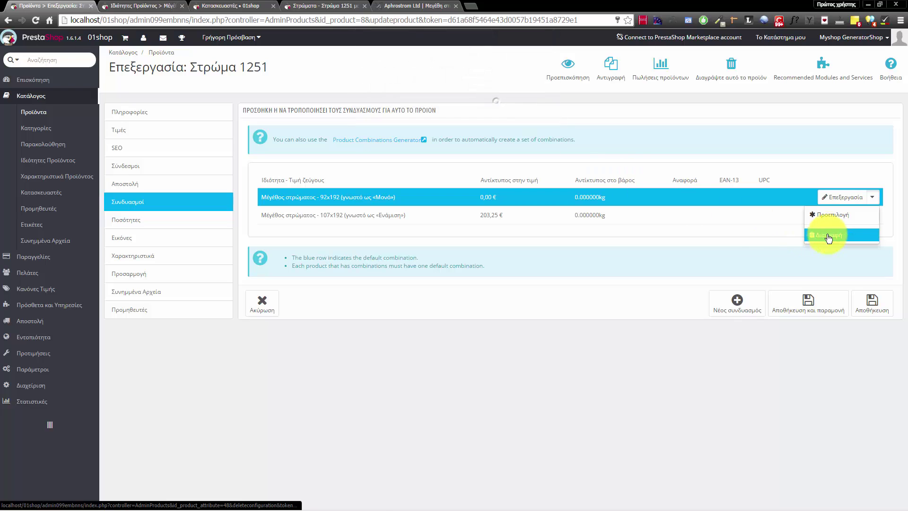
pyautogui.click(873, 197)
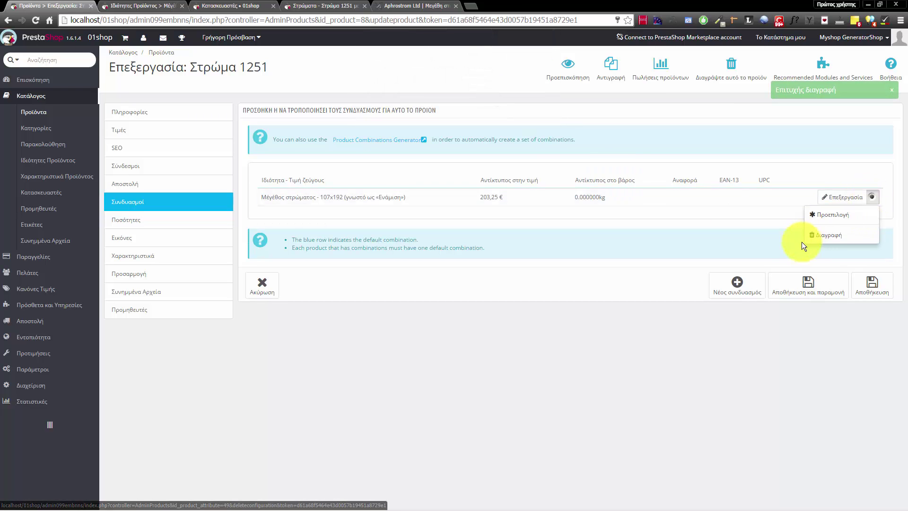
pyautogui.click(828, 235)
pyautogui.click(496, 104)
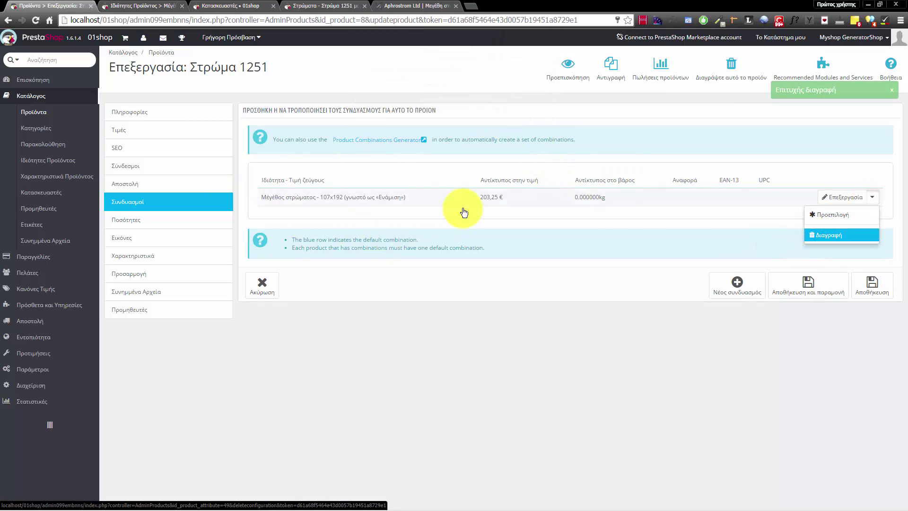
# Delete the specific price discount of 29,00 € from the product's prices
pyautogui.click(167, 137)
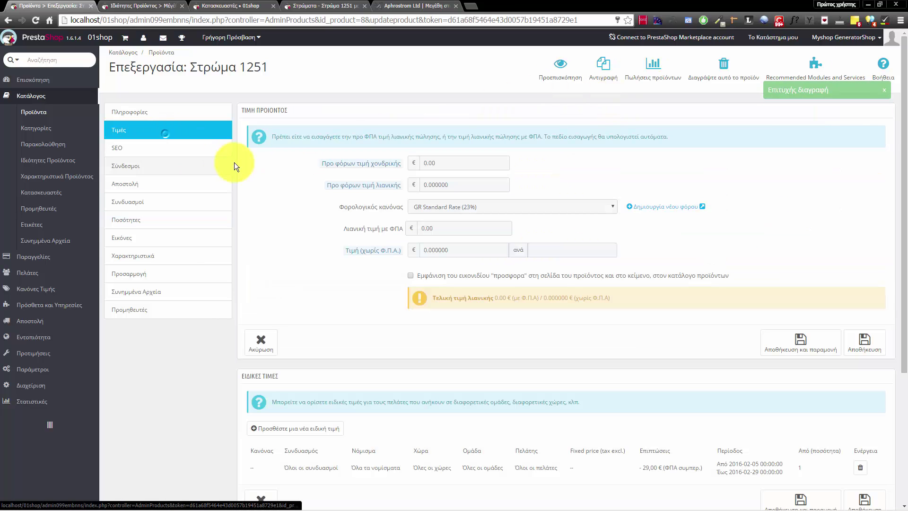
pyautogui.click(861, 467)
pyautogui.click(523, 90)
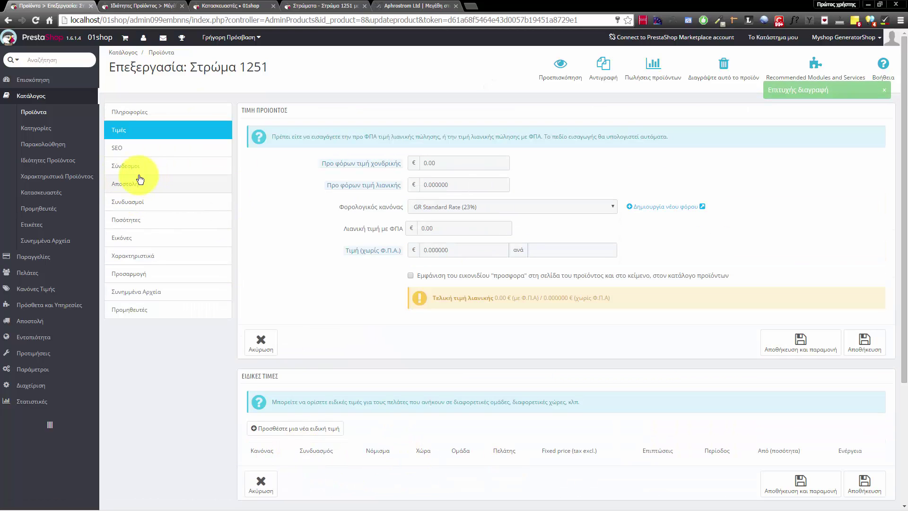
# Open the Product Combinations Generator and add both mattress sizes, 92x192 (γνωστό ως «Μονό») and 107x192 (γνωστό ως «Ενάμιση»)
pyautogui.click(155, 207)
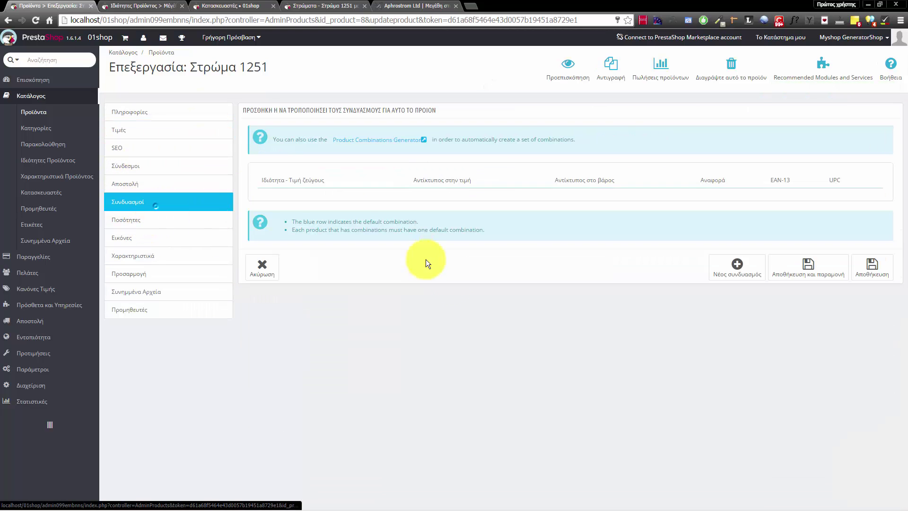
pyautogui.click(350, 140)
pyautogui.click(492, 97)
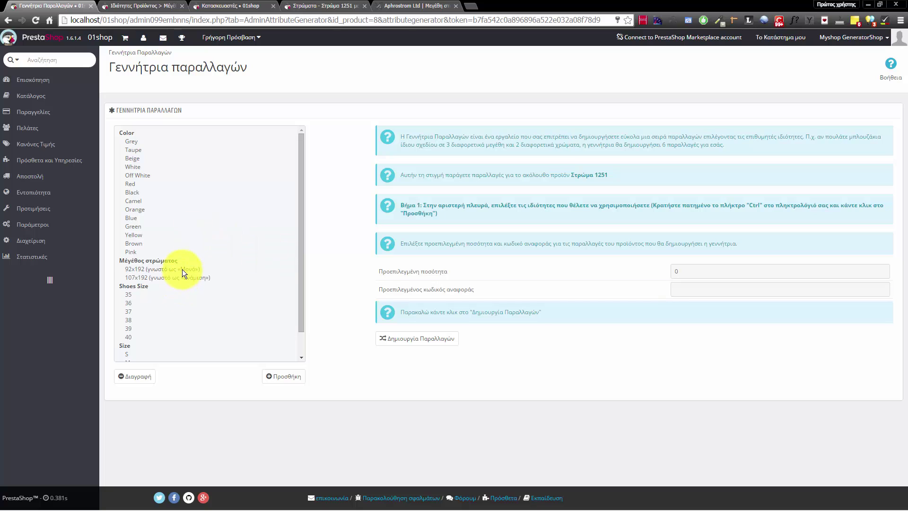
pyautogui.moveTo(183, 269); pyautogui.dragTo(191, 279)
pyautogui.click(277, 376)
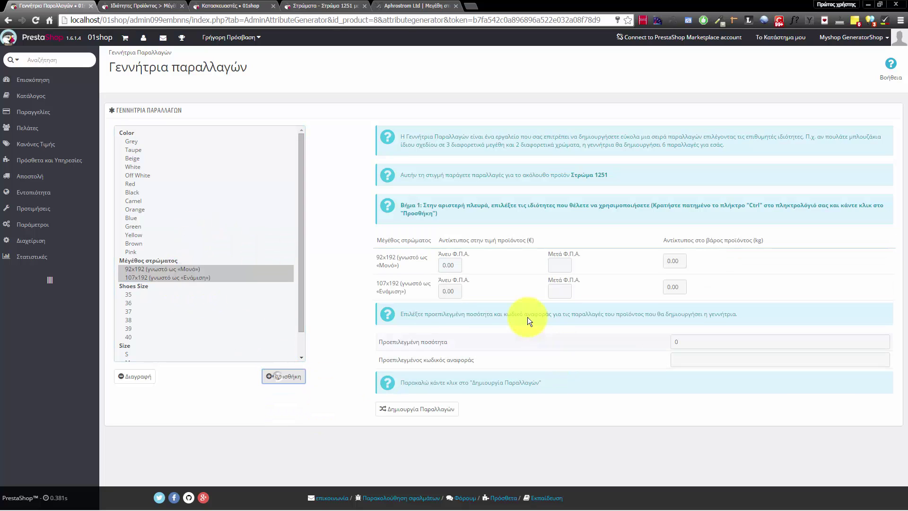
# Set the tax-inclusive price impacts to 150 for 92x192 and 200 for 107x192, and generate the combinations
pyautogui.click(558, 264)
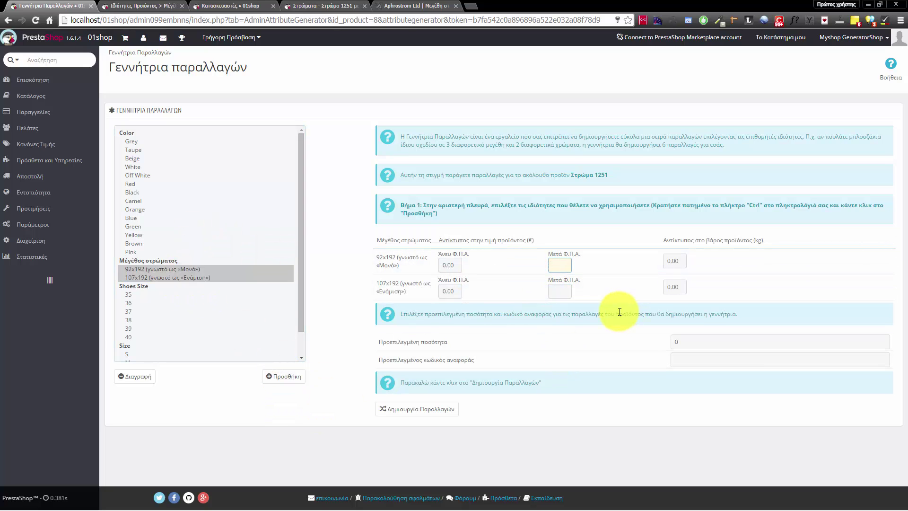
pyautogui.write('150')
pyautogui.press('Tab')
pyautogui.press('Tab')
pyautogui.press('Tab')
pyautogui.write('200')
pyautogui.click(666, 407)
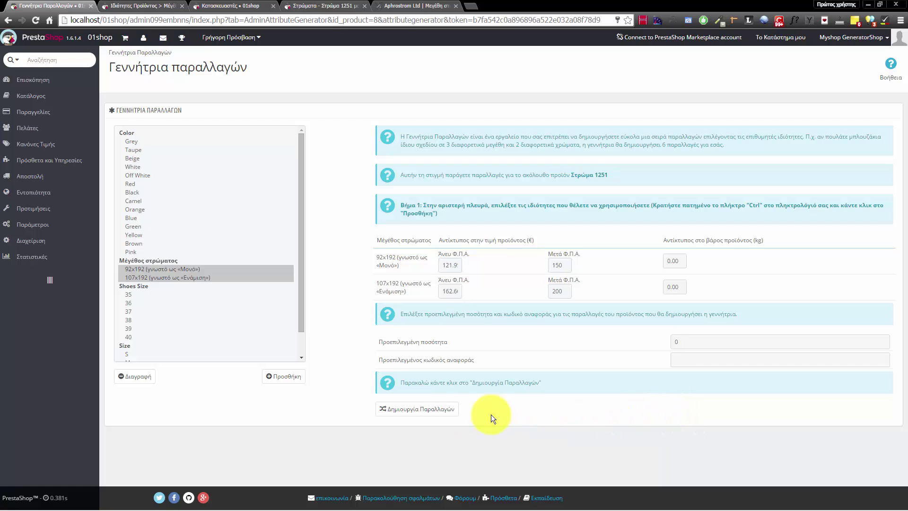
pyautogui.click(416, 409)
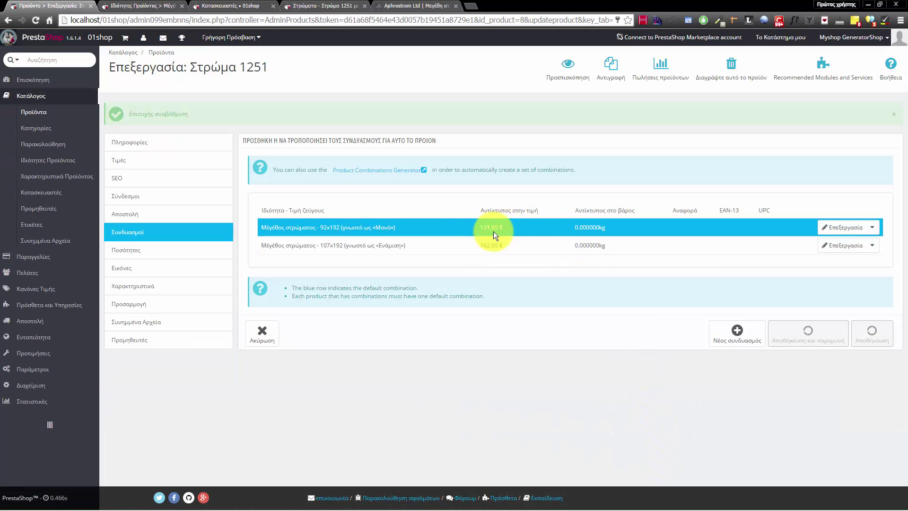
# Check the generated price impacts, reload the storefront product page and compare the prices of the 92x192 and 107x192 sizes
pyautogui.moveTo(520, 246); pyautogui.dragTo(480, 246)
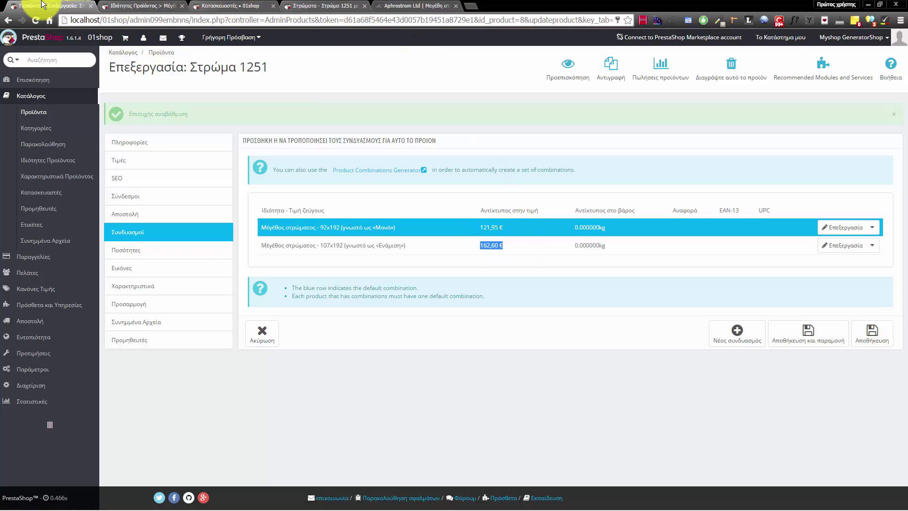
pyautogui.click(297, 6)
pyautogui.press('F5')
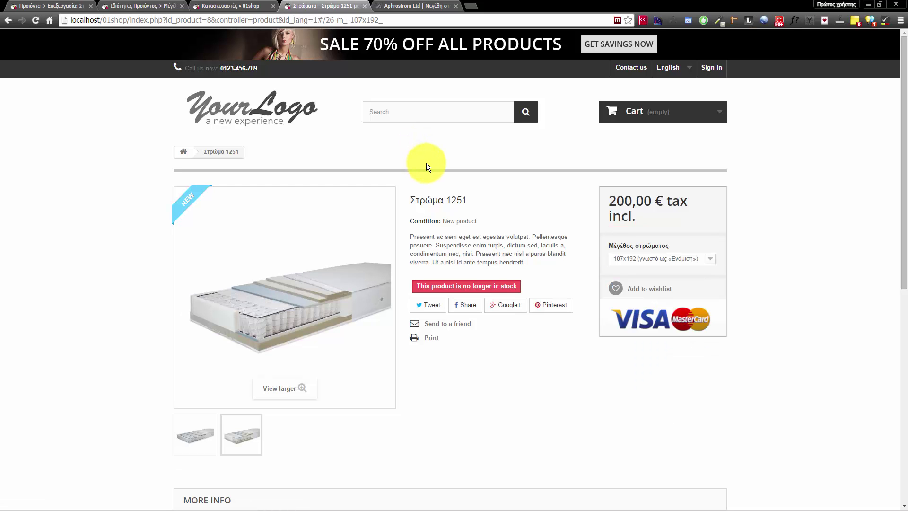
pyautogui.moveTo(608, 201); pyautogui.dragTo(688, 201)
pyautogui.click(672, 257)
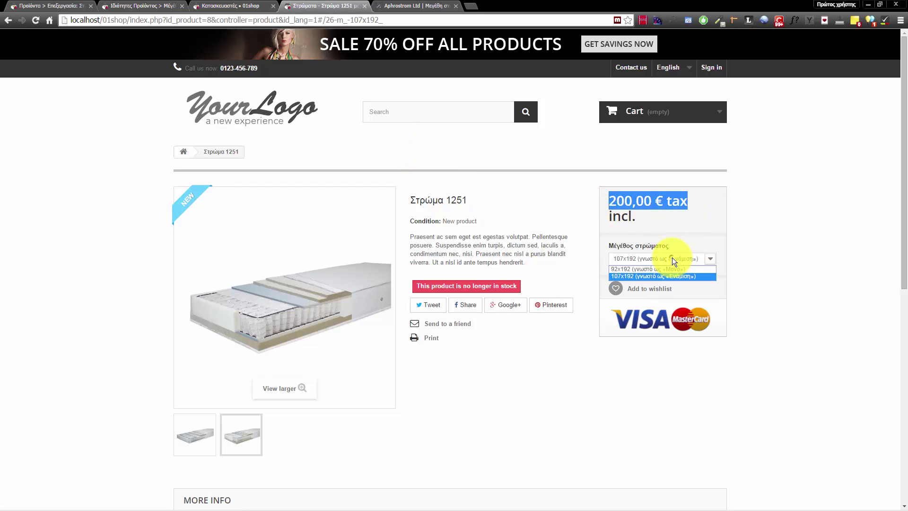
pyautogui.click(659, 269)
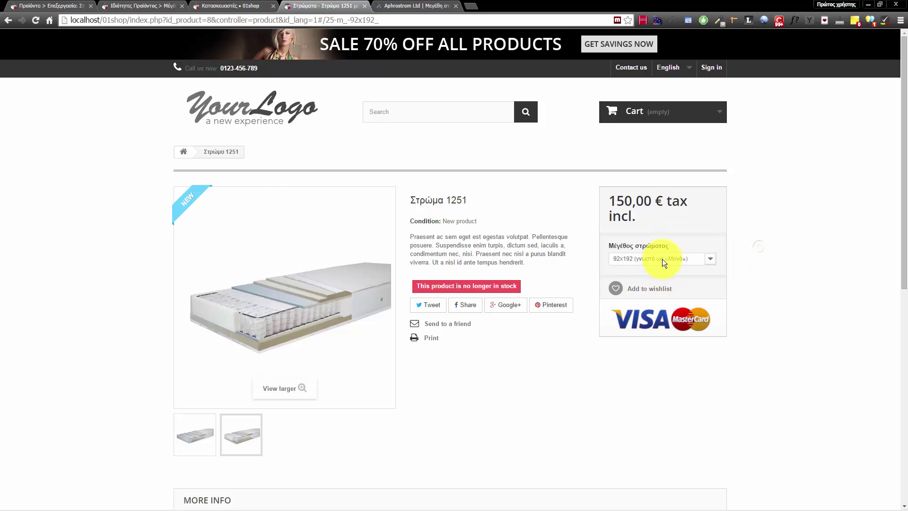
pyautogui.click(662, 259)
pyautogui.click(650, 278)
pyautogui.click(664, 256)
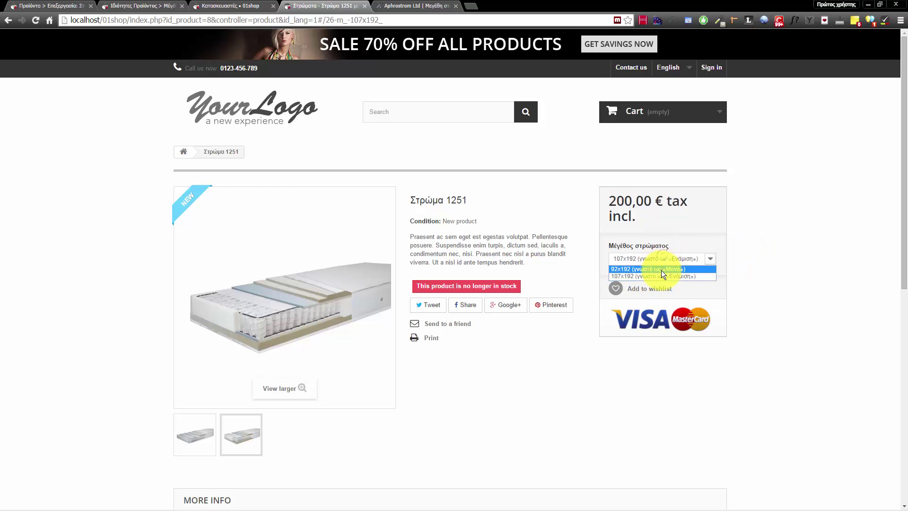
pyautogui.click(661, 269)
# Review the price settings and the category and manufacturer associations of Στρώμα 1251 in the back office
pyautogui.click(52, 5)
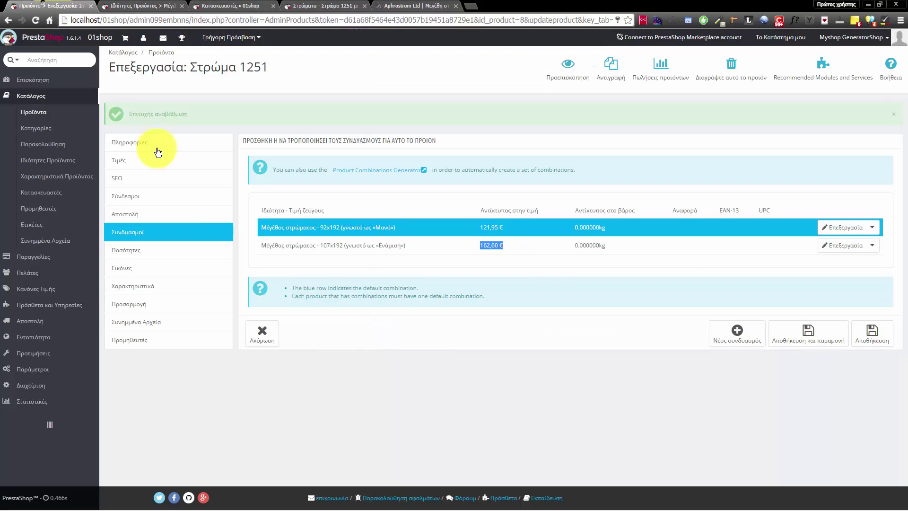
pyautogui.click(158, 160)
pyautogui.moveTo(396, 217)
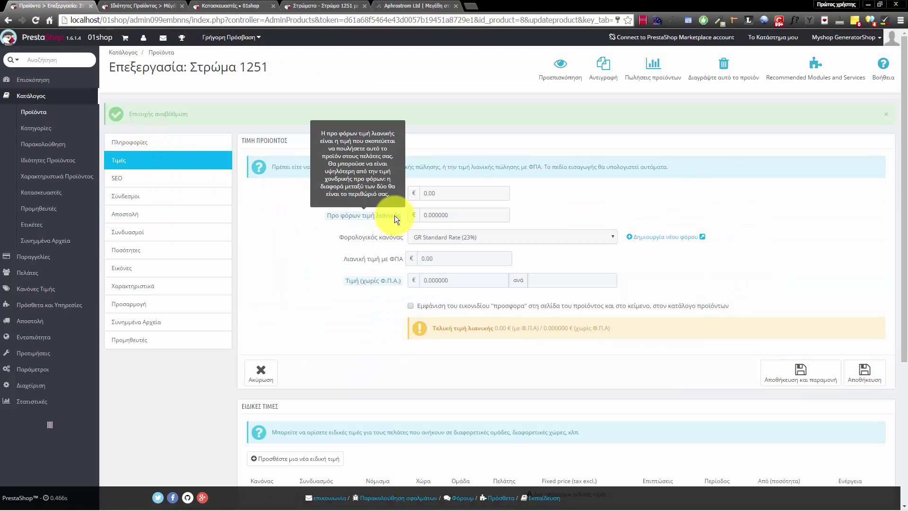
pyautogui.click(183, 196)
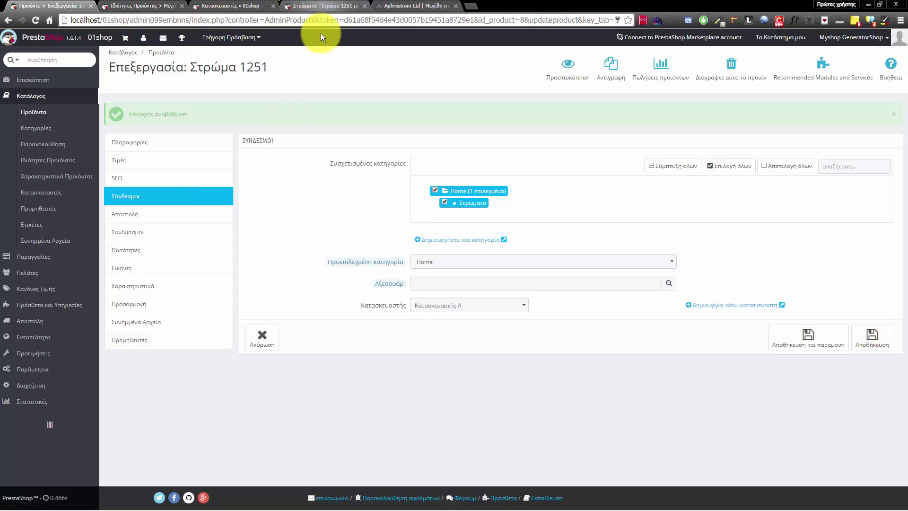
# Compare the storefront prices of Στρώμα 1251 by alternating the mattress size between 92x192 and 107x192
pyautogui.click(297, 5)
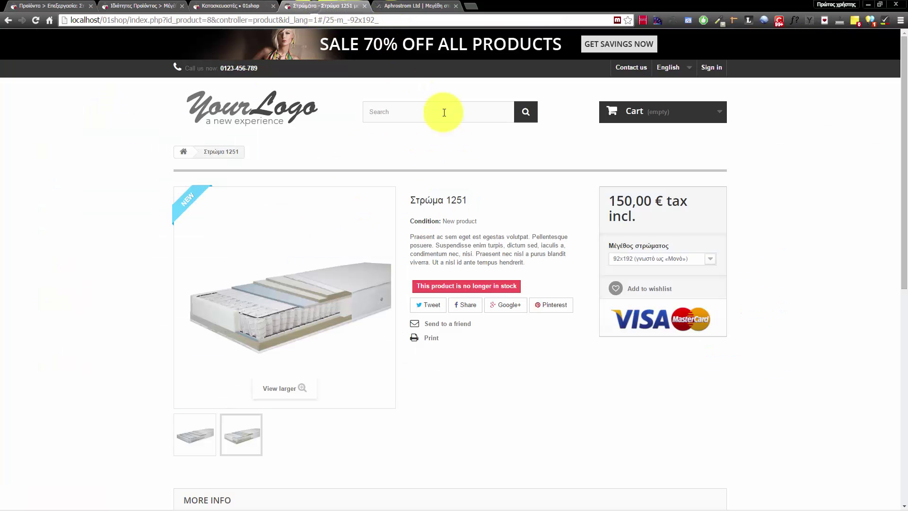
pyautogui.click(636, 263)
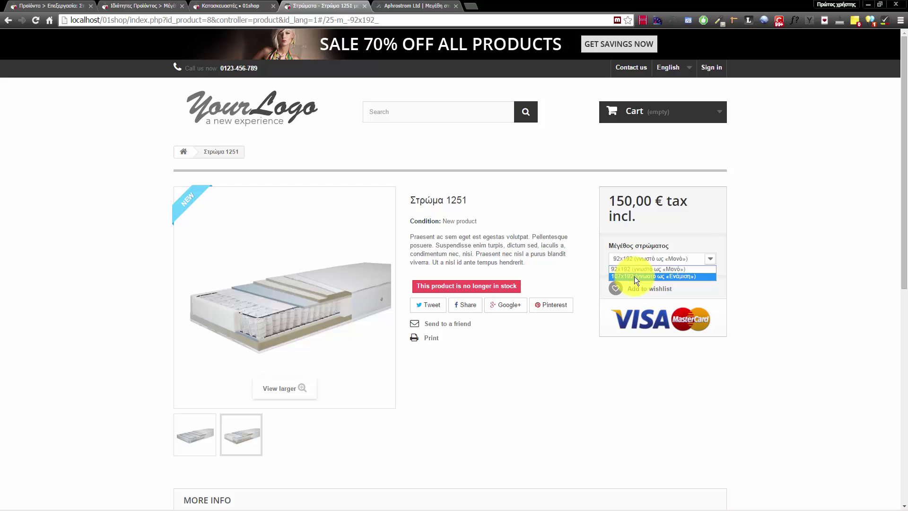
pyautogui.click(635, 276)
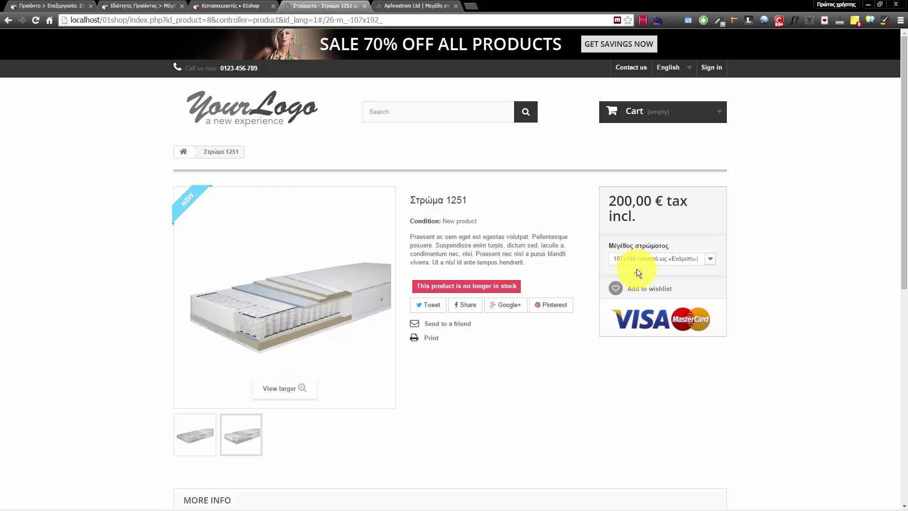
pyautogui.click(641, 260)
pyautogui.click(636, 269)
pyautogui.click(640, 260)
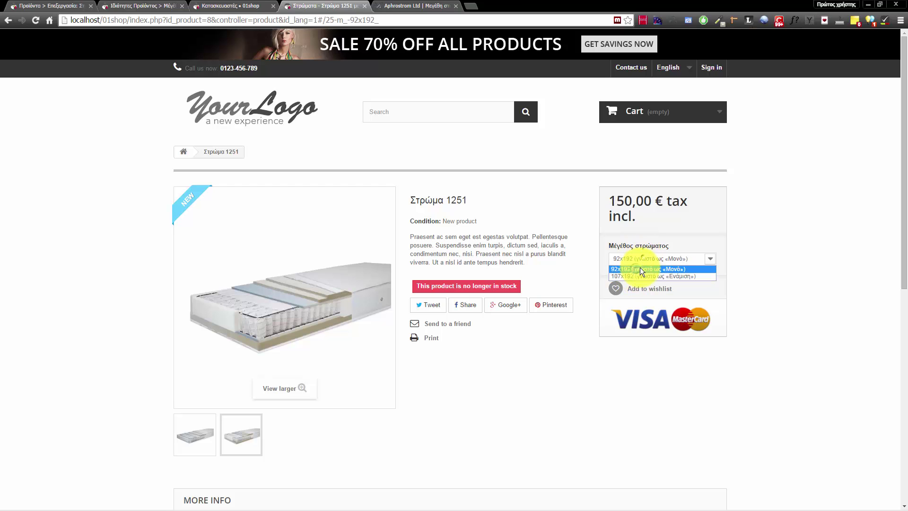
pyautogui.click(641, 275)
pyautogui.click(641, 260)
pyautogui.click(640, 269)
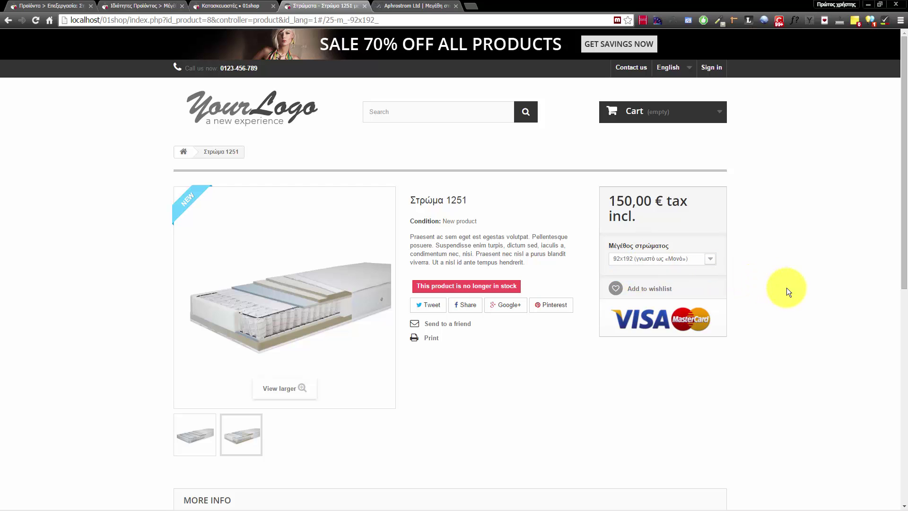
# Set the product's available quantities to 10 for the 92x192 size and 5 for the 107x192 size
pyautogui.click(79, 5)
pyautogui.click(162, 231)
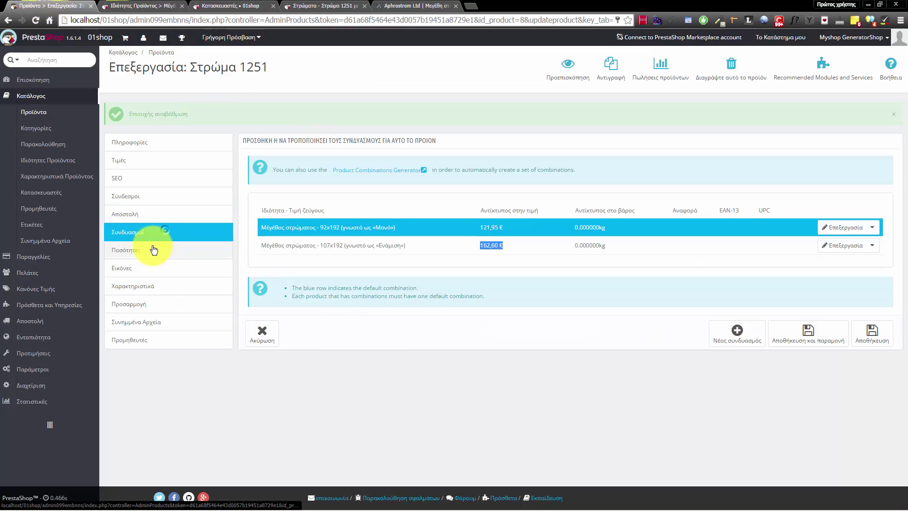
pyautogui.click(154, 250)
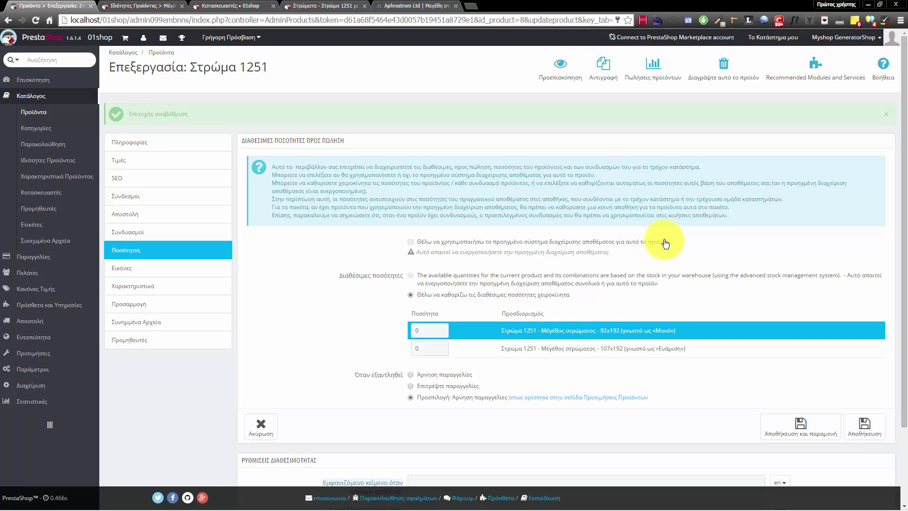
pyautogui.moveTo(685, 243); pyautogui.dragTo(417, 246)
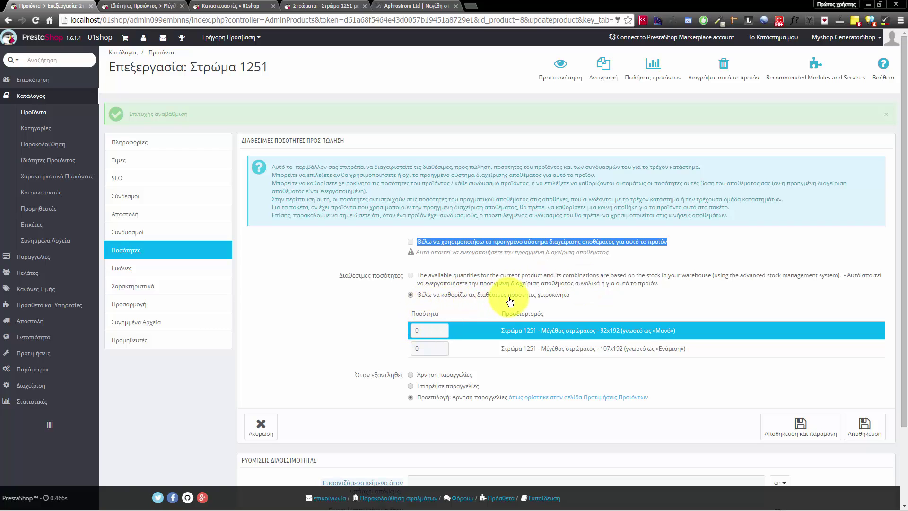
pyautogui.doubleClick(428, 330)
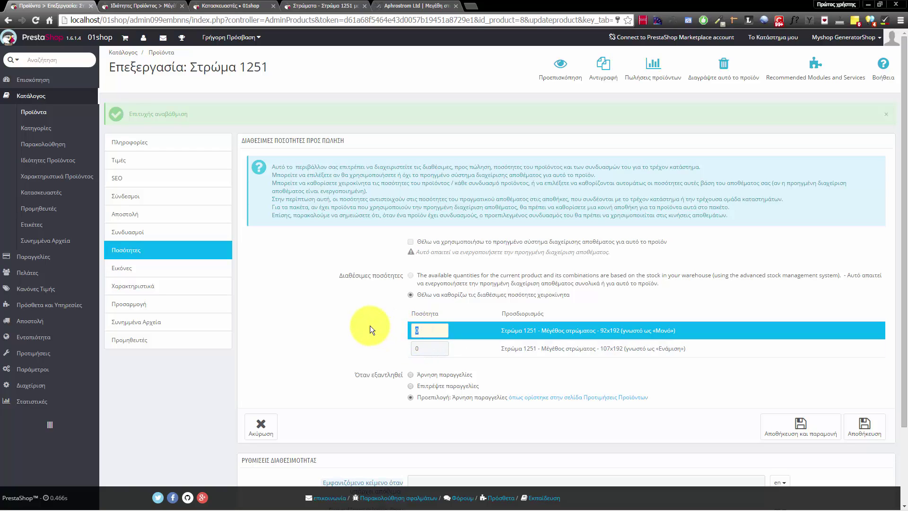
pyautogui.write('10')
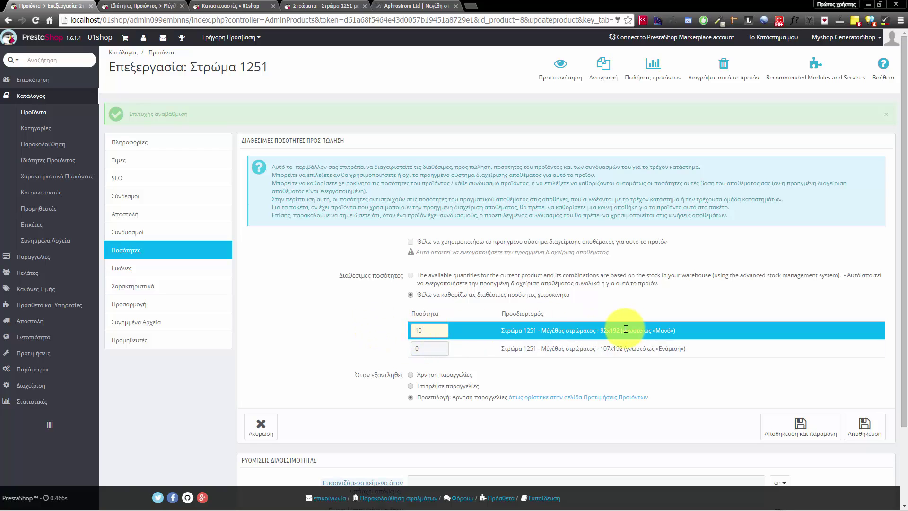
pyautogui.press('Tab')
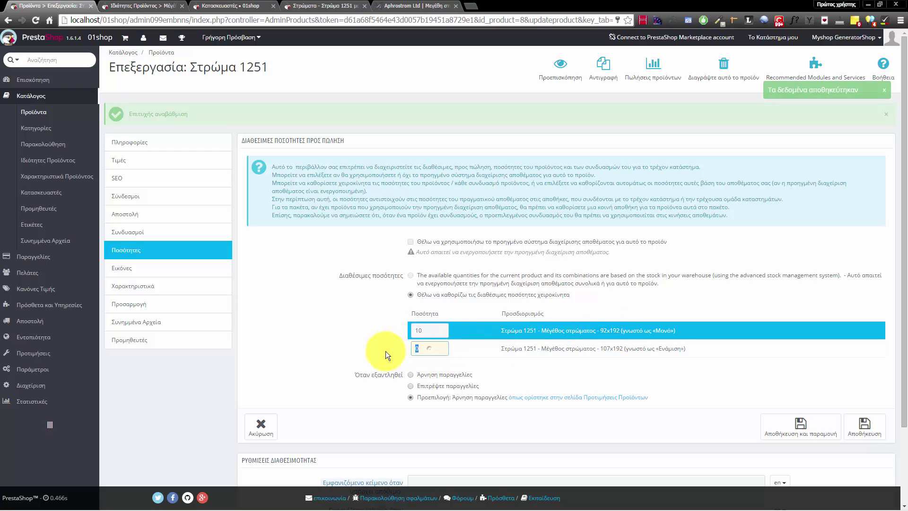
pyautogui.write('5')
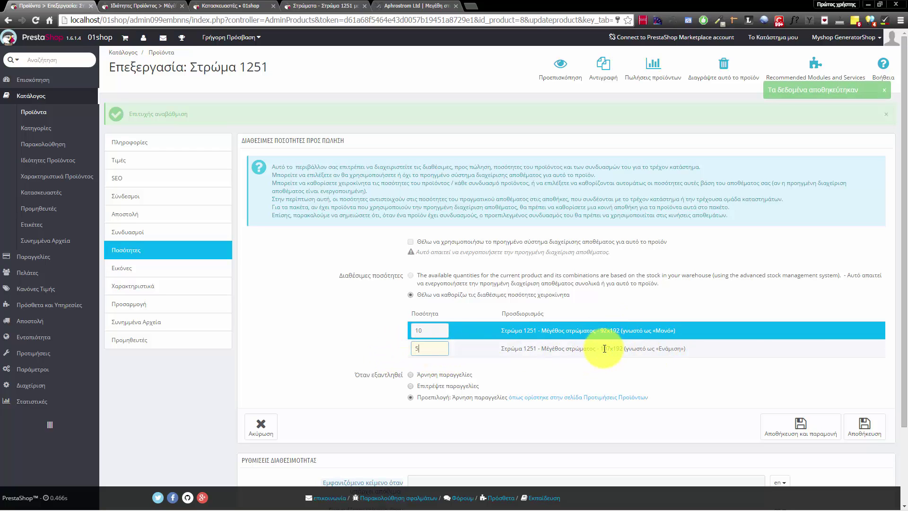
pyautogui.moveTo(599, 348); pyautogui.dragTo(625, 349)
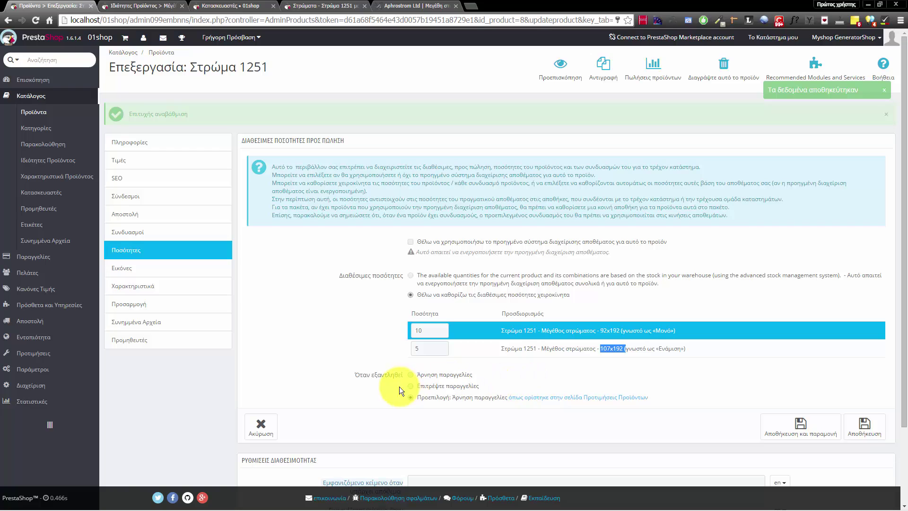
# Set the product's out-of-stock behaviour to allow orders (Επιτρέψτε παραγγελίες)
pyautogui.click(362, 376)
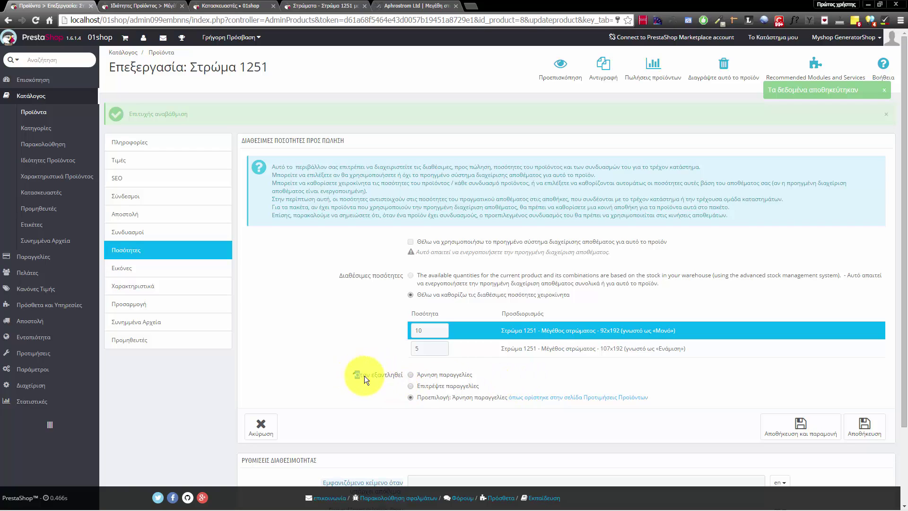
pyautogui.click(410, 375)
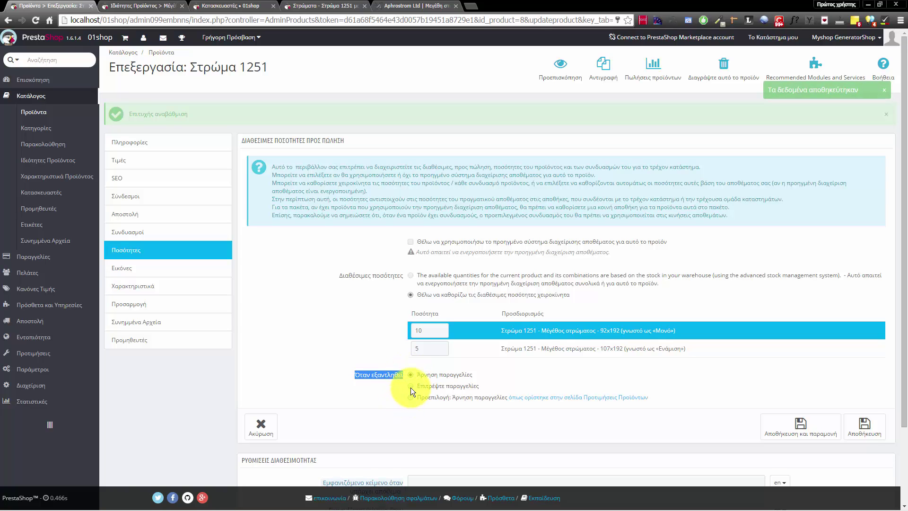
pyautogui.click(410, 385)
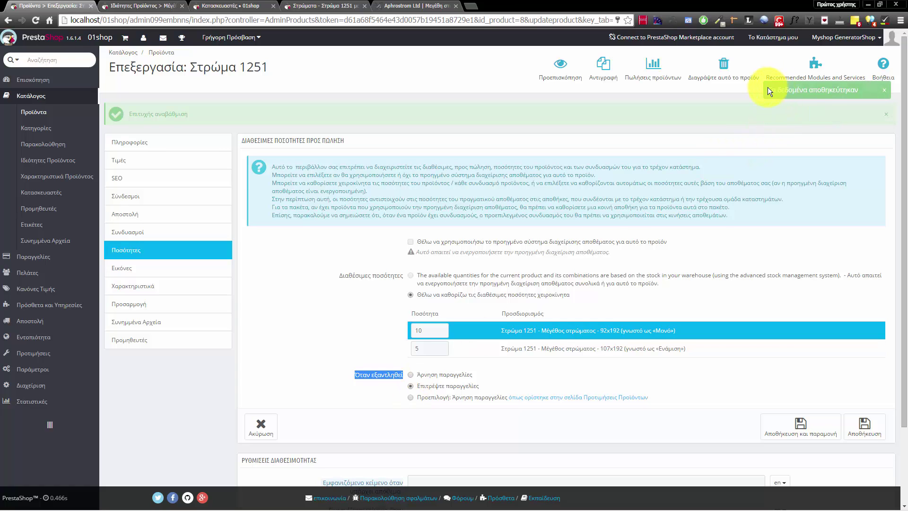
pyautogui.moveTo(767, 89); pyautogui.dragTo(819, 93)
pyautogui.hotkey('ctrl', 'a')
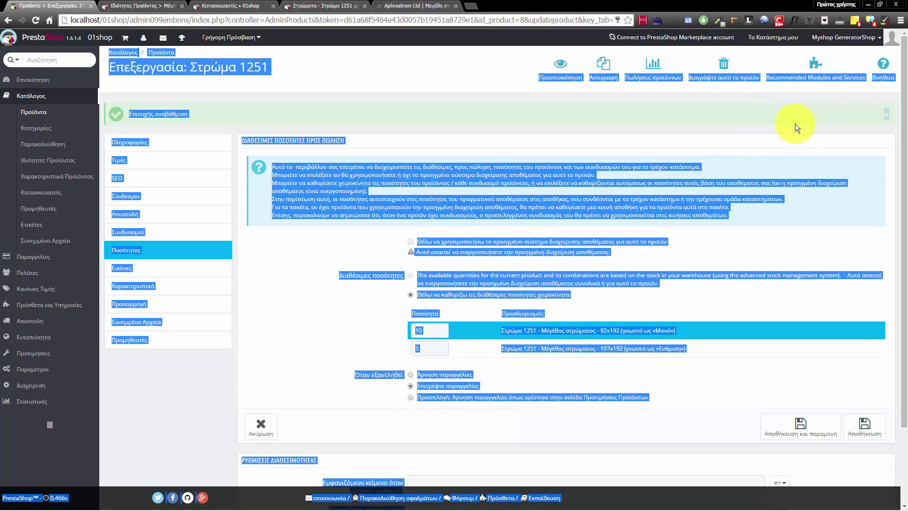
pyautogui.click(522, 314)
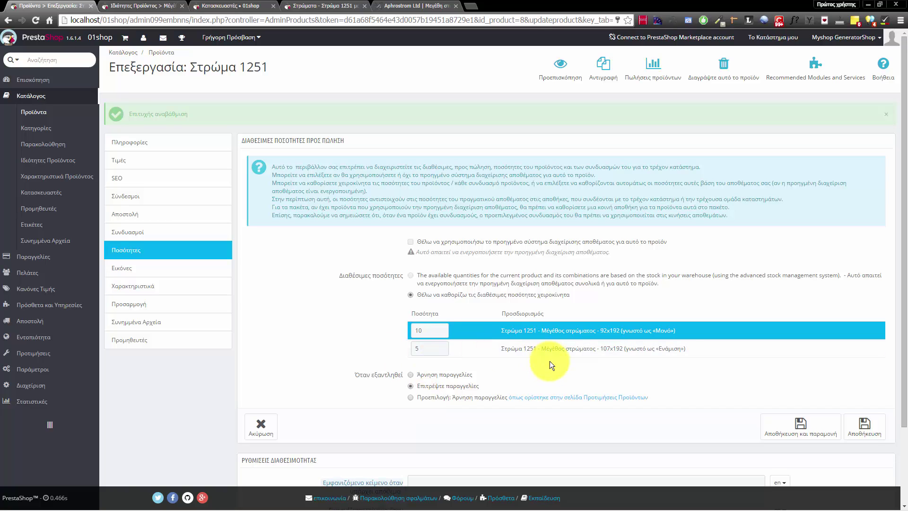
# Open the linked product preferences page separately, look through its settings and close it again
pyautogui.middleClick(544, 398)
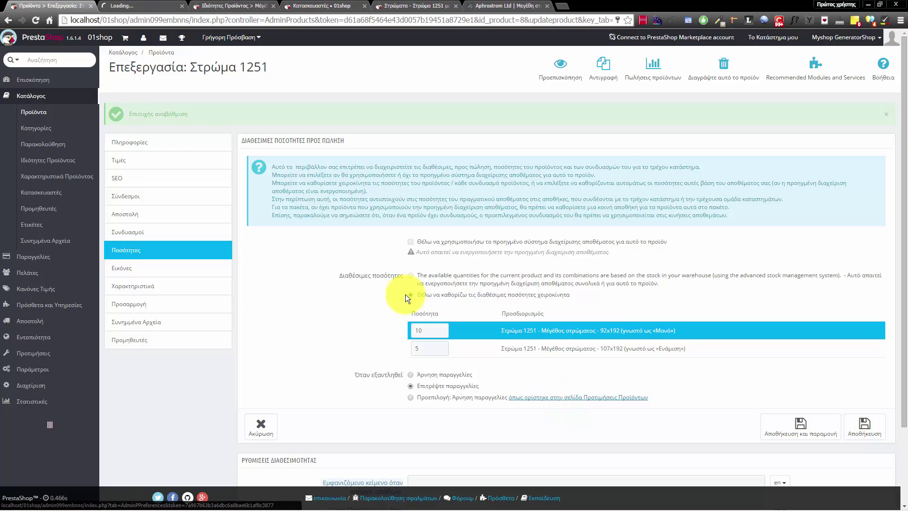
pyautogui.click(141, 3)
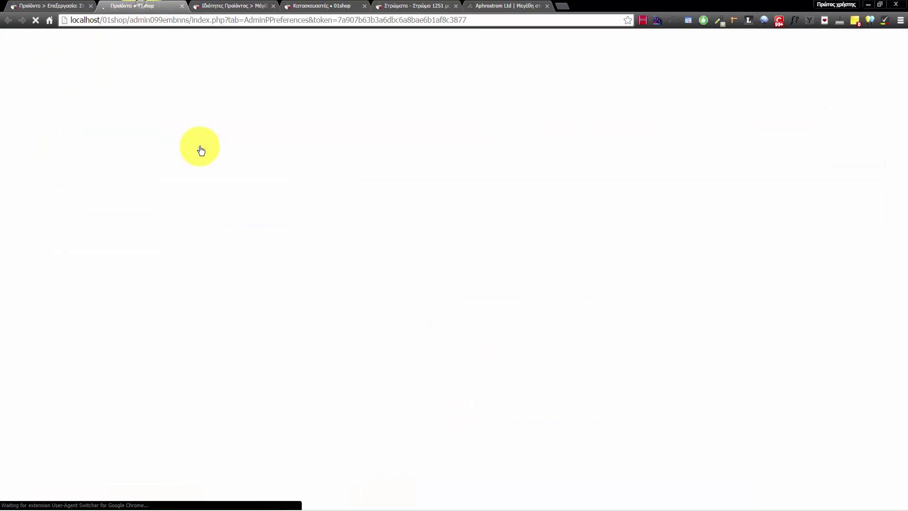
pyautogui.scroll(-9, 271, 243)
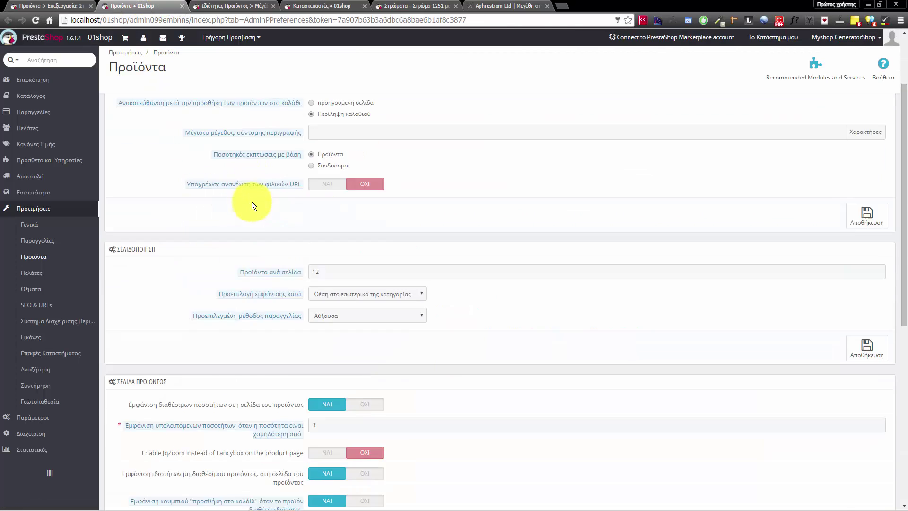
pyautogui.scroll(10, 265, 228)
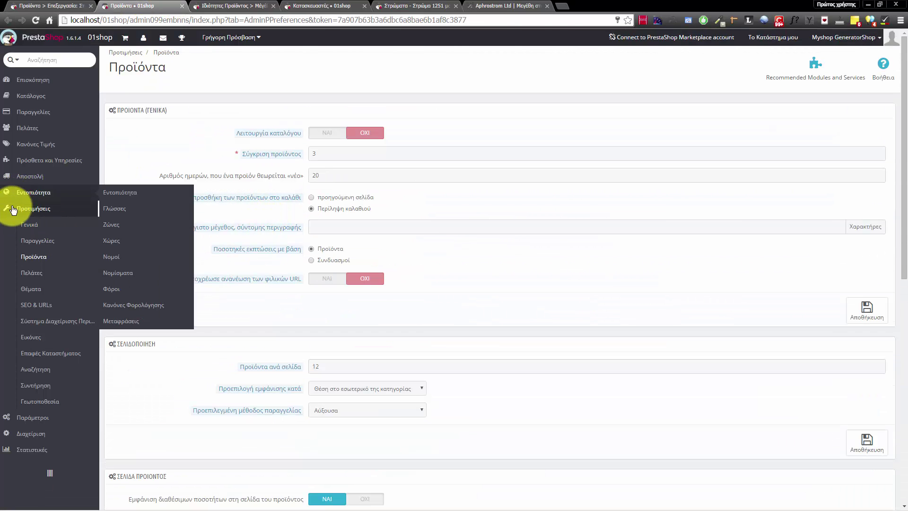
pyautogui.click(42, 253)
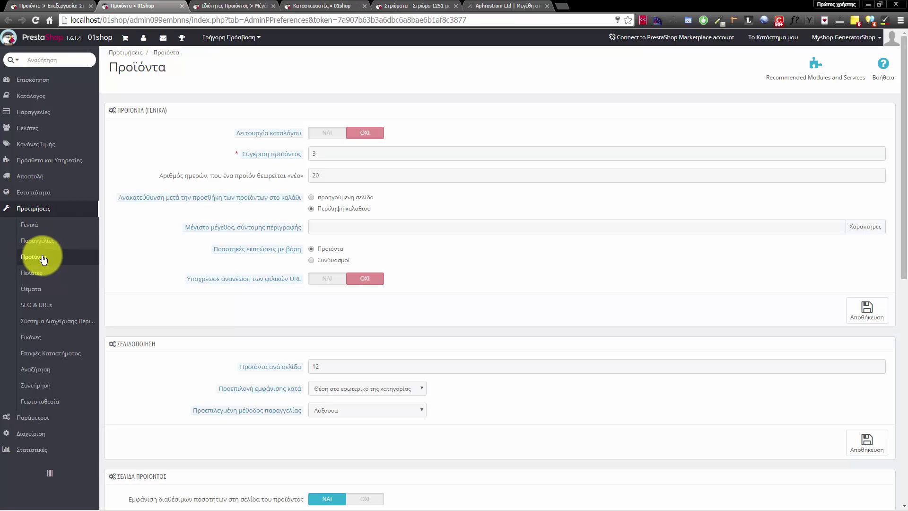
pyautogui.click(183, 6)
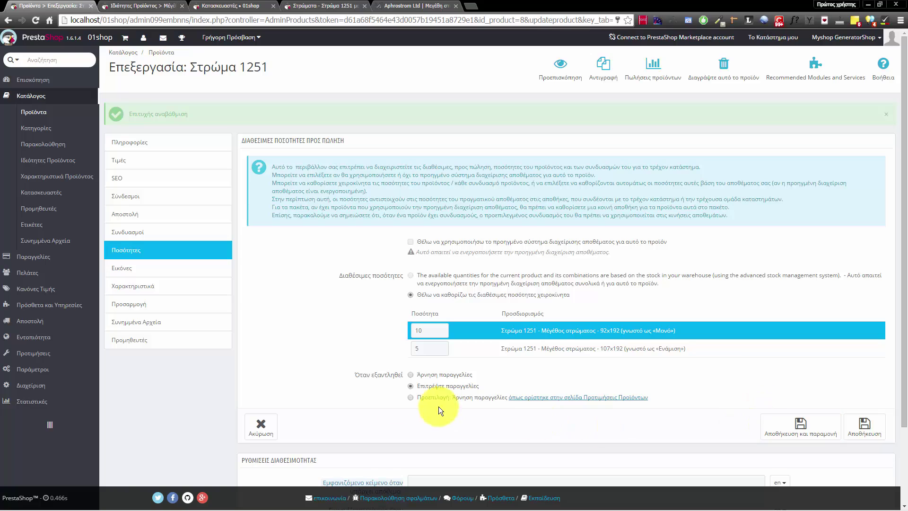
# Set the 107x192 quantity to 0 with orders denied when out of stock (Άρνηση παραγγελίες), and save while staying on the page
pyautogui.click(411, 387)
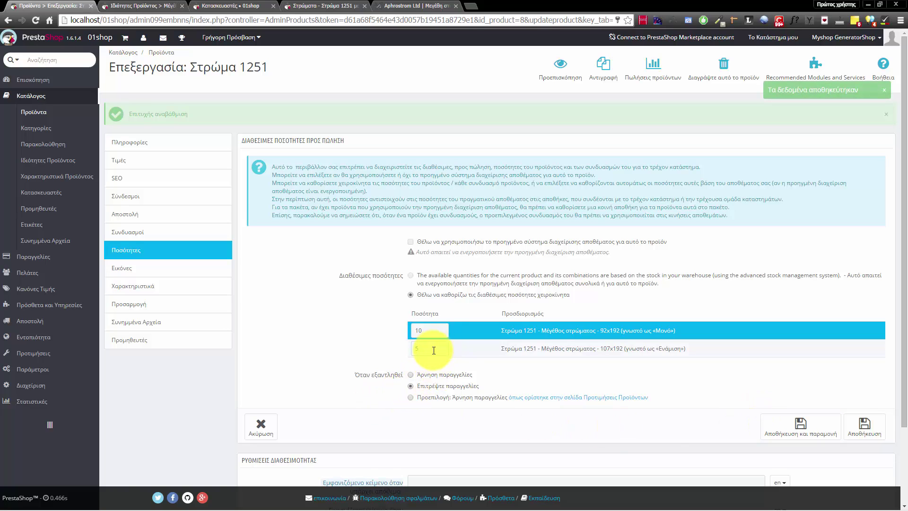
pyautogui.doubleClick(414, 350)
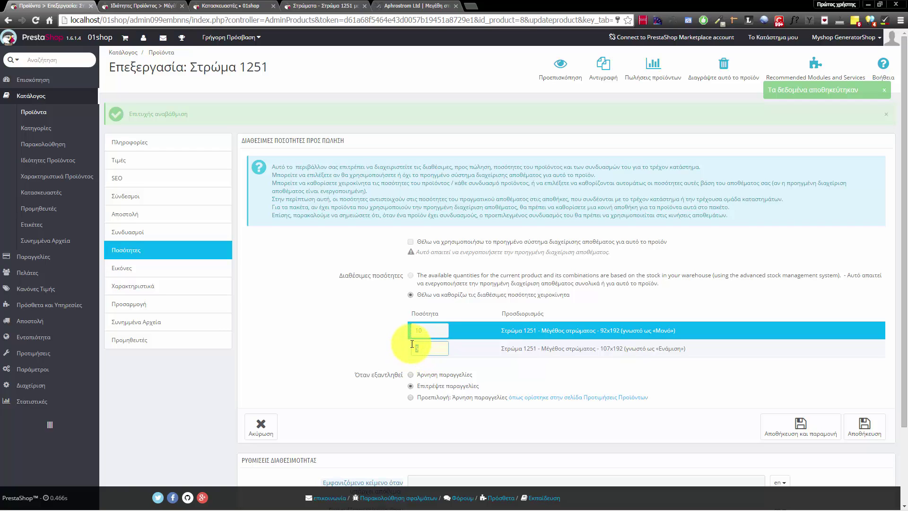
pyautogui.write('0')
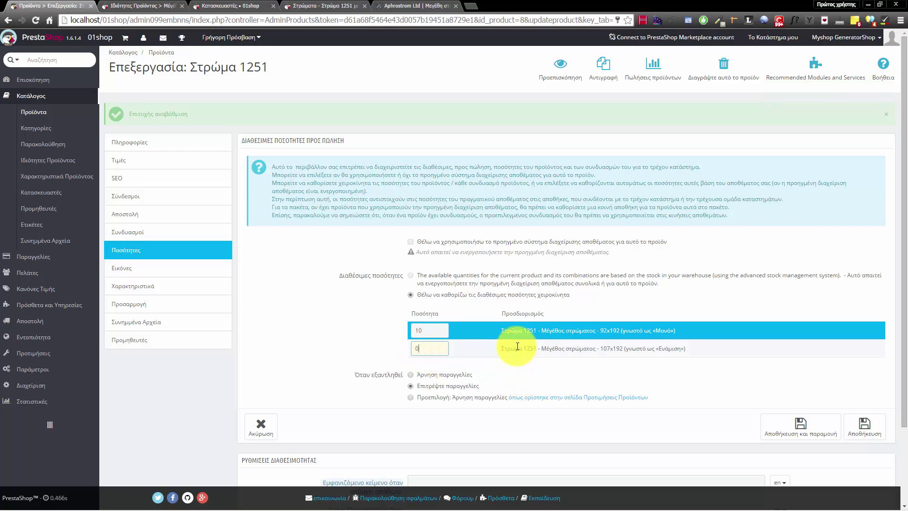
pyautogui.moveTo(507, 349); pyautogui.dragTo(617, 348)
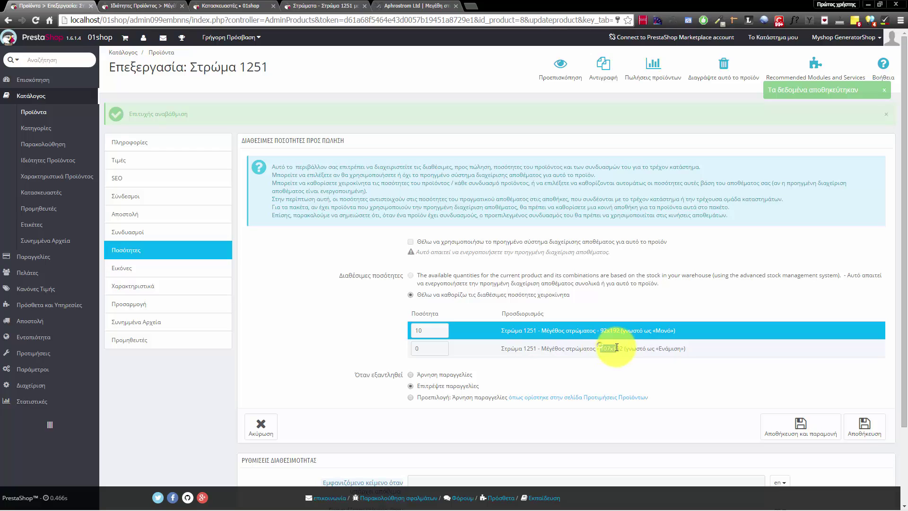
pyautogui.click(455, 378)
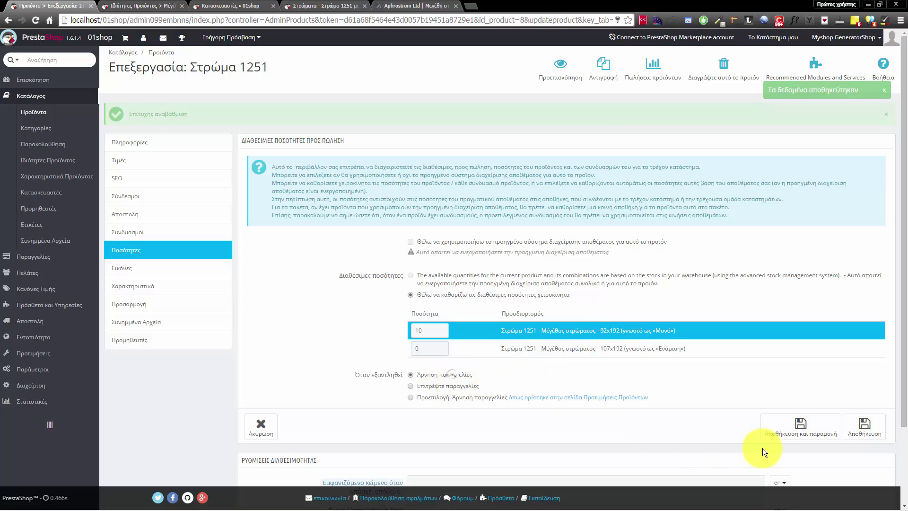
pyautogui.click(793, 427)
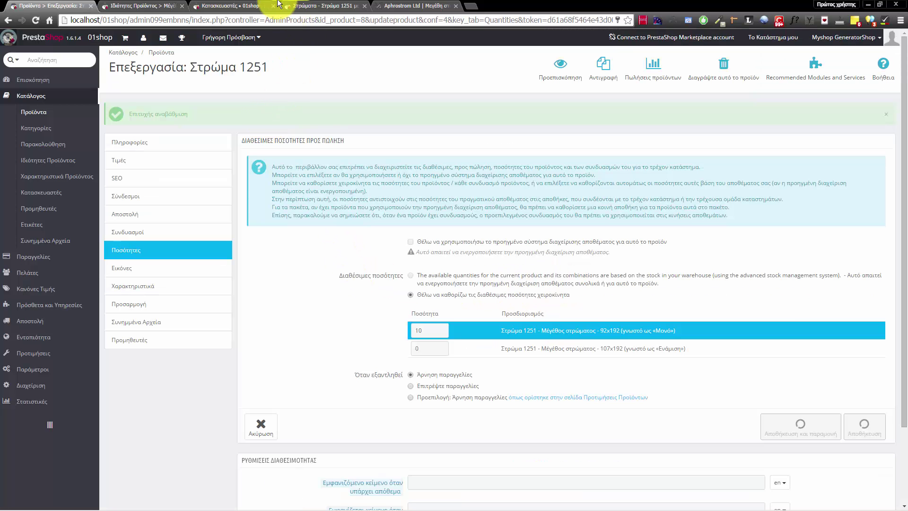
# Close the manufacturers page (Κατασκευαστές) and return to the storefront page of Στρώμα 1251
pyautogui.click(244, 7)
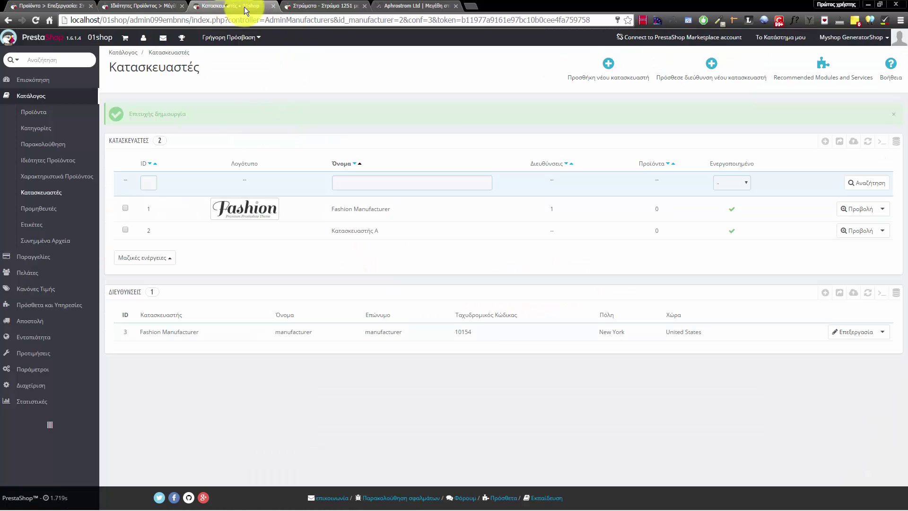
pyautogui.click(273, 5)
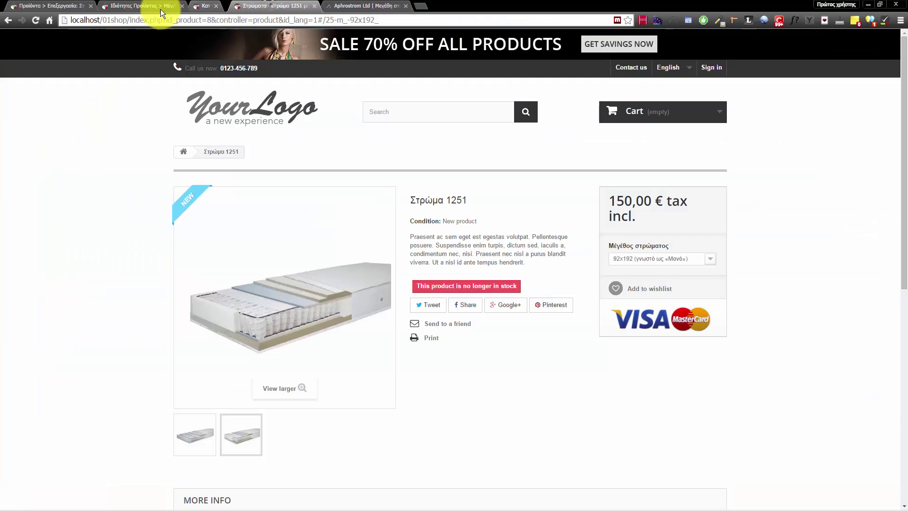
# Close the product attributes and Aphrostrom pages, and reload the storefront page of Στρώμα 1251
pyautogui.click(158, 7)
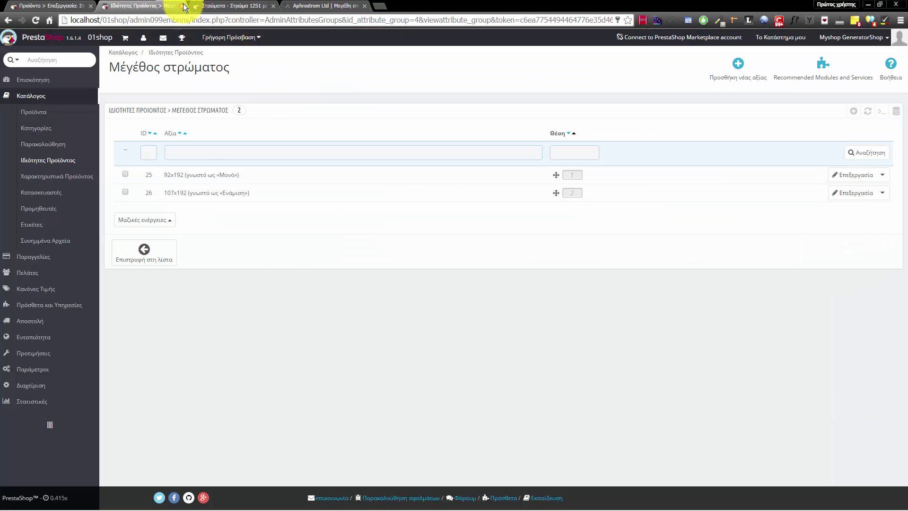
pyautogui.click(184, 6)
pyautogui.click(35, 22)
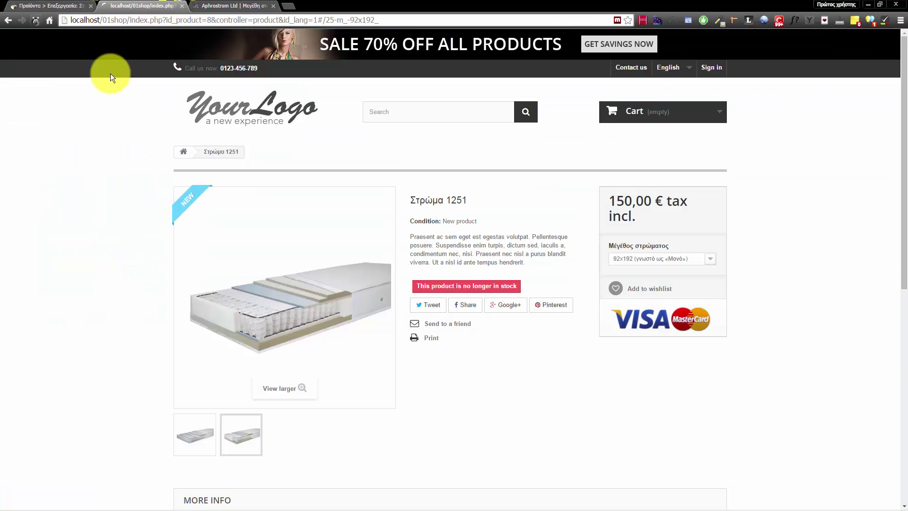
pyautogui.click(210, 10)
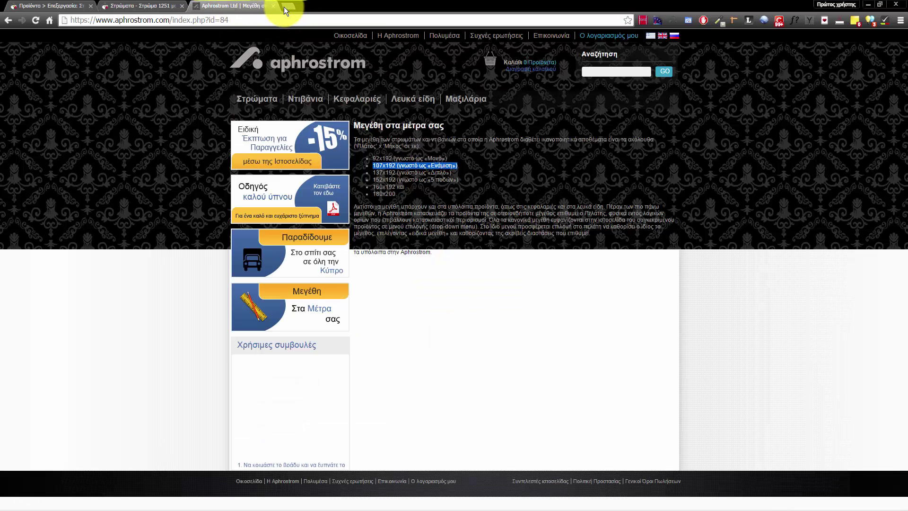
pyautogui.click(273, 6)
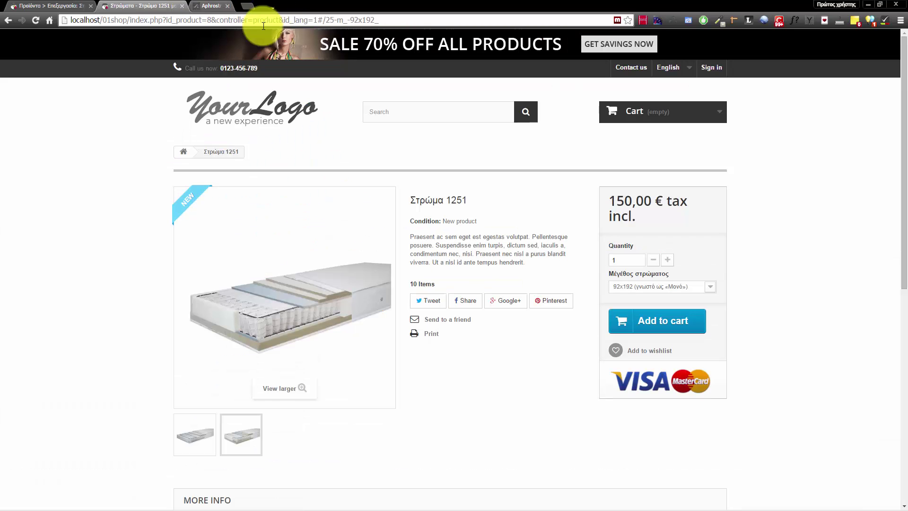
pyautogui.click(36, 21)
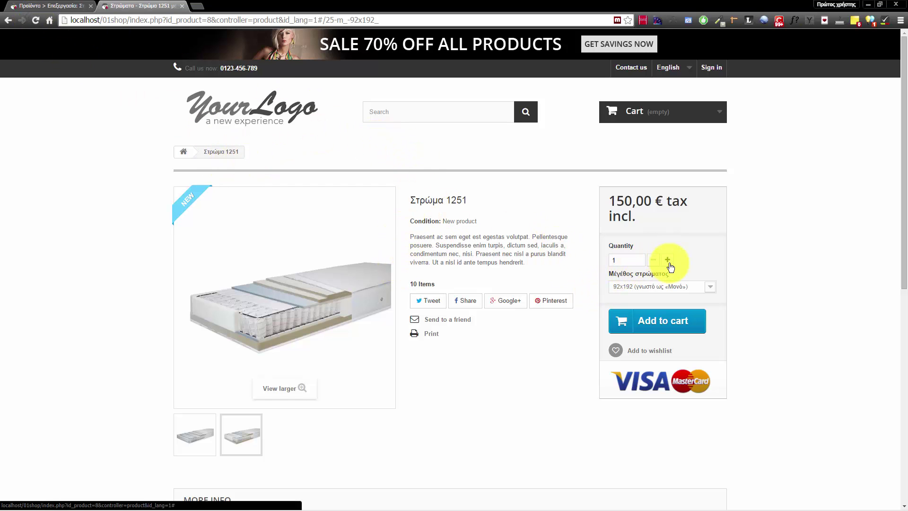
# Test the storefront order quantity of the 92x192 size by entering 7 and raising it stepwise, and by entering 12 and raising it again
pyautogui.doubleClick(617, 261)
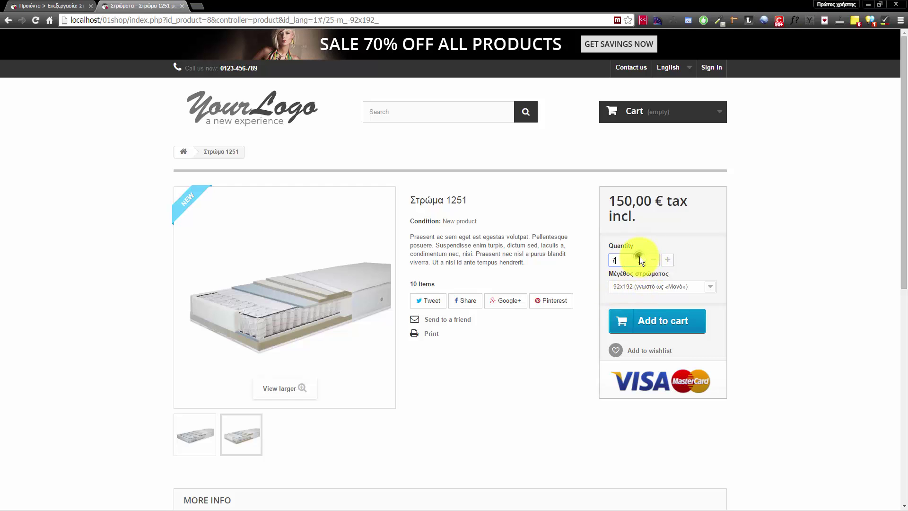
pyautogui.click(667, 260)
pyautogui.click(667, 260)
pyautogui.click(668, 261)
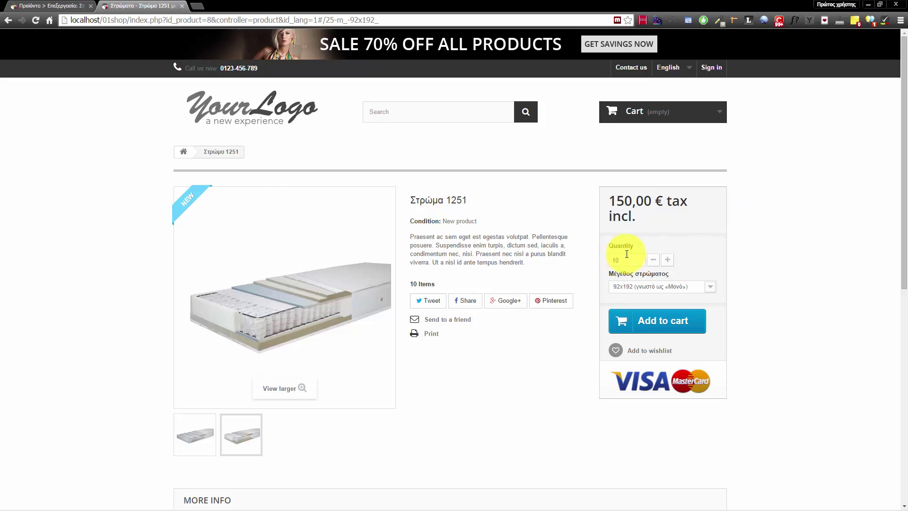
pyautogui.moveTo(629, 259); pyautogui.dragTo(598, 263)
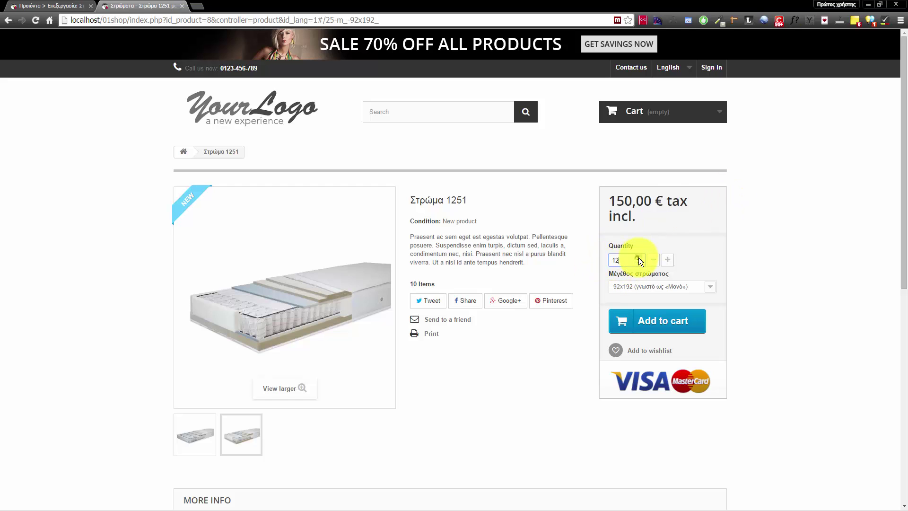
pyautogui.click(666, 260)
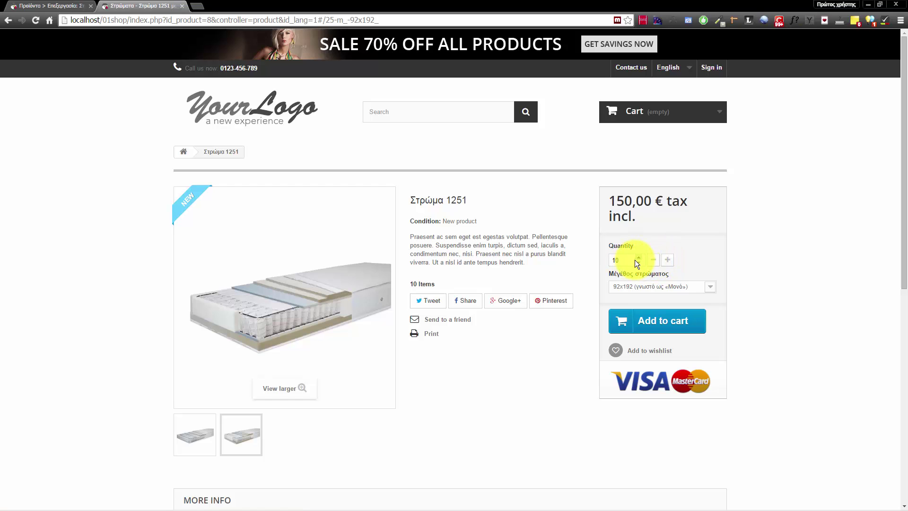
# Choose the 107x192 size (γνωστό ως «Ενάμιση») in the storefront and check its availability message
pyautogui.click(637, 282)
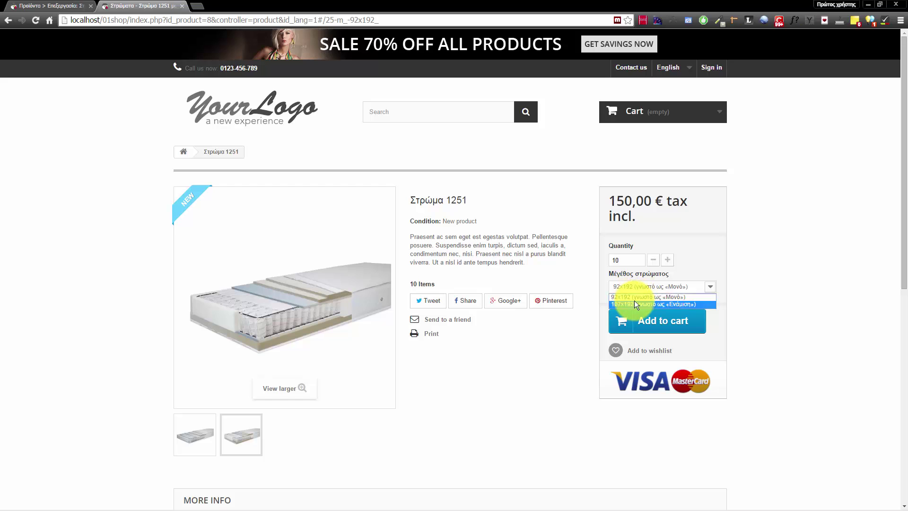
pyautogui.click(634, 302)
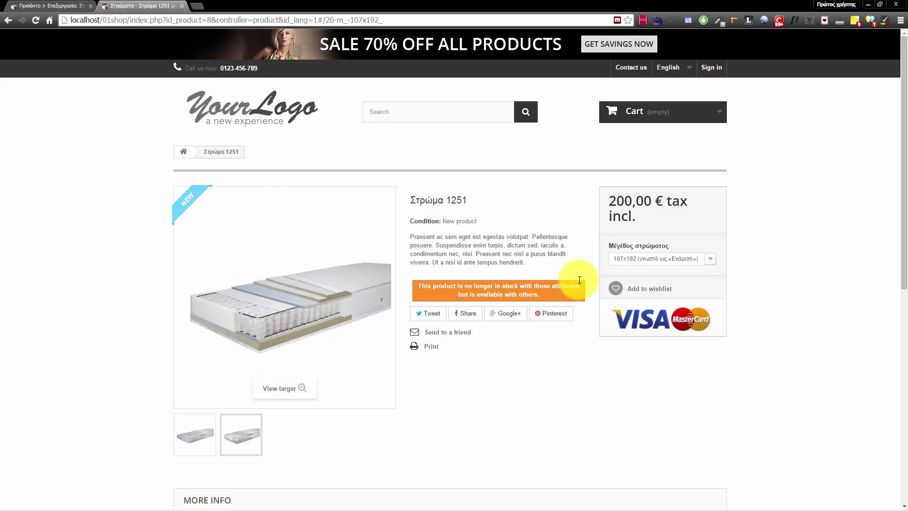
pyautogui.moveTo(580, 280); pyautogui.dragTo(551, 289)
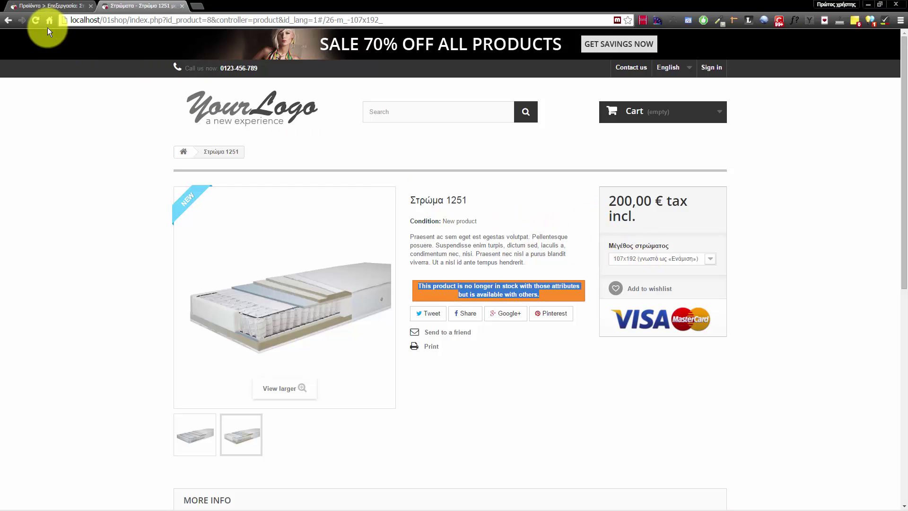
# In the product's image settings (Εικόνες), replace the caption (Λεζάντα) with "krebati stroma", copy that text and clear the field
pyautogui.click(35, 5)
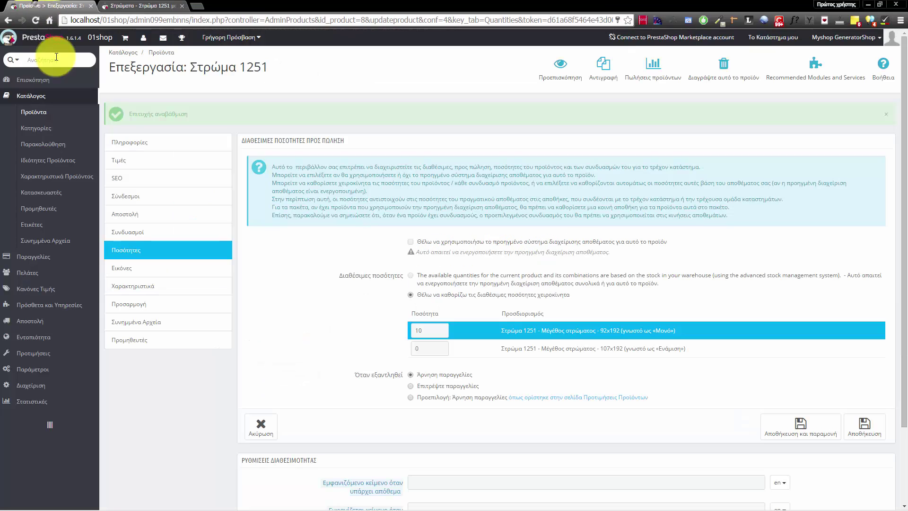
pyautogui.click(146, 264)
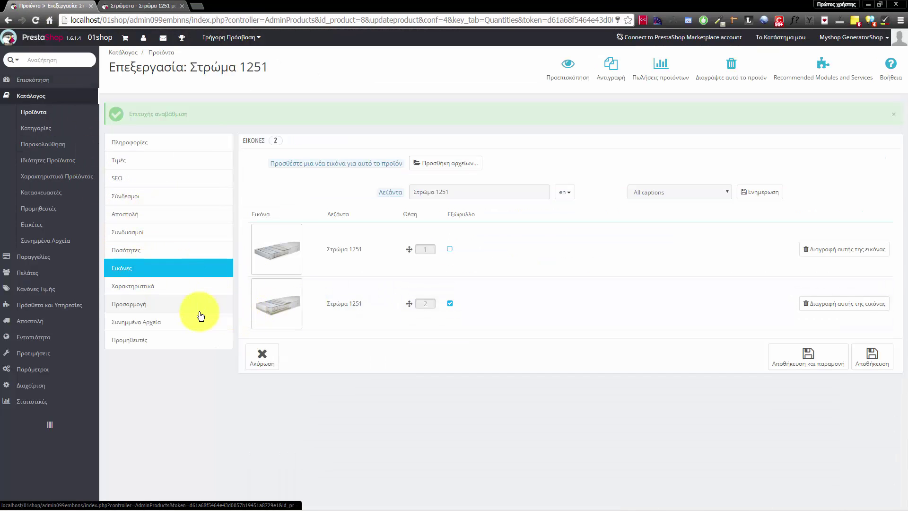
pyautogui.moveTo(399, 192)
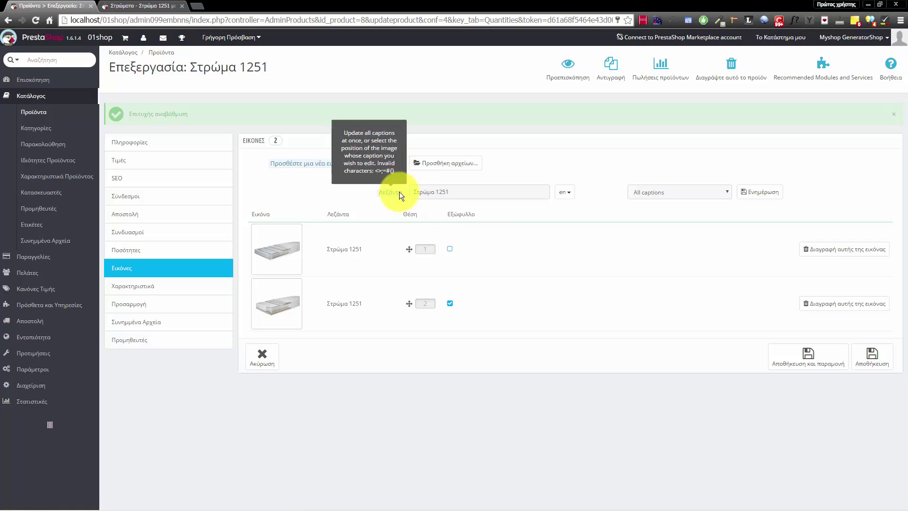
pyautogui.moveTo(462, 191); pyautogui.dragTo(414, 191)
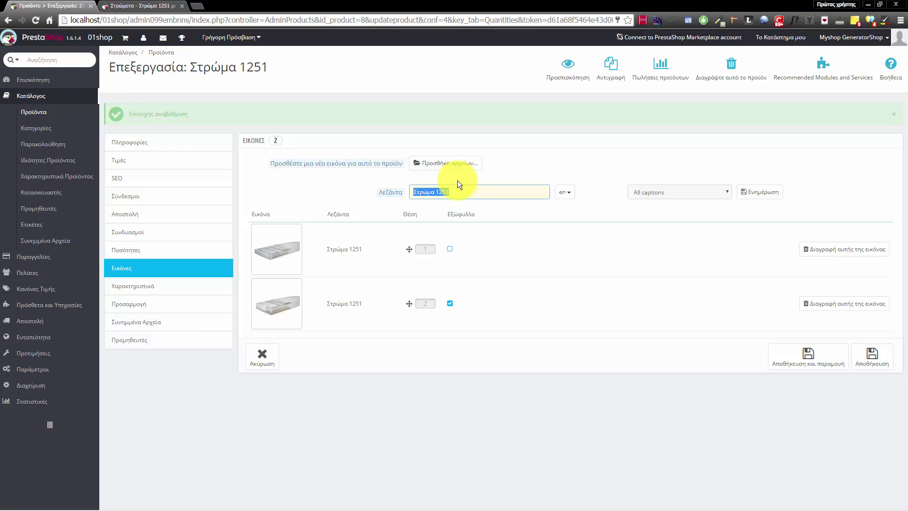
pyautogui.write('krebati stroma')
pyautogui.hotkey('ctrl', 'a')
pyautogui.hotkey('ctrl', 'c')
pyautogui.press('BackSpace')
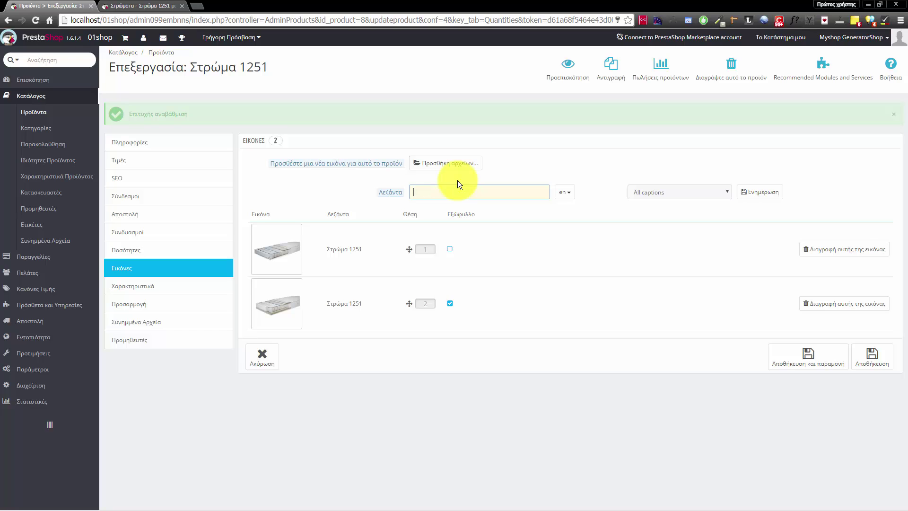
# Search Google for "krebati stroma" on a separate page, visit the source page of the first image result and close it
pyautogui.click(196, 6)
pyautogui.hotkey('ctrl', 'v')
pyautogui.press('Return')
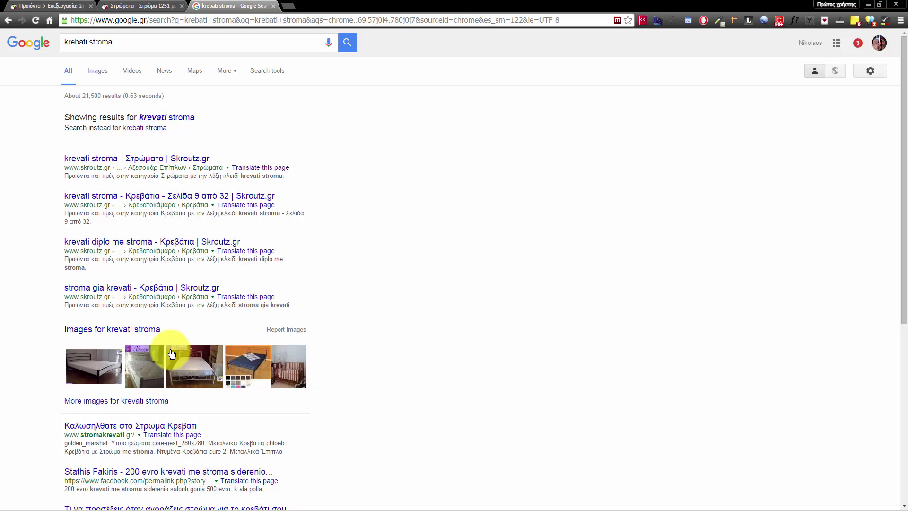
pyautogui.click(98, 367)
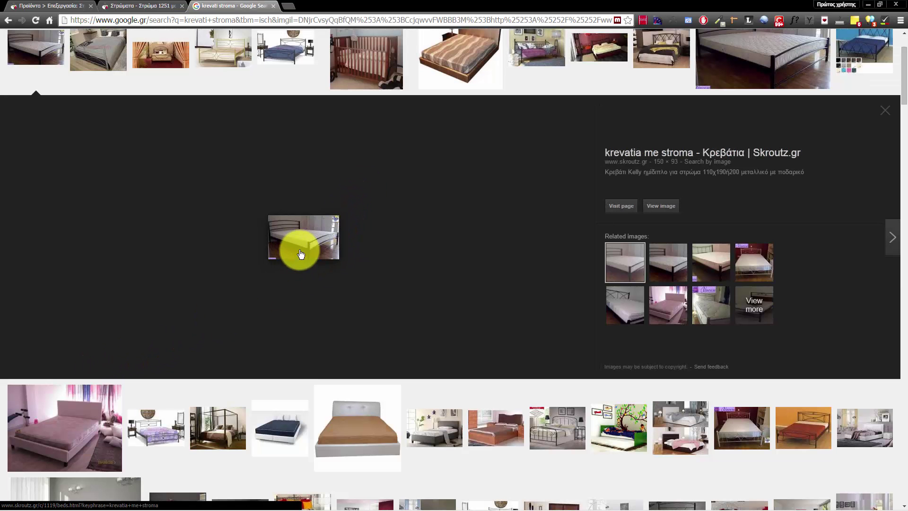
pyautogui.click(624, 206)
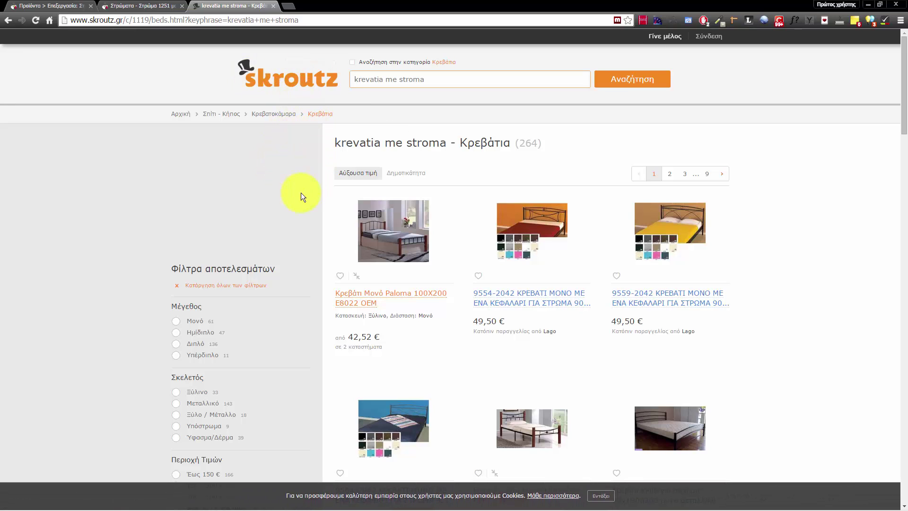
pyautogui.click(273, 5)
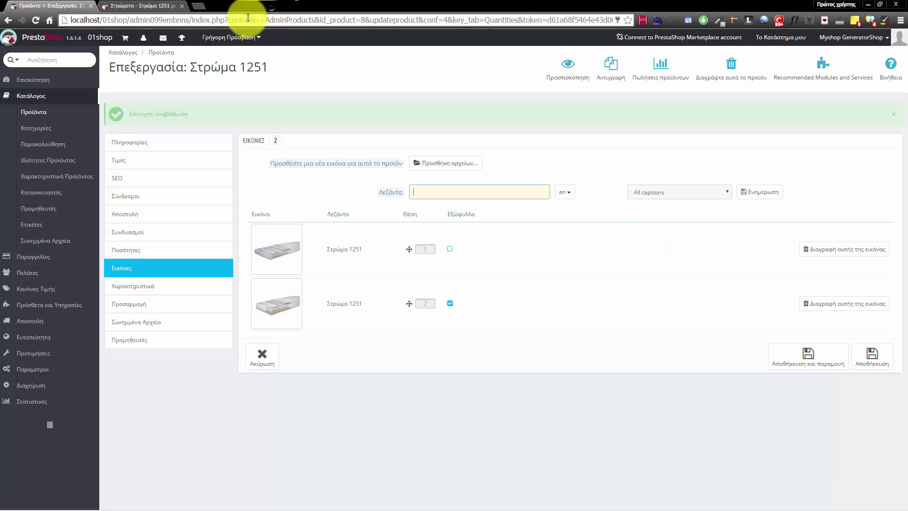
# Paste "krebati stroma" as the image caption (Λεζάντα) and save while staying on the page
pyautogui.click(454, 190)
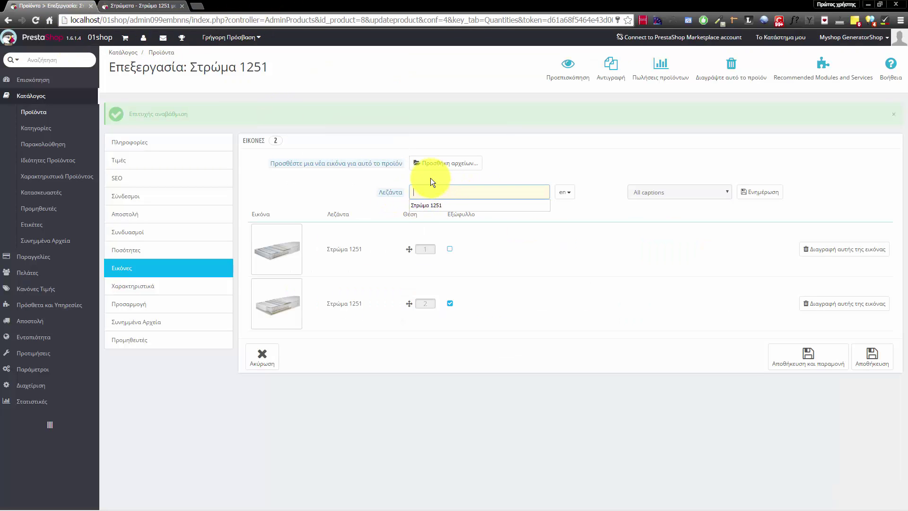
pyautogui.hotkey('ctrl', 'v')
pyautogui.click(776, 357)
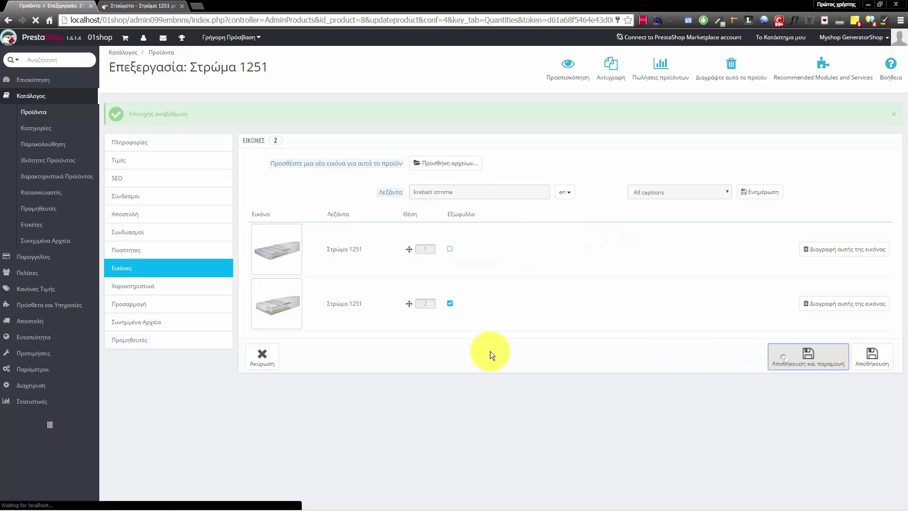
pyautogui.moveTo(458, 192); pyautogui.dragTo(291, 223)
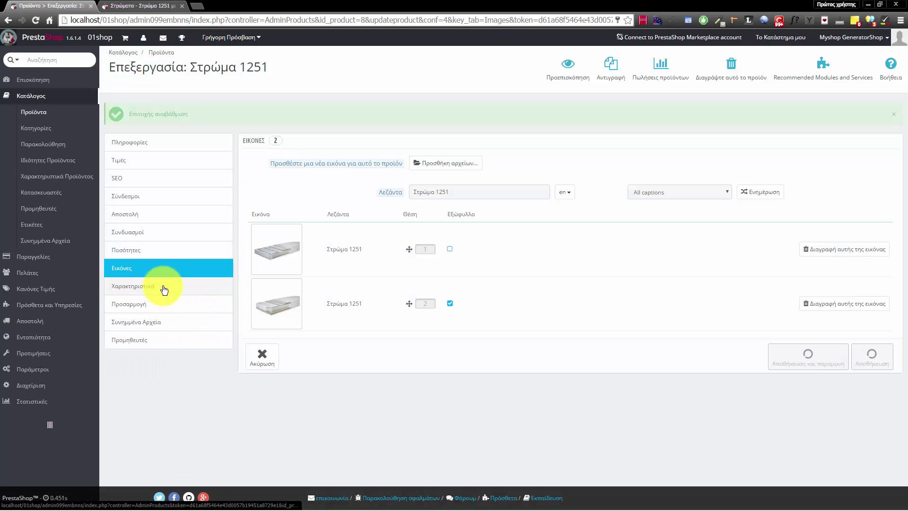
# In the product's features (Χαρακτηριστικά), set custom values of Height 50, Width 192 and Weight 50, and save while staying on the page
pyautogui.click(165, 289)
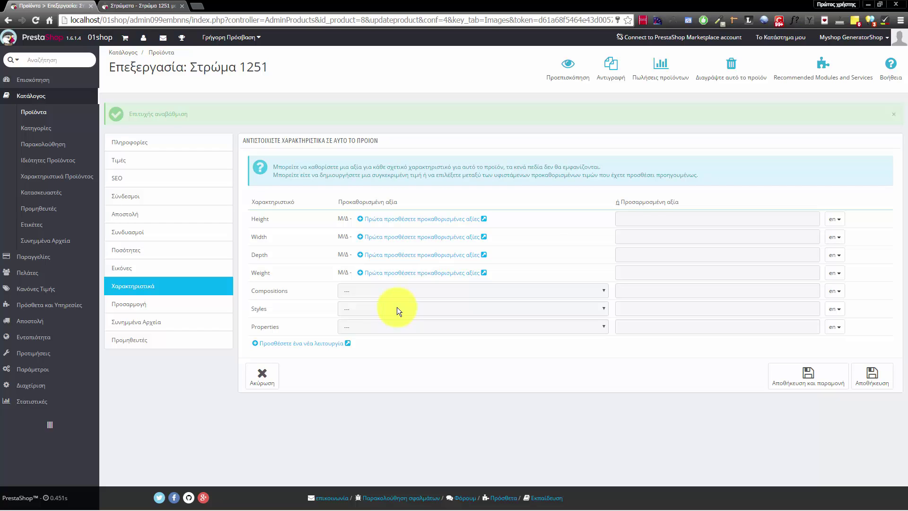
pyautogui.click(632, 219)
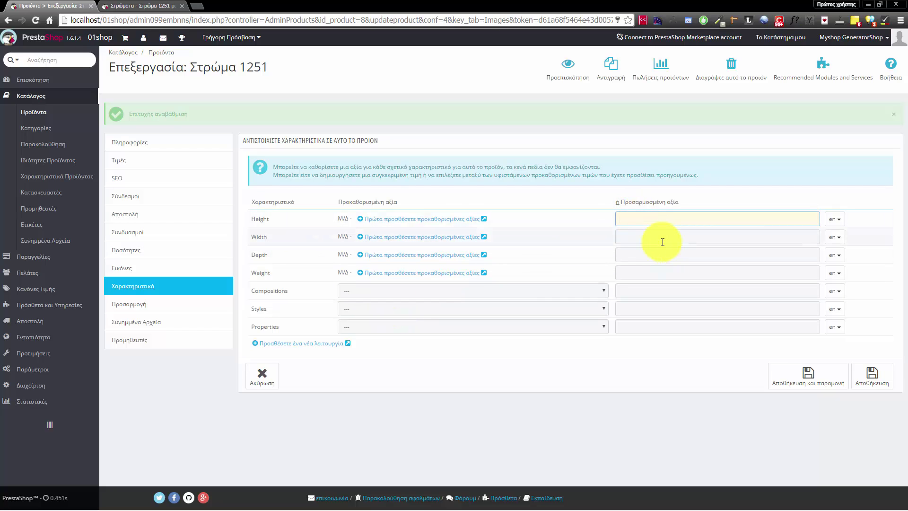
pyautogui.press('Tab')
pyautogui.press('Tab')
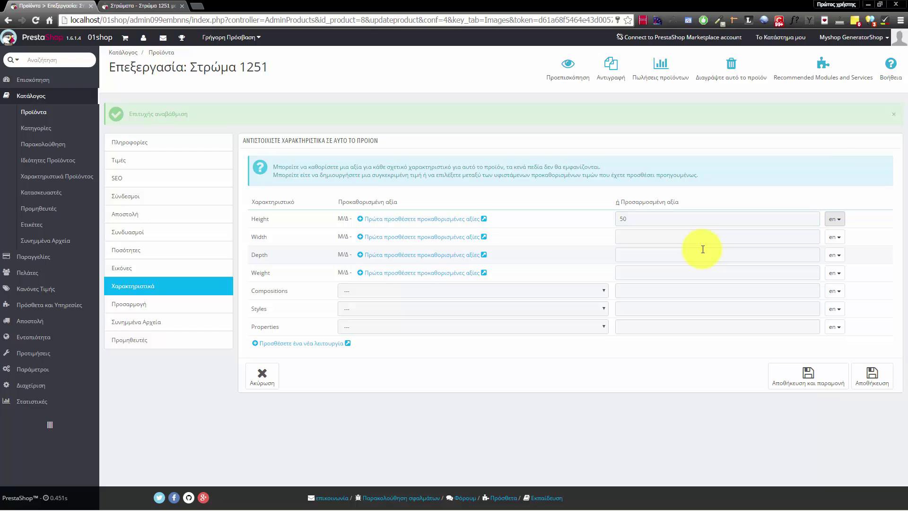
pyautogui.click(639, 246)
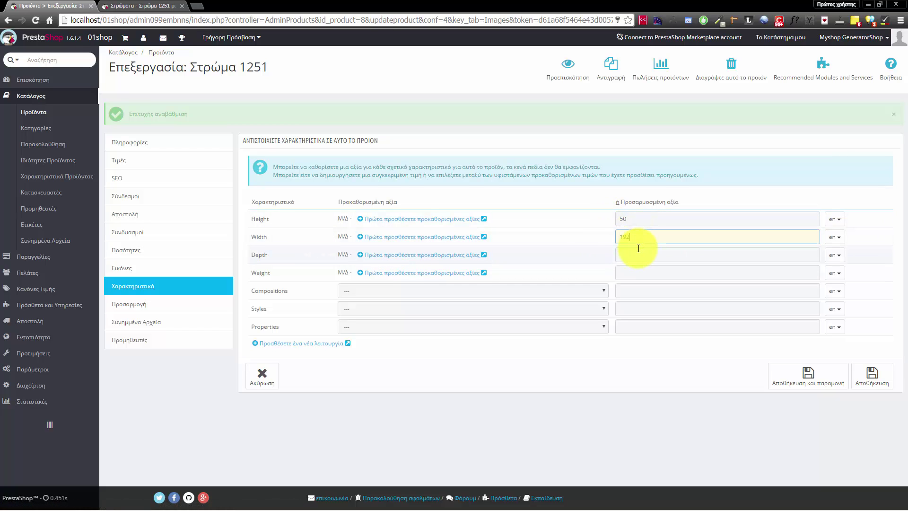
pyautogui.click(620, 253)
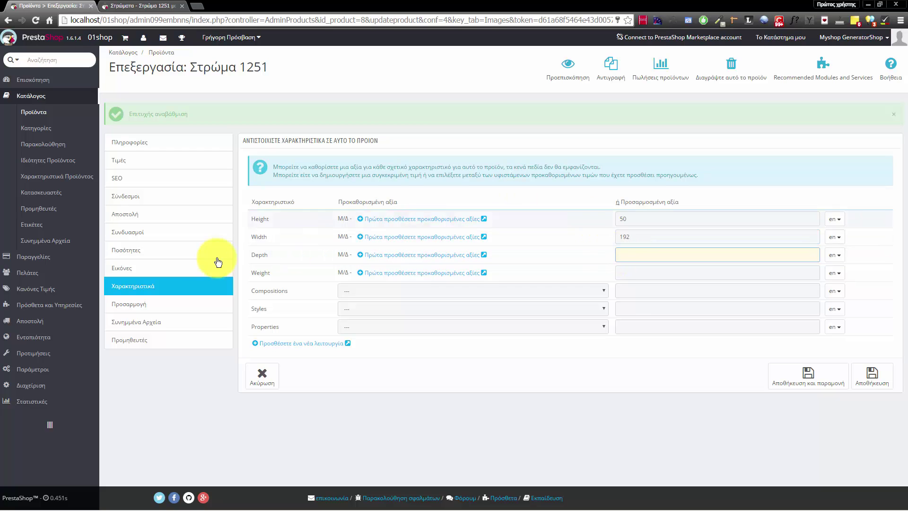
pyautogui.click(630, 276)
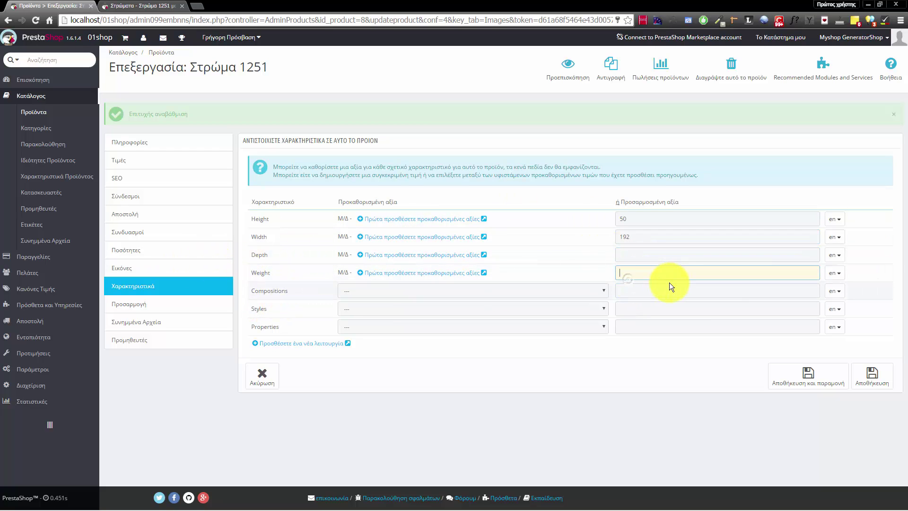
pyautogui.write('50')
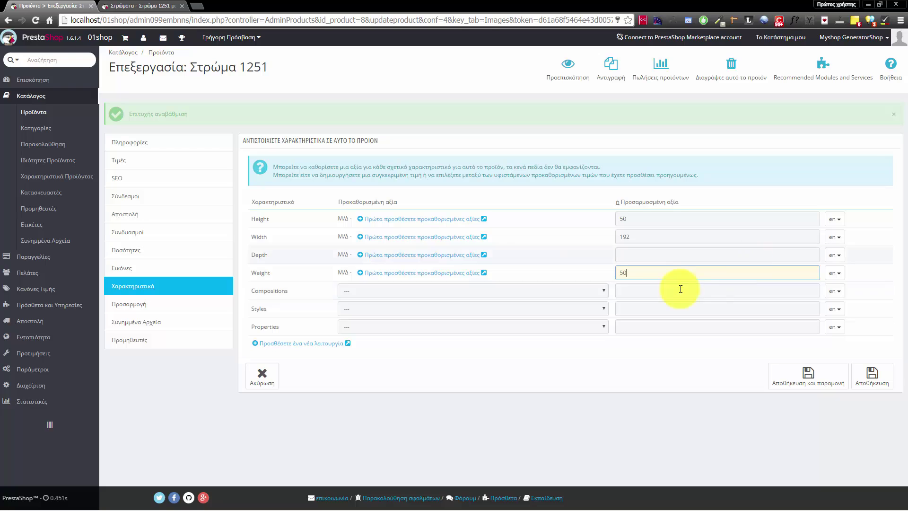
pyautogui.click(809, 378)
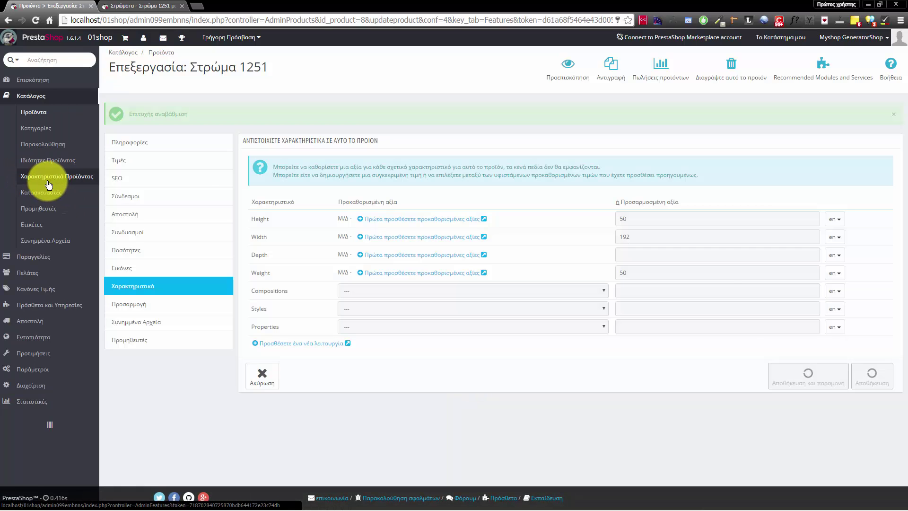
# Open the product features page (Χαρακτηριστικά Προϊόντος) separately and start a new feature named "Τύπος Στρώματος"
pyautogui.middleClick(50, 184)
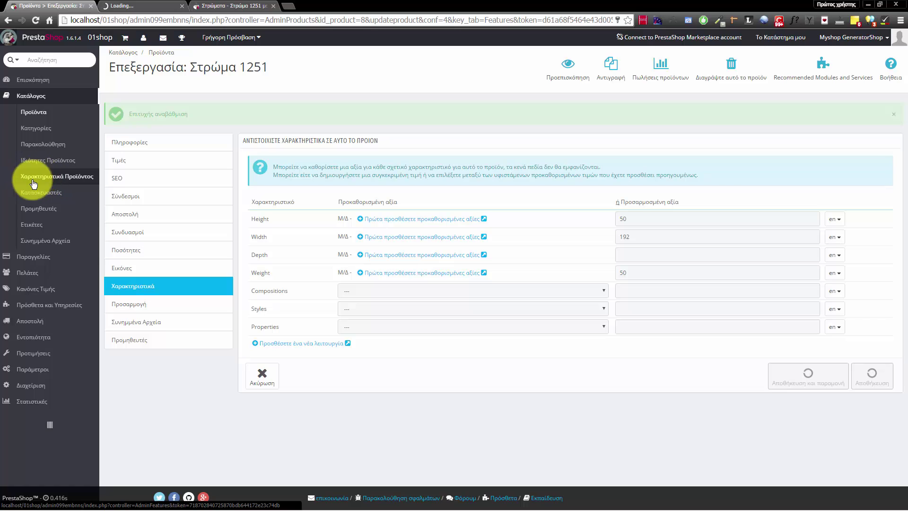
pyautogui.click(146, 5)
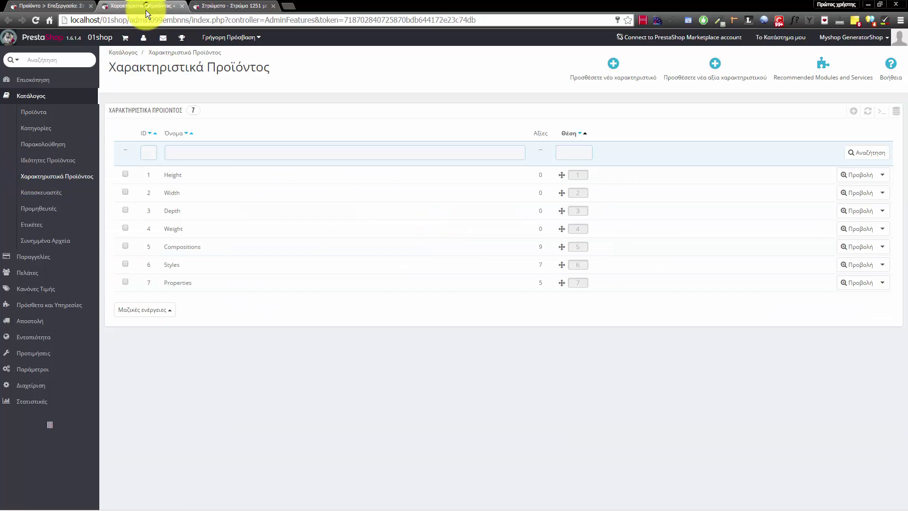
pyautogui.click(613, 63)
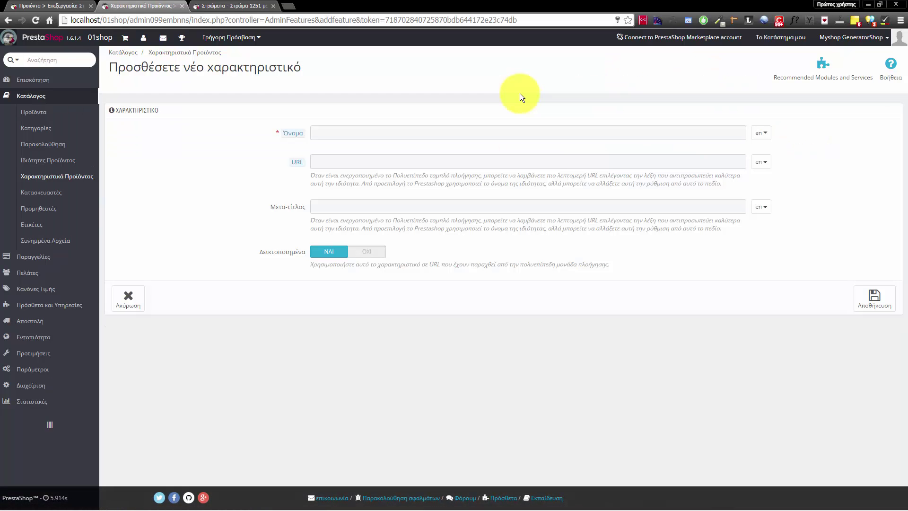
pyautogui.click(423, 128)
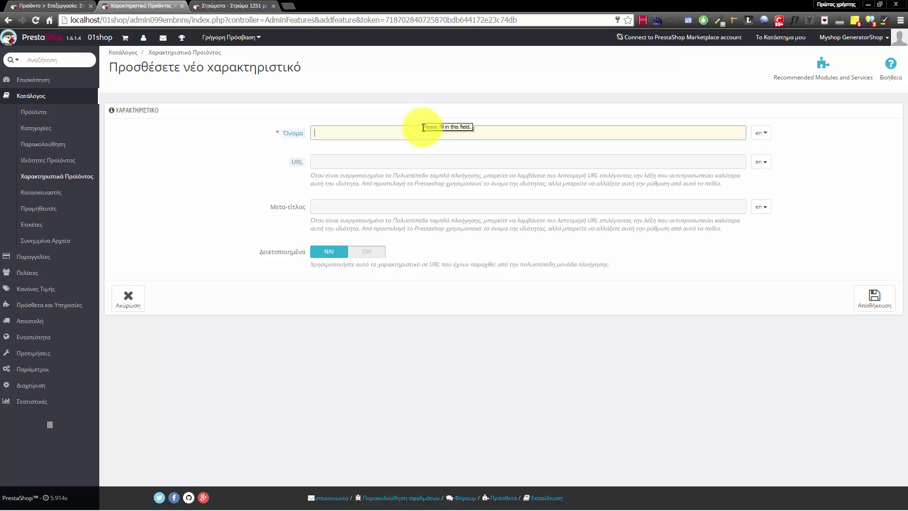
pyautogui.write('Τύπος Στρώματος')
pyautogui.press('Tab')
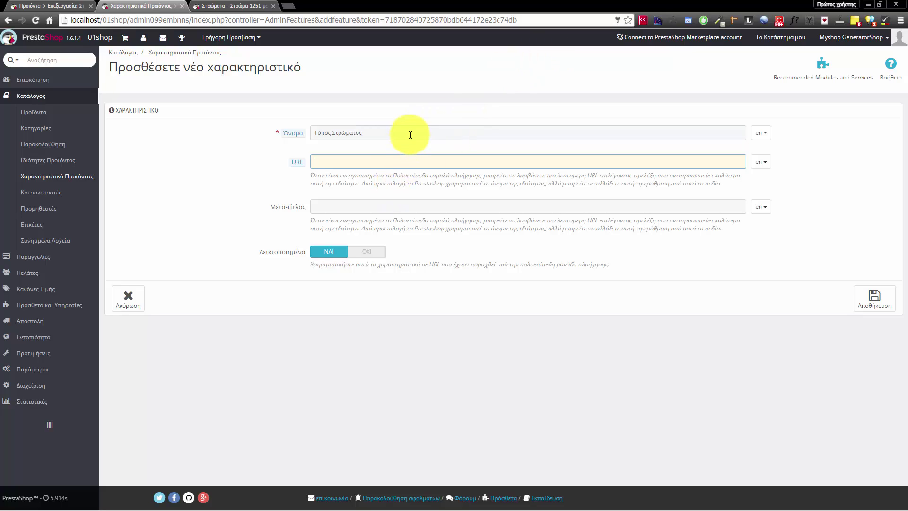
# Reuse the feature's name in its meta title (Μετα-τίτλος) as "Τύπος Στρώματος | 01shop" and save the new feature
pyautogui.tripleClick(410, 133)
pyautogui.hotkey('ctrl', 'x')
pyautogui.click(379, 206)
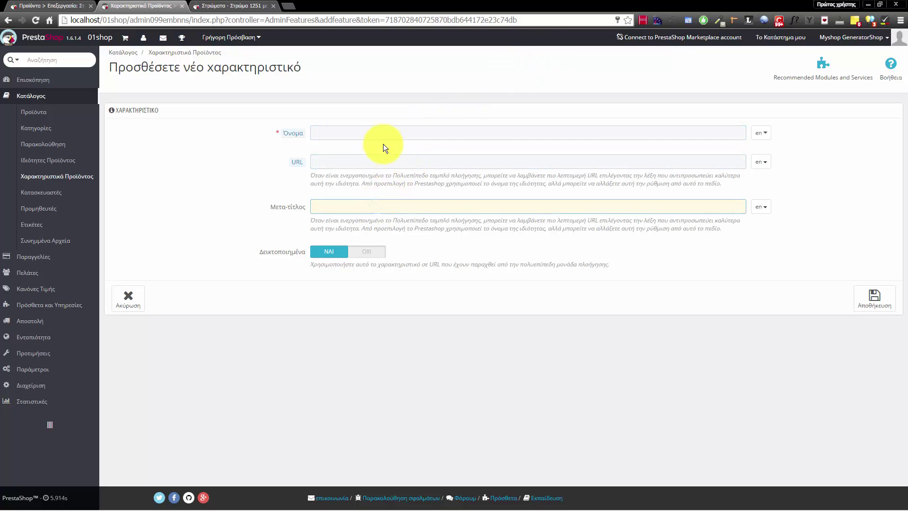
pyautogui.click(382, 134)
pyautogui.hotkey('ctrl', 'v')
pyautogui.click(366, 206)
pyautogui.hotkey('ctrl', 'v')
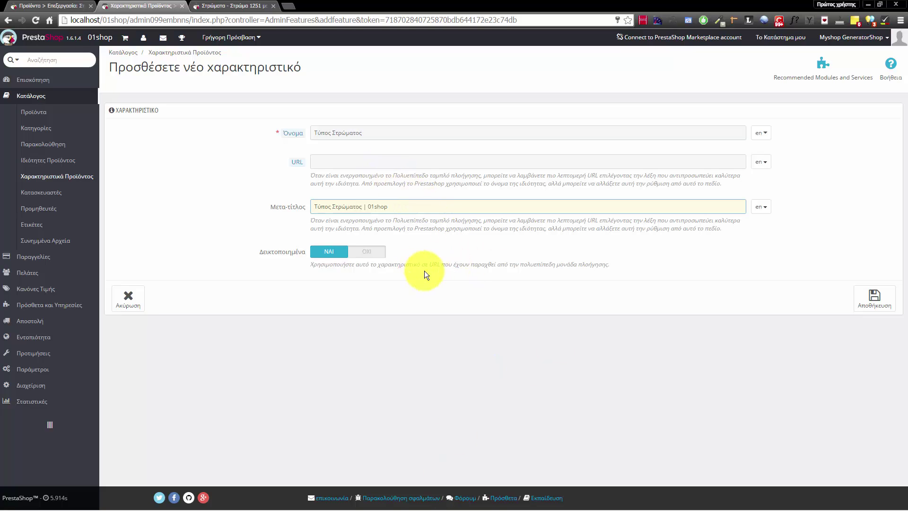
pyautogui.click(872, 298)
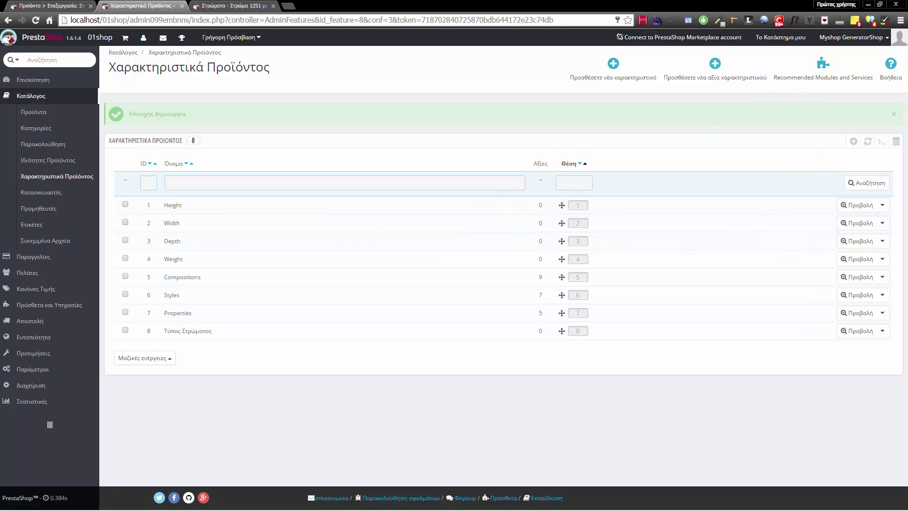
# Start a new feature value for Τύπος Στρώματος and set its value (Αξία) to "Σκληρό"
pyautogui.click(591, 355)
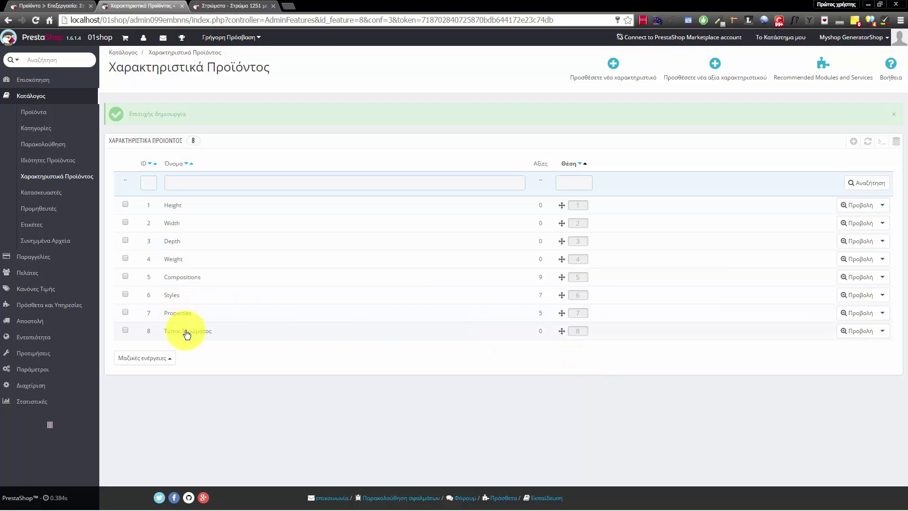
pyautogui.click(715, 64)
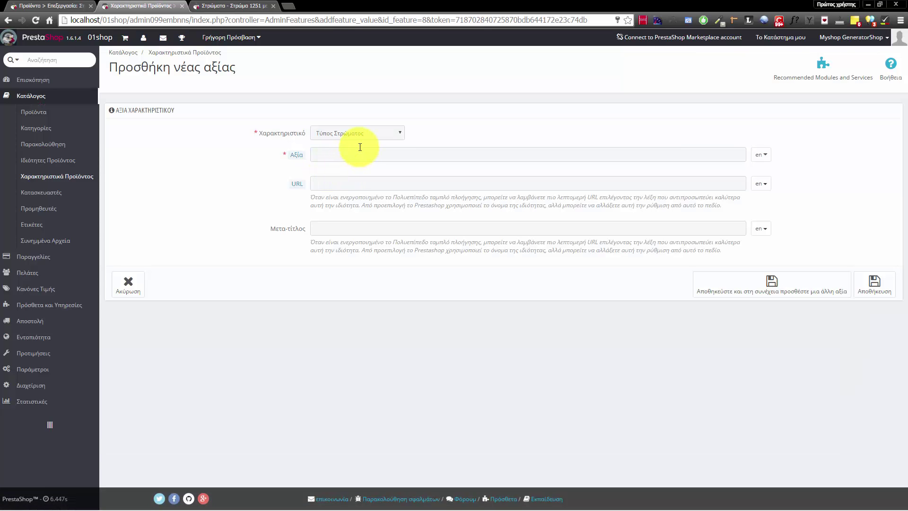
pyautogui.click(371, 133)
pyautogui.click(366, 134)
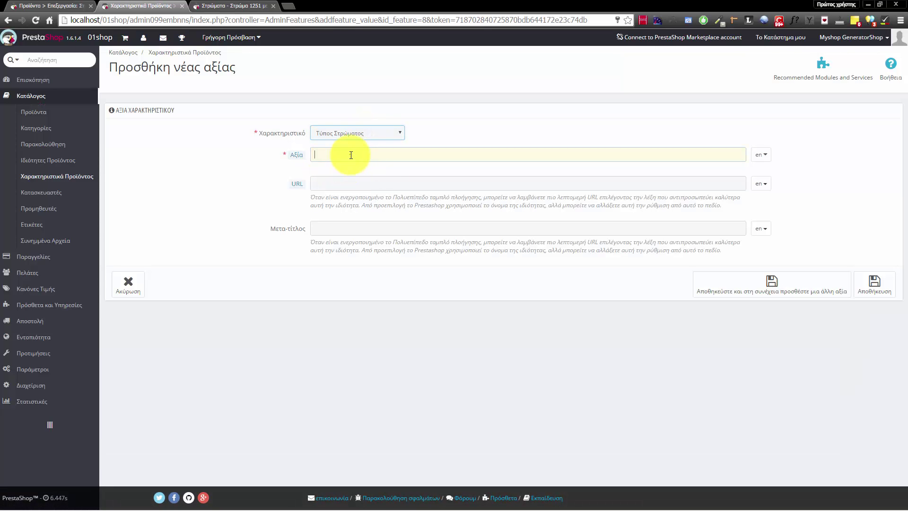
pyautogui.click(352, 157)
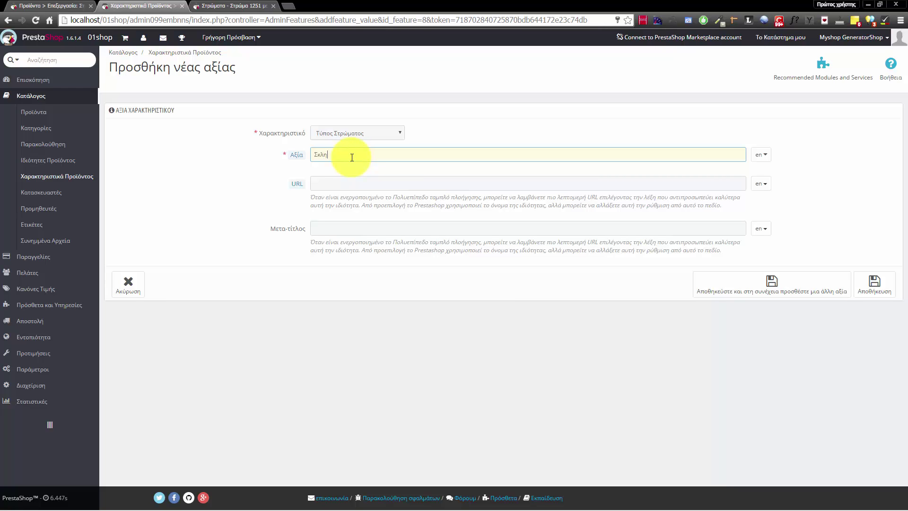
pyautogui.write('Σκληρο')
pyautogui.press('Tab')
pyautogui.press('Tab')
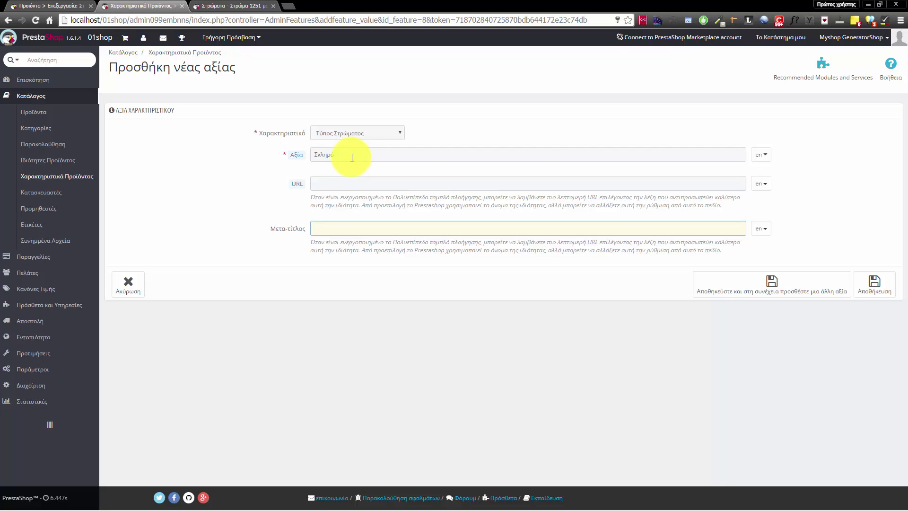
# Copy "Σκληρό" into the meta title (Μετα-τίτλος) and save the value, continuing with another one
pyautogui.doubleClick(352, 158)
pyautogui.press('BackSpace')
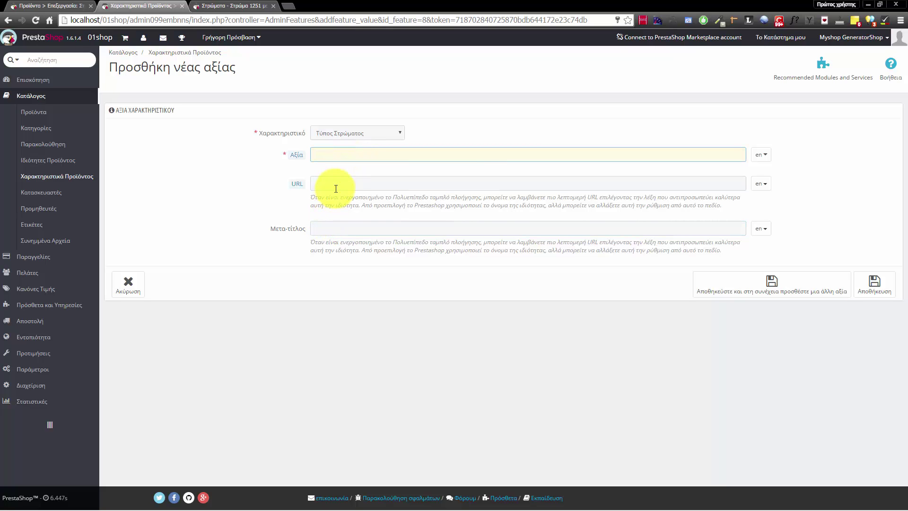
pyautogui.hotkey('ctrl', 'v')
pyautogui.click(361, 225)
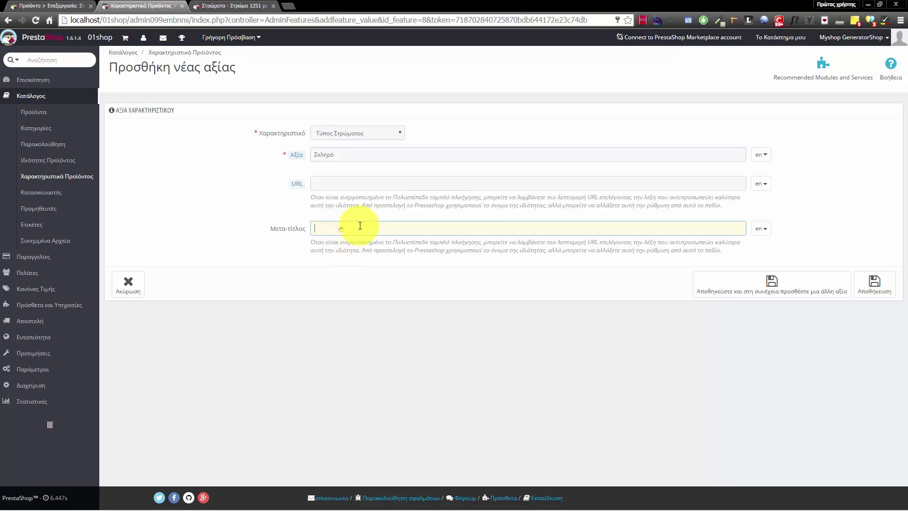
pyautogui.hotkey('ctrl', 'v')
pyautogui.click(805, 295)
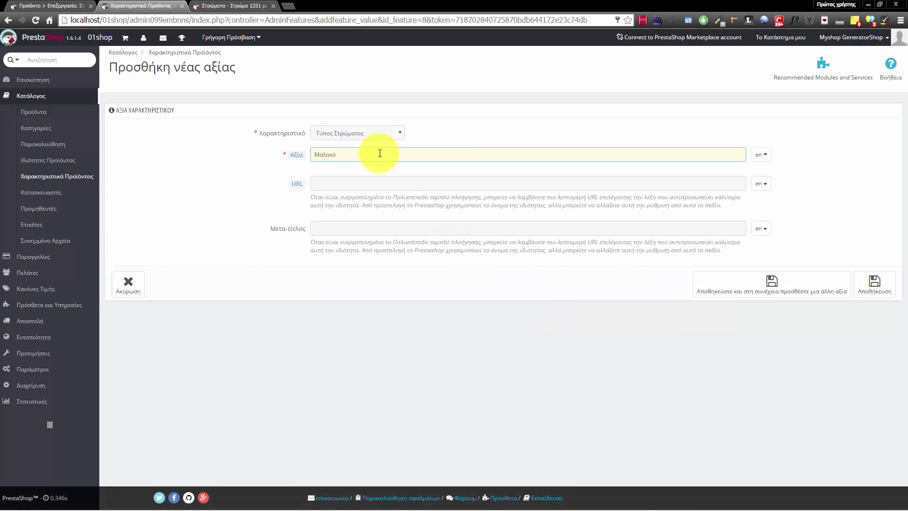
# Add the value "Μαλακό" to Τύπος Στρώματος with the meta title "Μαλακό στρώμα" and save it
pyautogui.write('Μαλακό')
pyautogui.hotkey('ctrl', 'a')
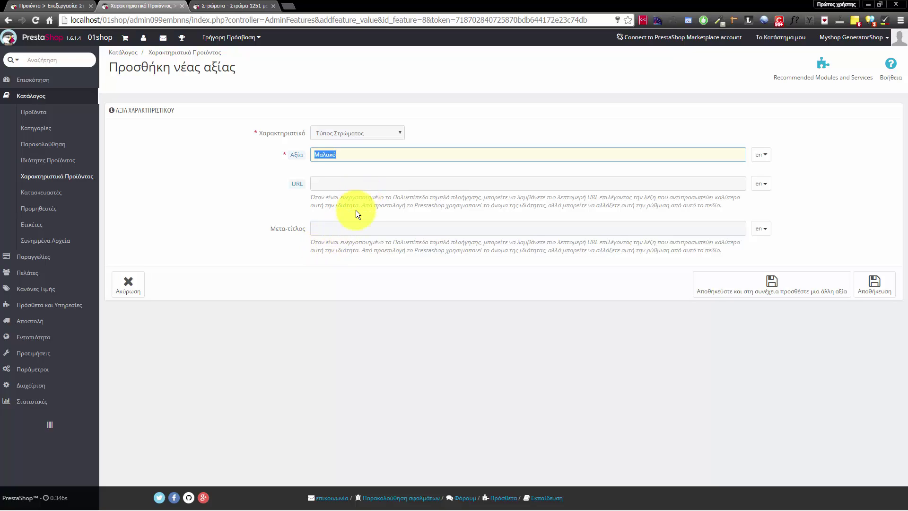
pyautogui.hotkey('ctrl', 'c')
pyautogui.click(361, 228)
pyautogui.hotkey('ctrl', 'v')
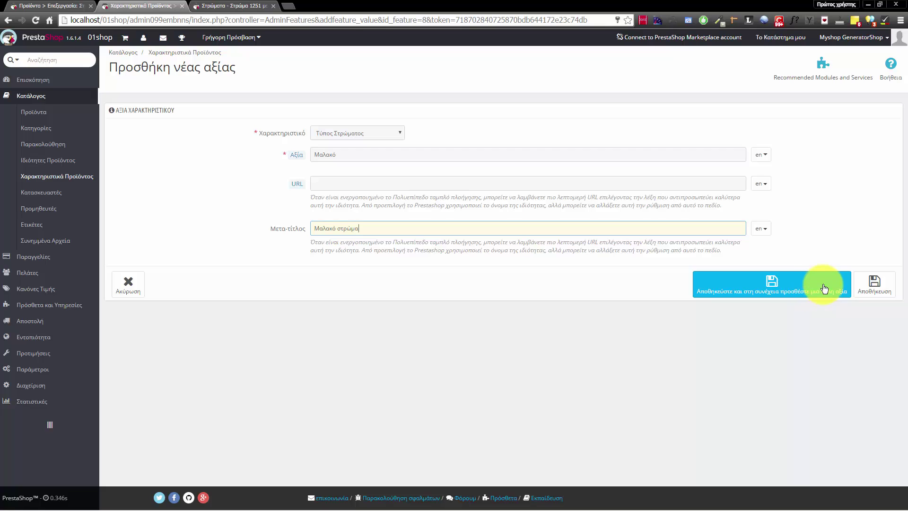
pyautogui.click(875, 292)
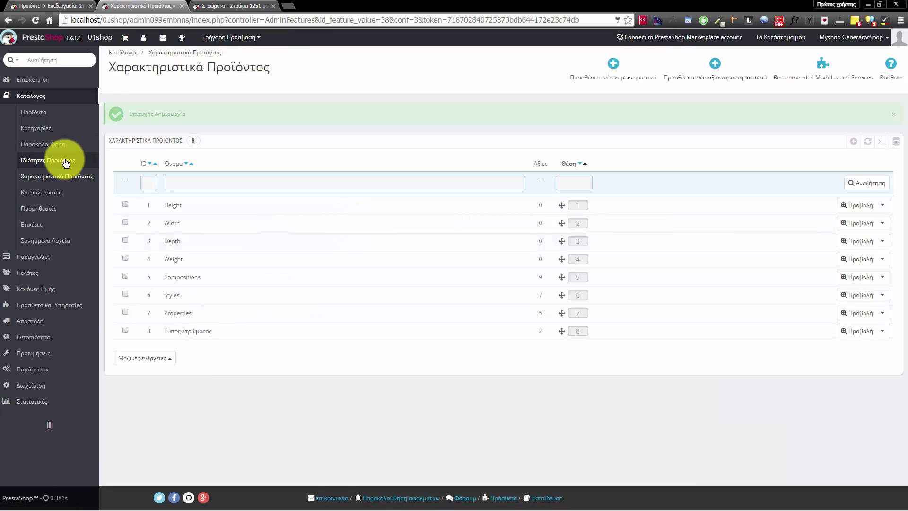
# Return to the features of Στρώμα 1251 and choose Μαλακό as the predefined value of Τύπος Στρώματος
pyautogui.click(52, 5)
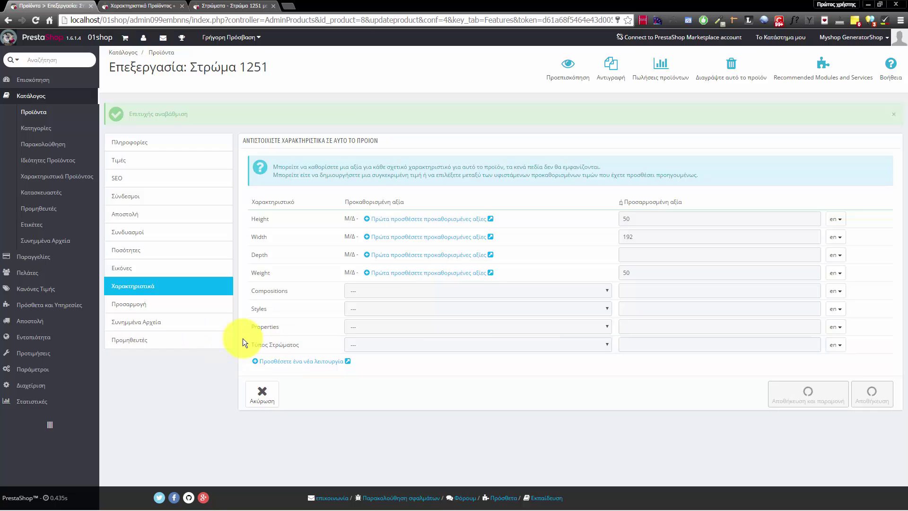
pyautogui.moveTo(251, 346); pyautogui.dragTo(294, 348)
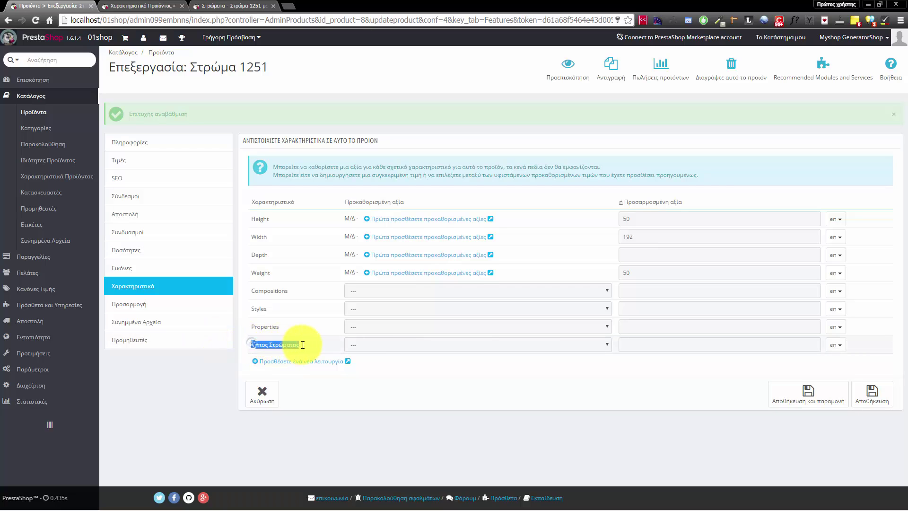
pyautogui.click(430, 350)
pyautogui.click(410, 365)
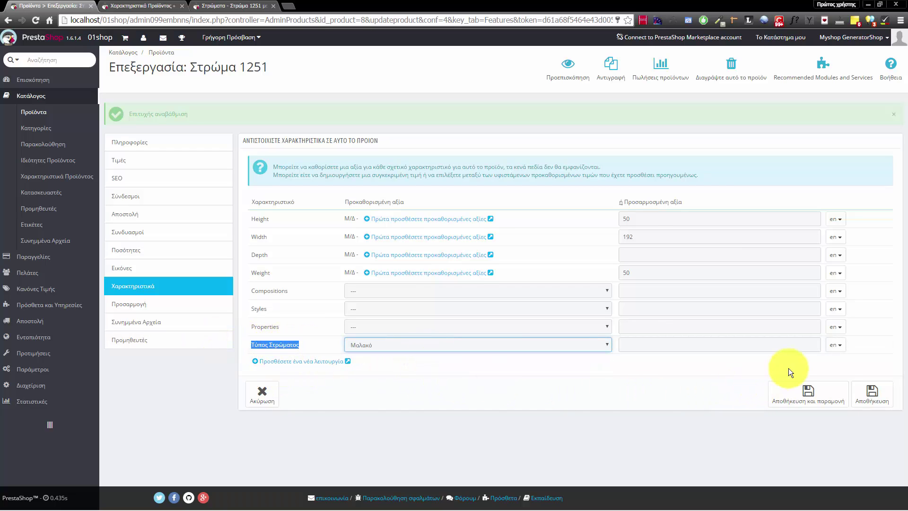
pyautogui.click(732, 344)
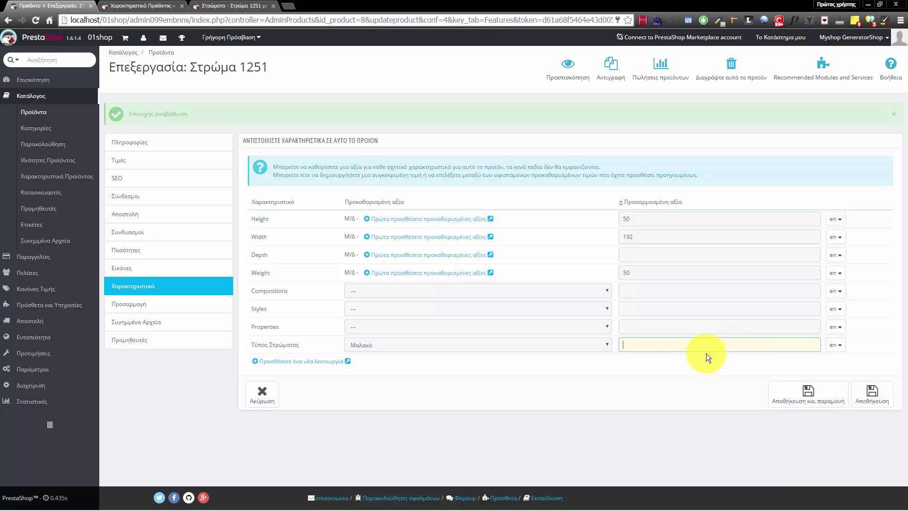
# Open the form for adding a new feature from the product's features and look at its heading
pyautogui.click(323, 360)
pyautogui.click(499, 96)
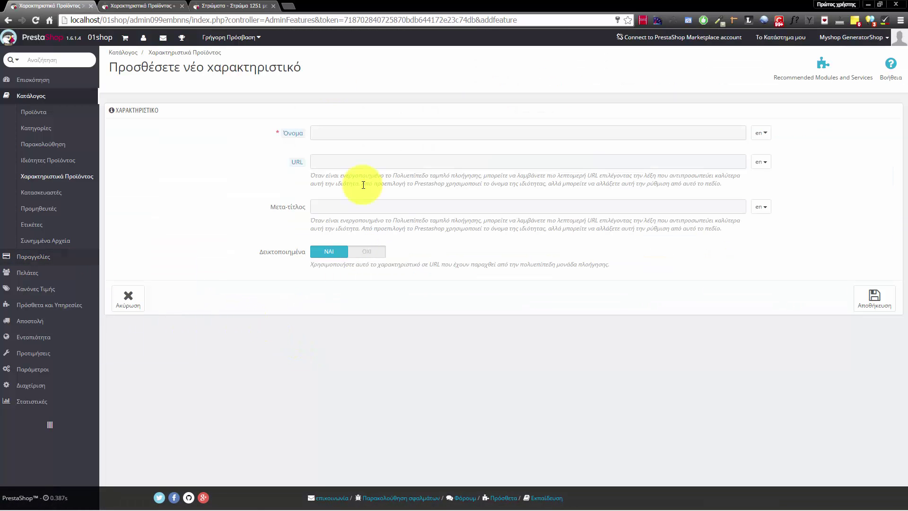
pyautogui.moveTo(162, 70); pyautogui.dragTo(300, 68)
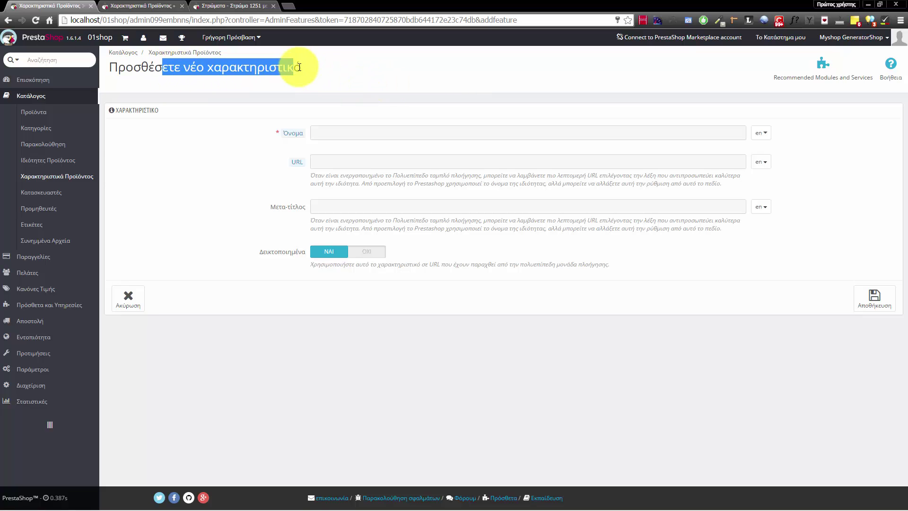
# Reopen the features of Στρώμα 1251, set Τύπος Στρώματος to Μαλακό, save the product and open it again from the product list
pyautogui.click(47, 112)
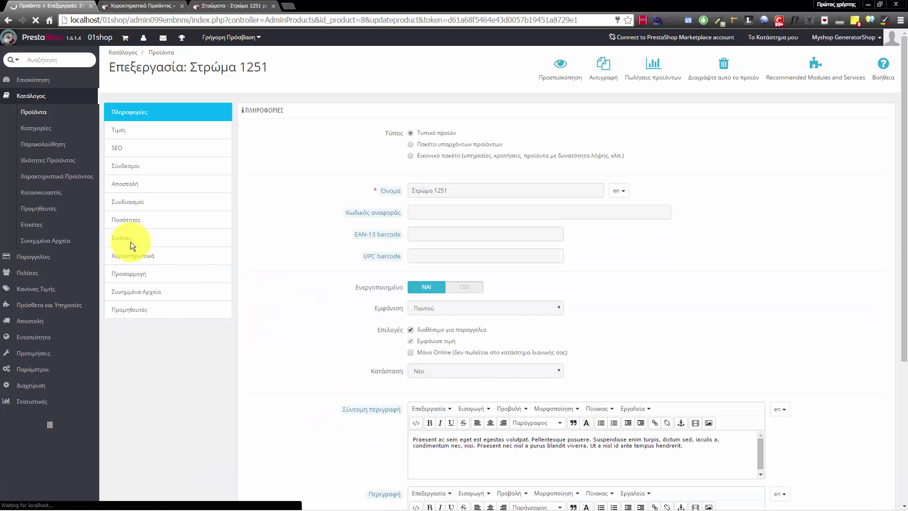
pyautogui.click(137, 254)
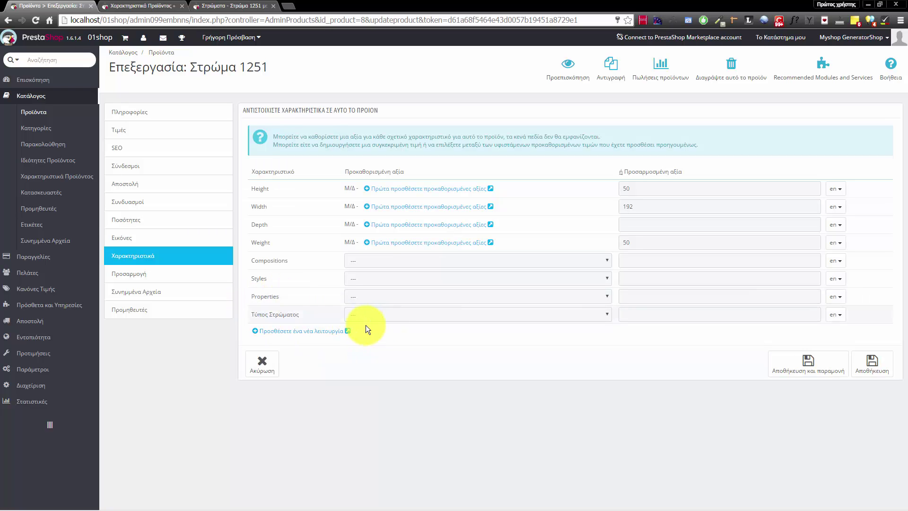
pyautogui.click(375, 314)
pyautogui.click(393, 333)
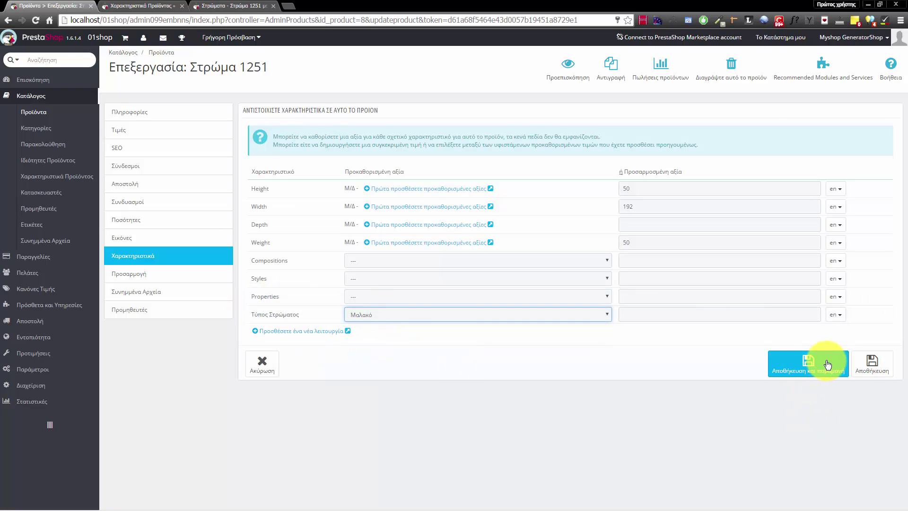
pyautogui.click(875, 371)
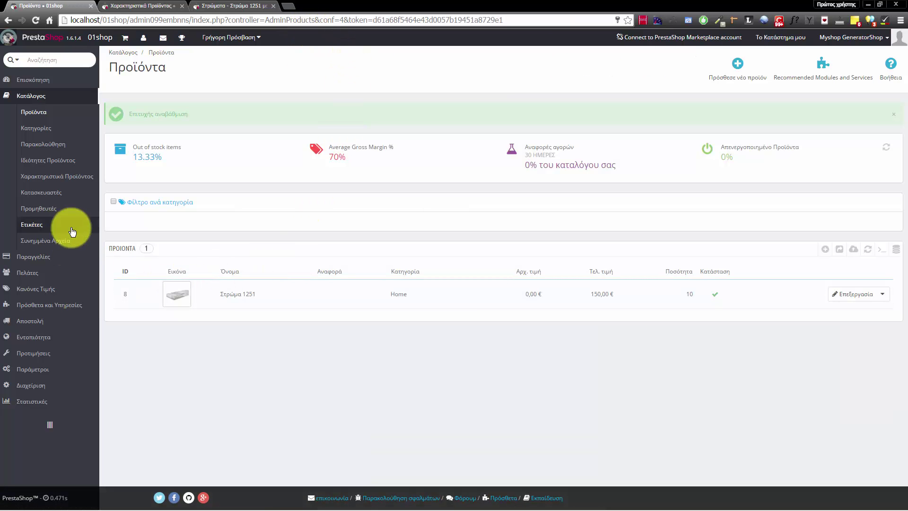
pyautogui.click(235, 296)
# Examine the data sheet with the features on the storefront page of Στρώμα 1251
pyautogui.click(164, 4)
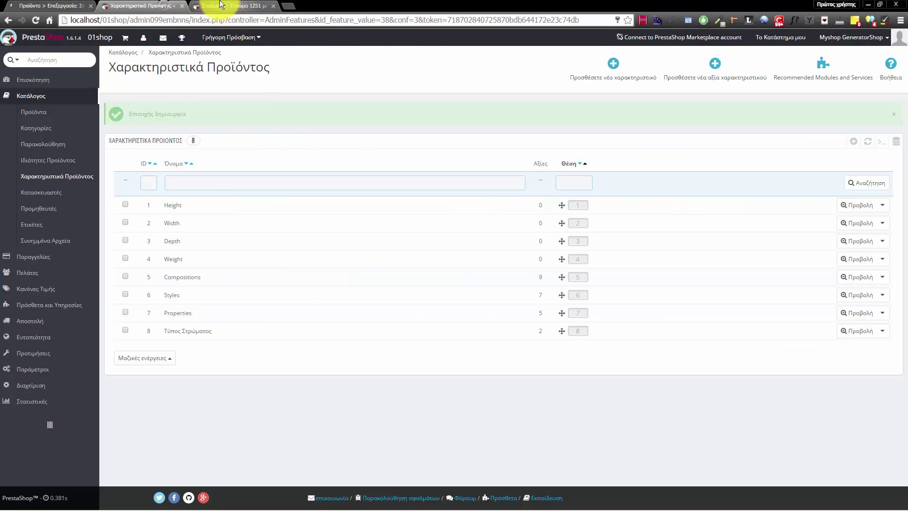
pyautogui.click(227, 5)
pyautogui.scroll(-5, 493, 371)
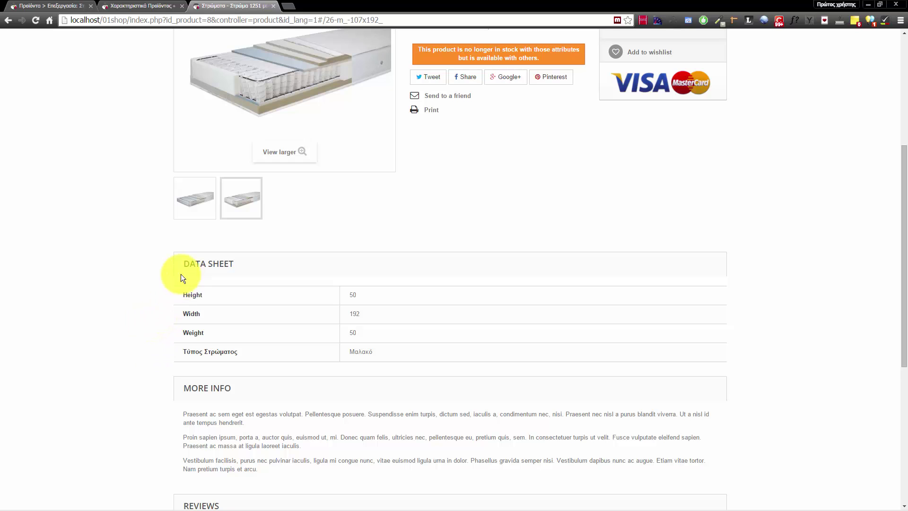
pyautogui.tripleClick(192, 266)
pyautogui.moveTo(172, 296); pyautogui.dragTo(239, 292)
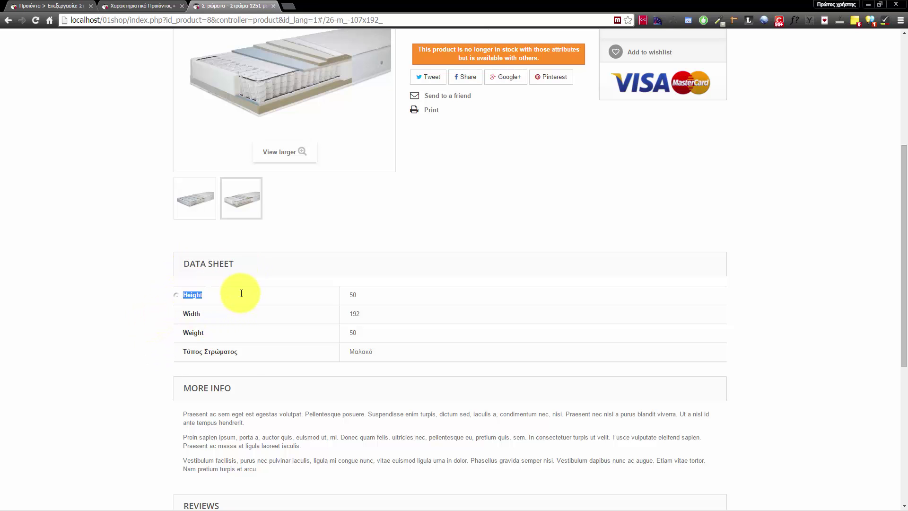
pyautogui.tripleClick(219, 263)
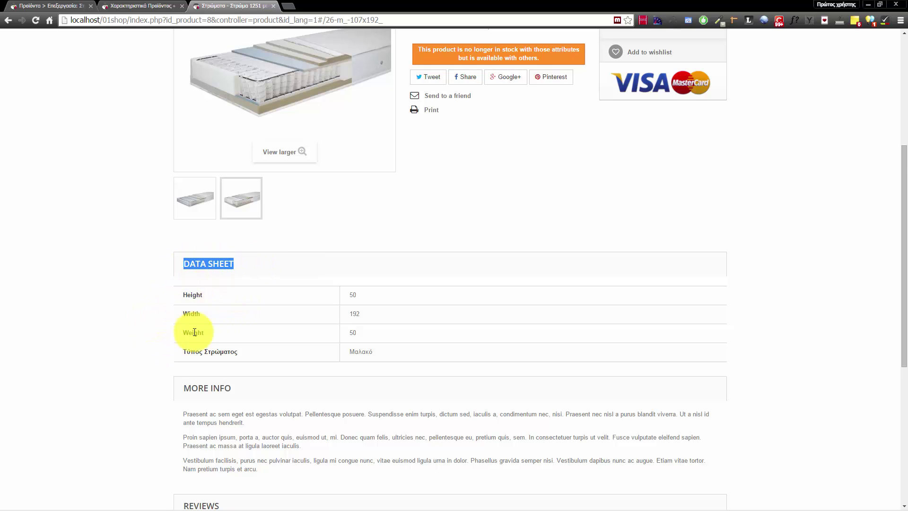
pyautogui.scroll(-6, 203, 360)
# Switch the storefront language to Greek (ελληνικά)
pyautogui.scroll(10, 220, 378)
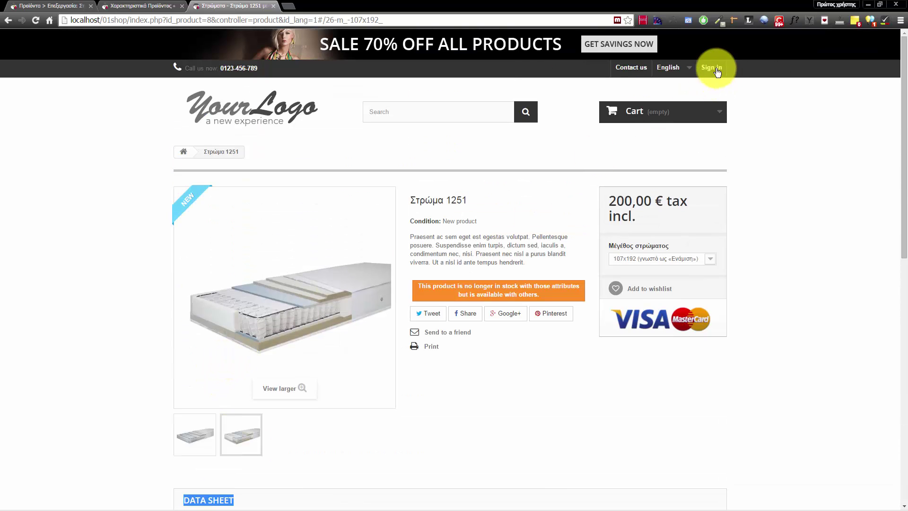
pyautogui.click(685, 70)
pyautogui.click(674, 102)
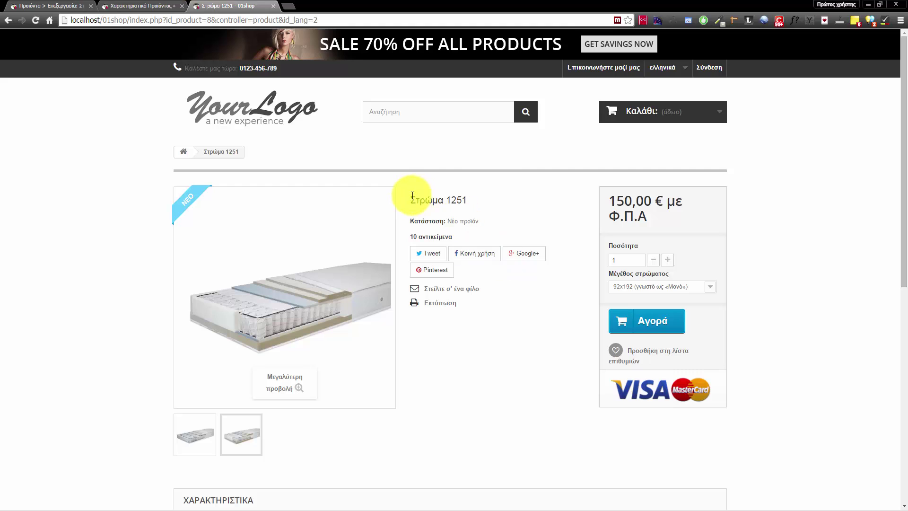
# Examine the Greek texts on the storefront page of Στρώμα 1251: product name, price label, features, reviews and page header
pyautogui.moveTo(410, 199); pyautogui.dragTo(486, 197)
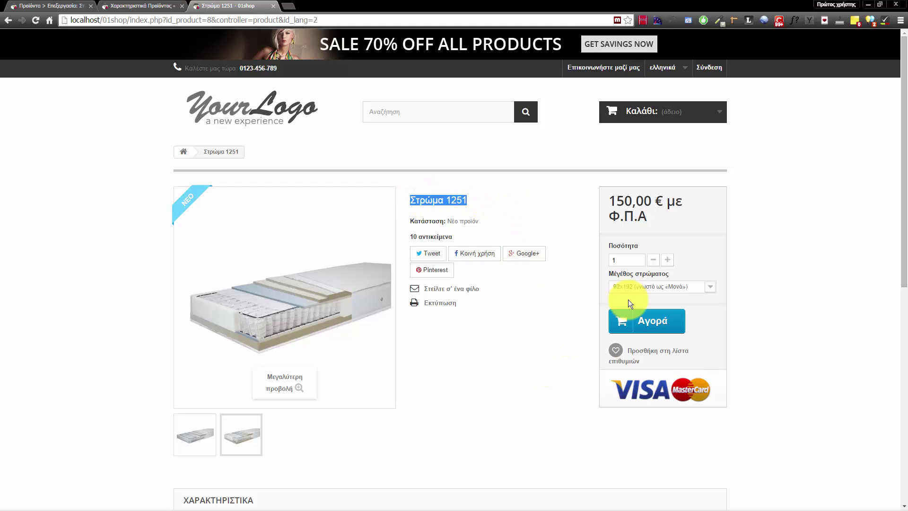
pyautogui.moveTo(649, 216); pyautogui.dragTo(670, 204)
pyautogui.doubleClick(617, 215)
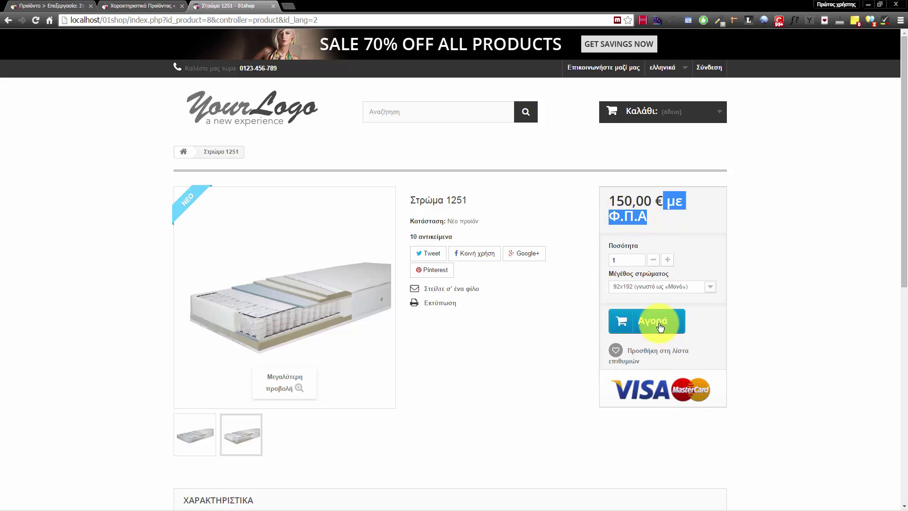
pyautogui.scroll(-6, 651, 272)
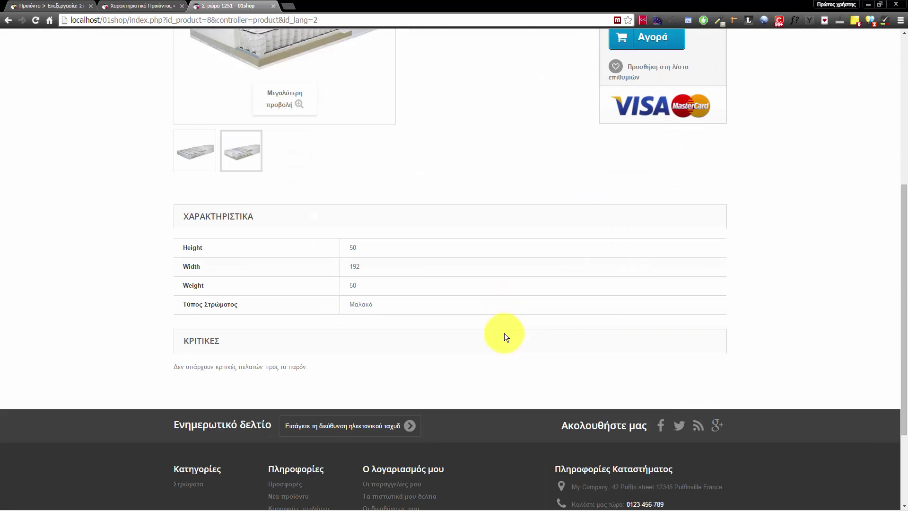
pyautogui.doubleClick(192, 218)
pyautogui.doubleClick(203, 341)
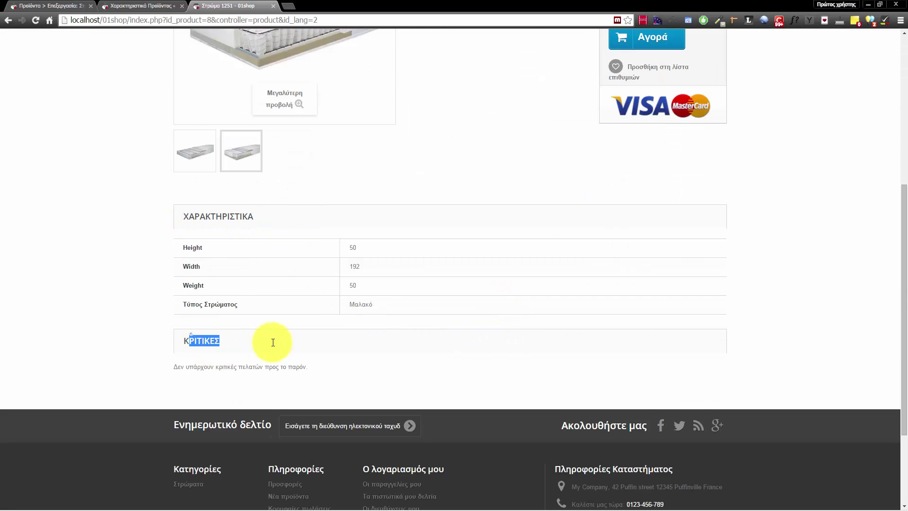
pyautogui.scroll(6, 559, 362)
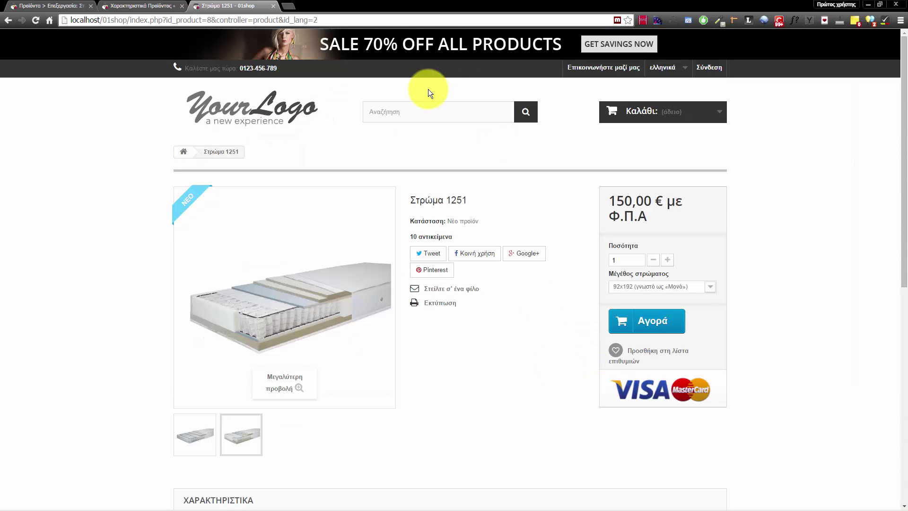
pyautogui.moveTo(183, 68); pyautogui.dragTo(281, 114)
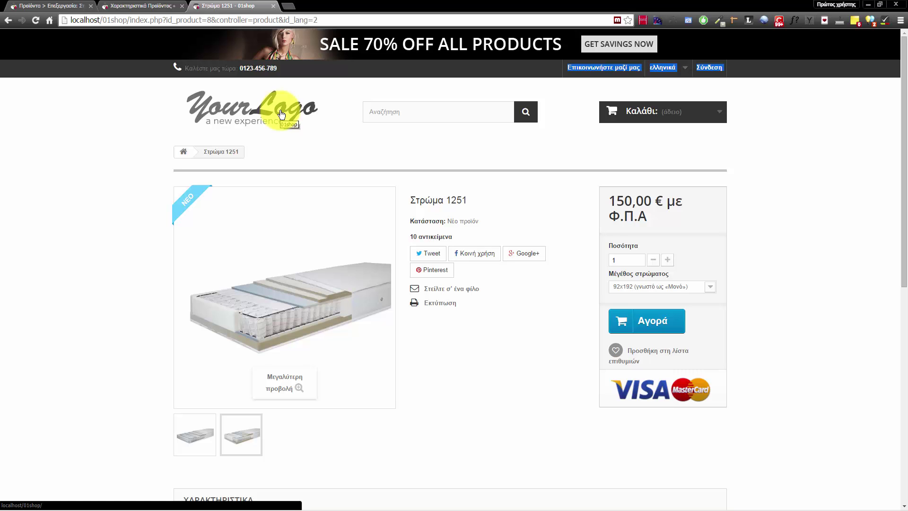
# Look at the Εντοπιότητα options for languages and translations in the back office, then return to the storefront page
pyautogui.click(47, 5)
pyautogui.moveTo(41, 324)
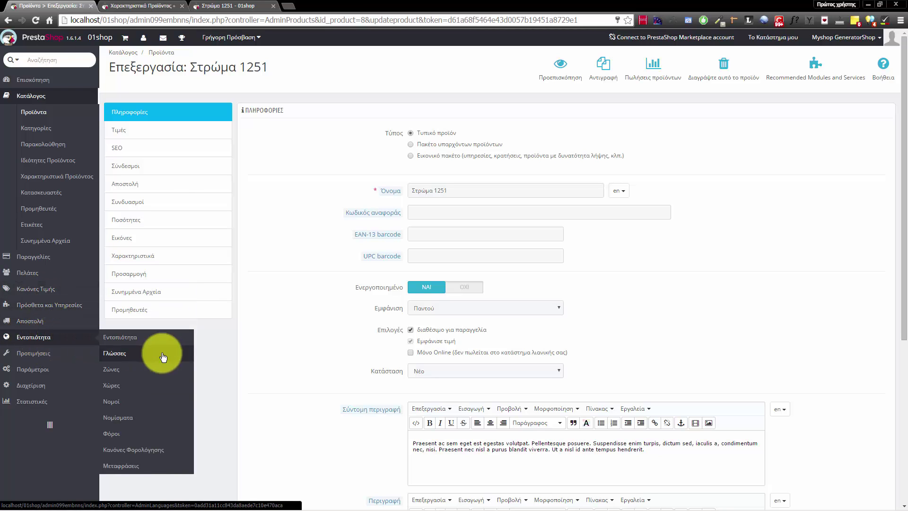
pyautogui.click(204, 6)
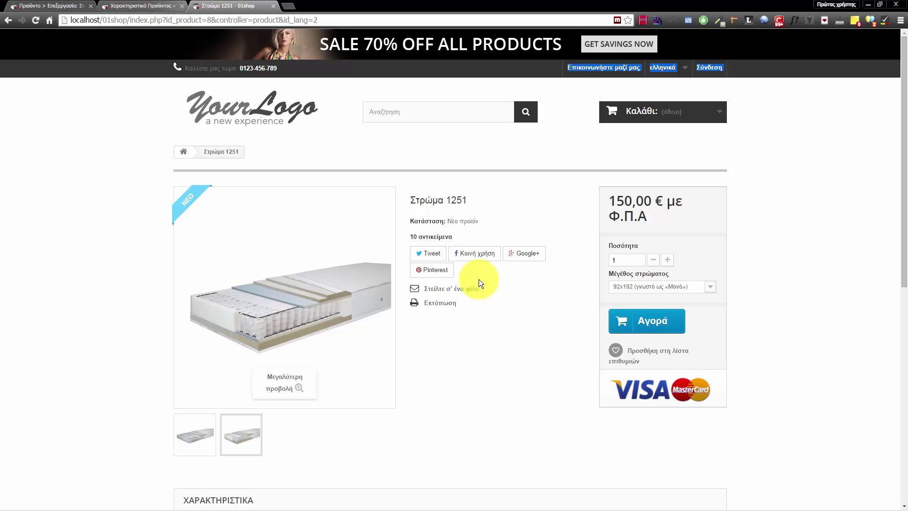
# Examine the ΧΑΡΑΚΤΗΡΙΣΤΙΚΑ table on the storefront page, including the Height and Τύπος Στρώματος rows
pyautogui.scroll(-6, 355, 334)
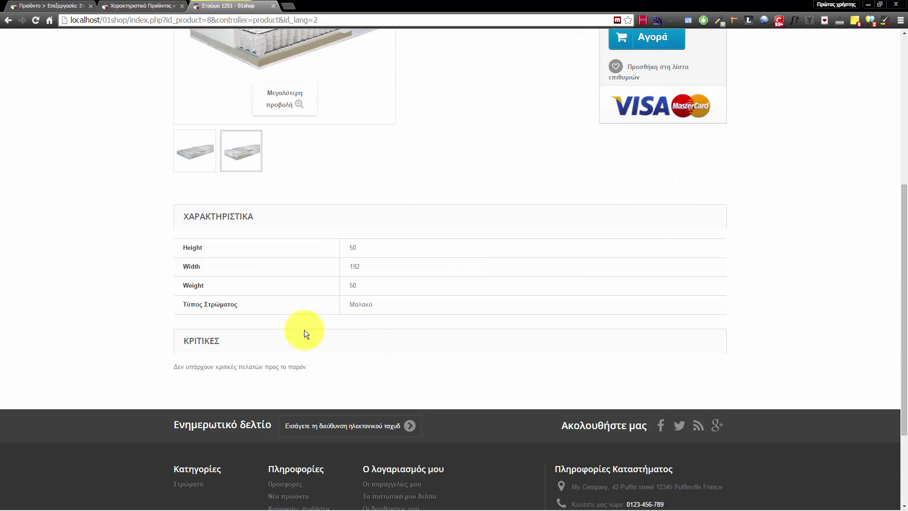
pyautogui.moveTo(188, 216); pyautogui.dragTo(355, 232)
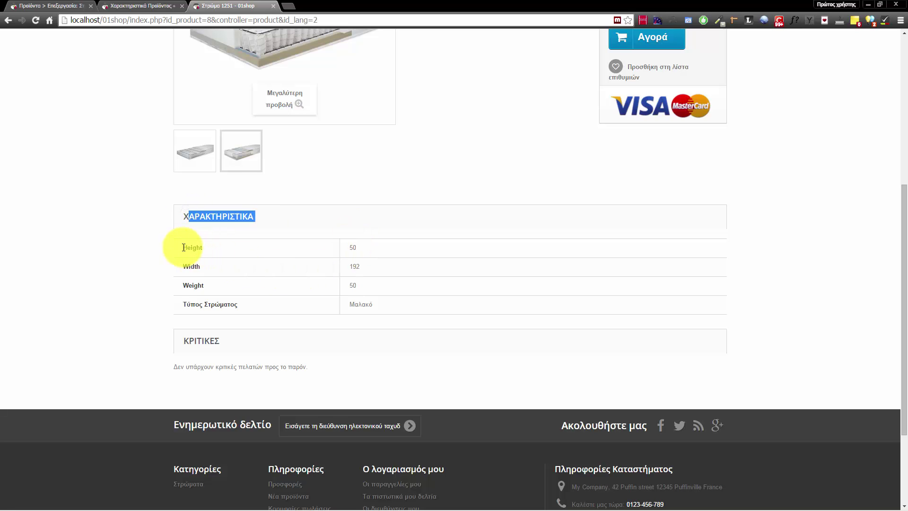
pyautogui.moveTo(172, 243); pyautogui.dragTo(393, 255)
pyautogui.moveTo(178, 305); pyautogui.dragTo(371, 307)
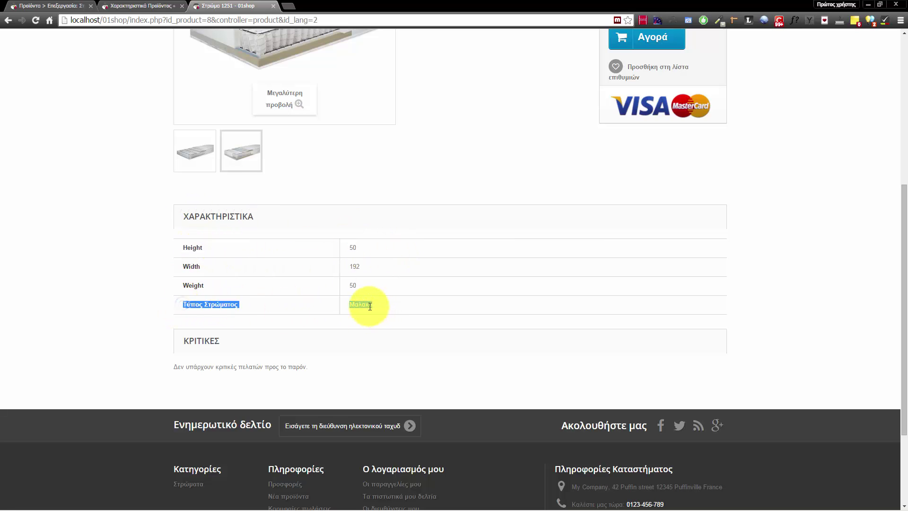
pyautogui.doubleClick(368, 305)
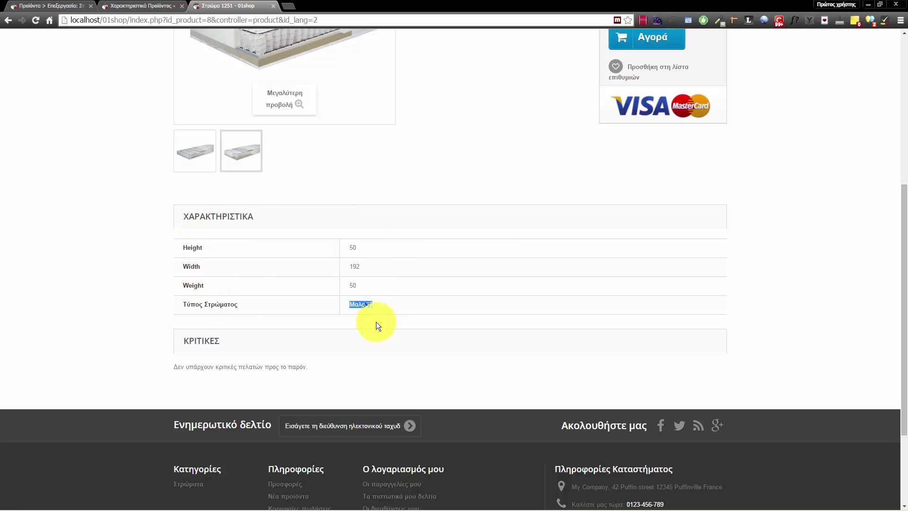
# Bring up the product list in the second back-office page and close that duplicate page
pyautogui.click(125, 5)
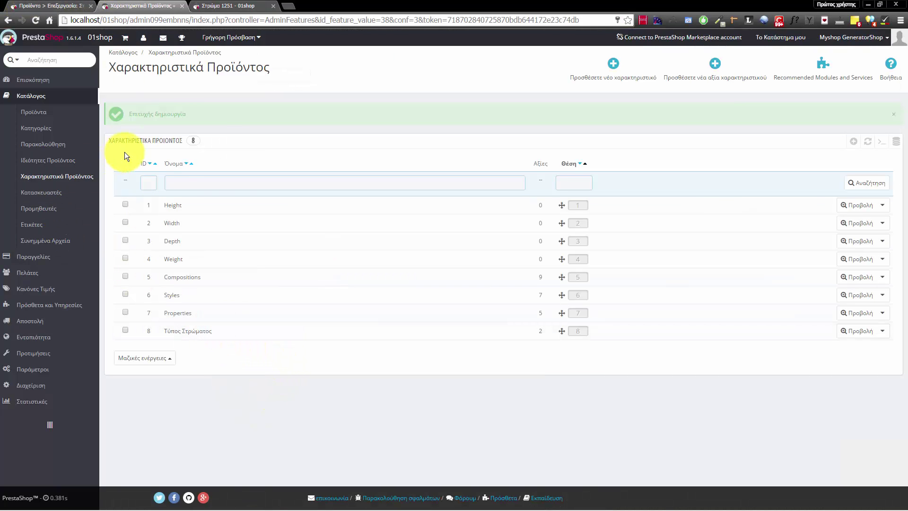
pyautogui.click(53, 113)
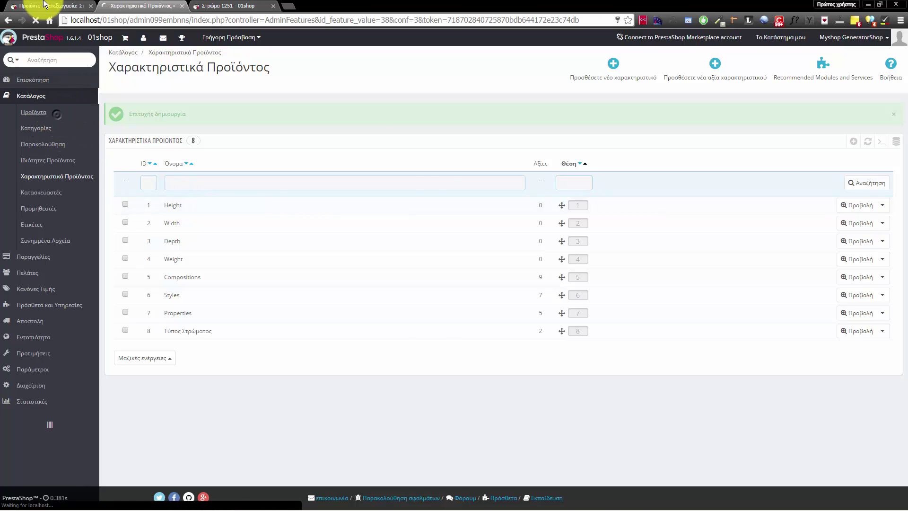
pyautogui.click(47, 6)
pyautogui.click(144, 6)
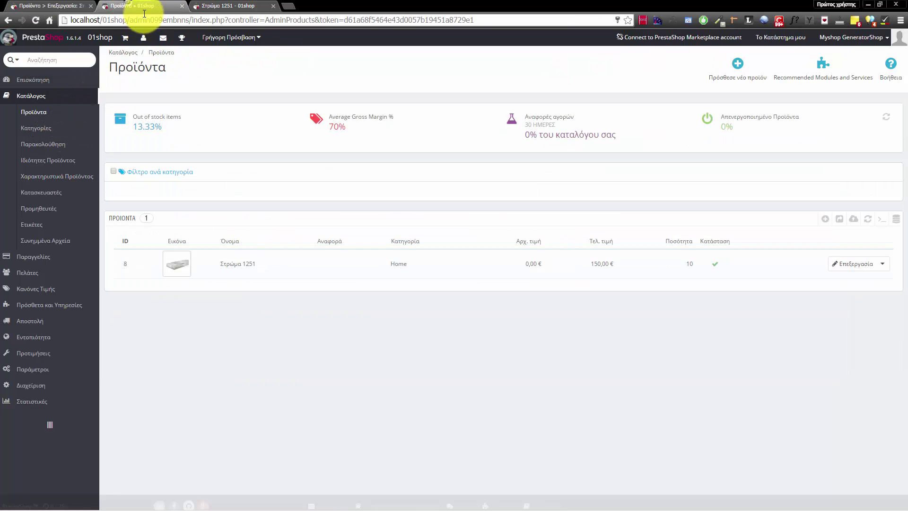
pyautogui.click(182, 5)
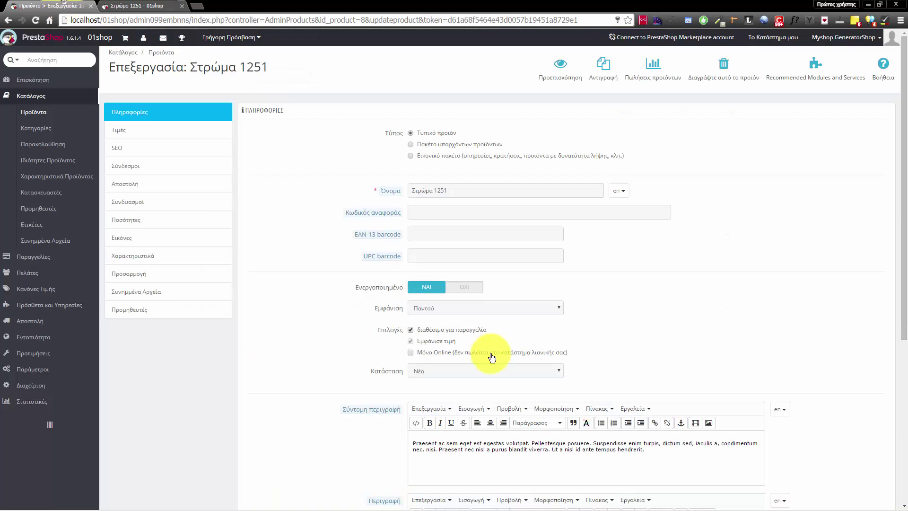
# Open the Προσαρμογή settings of Στρώμα 1251 and examine the file field and text field options
pyautogui.click(57, 6)
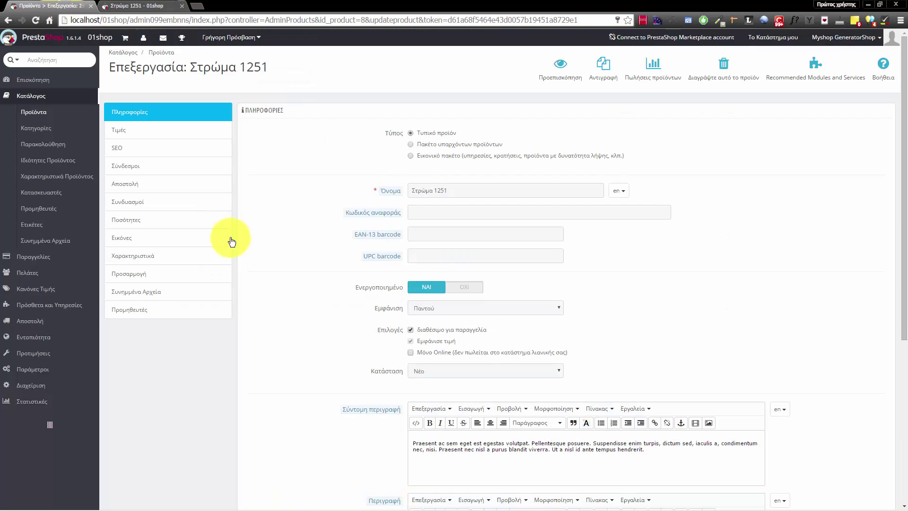
pyautogui.click(142, 276)
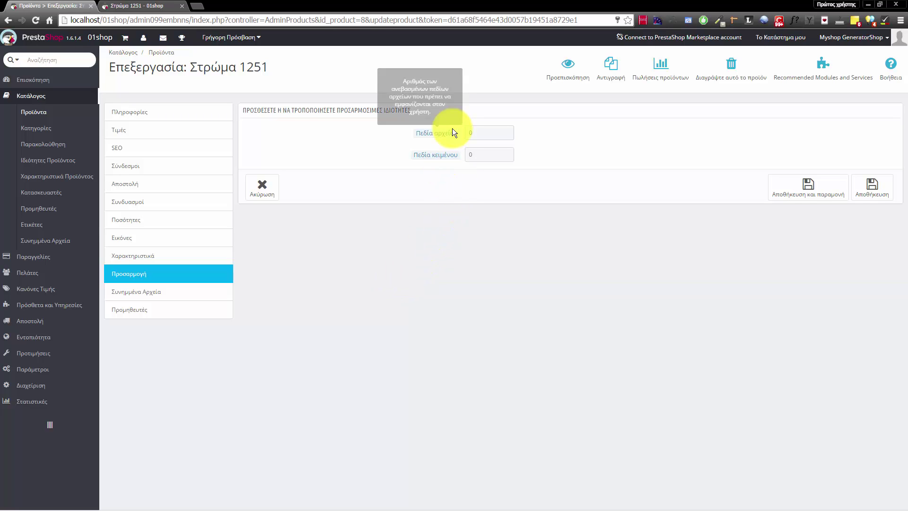
pyautogui.moveTo(447, 154)
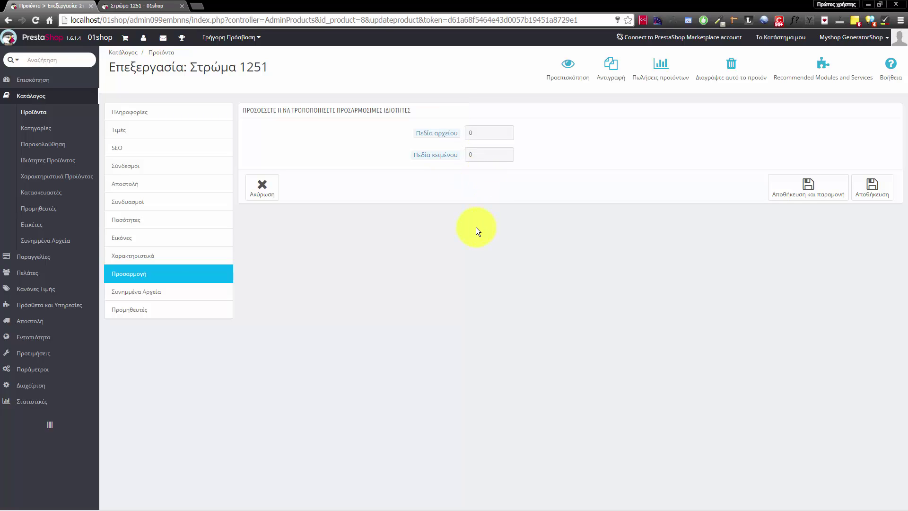
# Open the Συνημμένα Αρχεία settings of Στρώμα 1251 and compare the attachment form with the product's storefront page
pyautogui.click(144, 296)
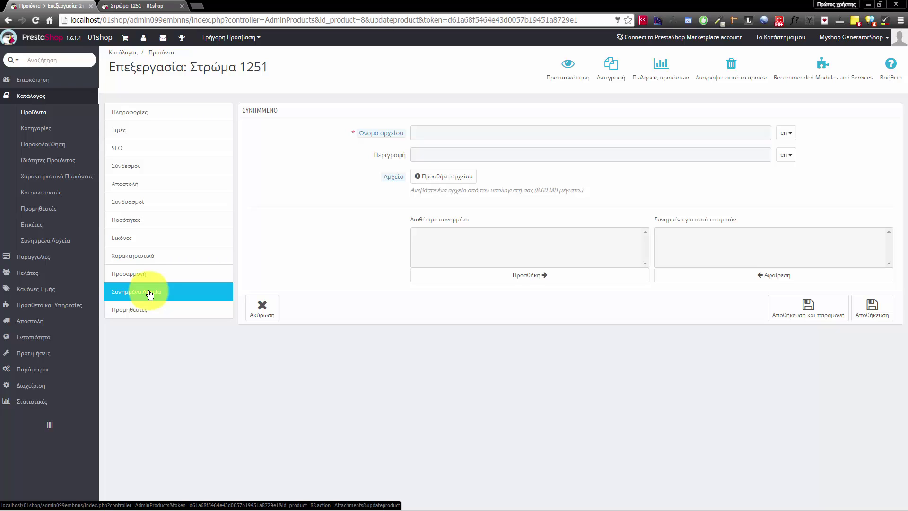
pyautogui.click(142, 6)
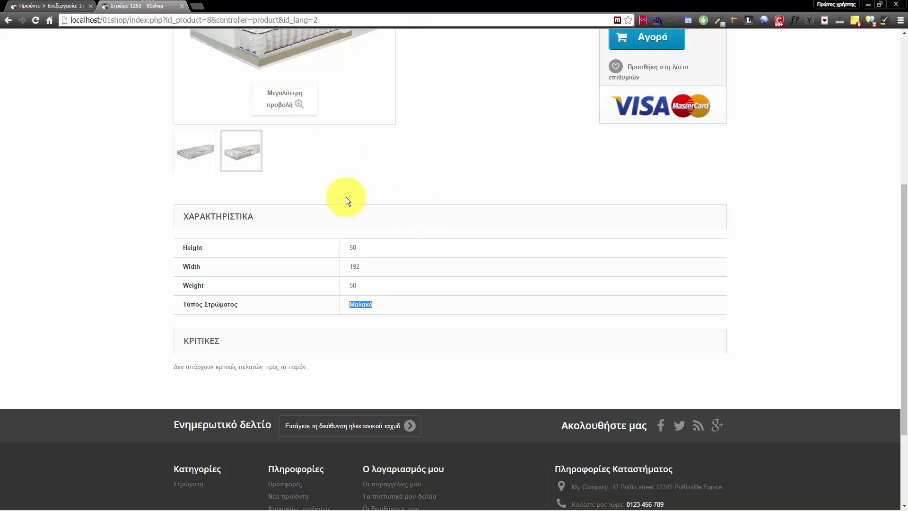
pyautogui.click(342, 179)
pyautogui.scroll(6, 440, 170)
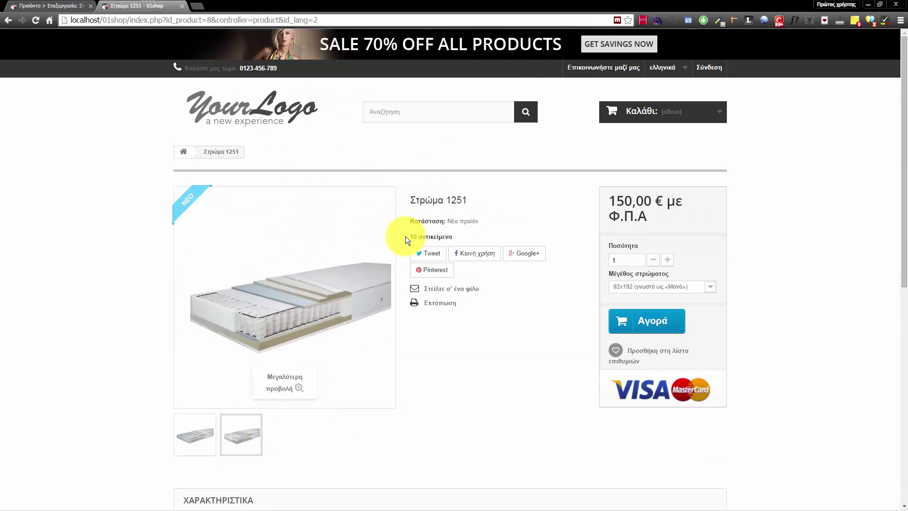
pyautogui.click(79, 5)
pyautogui.click(507, 245)
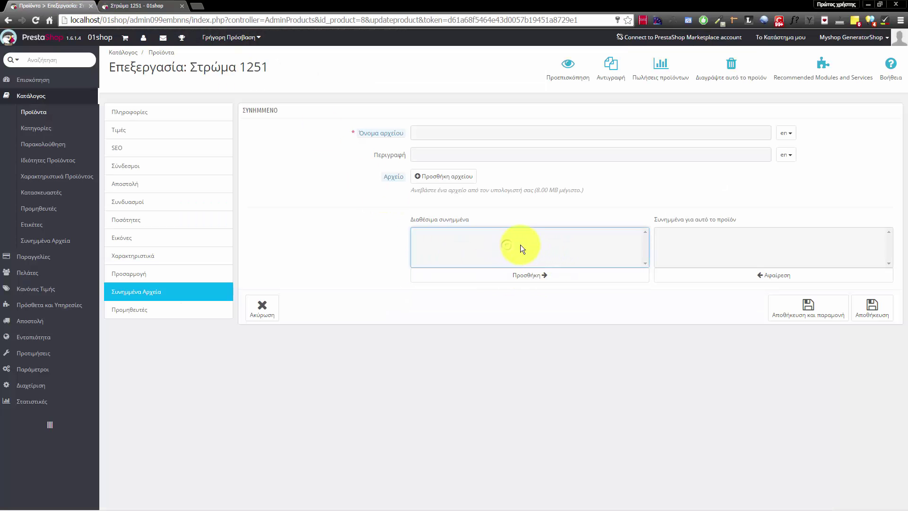
pyautogui.click(126, 6)
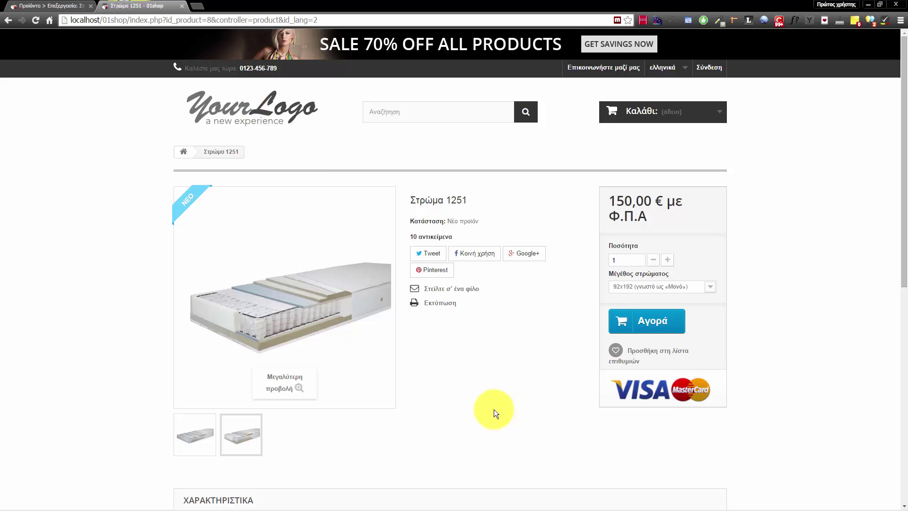
pyautogui.click(80, 6)
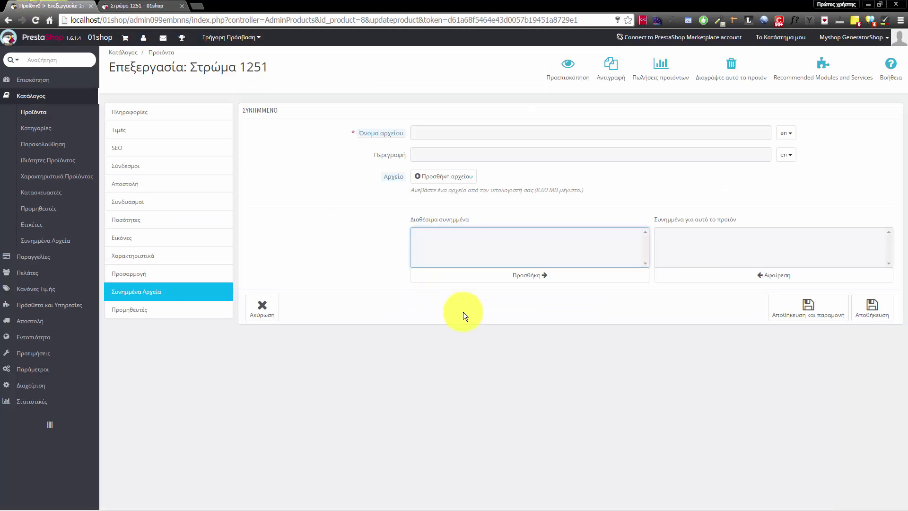
# Try to upload stroma3.png as an attachment without a file name and add it to the product's attachments
pyautogui.click(436, 178)
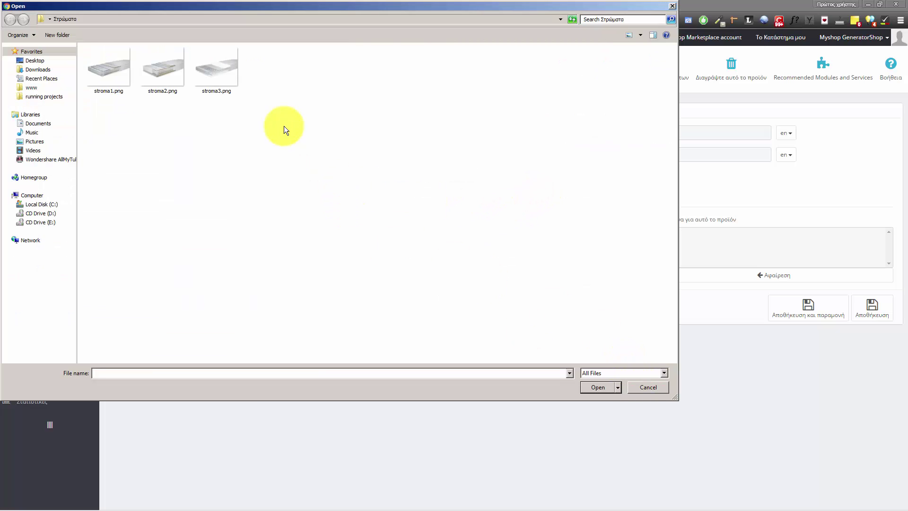
pyautogui.doubleClick(215, 70)
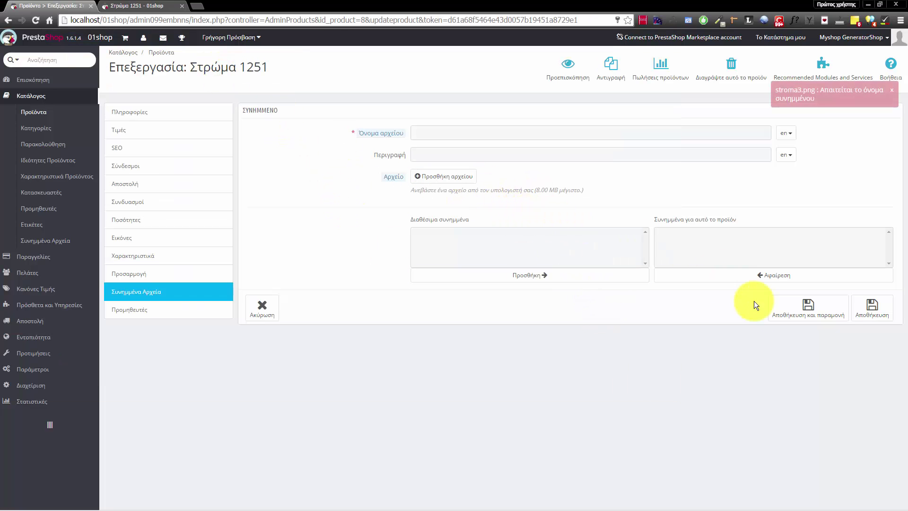
pyautogui.moveTo(821, 90); pyautogui.dragTo(900, 88)
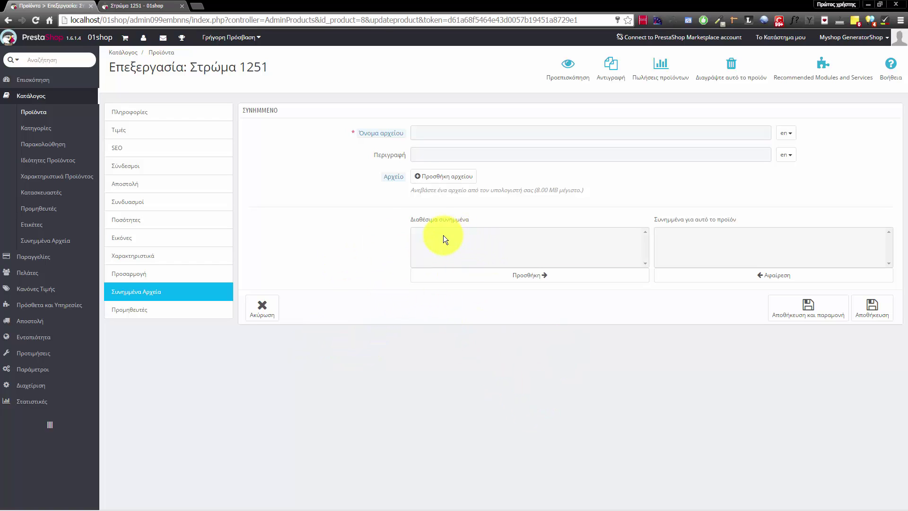
pyautogui.click(530, 275)
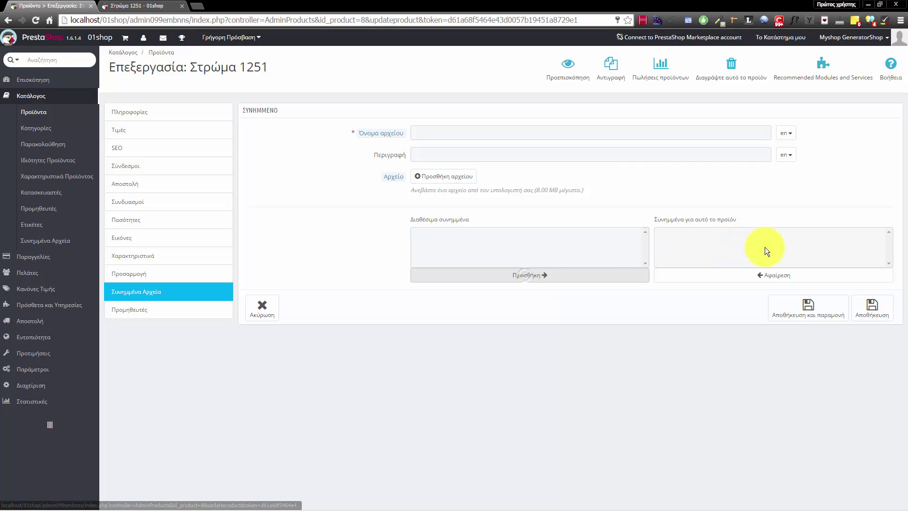
pyautogui.click(762, 247)
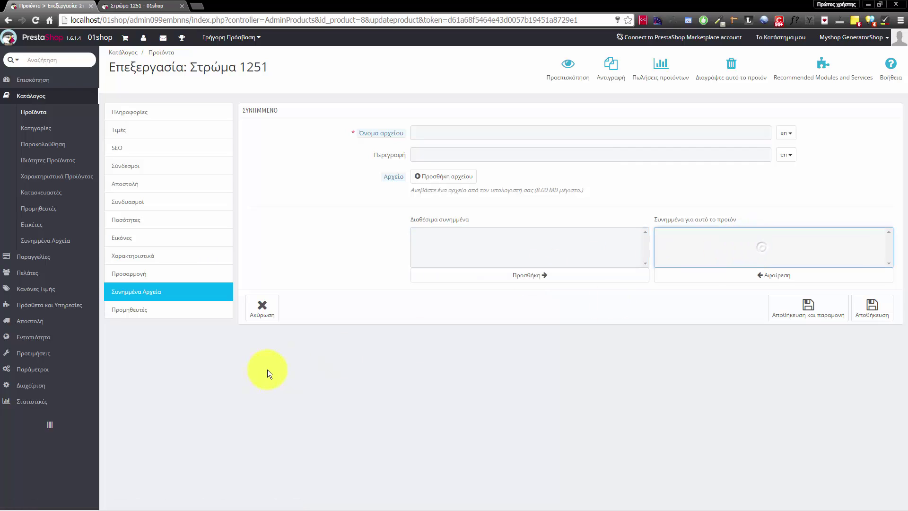
# Open the Προμηθευτές settings of Στρώμα 1251, examine the supplier options and look over the storefront page again
pyautogui.click(179, 309)
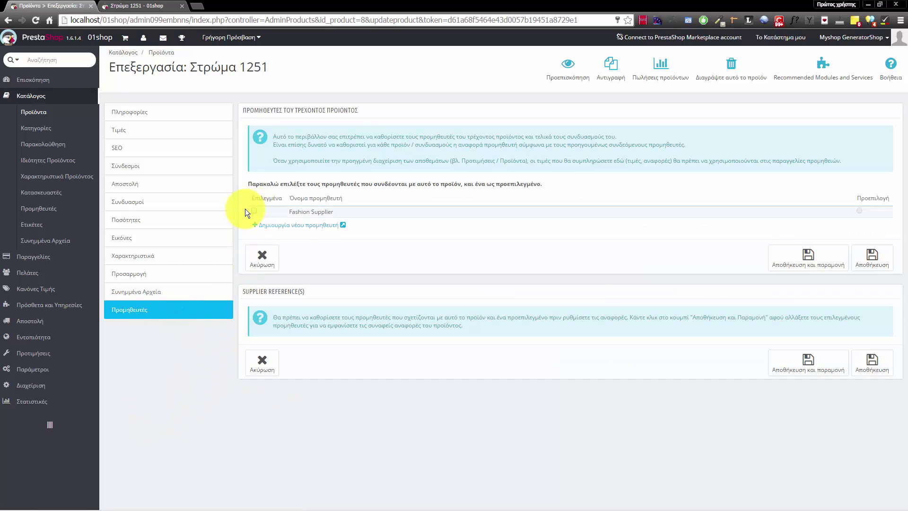
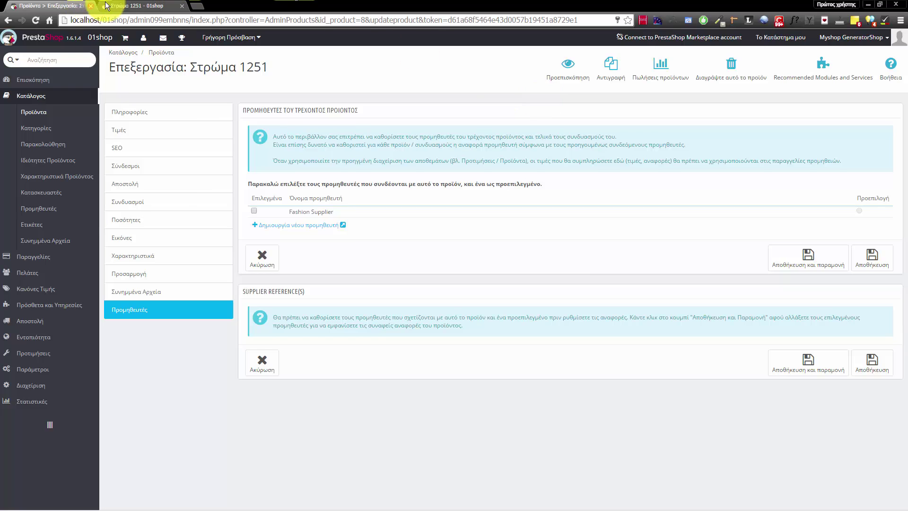
pyautogui.click(137, 5)
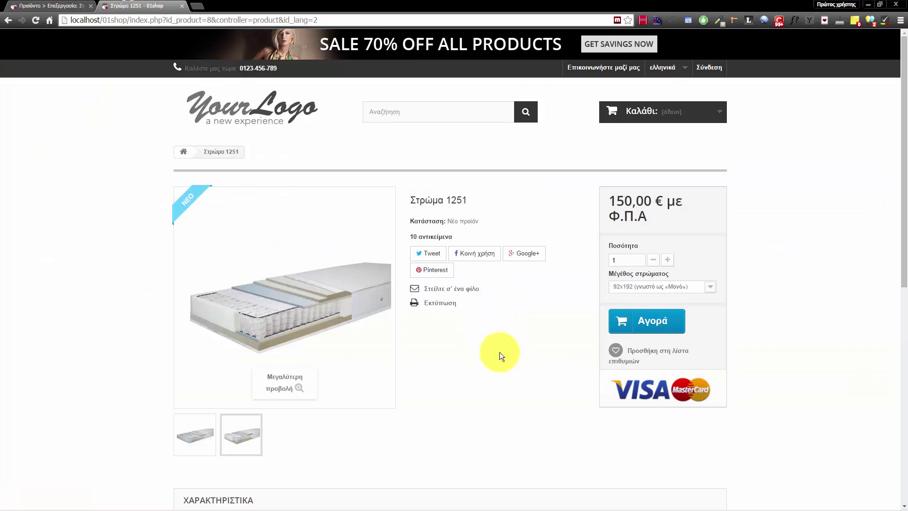
pyautogui.scroll(-7, 500, 352)
pyautogui.scroll(7, 496, 352)
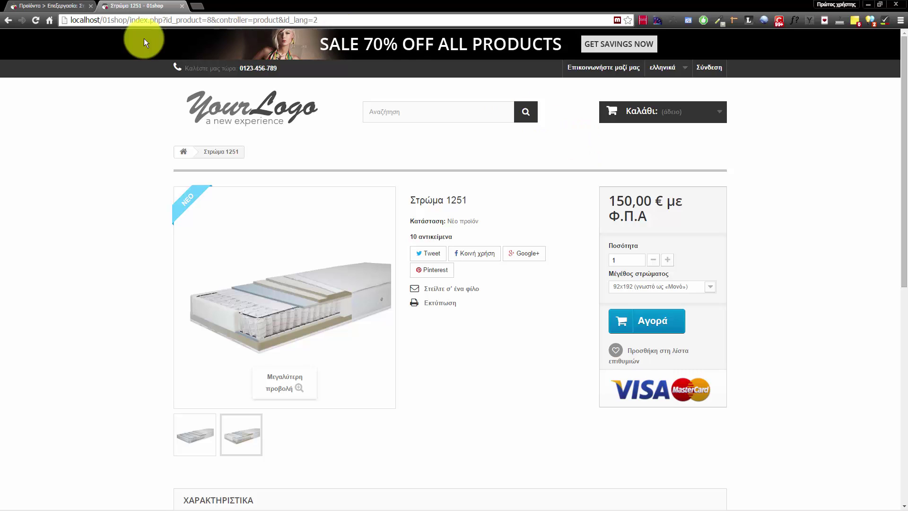
pyautogui.click(30, 6)
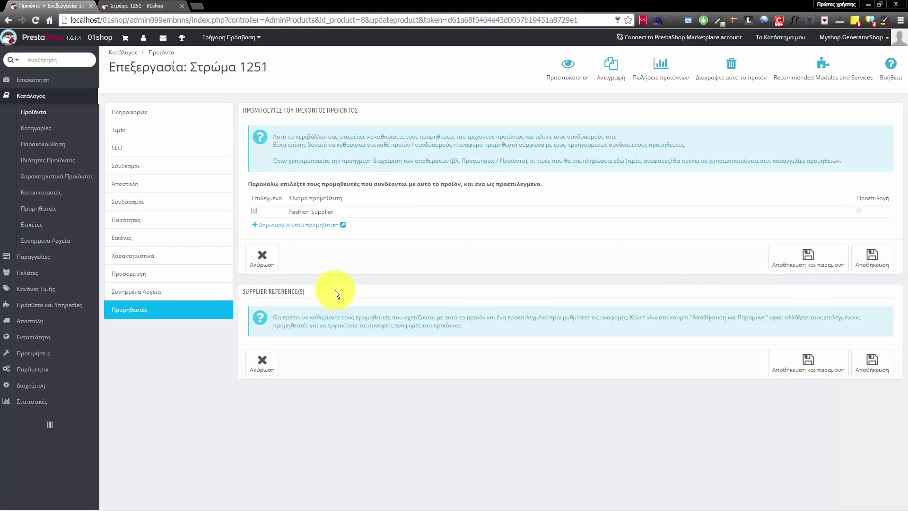
# Look over the Greek storefront page of Στρώμα 1251 and examine the file and text field options in its Προσαρμογή settings
pyautogui.click(119, 2)
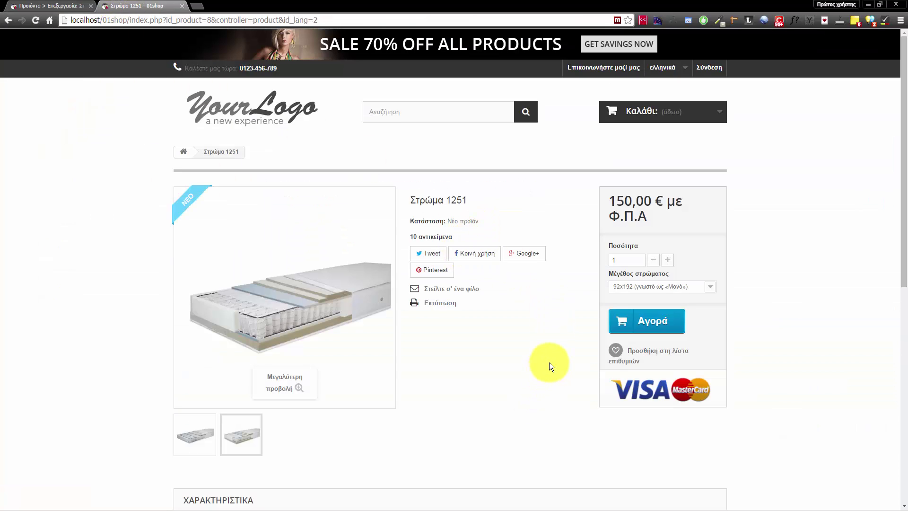
pyautogui.scroll(-7, 530, 371)
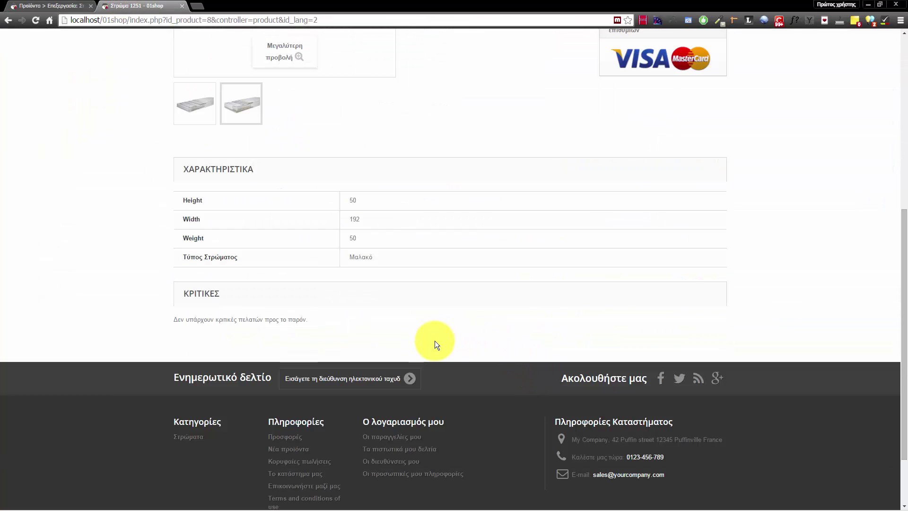
pyautogui.click(45, 5)
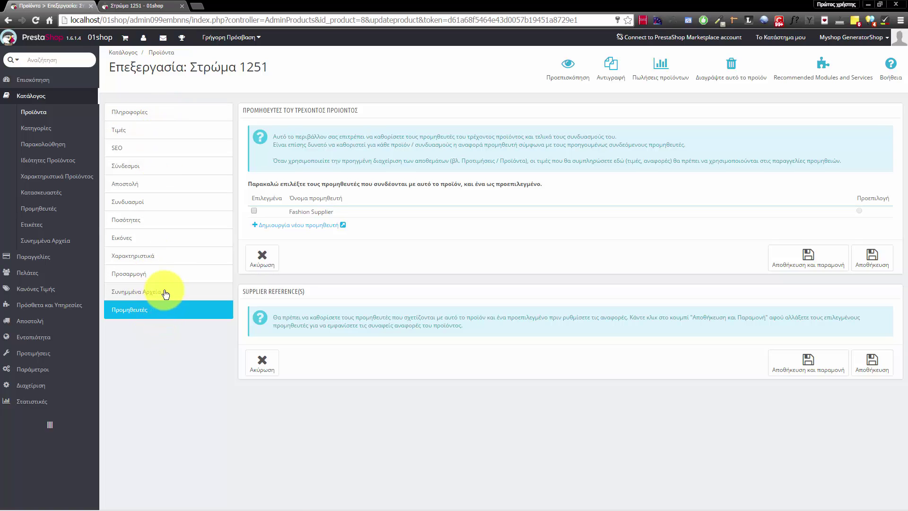
pyautogui.click(171, 274)
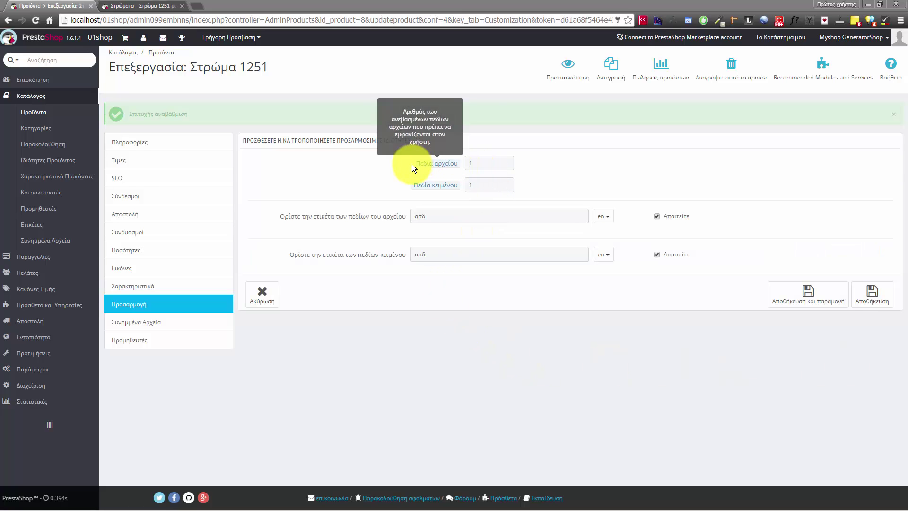
pyautogui.moveTo(413, 186); pyautogui.dragTo(456, 192)
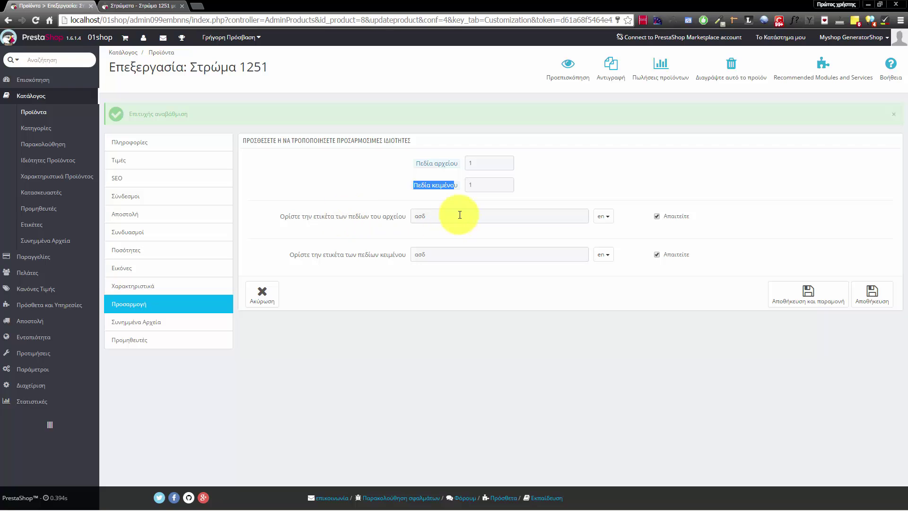
pyautogui.moveTo(462, 215); pyautogui.dragTo(325, 203)
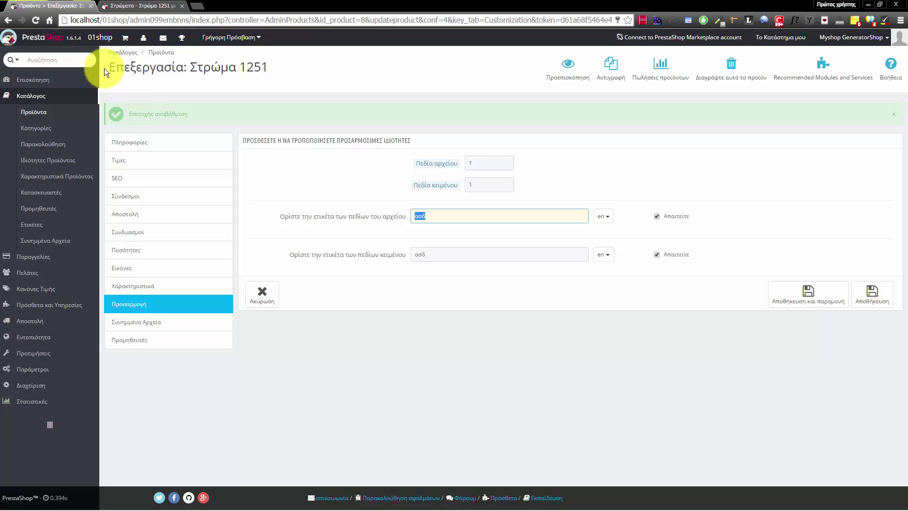
# Examine the English storefront page of Στρώμα 1251, from the price block to the Product Customization section
pyautogui.click(142, 6)
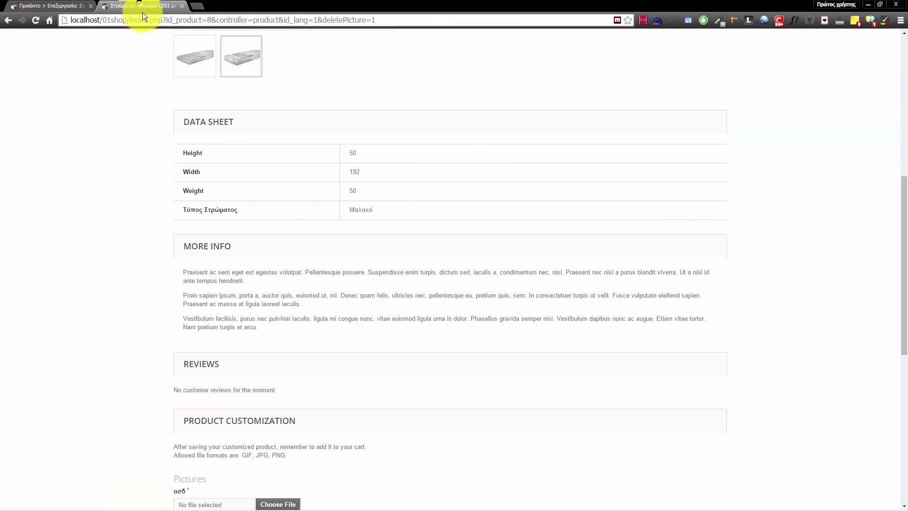
pyautogui.scroll(-5, 219, 268)
pyautogui.scroll(8, 217, 150)
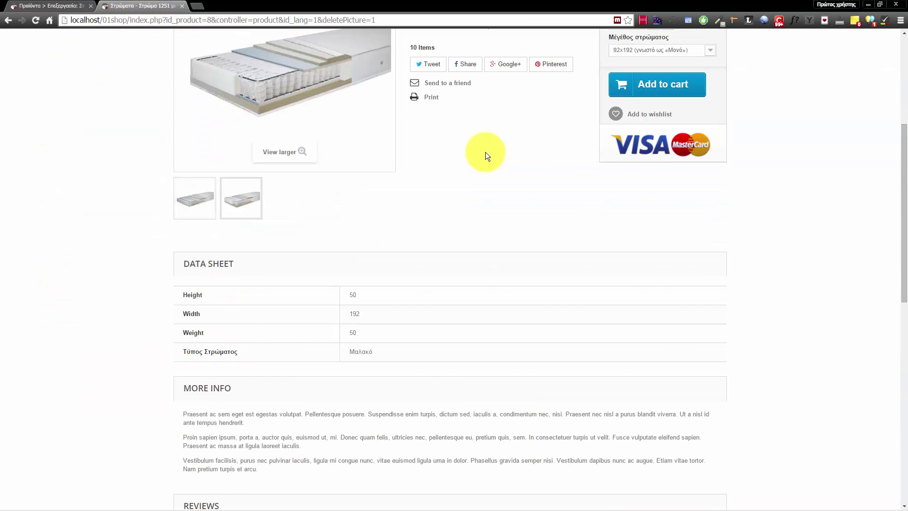
pyautogui.scroll(3, 307, 116)
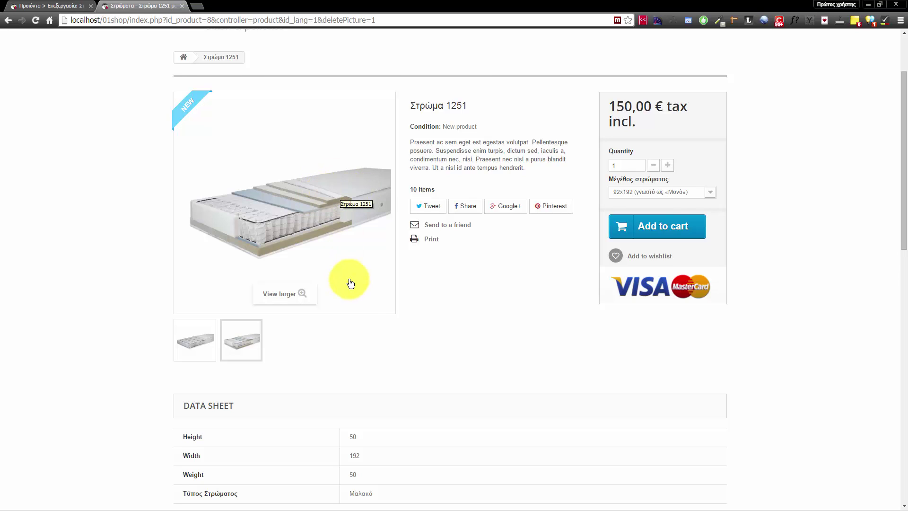
pyautogui.scroll(-1, 361, 240)
pyautogui.scroll(-4, 361, 241)
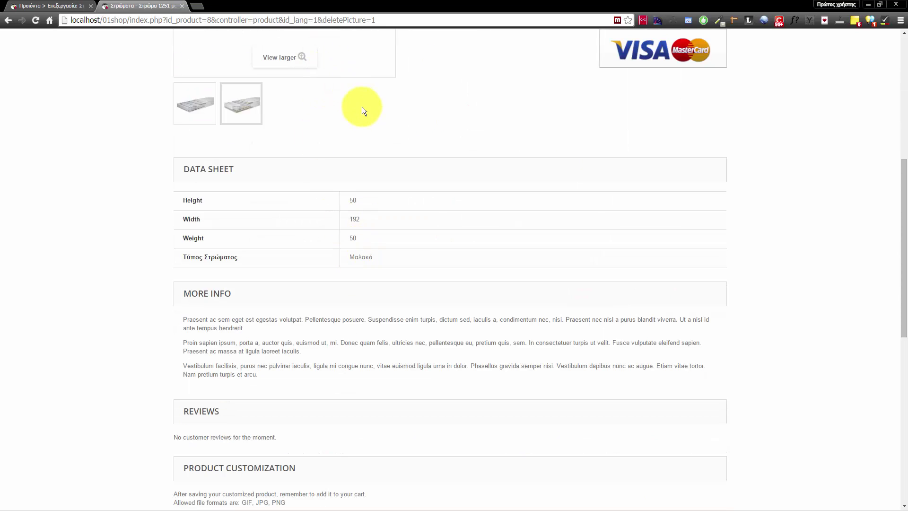
pyautogui.scroll(4, 361, 105)
pyautogui.scroll(-7, 334, 189)
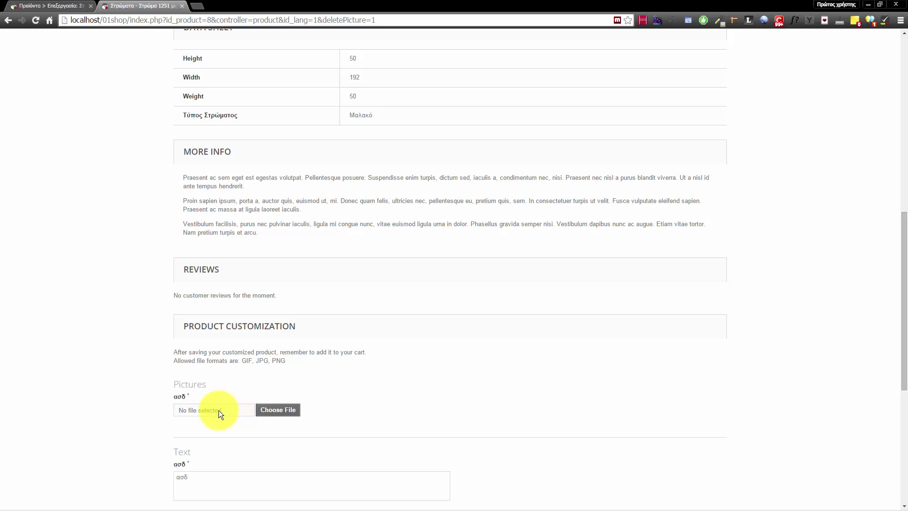
# Choose stroma1.png as the picture in the Product Customization section of the storefront page
pyautogui.scroll(-1, 255, 344)
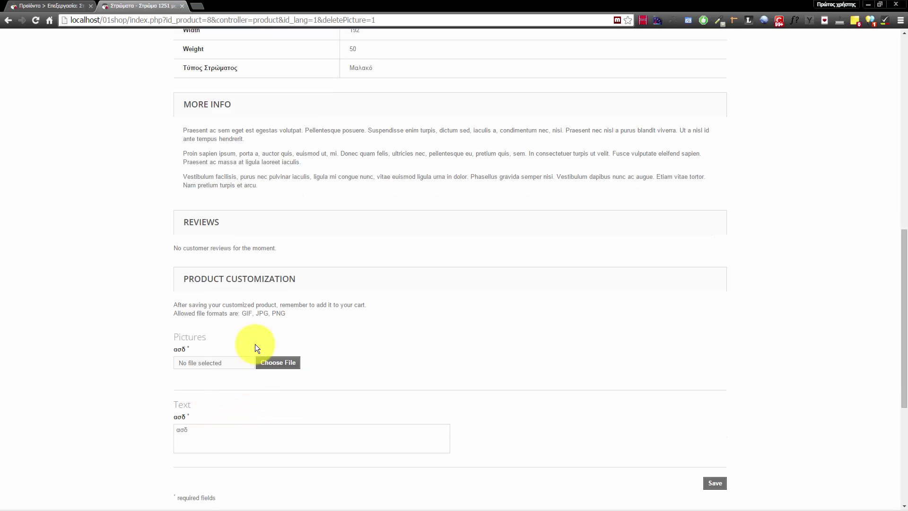
pyautogui.click(271, 366)
pyautogui.doubleClick(109, 70)
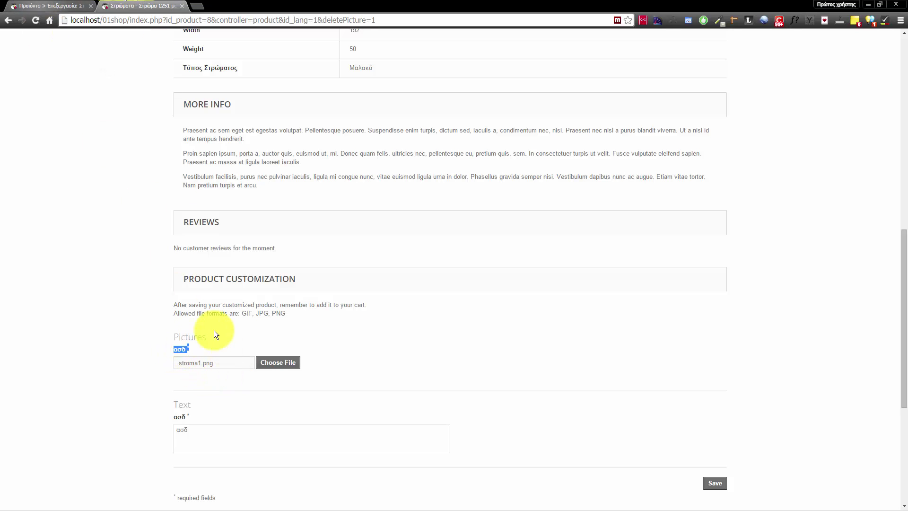
# Compare the file and text field labels in the Προσαρμογή settings with the storefront's customization form
pyautogui.click(47, 6)
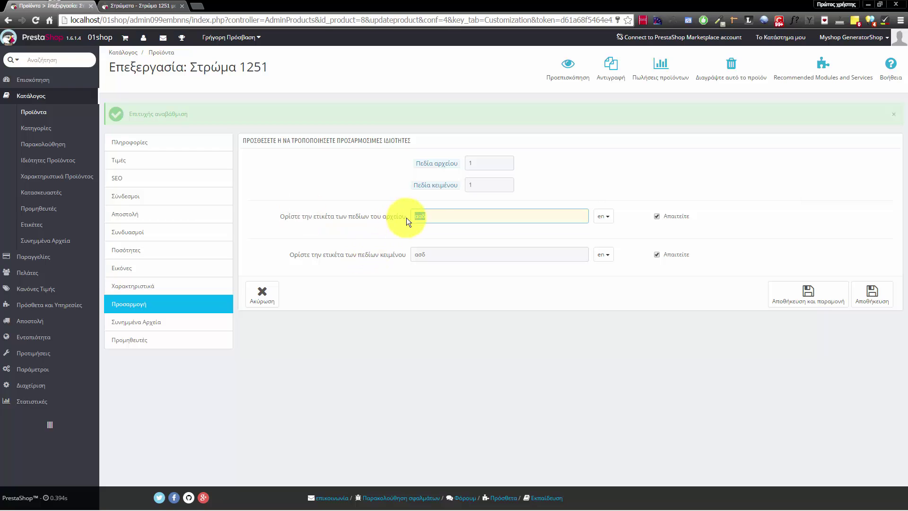
pyautogui.click(435, 216)
pyautogui.moveTo(434, 216); pyautogui.dragTo(372, 223)
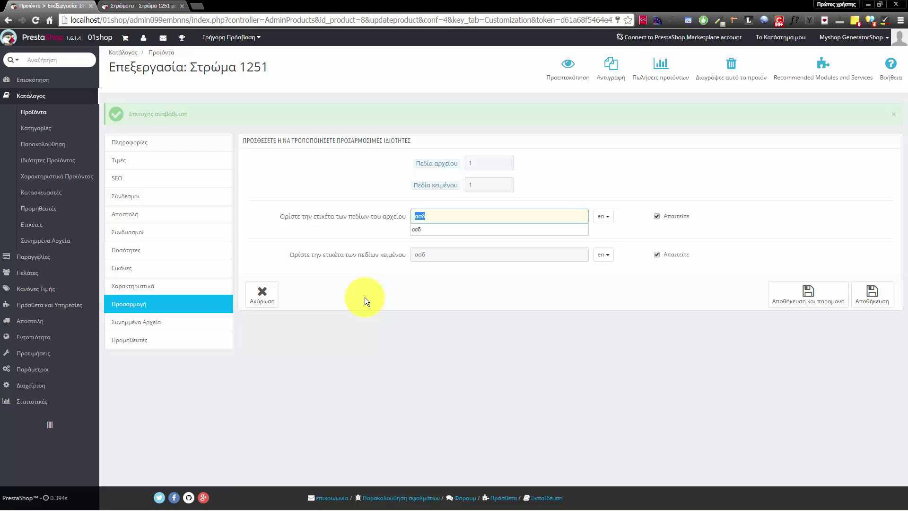
pyautogui.moveTo(292, 256); pyautogui.dragTo(382, 264)
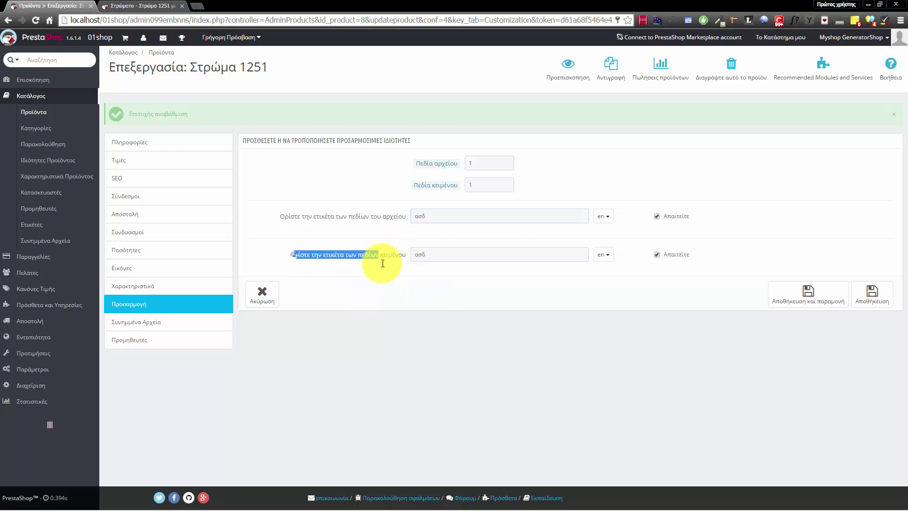
pyautogui.click(142, 6)
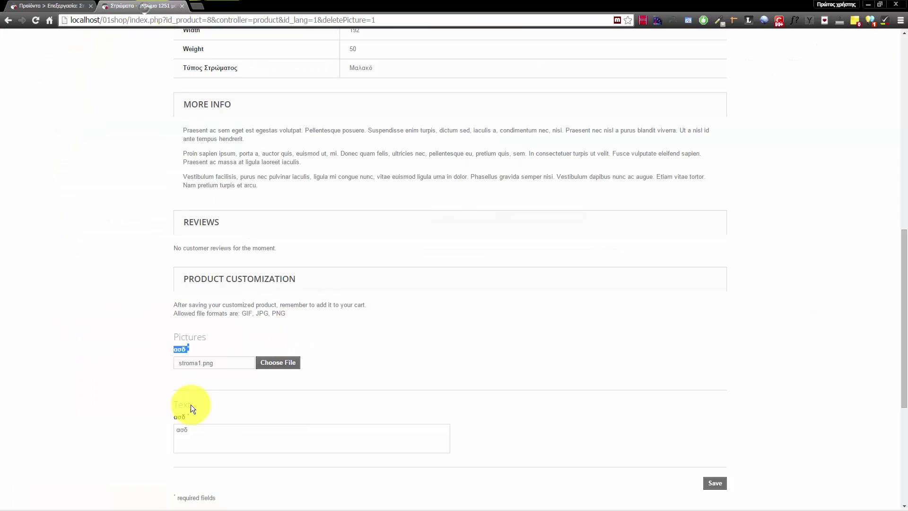
# Clear the English label of the file field in the Προσαρμογή settings of Στρώμα 1251
pyautogui.click(6, 5)
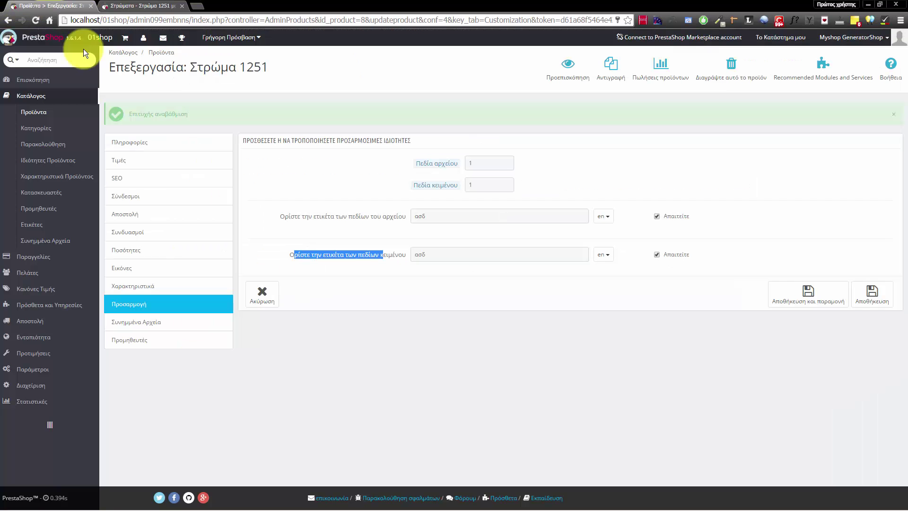
pyautogui.click(445, 253)
pyautogui.click(443, 216)
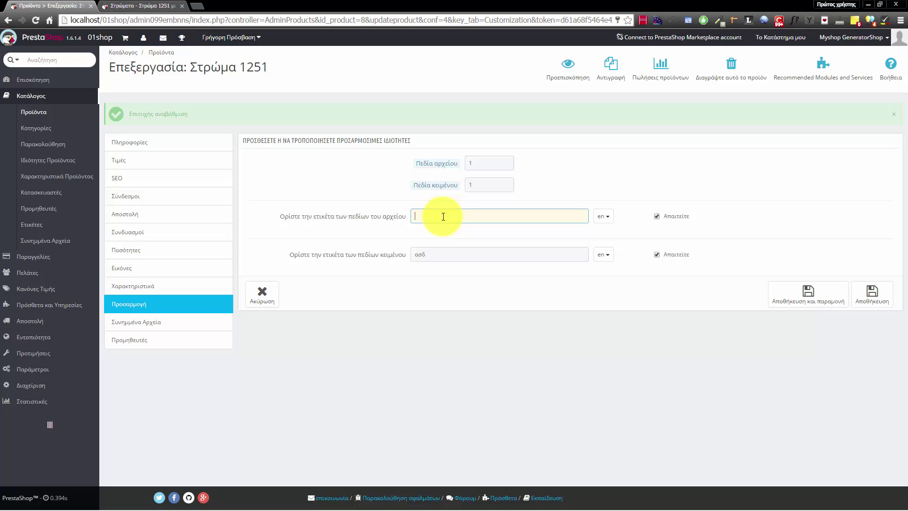
# Enter "Auto einai to apotelesma pou thelo" as the storefront customization text and save the product customization
pyautogui.click(125, 6)
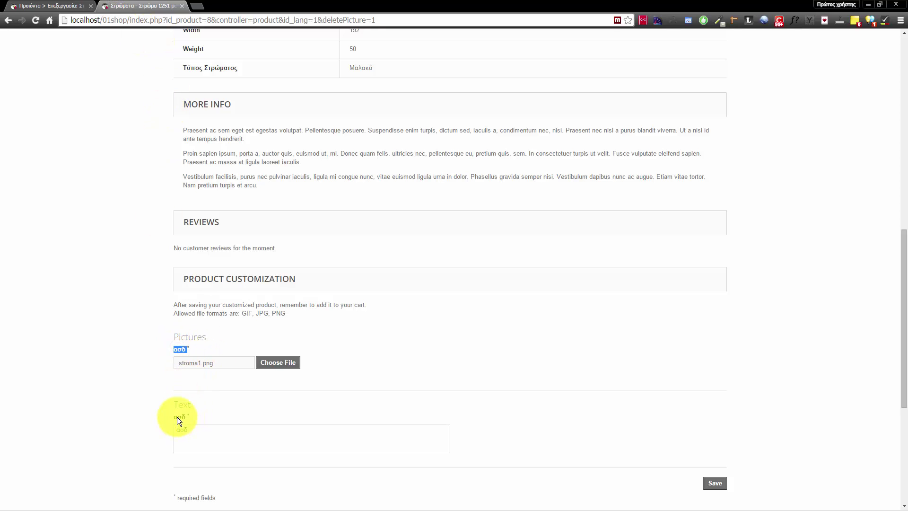
pyautogui.click(233, 432)
pyautogui.click(235, 434)
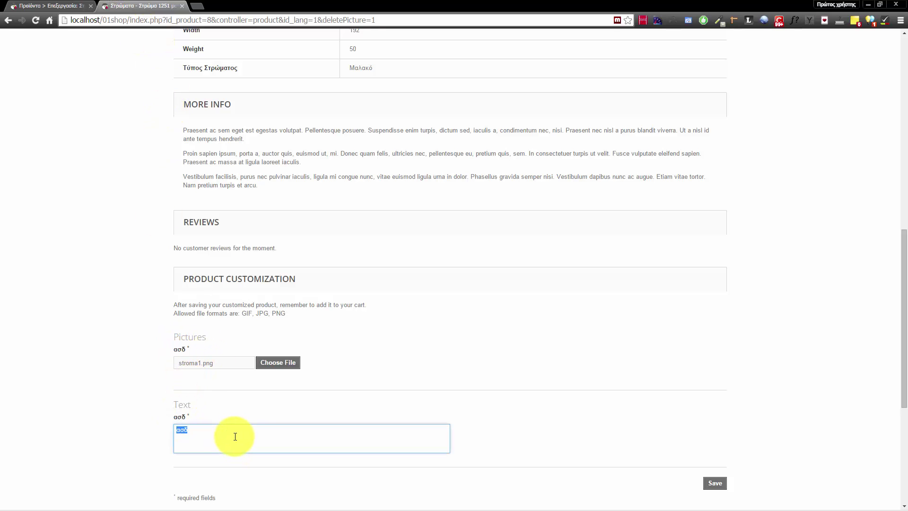
pyautogui.write('asdasda')
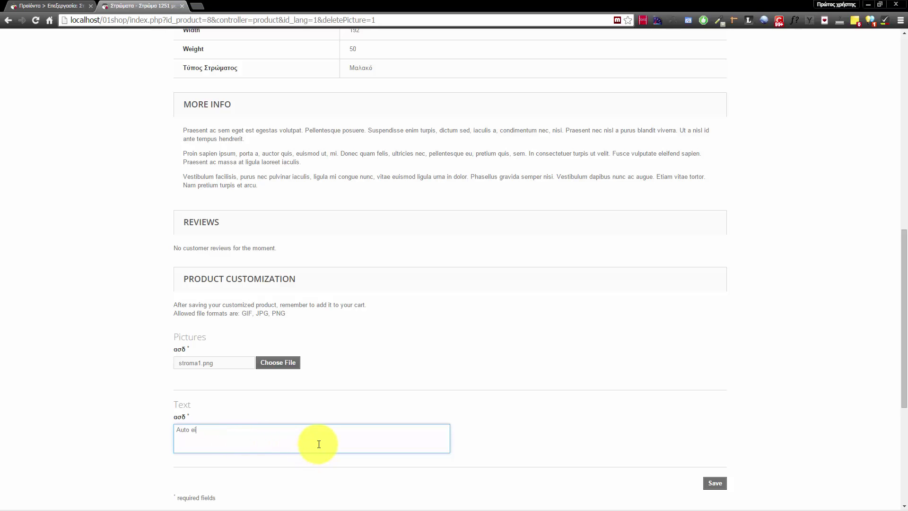
pyautogui.write('esma pou thelo')
pyautogui.click(719, 484)
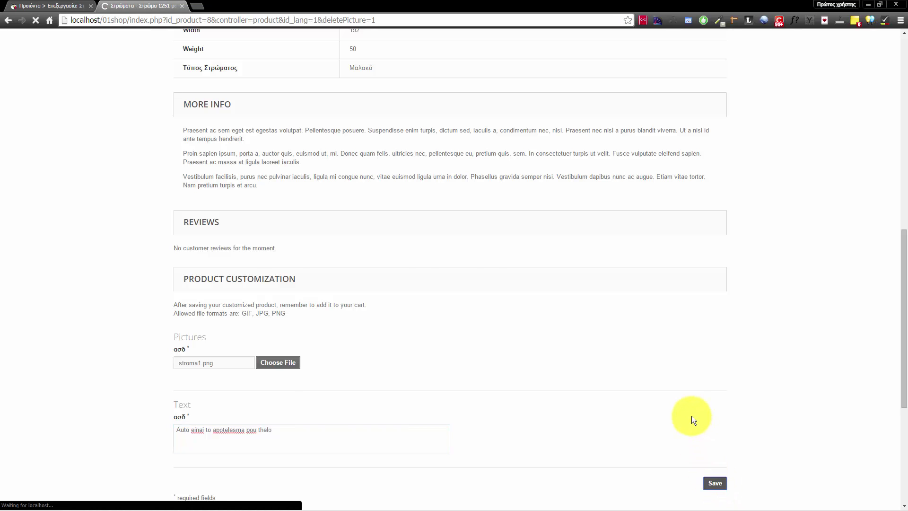
# Examine the saved picture and text in the Product Customization section and compare them with the Προσαρμογή label settings
pyautogui.scroll(-15, 505, 381)
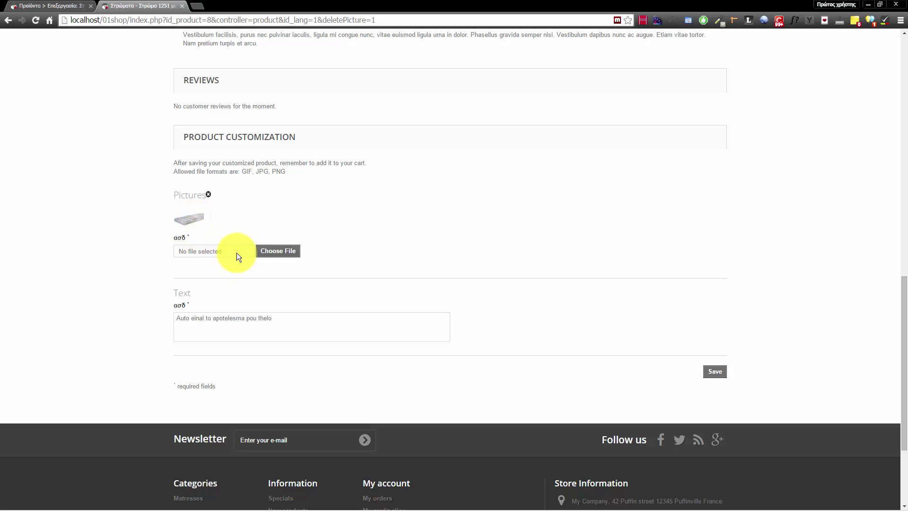
pyautogui.click(45, 6)
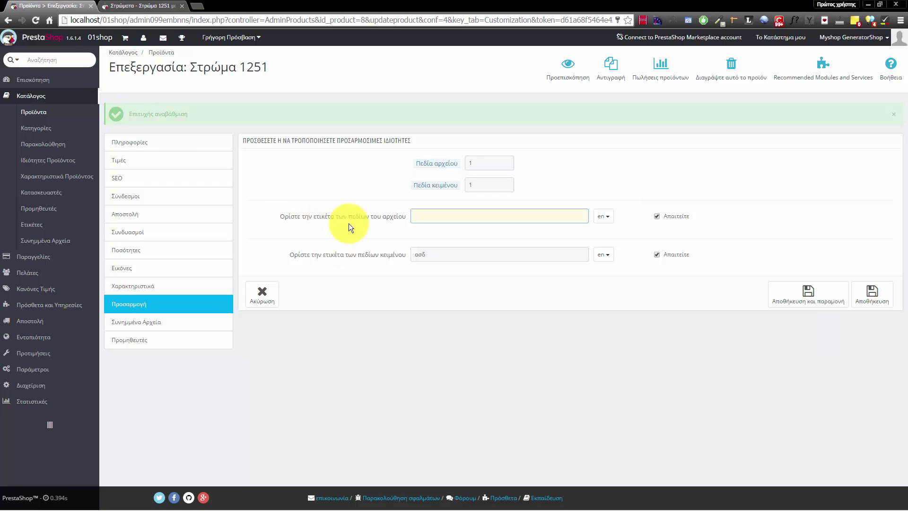
pyautogui.click(129, 5)
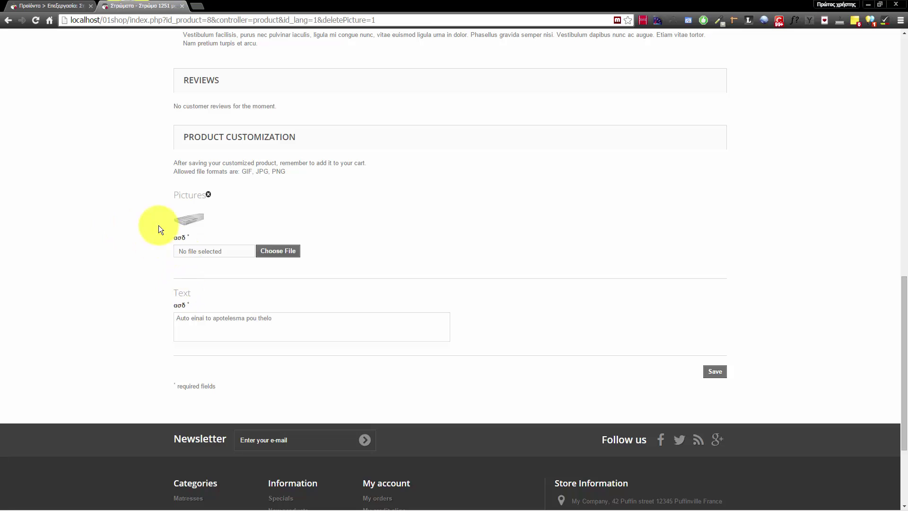
# Add one customized Στρώμα 1251 in size 92x192 to the cart and proceed to the shopping-cart summary
pyautogui.scroll(15, 610, 362)
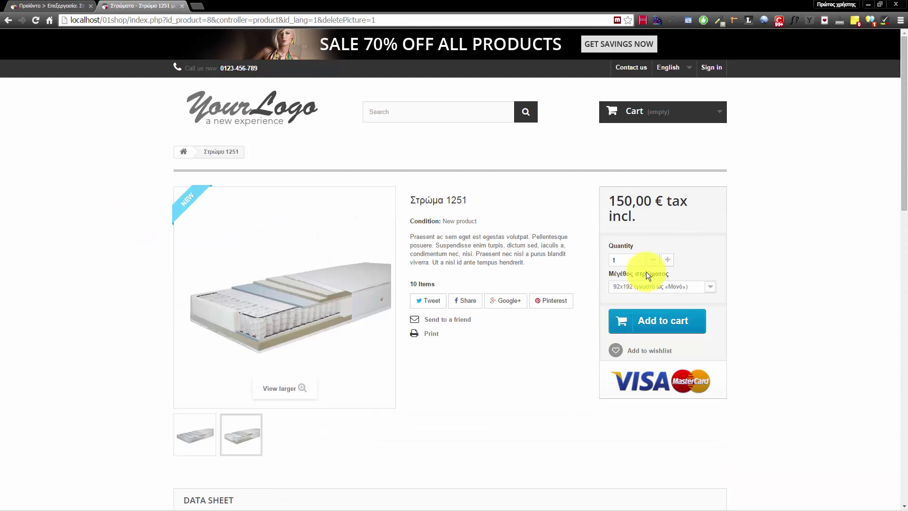
pyautogui.click(670, 322)
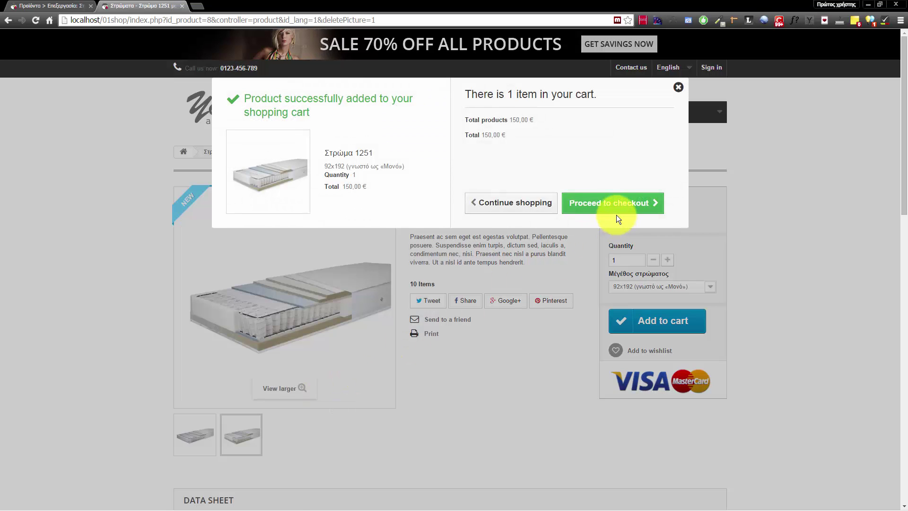
pyautogui.click(616, 209)
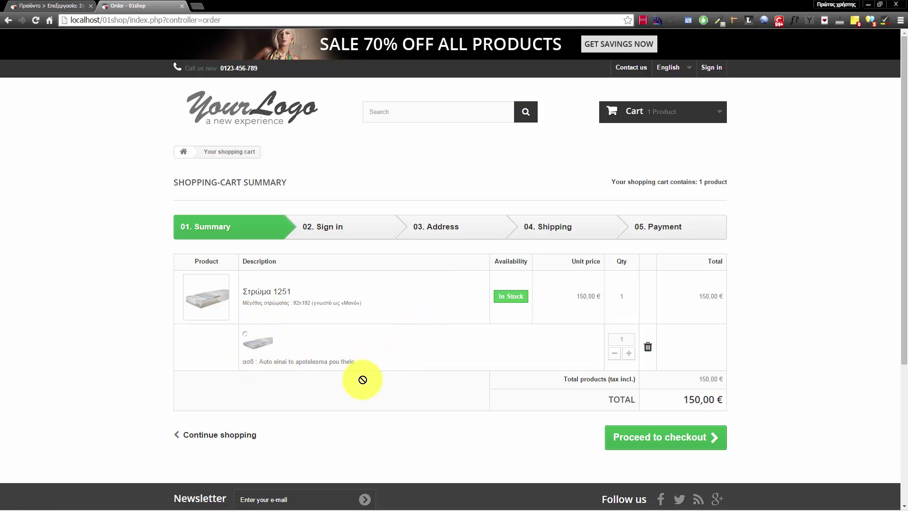
# Examine the customization picture and text listed under Στρώμα 1251 in the shopping-cart summary
pyautogui.moveTo(381, 365); pyautogui.dragTo(252, 338)
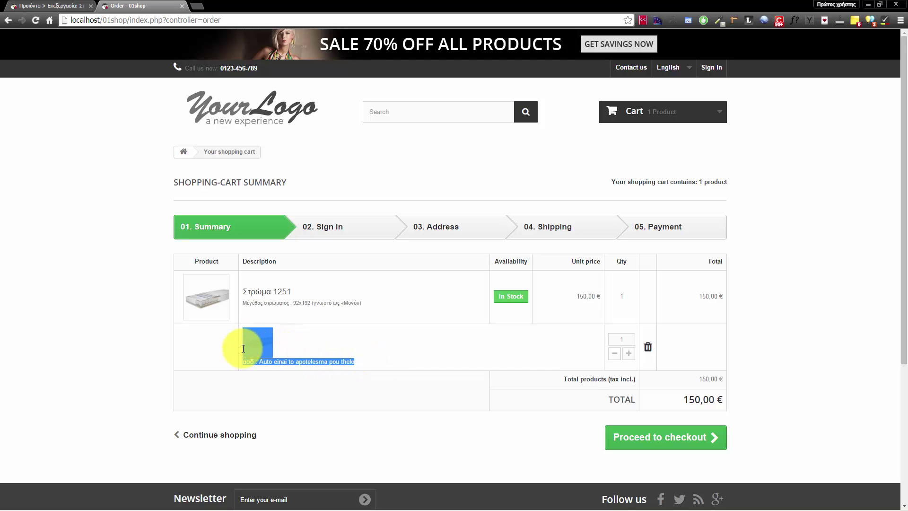
pyautogui.click(331, 370)
pyautogui.moveTo(329, 361)
pyautogui.mouseDown()
pyautogui.moveTo(399, 371)
pyautogui.moveTo(337, 361)
pyautogui.mouseUp()
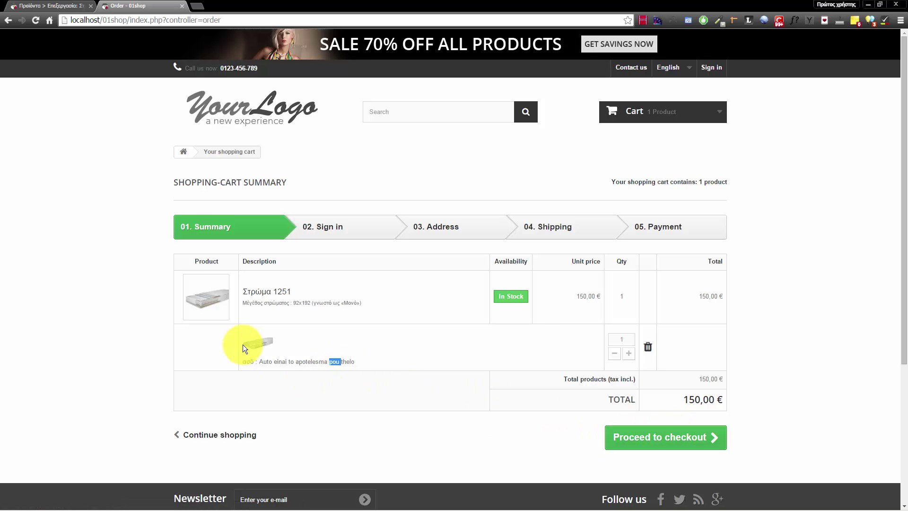
# Check the catalog's Συνημμένα Αρχεία list in the back office and reopen Στρώμα 1251 for editing from the product list
pyautogui.click(39, 6)
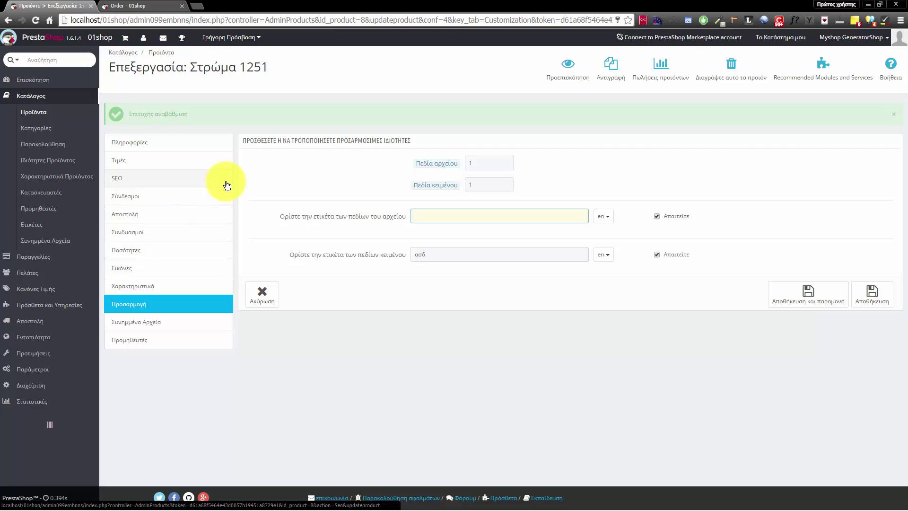
pyautogui.click(56, 243)
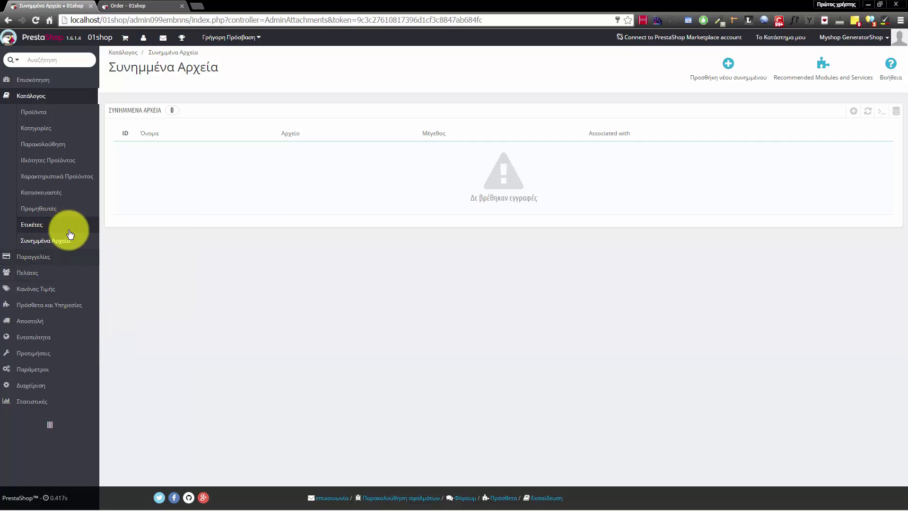
pyautogui.click(48, 112)
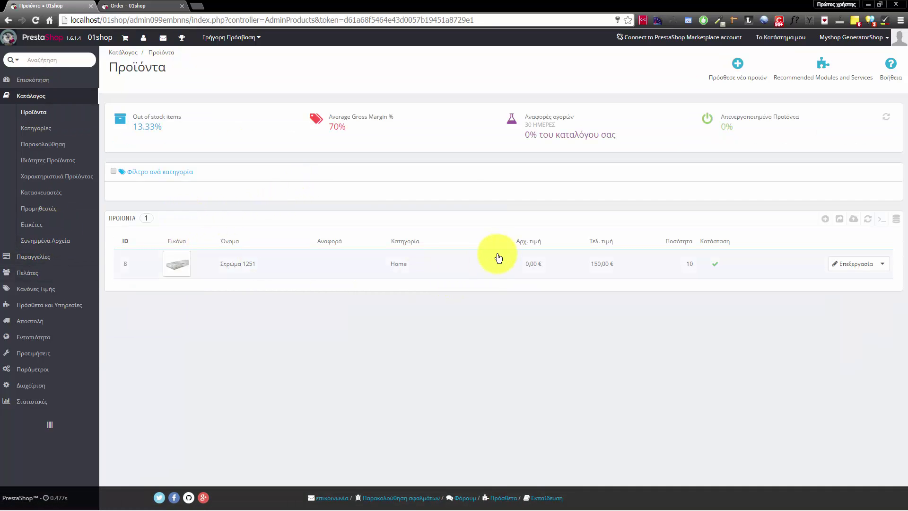
pyautogui.click(495, 271)
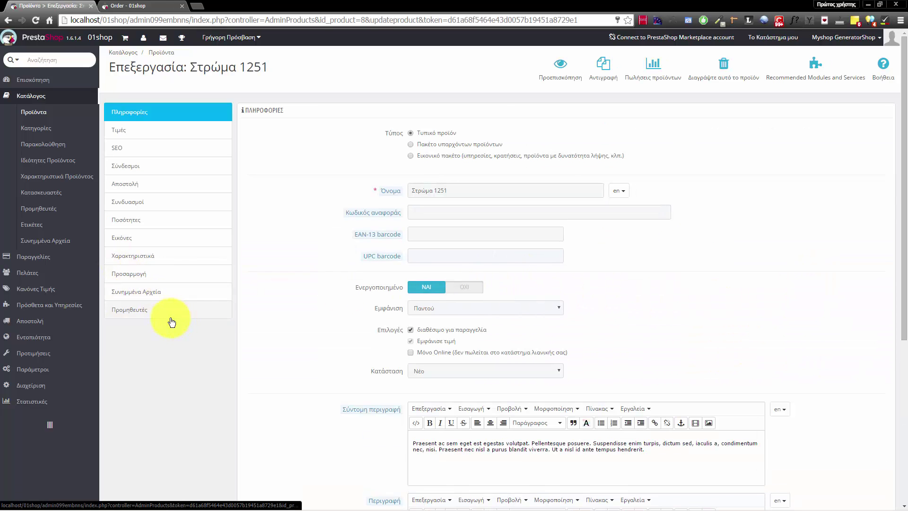
# Open the Στρώμα 1251 storefront page from the cart, examine its sections down to Product Customization, and return to the back-office product editor
pyautogui.click(127, 6)
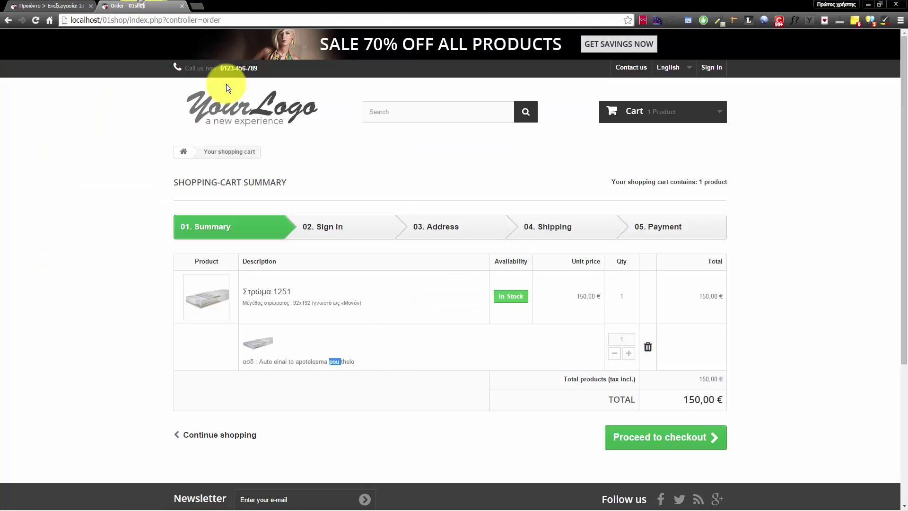
pyautogui.click(204, 290)
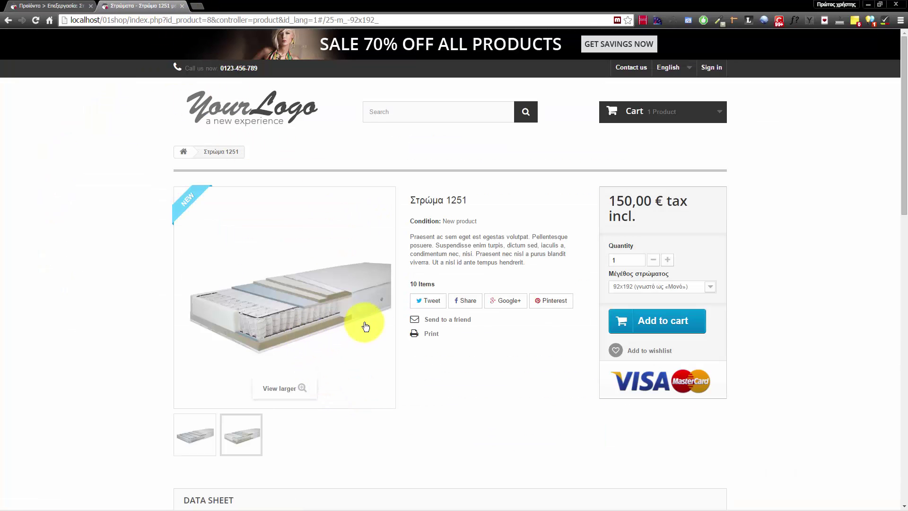
pyautogui.scroll(-6, 448, 375)
pyautogui.scroll(1, 132, 438)
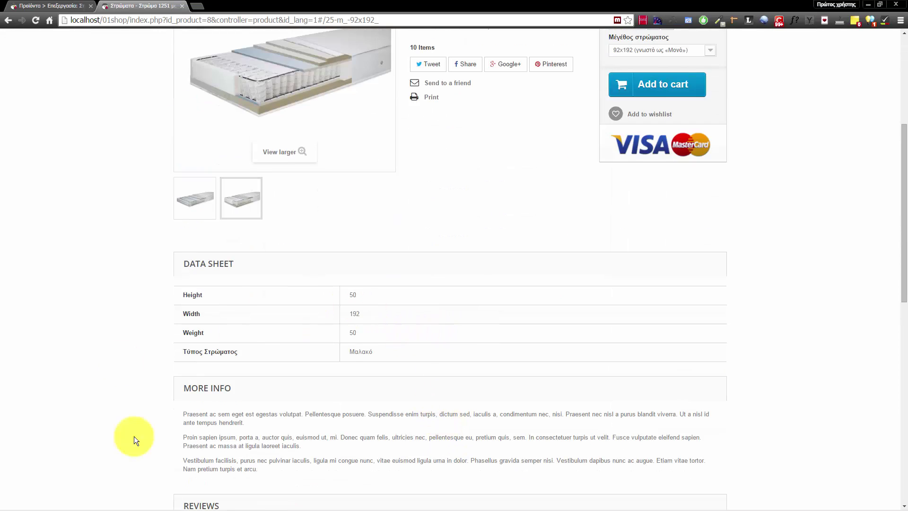
pyautogui.scroll(-6, 614, 373)
pyautogui.scroll(-5, 544, 414)
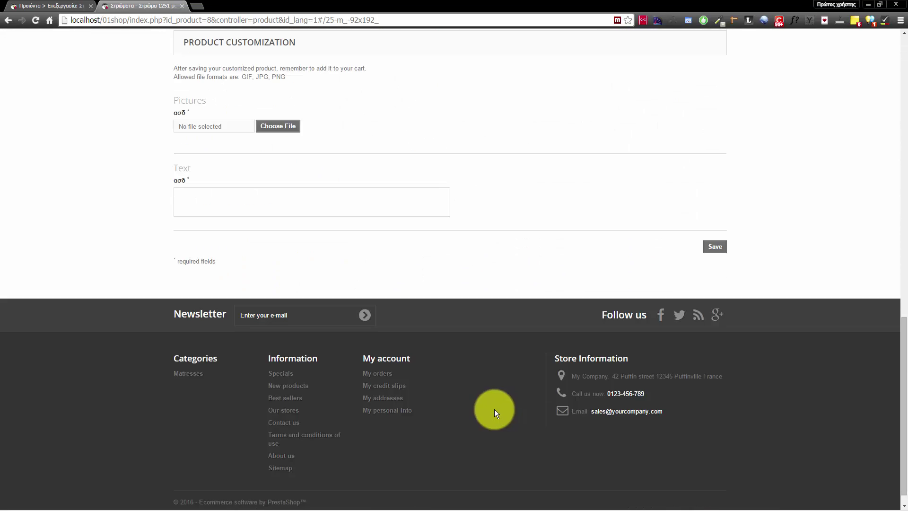
pyautogui.scroll(20, 489, 402)
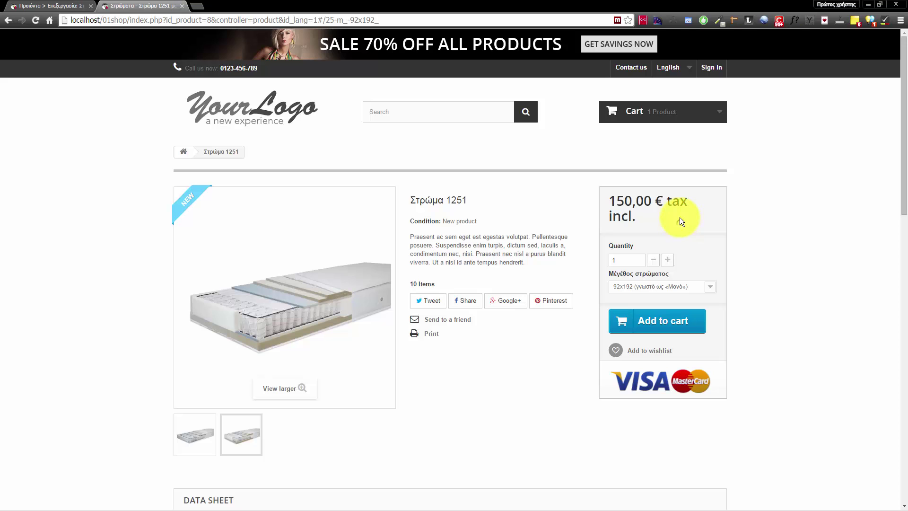
pyautogui.click(46, 8)
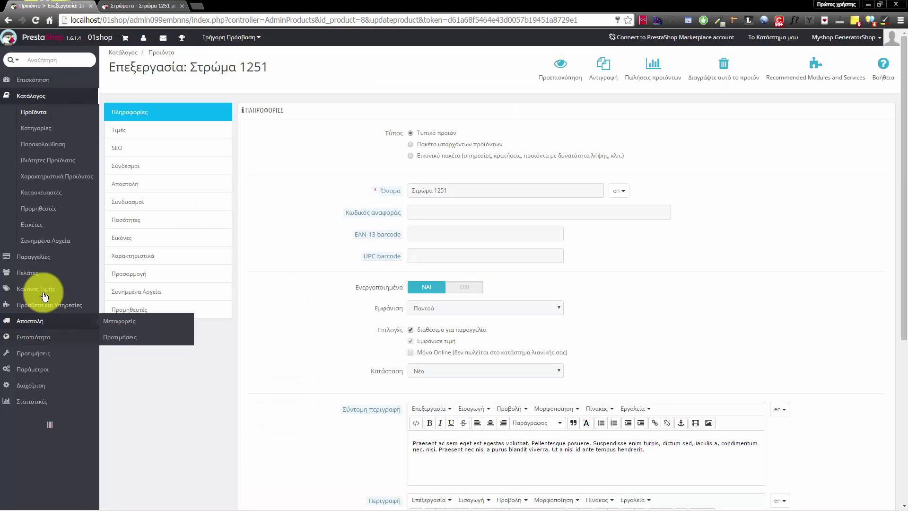
pyautogui.moveTo(50, 266)
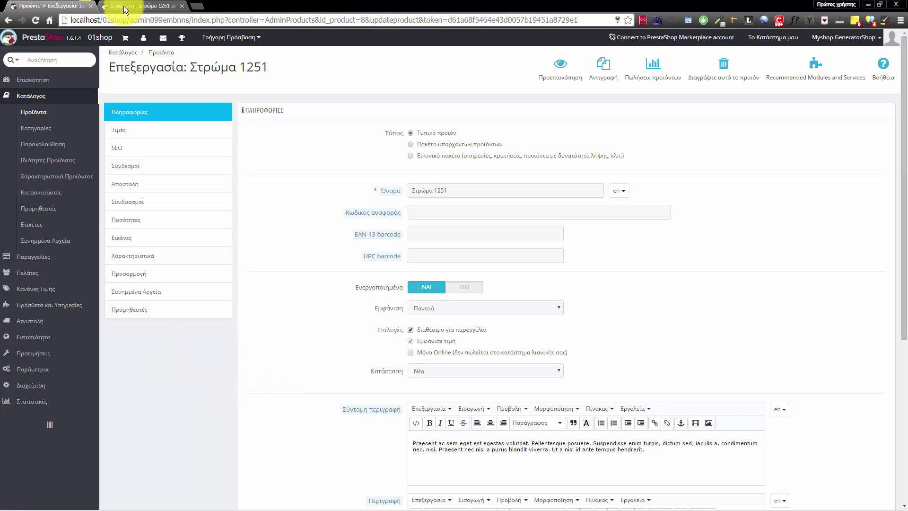
# Open YouTube in a new tab and open the Prestashop E Shop tutorial video from the 01generator channel's uploads
pyautogui.click(196, 6)
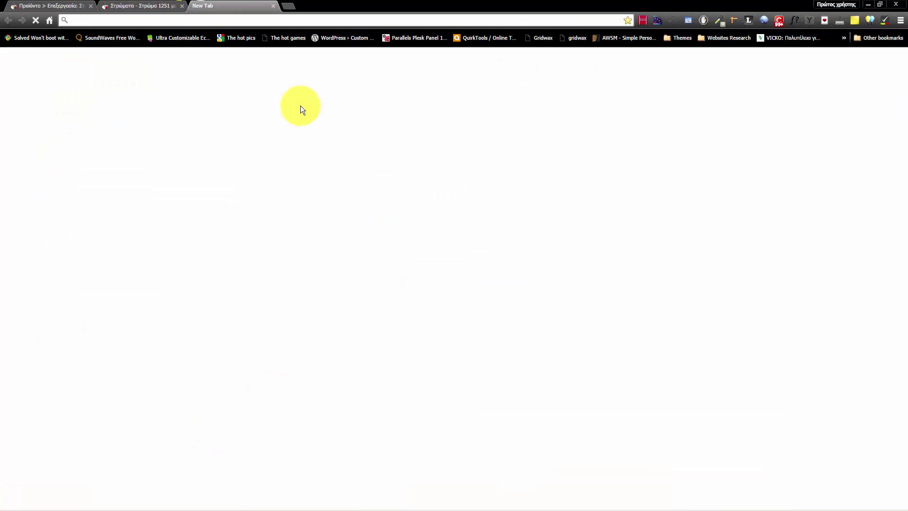
pyautogui.write('you')
pyautogui.press('Return')
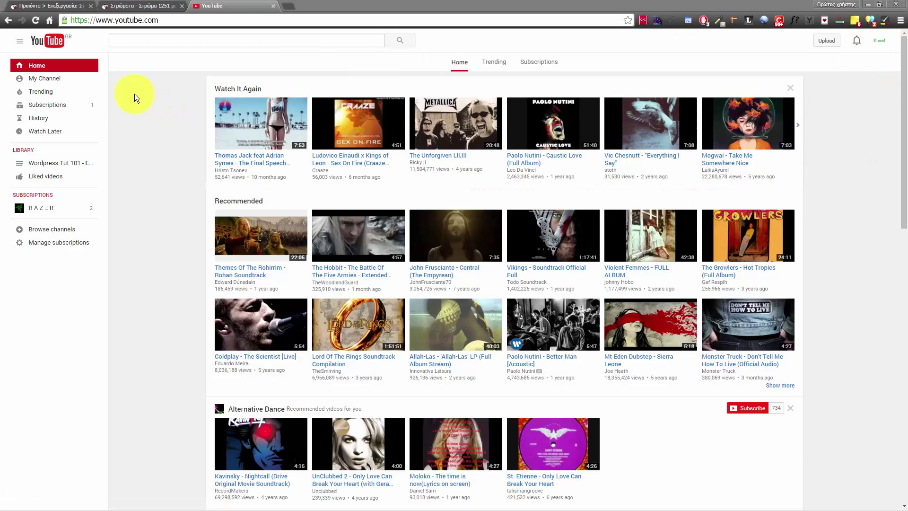
pyautogui.click(44, 78)
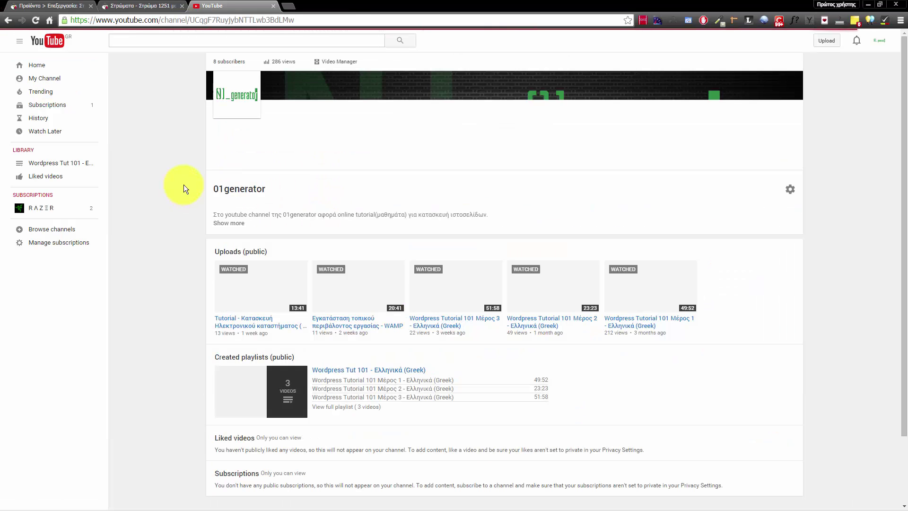
pyautogui.click(250, 302)
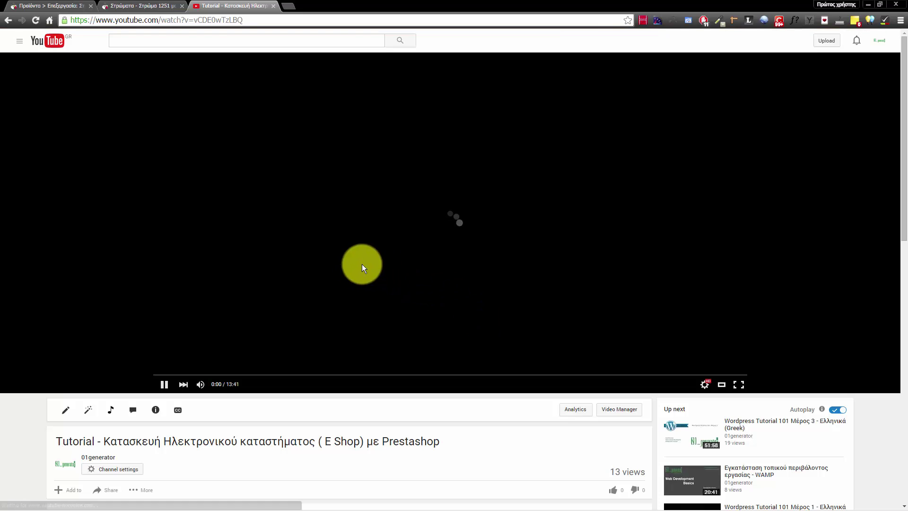
# Pause the Prestashop tutorial video and examine its description and comments area
pyautogui.scroll(-9, 293, 283)
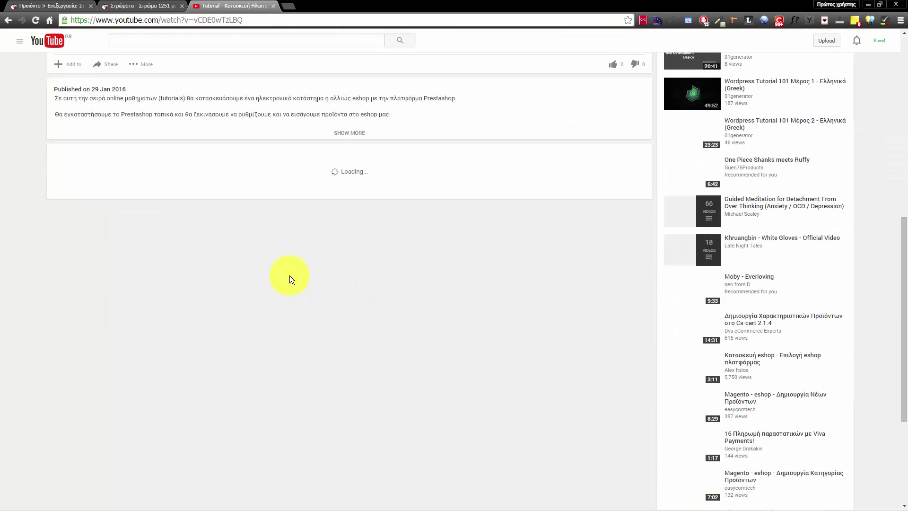
pyautogui.scroll(9, 290, 277)
pyautogui.click(340, 260)
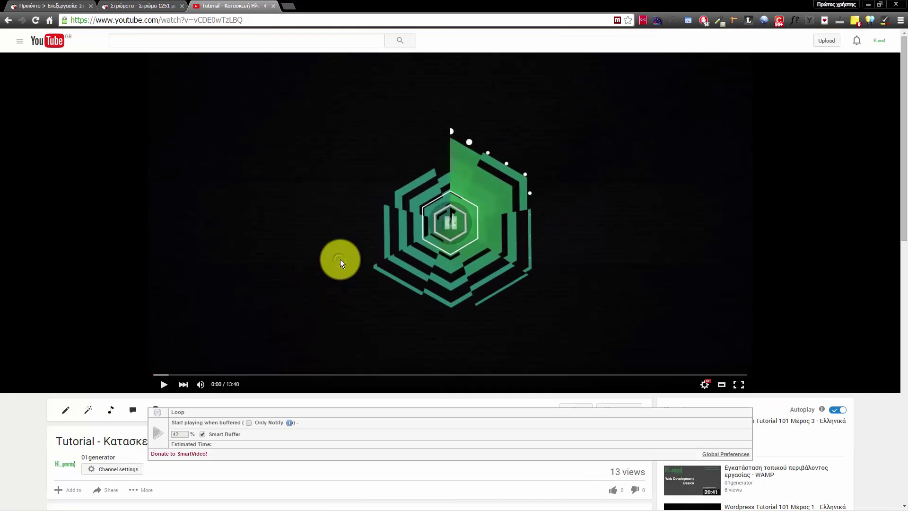
pyautogui.scroll(-9, 152, 245)
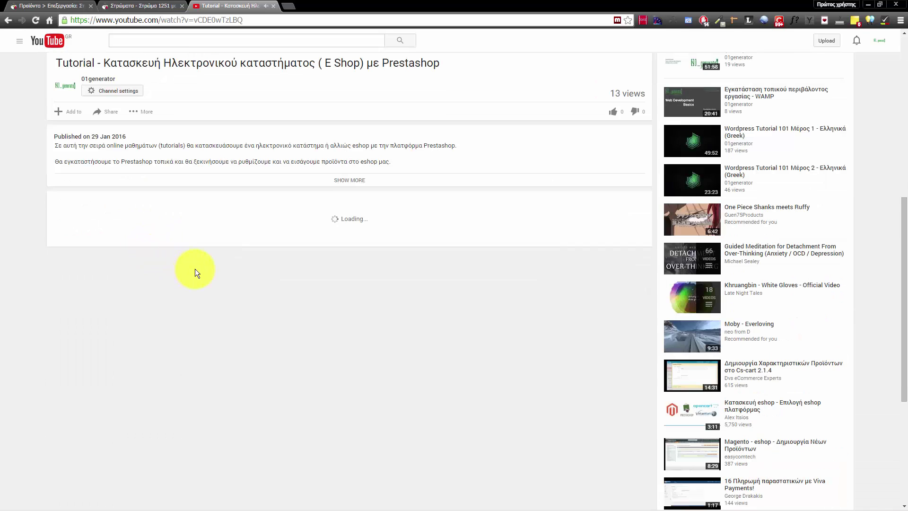
pyautogui.scroll(9, 194, 260)
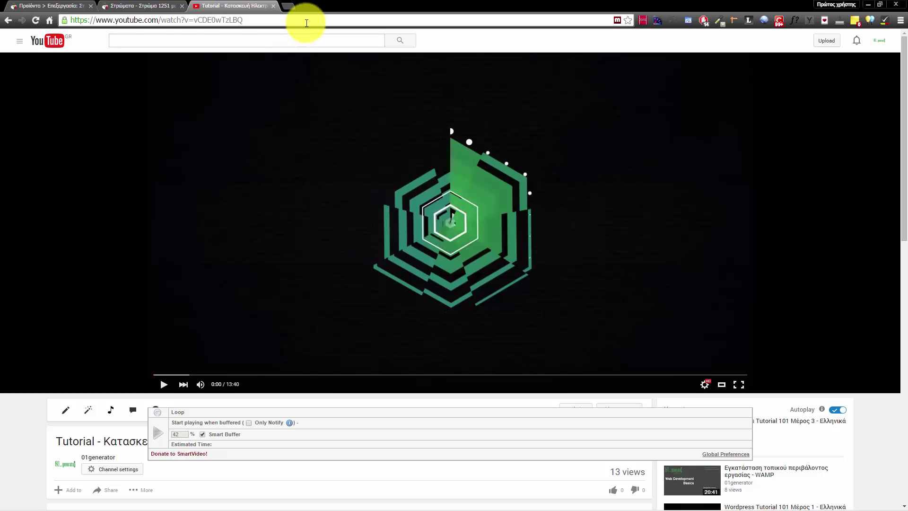
pyautogui.scroll(-1, 294, 136)
# Go to the 01generator blog at 01generator.com/blog/
pyautogui.click(287, 21)
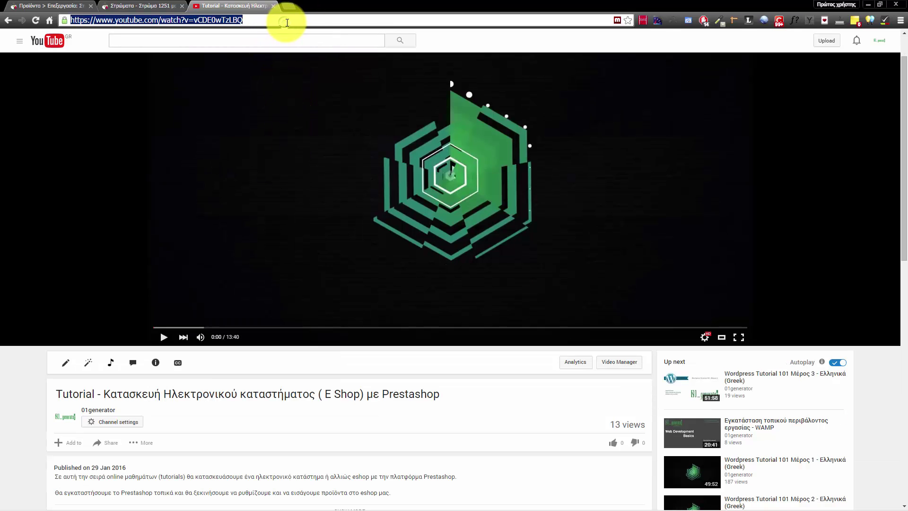
pyautogui.write('01generator.com')
pyautogui.press('Down')
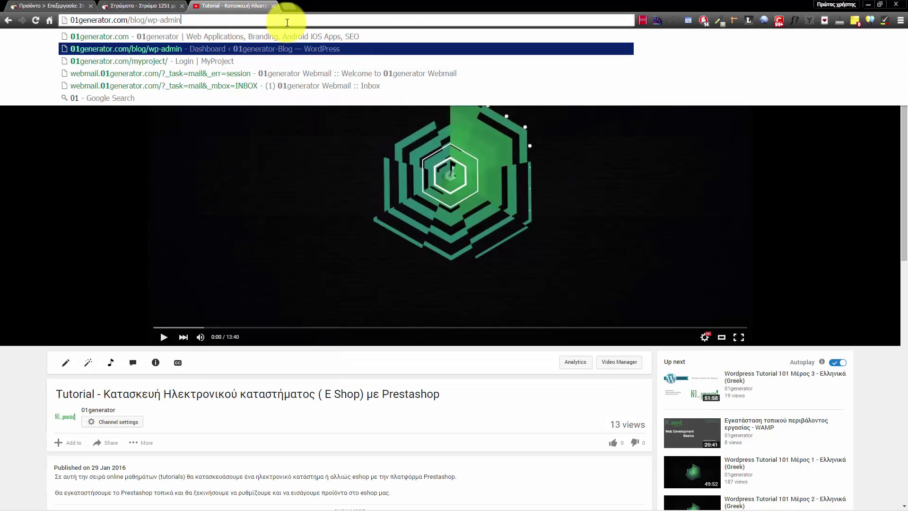
pyautogui.press('BackSpace')
pyautogui.press('BackSpace')
pyautogui.press('BackSpace')
pyautogui.press('BackSpace')
pyautogui.press('BackSpace')
pyautogui.press('BackSpace')
pyautogui.press('BackSpace')
pyautogui.press('BackSpace')
pyautogui.press('BackSpace')
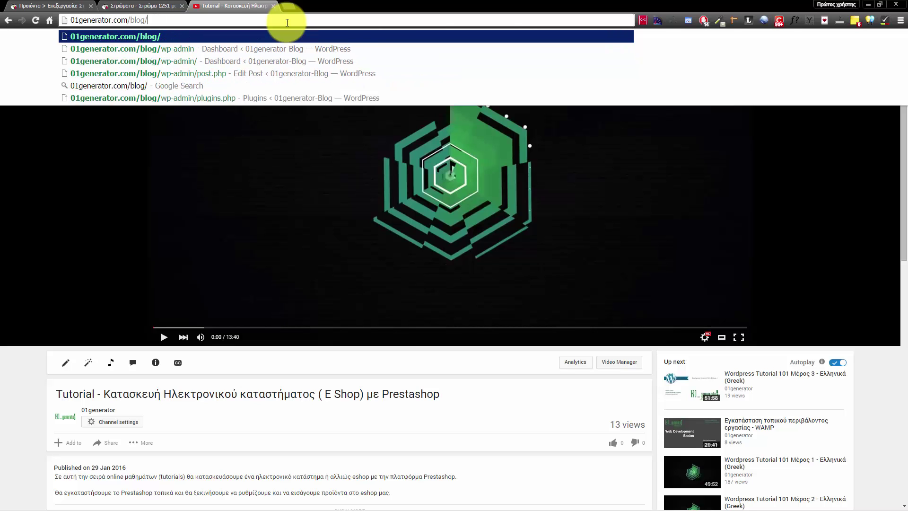
pyautogui.press('Return')
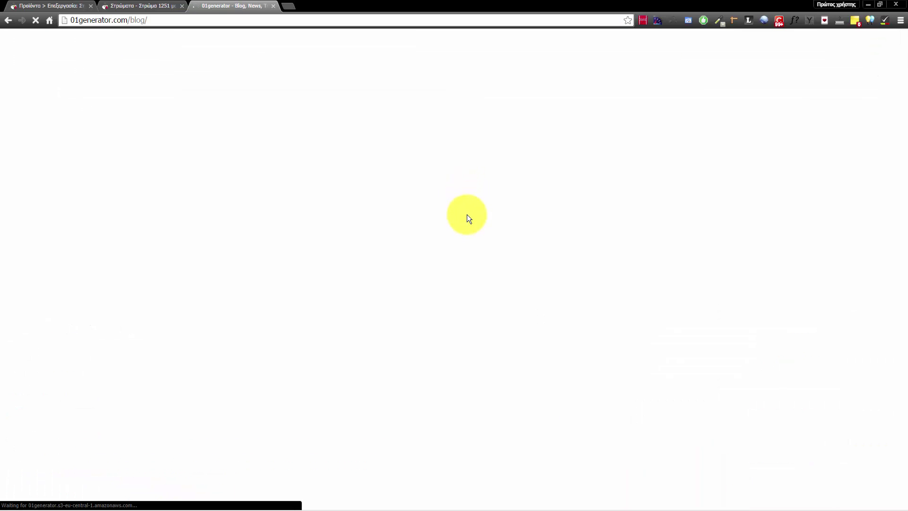
# Open the blog post Κατασκευή Ηλεκτρονικού καταστήματος (E Shop) and examine its embedded video, share options and comment form
pyautogui.click(336, 169)
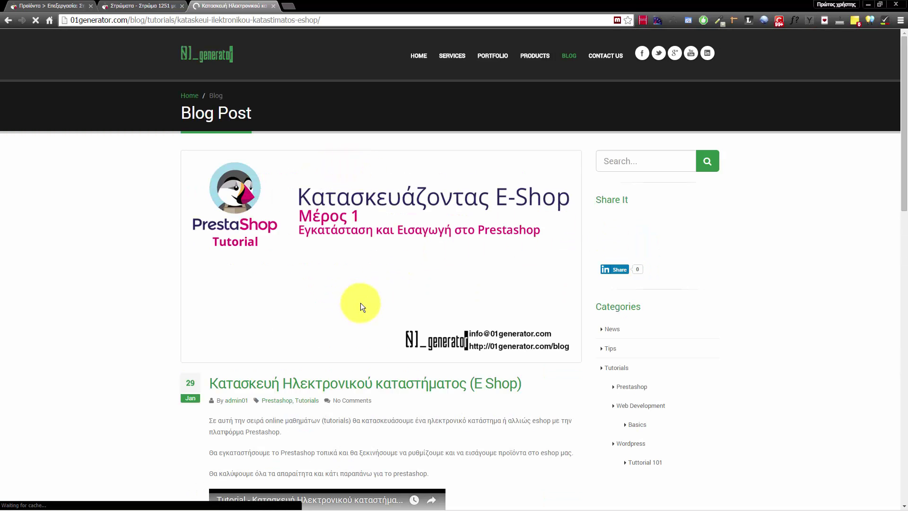
pyautogui.scroll(-8, 359, 302)
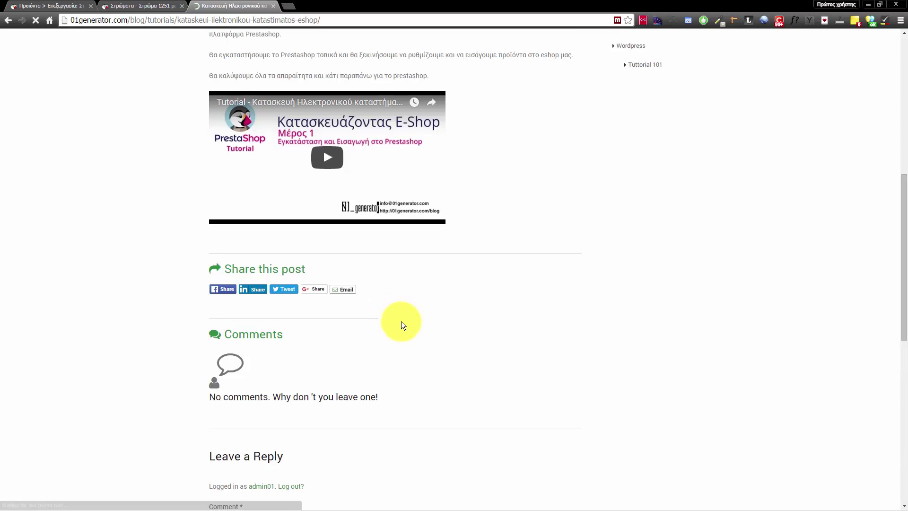
pyautogui.scroll(-7, 399, 324)
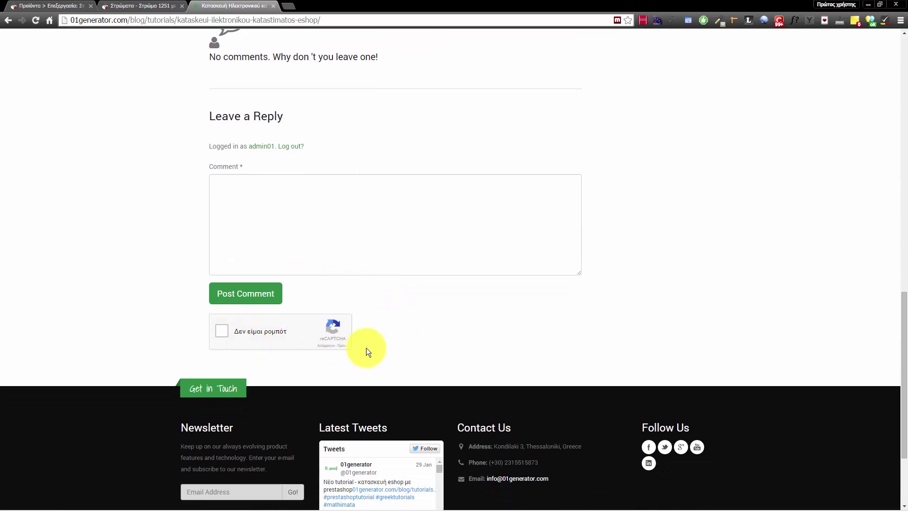
pyautogui.scroll(15, 366, 348)
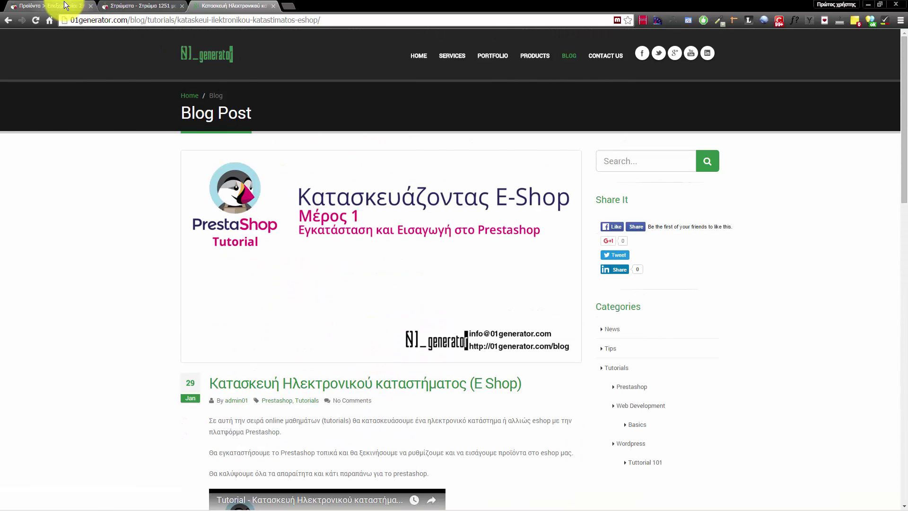
# Return to the Στρώμα 1251 editor and check its information fields in Greek, switching the field language back to English
pyautogui.click(67, 5)
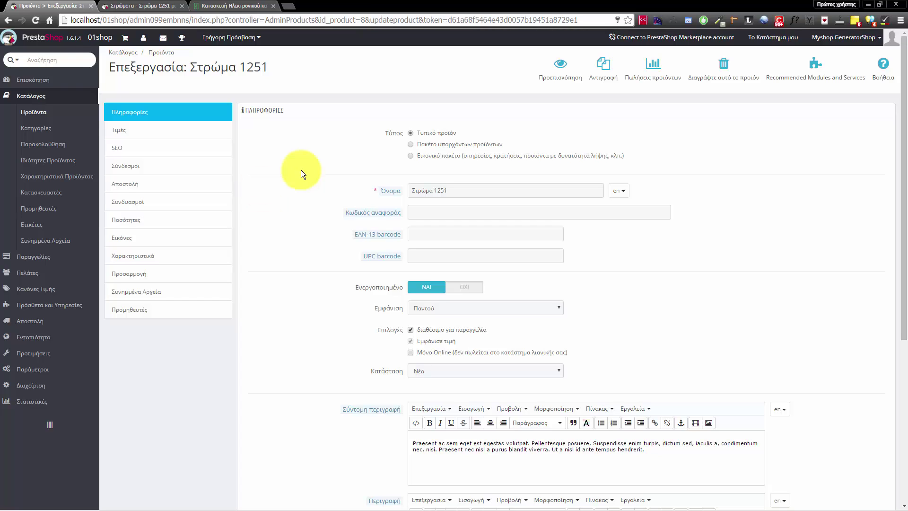
pyautogui.click(618, 190)
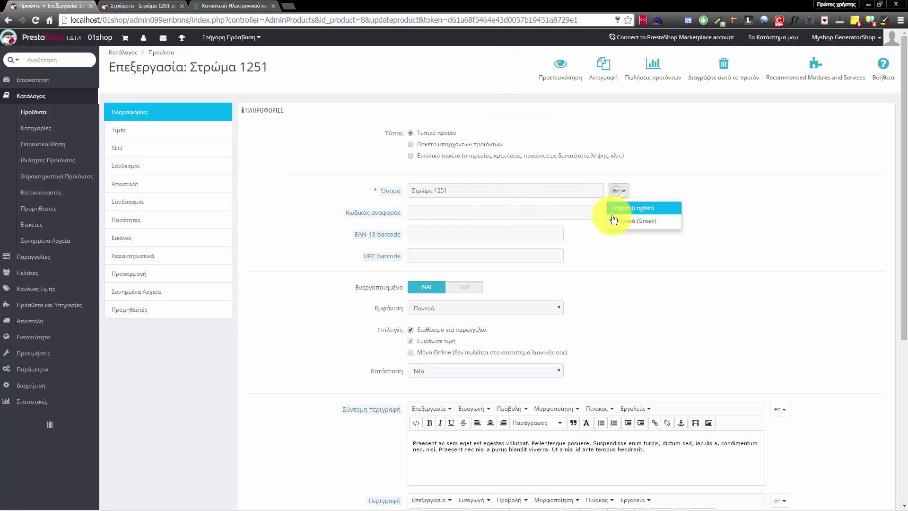
pyautogui.click(617, 214)
pyautogui.click(619, 190)
pyautogui.click(634, 221)
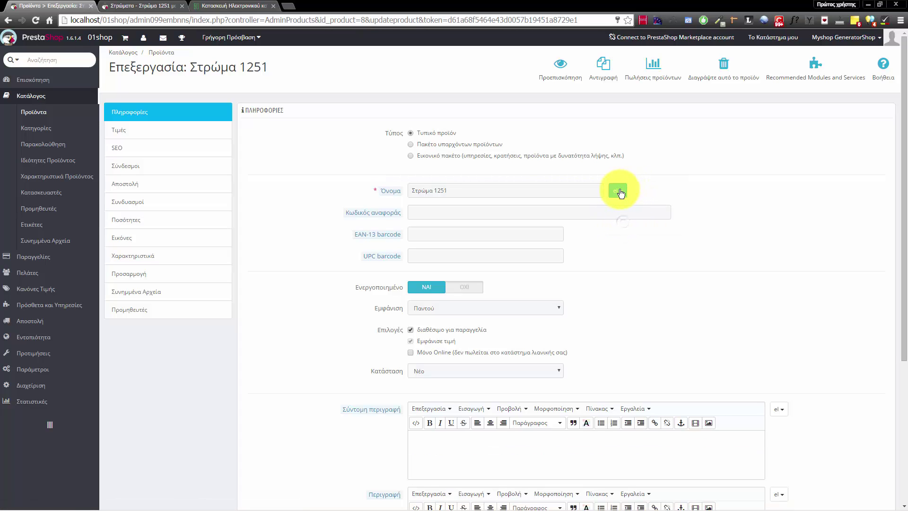
pyautogui.click(618, 190)
pyautogui.click(622, 208)
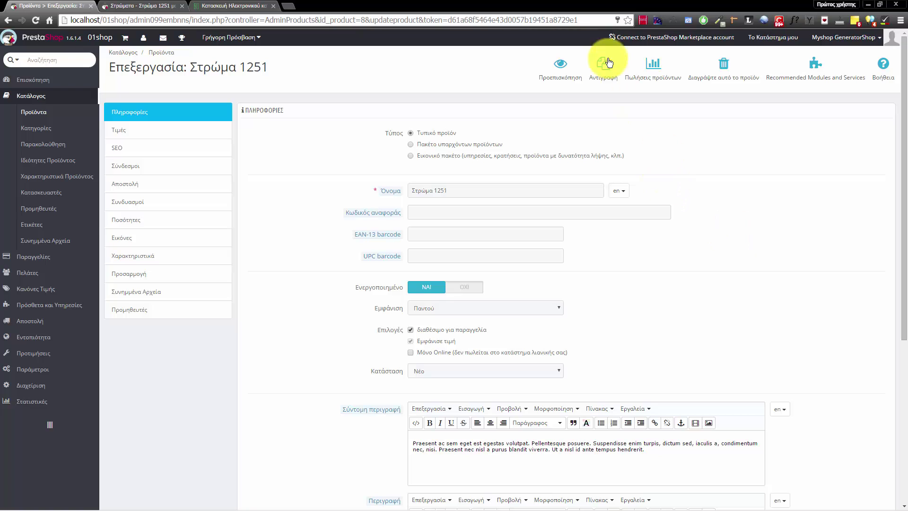
# Review the SEO, Εικόνες and Συνδυασμοί settings of Στρώμα 1251
pyautogui.click(138, 147)
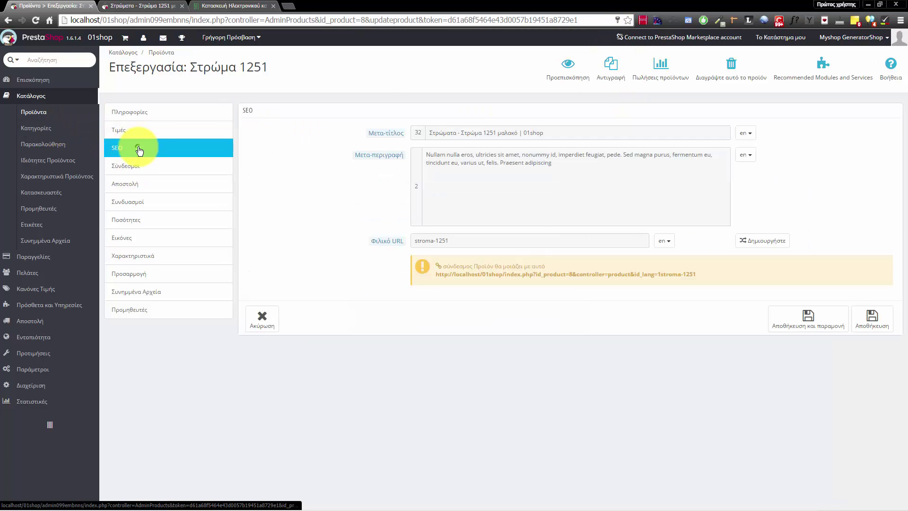
pyautogui.click(145, 239)
pyautogui.click(159, 207)
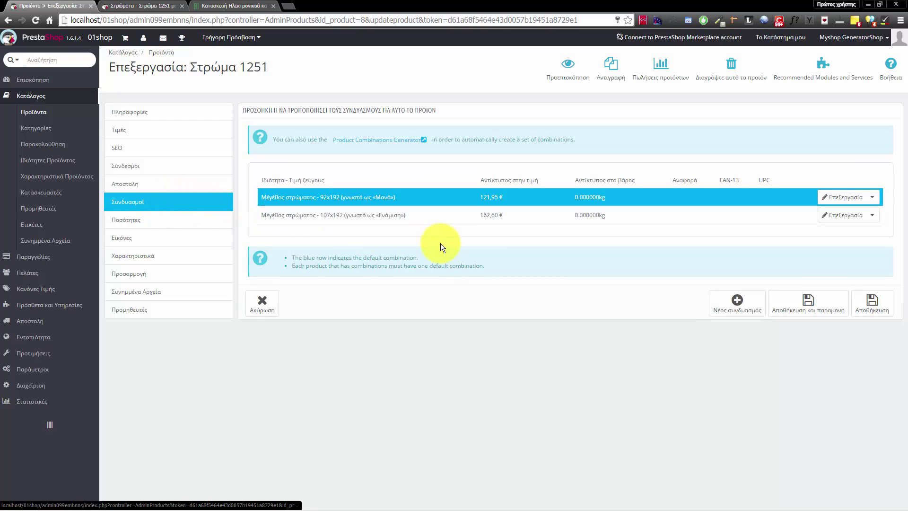